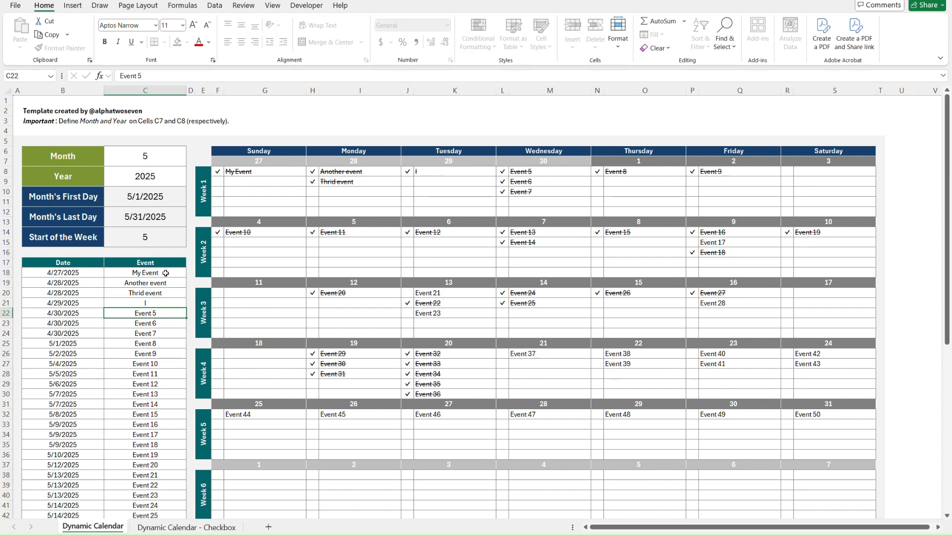
# Enter "can", "do", "this", "all", "day", "Captain" and ":)" as the events in C22:C28.
pyautogui.press('Return')
pyautogui.write('do')
pyautogui.press('Return')
pyautogui.write('this')
pyautogui.press('Return')
pyautogui.write('all')
pyautogui.press('Return')
pyautogui.write('day')
pyautogui.press('Return')
pyautogui.write('Captain')
pyautogui.press('Return')
pyautogui.write(':)')
pyautogui.press('Return')
# Remove the check marks beside "Another event" (H8) and "this" (L10) in Week 1.
pyautogui.click(314, 173)
pyautogui.click(325, 173)
pyautogui.click(314, 192)
pyautogui.click(396, 202)
pyautogui.press('Left')
pyautogui.press('Up')
pyautogui.press('Up')
pyautogui.press('Up')
pyautogui.press('Delete')
pyautogui.click(396, 202)
pyautogui.click(501, 191)
pyautogui.click(479, 189)
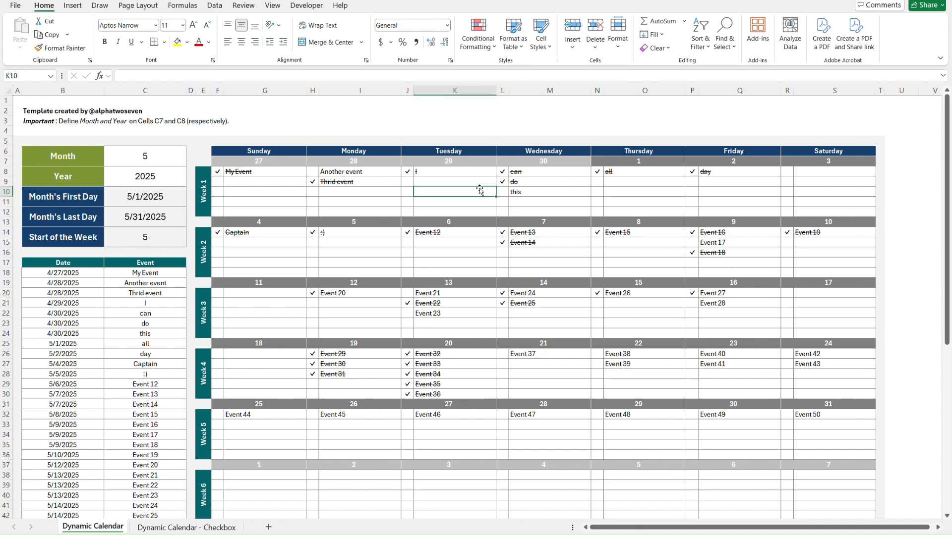
# On the Dynamic Calendar - Checkbox sheet, set the month to 9.
pyautogui.hotkey('ctrl', 'Home')
pyautogui.hotkey('ctrl', 'pagedown')
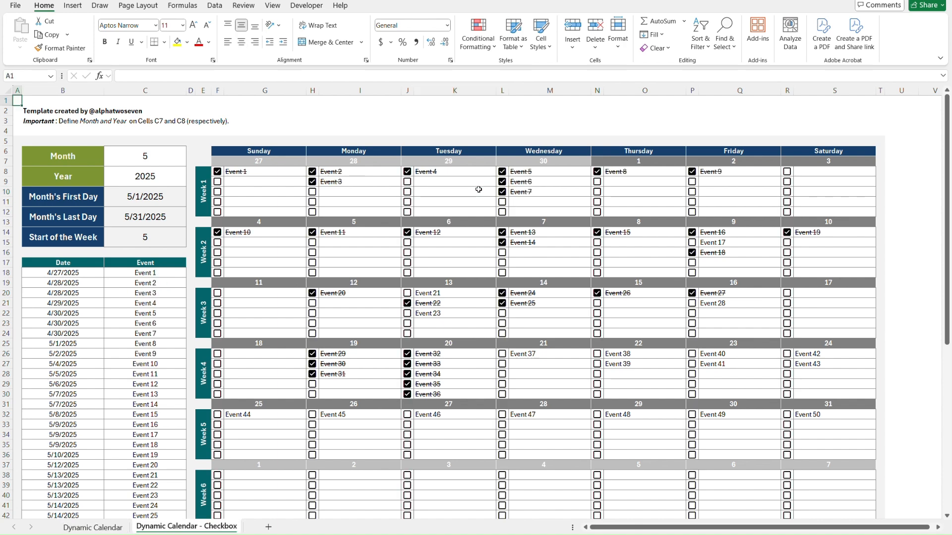
pyautogui.click(150, 163)
pyautogui.hotkey('alt', 'Down')
pyautogui.press('Down')
pyautogui.press('Down')
pyautogui.press('Down')
pyautogui.press('Down')
pyautogui.press('Return')
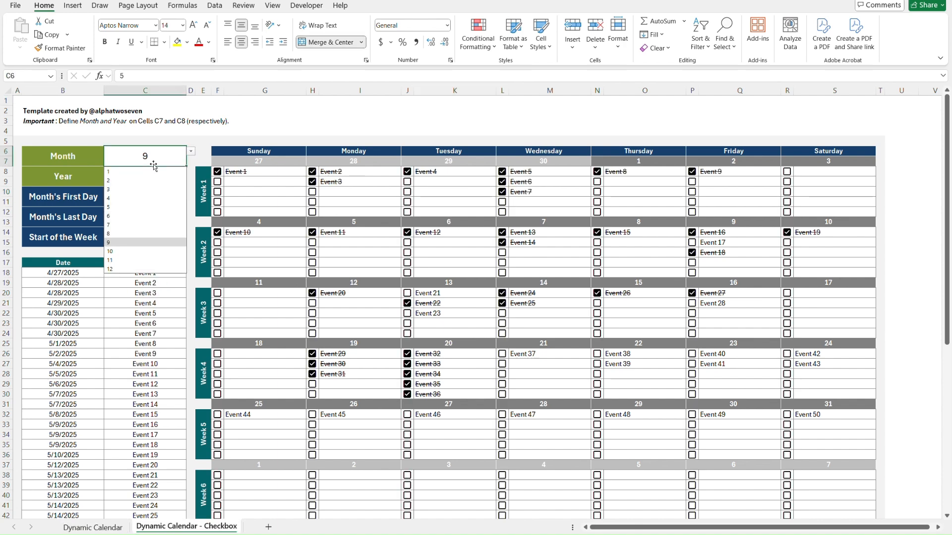
pyautogui.click(194, 161)
# Enter "This is", "another way", "in which", "you can", "create your", "daily shcedule" and "using checkboxes" as the events in C18:C24.
pyautogui.click(173, 271)
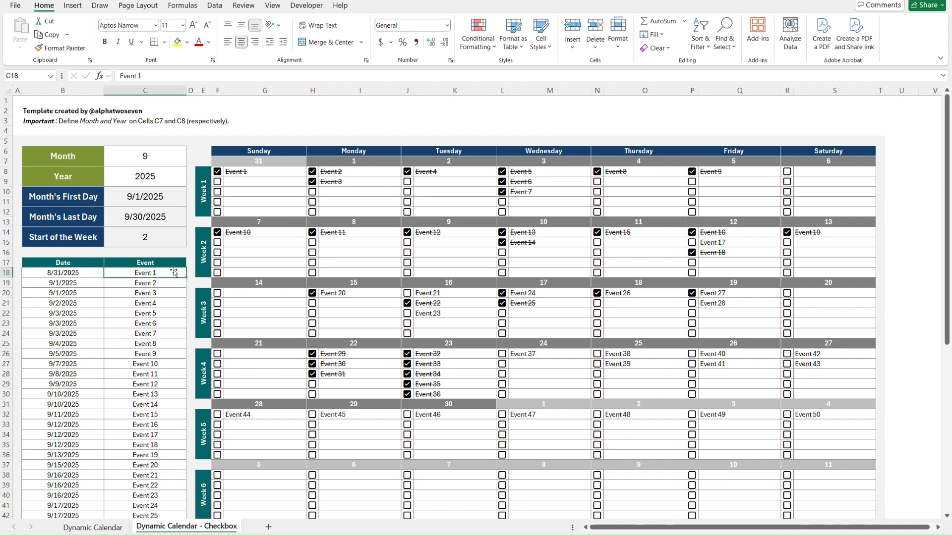
pyautogui.write('This is')
pyautogui.press('Return')
pyautogui.write('another way')
pyautogui.press('Return')
pyautogui.write('in which')
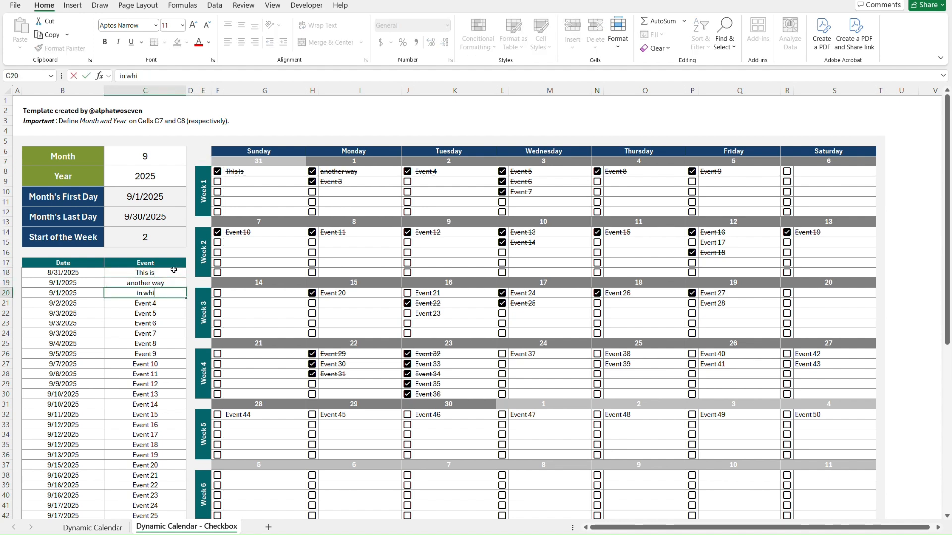
pyautogui.press('Return')
pyautogui.write('you can')
pyautogui.press('Return')
pyautogui.write('create your')
pyautogui.press('Return')
pyautogui.write('daily shcedule')
pyautogui.press('Return')
pyautogui.write('using checkboxes')
pyautogui.press('Return')
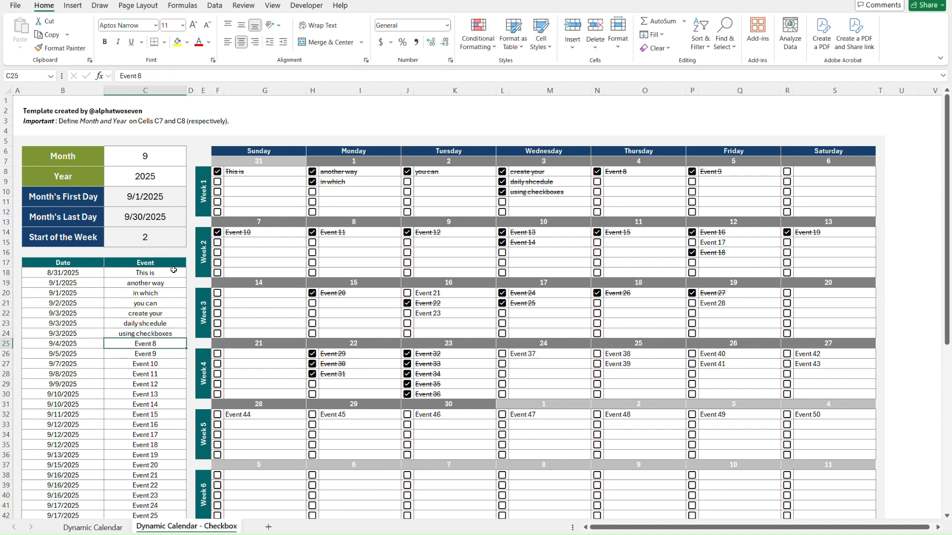
# Uncheck and recheck the Week 1 boxes for "using checkboxes", "create your", "you can" and "in which".
pyautogui.click(502, 192)
pyautogui.click(502, 172)
pyautogui.click(408, 172)
pyautogui.click(312, 182)
pyautogui.click(312, 182)
pyautogui.click(502, 192)
pyautogui.click(408, 172)
pyautogui.click(502, 172)
# Compare both calendar sheets, then on the checkbox version examine the month and year cells and toggle the "you can" box off and on.
pyautogui.hotkey('ctrl', 'pageup')
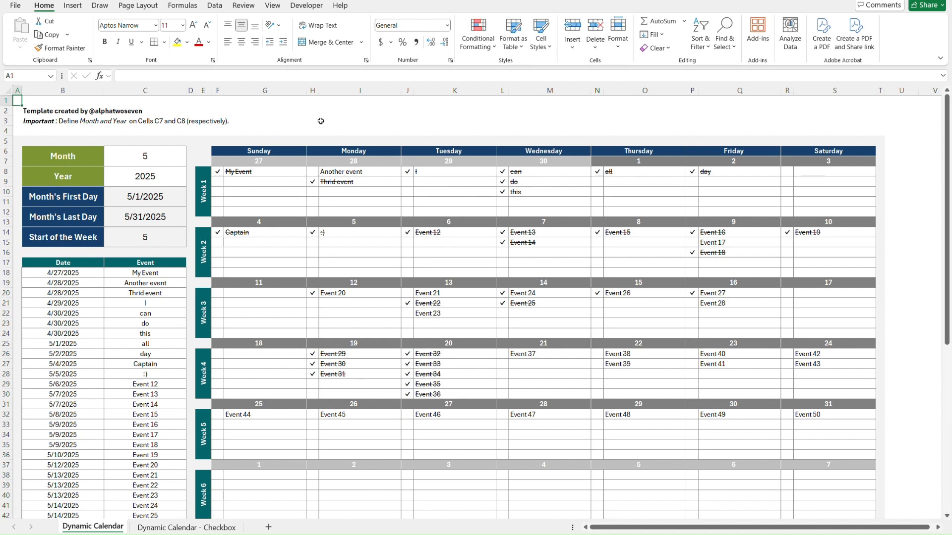
pyautogui.hotkey('ctrl', 'pagedown')
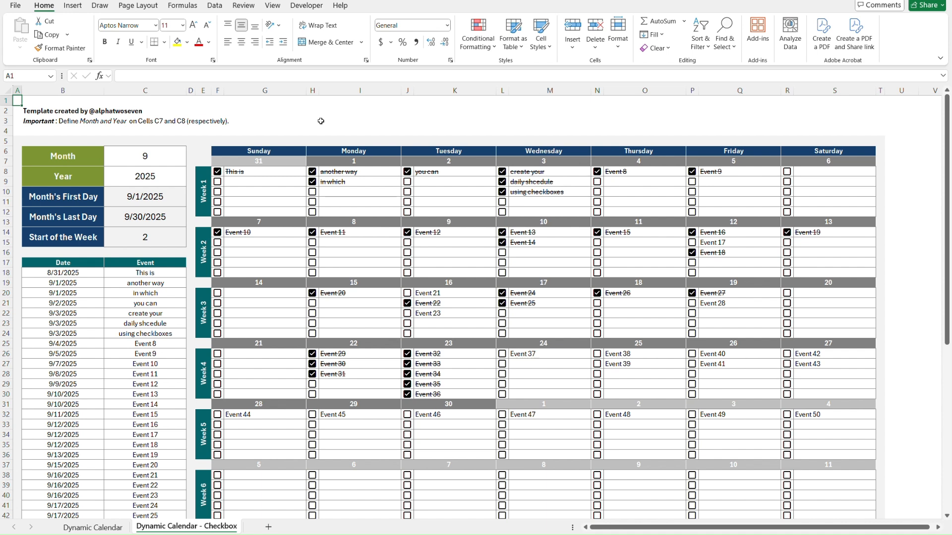
pyautogui.click(136, 161)
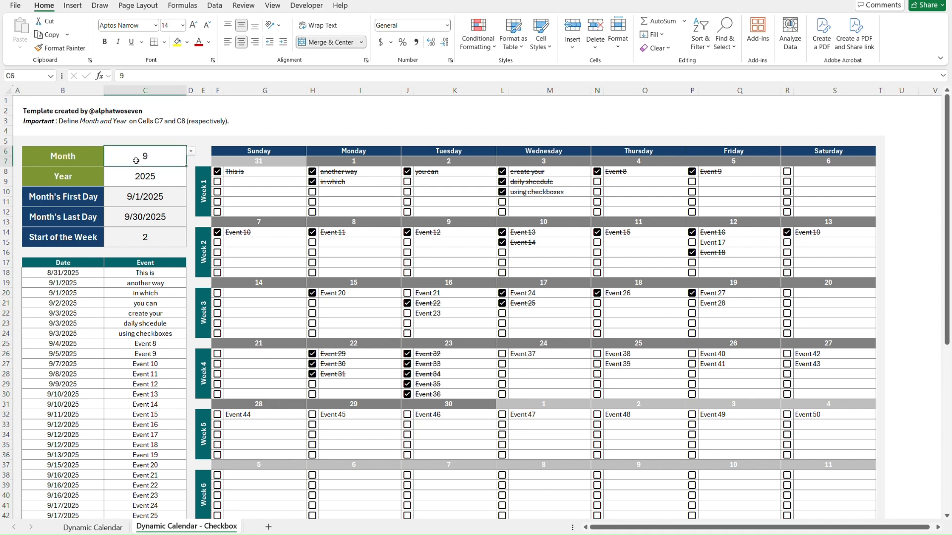
pyautogui.press('Down')
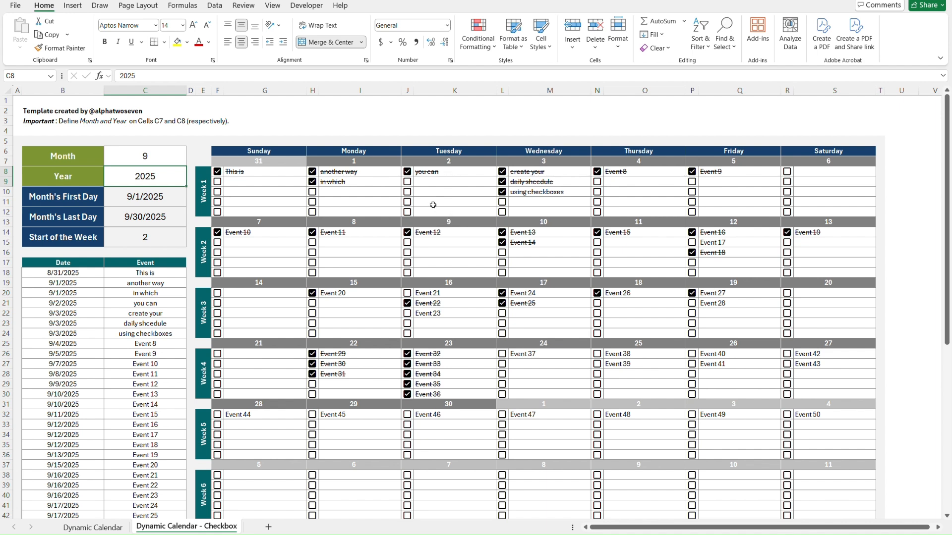
pyautogui.click(410, 172)
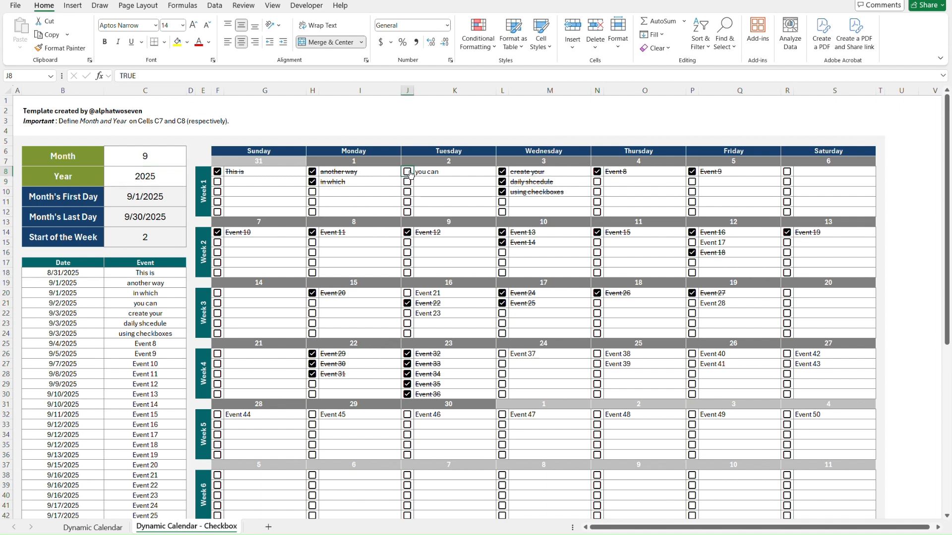
pyautogui.click(410, 171)
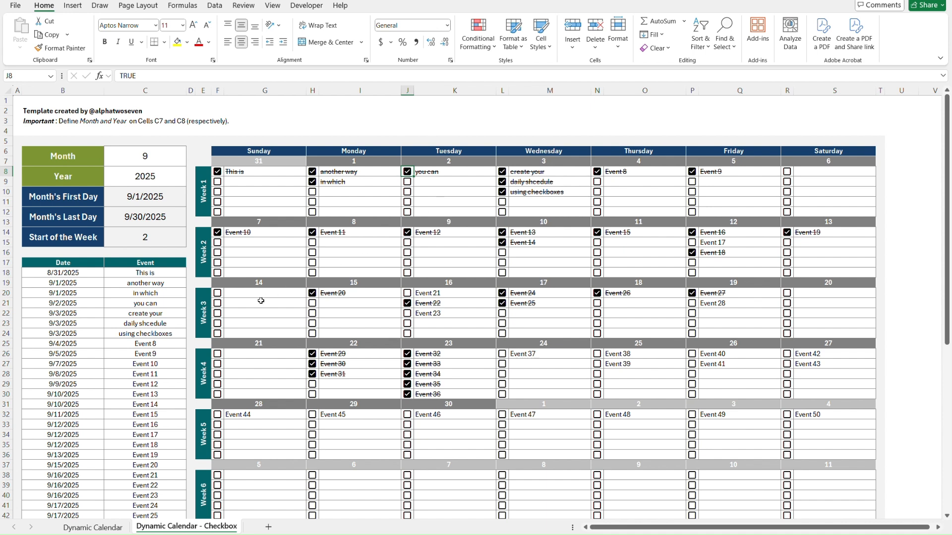
# Examine the date cells of the event table from B18 down to B21 on the checkbox sheet.
pyautogui.click(119, 274)
pyautogui.press('Left')
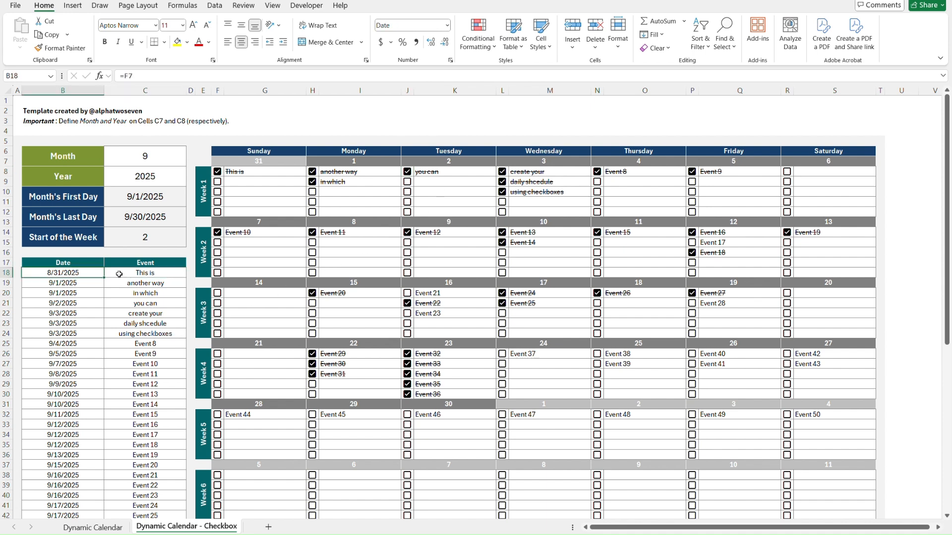
pyautogui.press('Down')
pyautogui.press('Down')
pyautogui.press('Down')
pyautogui.press('Down')
pyautogui.press('Down')
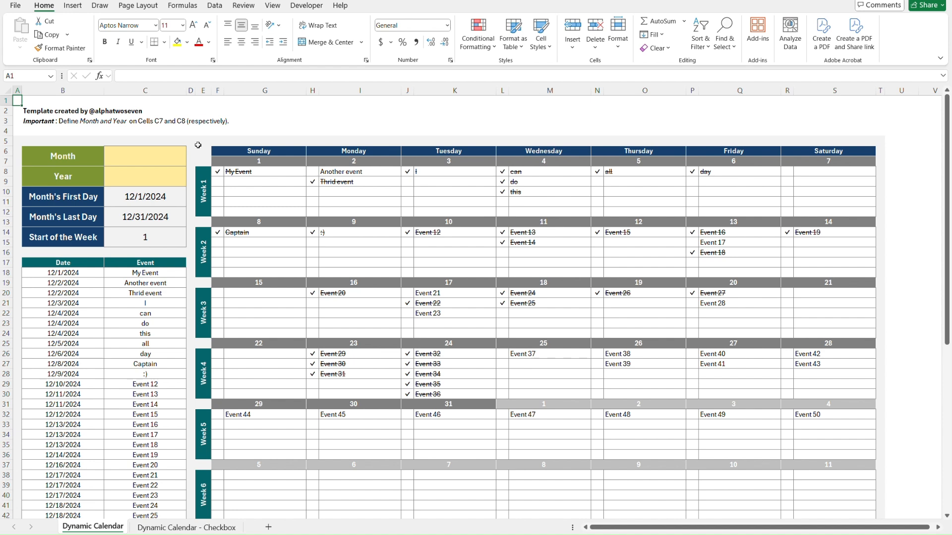
# On the Dynamic Calendar sheet, set the month to 6 and the year to 2026, and check the calculated date cells below.
pyautogui.click(145, 161)
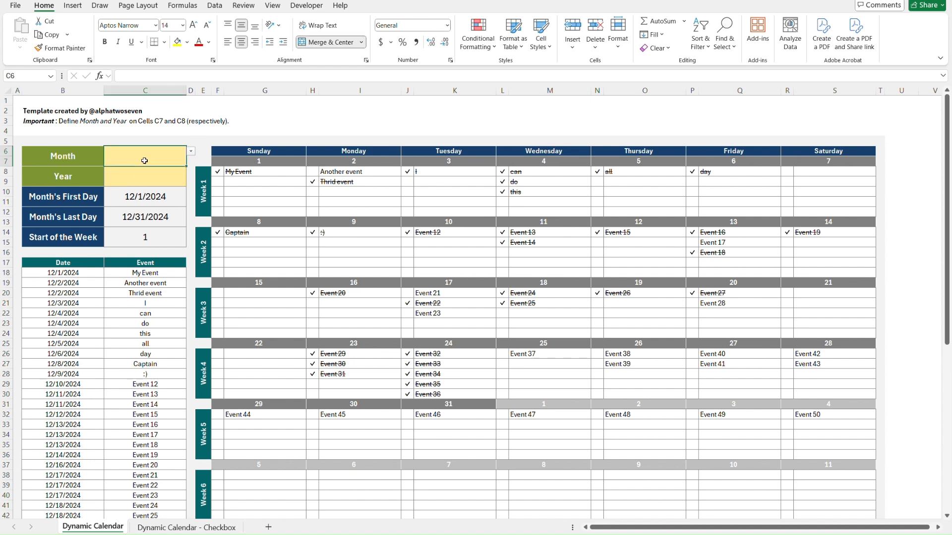
pyautogui.hotkey('alt', 'Down')
pyautogui.press('Down')
pyautogui.press('Down')
pyautogui.press('Down')
pyautogui.press('Down')
pyautogui.press('Down')
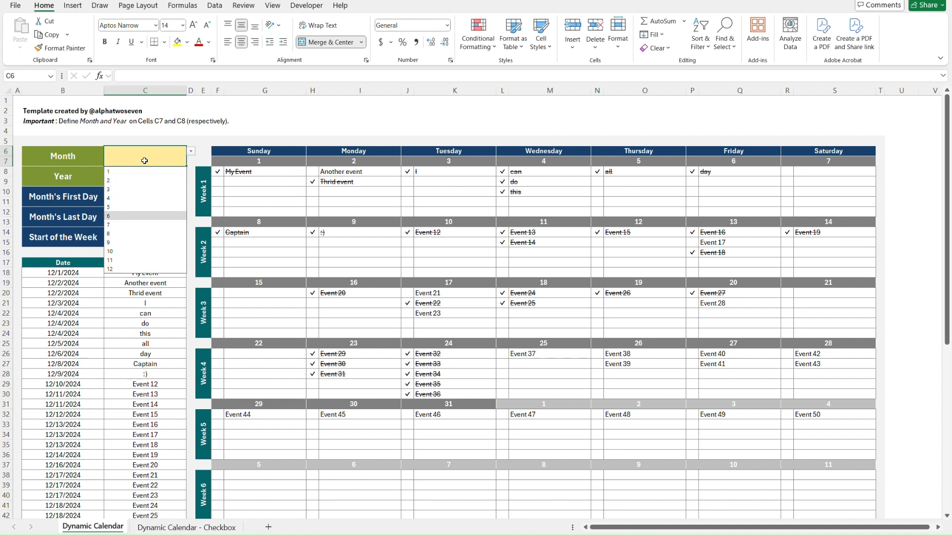
pyautogui.press('Return')
pyautogui.write('2026')
pyautogui.press('Return')
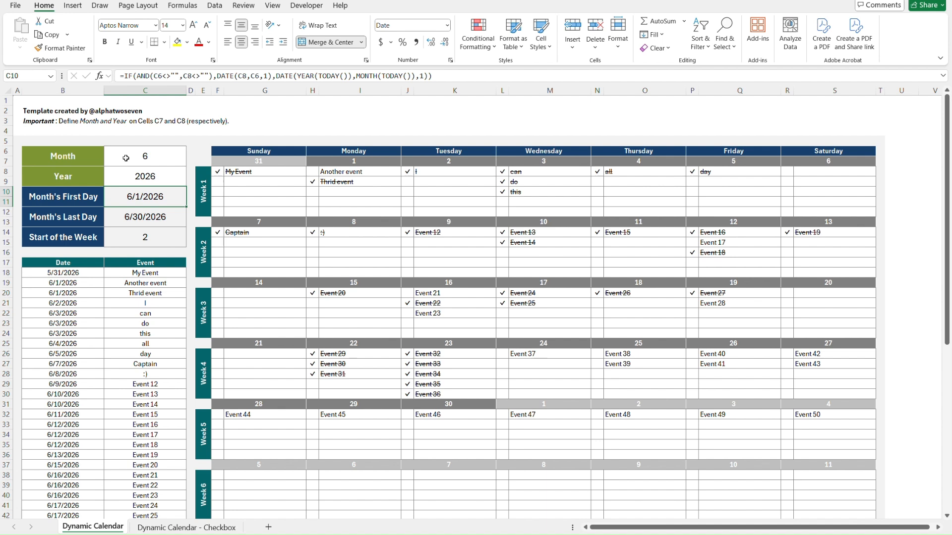
pyautogui.press('Down')
pyautogui.press('Down')
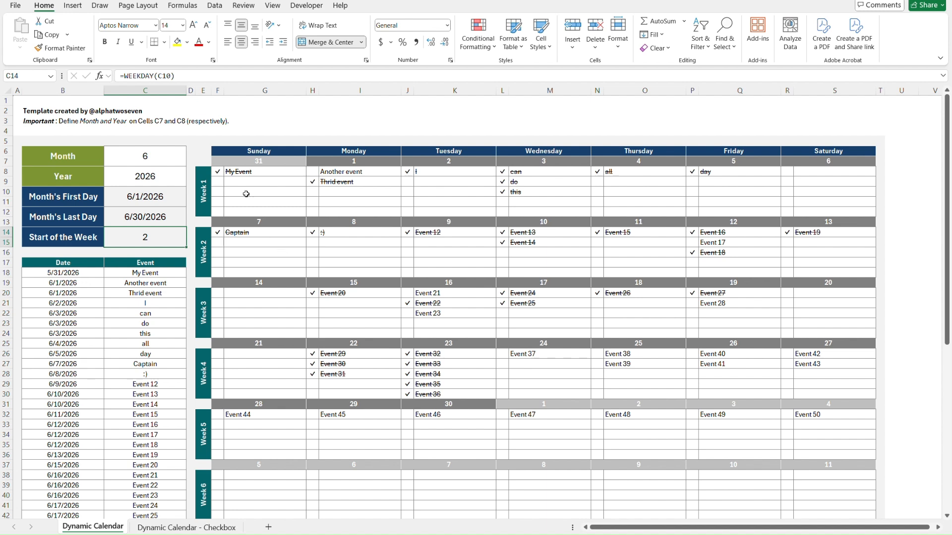
# Set the calendar's month to 3 and the year to 2025.
pyautogui.click(160, 158)
pyautogui.write('3')
pyautogui.press('Return')
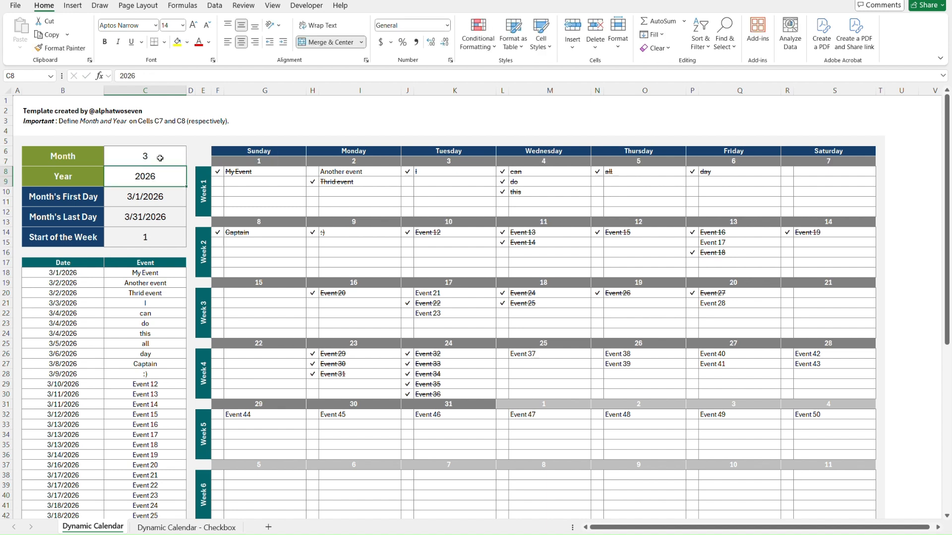
pyautogui.write('2025')
pyautogui.press('Return')
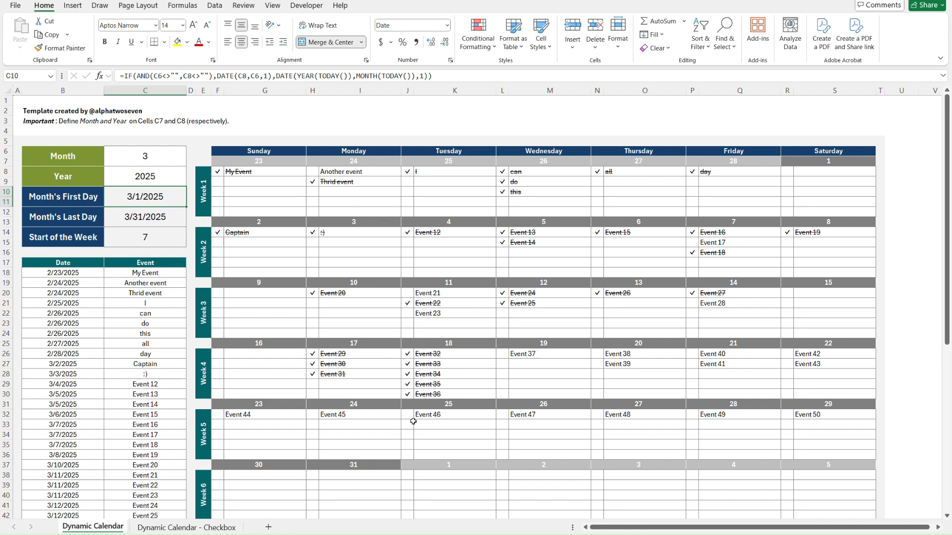
# Examine the first date and event of the table and the Week 1 Sunday formula in G8 that retrieves the event.
pyautogui.click(106, 278)
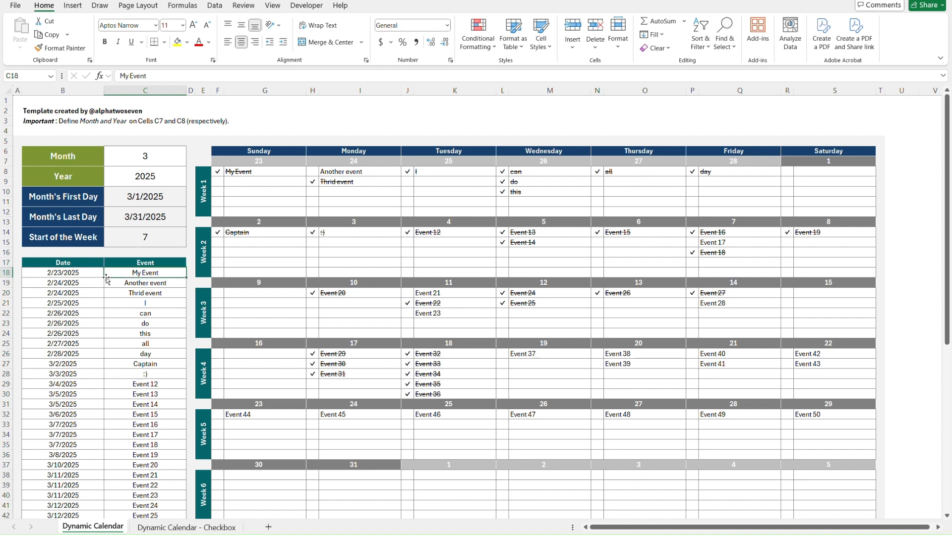
pyautogui.press('Left')
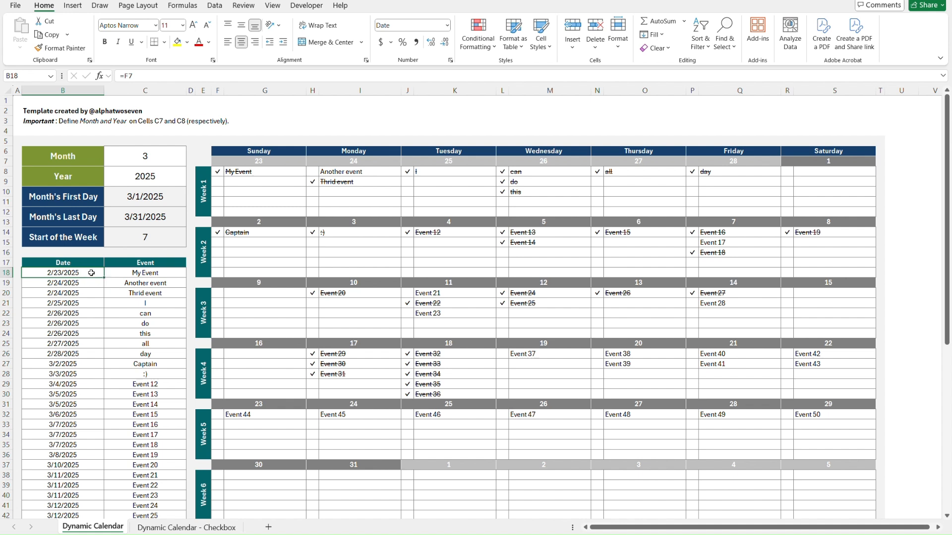
pyautogui.press('Right')
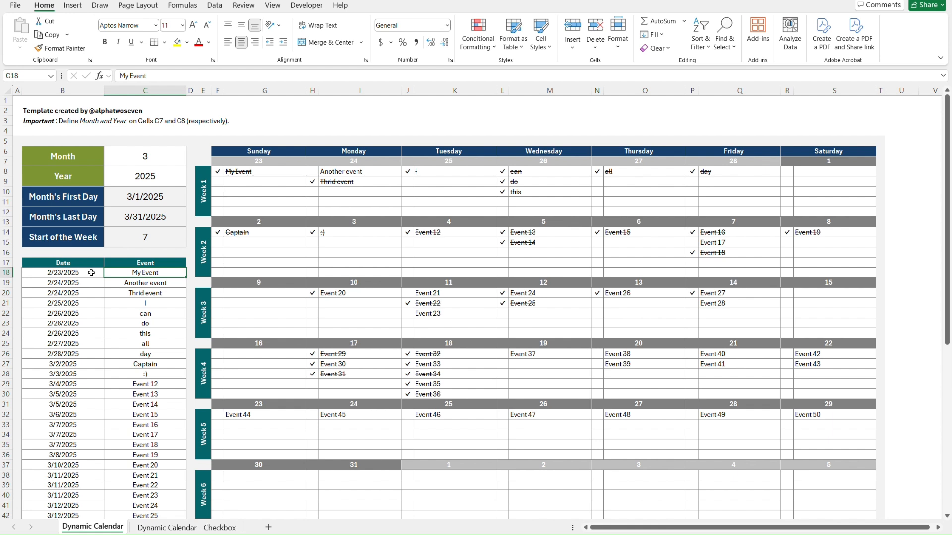
pyautogui.click(91, 274)
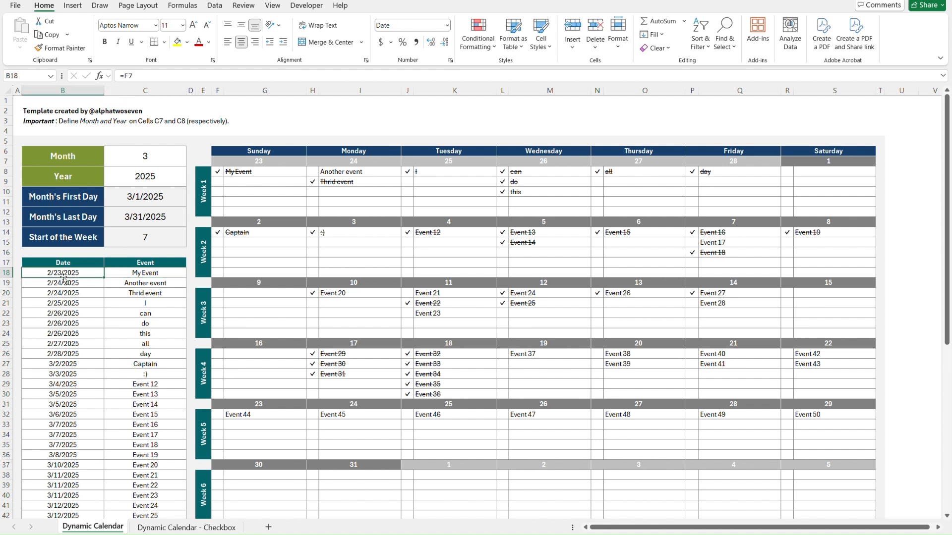
pyautogui.click(121, 275)
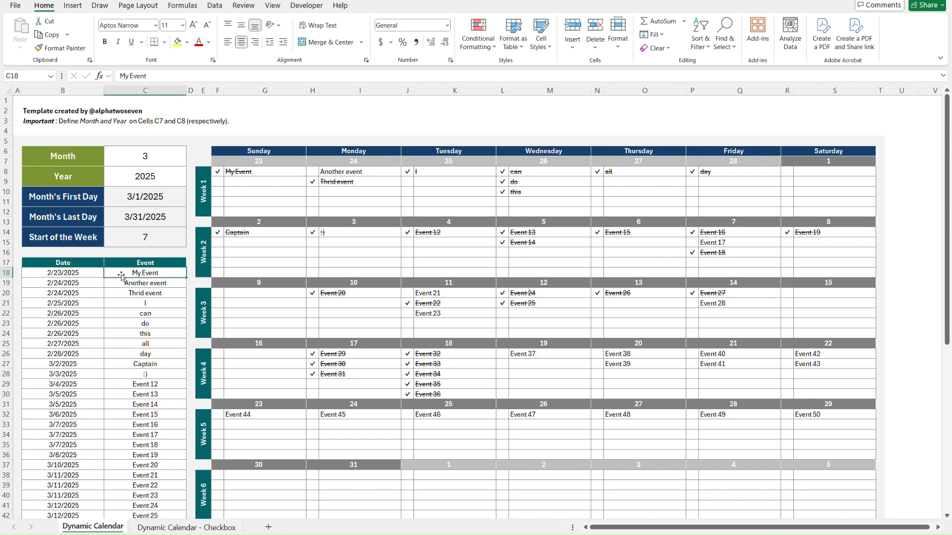
pyautogui.click(272, 175)
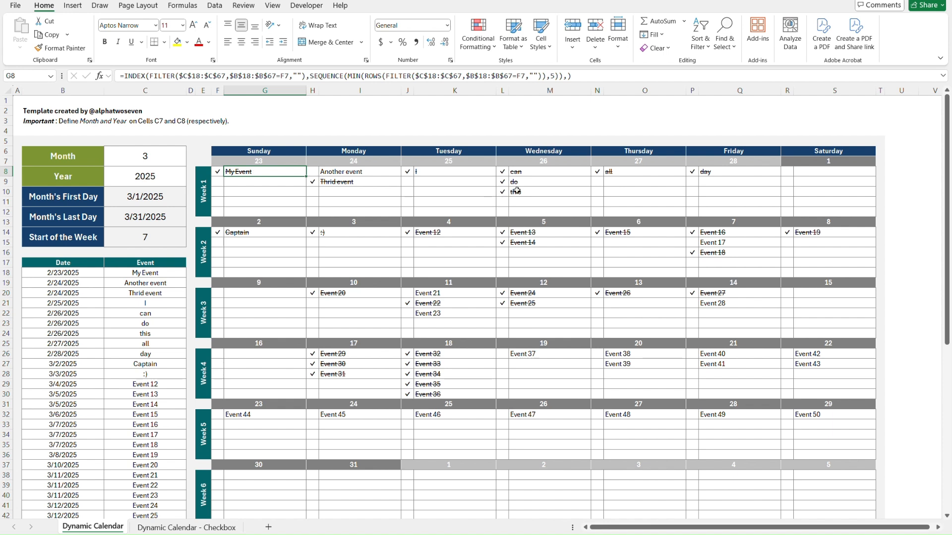
# Examine the Week 1 Wednesday event cells and the matching date rows B22 to B24 in the event table.
pyautogui.click(545, 172)
pyautogui.press('Down')
pyautogui.press('Down')
pyautogui.press('Down')
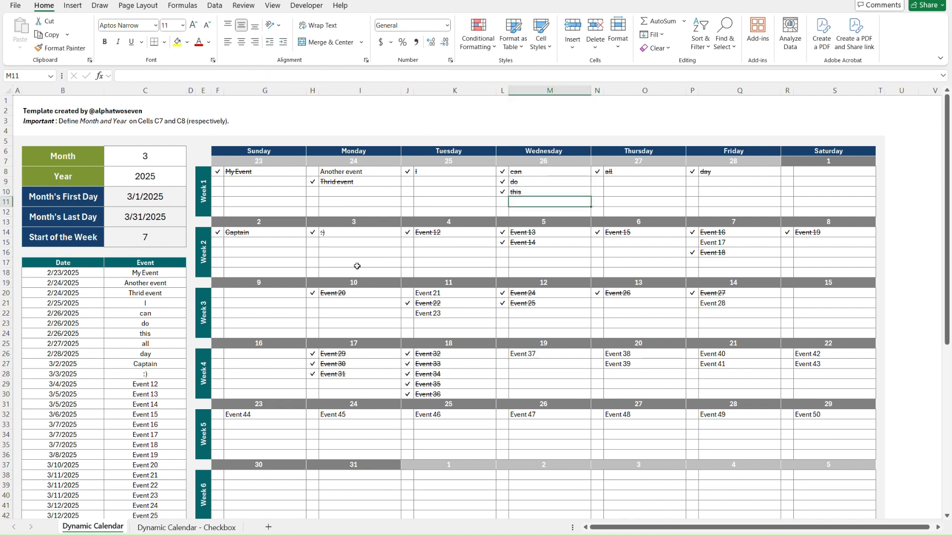
pyautogui.click(87, 314)
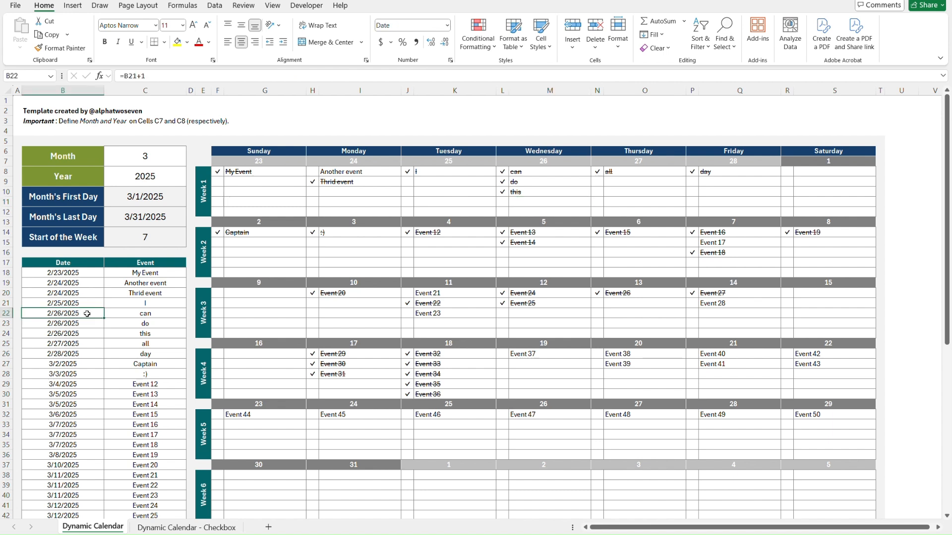
pyautogui.press('Down')
pyautogui.press('Down')
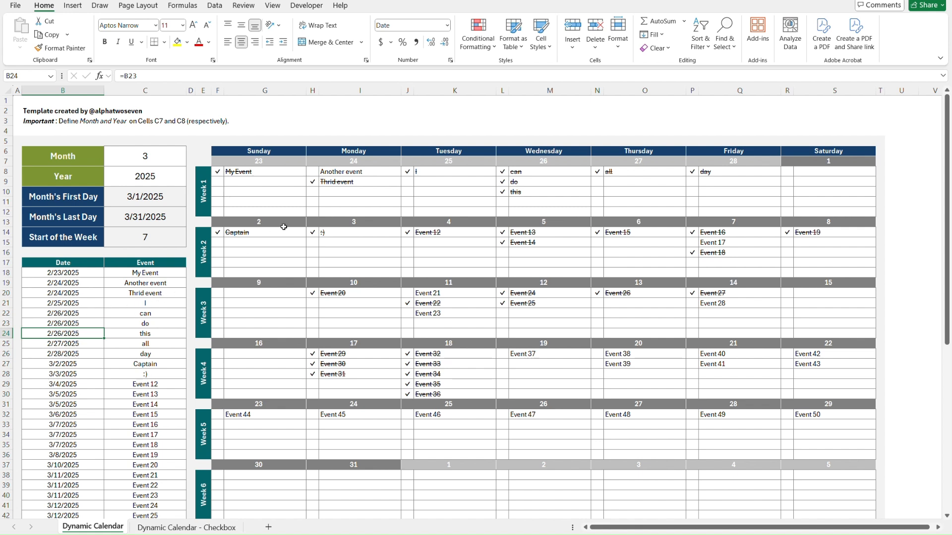
# Set the status of the Wednesday event "this" in L10 to the dash option.
pyautogui.click(503, 193)
pyautogui.hotkey('alt', 'Down')
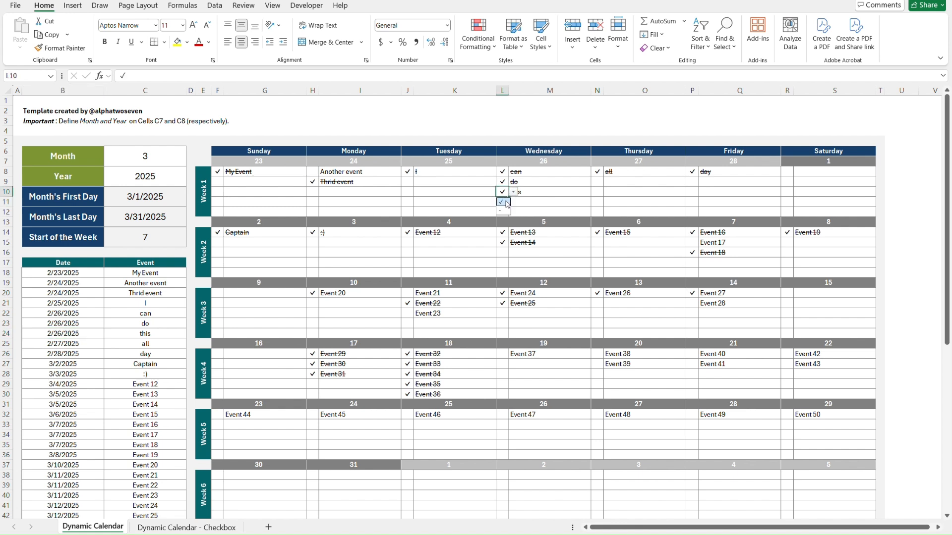
pyautogui.click(506, 204)
pyautogui.click(545, 192)
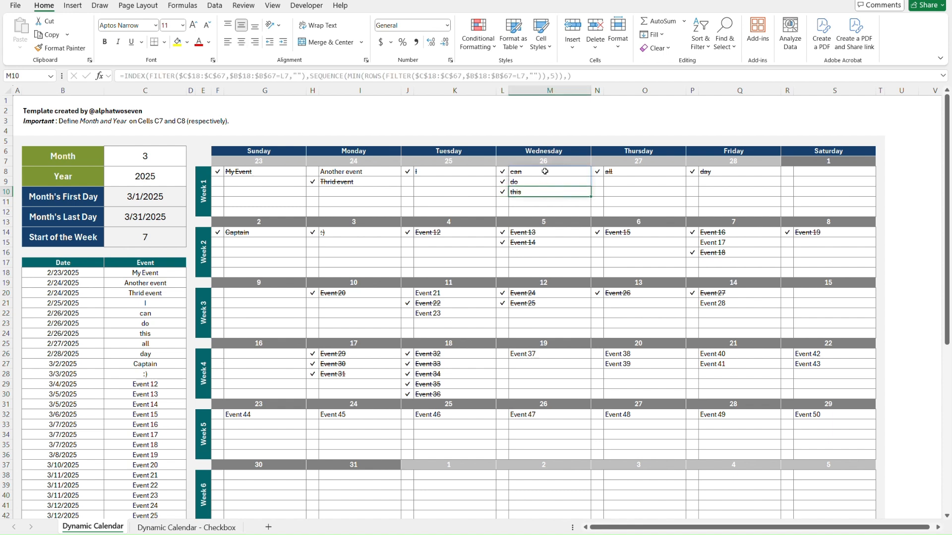
pyautogui.press('Left')
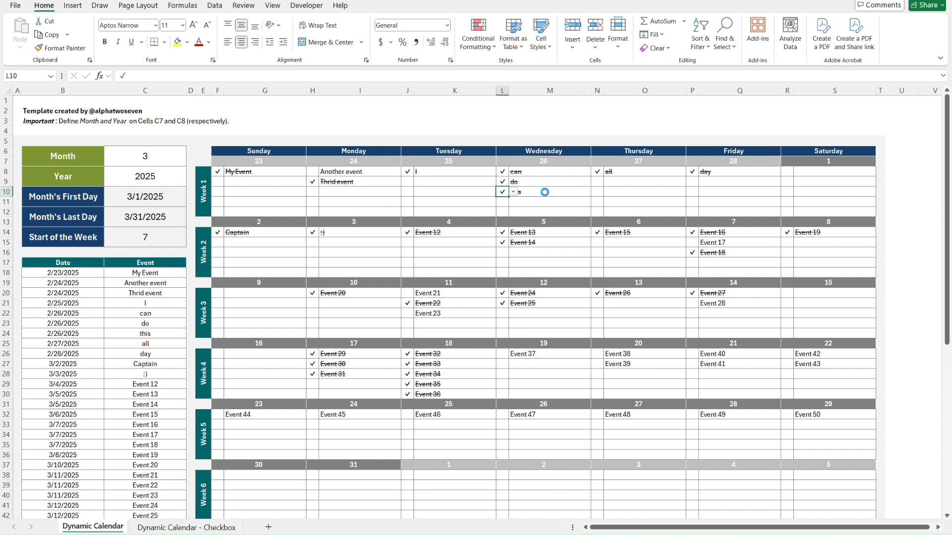
pyautogui.press('Down')
pyautogui.press('Up')
pyautogui.hotkey('alt', 'Down')
pyautogui.press('Return')
pyautogui.press('Down')
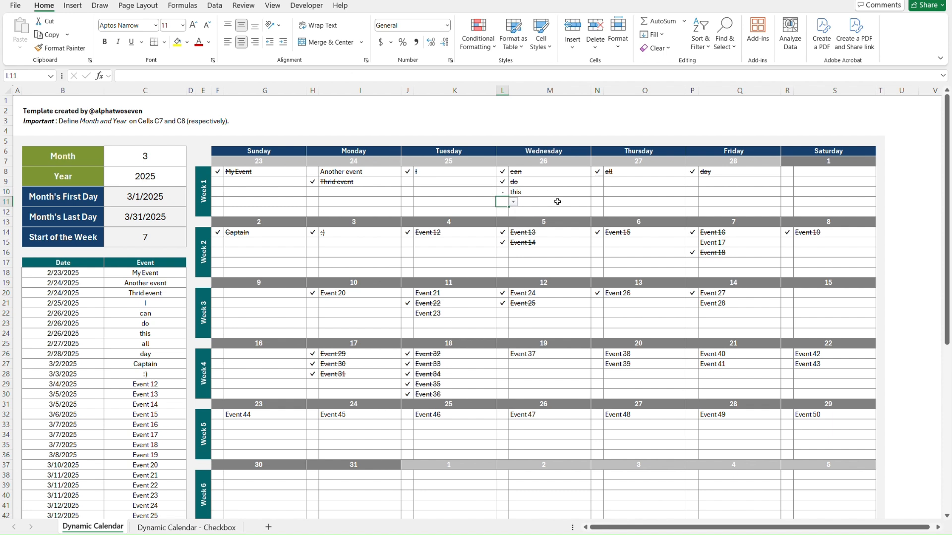
# Clear the status cell L10 beside the Wednesday event "this".
pyautogui.press('Up')
pyautogui.press('Delete')
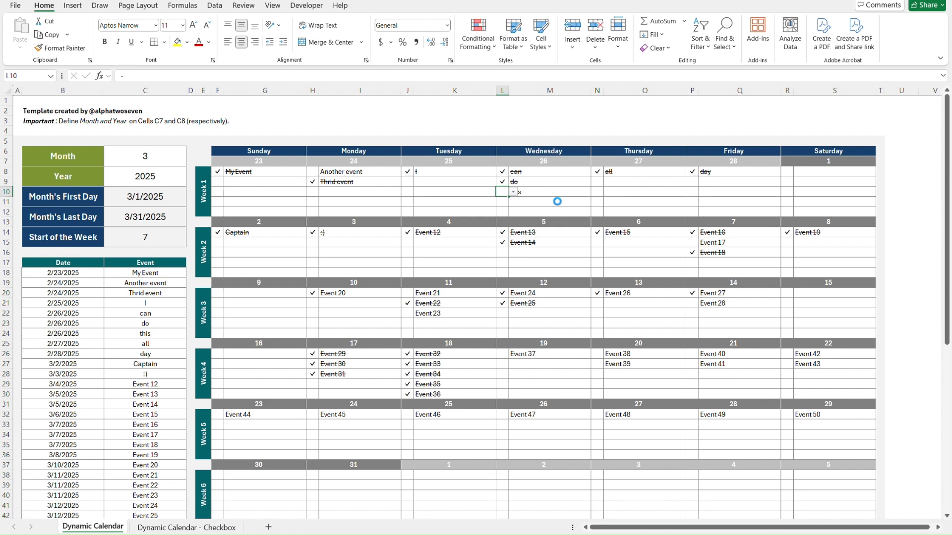
pyautogui.press('Down')
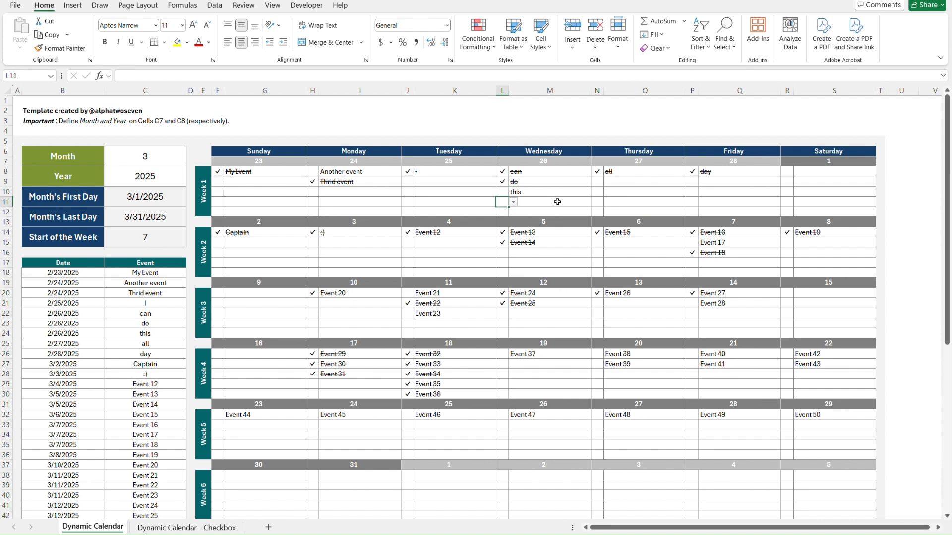
# On the Dynamic Calendar - Checkbox sheet, toggle the L10 checkbox beside the Wednesday event "using checkboxes" and leave it unchecked.
pyautogui.hotkey('ctrl', 'pagedown')
pyautogui.click(502, 193)
pyautogui.click(503, 193)
pyautogui.click(502, 193)
pyautogui.click(479, 191)
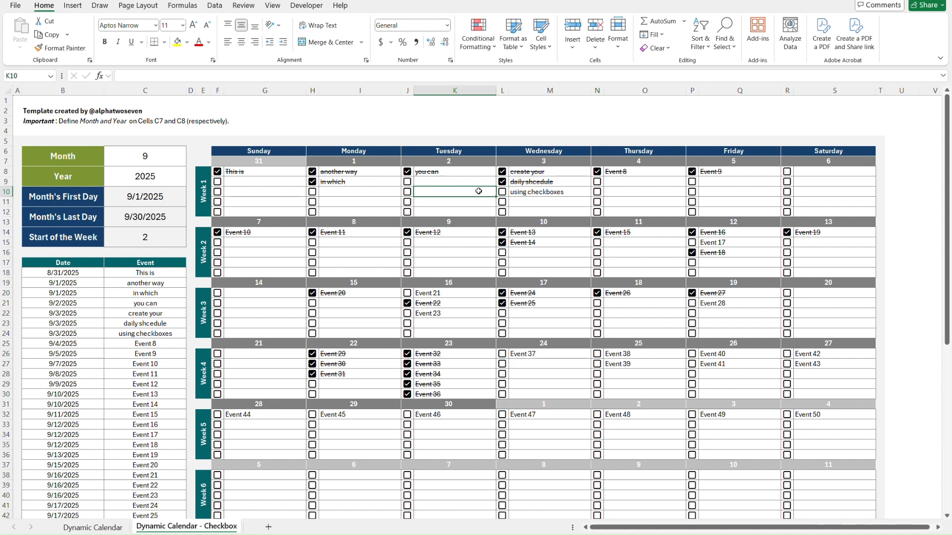
# Compare the check-mark calendar with the checkbox calendar, viewing each sheet from its first cell.
pyautogui.hotkey('ctrl', 'Home')
pyautogui.hotkey('ctrl', 'pageup')
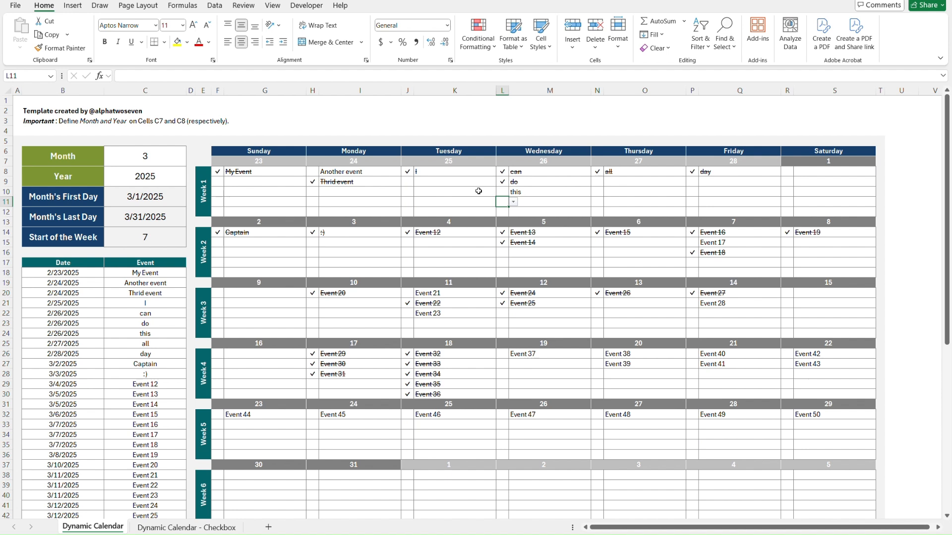
pyautogui.hotkey('ctrl', 'Home')
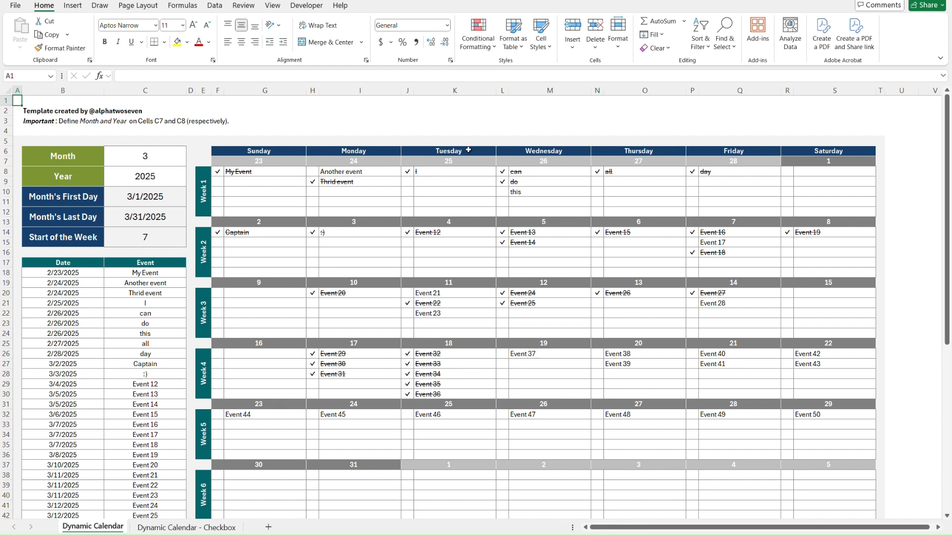
pyautogui.hotkey('ctrl', 'pagedown')
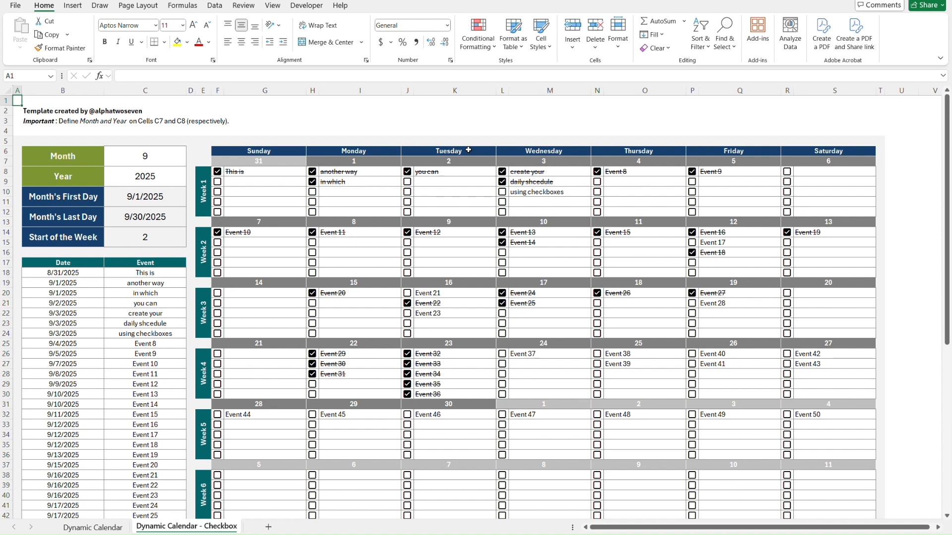
pyautogui.hotkey('ctrl', 'pageup')
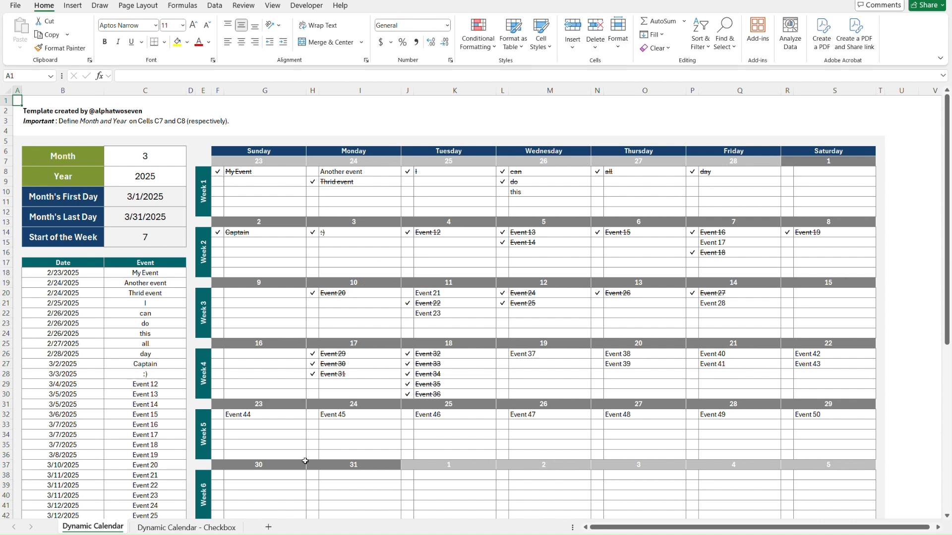
# Add a new worksheet after the Dynamic Calendar sheet and rename it "DC - Tutorial".
pyautogui.click(269, 528)
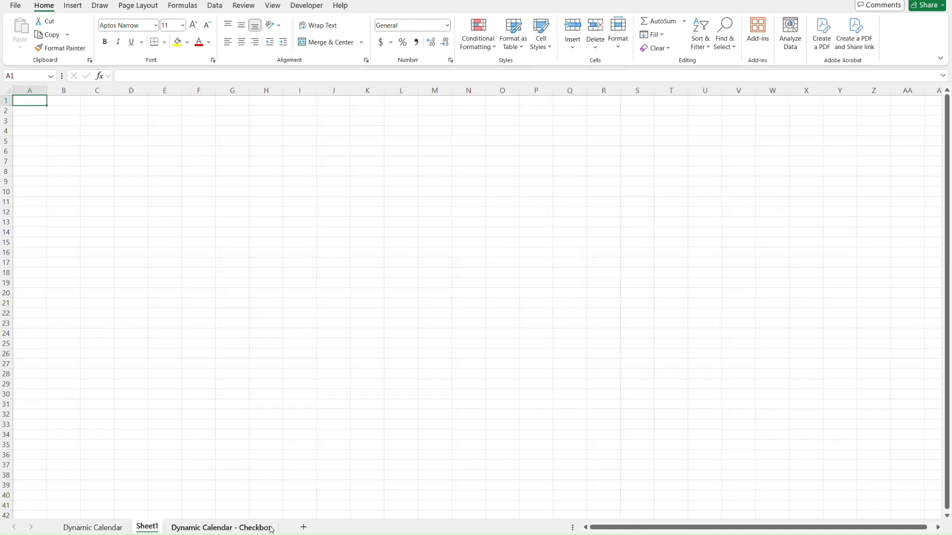
pyautogui.rightClick(146, 529)
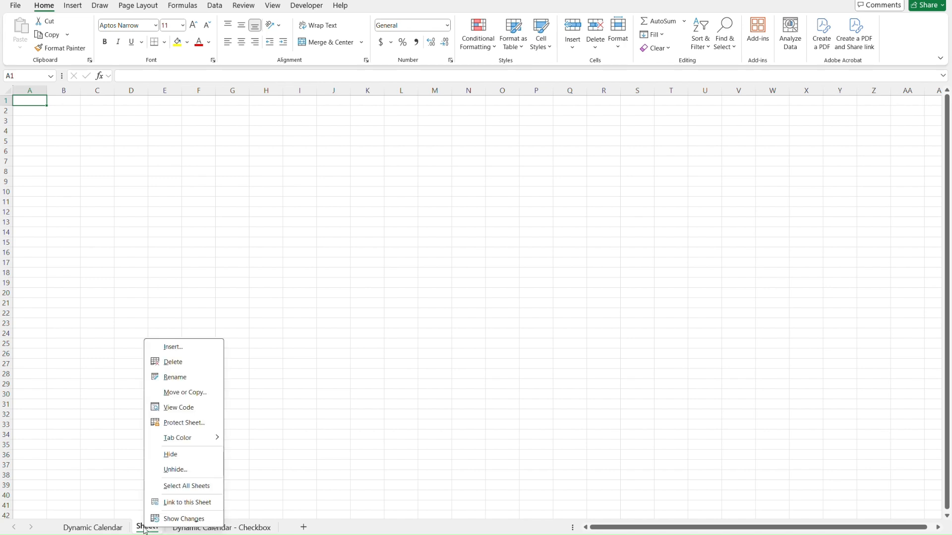
pyautogui.click(201, 382)
pyautogui.write('D')
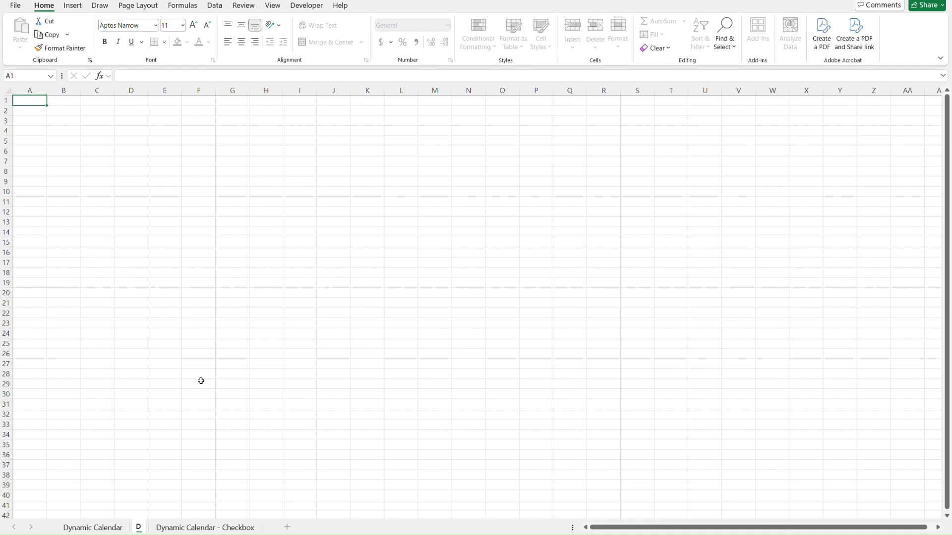
pyautogui.write('C - Tu')
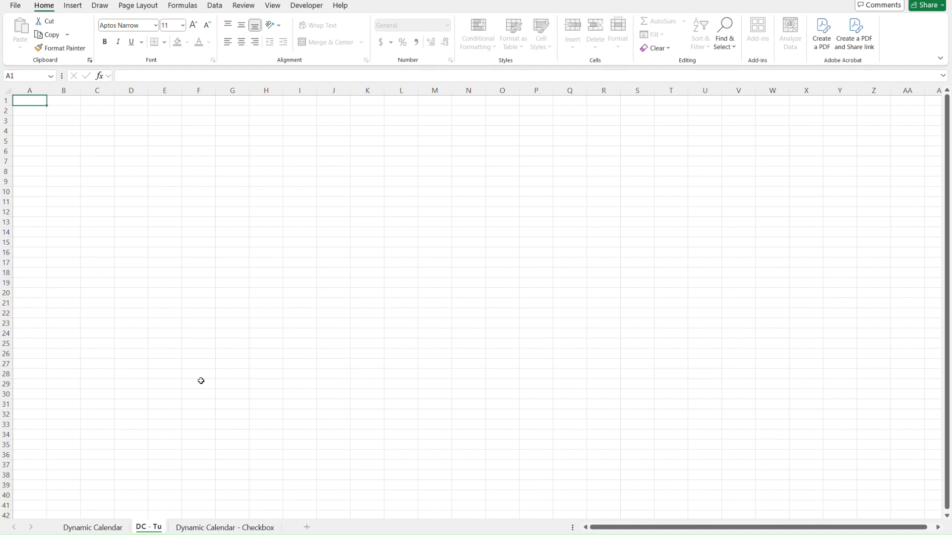
pyautogui.write('torial')
pyautogui.press('Return')
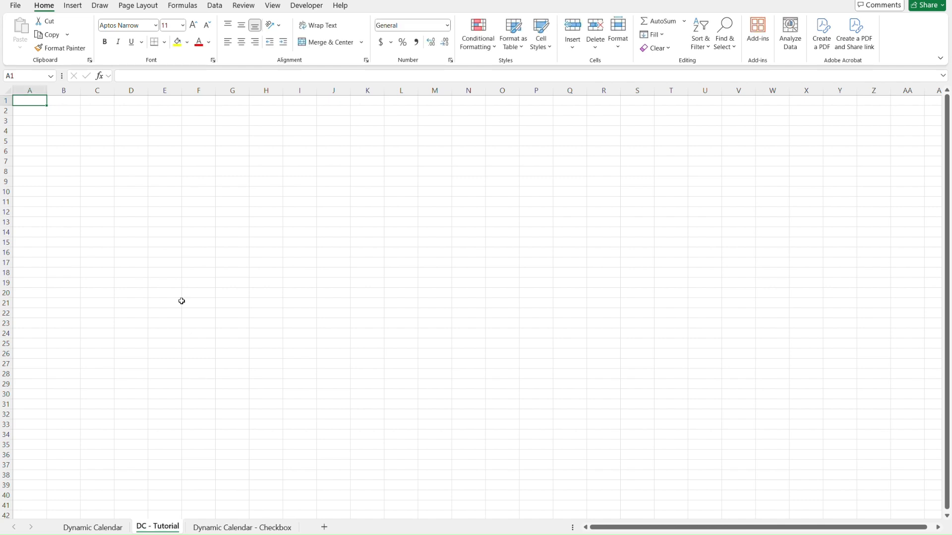
# Examine the theme color palettes available for the workbook without applying one.
pyautogui.click(138, 6)
pyautogui.click(52, 21)
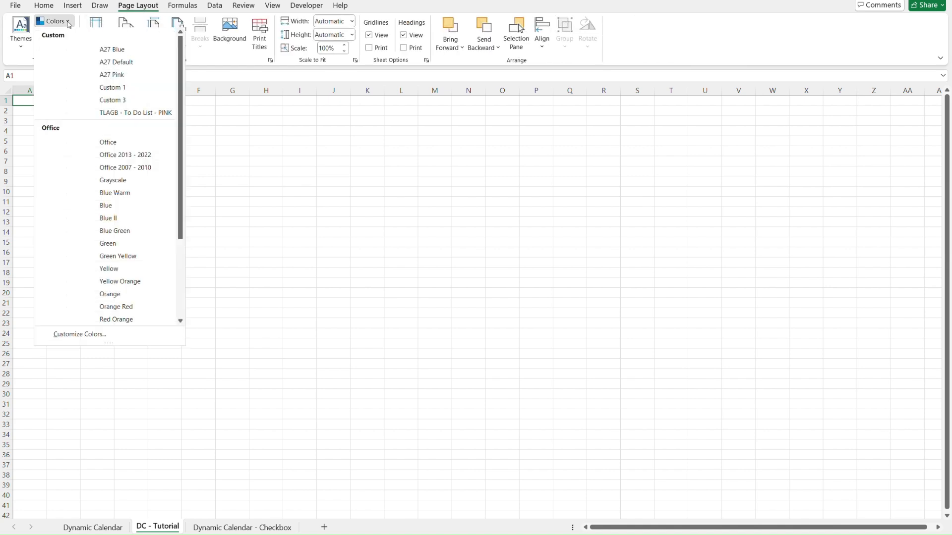
pyautogui.scroll(-3, 101, 131)
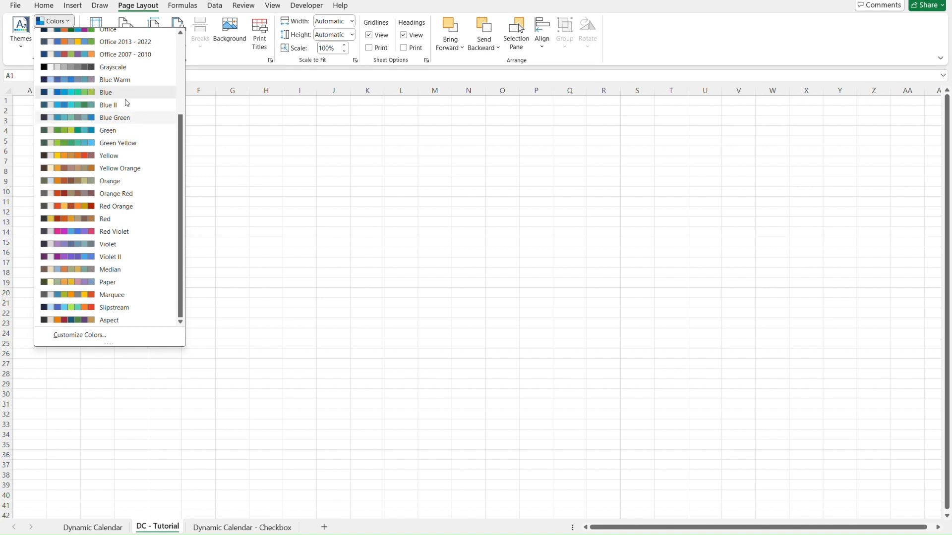
pyautogui.click(284, 163)
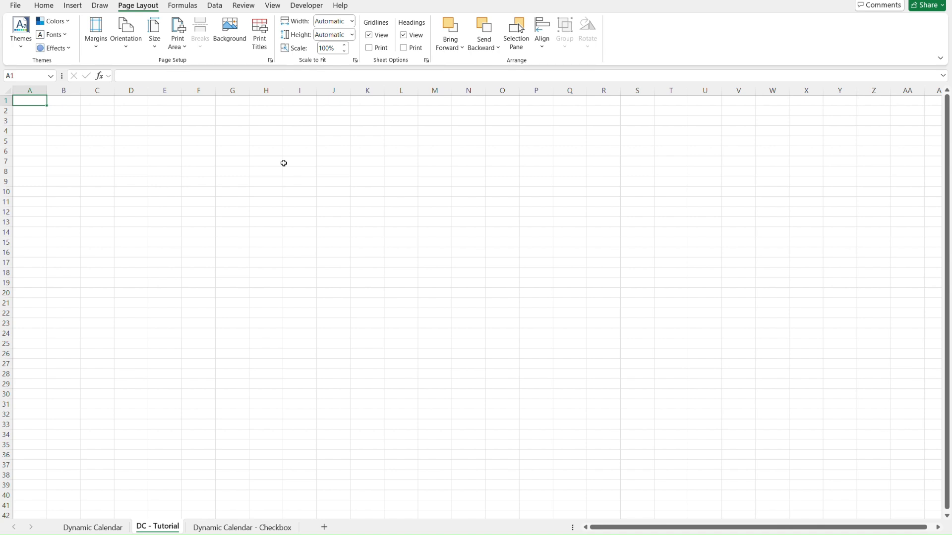
# Copy the template credit and the important note in B2:B3 of the Dynamic Calendar sheet into B2:B3 of DC - Tutorial.
pyautogui.hotkey('ctrl', 'pageup')
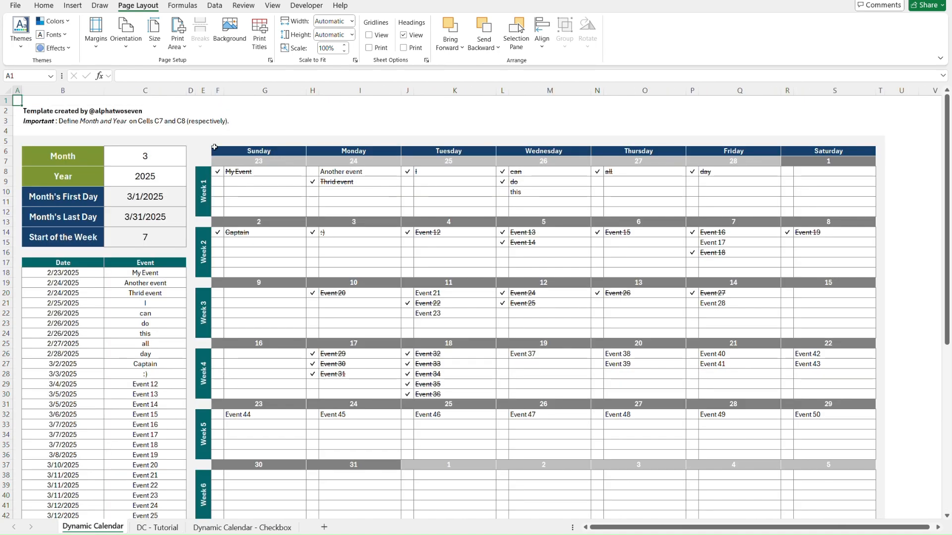
pyautogui.press('Down')
pyautogui.press('Right')
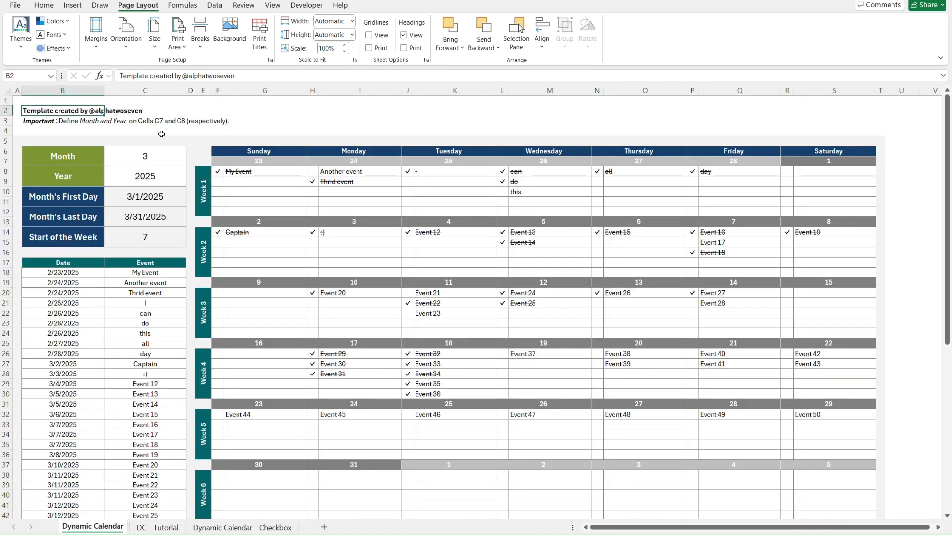
pyautogui.hotkey('shift', 'Down')
pyautogui.hotkey('ctrl', 'c')
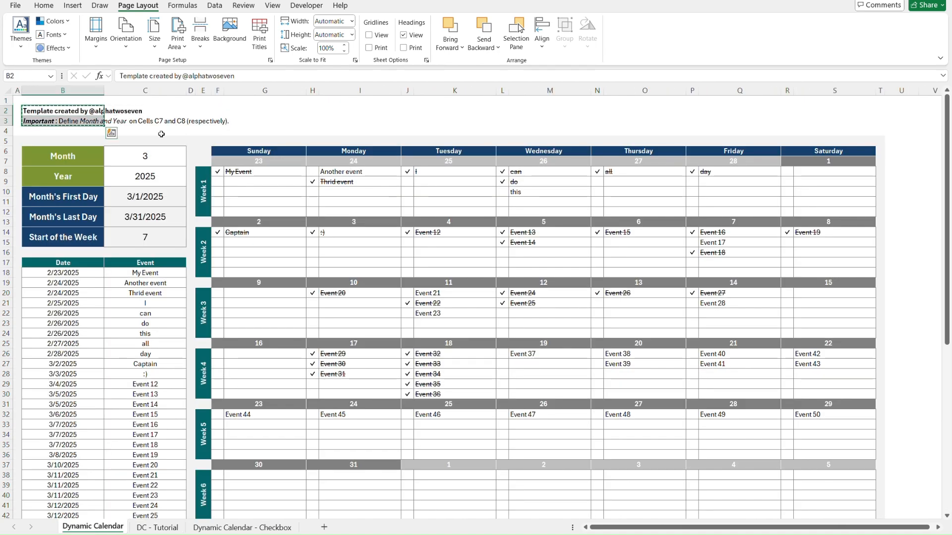
pyautogui.hotkey('ctrl', 'pagedown')
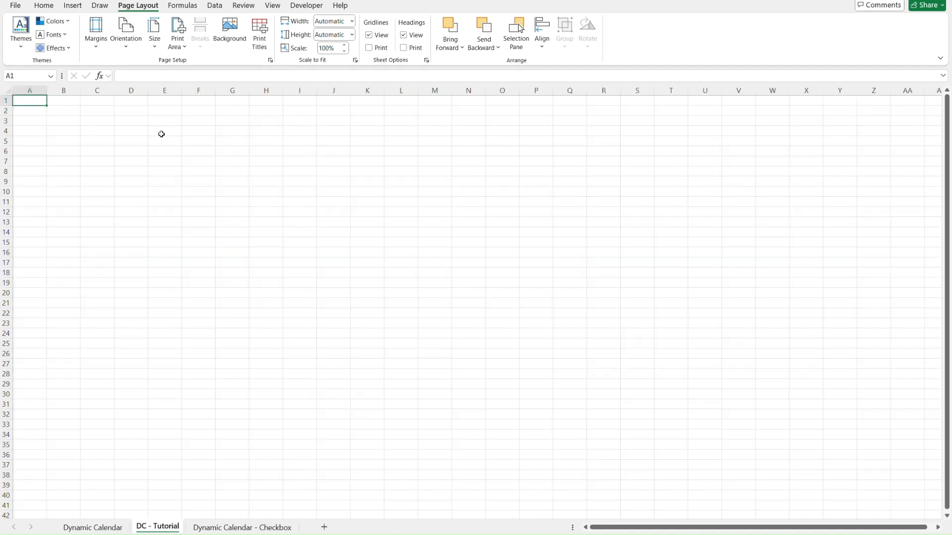
pyautogui.press('Down')
pyautogui.press('Right')
pyautogui.hotkey('ctrl', 'v')
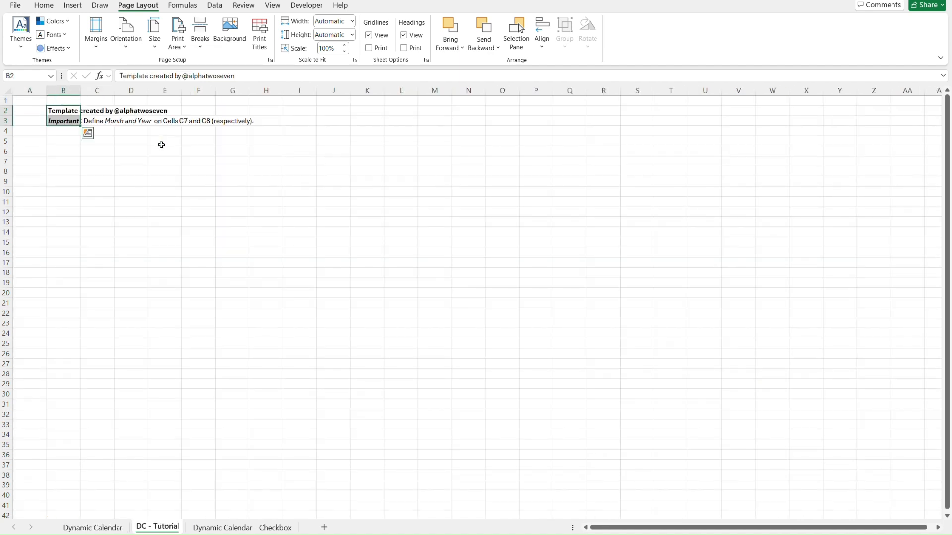
pyautogui.hotkey('ctrl', 'Home')
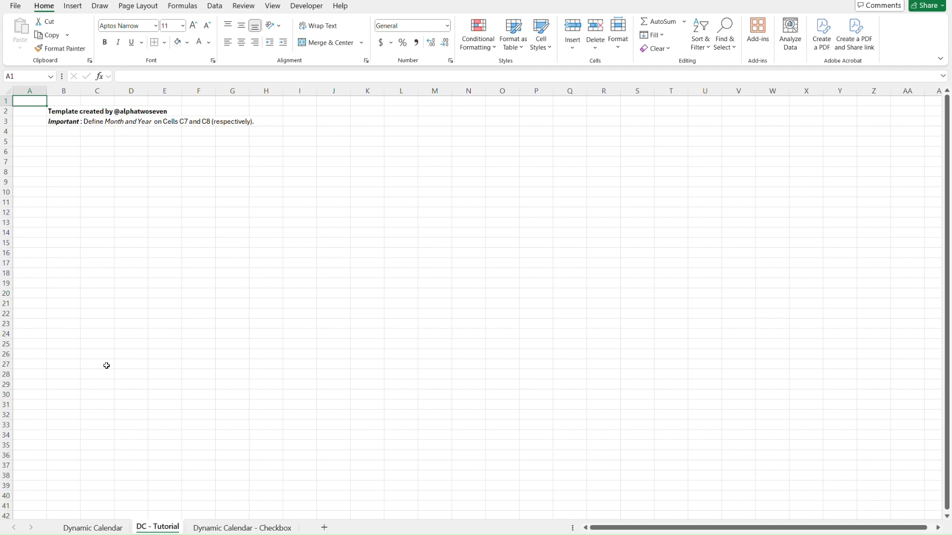
# Copy the Month to Start of the Week labels from the Dynamic Calendar sheet and paste them as values only at B6 of DC - Tutorial.
pyautogui.hotkey('ctrl', 'pageup')
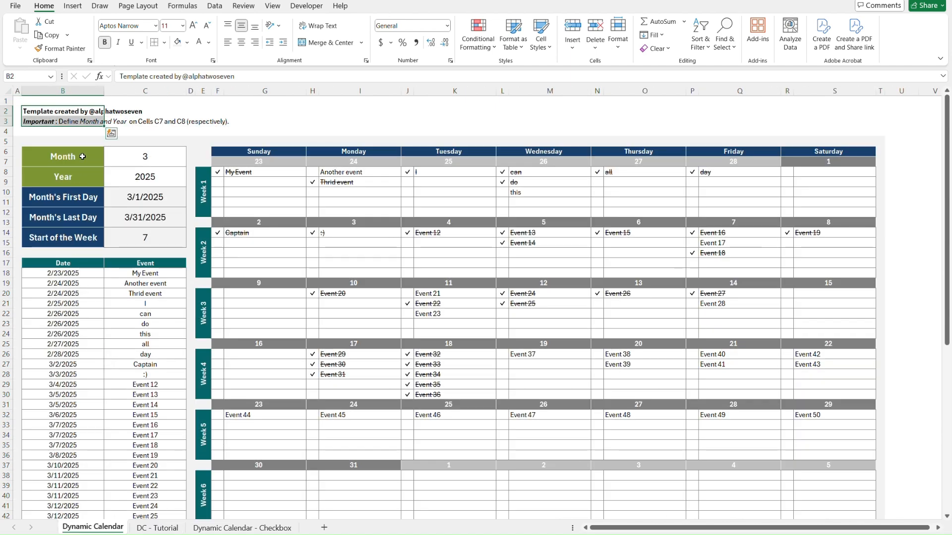
pyautogui.click(83, 156)
pyautogui.hotkey('shift', 'Down')
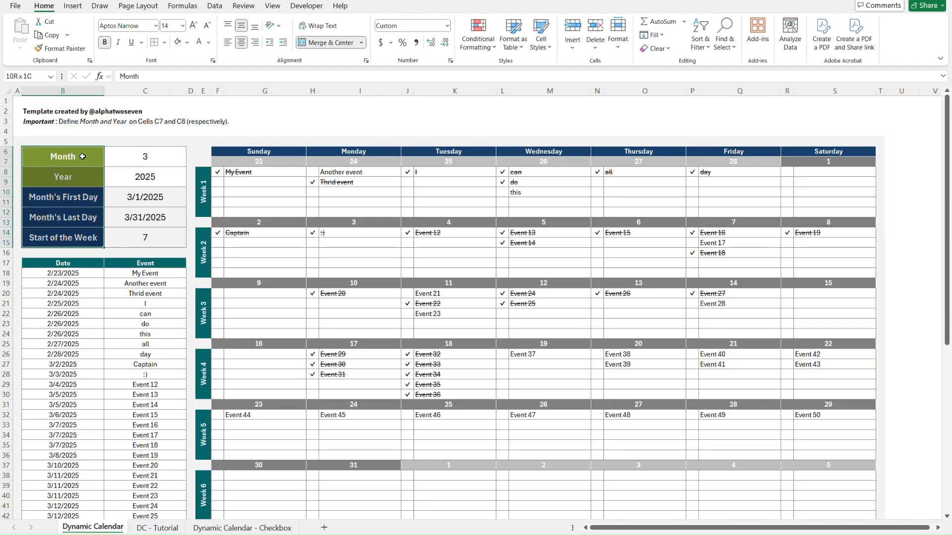
pyautogui.hotkey('ctrl', 'pagedown')
pyautogui.click(82, 156)
pyautogui.press('Left')
pyautogui.hotkey('ctrl', 'pageup')
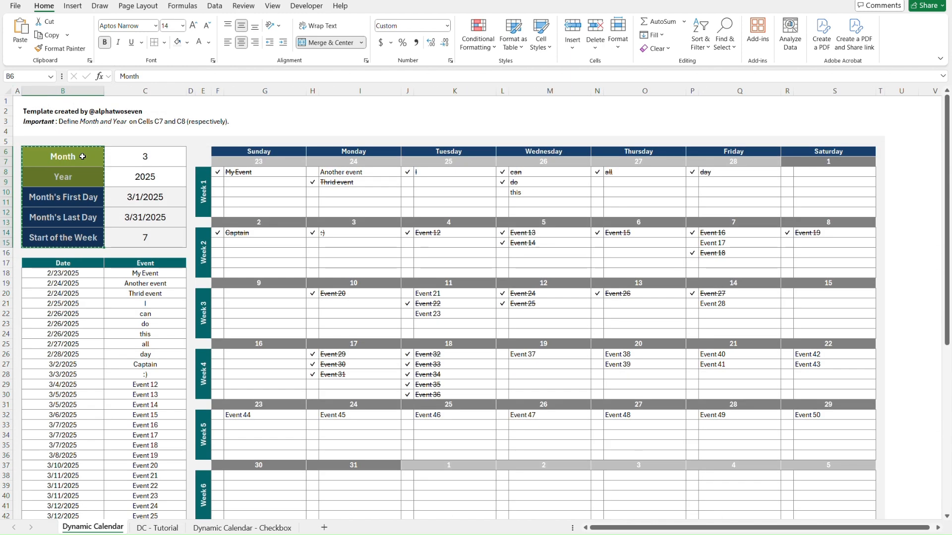
pyautogui.hotkey('ctrl', 'pagedown')
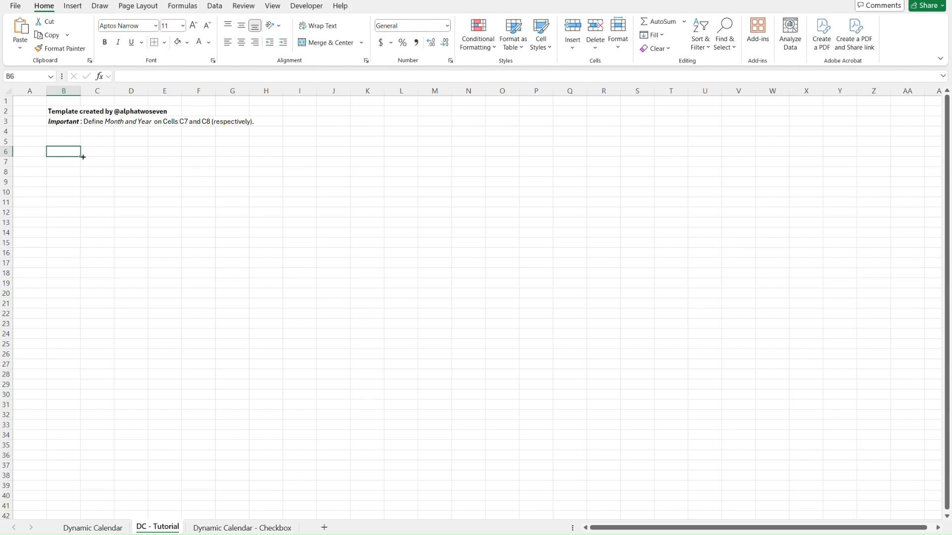
pyautogui.hotkey('ctrl', 'alt', 'v')
pyautogui.press('v')
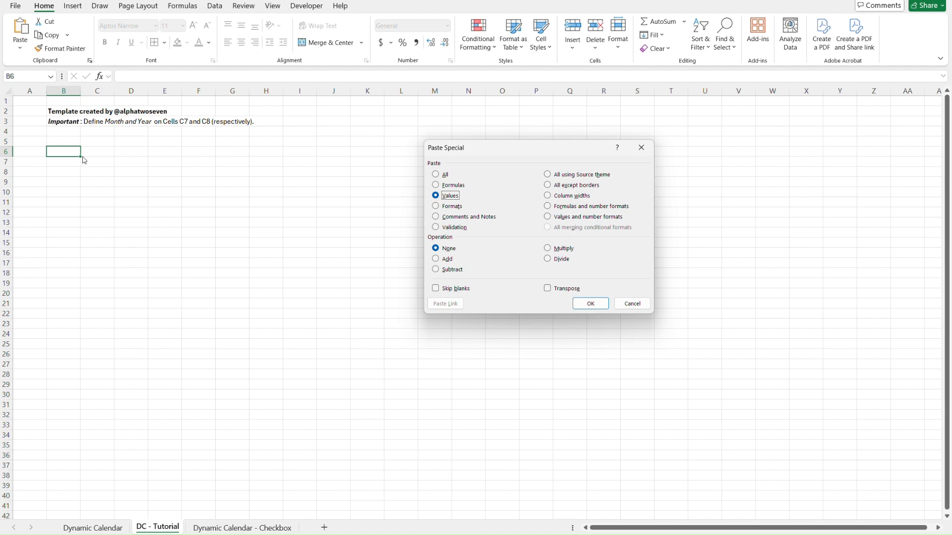
pyautogui.press('Return')
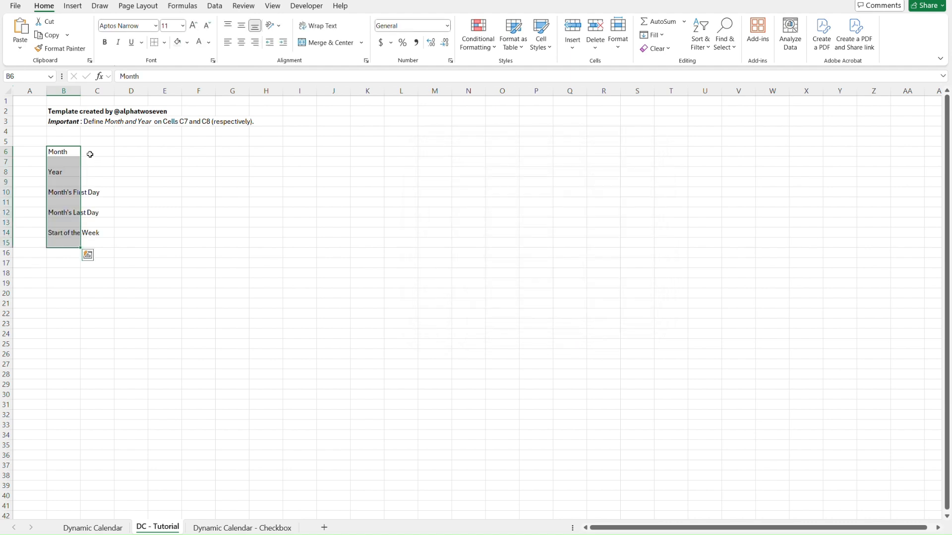
# Look up column A's width on the Dynamic Calendar sheet and set column A of DC - Tutorial to the same 1.56.
pyautogui.click(97, 153)
pyautogui.press('Left')
pyautogui.press('Left')
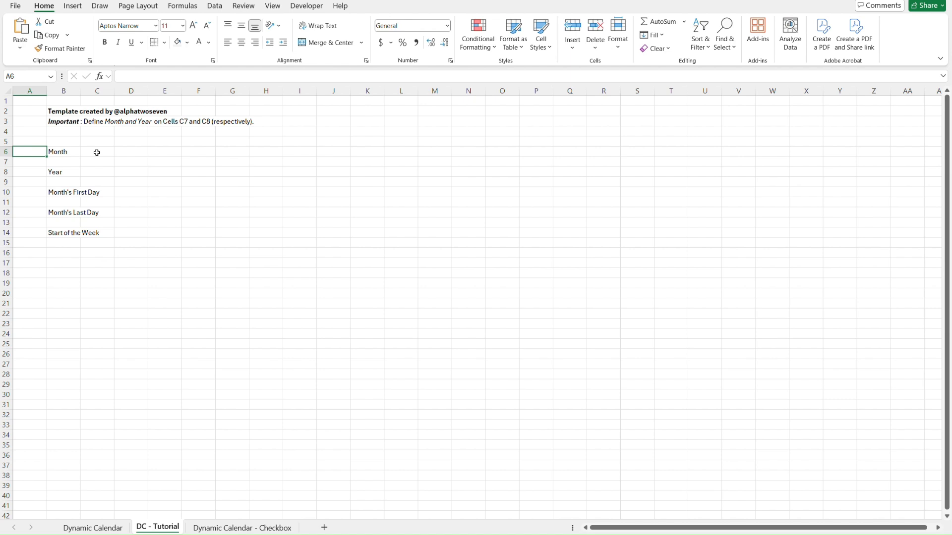
pyautogui.hotkey('ctrl', 'pageup')
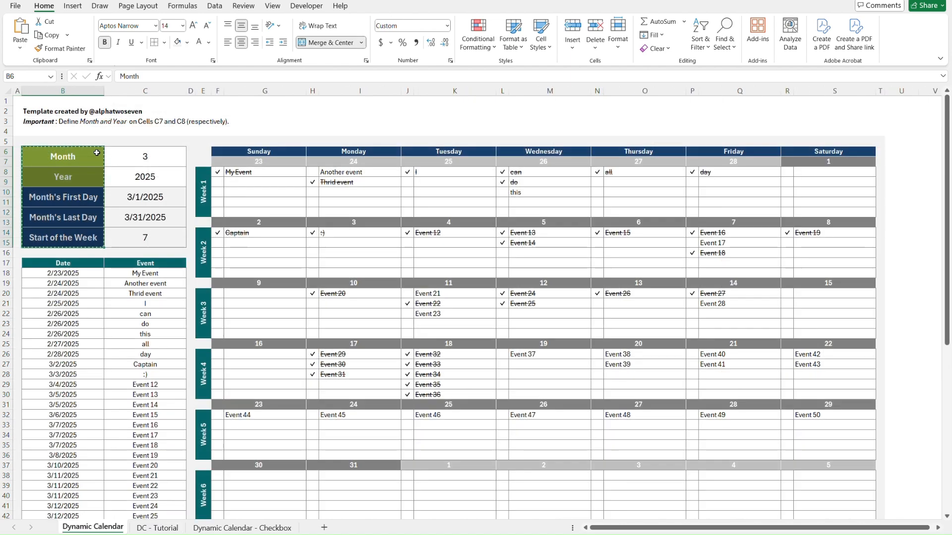
pyautogui.click(19, 90)
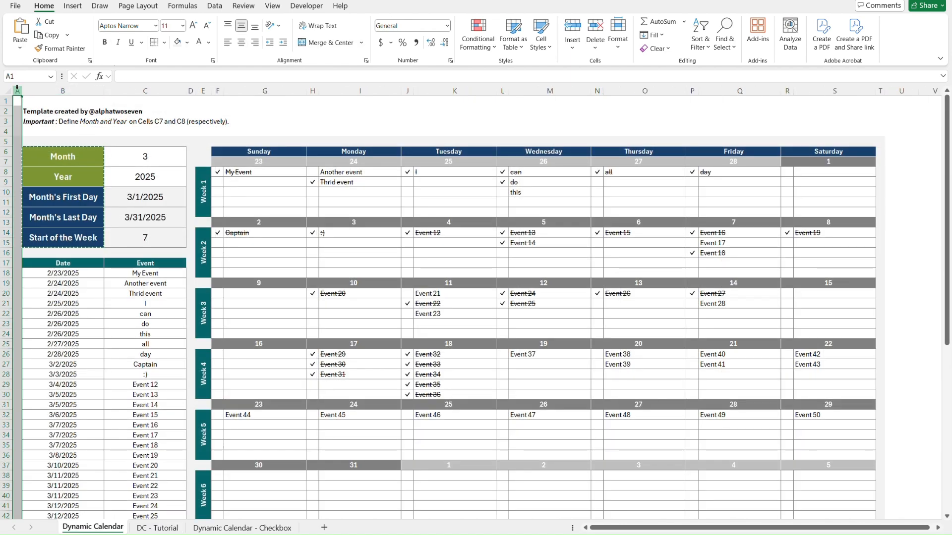
pyautogui.rightClick(18, 90)
pyautogui.click(74, 258)
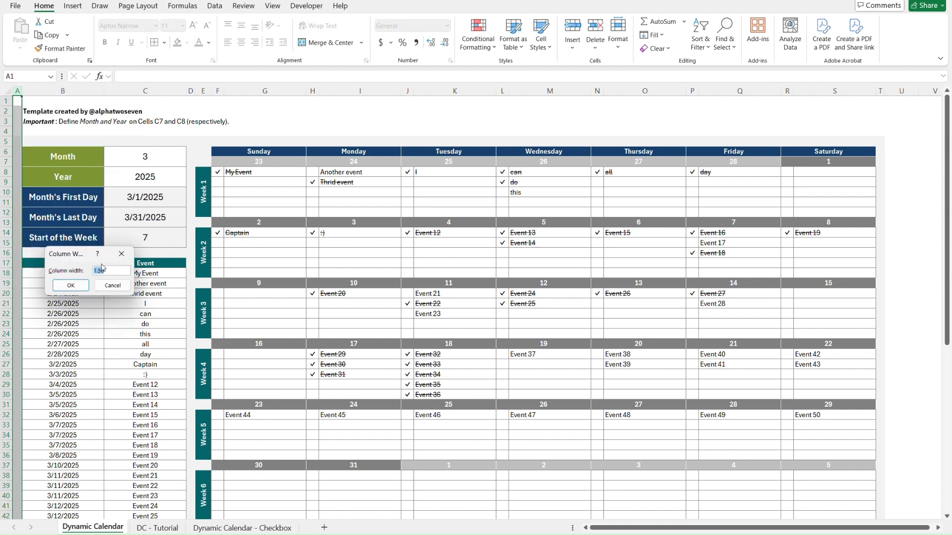
pyautogui.press('Escape')
pyautogui.hotkey('ctrl', 'pagedown')
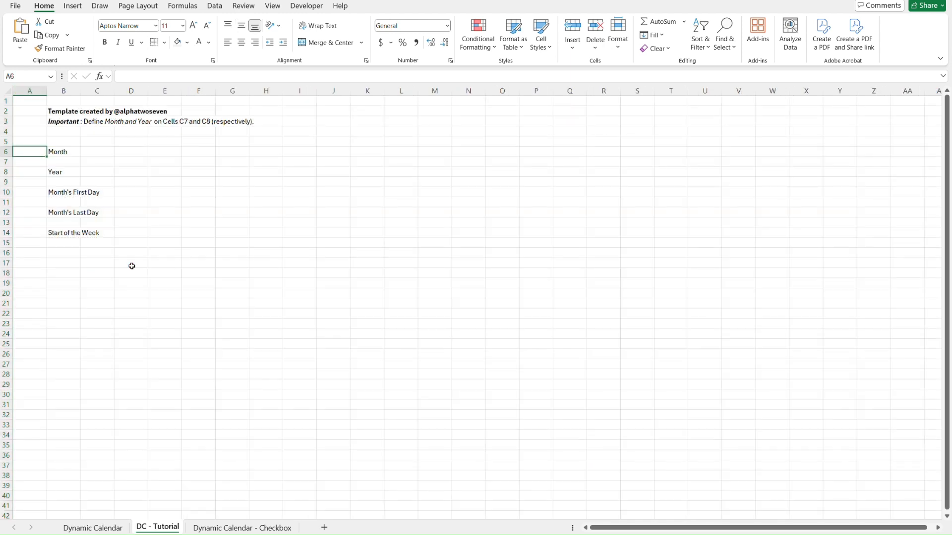
pyautogui.click(32, 92)
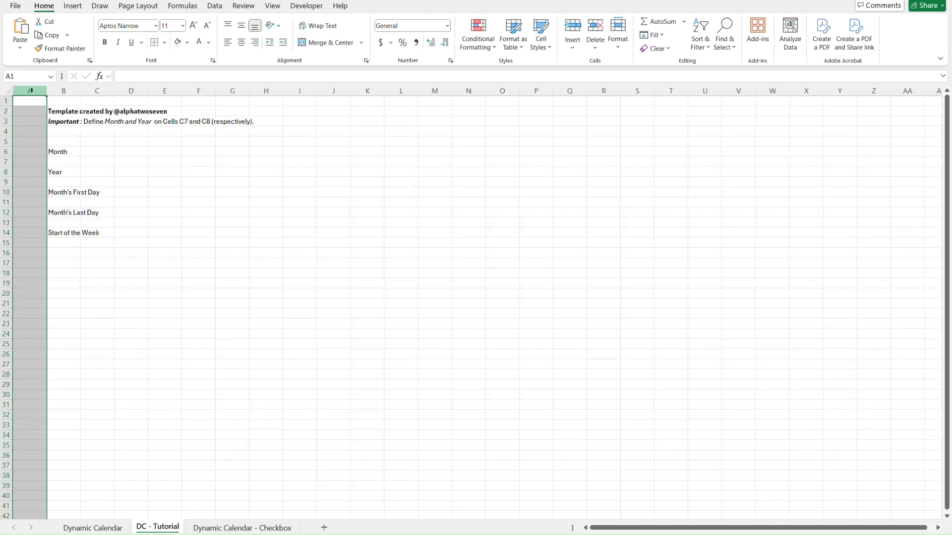
pyautogui.rightClick(30, 91)
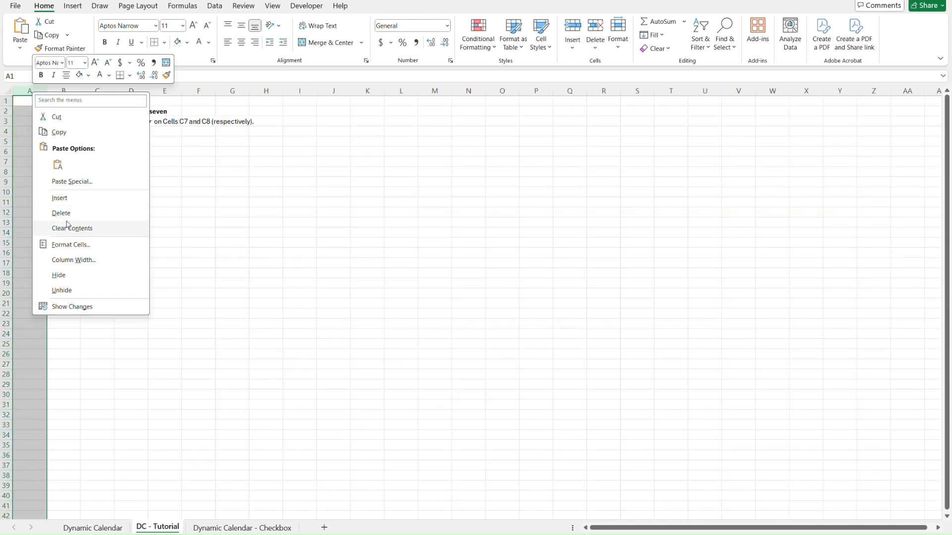
pyautogui.click(75, 261)
pyautogui.write('1.56')
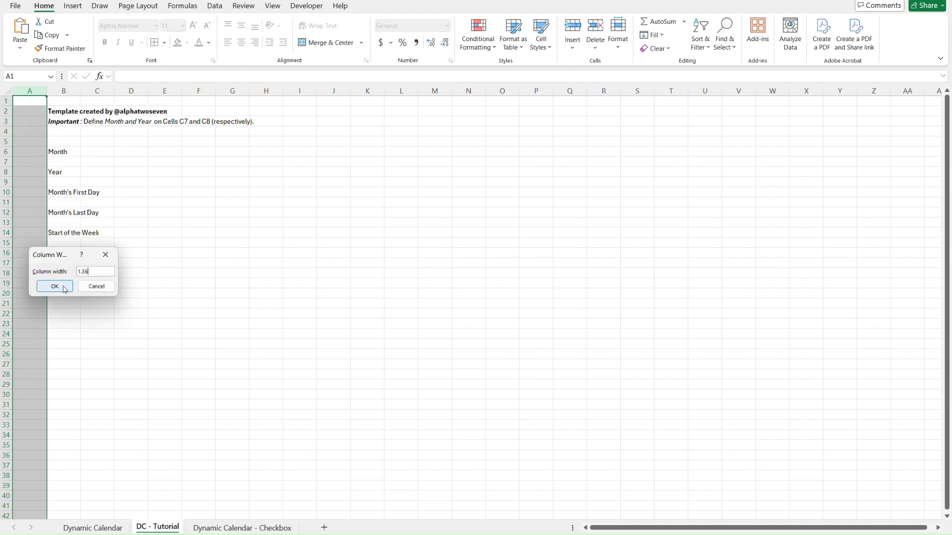
pyautogui.click(64, 288)
# Look up the width of columns B and C on the Dynamic Calendar sheet.
pyautogui.click(48, 151)
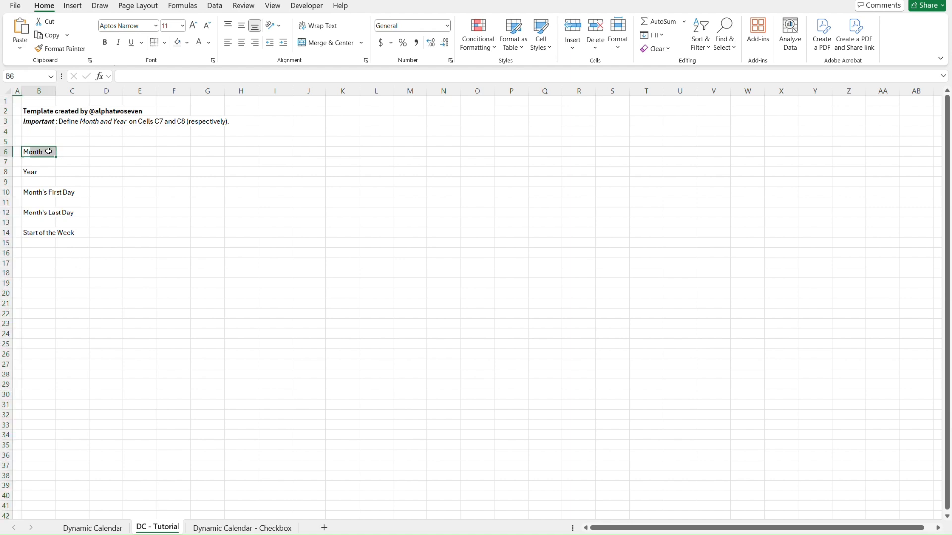
pyautogui.hotkey('ctrl', 'pageup')
pyautogui.moveTo(62, 91); pyautogui.dragTo(143, 92)
pyautogui.rightClick(143, 93)
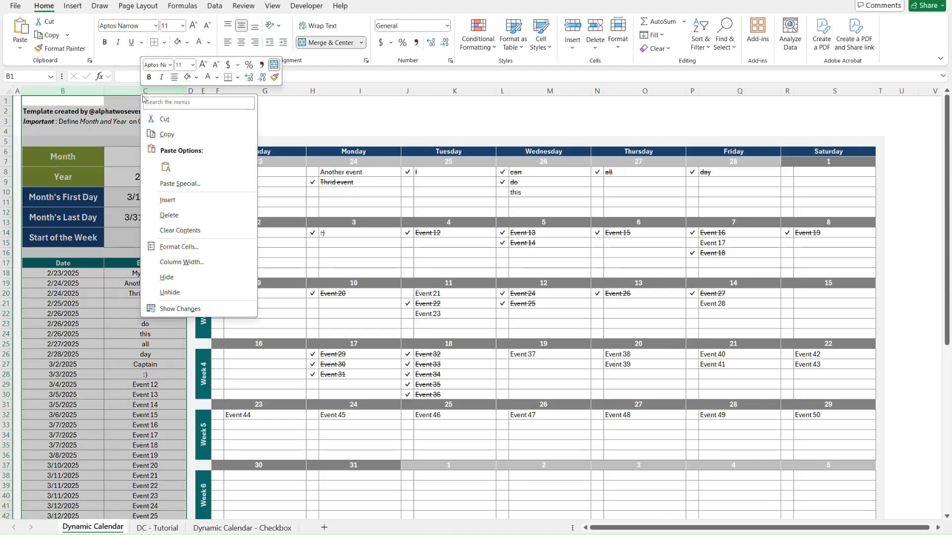
pyautogui.click(208, 262)
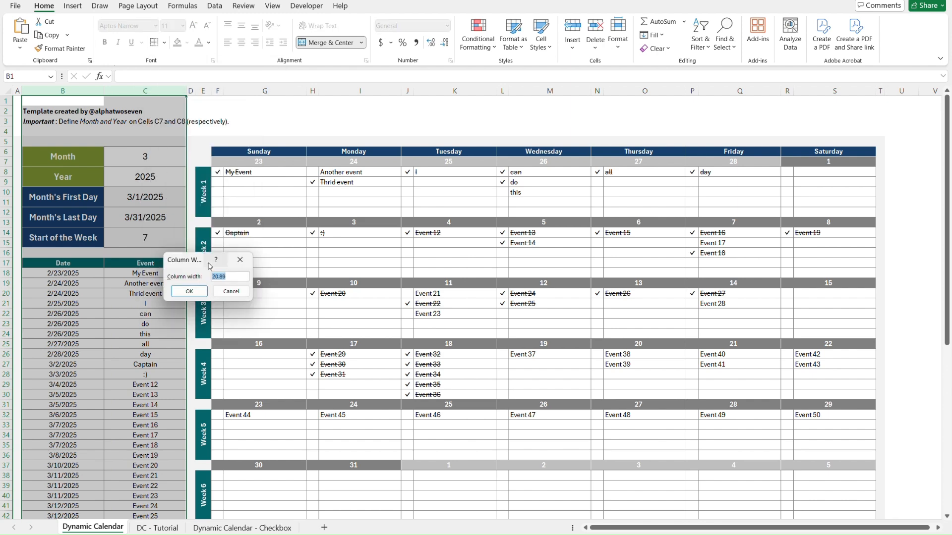
pyautogui.press('Return')
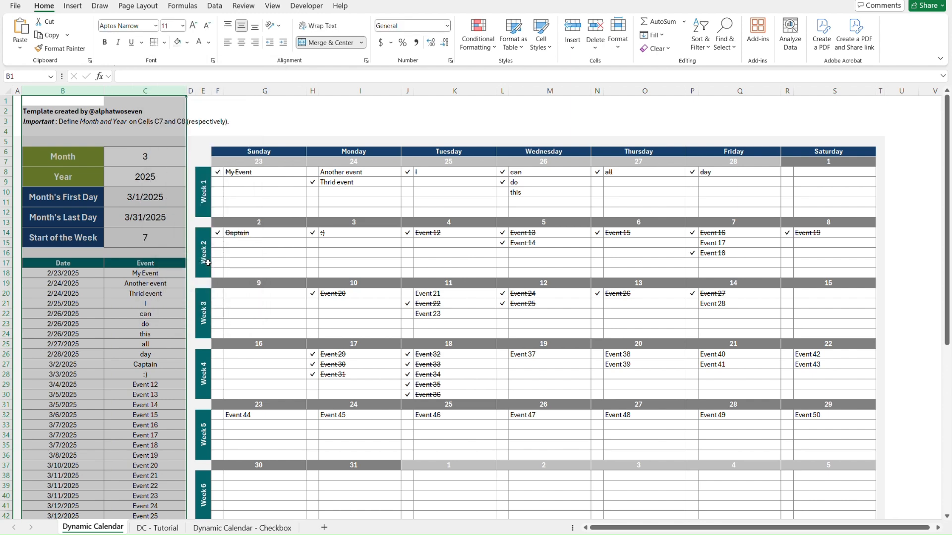
# Set the width of columns B and C on DC - Tutorial to 20.89.
pyautogui.hotkey('ctrl', 'pagedown')
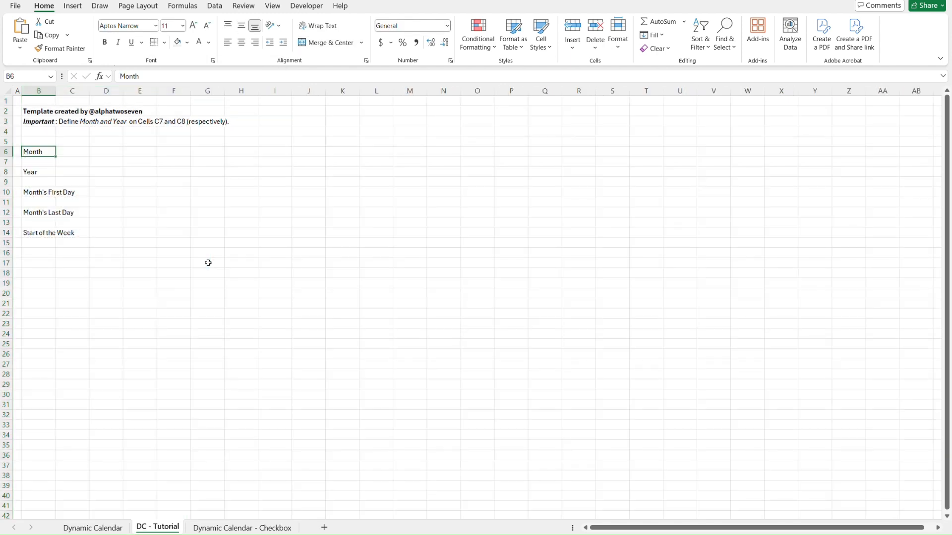
pyautogui.click(47, 89)
pyautogui.keyDown('shift'); pyautogui.click(78, 89); pyautogui.keyUp('shift')
pyautogui.rightClick(77, 90)
pyautogui.click(123, 259)
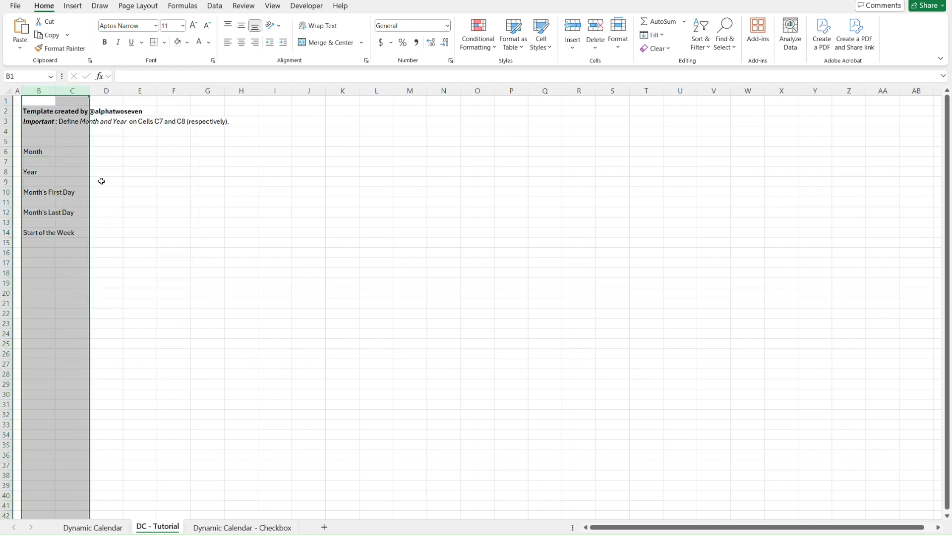
pyautogui.rightClick(82, 92)
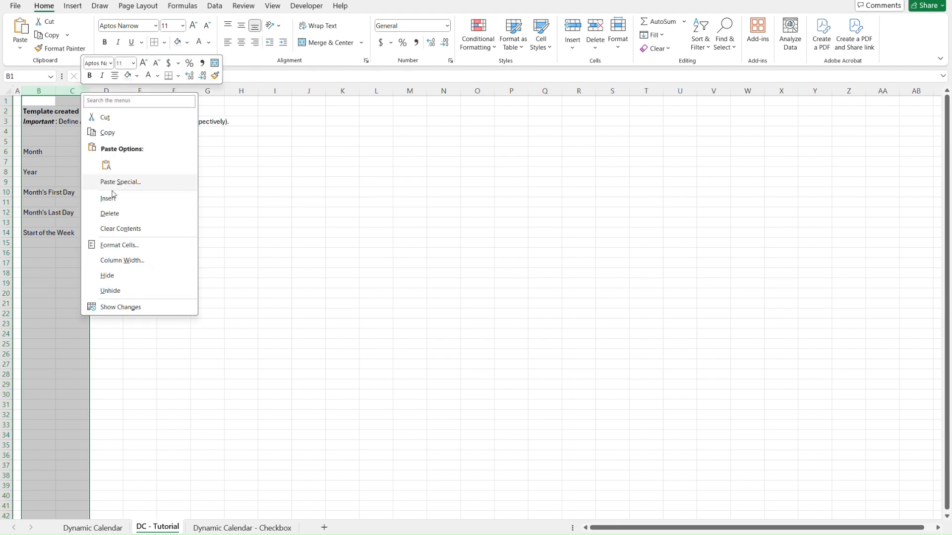
pyautogui.click(148, 266)
pyautogui.write('20.89')
pyautogui.click(139, 292)
pyautogui.click(196, 170)
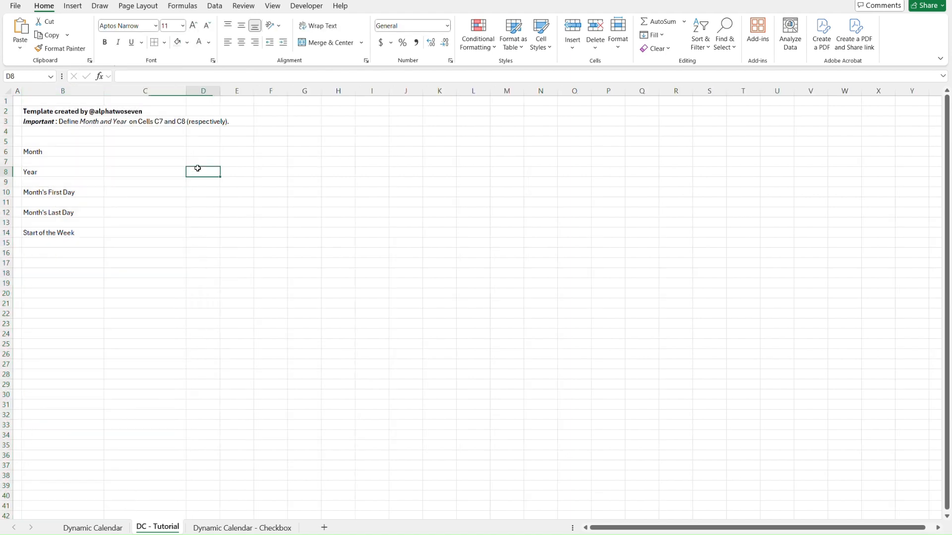
# Look up the width of column D on the Dynamic Calendar sheet.
pyautogui.hotkey('ctrl', 'pageup')
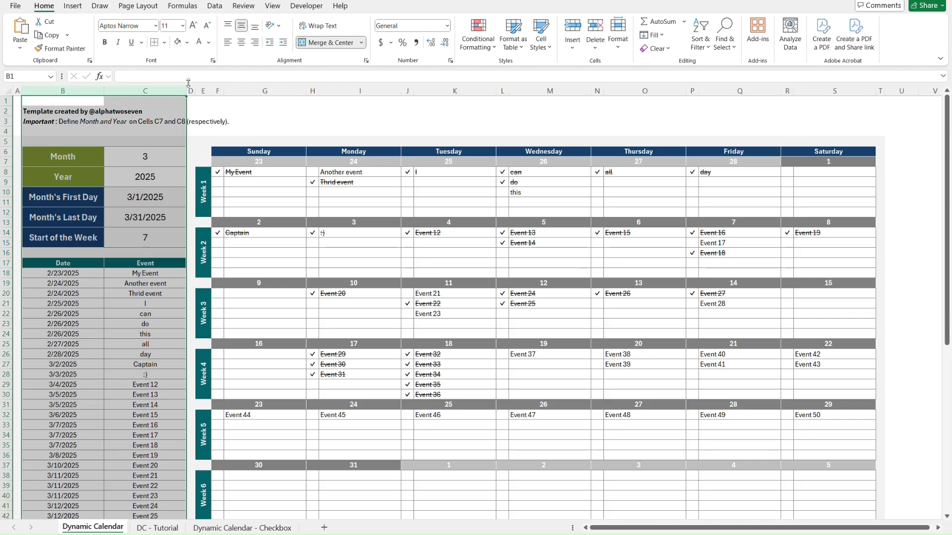
pyautogui.click(191, 91)
pyautogui.rightClick(193, 91)
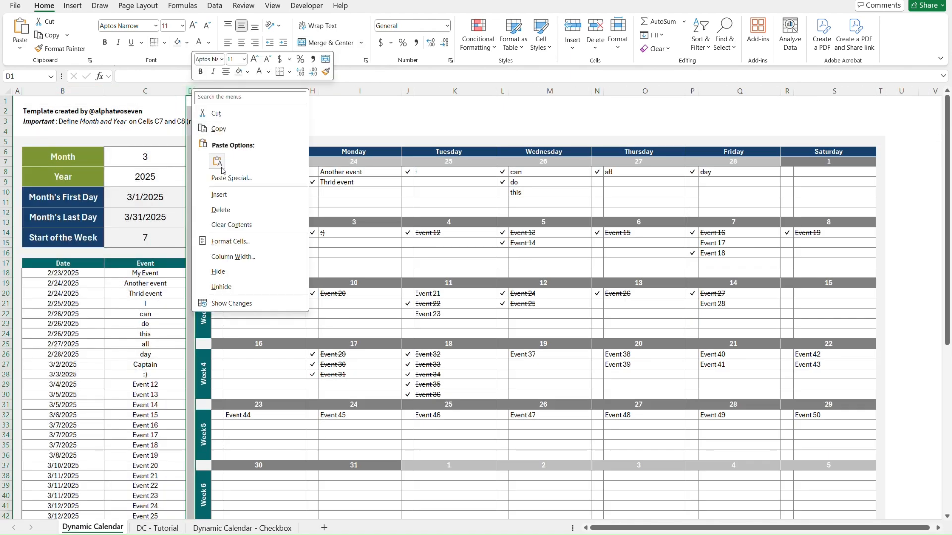
pyautogui.click(233, 256)
pyautogui.press('Return')
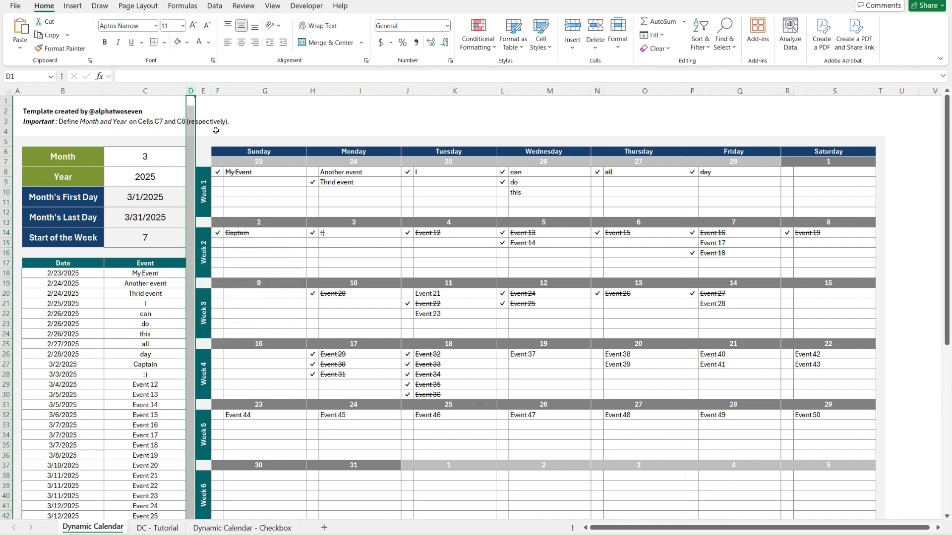
# Look up the widths of columns F and E on the Dynamic Calendar sheet.
pyautogui.click(217, 91)
pyautogui.rightClick(218, 91)
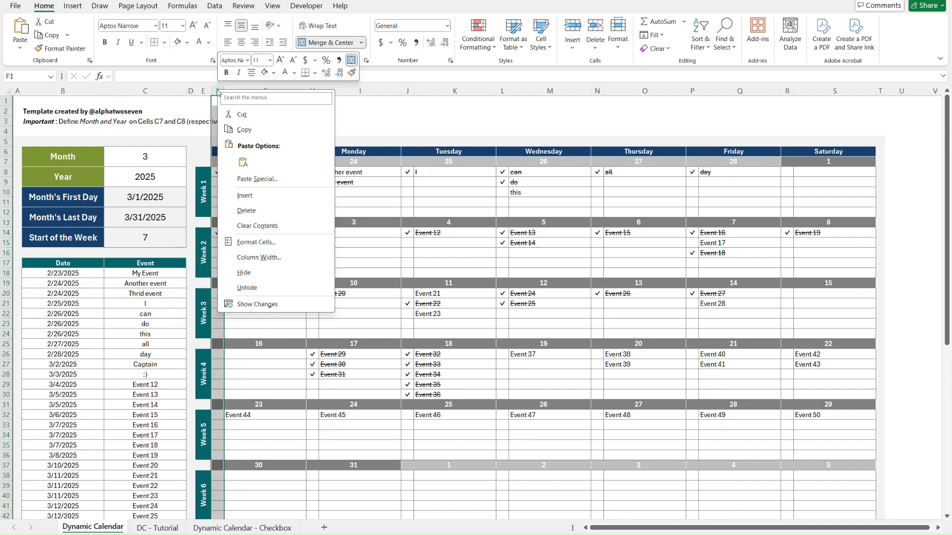
pyautogui.click(258, 257)
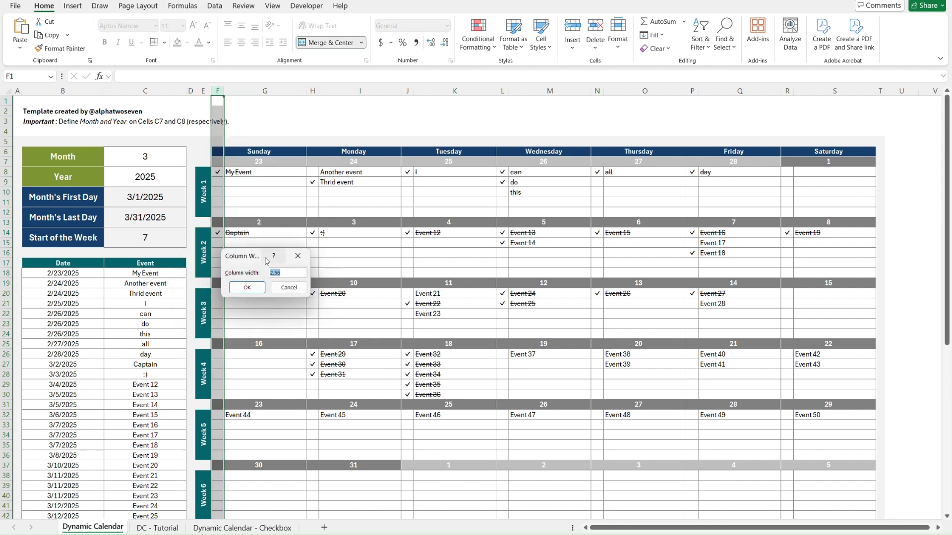
pyautogui.press('Return')
pyautogui.click(204, 91)
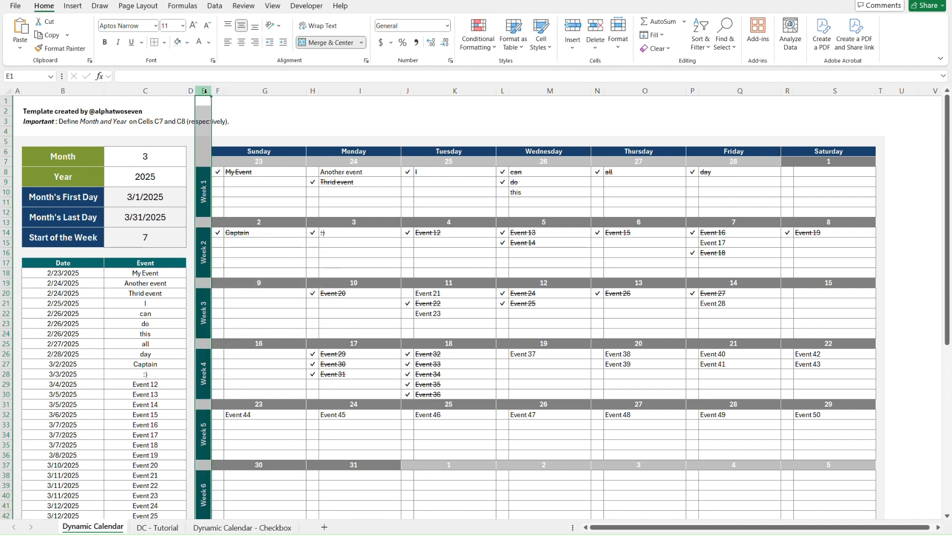
pyautogui.rightClick(204, 91)
pyautogui.click(256, 261)
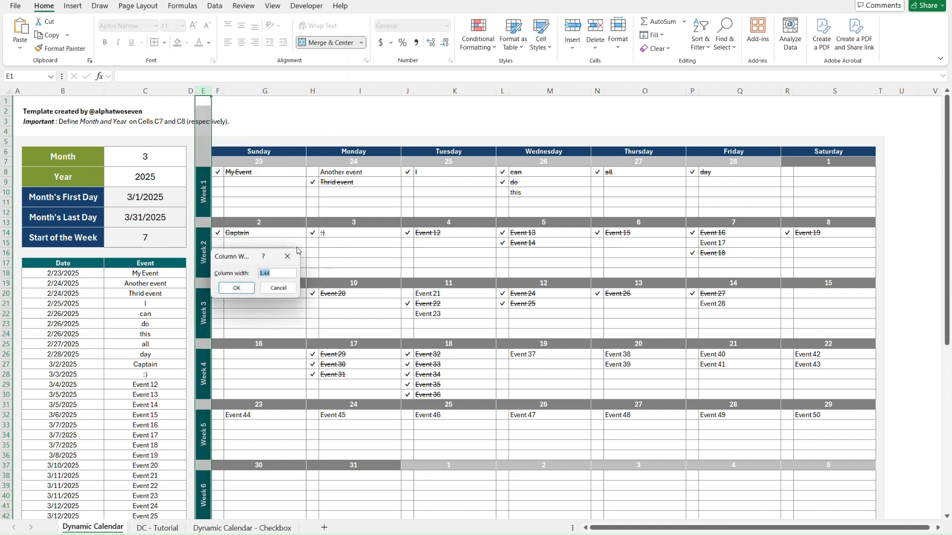
pyautogui.click(287, 256)
pyautogui.click(295, 258)
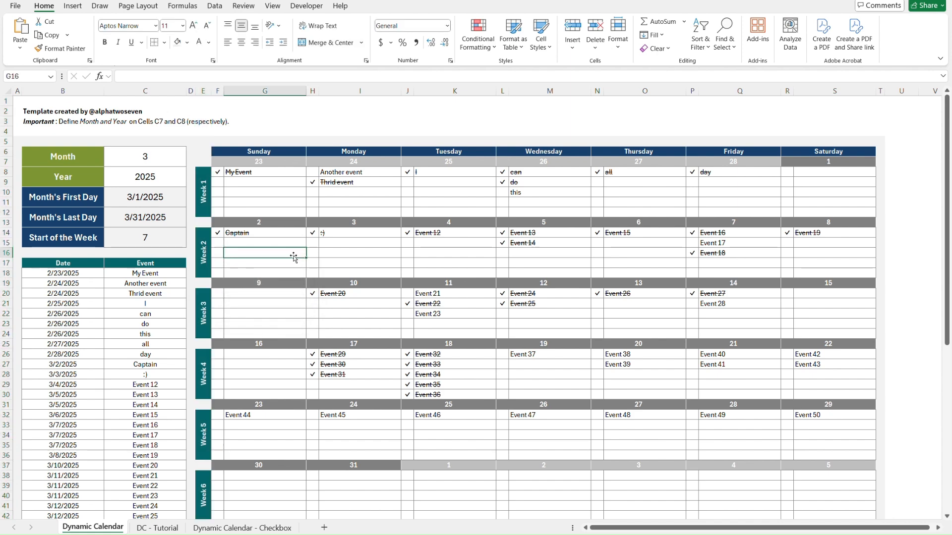
# Set column D of DC - Tutorial to the width column D has on the Dynamic Calendar sheet.
pyautogui.hotkey('ctrl', 'pagedown')
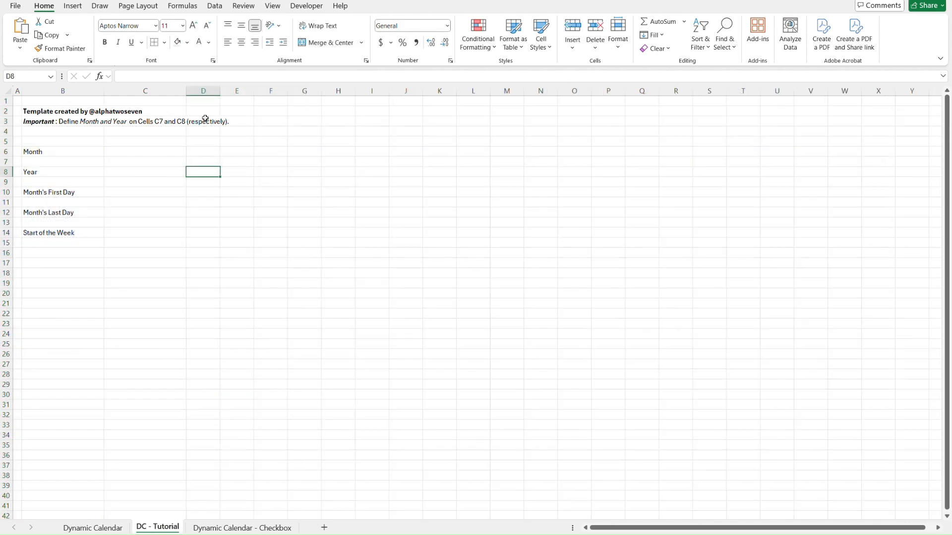
pyautogui.rightClick(206, 90)
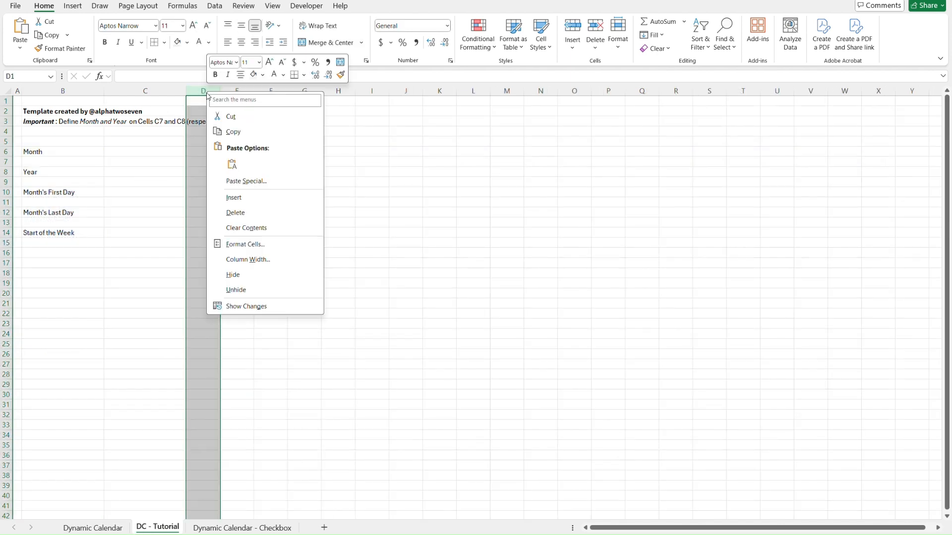
pyautogui.click(266, 260)
pyautogui.write('1')
pyautogui.press('Return')
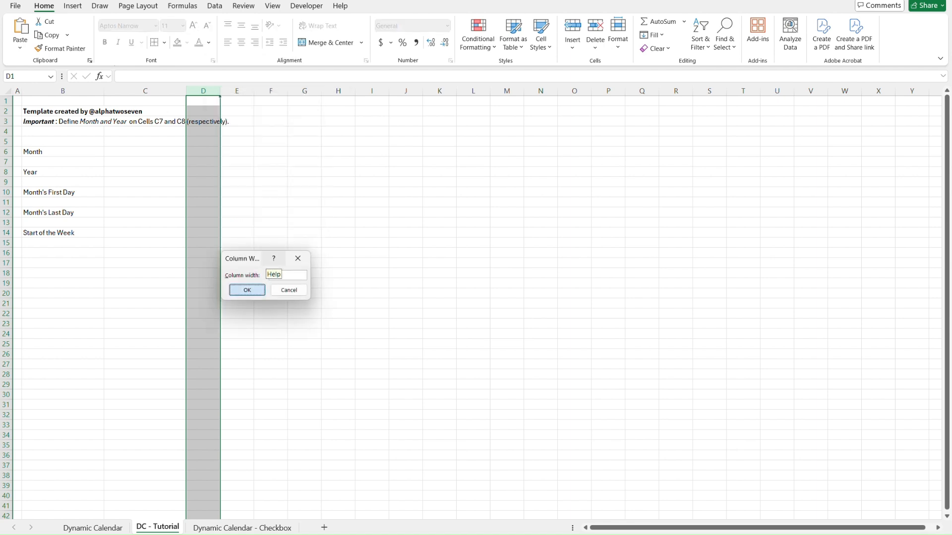
# Set the width of column F on DC - Tutorial to 2.56.
pyautogui.click(247, 92)
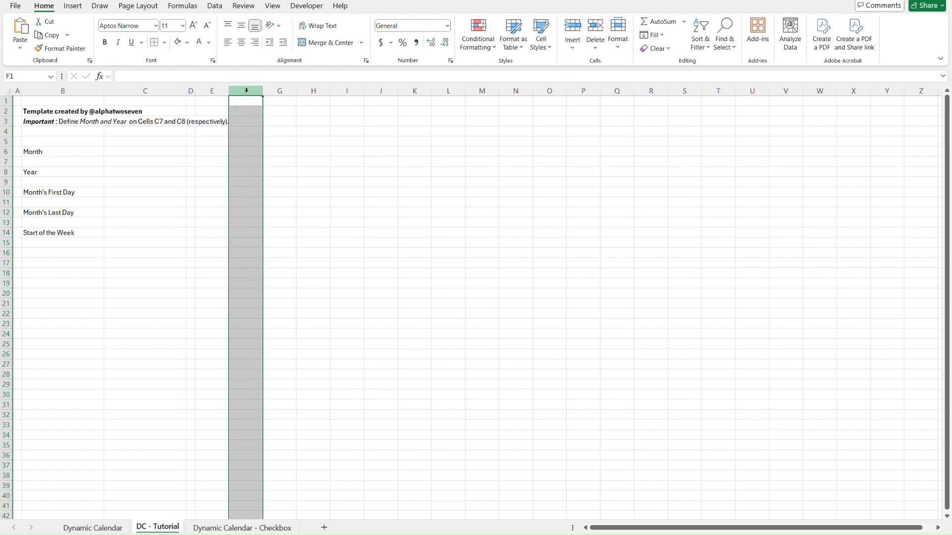
pyautogui.rightClick(247, 92)
pyautogui.click(310, 260)
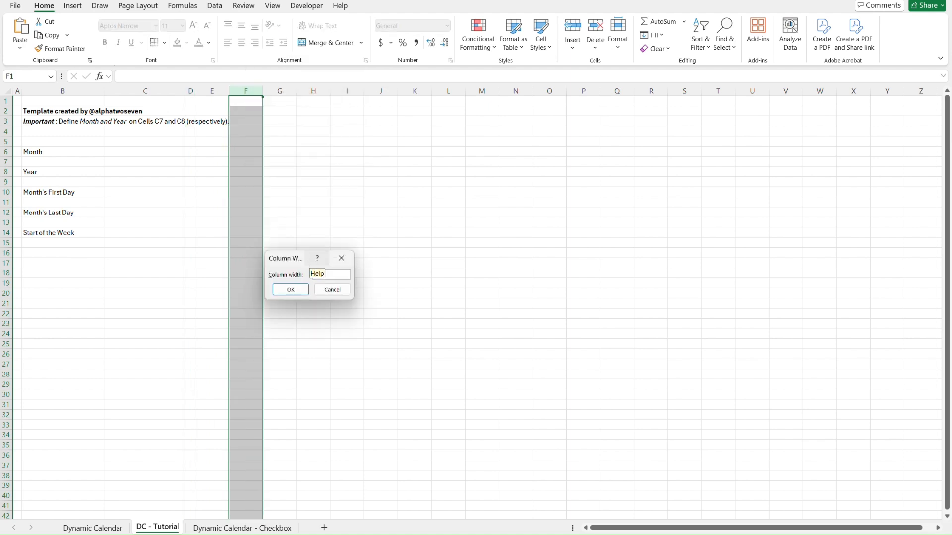
pyautogui.write('2.8')
pyautogui.press('Return')
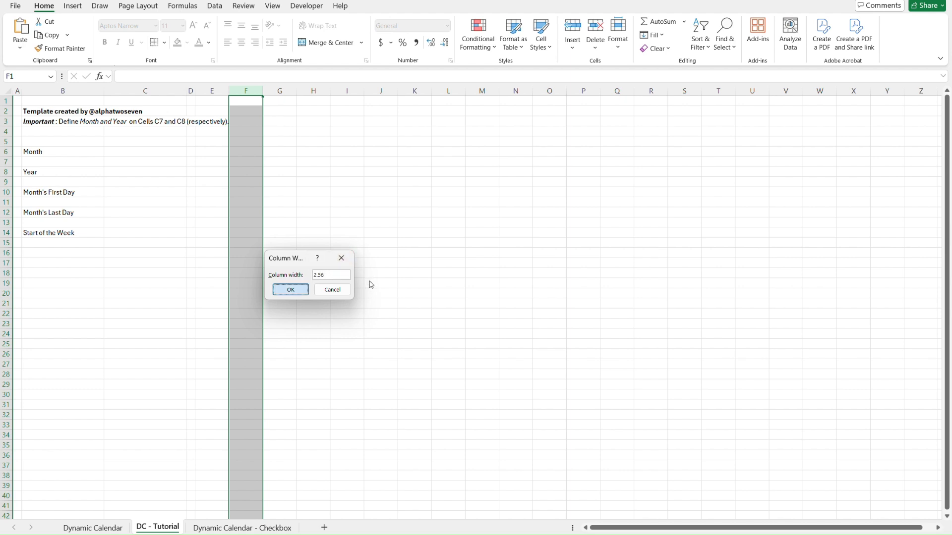
# Set the width of column E on DC - Tutorial to 3.44.
pyautogui.click(219, 91)
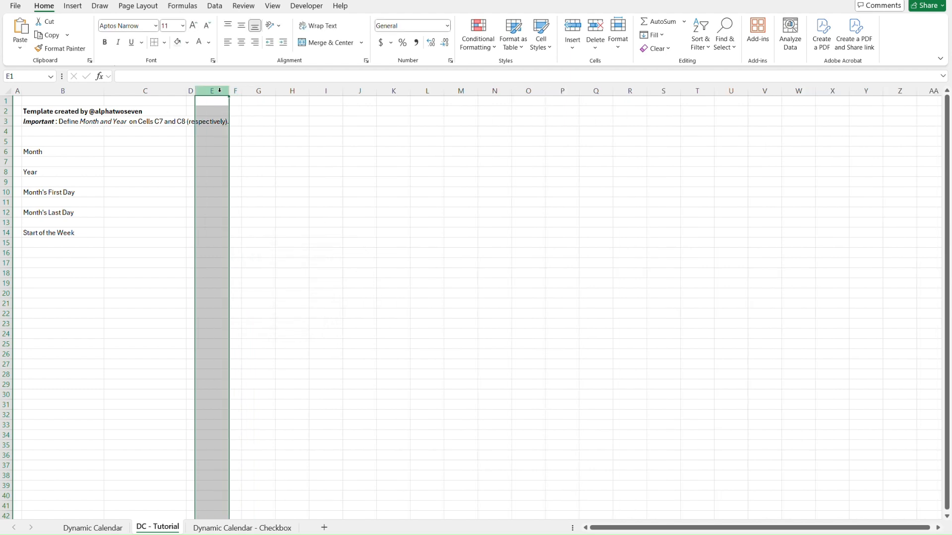
pyautogui.rightClick(220, 90)
pyautogui.click(270, 260)
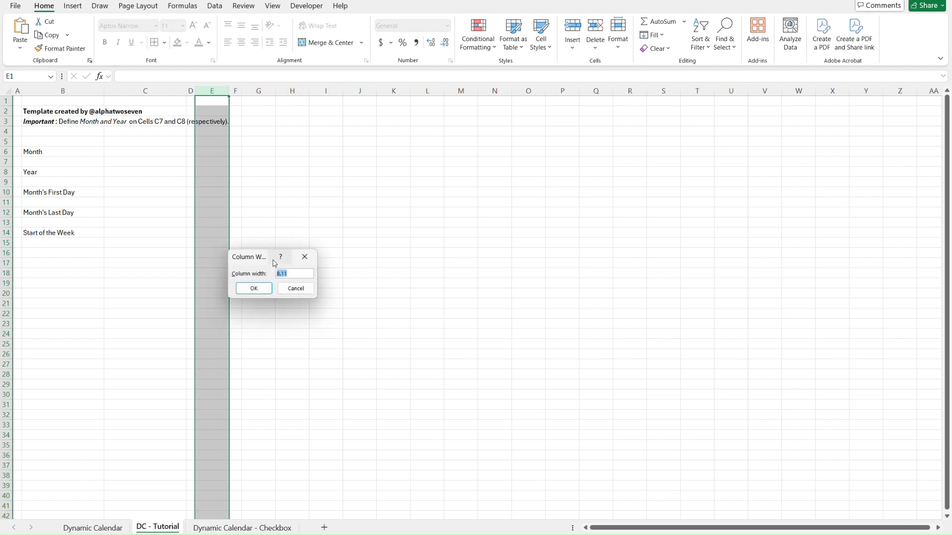
pyautogui.write('3.44')
pyautogui.click(254, 288)
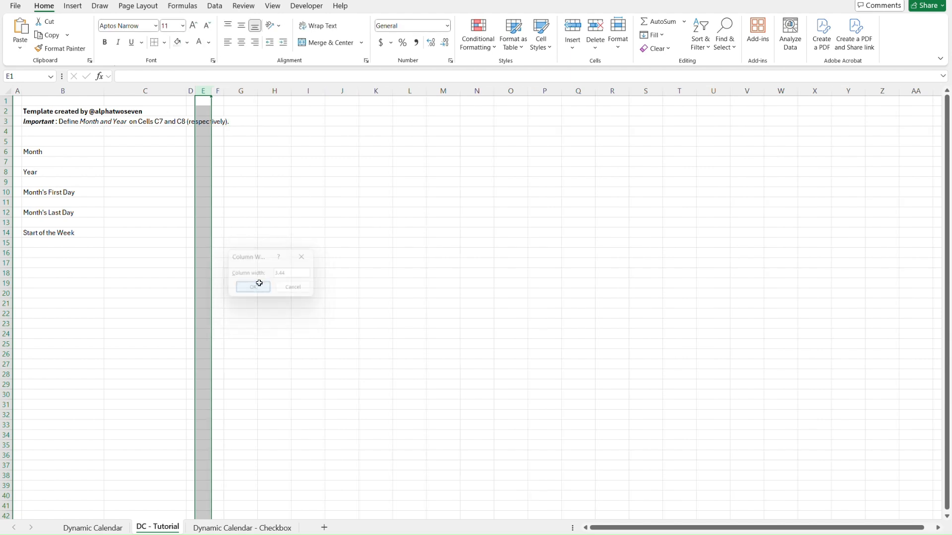
pyautogui.click(256, 252)
pyautogui.press('Left')
pyautogui.press('Left')
pyautogui.press('Left')
pyautogui.press('Up')
pyautogui.press('Left')
pyautogui.press('Up')
pyautogui.press('Left')
pyautogui.press('Up')
pyautogui.press('Left')
pyautogui.press('Up')
pyautogui.press('Up')
pyautogui.press('Up')
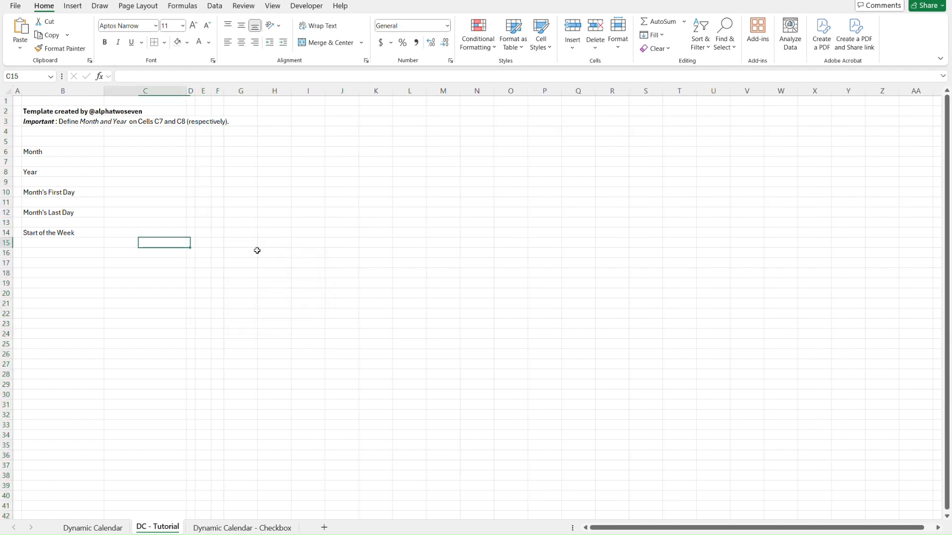
pyautogui.press('Up')
pyautogui.press('Up')
pyautogui.press('Up')
pyautogui.press('Up')
pyautogui.press('Right')
pyautogui.press('Down')
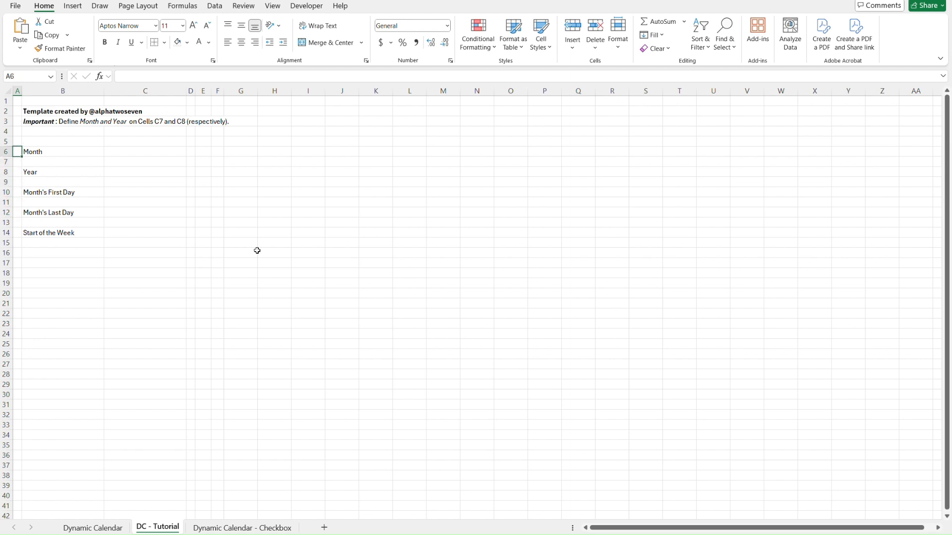
pyautogui.press('Down')
pyautogui.press('Down')
pyautogui.press('Down')
pyautogui.press('Down')
pyautogui.press('Up')
pyautogui.press('Down')
pyautogui.press('Down')
pyautogui.press('Down')
pyautogui.press('Down')
pyautogui.press('Down')
pyautogui.press('Up')
pyautogui.press('Up')
pyautogui.press('Up')
pyautogui.press('Up')
pyautogui.press('Up')
pyautogui.press('Up')
pyautogui.press('Up')
pyautogui.press('Up')
pyautogui.press('Up')
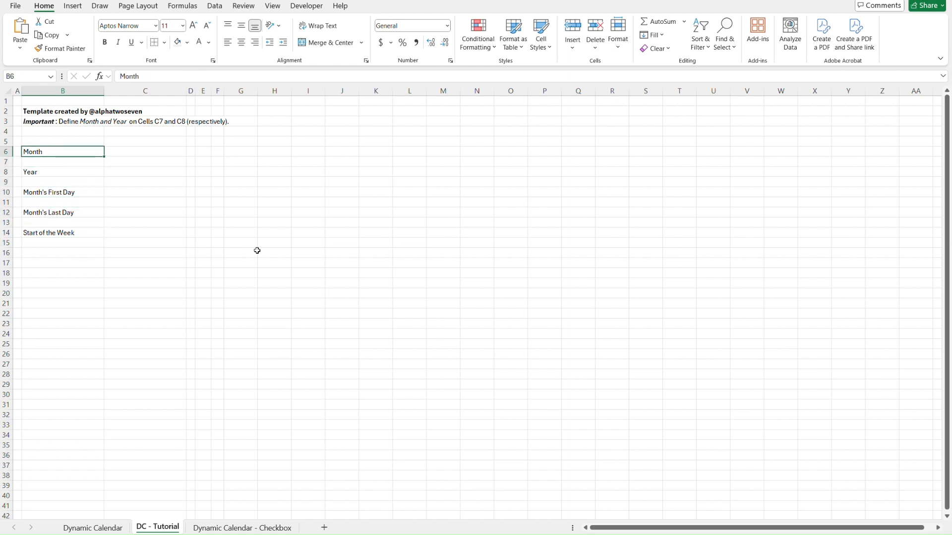
# Compare with the Month label on the Dynamic Calendar sheet, then merge and center B6:B7 on DC - Tutorial with middle vertical alignment.
pyautogui.hotkey('shift', 'Down')
pyautogui.hotkey('ctrl', 'pageup')
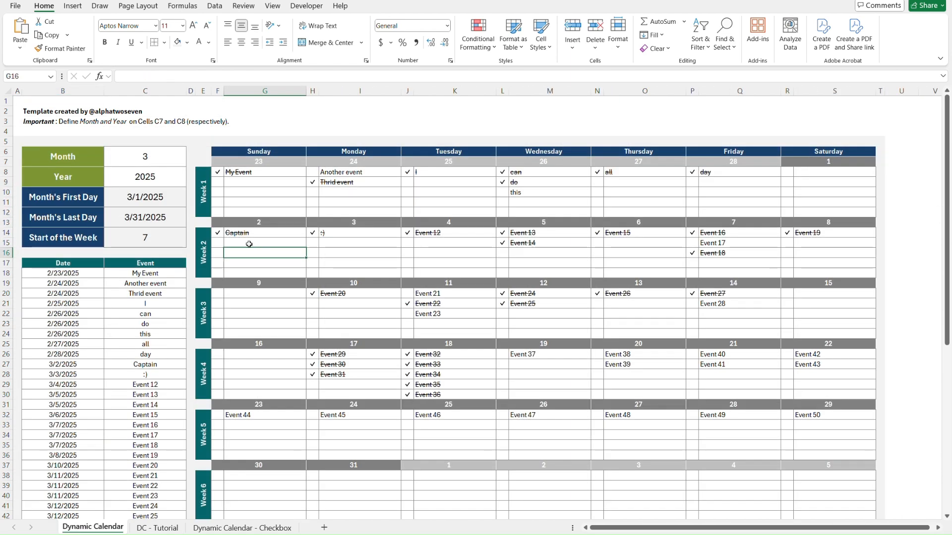
pyautogui.click(90, 157)
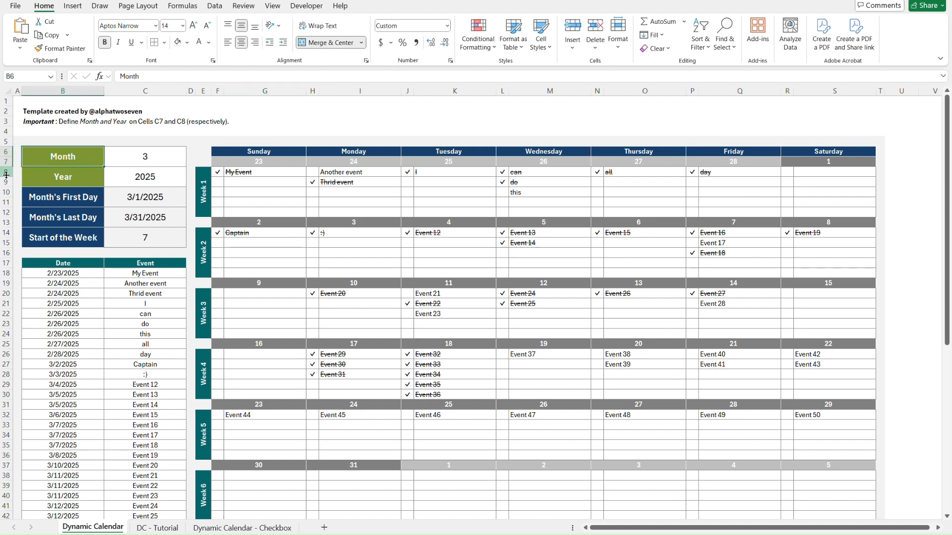
pyautogui.hotkey('ctrl', 'pagedown')
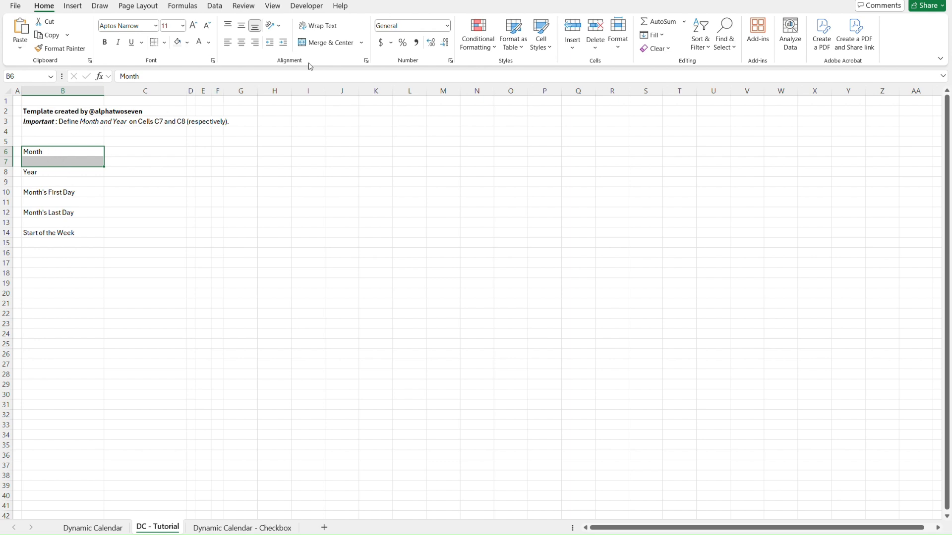
pyautogui.click(325, 44)
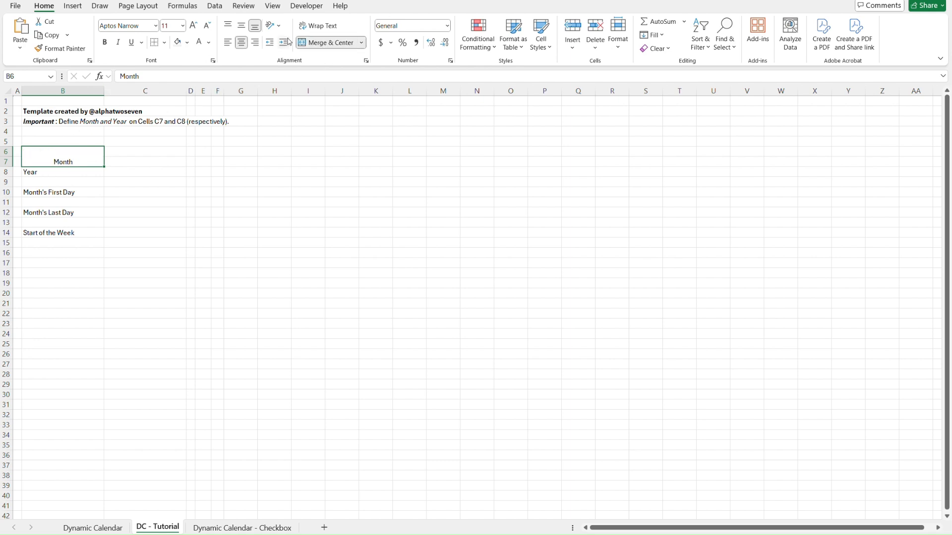
pyautogui.click(241, 28)
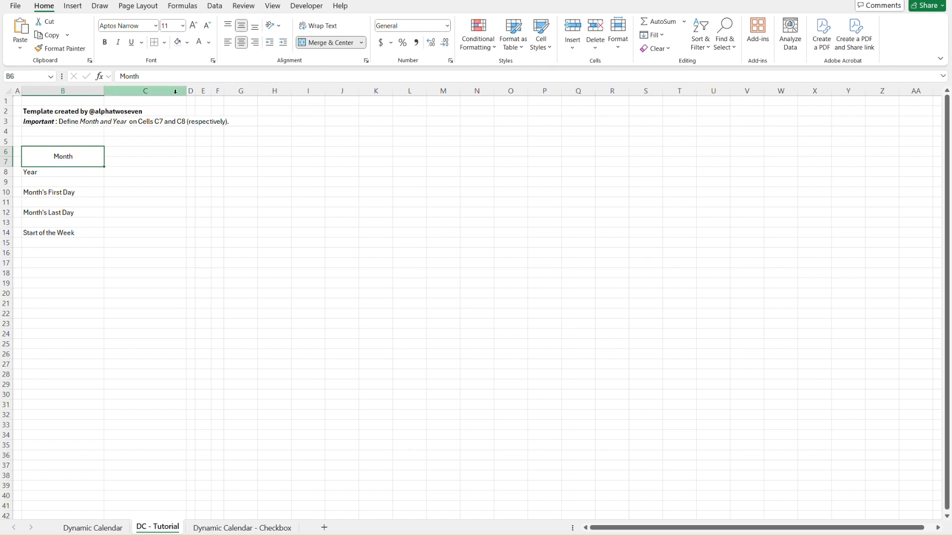
# Fill the merged Month cell with the dark olive-green theme color used in the template.
pyautogui.click(187, 43)
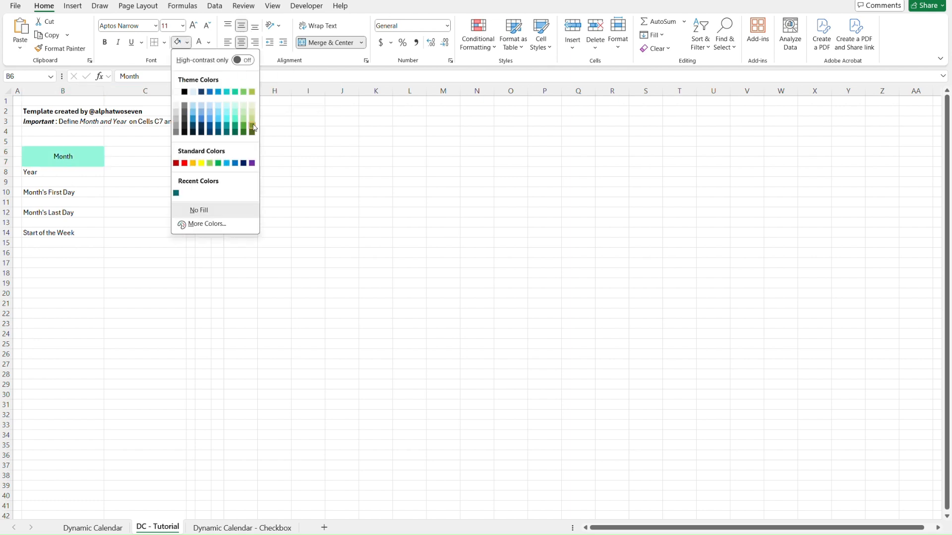
pyautogui.click(253, 127)
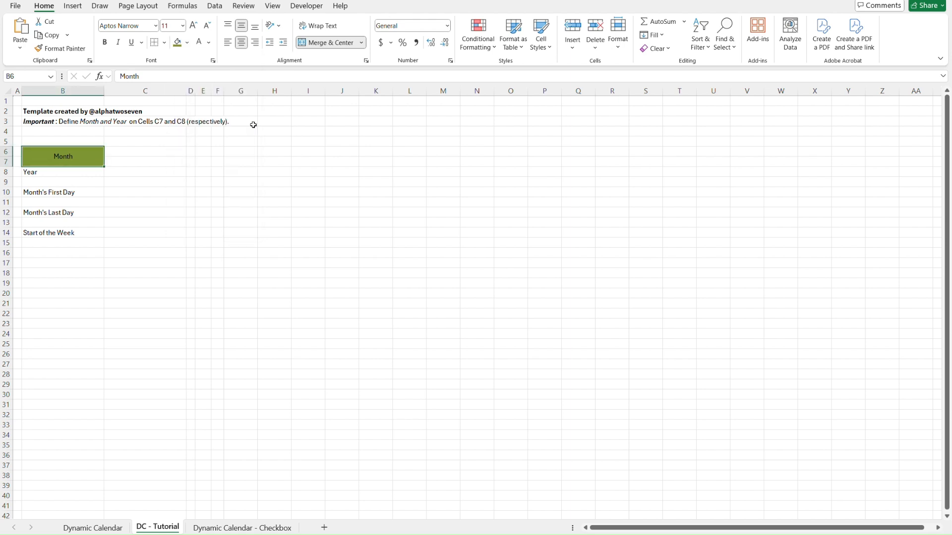
# Format the merged Month cell on DC - Tutorial with white, bold text at font size 14, matching the template.
pyautogui.click(209, 43)
pyautogui.click(198, 108)
pyautogui.click(105, 42)
pyautogui.hotkey('ctrl', 'pageup')
pyautogui.click(107, 42)
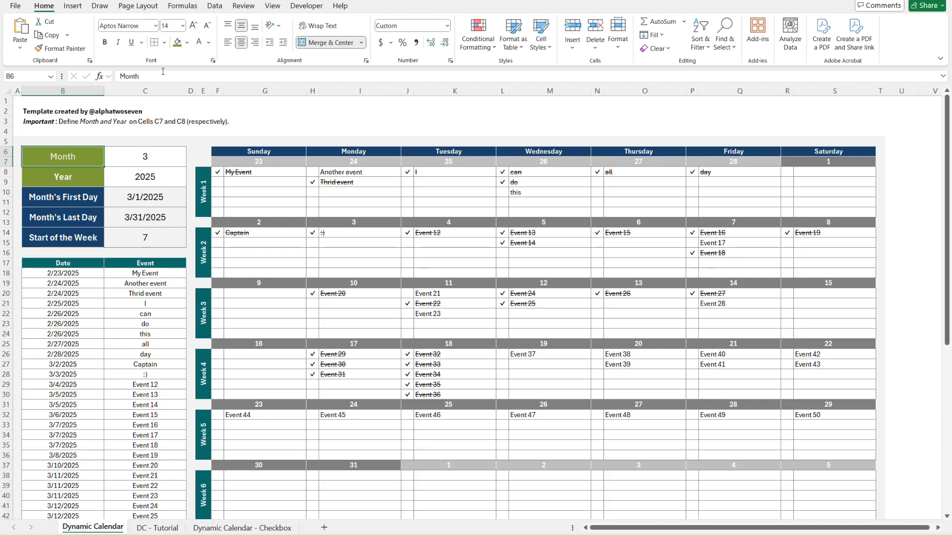
pyautogui.hotkey('ctrl', 'pagedown')
pyautogui.click(170, 28)
pyautogui.press('Return')
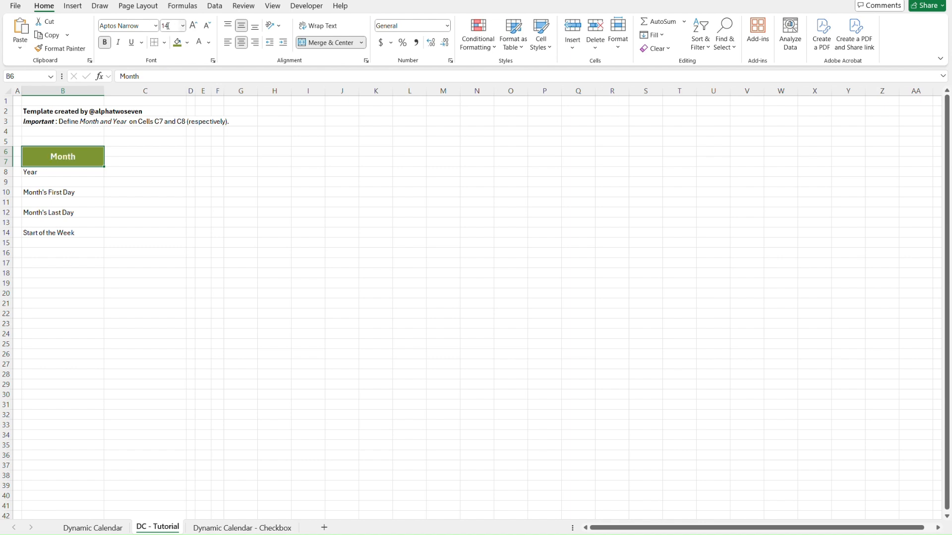
# Set the border line color to white and apply all borders to the merged Month cell.
pyautogui.click(166, 43)
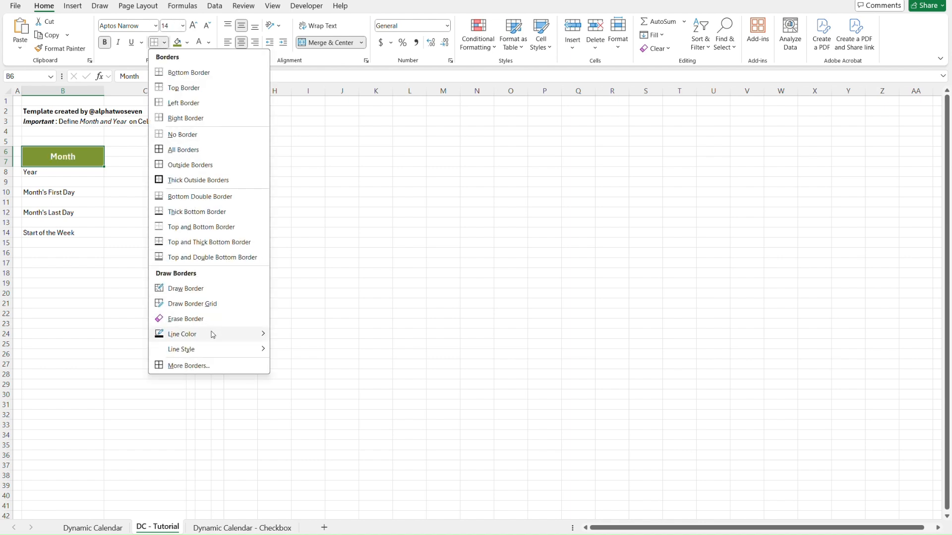
pyautogui.moveTo(216, 334)
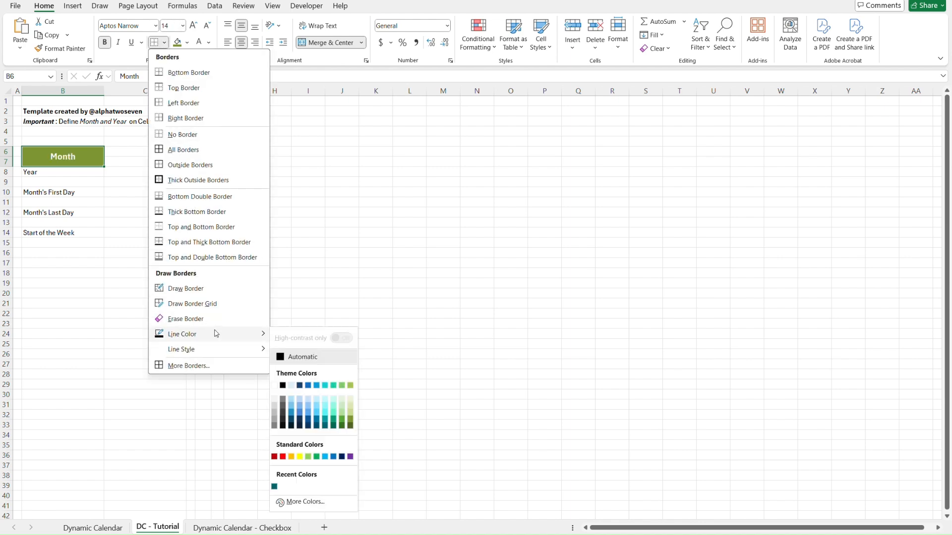
pyautogui.click(275, 386)
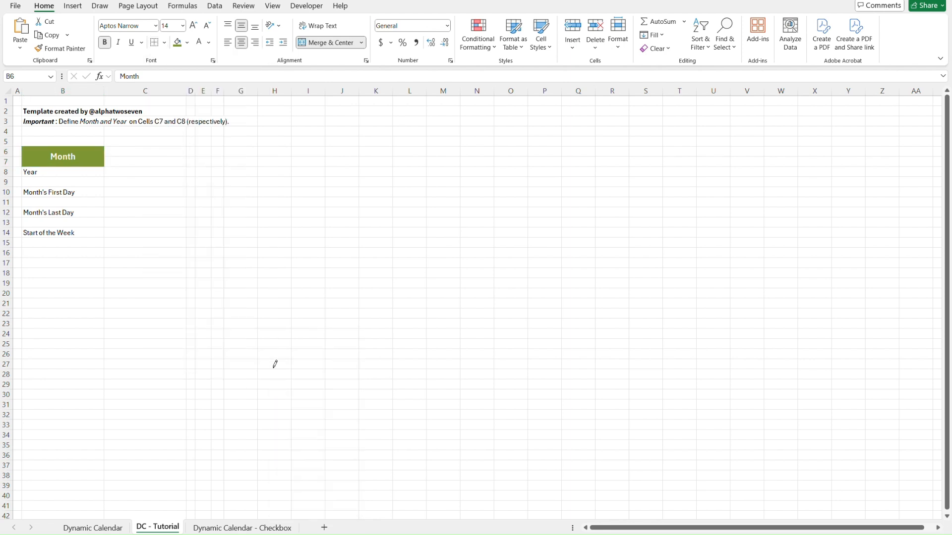
pyautogui.click(165, 43)
pyautogui.moveTo(211, 351)
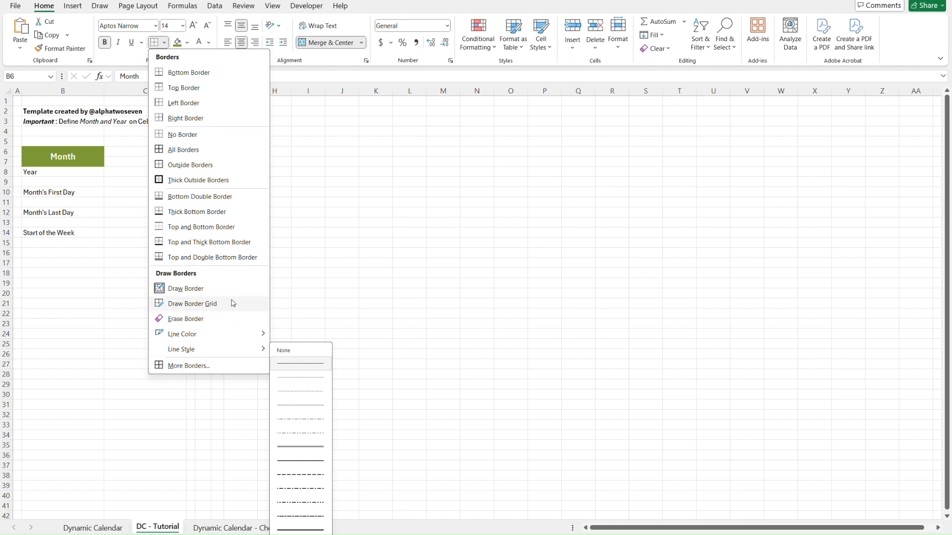
pyautogui.click(199, 155)
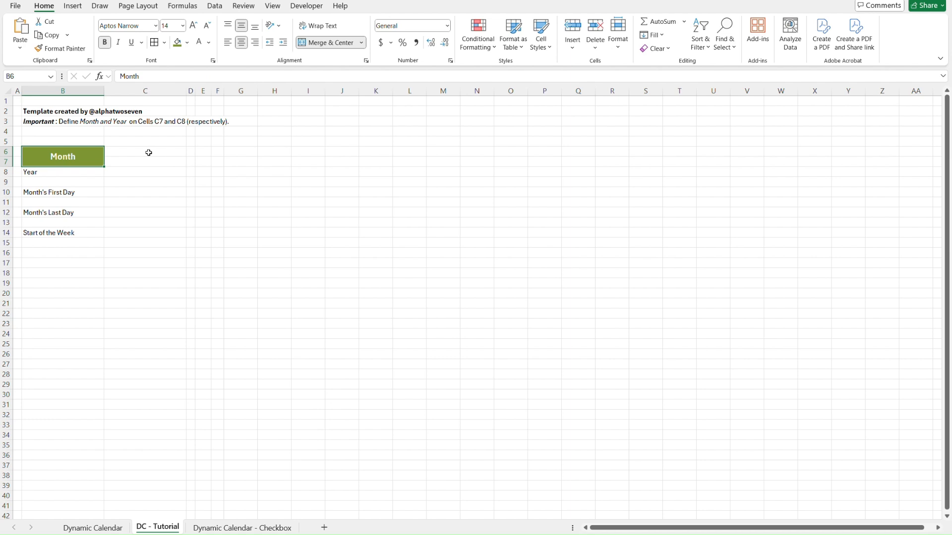
pyautogui.press('Right')
pyautogui.press('Right')
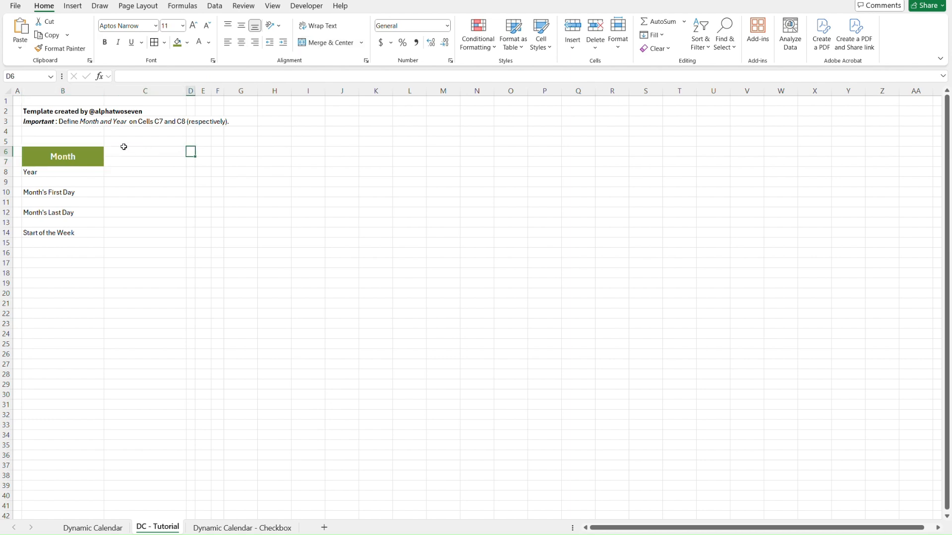
# Copy the Month cell and paste only its formatting onto the Year label in B8.
pyautogui.click(88, 157)
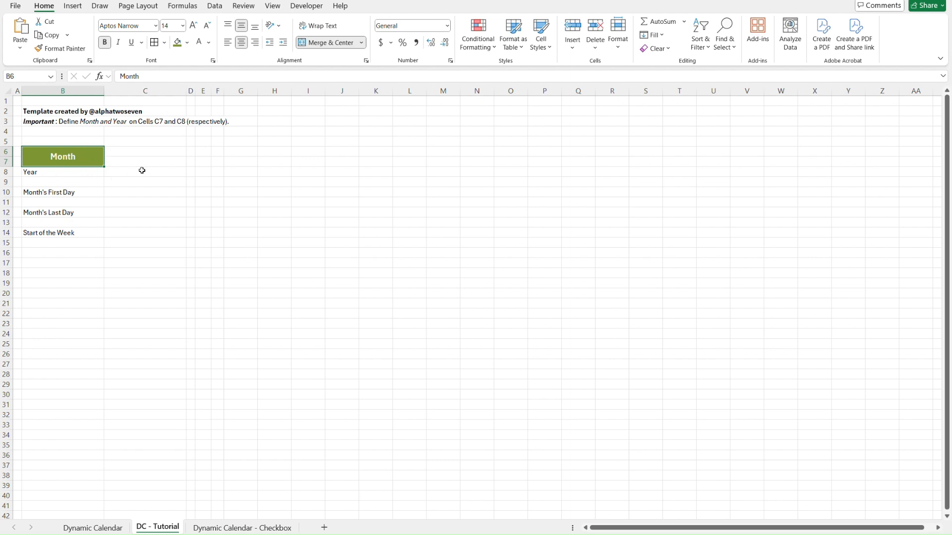
pyautogui.hotkey('ctrl', 'c')
pyautogui.click(69, 170)
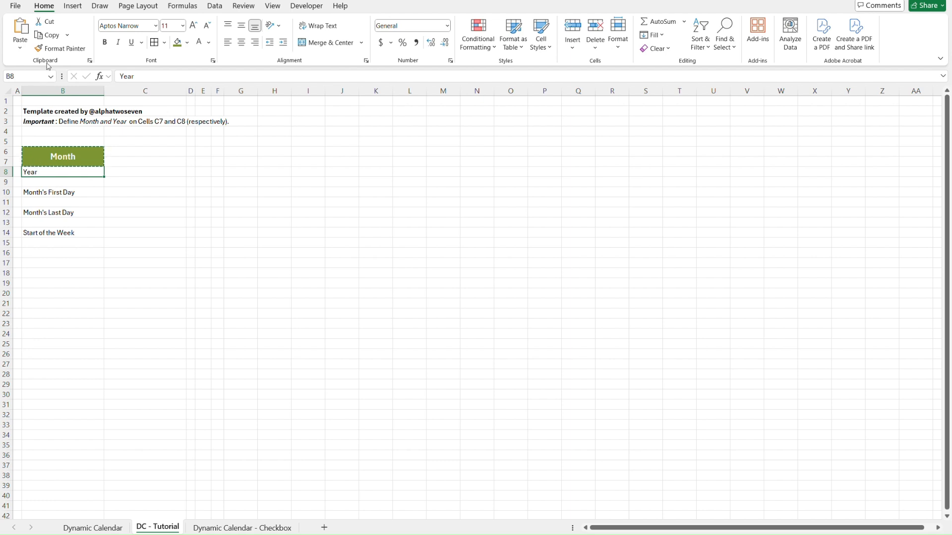
pyautogui.click(24, 49)
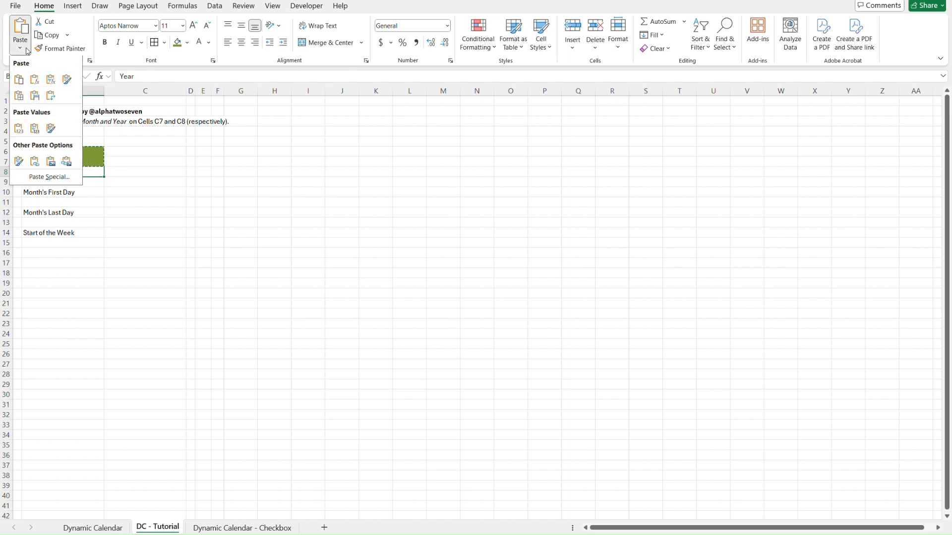
pyautogui.click(22, 162)
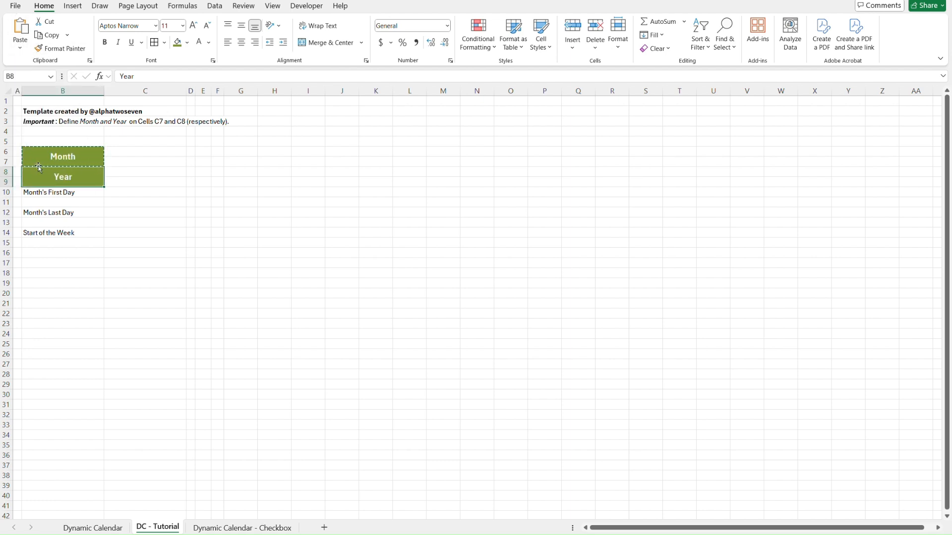
# Copy the Year label's formatting onto the Month's First Day, Month's Last Day and Start of the Week labels with Format Painter.
pyautogui.click(59, 49)
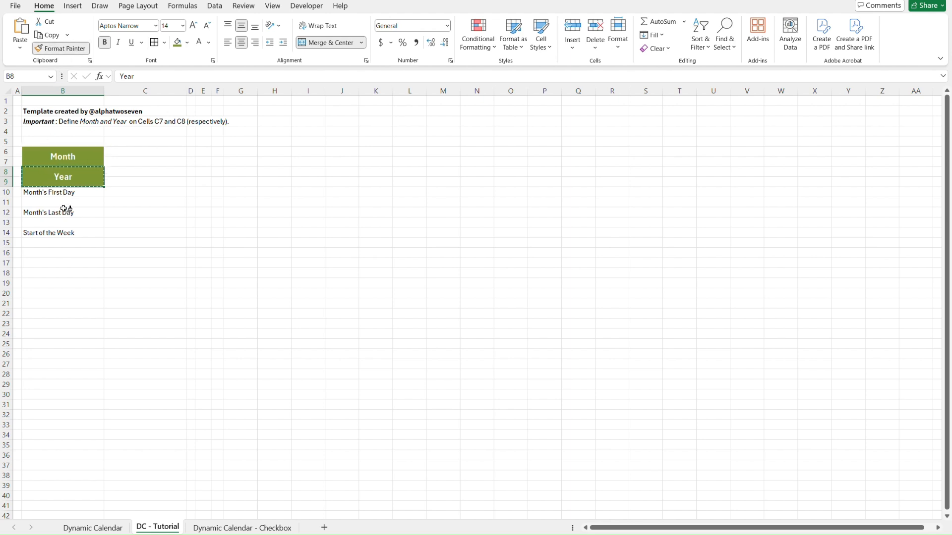
pyautogui.click(61, 191)
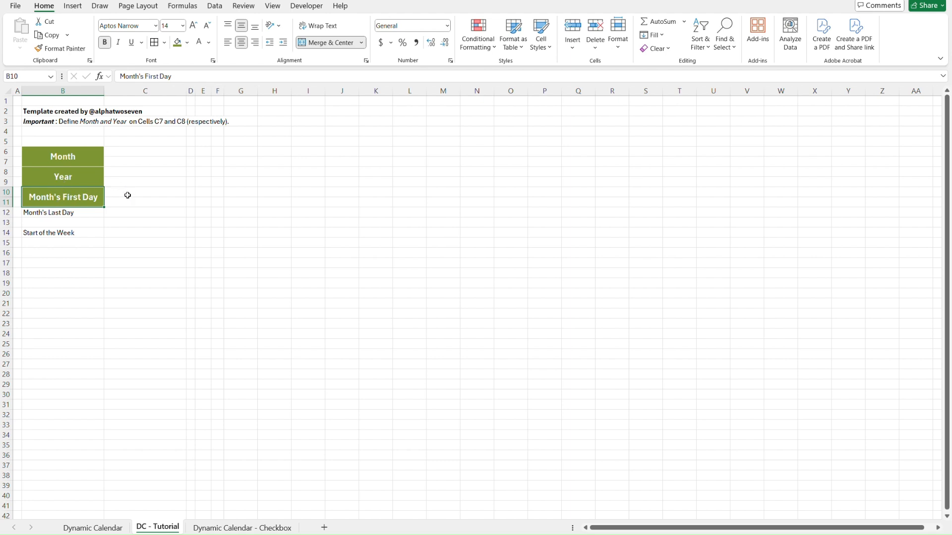
pyautogui.press('alt')
pyautogui.press('h')
pyautogui.press('f')
pyautogui.press('p')
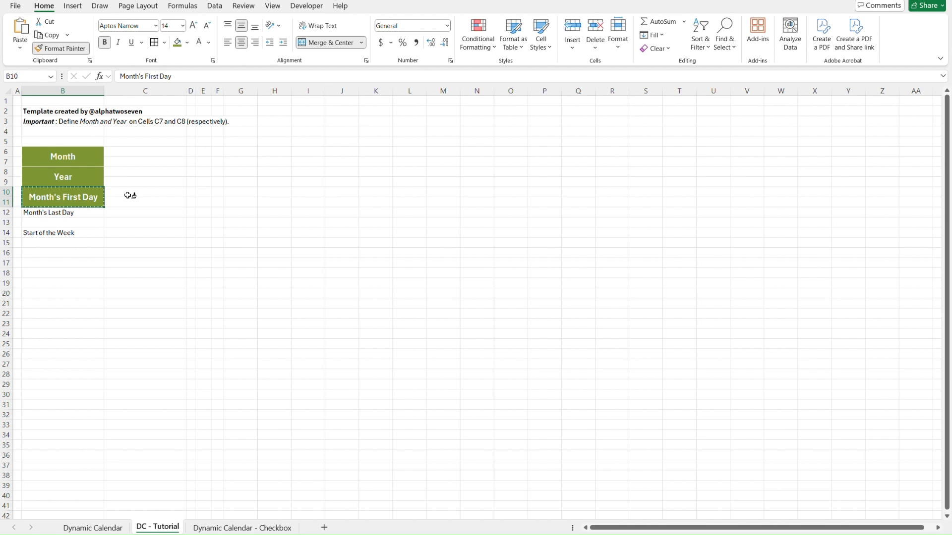
pyautogui.click(90, 212)
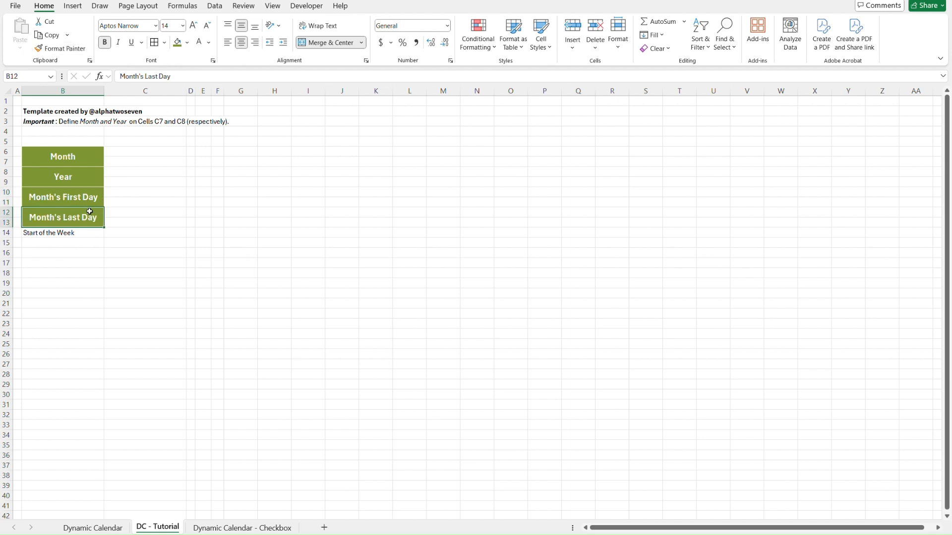
pyautogui.press('alt')
pyautogui.press('h')
pyautogui.press('f')
pyautogui.press('p')
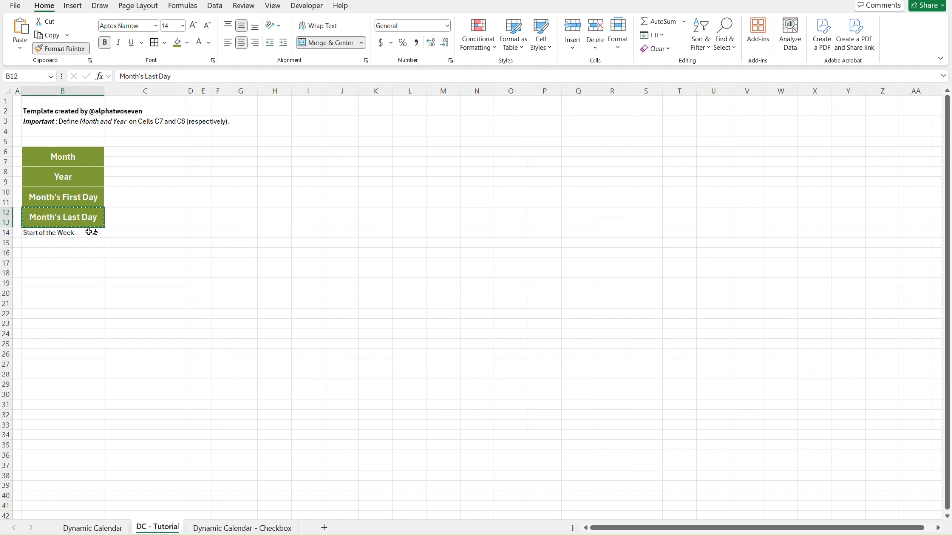
pyautogui.click(90, 232)
# Fill the Month's First Day, Month's Last Day and Start of the Week labels with the dark blue theme color.
pyautogui.click(117, 192)
pyautogui.press('Left')
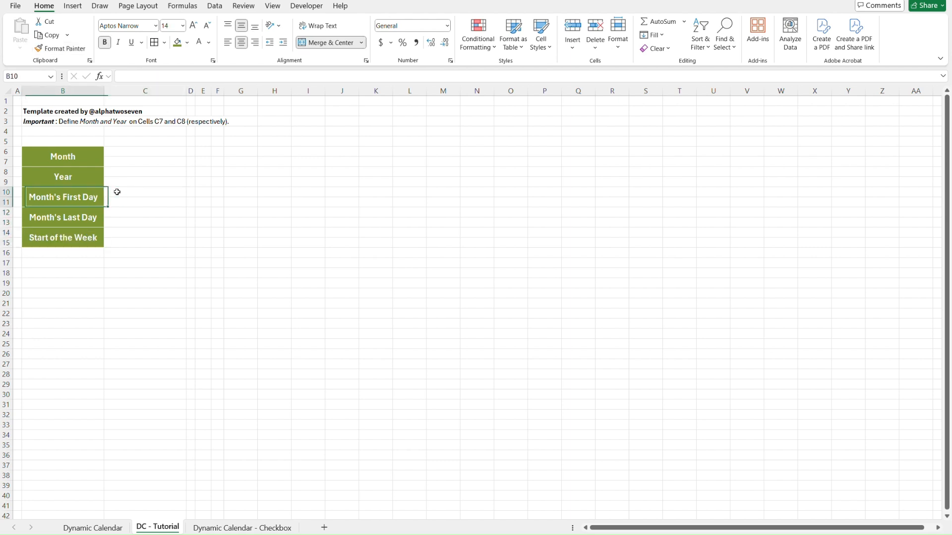
pyautogui.hotkey('shift', 'Down')
pyautogui.hotkey('shift', 'Down')
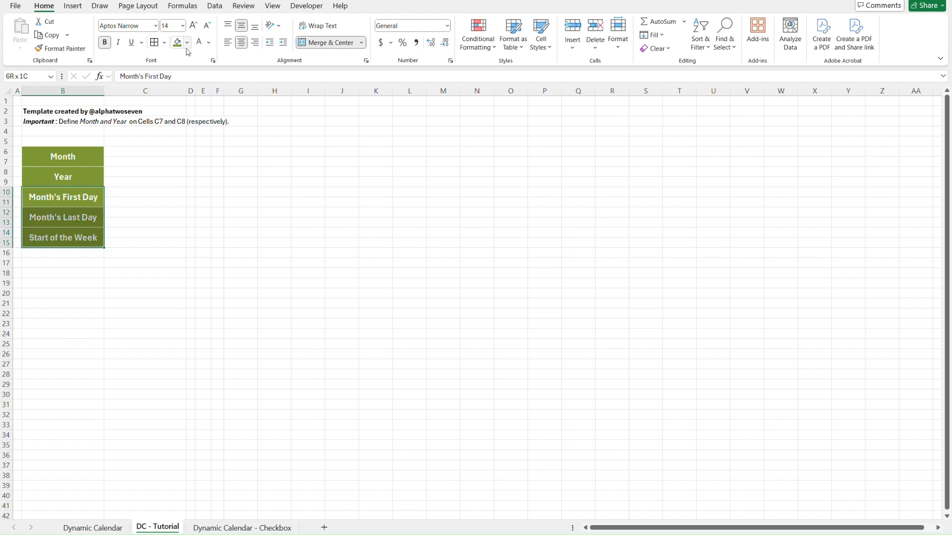
pyautogui.click(187, 43)
pyautogui.click(201, 90)
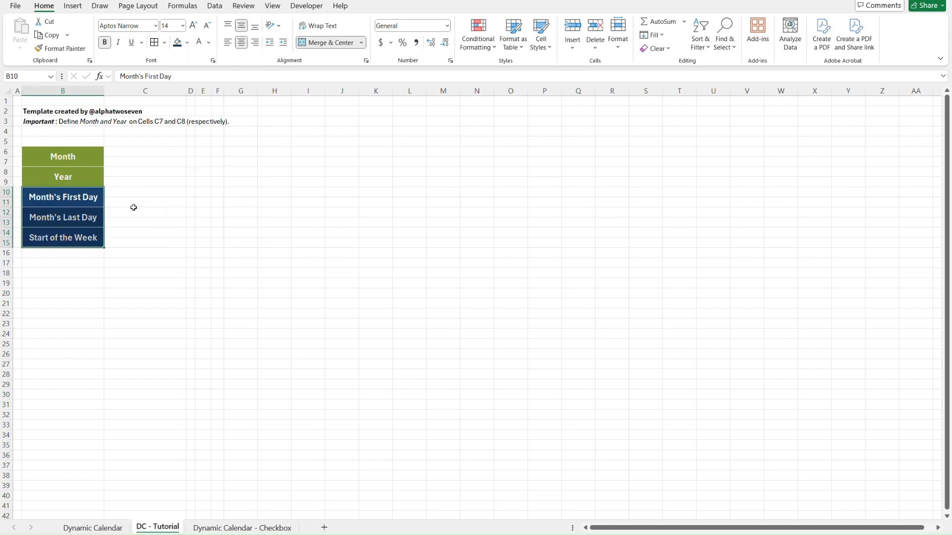
# Merge and center C6:C7 on DC - Tutorial with middle vertical alignment and font size 14.
pyautogui.click(134, 210)
pyautogui.hotkey('ctrl', 'pageup')
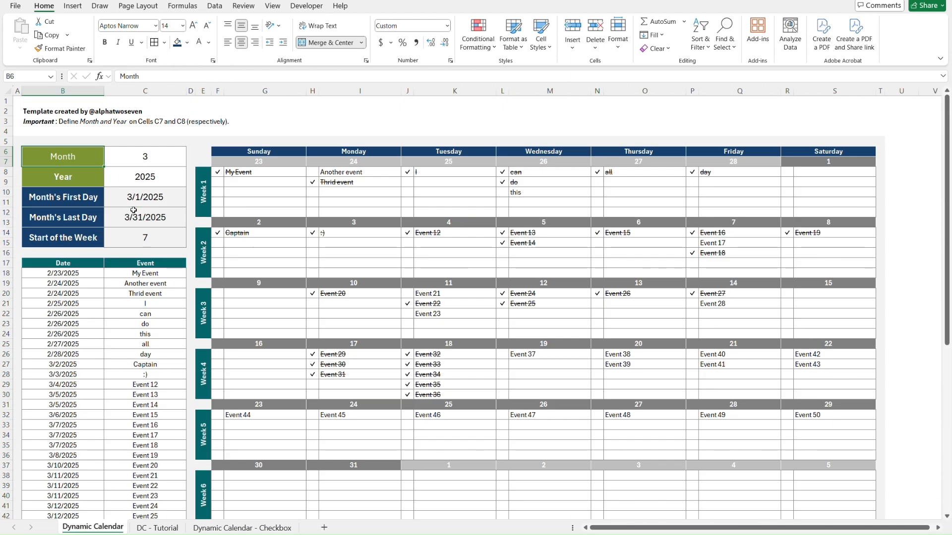
pyautogui.hotkey('ctrl', 'pagedown')
pyautogui.moveTo(122, 154); pyautogui.dragTo(122, 160)
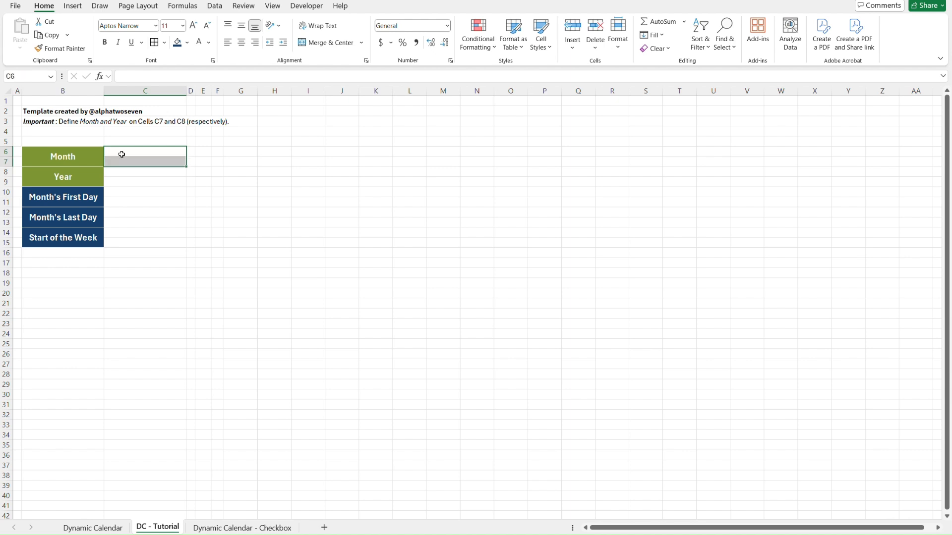
pyautogui.click(328, 42)
pyautogui.click(241, 26)
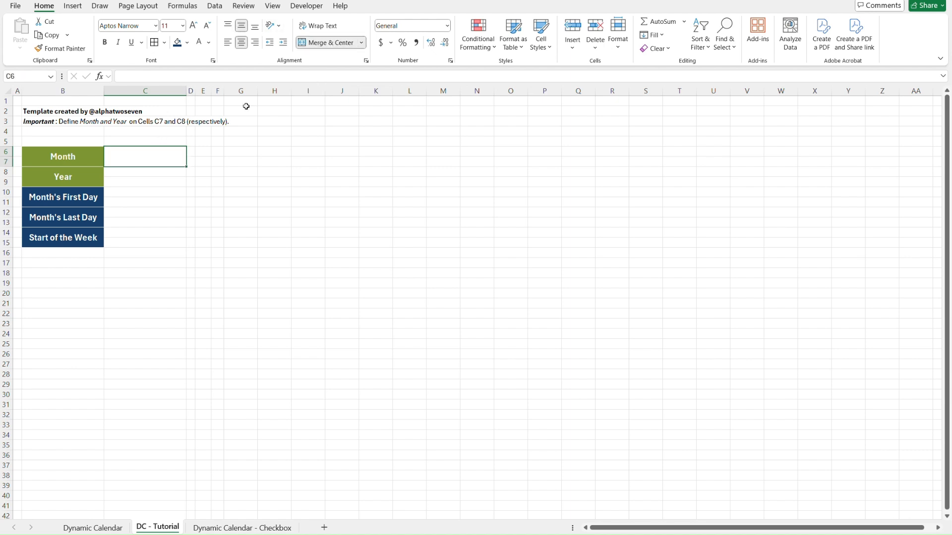
pyautogui.click(170, 26)
pyautogui.press('Return')
# Compare with the month value cell on Dynamic Calendar, then apply black all borders to merged cell C6 on DC - Tutorial.
pyautogui.hotkey('ctrl', 'pageup')
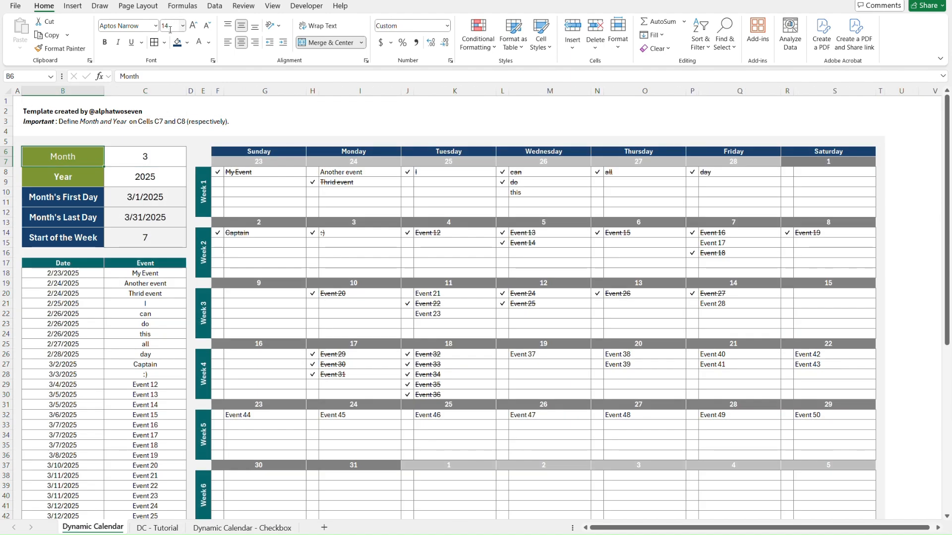
pyautogui.press('Right')
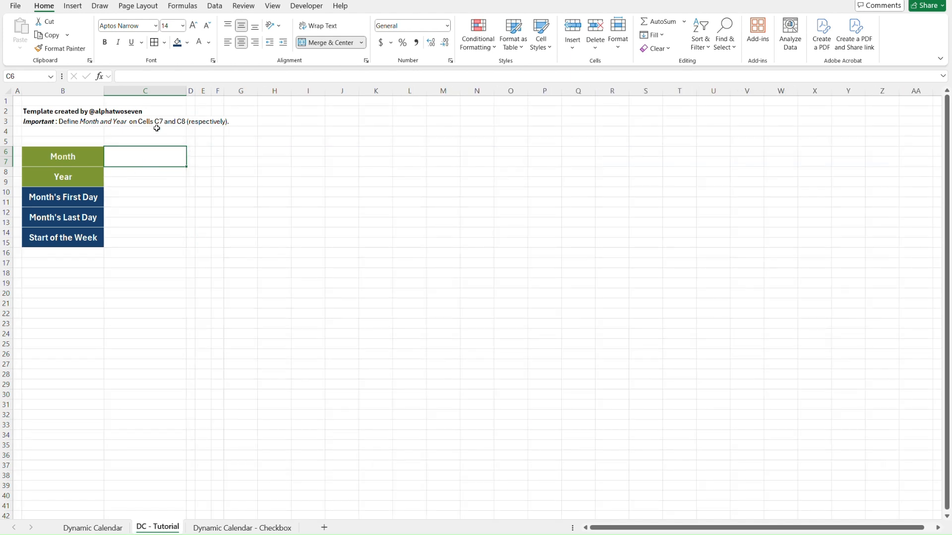
pyautogui.click(164, 43)
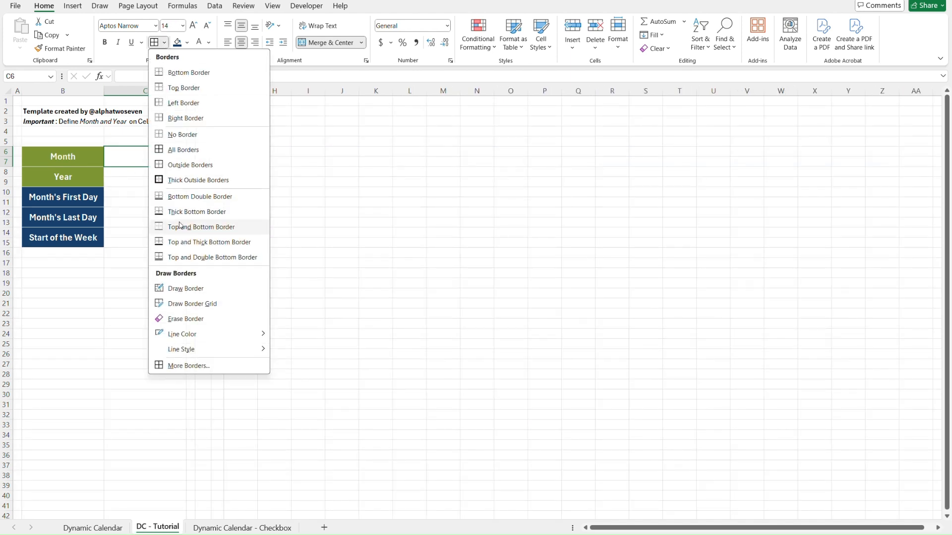
pyautogui.moveTo(213, 339)
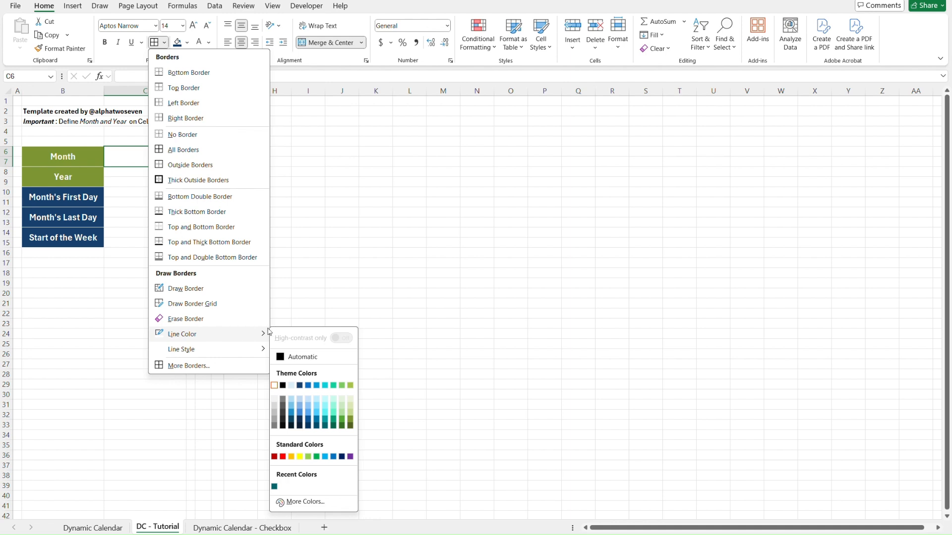
pyautogui.click(284, 385)
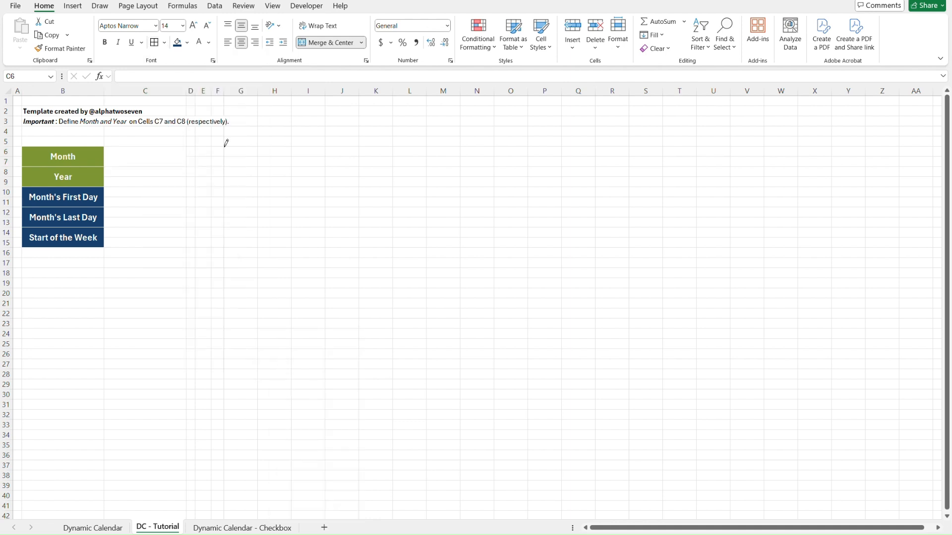
pyautogui.click(154, 42)
pyautogui.click(236, 163)
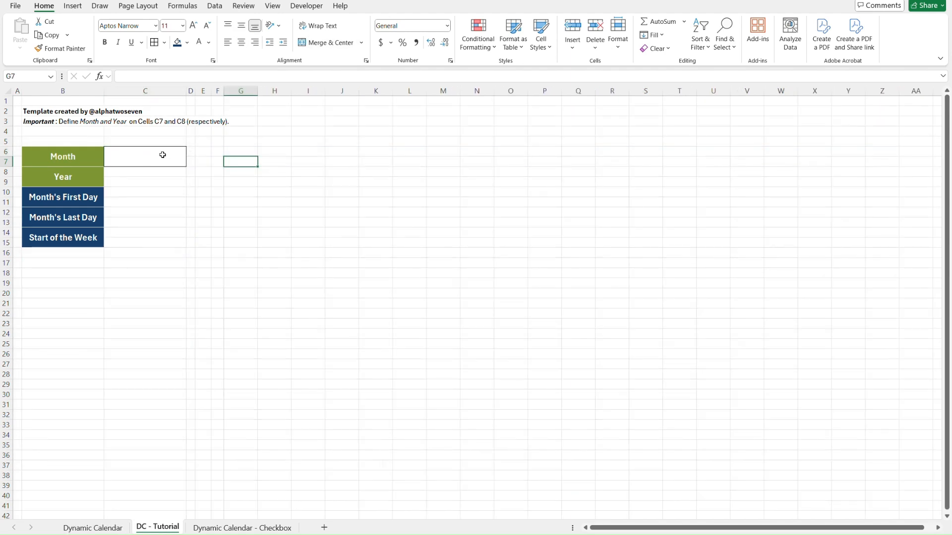
pyautogui.click(155, 155)
pyautogui.write('3')
pyautogui.press('Return')
pyautogui.hotkey('ctrl', 'z')
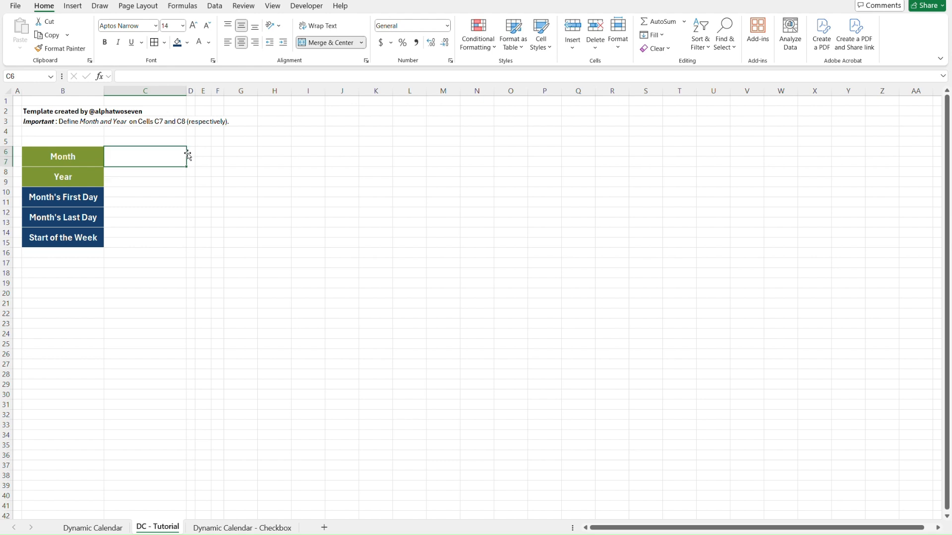
# Copy the formatting of merged cell C6 onto C8:C15 with Format Painter.
pyautogui.hotkey('alt', 'h')
pyautogui.press('f')
pyautogui.press('p')
pyautogui.moveTo(149, 173); pyautogui.dragTo(149, 236)
pyautogui.click(226, 149)
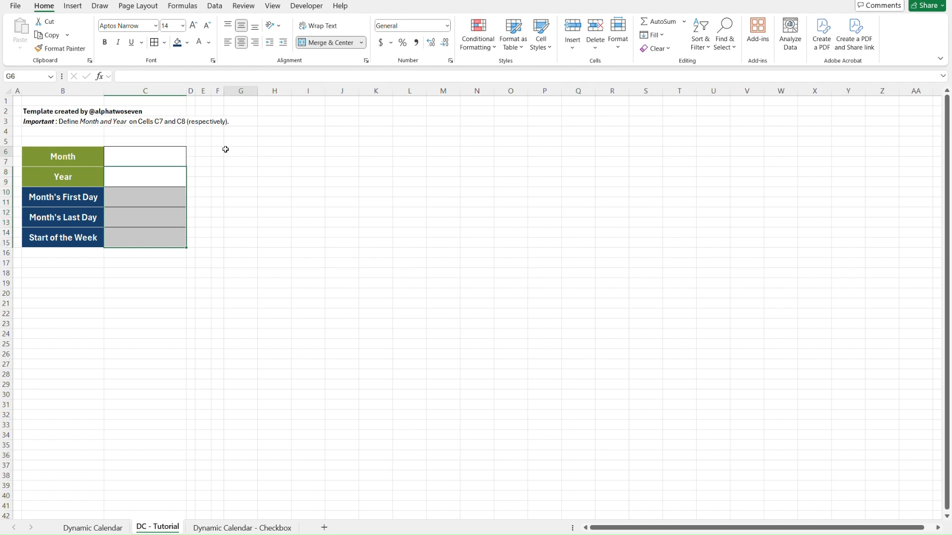
# Examine the month dropdown list in C6 on the Dynamic Calendar sheet.
pyautogui.press('Left')
pyautogui.press('Left')
pyautogui.press('Left')
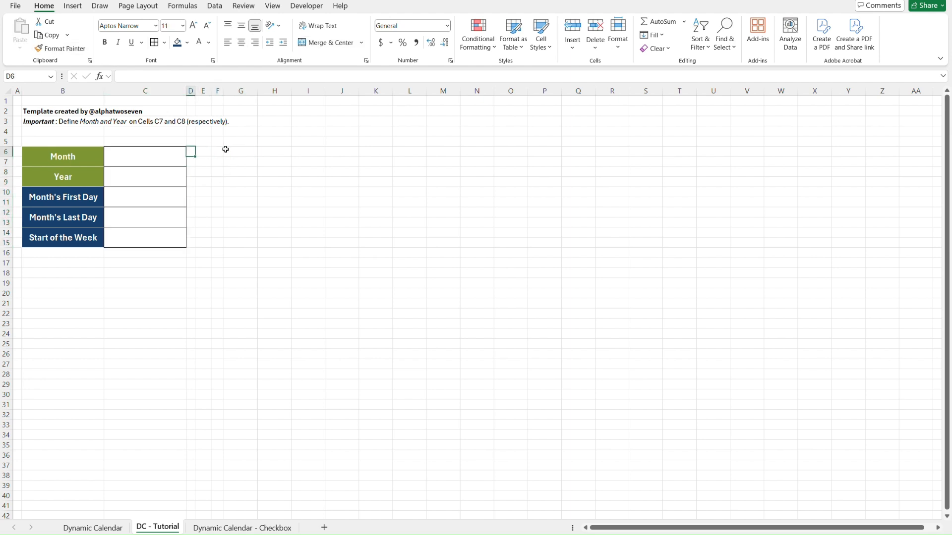
pyautogui.press('Left')
pyautogui.hotkey('ctrl', 'pageup')
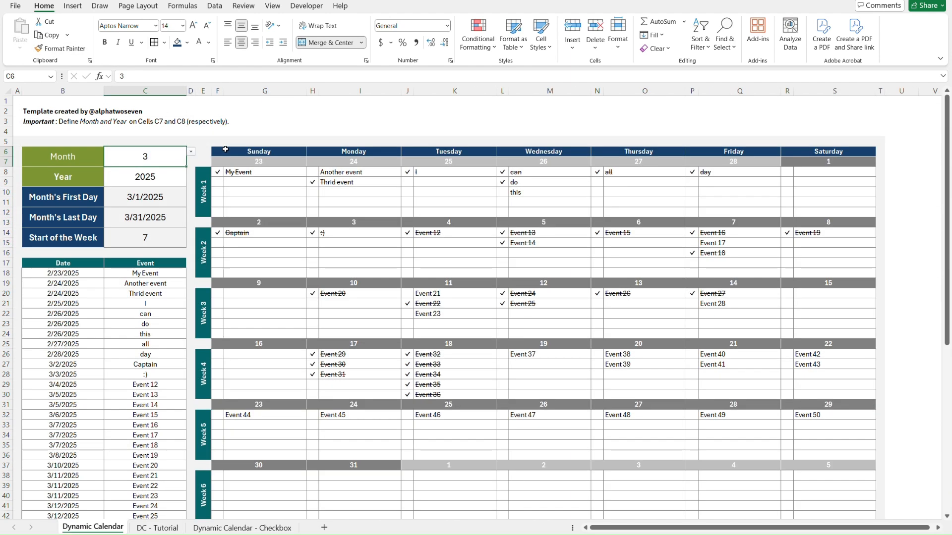
pyautogui.click(190, 153)
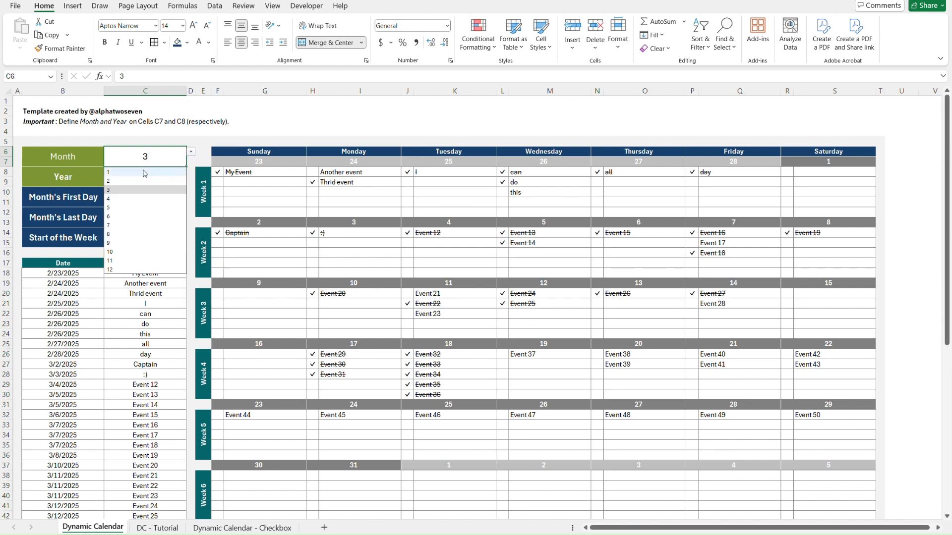
pyautogui.press('Escape')
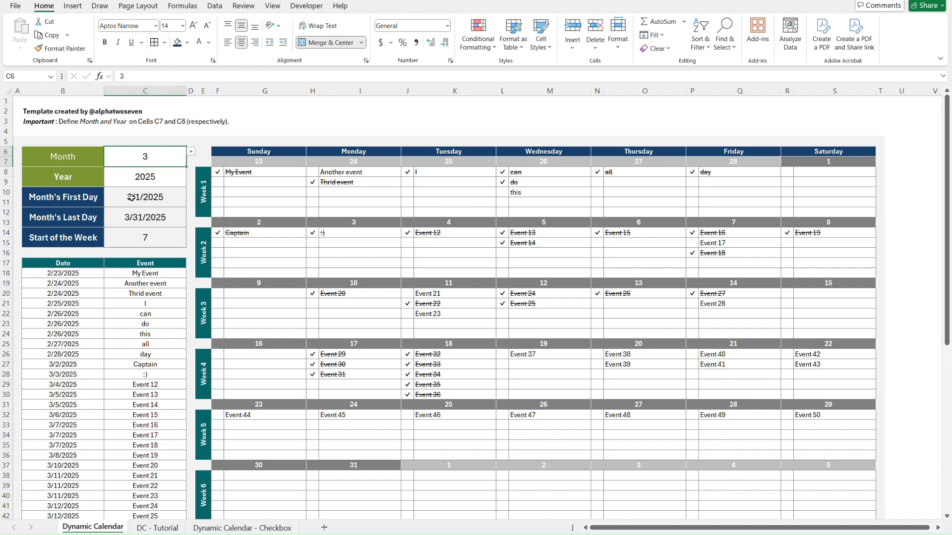
# Add a dropdown list validation to merged cell C6 on DC - Tutorial with source 1,2,3,4,5,6,7,8,9,10,11,12, and check its list.
pyautogui.hotkey('ctrl', 'pagedown')
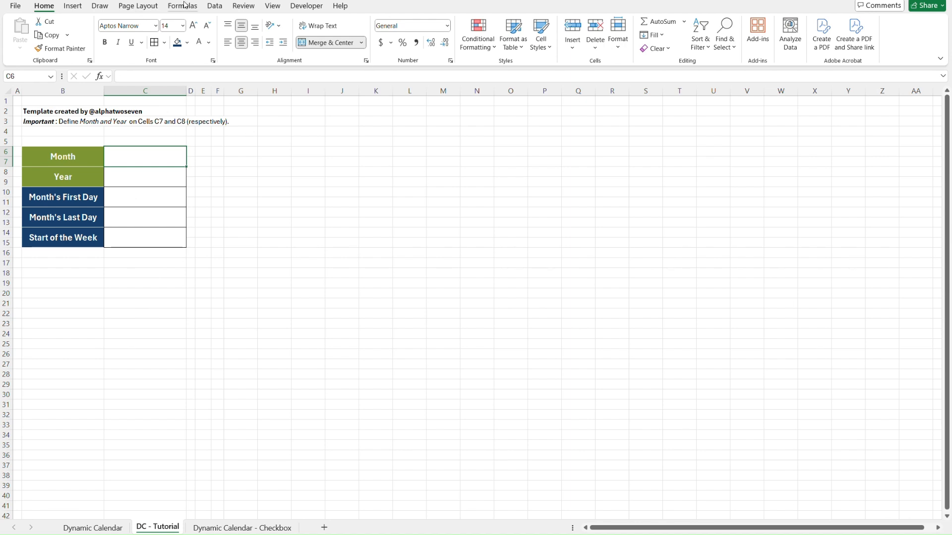
pyautogui.click(214, 6)
pyautogui.click(614, 49)
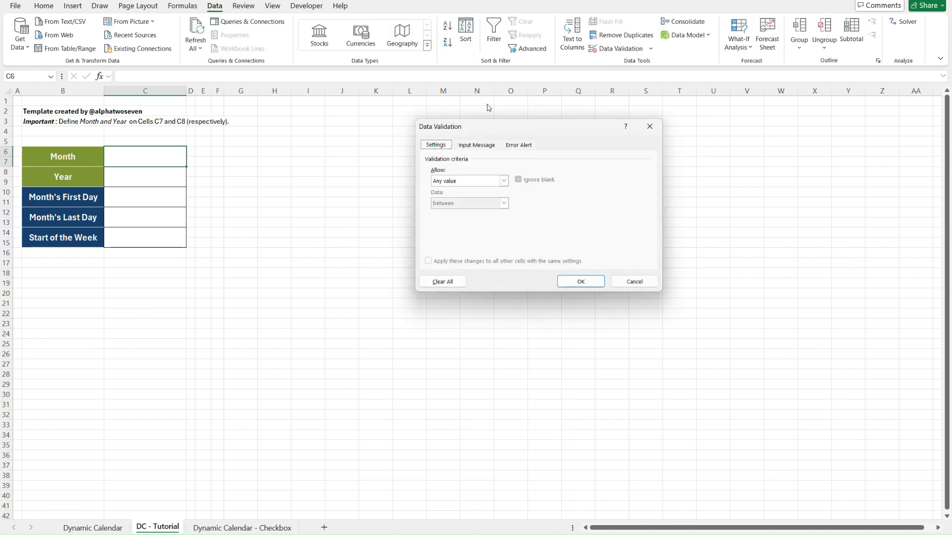
pyautogui.click(468, 180)
pyautogui.click(456, 211)
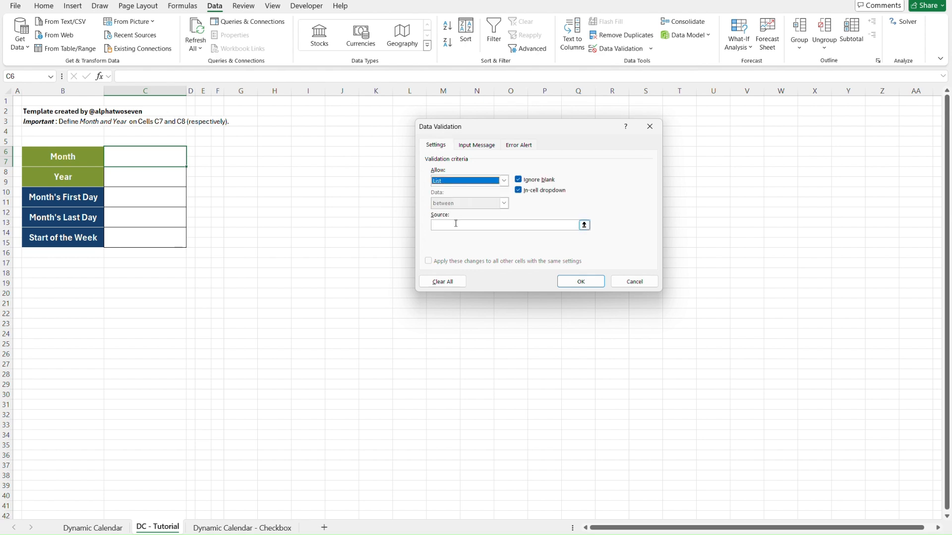
pyautogui.click(457, 224)
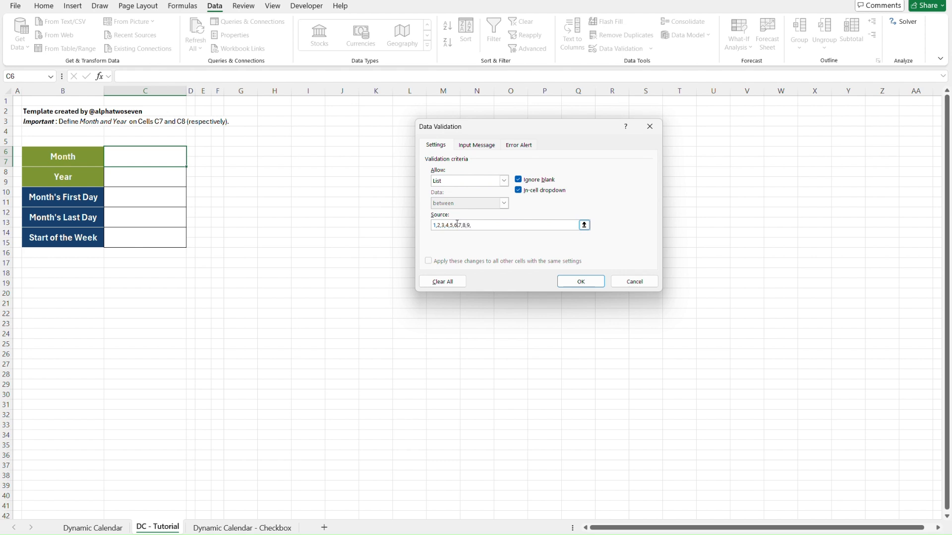
pyautogui.write('1,2,3,4,5,6,7,8,9,10,11,12')
pyautogui.click(583, 281)
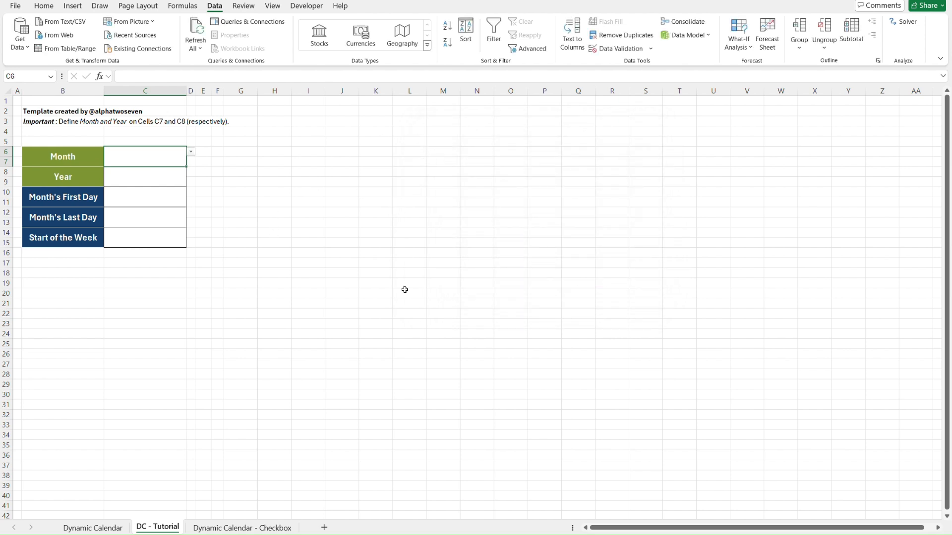
pyautogui.click(192, 157)
pyautogui.click(158, 225)
# Add a Greater Than 0 conditional formatting rule to C6:C9 with Yellow Fill with Dark Yellow Text.
pyautogui.hotkey('shift', 'Down')
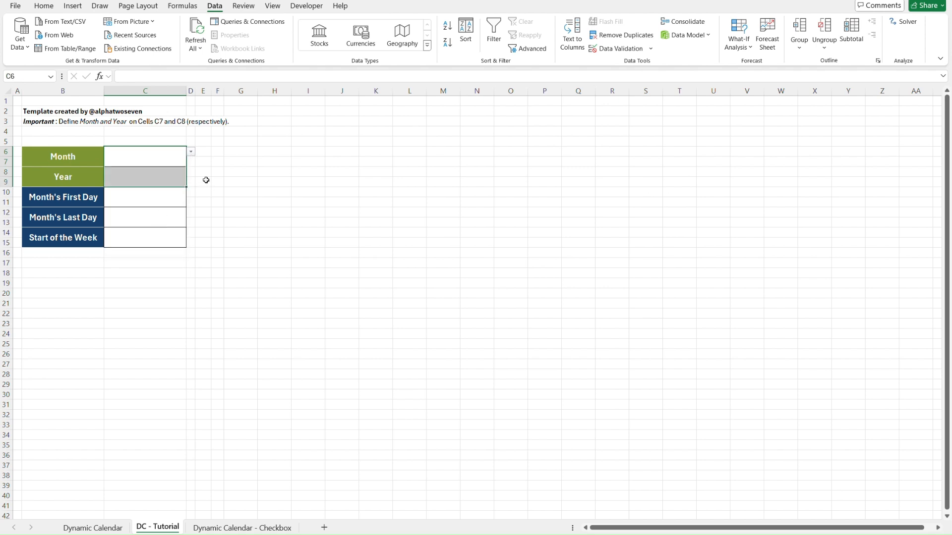
pyautogui.click(44, 6)
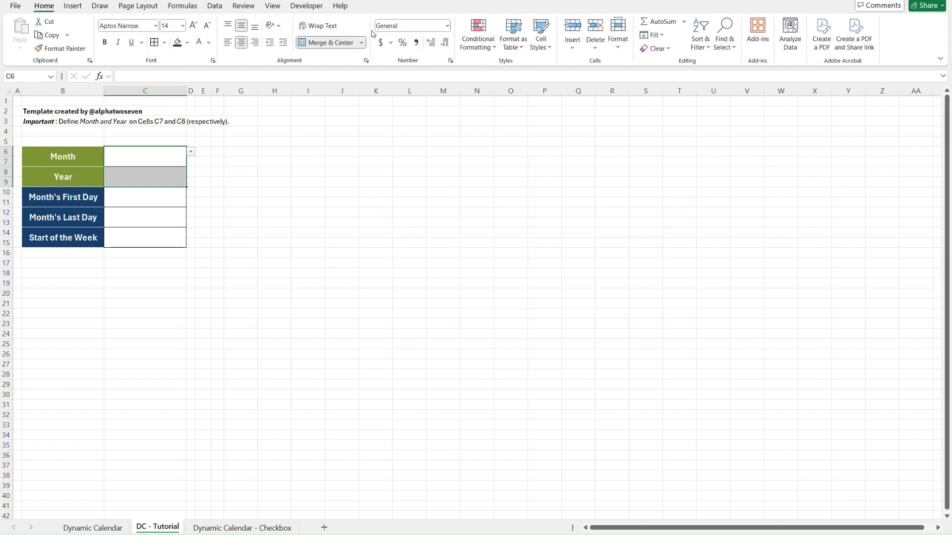
pyautogui.click(489, 50)
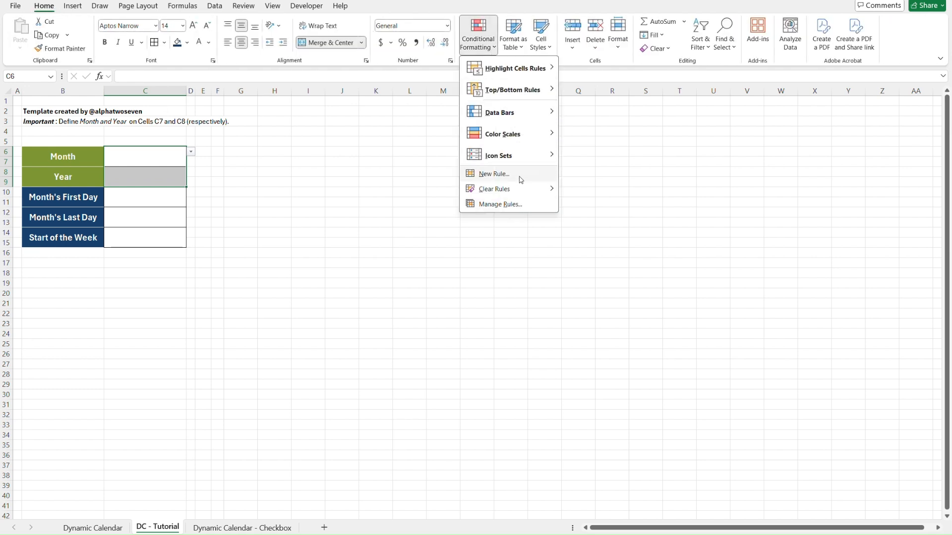
pyautogui.moveTo(535, 74)
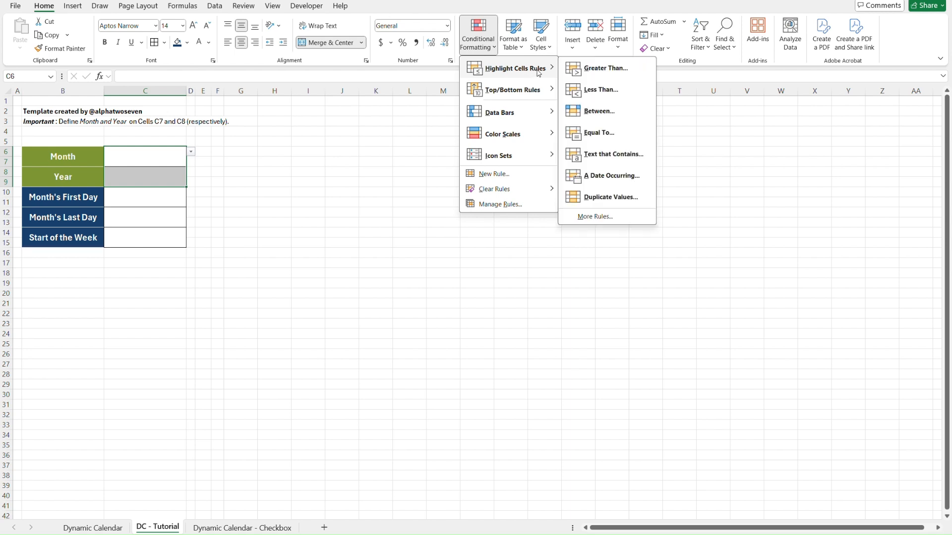
pyautogui.click(626, 70)
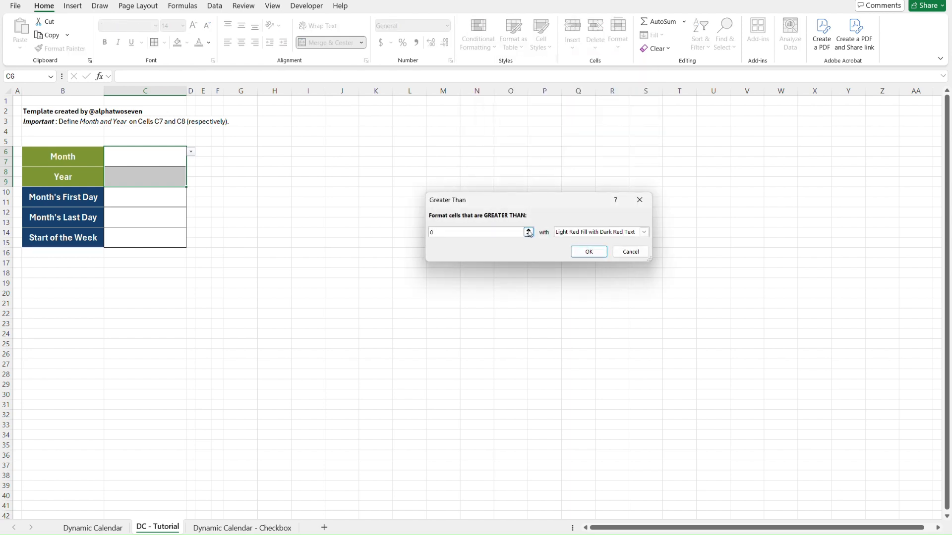
pyautogui.click(644, 233)
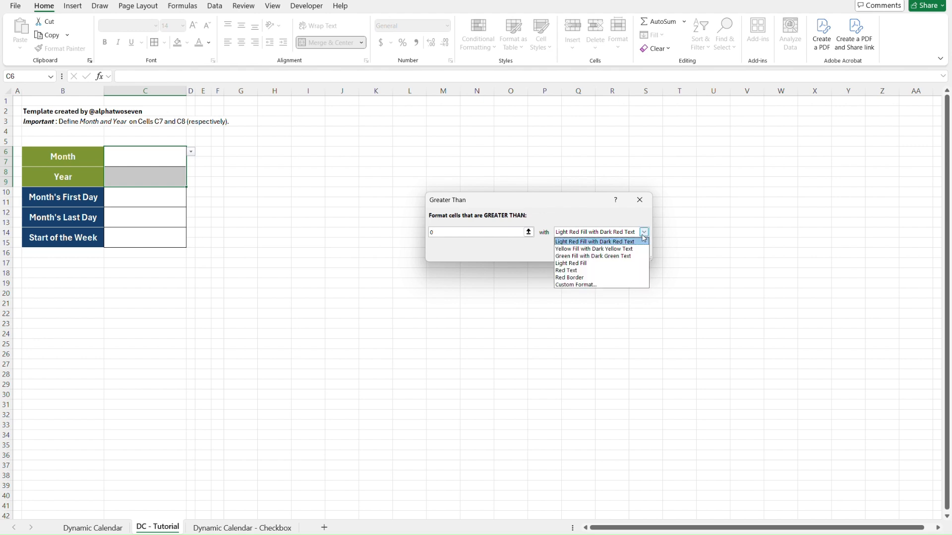
pyautogui.click(620, 249)
pyautogui.click(592, 252)
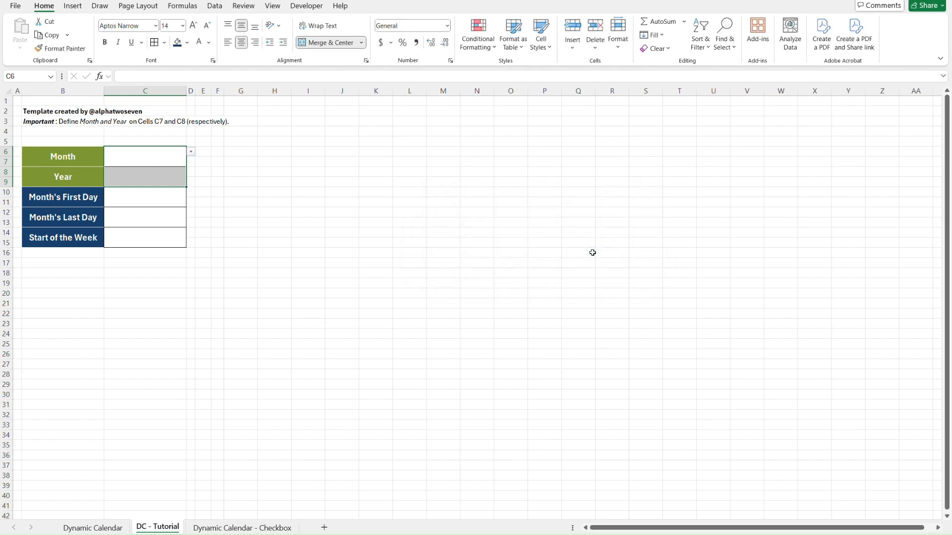
# Edit the conditional formatting rule on C6:C9 to format only cells with Blanks, and apply it.
pyautogui.click(489, 45)
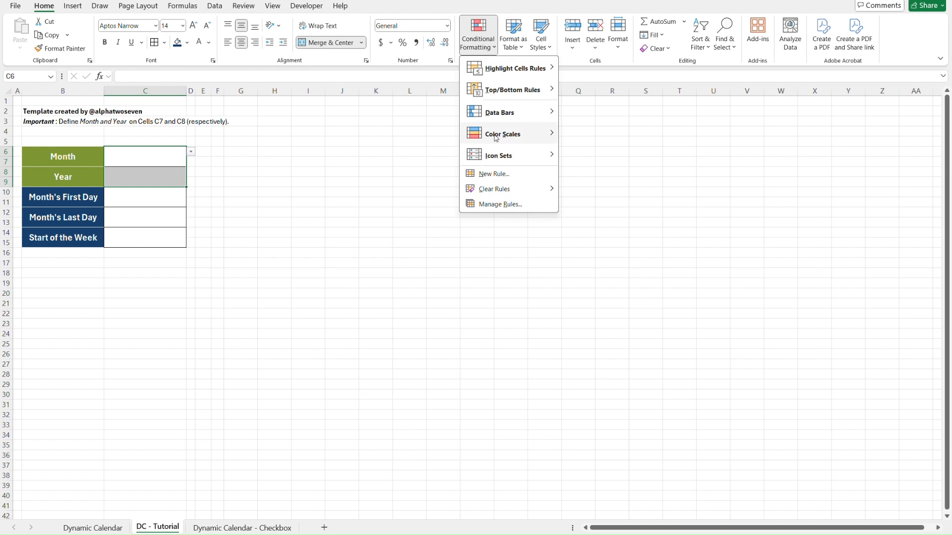
pyautogui.click(510, 205)
pyautogui.click(431, 100)
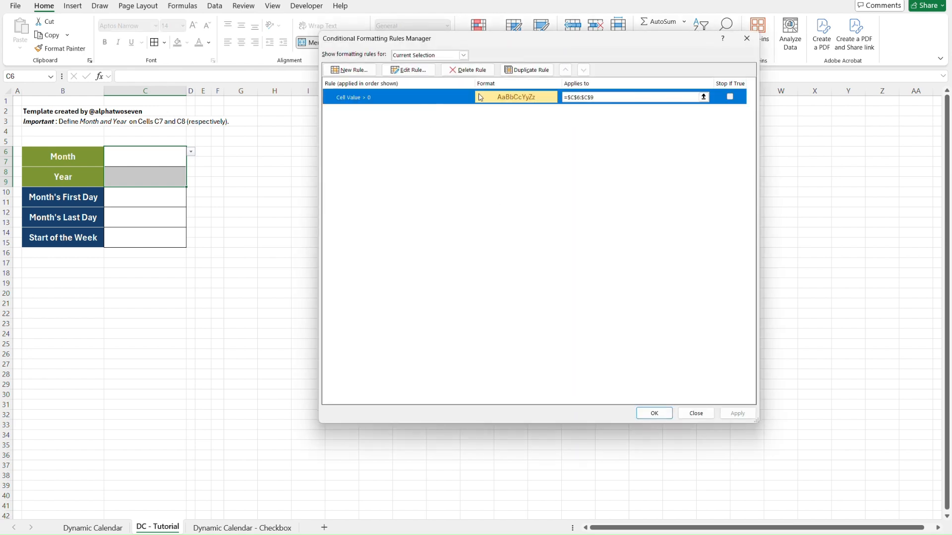
pyautogui.click(408, 69)
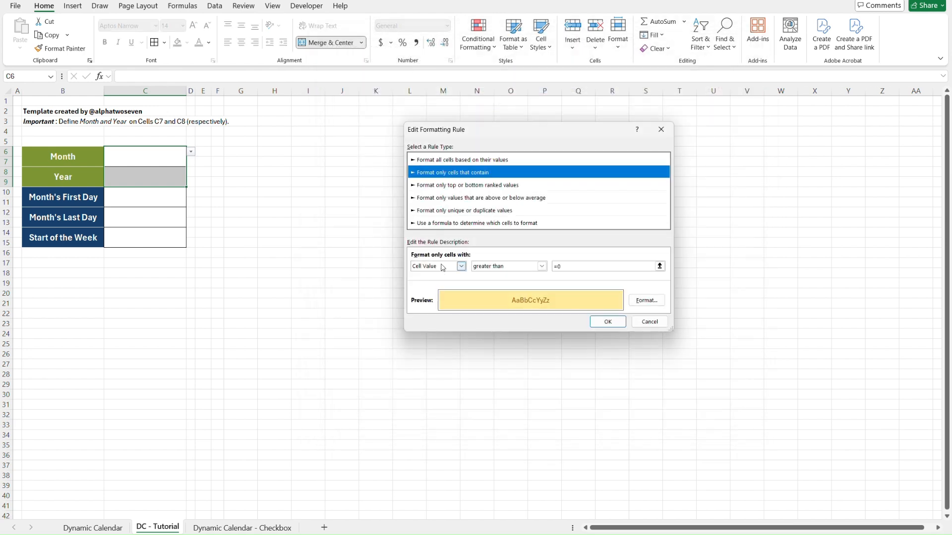
pyautogui.click(460, 266)
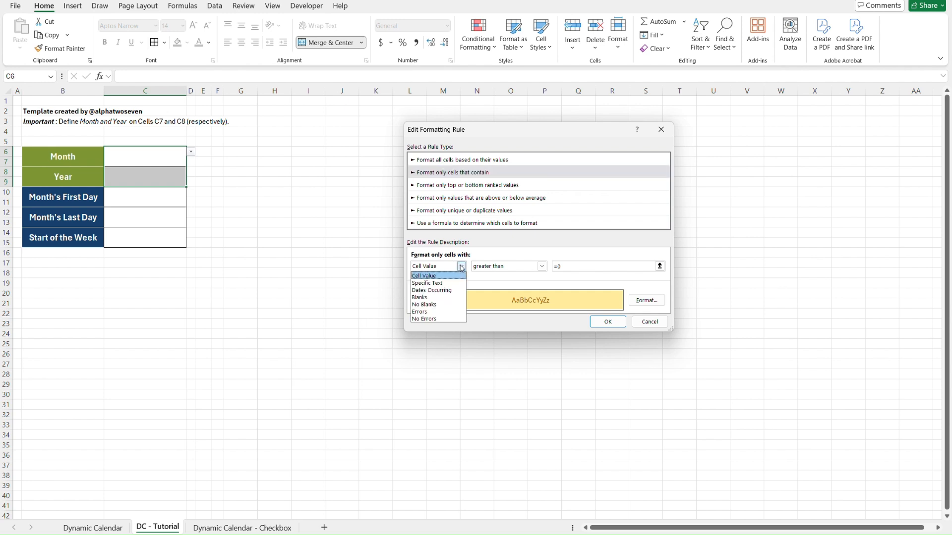
pyautogui.click(434, 297)
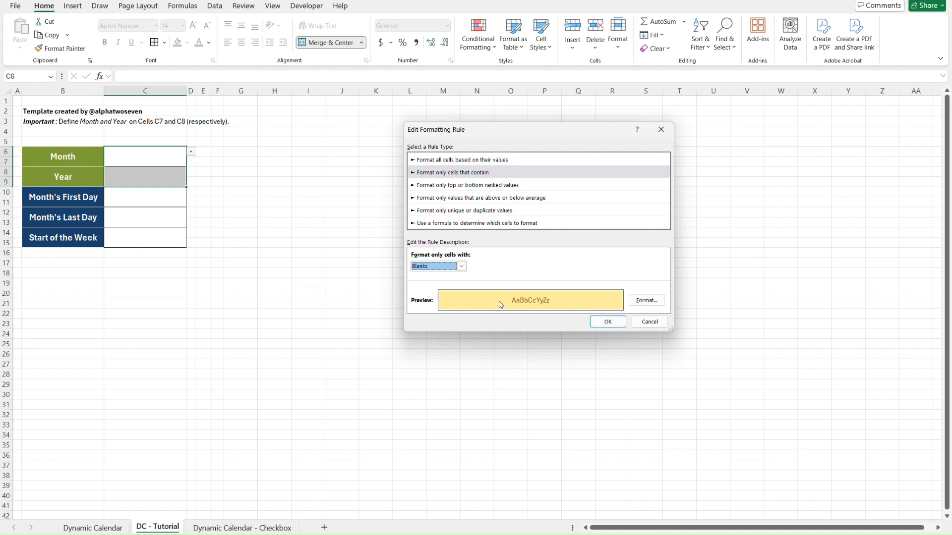
pyautogui.click(608, 322)
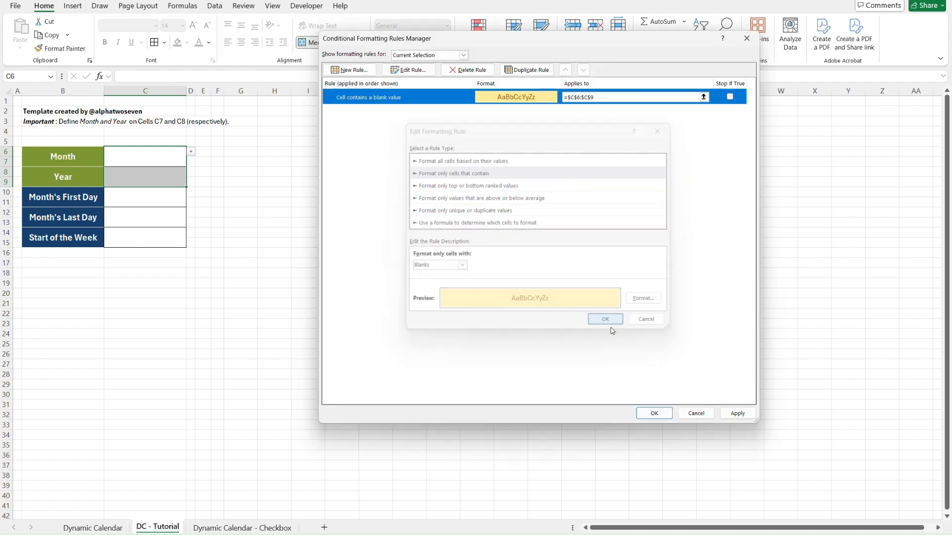
pyautogui.click(742, 412)
pyautogui.click(655, 413)
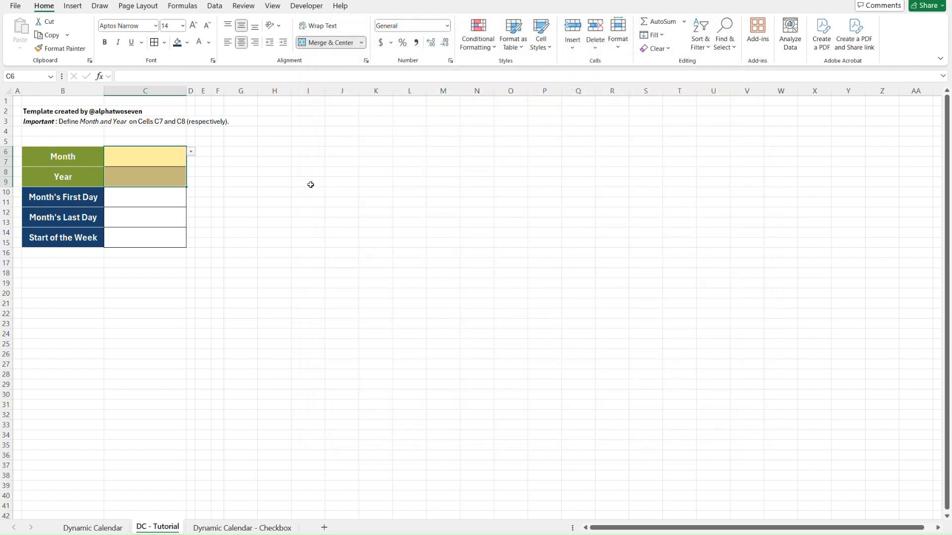
# Fill the three calculated value cells in C10:C15 with the lightest gray theme color.
pyautogui.click(227, 161)
pyautogui.press('Left')
pyautogui.press('Left')
pyautogui.press('Left')
pyautogui.press('Left')
pyautogui.press('Down')
pyautogui.press('Down')
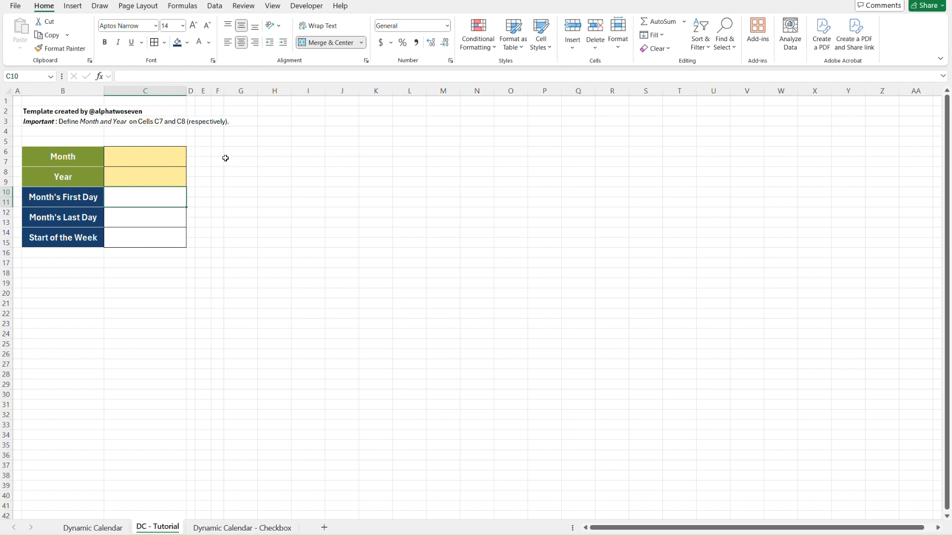
pyautogui.hotkey('shift', 'Down')
pyautogui.hotkey('shift', 'Down')
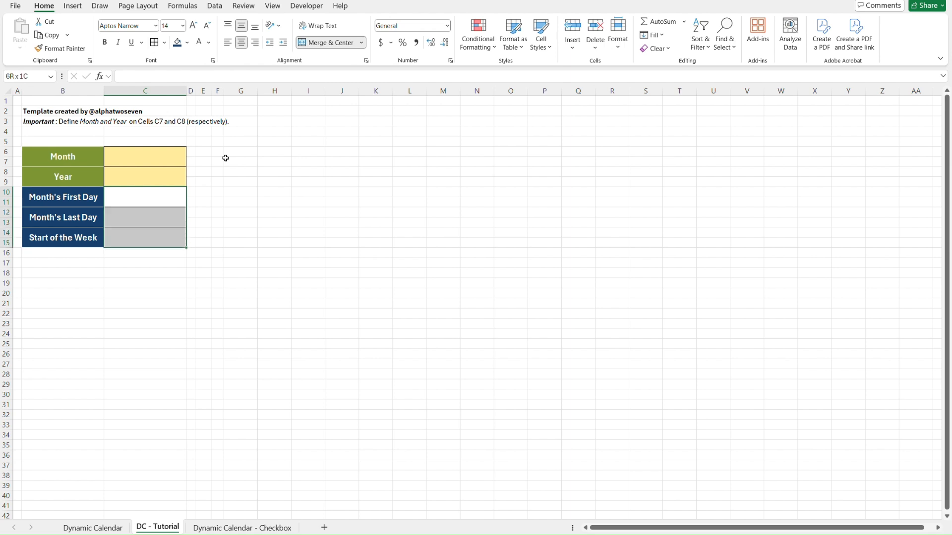
pyautogui.click(188, 45)
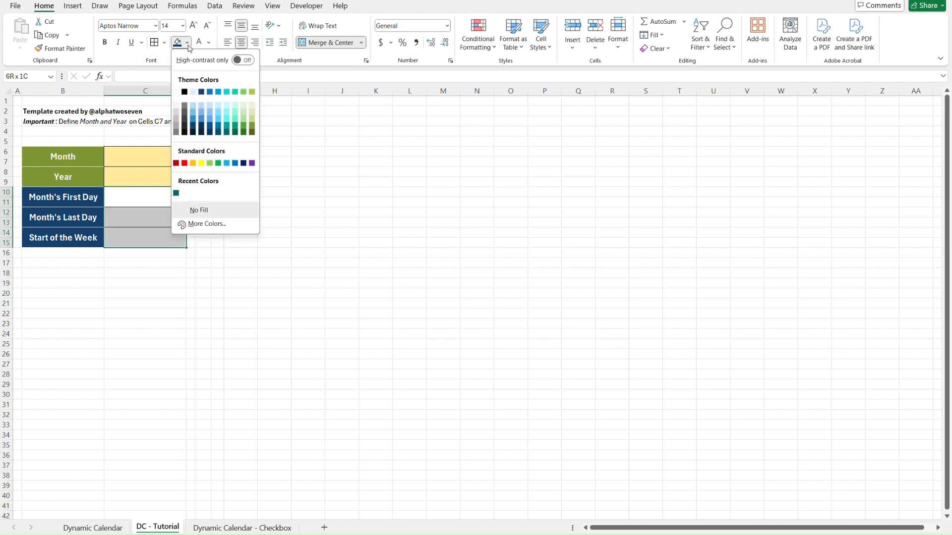
pyautogui.click(177, 106)
pyautogui.click(241, 190)
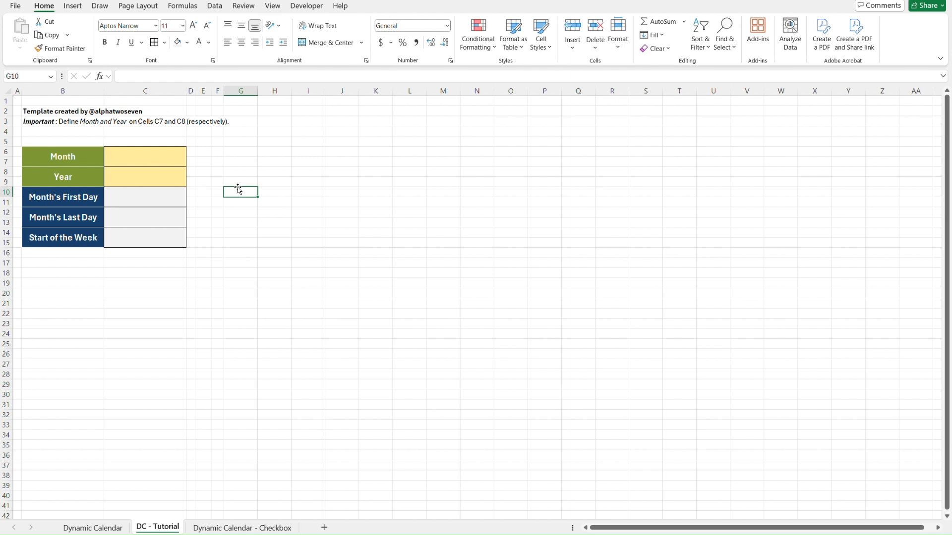
pyautogui.click(41, 156)
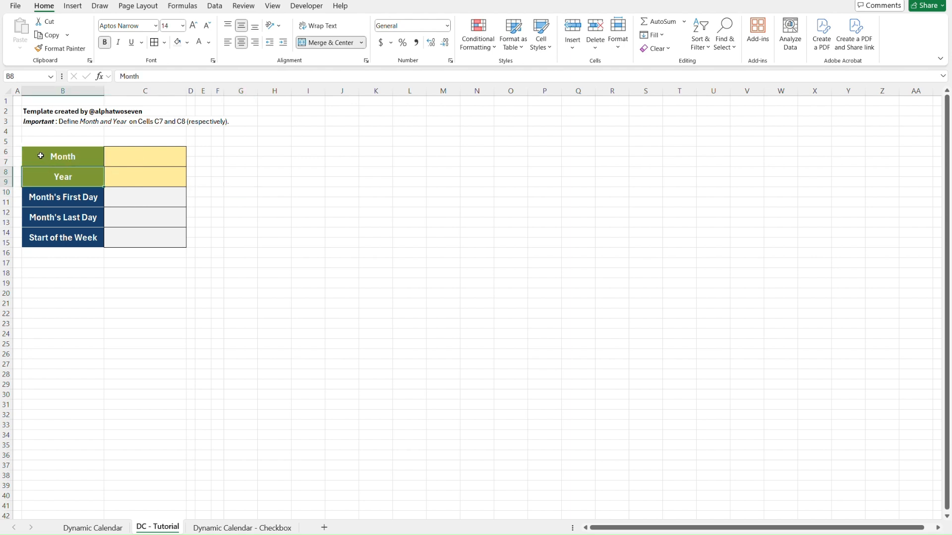
pyautogui.press('Up')
pyautogui.hotkey('shift', 'Right')
pyautogui.hotkey('shift', 'Down')
pyautogui.press('Down')
pyautogui.press('Down')
pyautogui.press('Down')
pyautogui.press('Up')
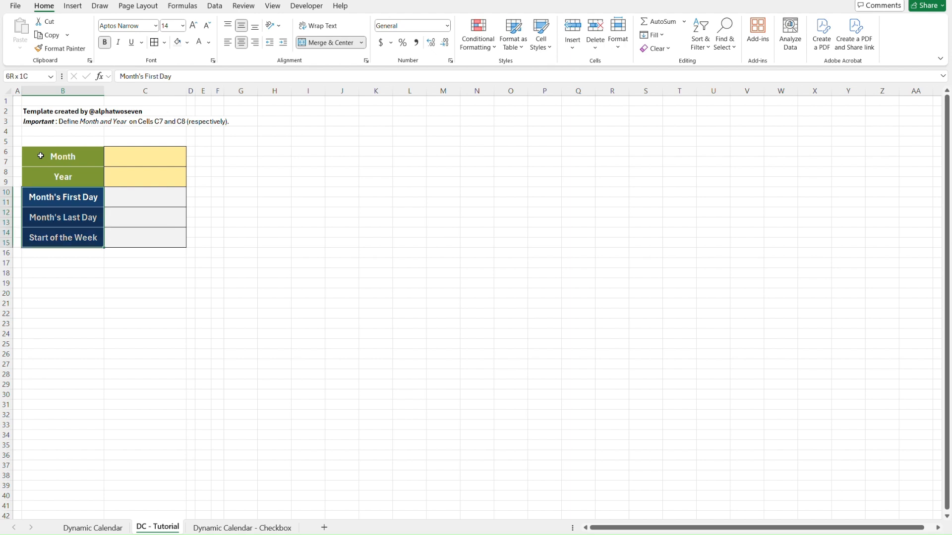
pyautogui.press('Right')
pyautogui.press('Right')
pyautogui.press('Right')
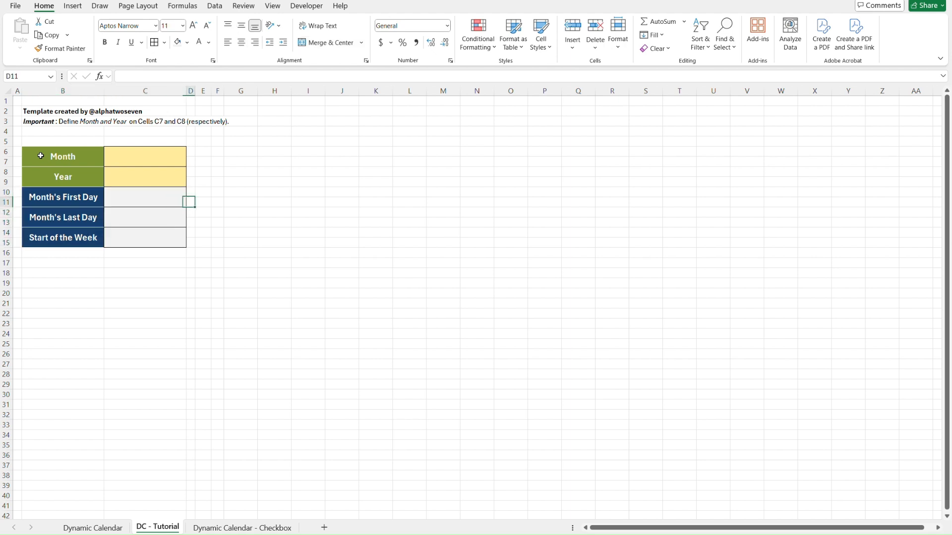
pyautogui.hotkey('ctrl', 'pageup')
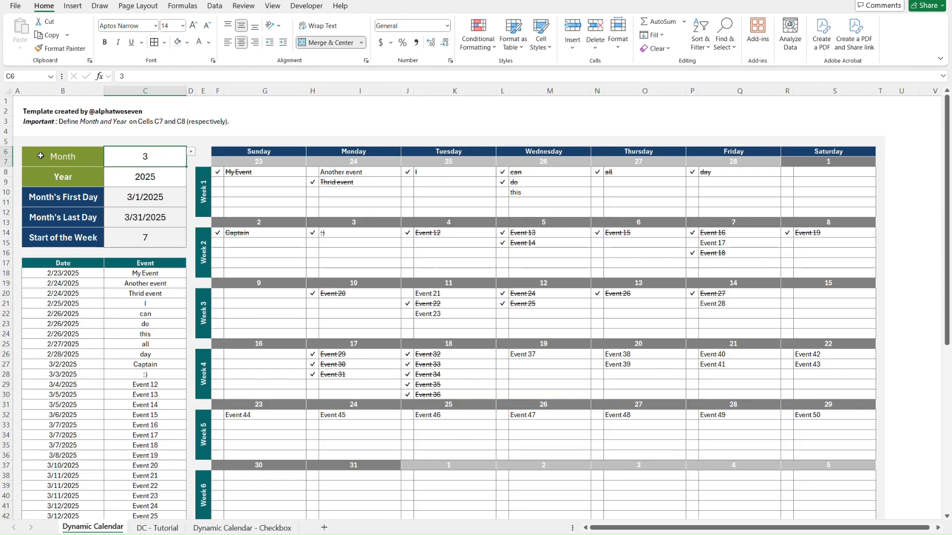
pyautogui.hotkey('ctrl', 'Home')
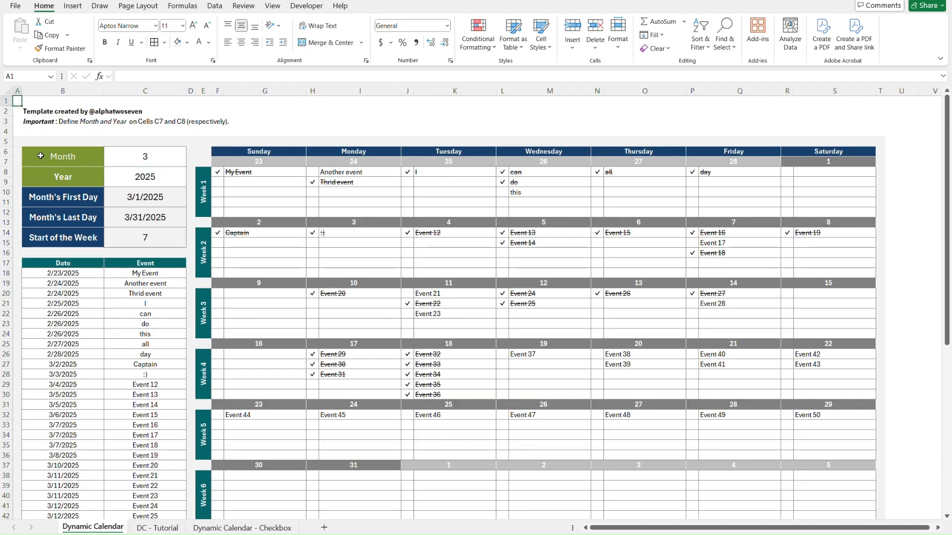
pyautogui.hotkey('ctrl', 'pagedown')
# Enter the formula =DATE(2025,1,1) in C10 as the Month's First Day value.
pyautogui.click(67, 204)
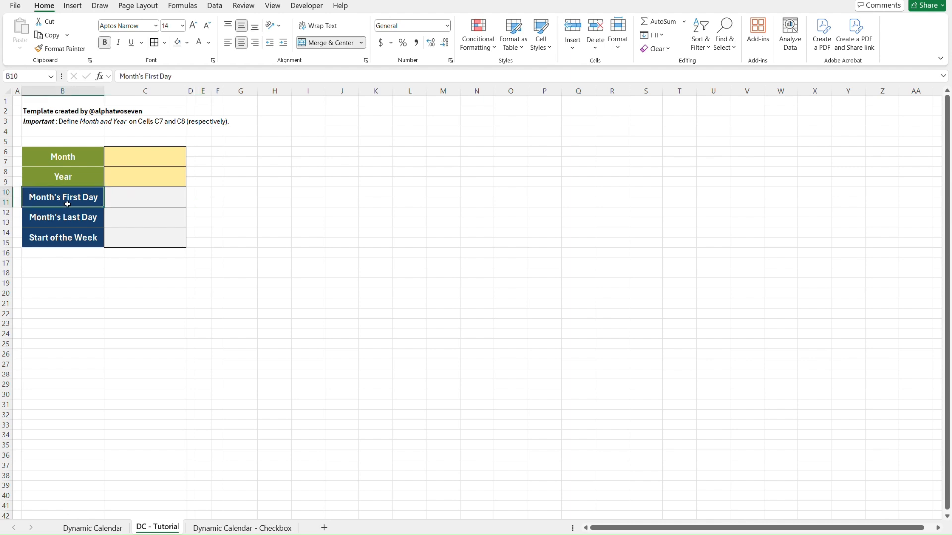
pyautogui.press('Tab')
pyautogui.write('=da')
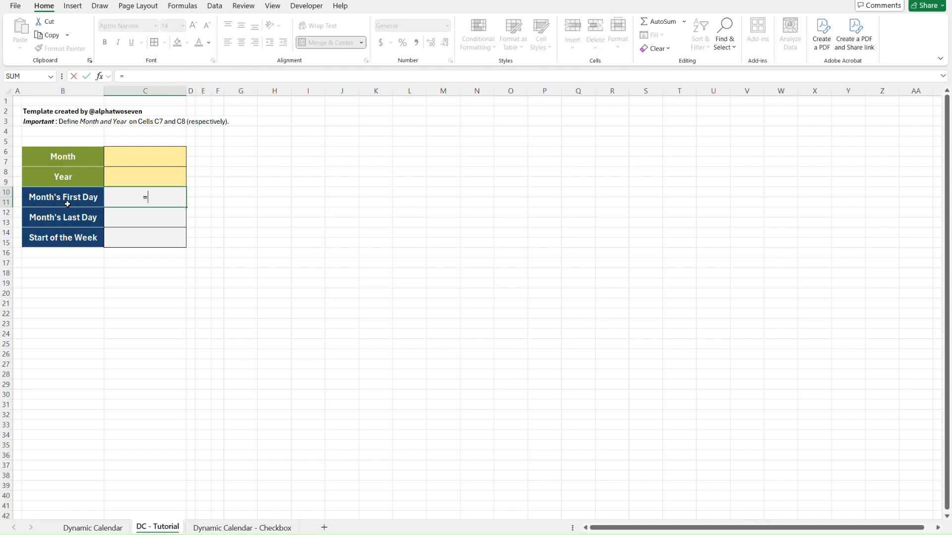
pyautogui.press('Tab')
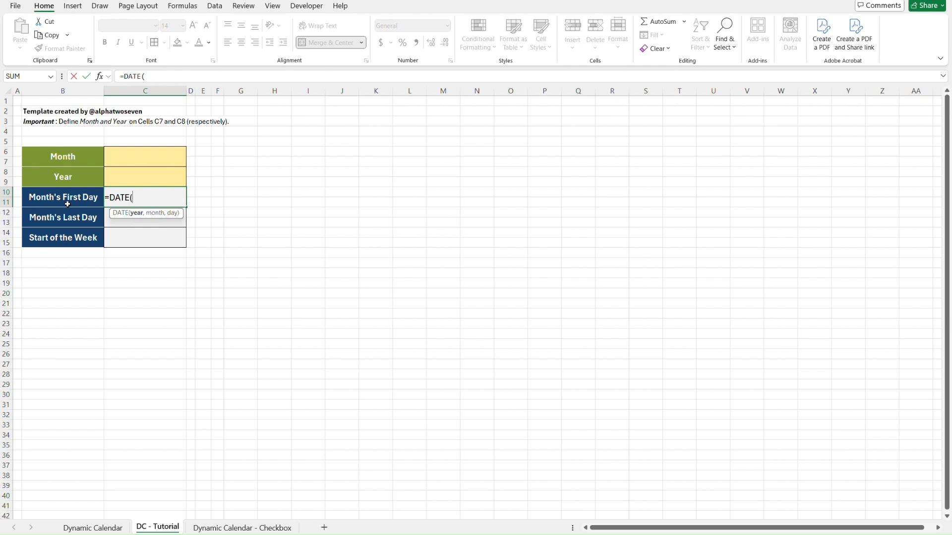
pyautogui.write('2025,1,1)')
pyautogui.press('Return')
pyautogui.press('Up')
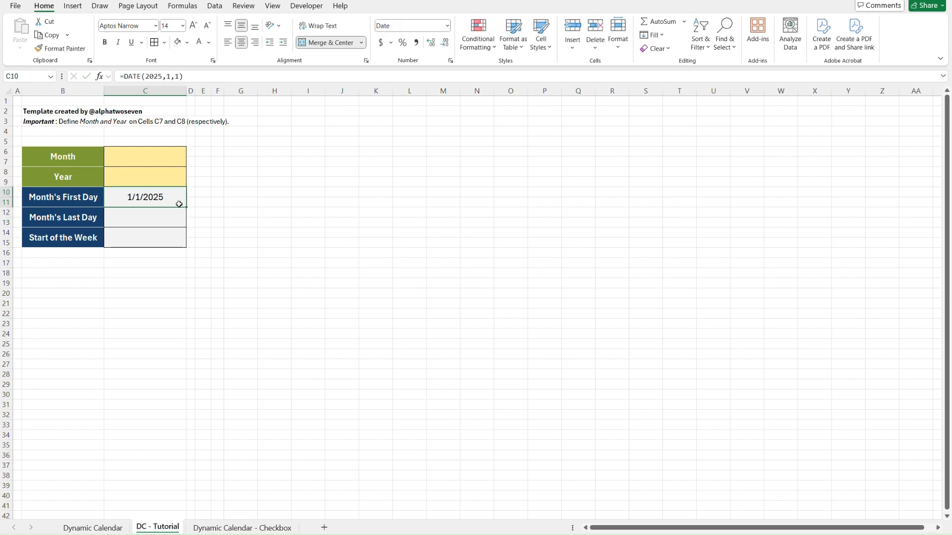
# Enter the formula =EOMONTH(C10,0) in C12 as the Month's Last Day value.
pyautogui.press('Down')
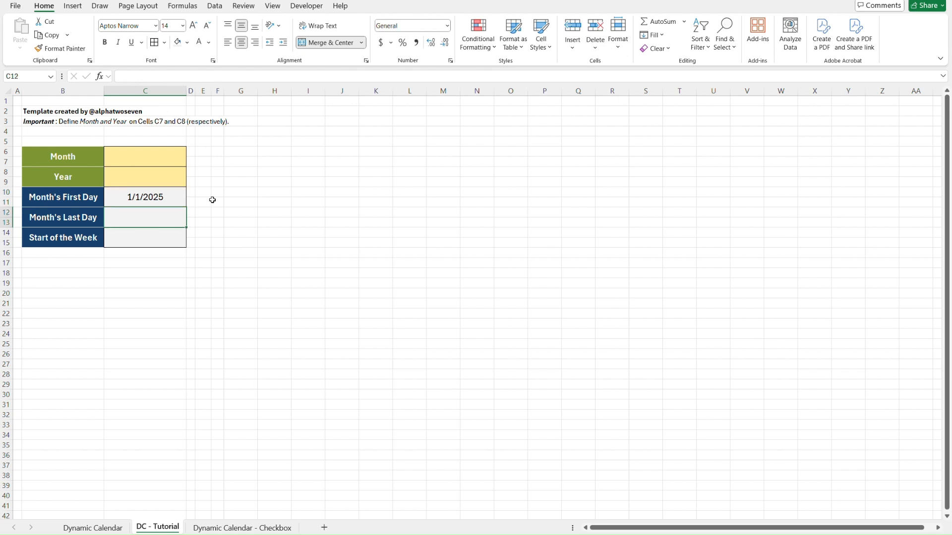
pyautogui.write('=eo')
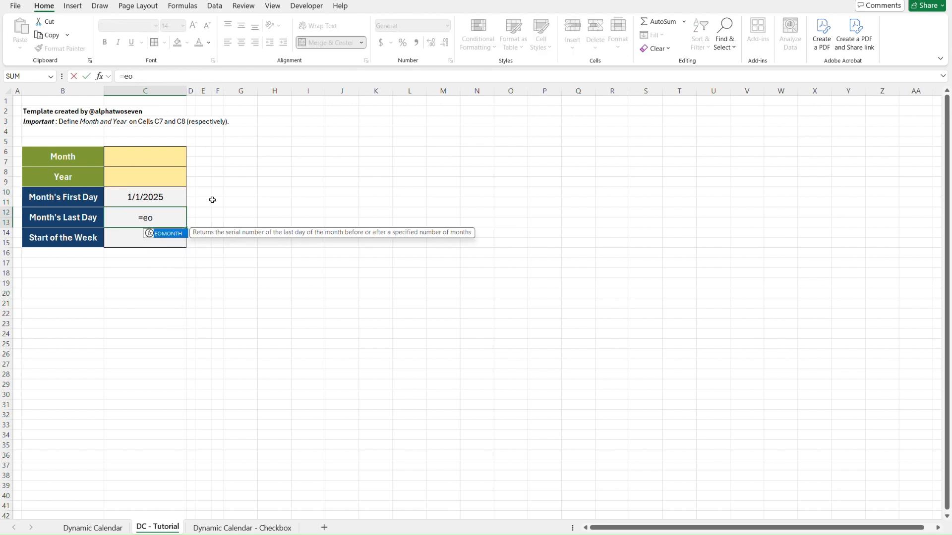
pyautogui.press('Tab')
pyautogui.press('Up')
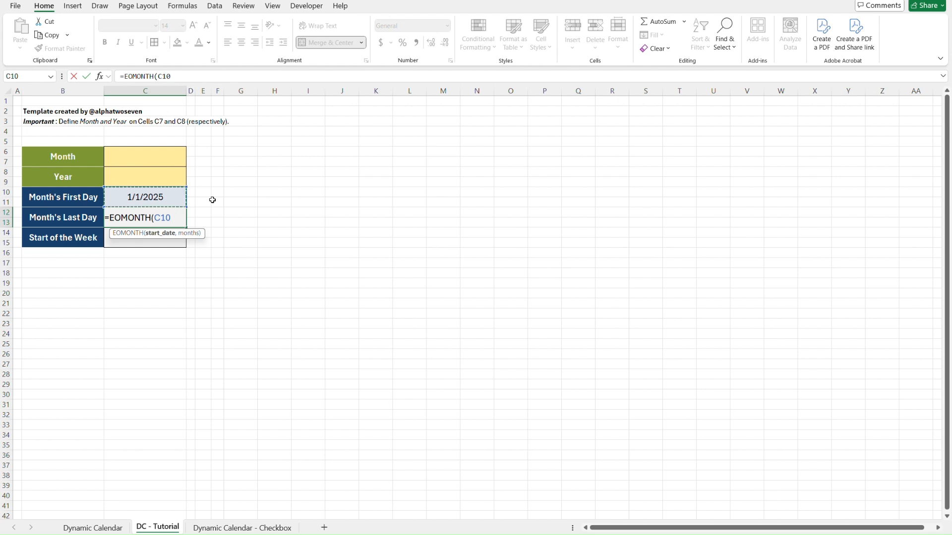
pyautogui.write(',0)')
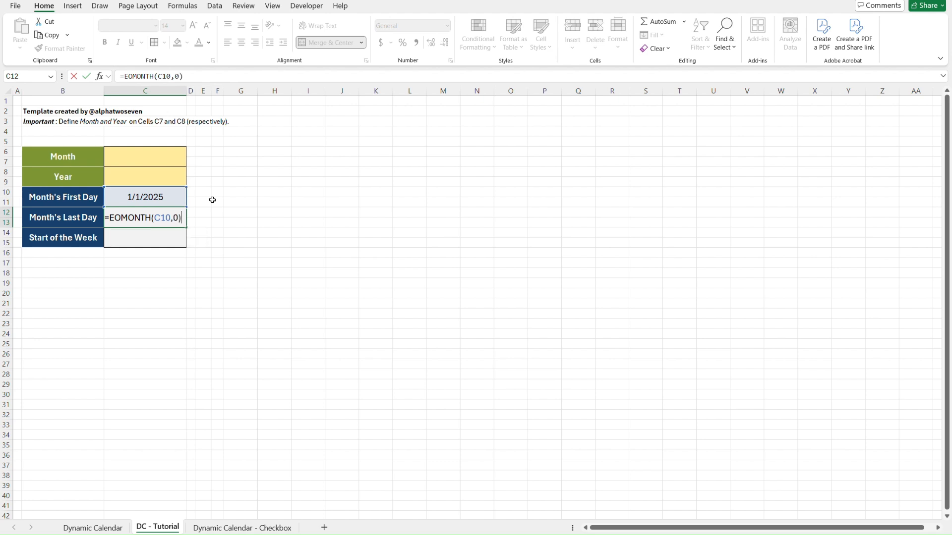
pyautogui.press('Return')
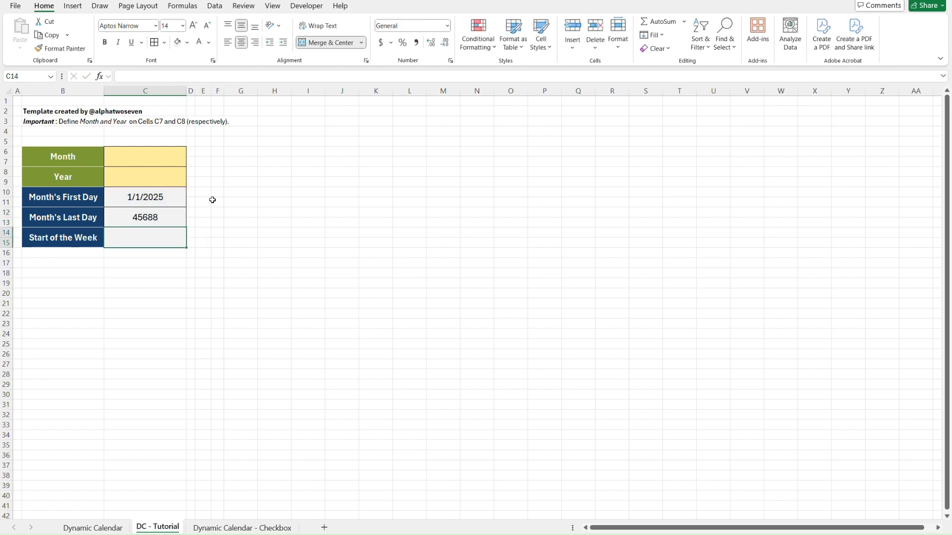
# Try the serial number 1 in C10 as the Month's First Day value, and undo that entry.
pyautogui.click(172, 216)
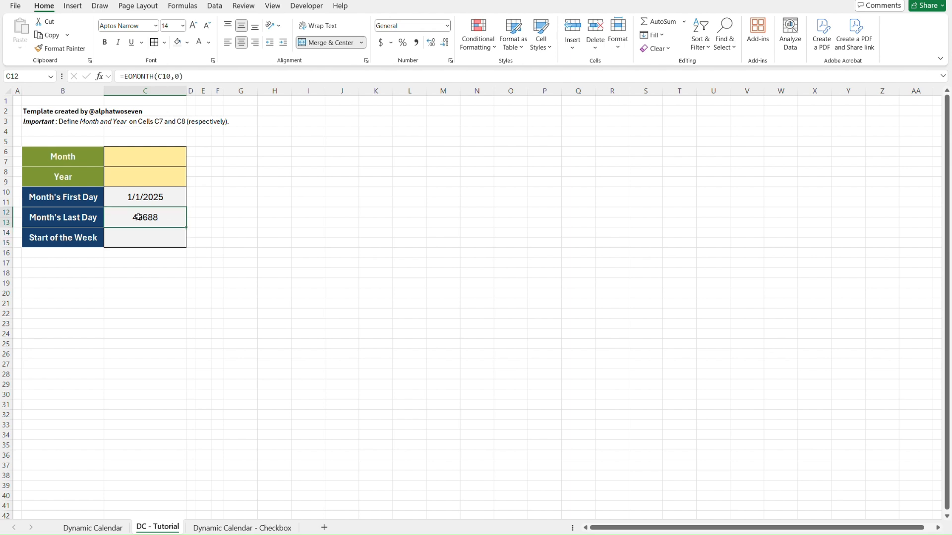
pyautogui.click(175, 197)
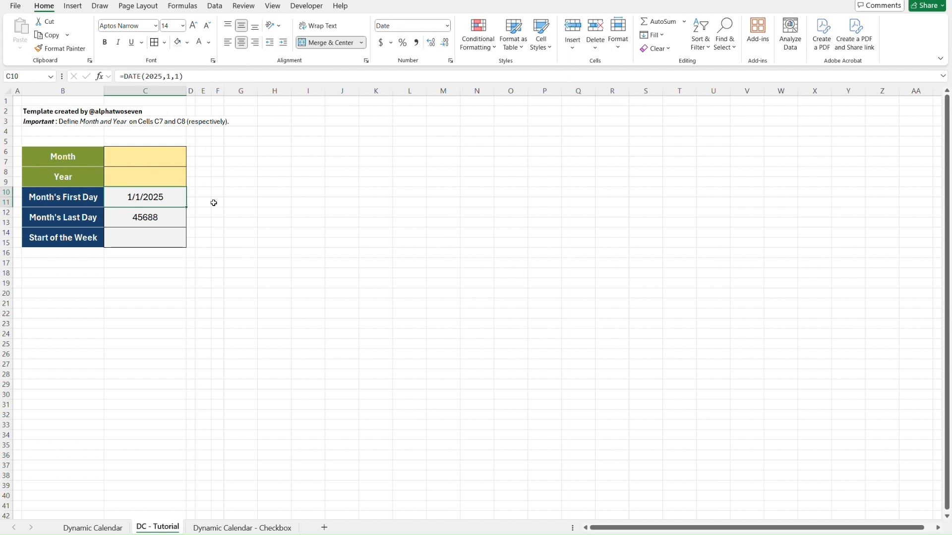
pyautogui.write('1')
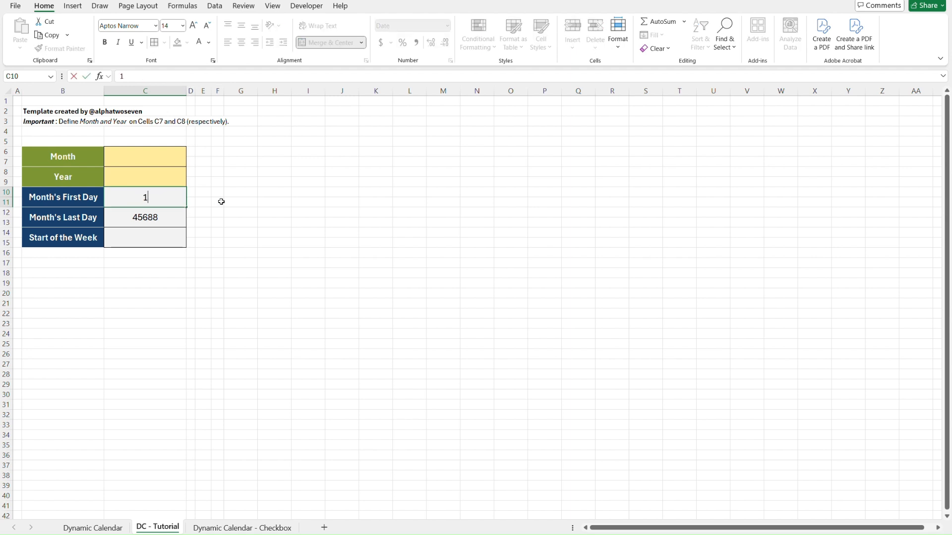
pyautogui.press('Return')
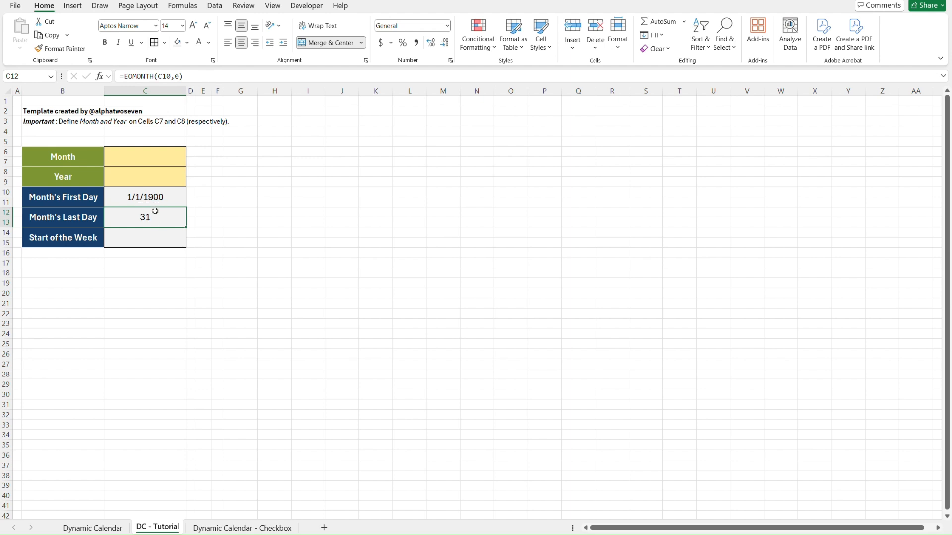
pyautogui.click(169, 193)
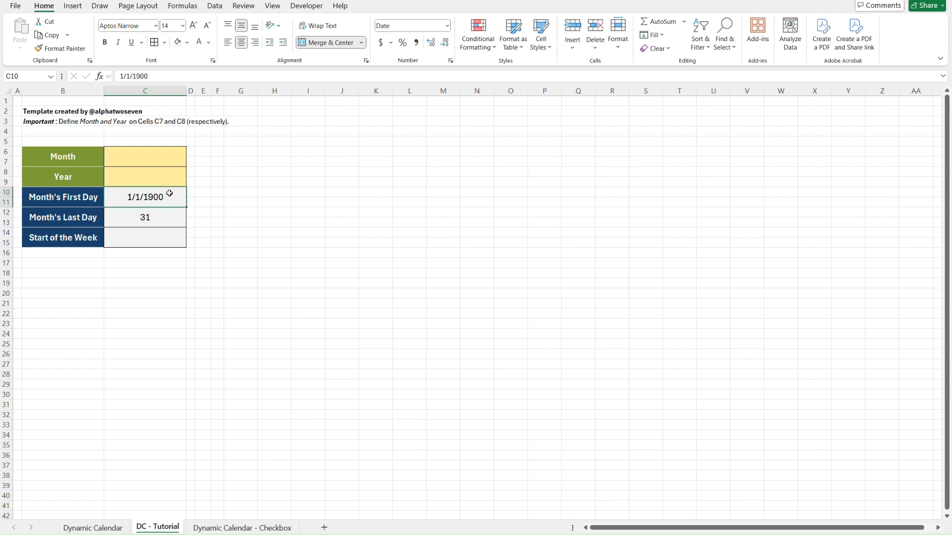
pyautogui.hotkey('ctrl', 'z')
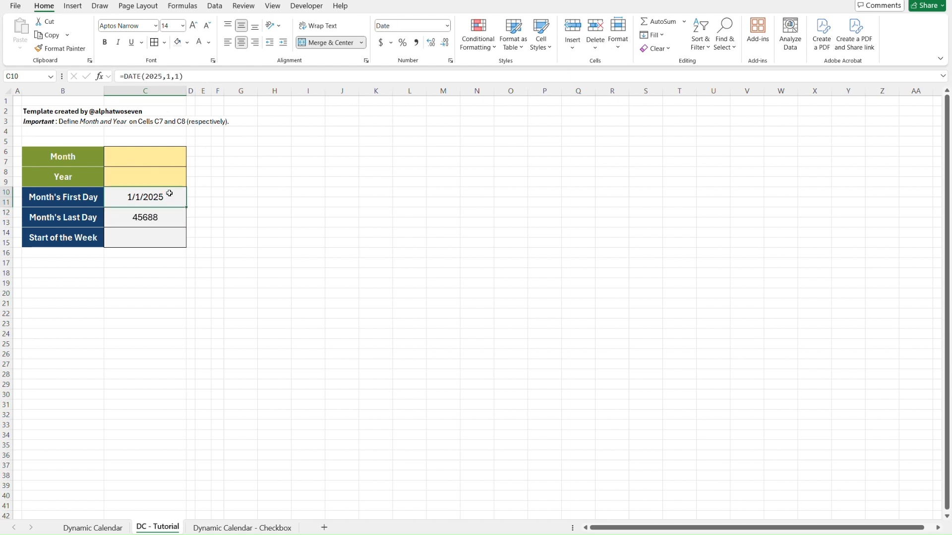
# Format the Month's Last Day value in C12 as Short Date.
pyautogui.click(170, 214)
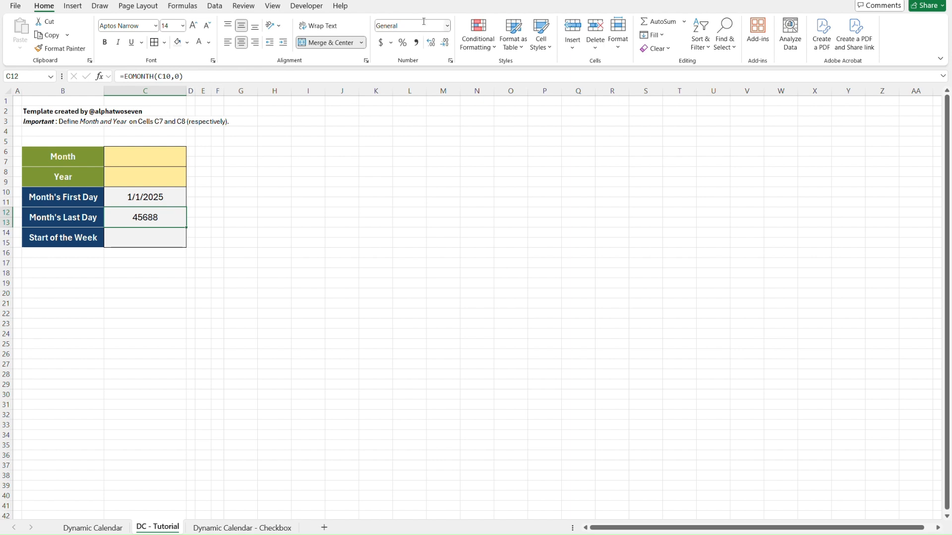
pyautogui.click(450, 26)
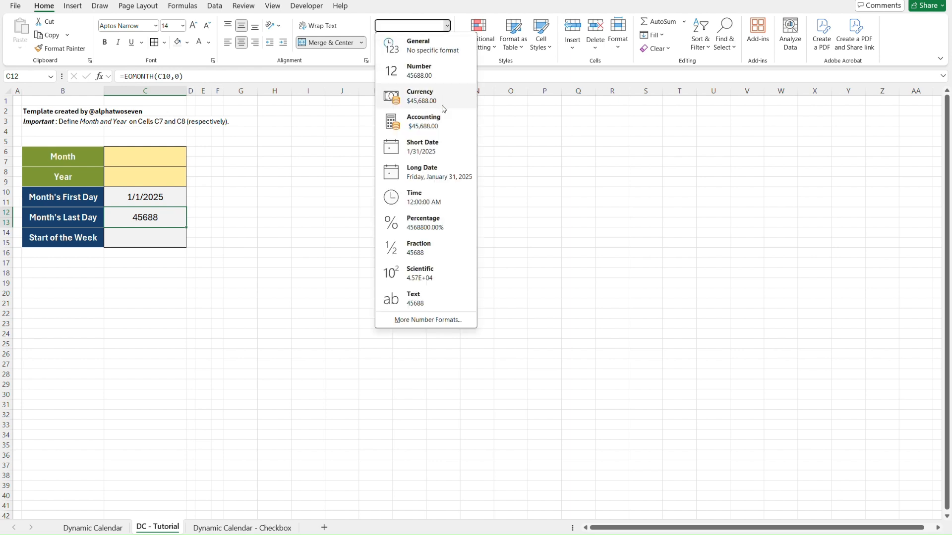
pyautogui.click(436, 146)
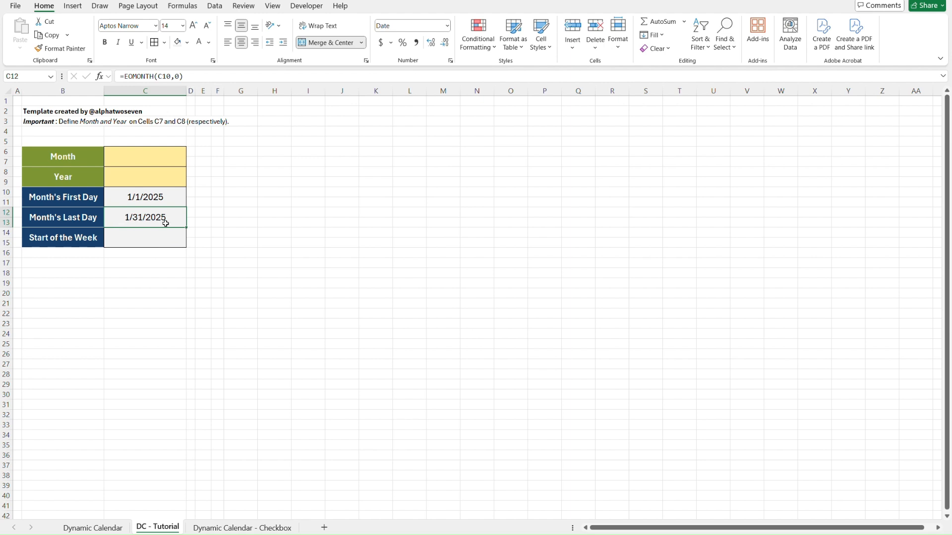
# Enter the formula =WEEKDAY(C10) in C14 as the Start of the Week value and compare it with the Month's First Day formula.
pyautogui.click(165, 239)
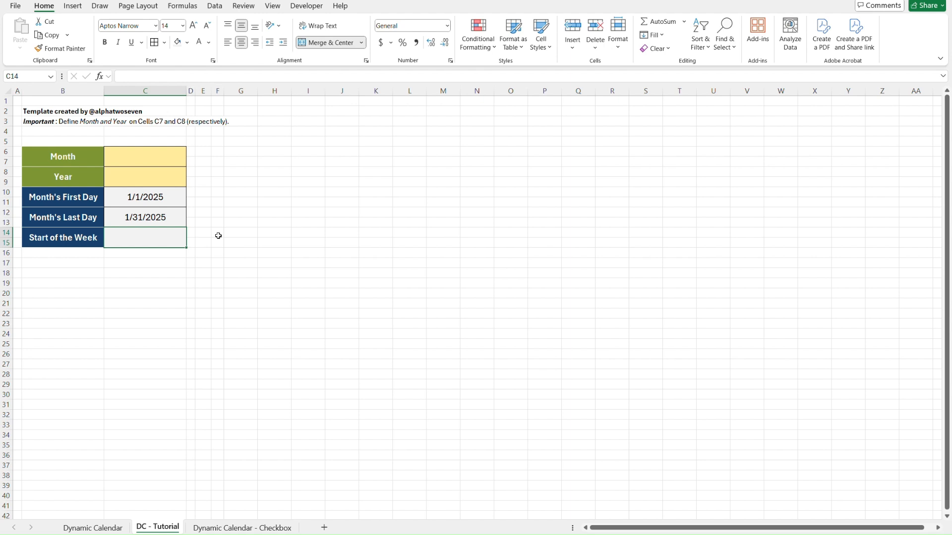
pyautogui.write('=we')
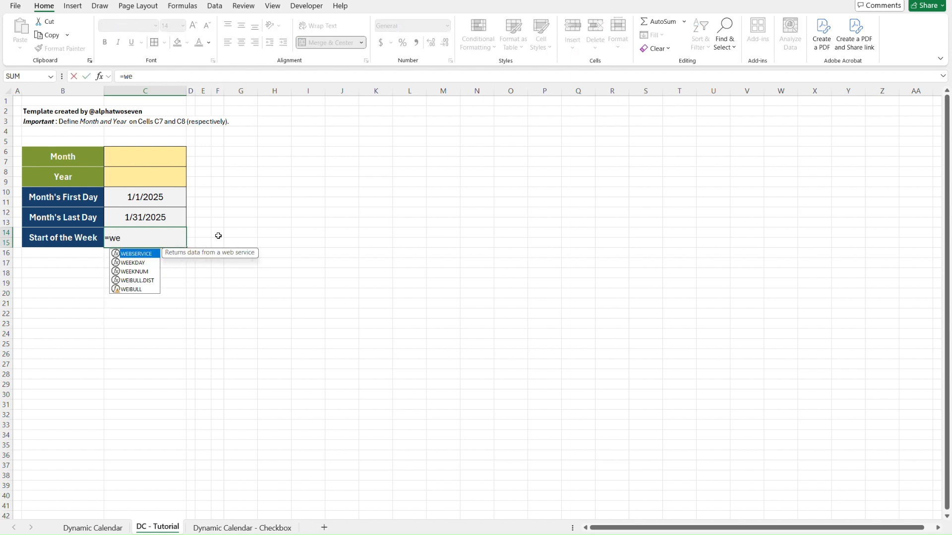
pyautogui.press('Tab')
pyautogui.press('Up')
pyautogui.press('Up')
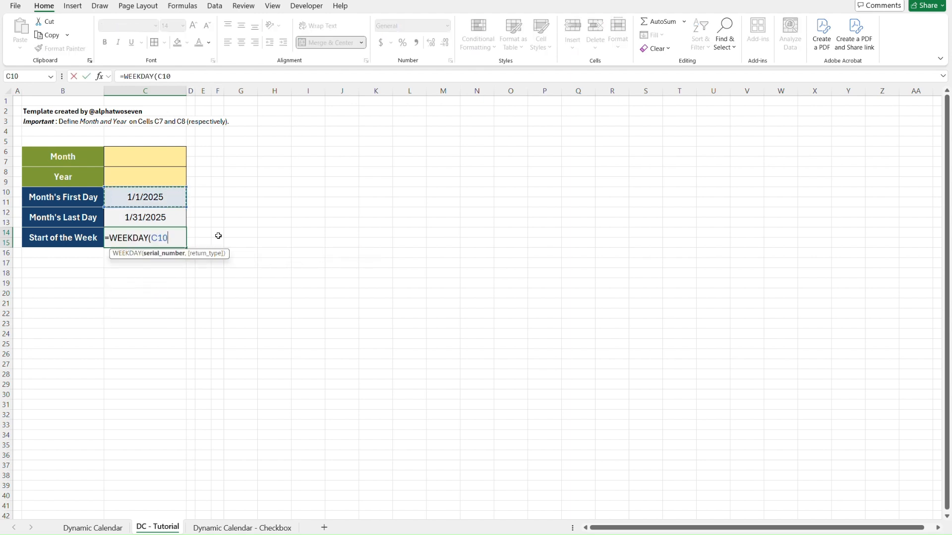
pyautogui.write(')')
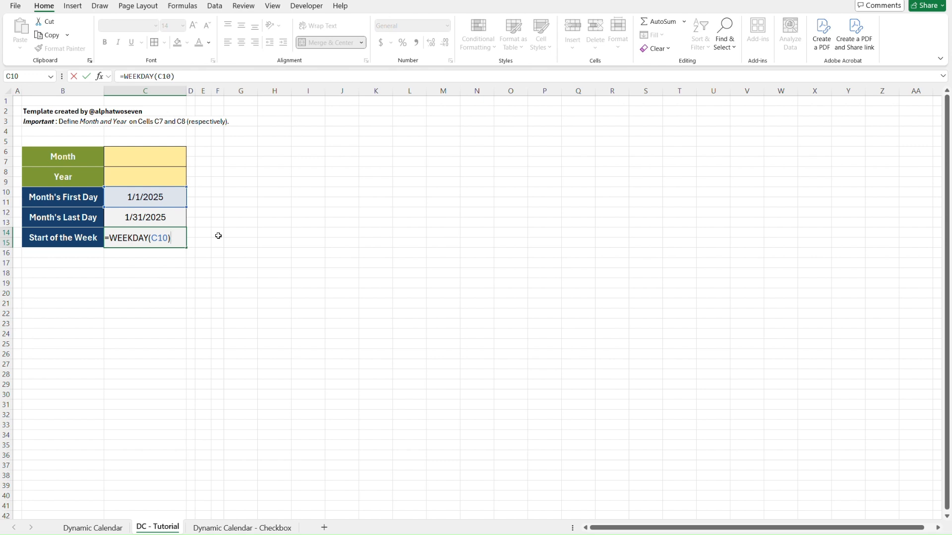
pyautogui.press('Return')
pyautogui.press('Up')
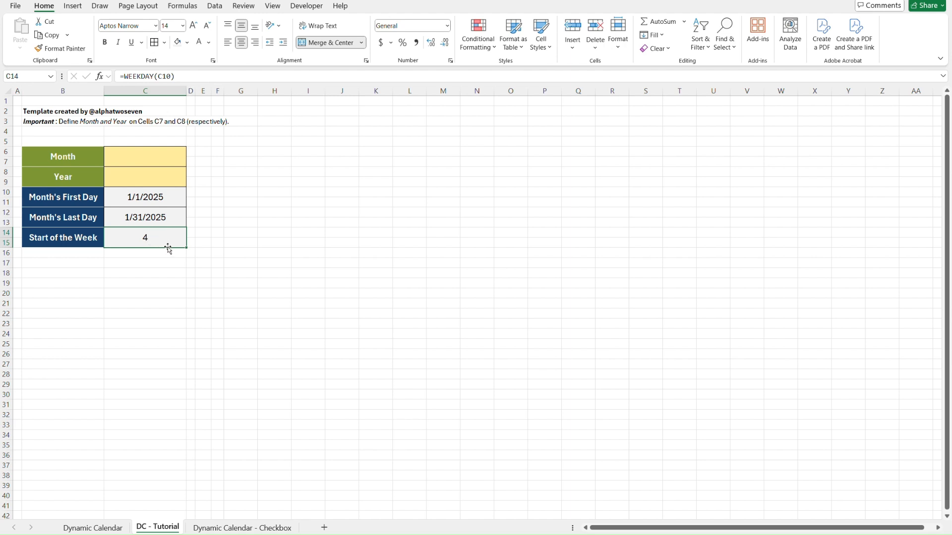
pyautogui.click(117, 198)
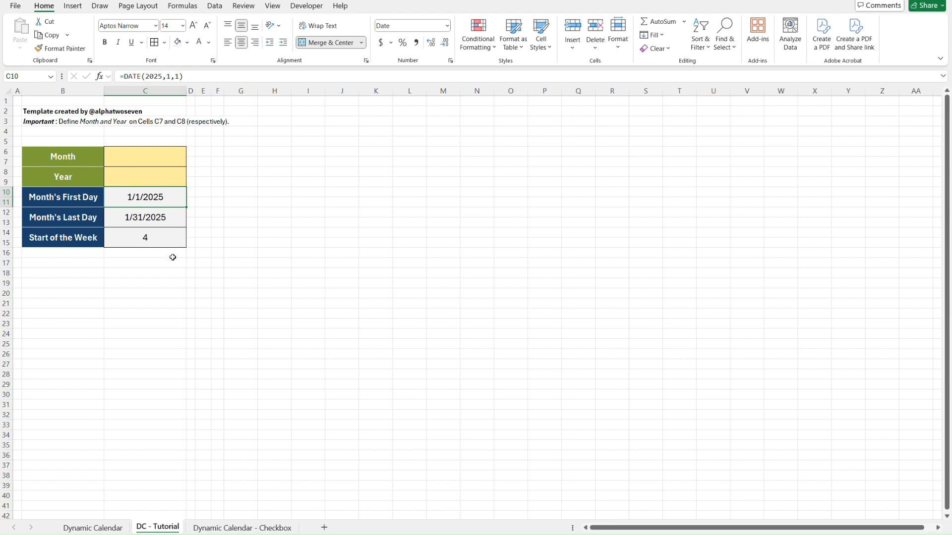
pyautogui.click(171, 240)
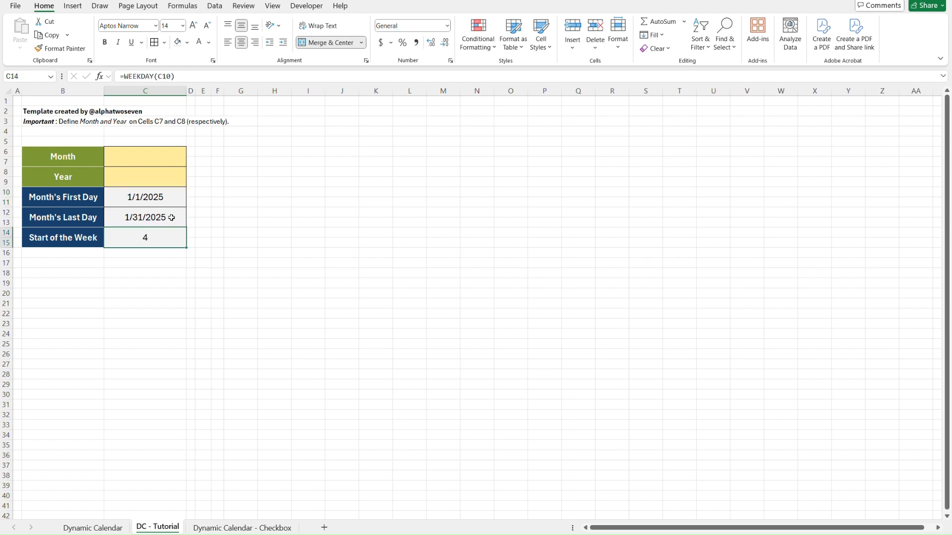
# Replace the fixed year and month in C10's formula with cell references so it reads =DATE(C8,C6,1).
pyautogui.click(170, 195)
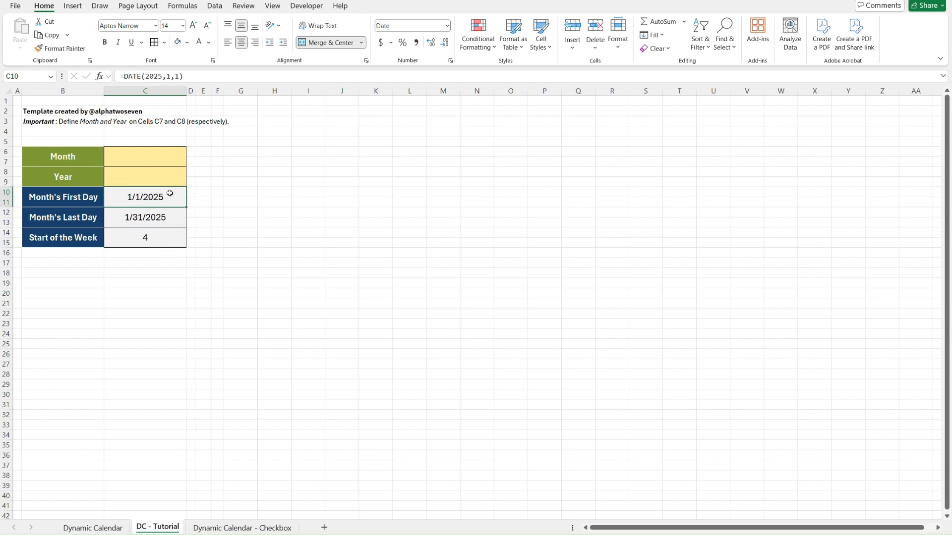
pyautogui.click(156, 77)
pyautogui.doubleClick(155, 78)
pyautogui.press('BackSpace')
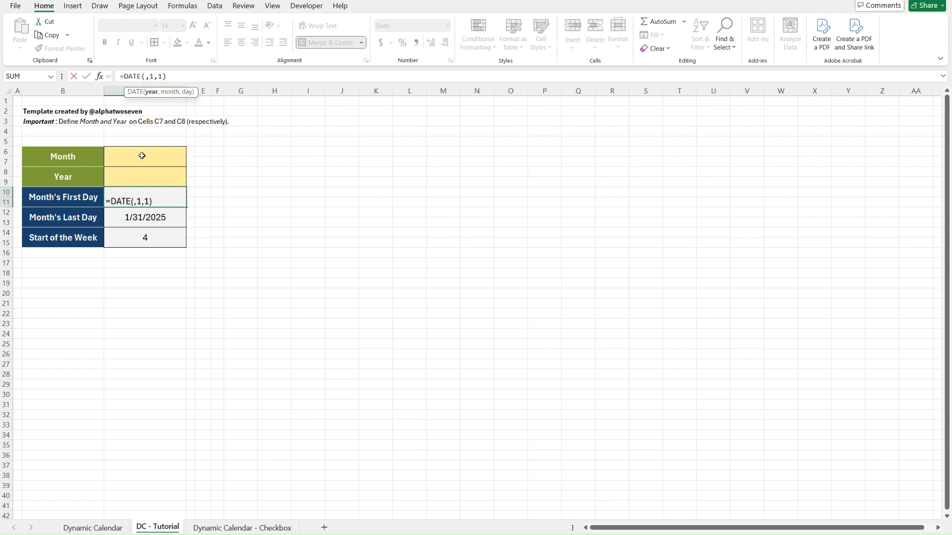
pyautogui.click(141, 174)
pyautogui.doubleClick(165, 76)
pyautogui.press('BackSpace')
pyautogui.click(149, 154)
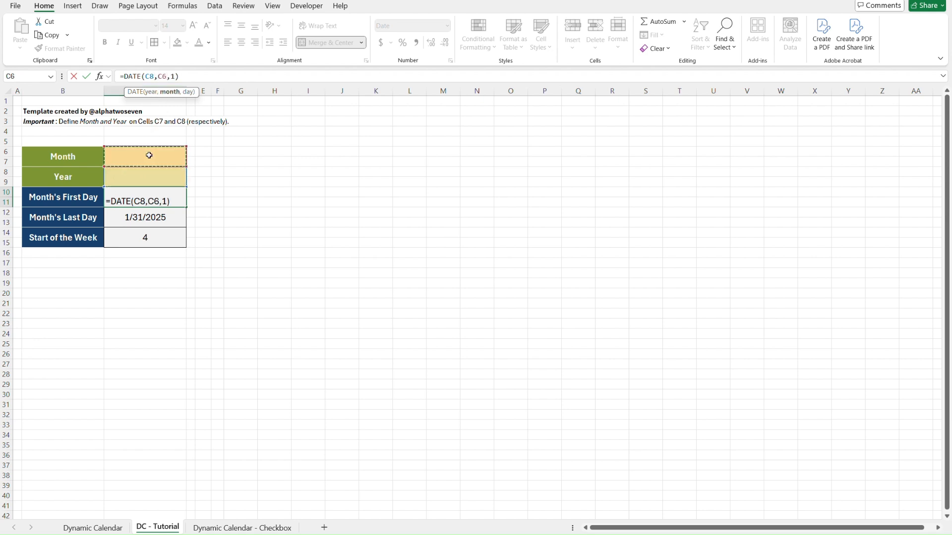
pyautogui.press('Return')
pyautogui.press('Up')
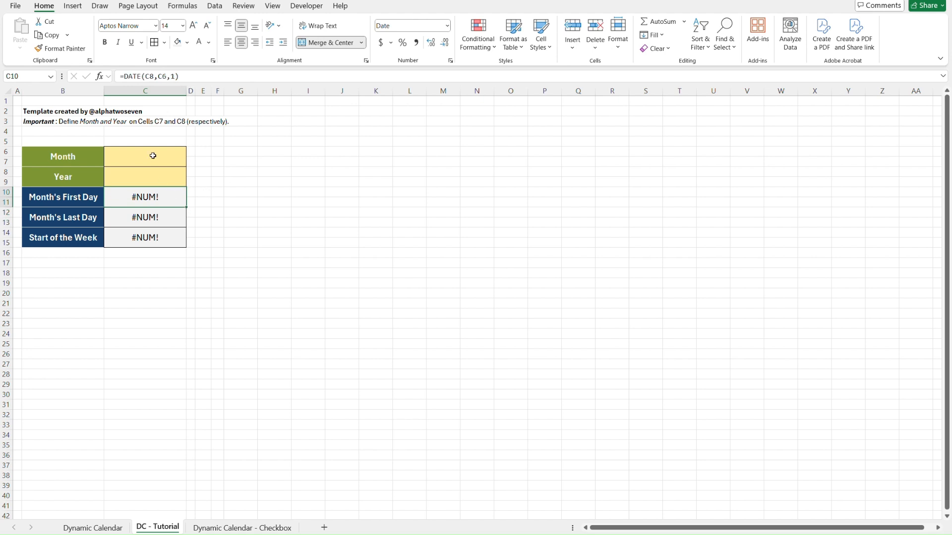
# Insert the condition IF(AND(C6>0,C8>0), before the DATE function in C10's formula, keeping DATE(C8,C6,1) as the value if true.
pyautogui.click(126, 77)
pyautogui.write('if(')
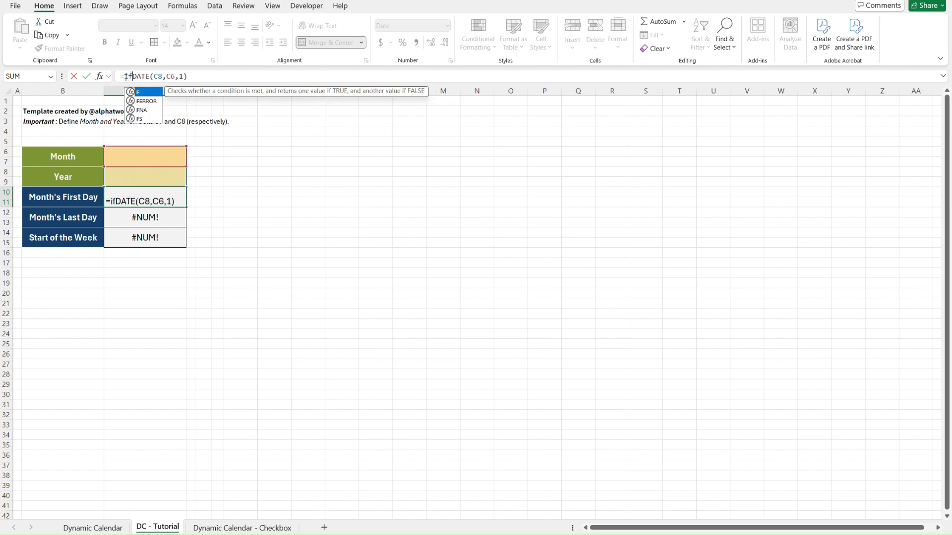
pyautogui.write('and(')
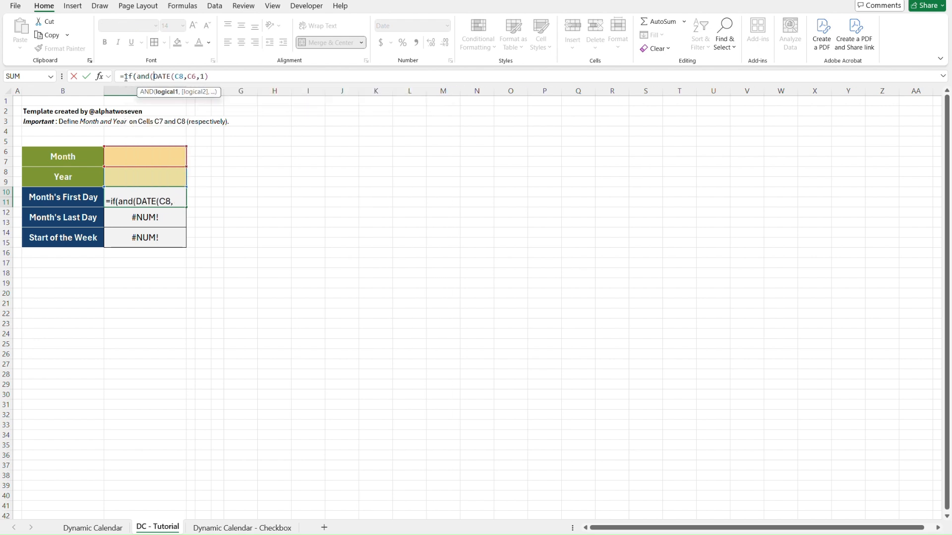
pyautogui.click(140, 154)
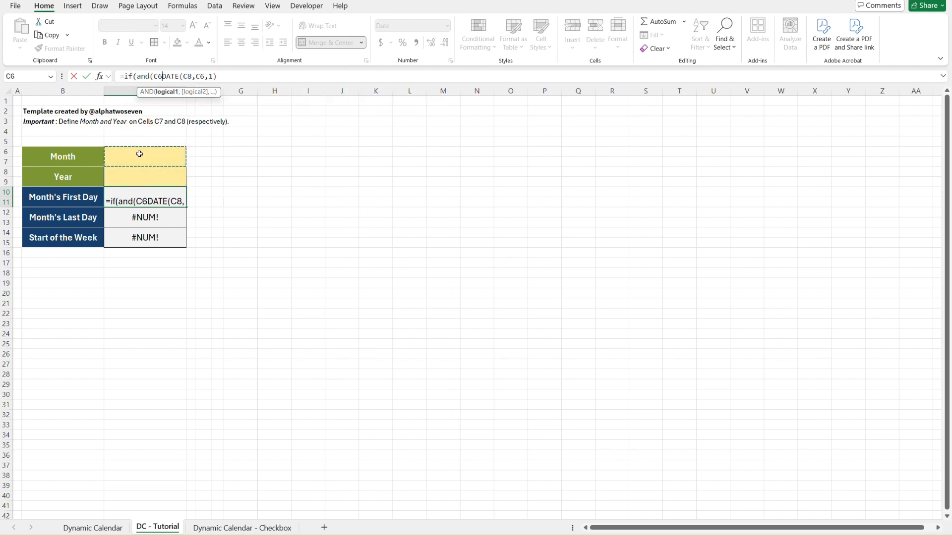
pyautogui.write('<')
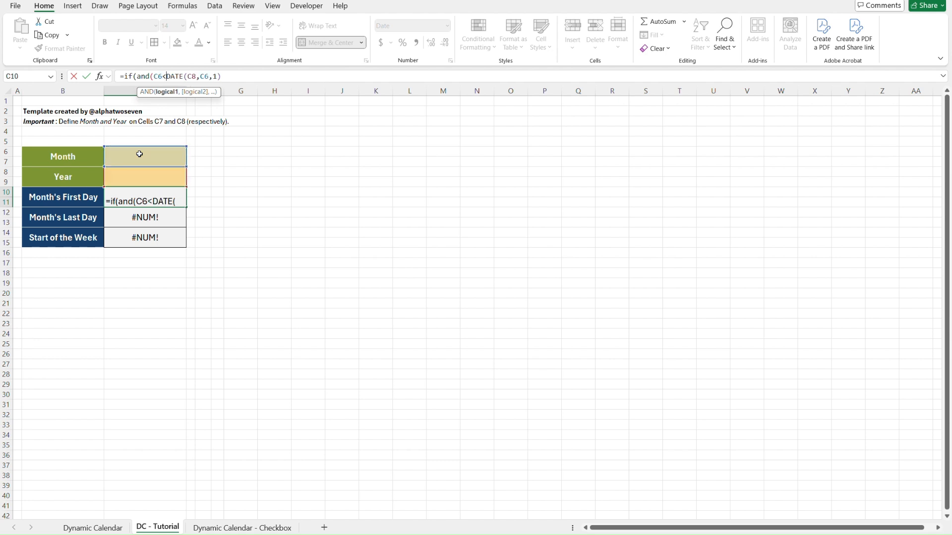
pyautogui.press('BackSpace')
pyautogui.write('>0,')
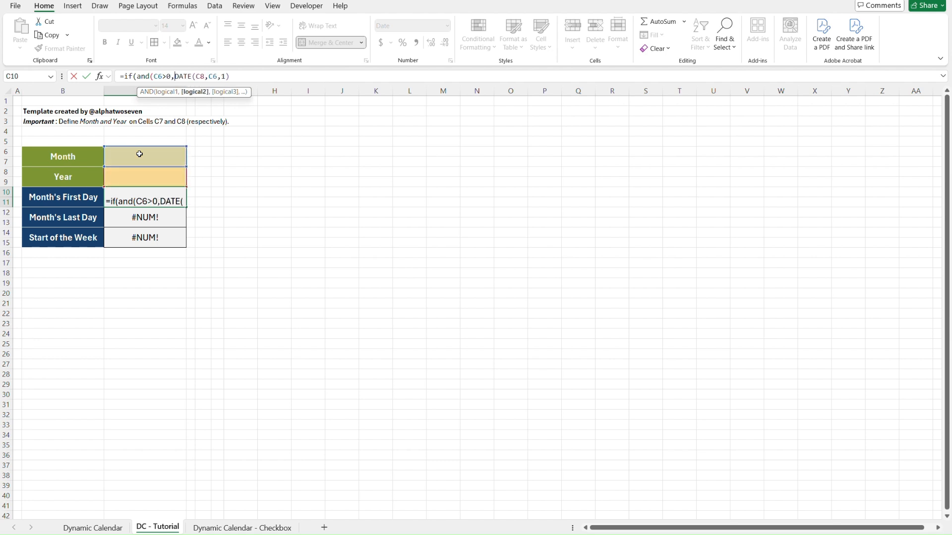
pyautogui.click(142, 179)
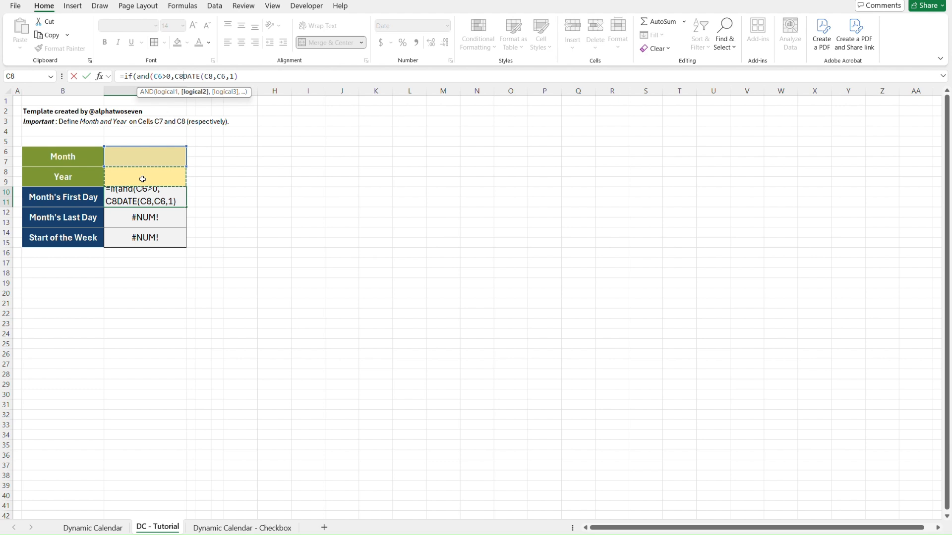
pyautogui.write('>0')
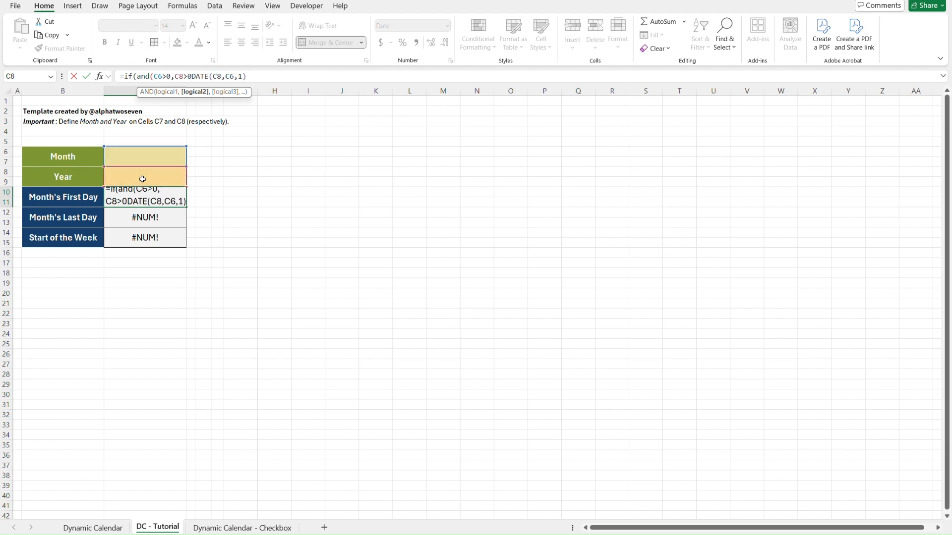
pyautogui.write('),')
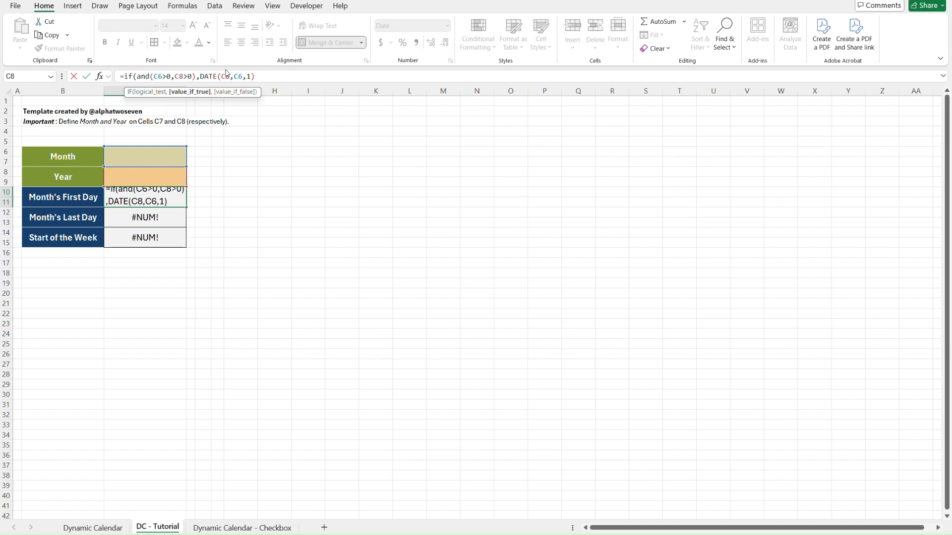
pyautogui.write(',DATE')
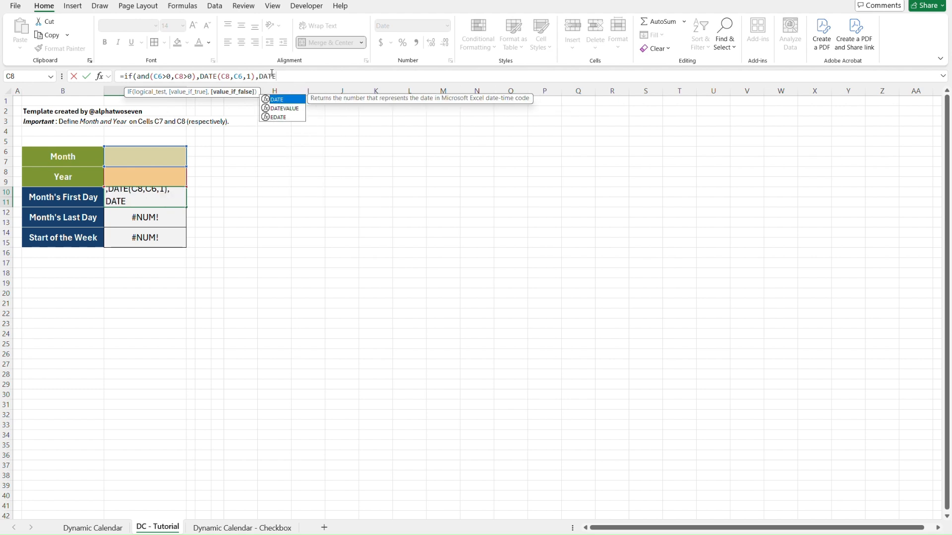
pyautogui.write('(YEAR(')
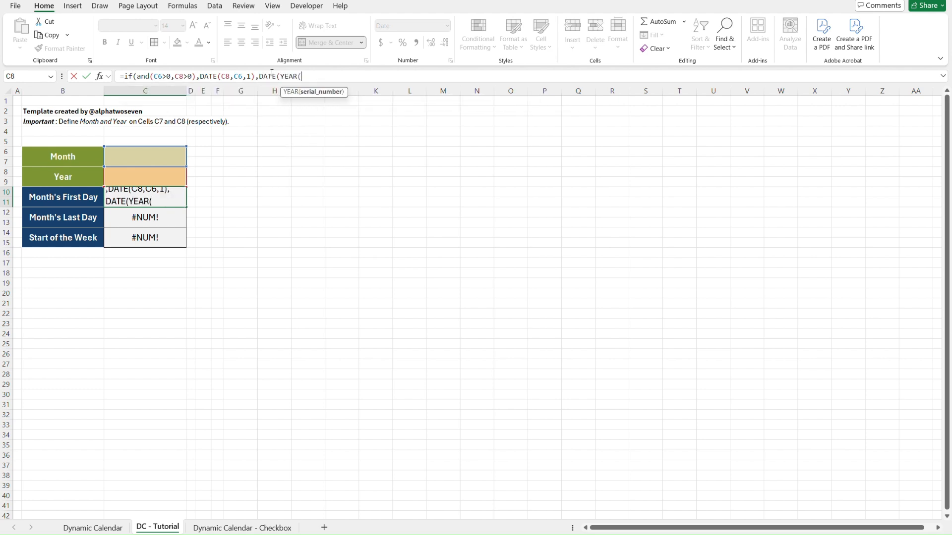
pyautogui.write('today()')
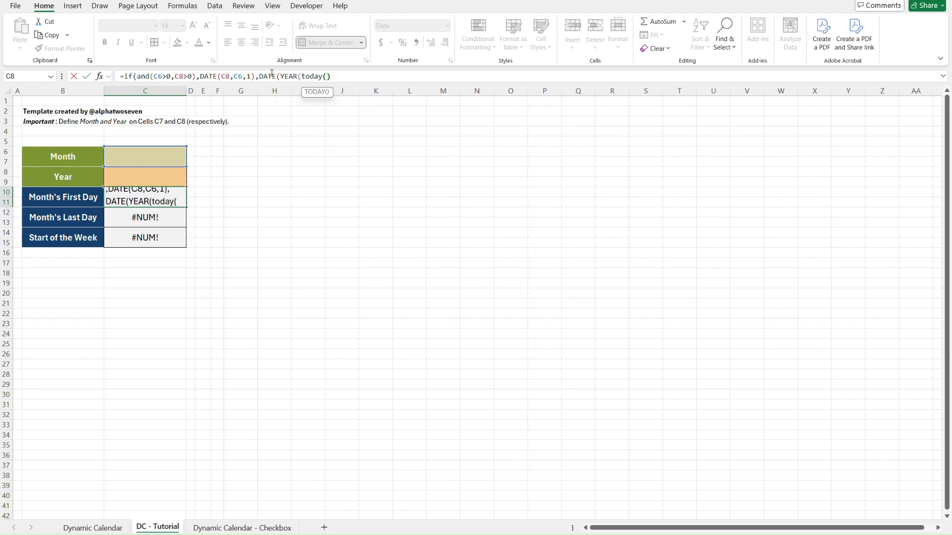
pyautogui.write('),')
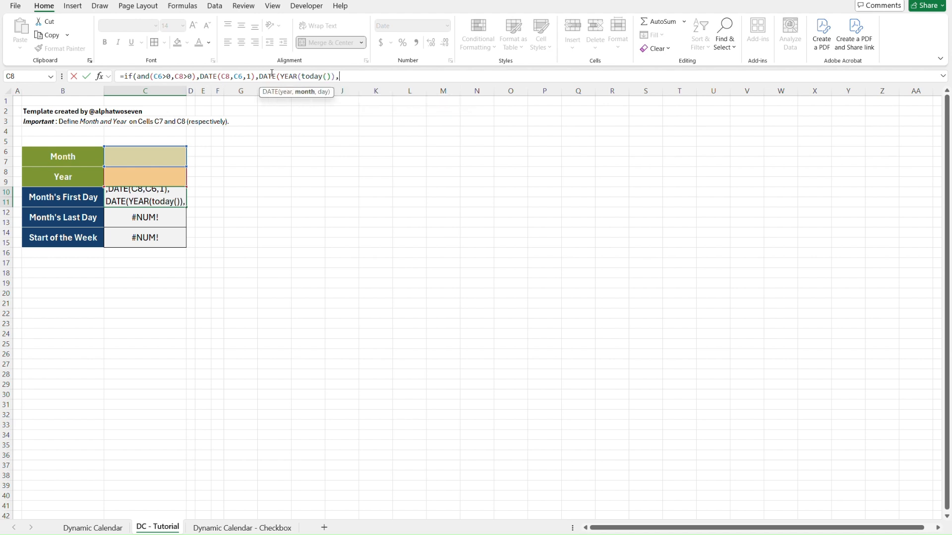
pyautogui.write('MONTH(')
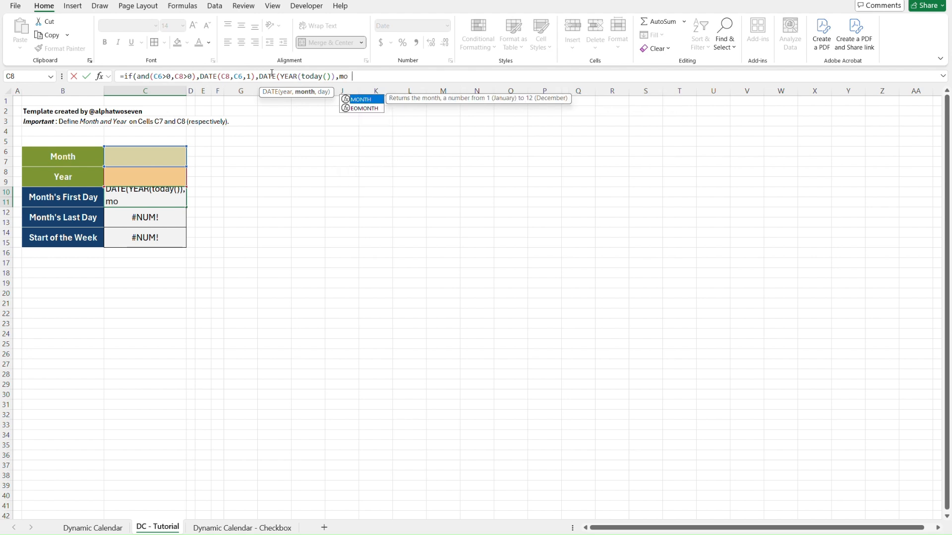
pyautogui.write('toda')
# Complete C10's IF formula with DATE(YEAR(TODAY()),MONTH(TODAY()),1) as the value if false.
pyautogui.press('Tab')
pyautogui.write('),')
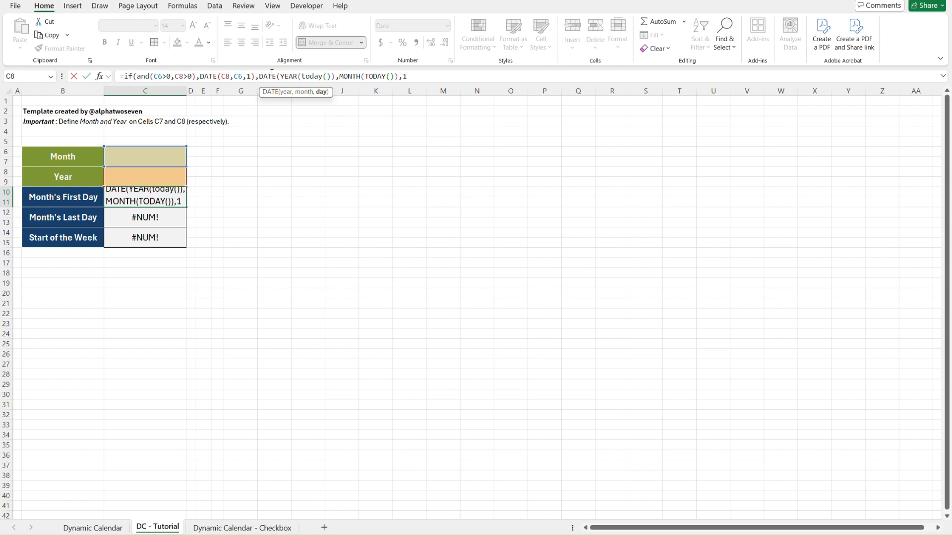
pyautogui.write('1)')
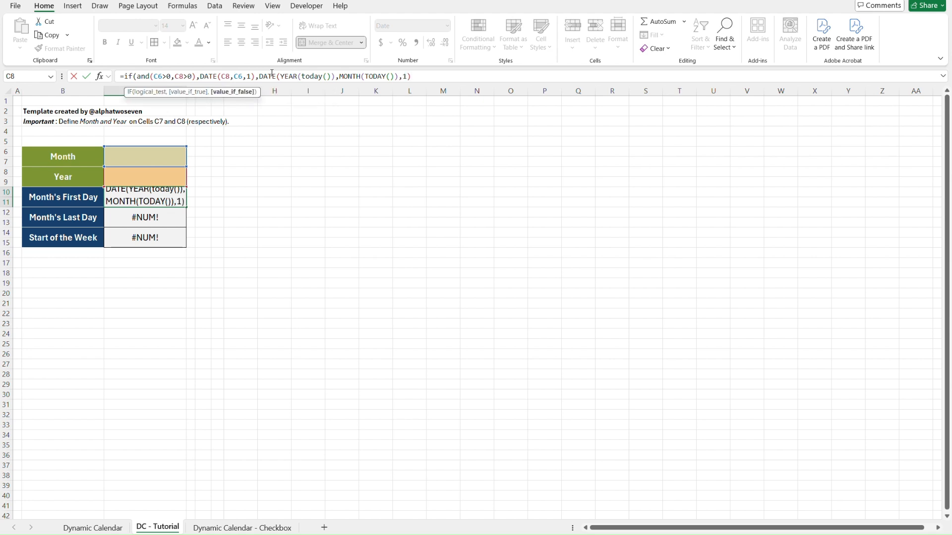
pyautogui.write(')')
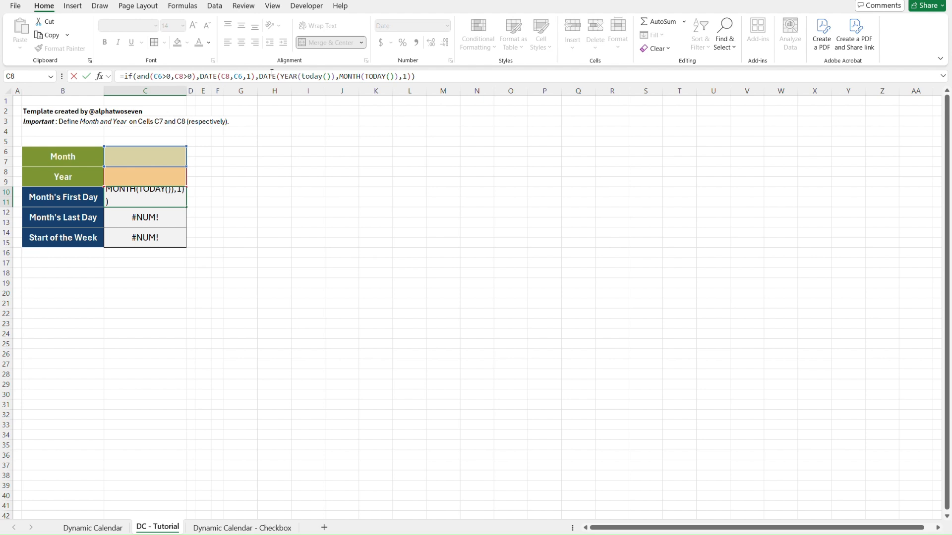
pyautogui.press('Return')
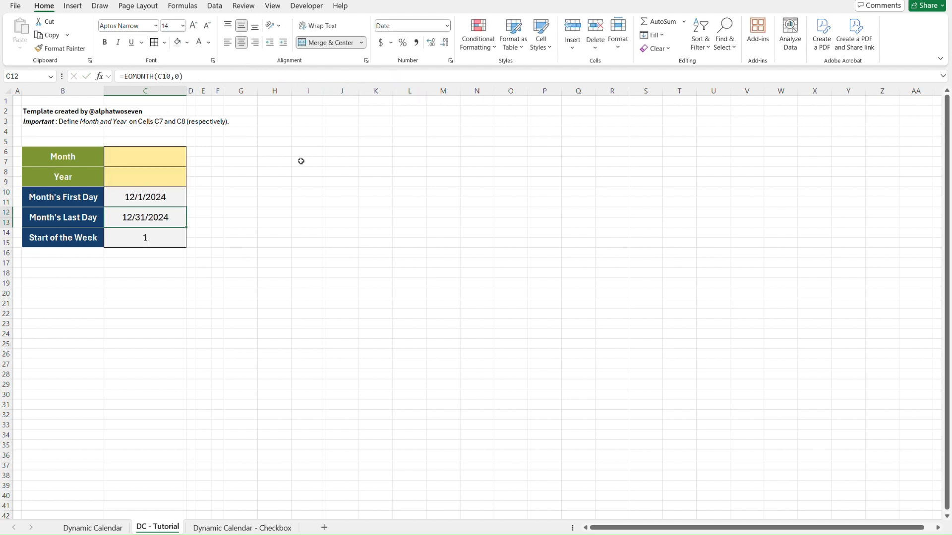
# Enter 3 as the Month in C6 and 2025 as the Year in C8.
pyautogui.click(218, 184)
pyautogui.press('Left')
pyautogui.press('Left')
pyautogui.press('Left')
pyautogui.press('Up')
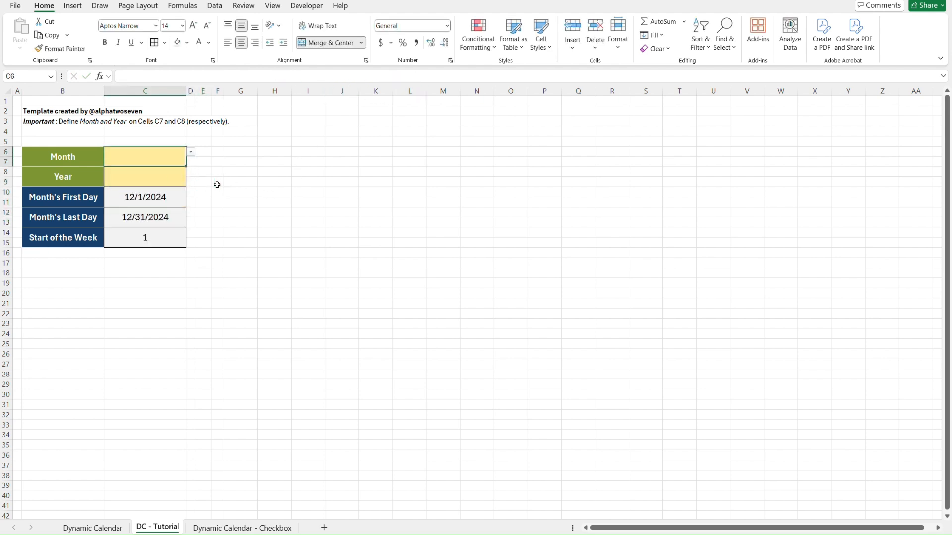
pyautogui.write('3')
pyautogui.press('Return')
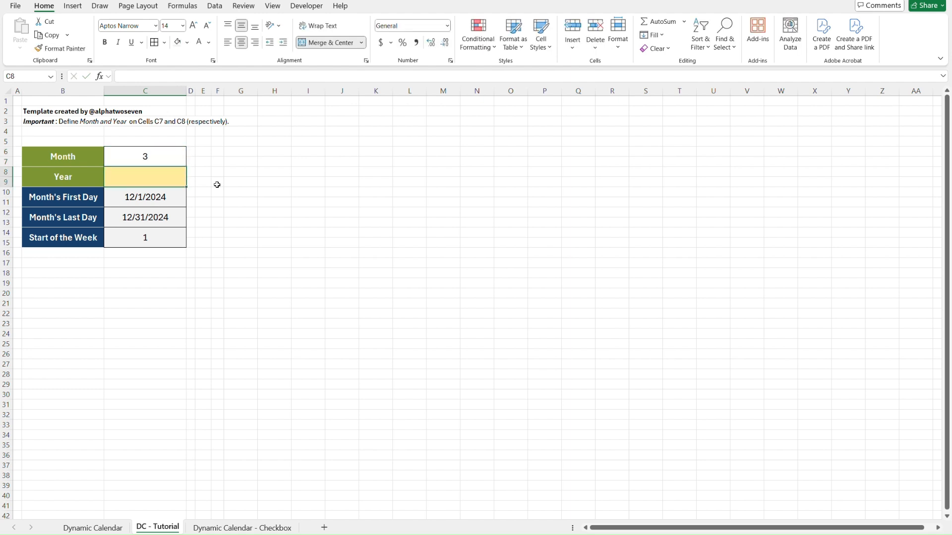
pyautogui.write('2025')
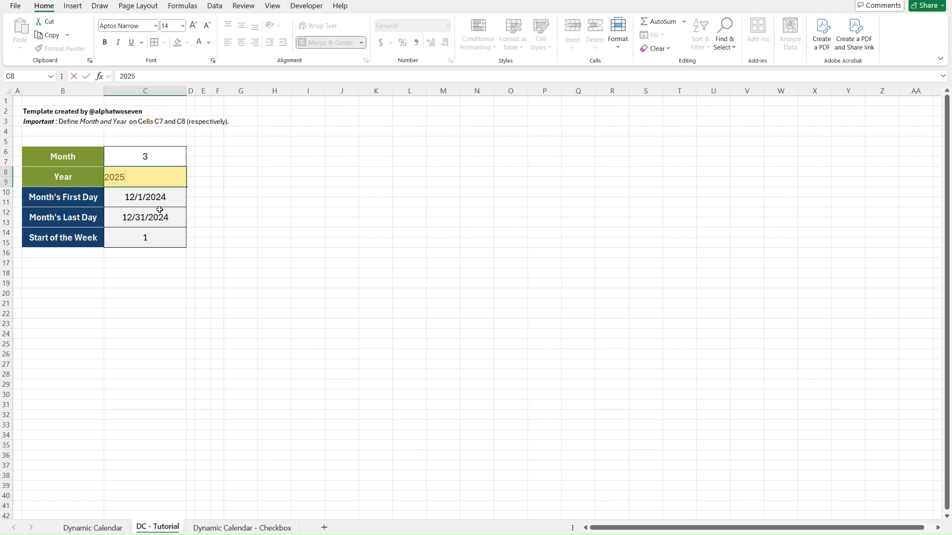
pyautogui.press('Return')
# Check the first day, last day and start of week formulas in C10, C12 and C14 against the calendar on the Dynamic Calendar sheet.
pyautogui.click(202, 193)
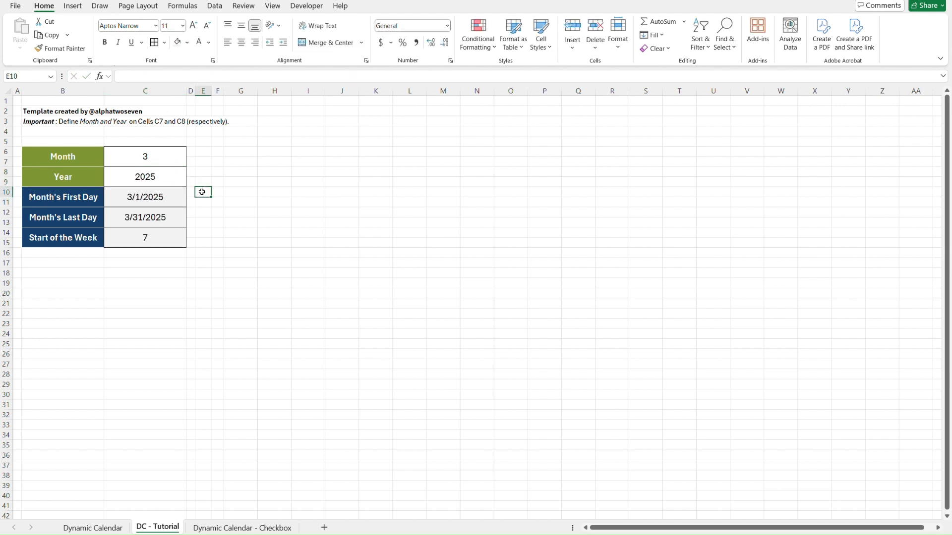
pyautogui.press('Left')
pyautogui.press('Left')
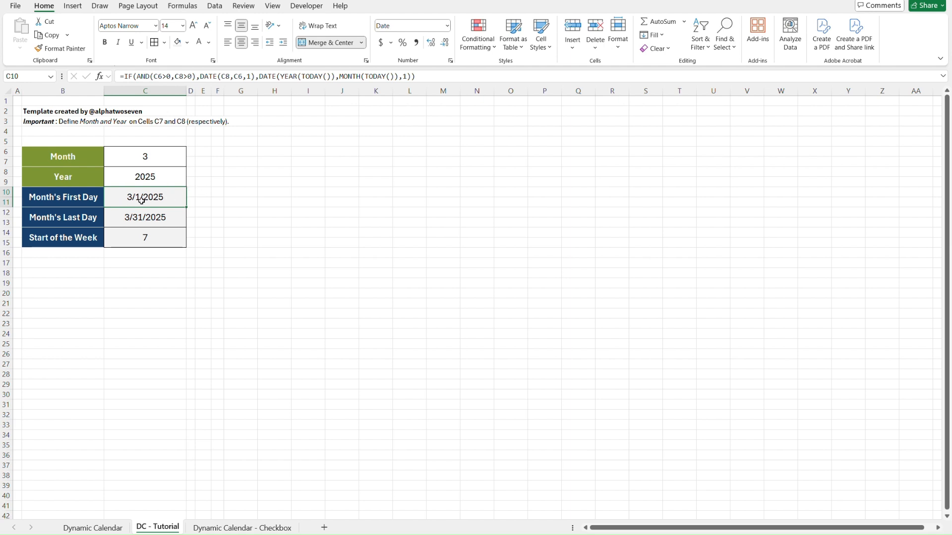
pyautogui.click(119, 221)
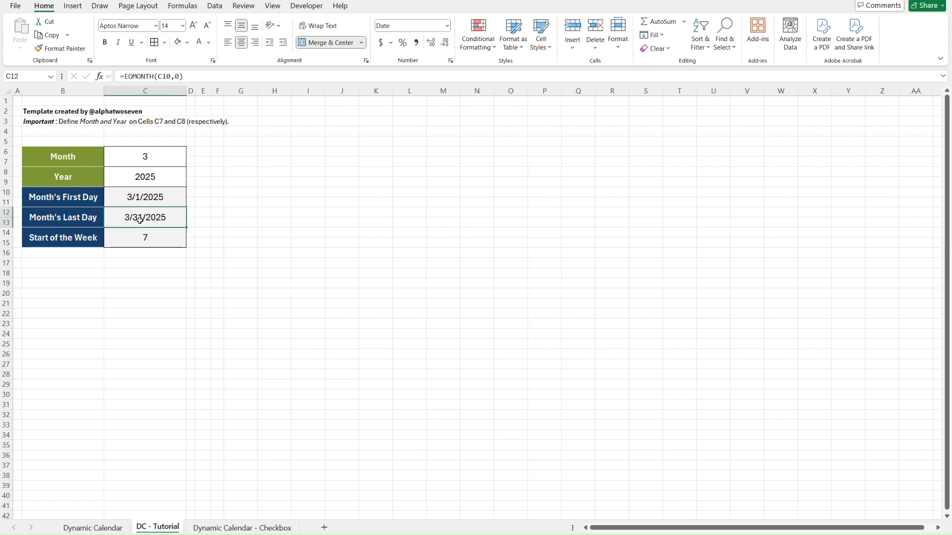
pyautogui.click(144, 239)
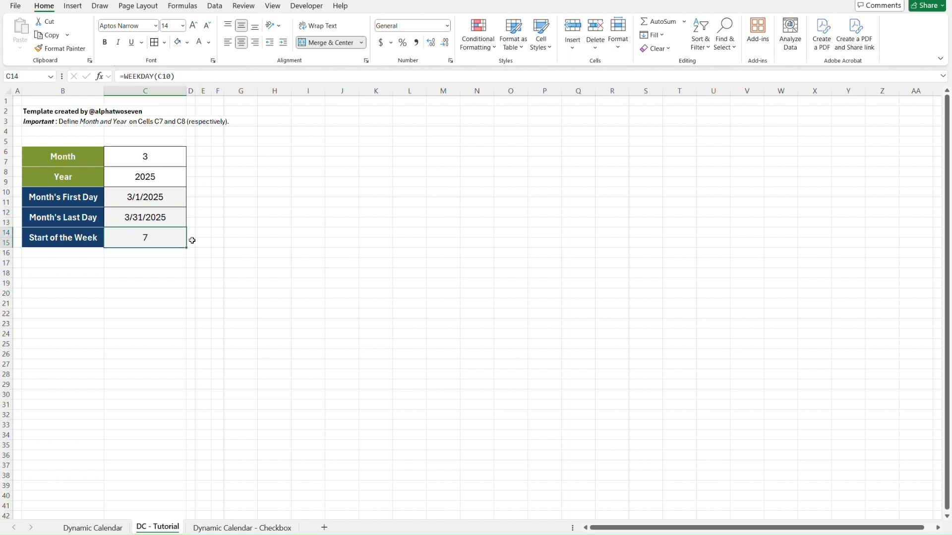
pyautogui.hotkey('ctrl', 'pageup')
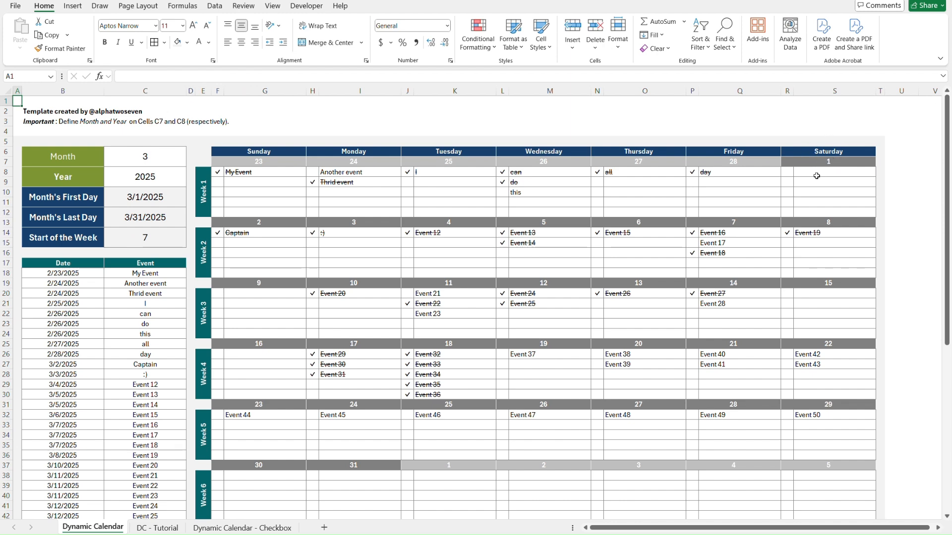
pyautogui.hotkey('ctrl', 'pagedown')
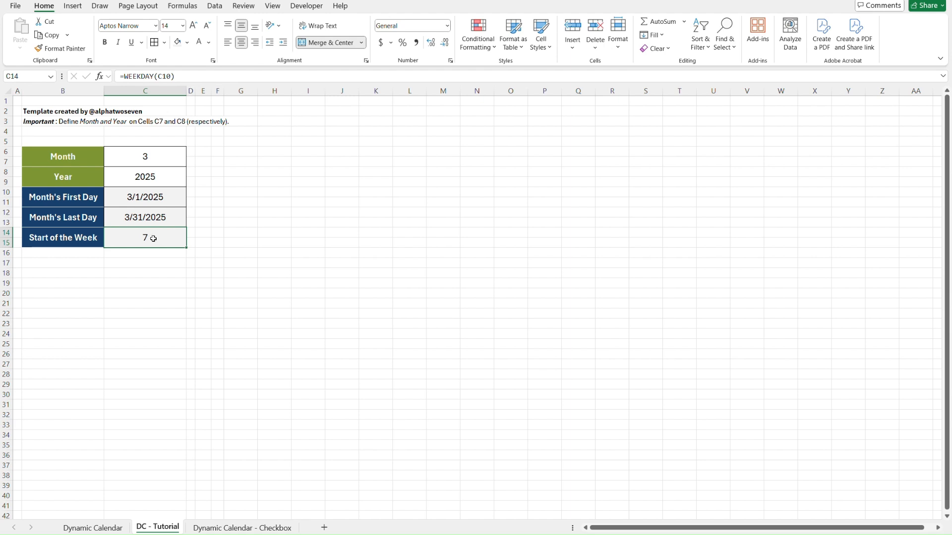
pyautogui.click(180, 199)
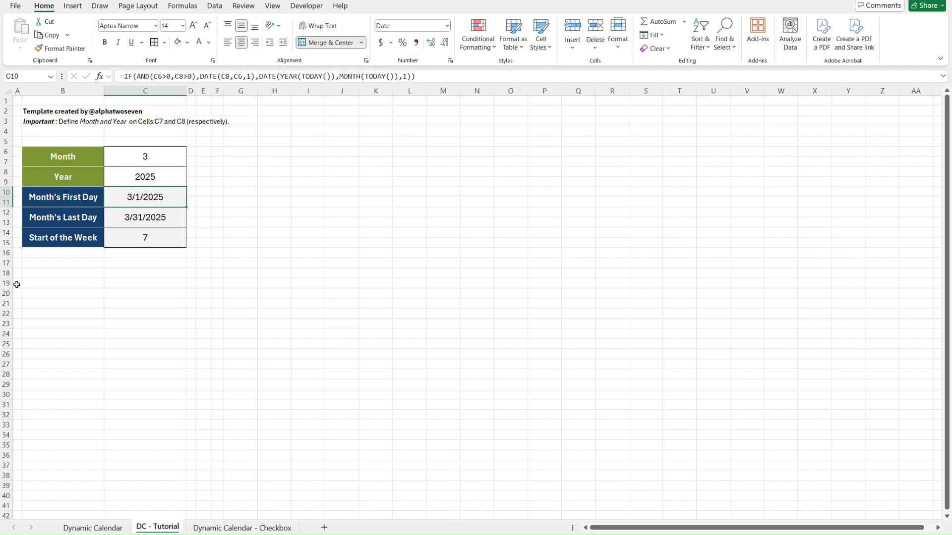
# Enter the headers Date in B17 and Event in C17, matching the event list on the Dynamic Calendar sheet.
pyautogui.click(46, 262)
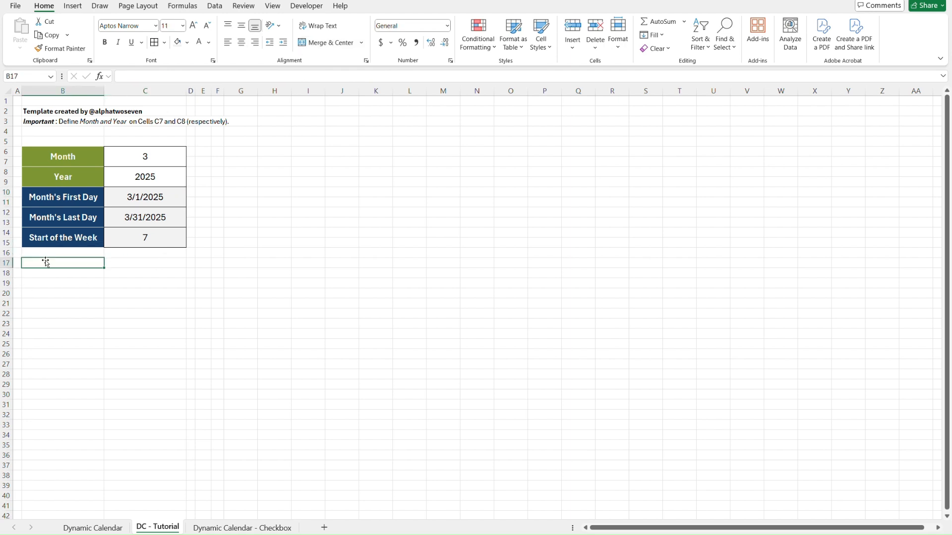
pyautogui.hotkey('ctrl', 'pageup')
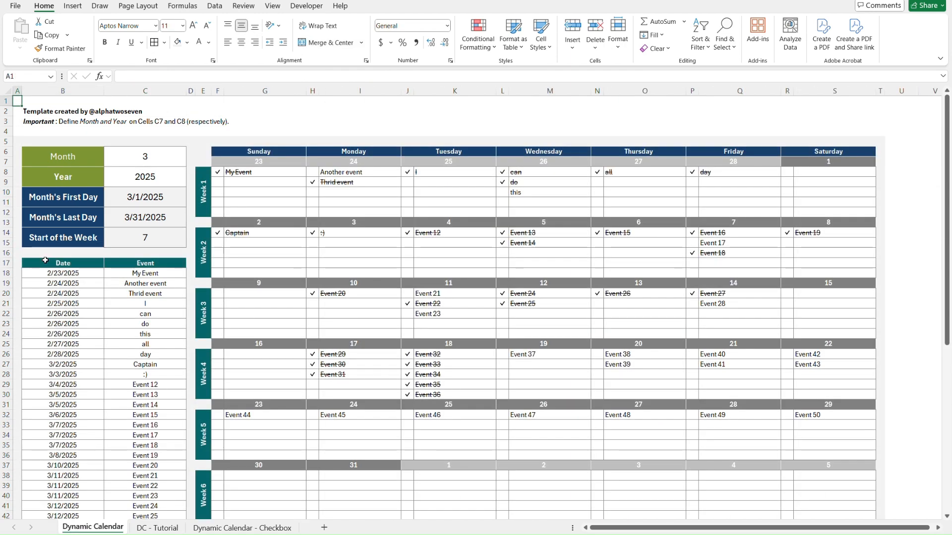
pyautogui.hotkey('ctrl', 'pagedown')
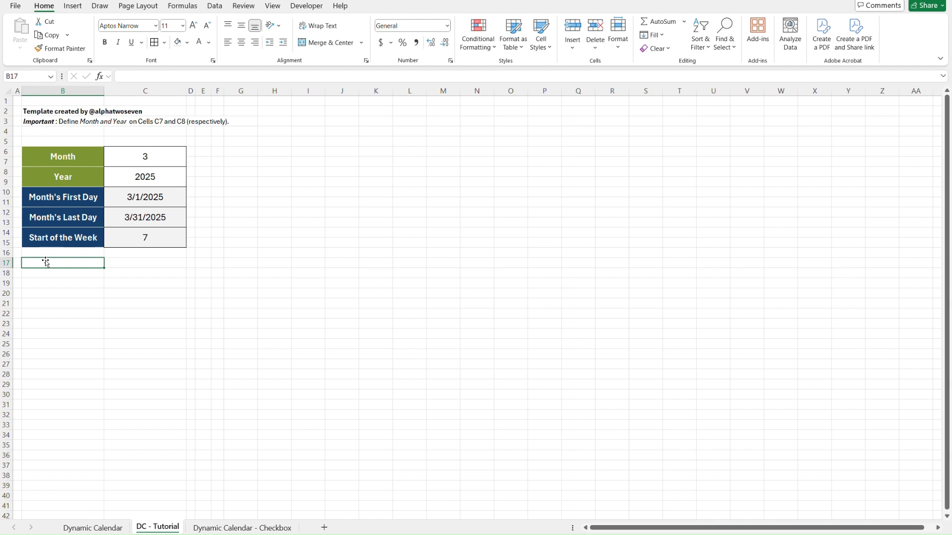
pyautogui.write('Date')
pyautogui.press('Tab')
pyautogui.write('Event')
pyautogui.press('Return')
# Try to transfer the Date and Event header cells from the Dynamic Calendar sheet to B17 with Paste Special.
pyautogui.click(46, 261)
pyautogui.hotkey('ctrl', 'pageup')
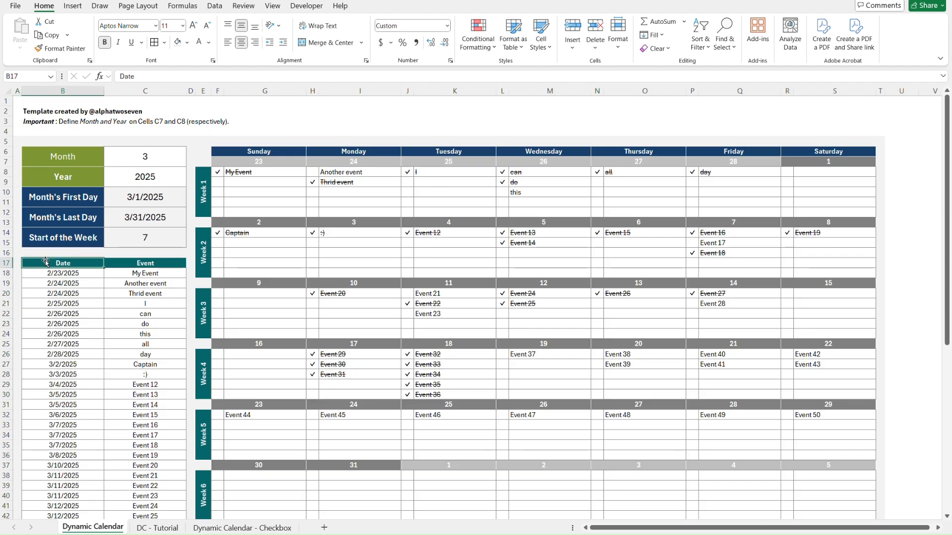
pyautogui.hotkey('shift', 'Right')
pyautogui.hotkey('ctrl', 'c')
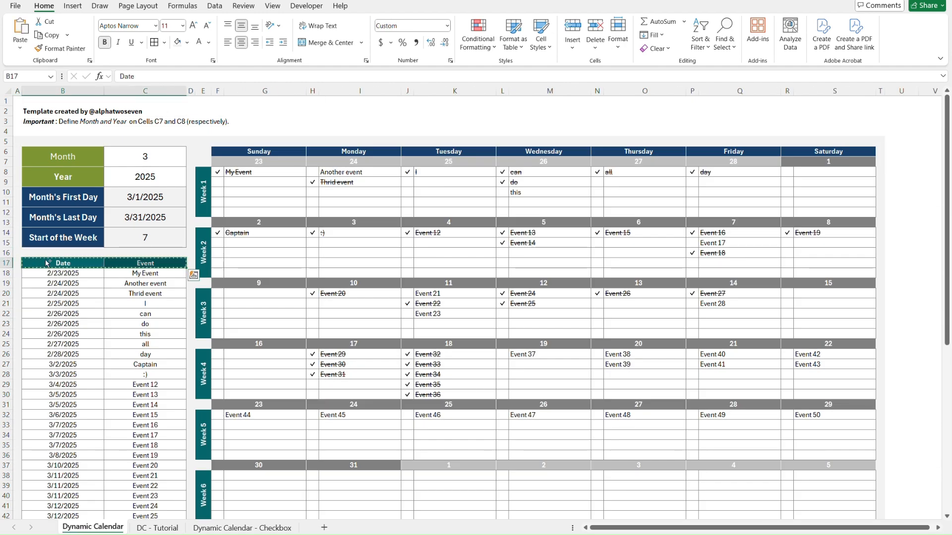
pyautogui.hotkey('ctrl', 'pagedown')
pyautogui.hotkey('ctrl', 'alt', 'v')
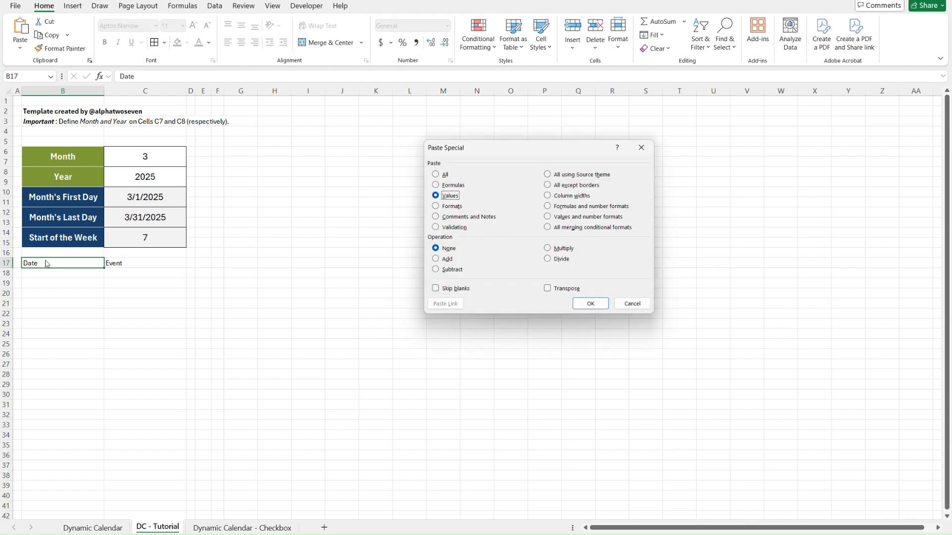
pyautogui.press('Return')
pyautogui.click(46, 274)
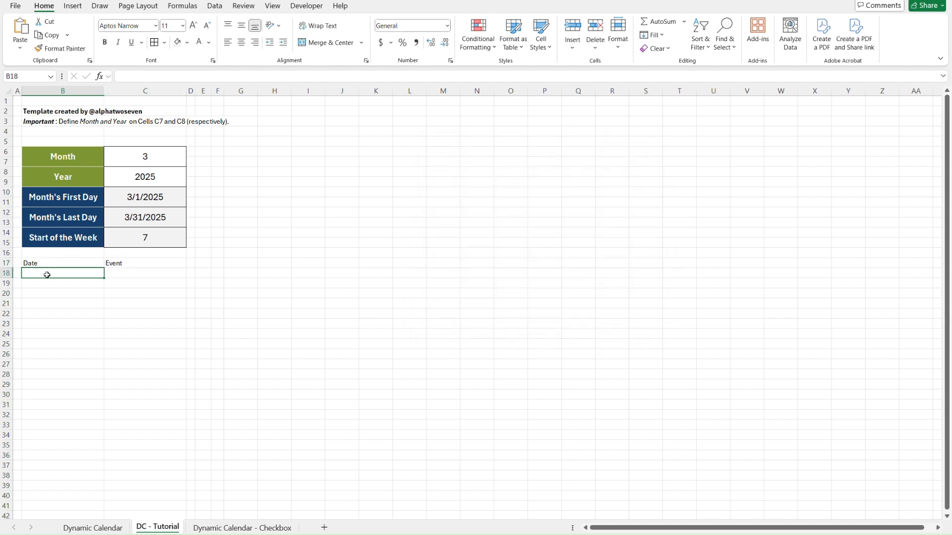
# Format the Date header in B17 with a dark teal fill and white, bold, centred text.
pyautogui.click(62, 264)
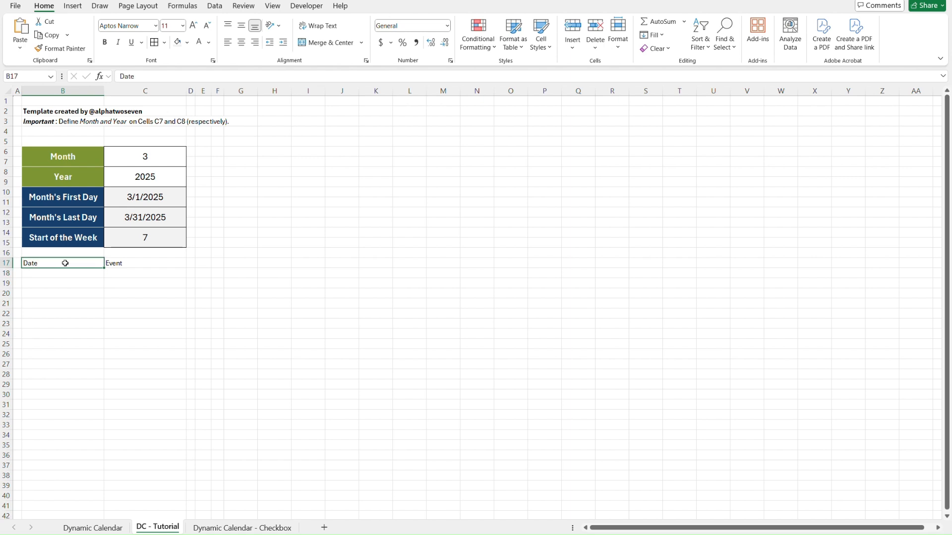
pyautogui.click(189, 43)
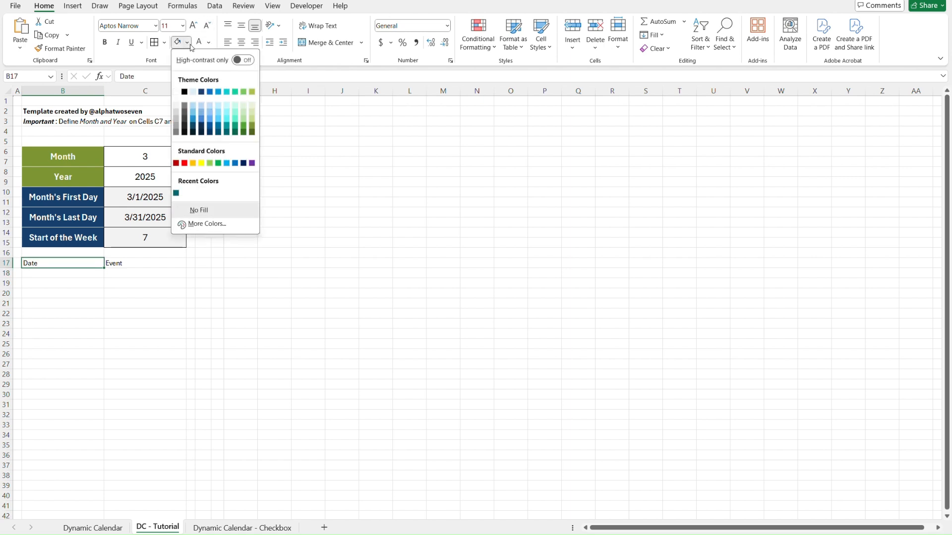
pyautogui.click(227, 129)
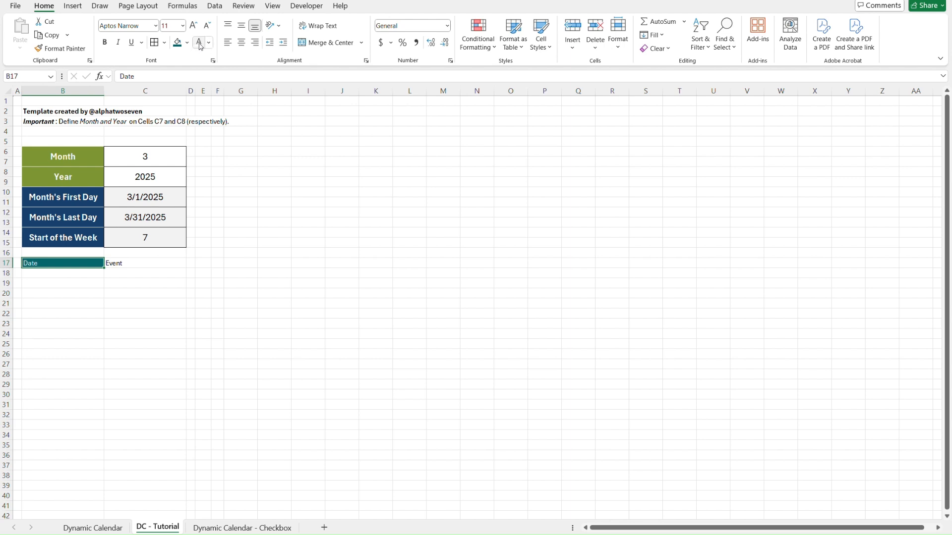
pyautogui.click(241, 43)
pyautogui.hotkey('ctrl', 'b')
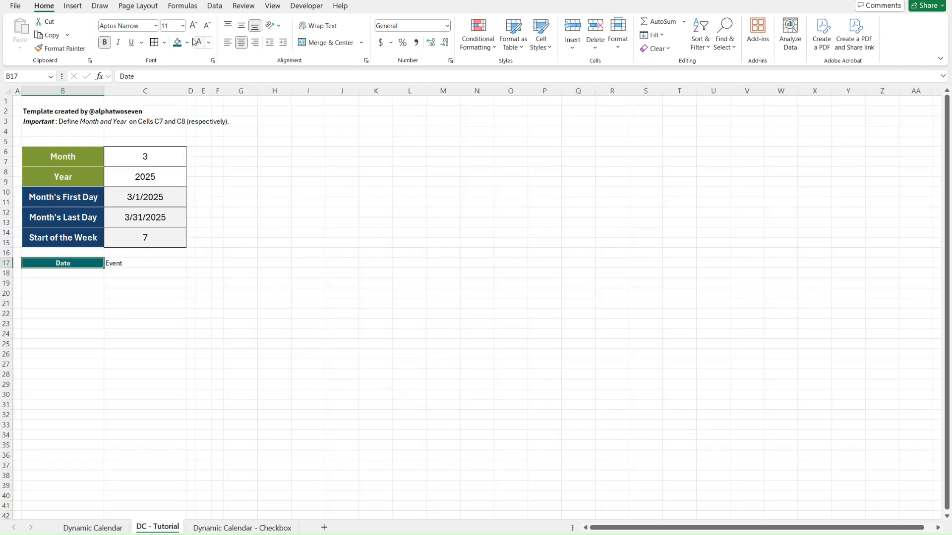
# Choose a border line colour for the Date header in B17 and copy that cell's formatting to the Event header in C17.
pyautogui.click(164, 42)
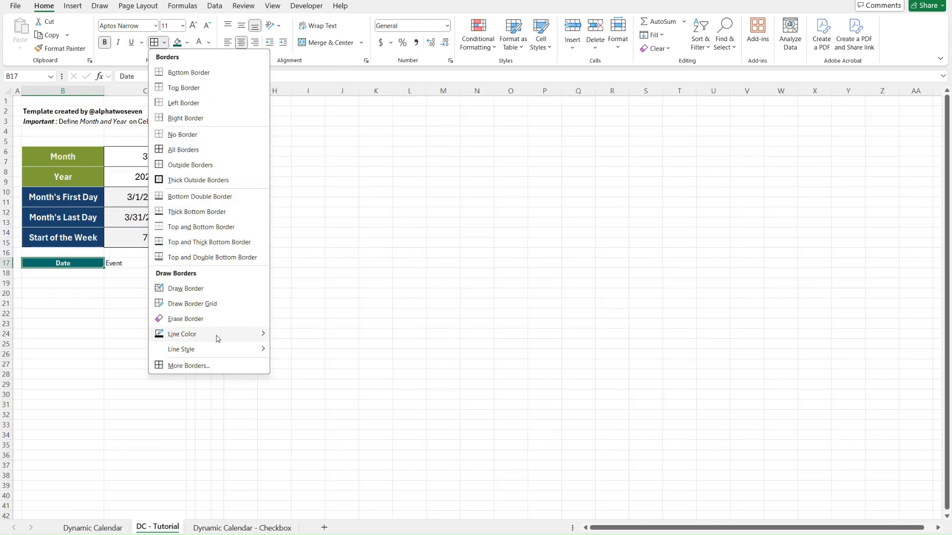
pyautogui.moveTo(218, 336)
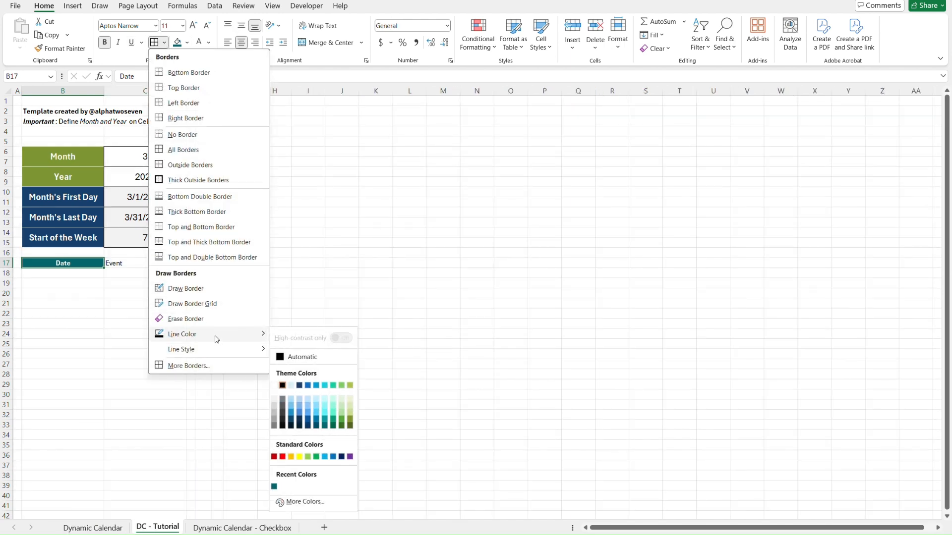
pyautogui.click(282, 386)
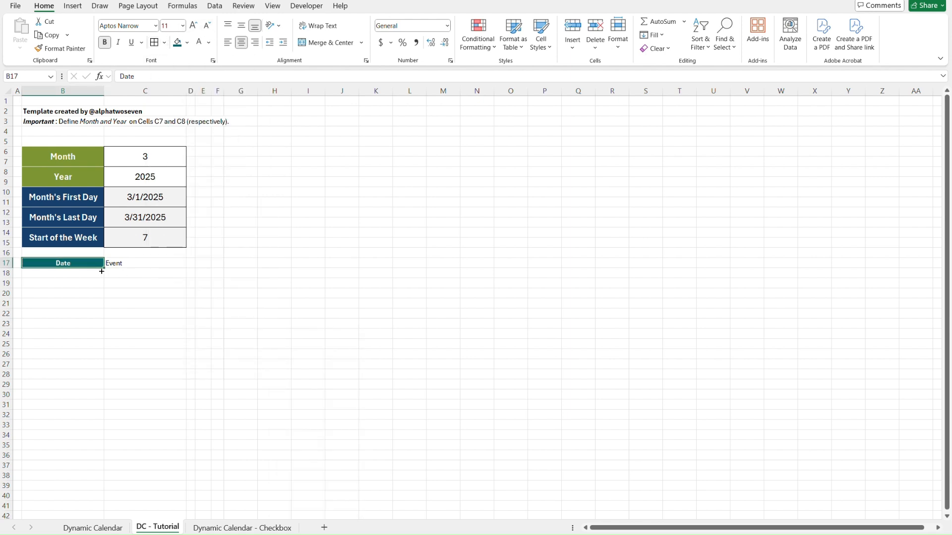
pyautogui.click(59, 52)
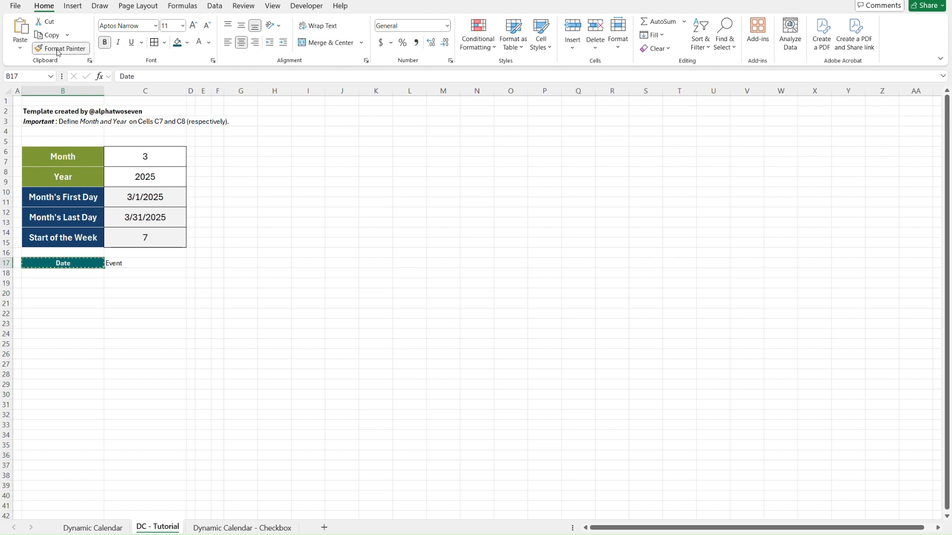
pyautogui.click(134, 263)
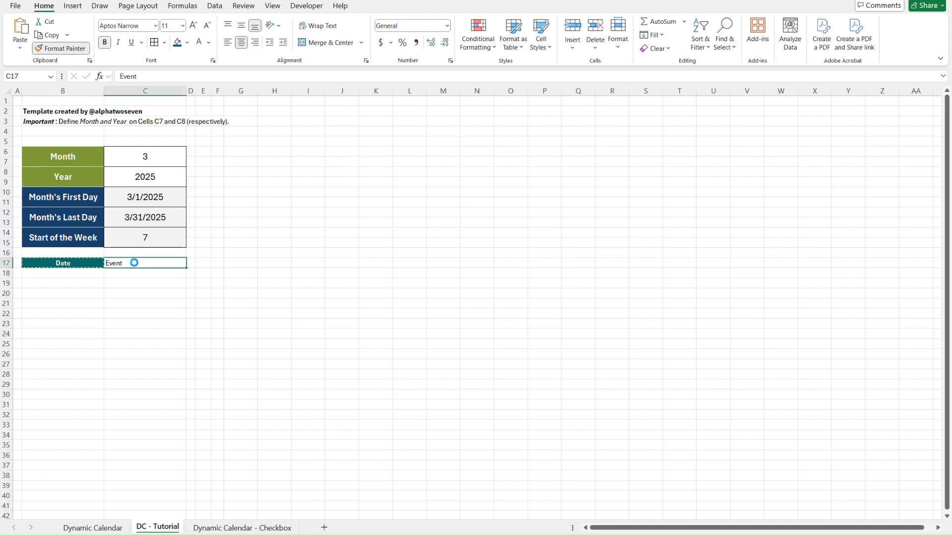
# Enter Event 1 as the first event in C18 and the formula =TODAY() as its date in B18.
pyautogui.click(85, 273)
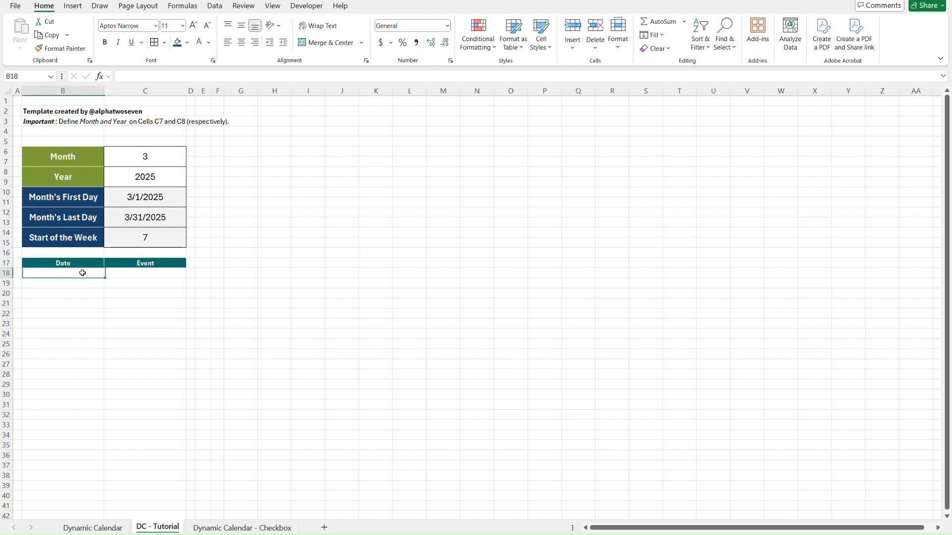
pyautogui.click(151, 275)
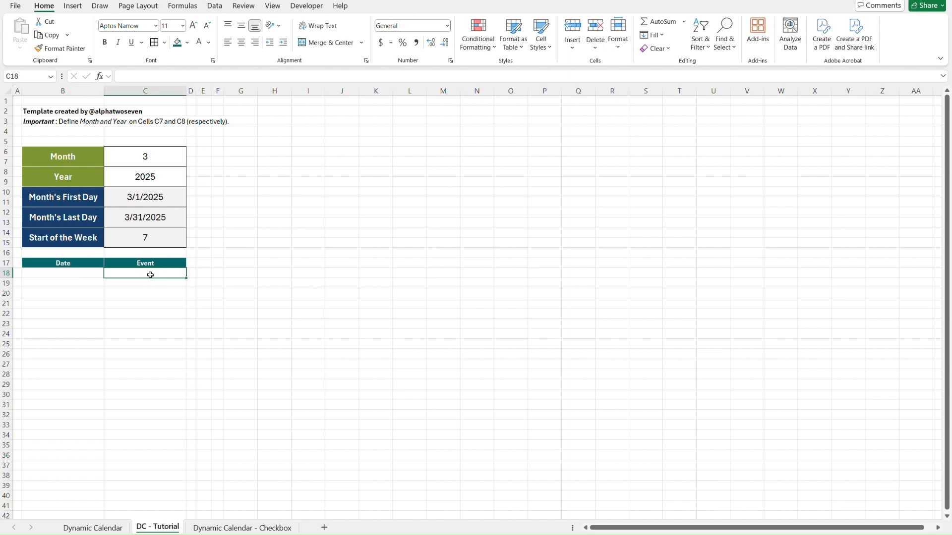
pyautogui.write('Event 1')
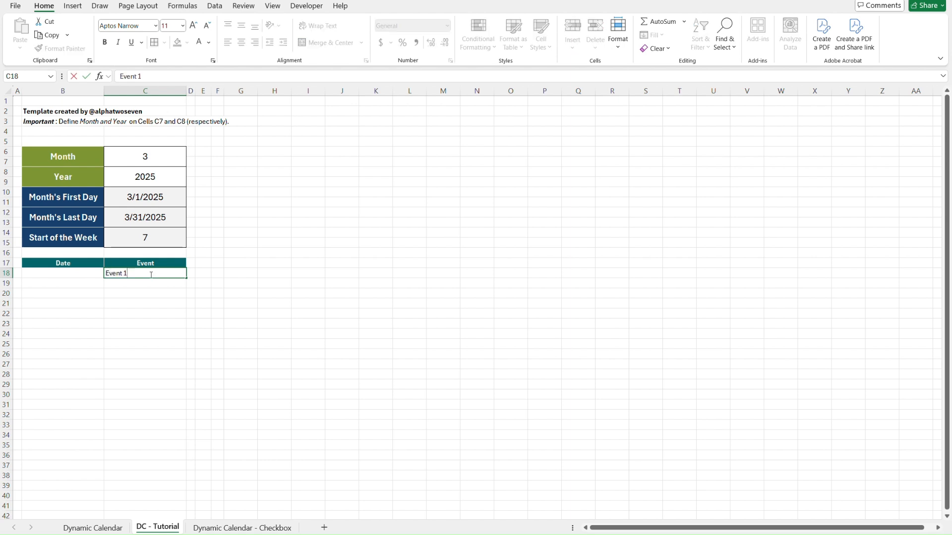
pyautogui.press('Return')
pyautogui.press('Up')
pyautogui.press('Left')
pyautogui.write('=TODAY(')
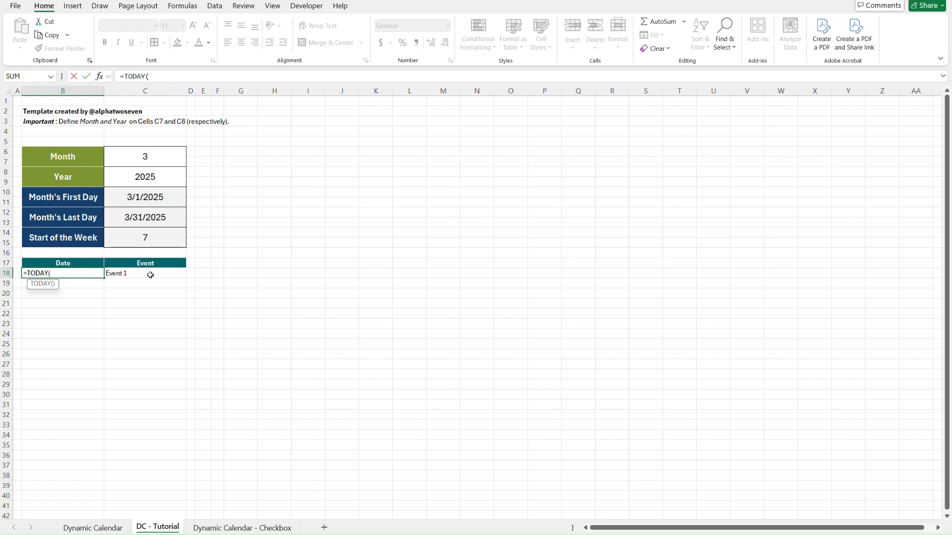
pyautogui.write(')')
pyautogui.press('Return')
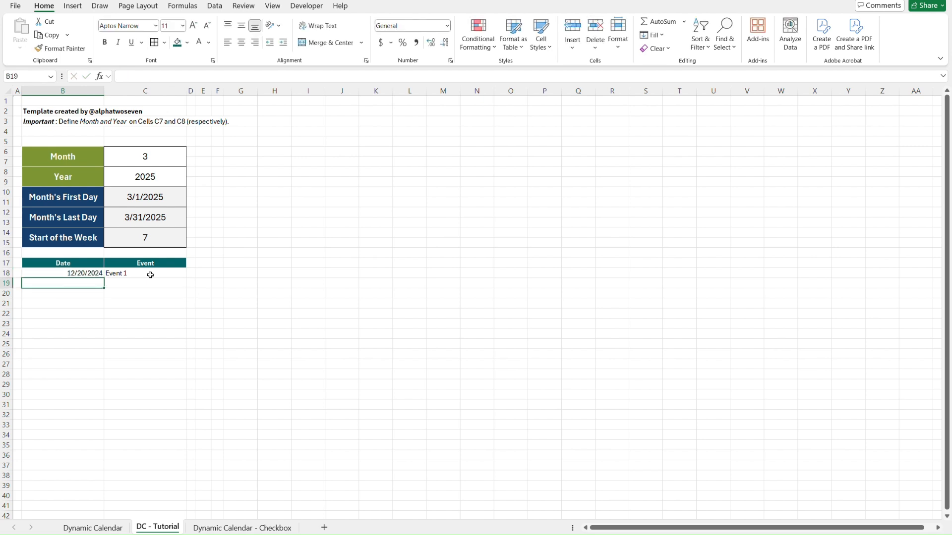
# Centre the contents of B18:C18, choose black as the border line colour and apply borders to both cells.
pyautogui.press('Up')
pyautogui.press('Right')
pyautogui.press('Left')
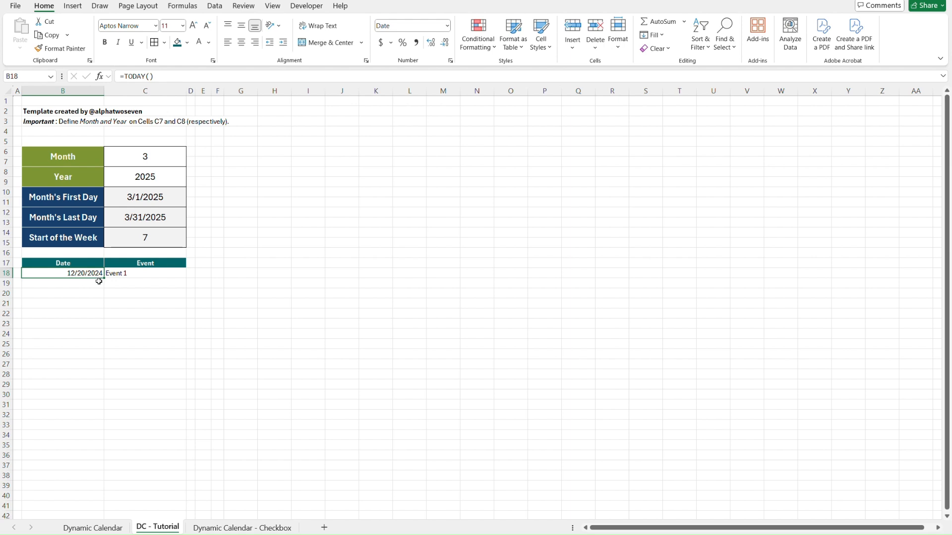
pyautogui.press('Right')
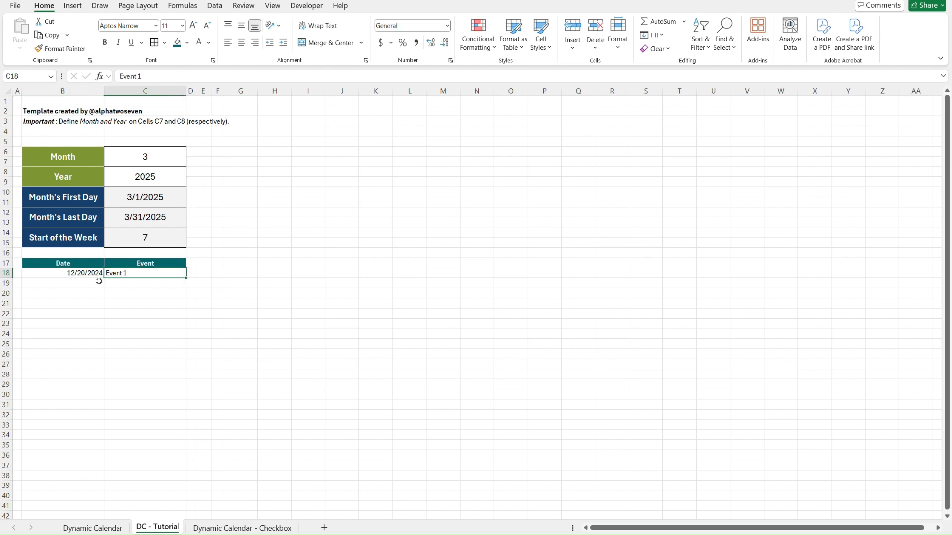
pyautogui.press('Left')
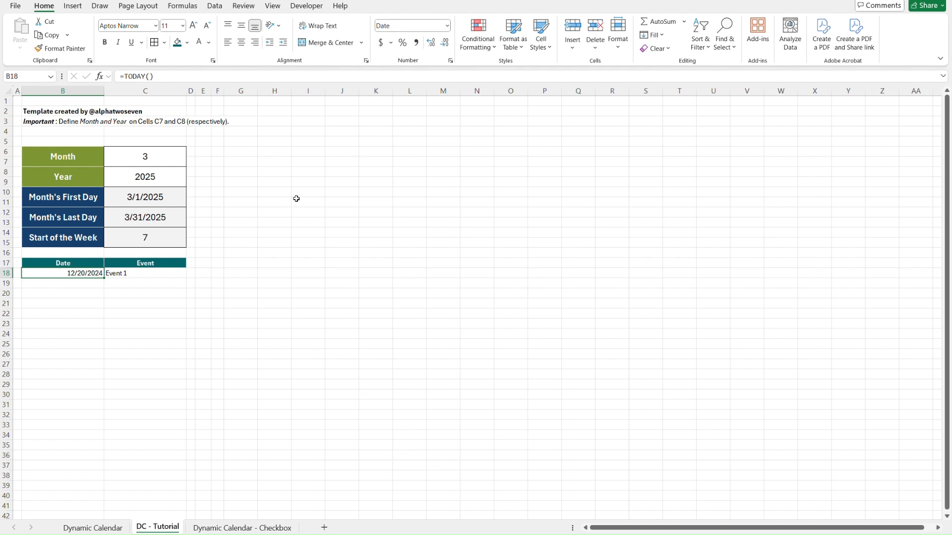
pyautogui.hotkey('ctrl', 'pageup')
pyautogui.hotkey('ctrl', 'pagedown')
pyautogui.hotkey('shift', 'Right')
pyautogui.click(246, 45)
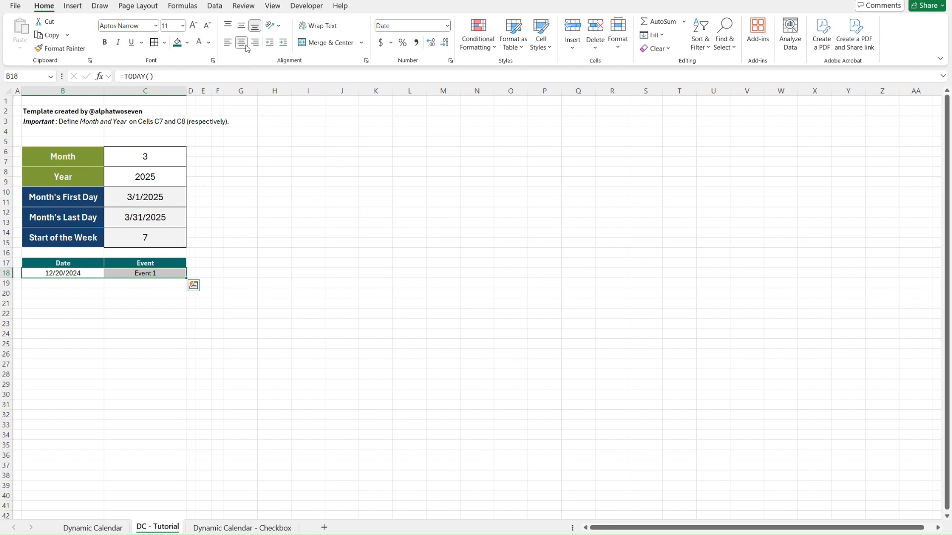
pyautogui.click(165, 43)
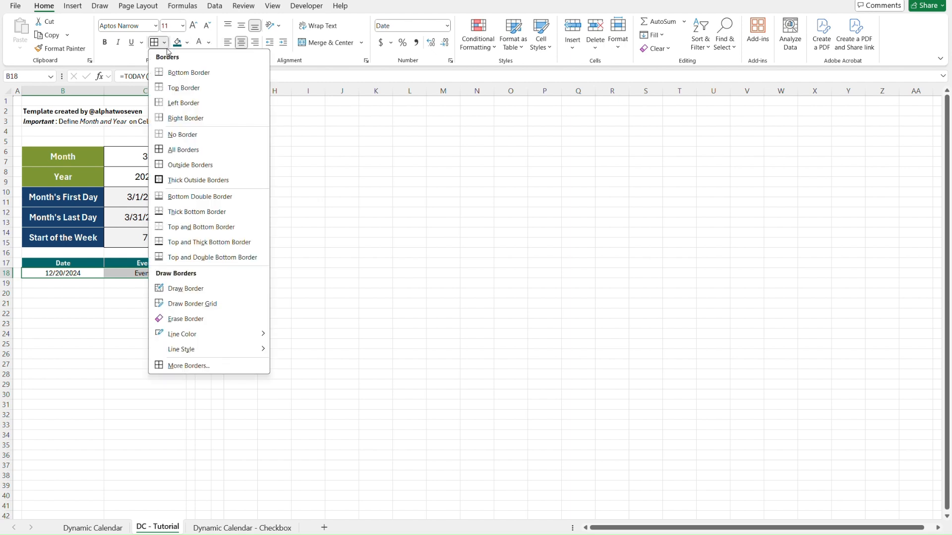
pyautogui.moveTo(197, 333)
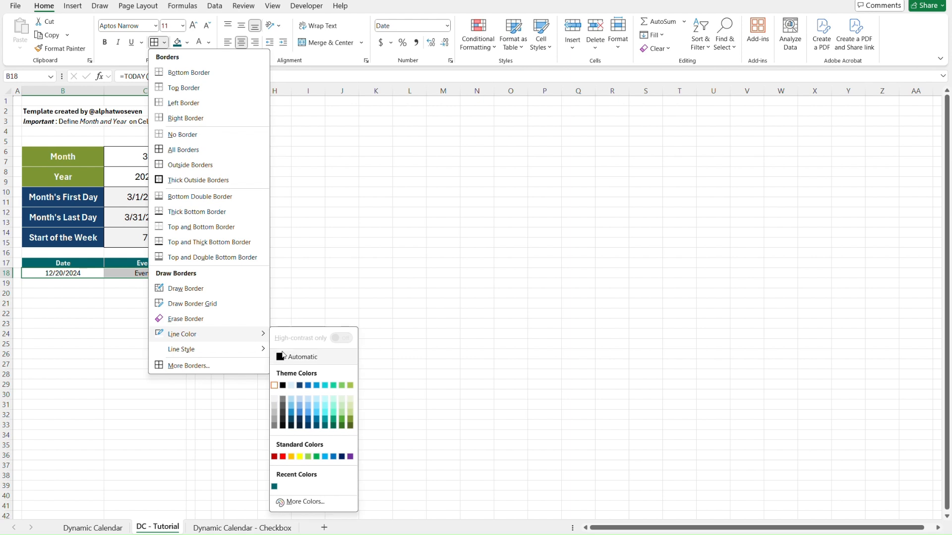
pyautogui.click(283, 385)
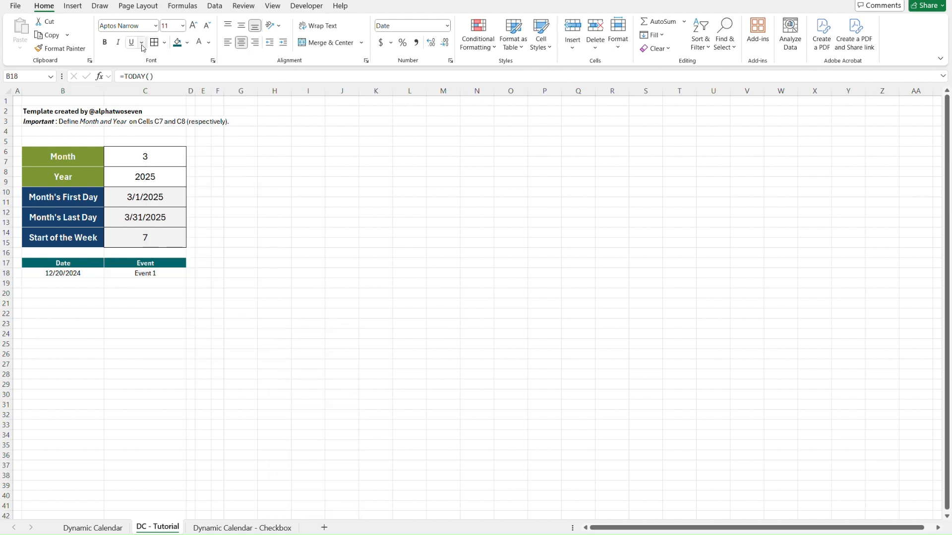
pyautogui.click(125, 303)
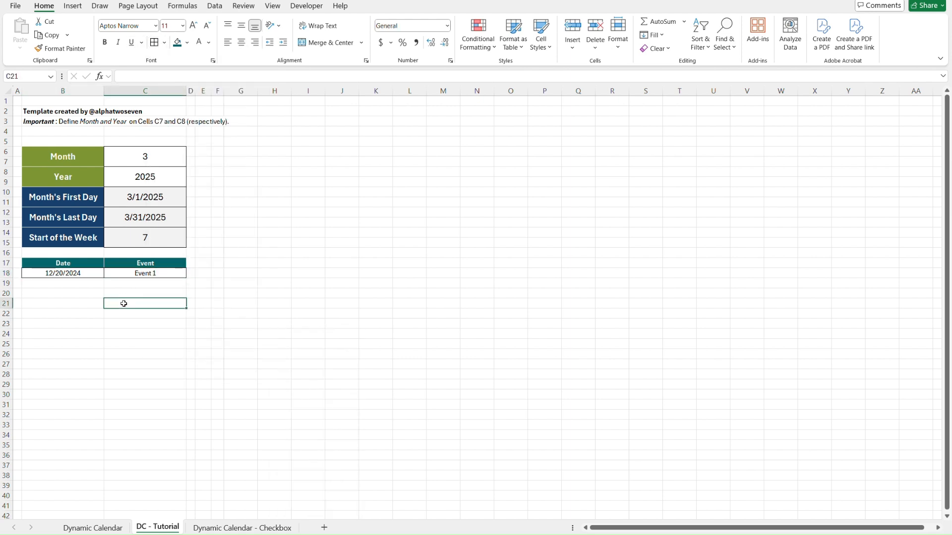
# Replace the event name in C18 with the formula ="Event "&ROW(C18)-17 to number events automatically.
pyautogui.press('Left')
pyautogui.press('Up')
pyautogui.press('Up')
pyautogui.press('Up')
pyautogui.press('Right')
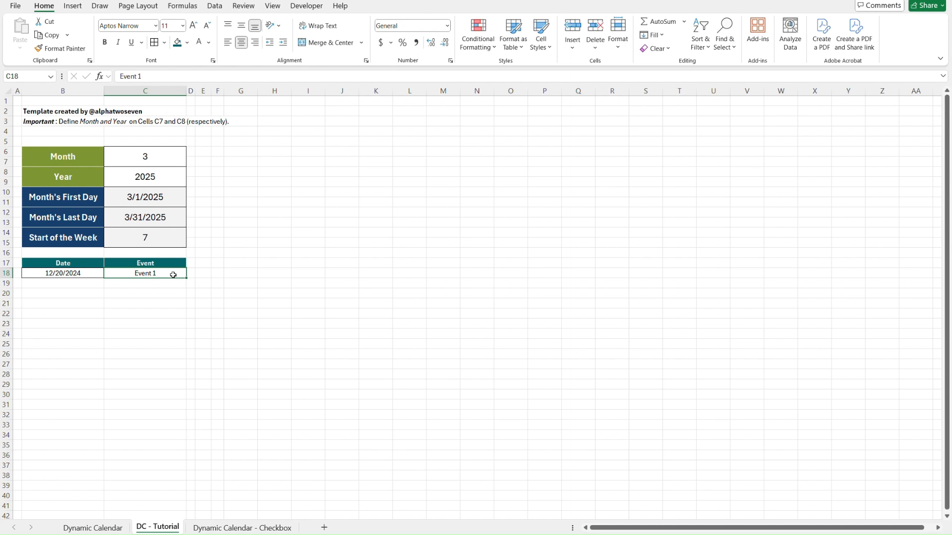
pyautogui.write('=')
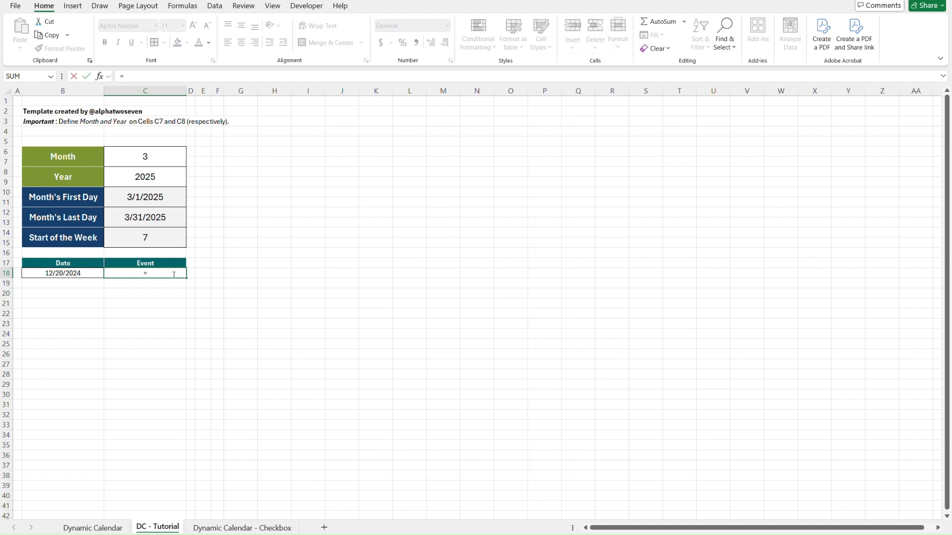
pyautogui.write('"Event "')
pyautogui.write('&')
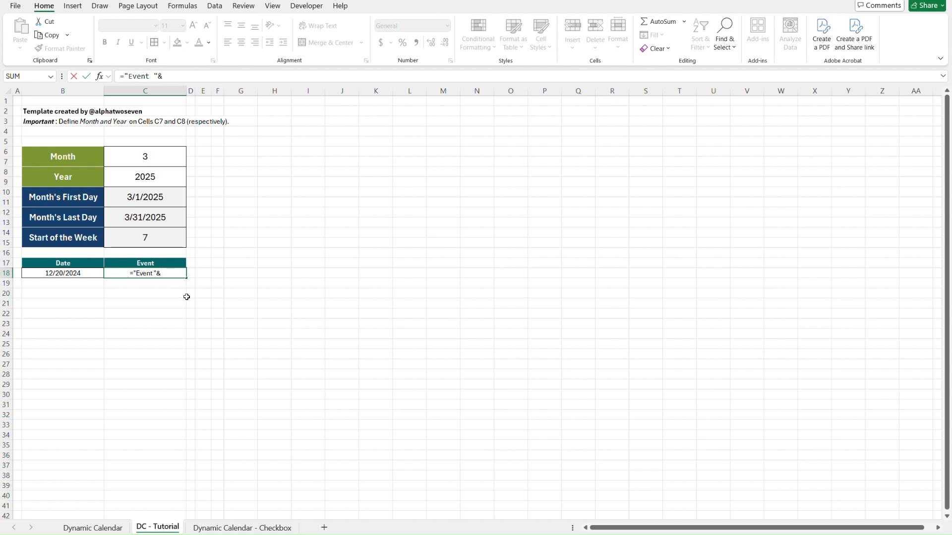
pyautogui.write('ROW(')
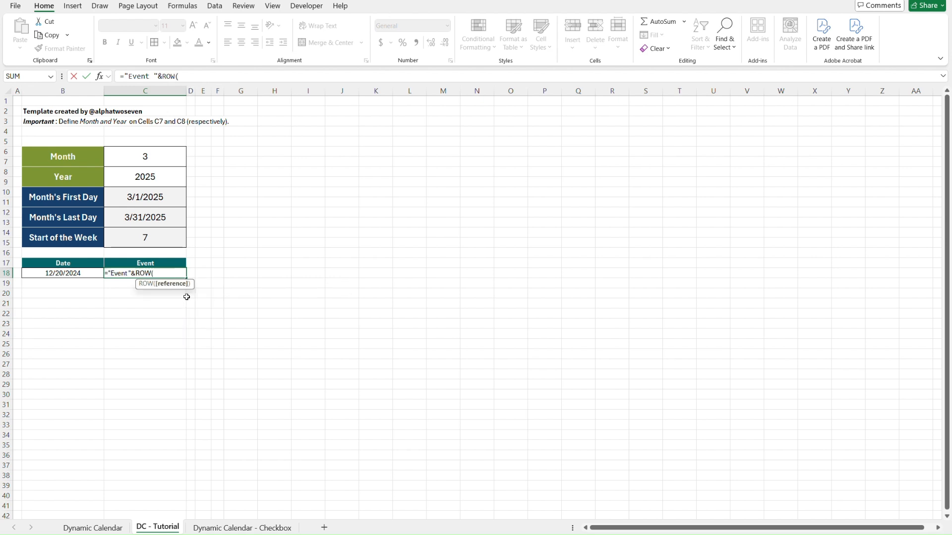
pyautogui.click(203, 273)
pyautogui.press('Left')
pyautogui.press('Left')
pyautogui.write(')')
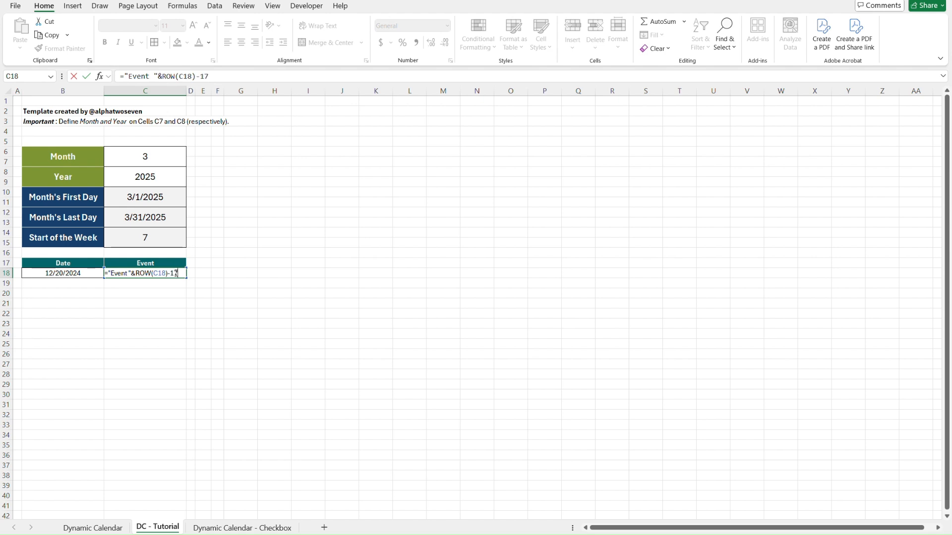
pyautogui.write('-17')
pyautogui.press('Return')
# Copy the date and event row B18:C18 down through row 67 to build a 50-row list.
pyautogui.moveTo(63, 274); pyautogui.dragTo(175, 273)
pyautogui.hotkey('ctrl', 'c')
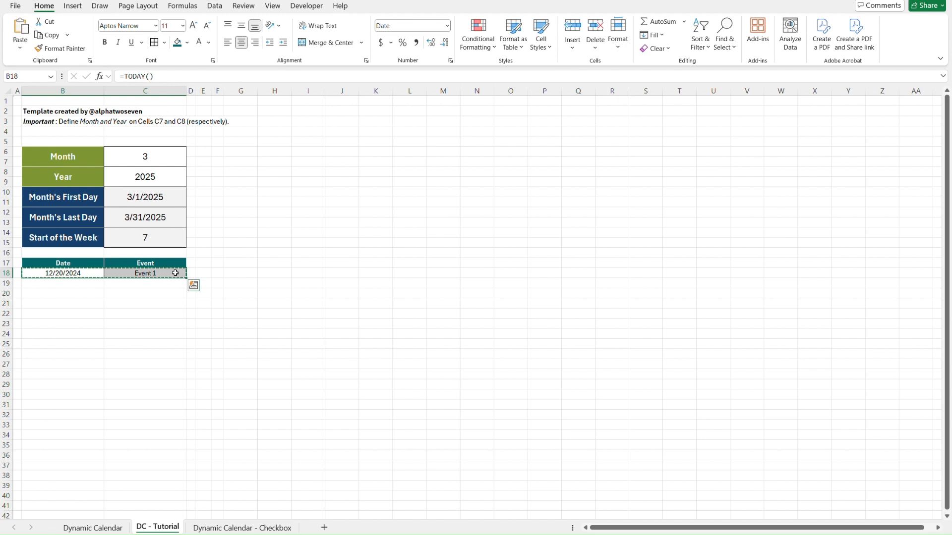
pyautogui.hotkey('shift', 'Down')
pyautogui.hotkey('shift', 'Down')
pyautogui.hotkey('shift', 'Down')
pyautogui.hotkey('shift', 'Down')
pyautogui.hotkey('shift', 'Down')
pyautogui.hotkey('shift', 'Down')
pyautogui.hotkey('shift', 'Down')
pyautogui.hotkey('shift', 'Down')
pyautogui.hotkey('shift', 'Down')
pyautogui.hotkey('shift', 'Down')
pyautogui.hotkey('shift', 'Down')
pyautogui.hotkey('shift', 'Down')
pyautogui.hotkey('shift', 'Down')
pyautogui.hotkey('shift', 'Down')
pyautogui.hotkey('shift', 'Down')
pyautogui.hotkey('shift', 'Down')
pyautogui.hotkey('shift', 'Down')
pyautogui.hotkey('shift', 'Down')
pyautogui.hotkey('shift', 'Down')
pyautogui.hotkey('shift', 'Down')
pyautogui.hotkey('shift', 'Down')
pyautogui.hotkey('shift', 'Down')
pyautogui.hotkey('shift', 'Down')
pyautogui.hotkey('shift', 'Down')
pyautogui.hotkey('shift', 'Down')
pyautogui.hotkey('shift', 'Down')
pyautogui.hotkey('shift', 'Down')
pyautogui.hotkey('shift', 'Down')
pyautogui.hotkey('shift', 'Down')
pyautogui.hotkey('shift', 'Down')
pyautogui.hotkey('shift', 'Down')
pyautogui.hotkey('shift', 'Down')
pyautogui.hotkey('shift', 'Down')
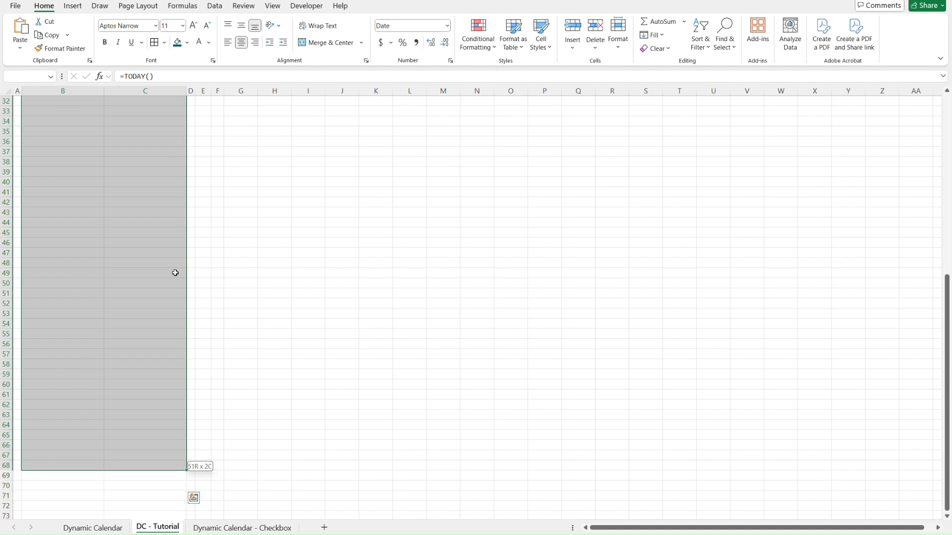
pyautogui.hotkey('shift', 'Up')
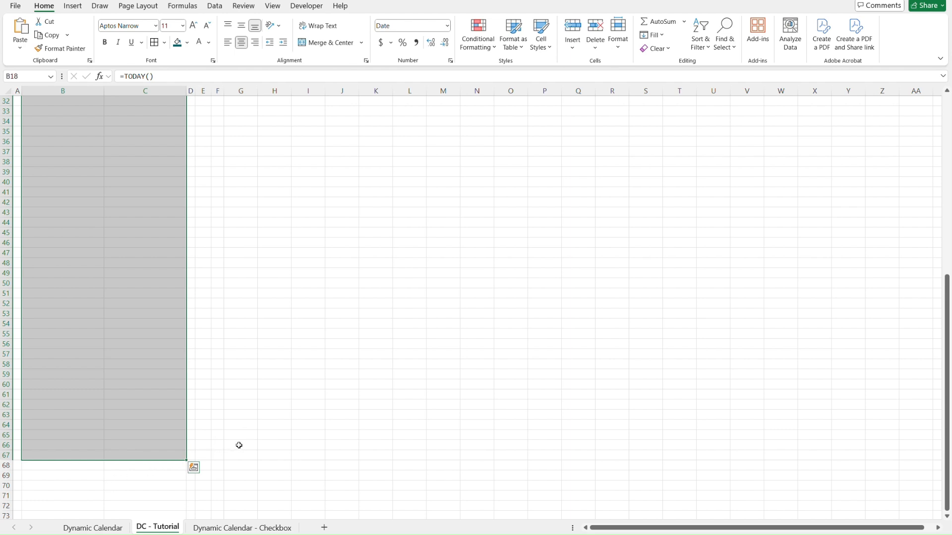
pyautogui.scroll(10, 239, 445)
pyautogui.hotkey('ctrl', 'c')
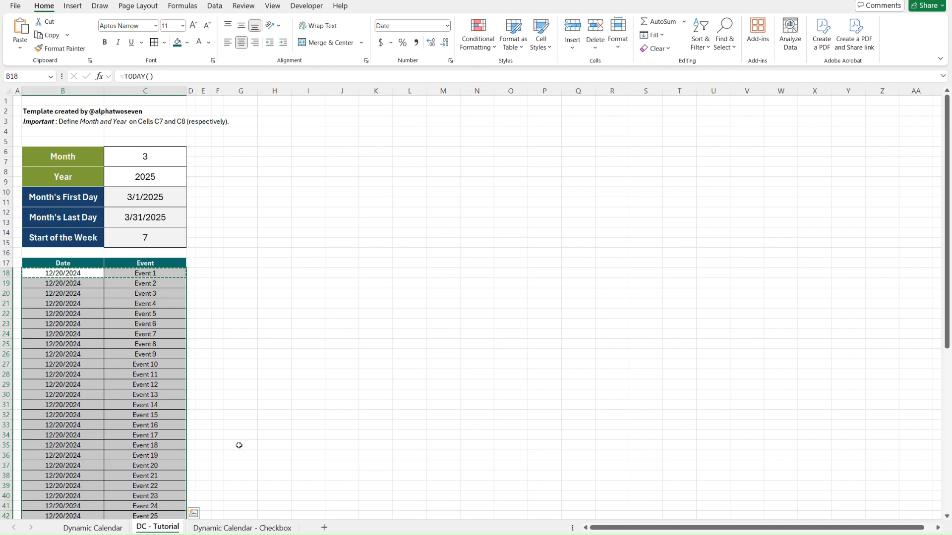
pyautogui.click(88, 262)
pyautogui.press('Escape')
# Link the first list date in B18 to the Month's First Day value with =C10.
pyautogui.scroll(-6, 91, 307)
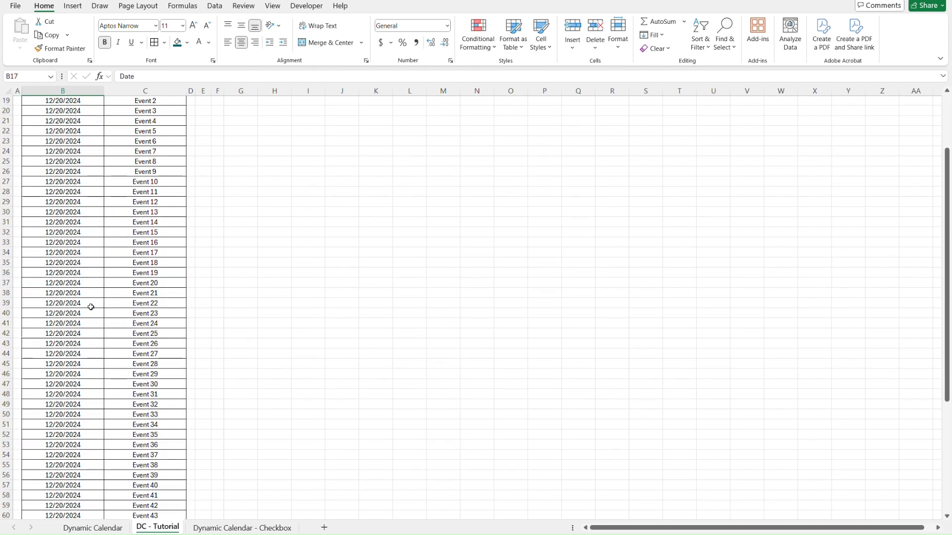
pyautogui.scroll(-5, 180, 184)
pyautogui.scroll(10, 181, 184)
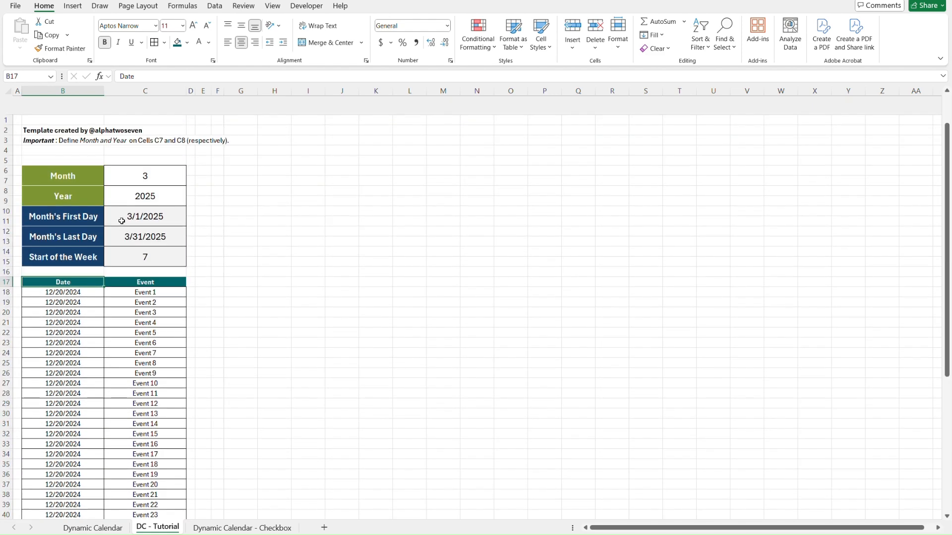
pyautogui.press('Down')
pyautogui.write('=')
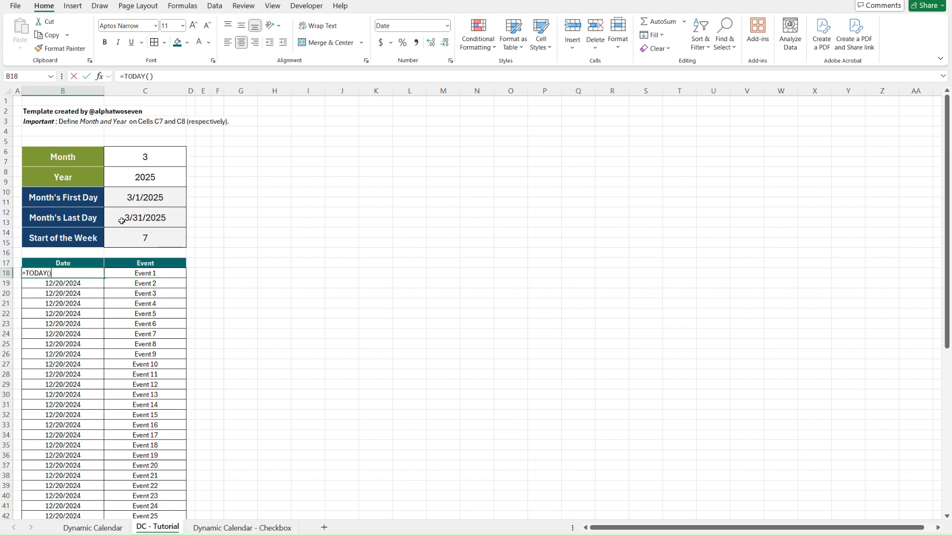
pyautogui.click(177, 199)
pyautogui.press('Return')
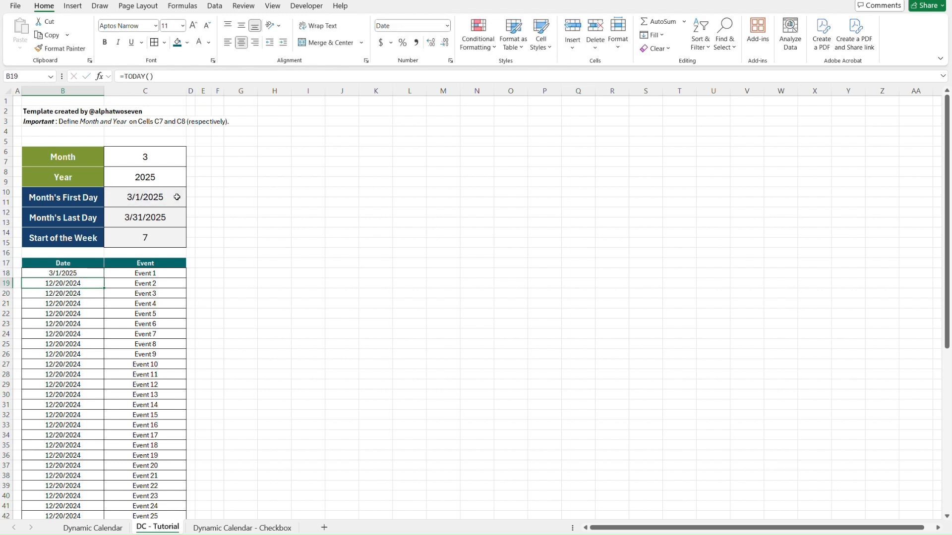
# Enter =B18+1 in B19 and fill the formula down through B67 to produce consecutive dates.
pyautogui.write('=')
pyautogui.press('Up')
pyautogui.write('+1')
pyautogui.press('Return')
pyautogui.press('Up')
pyautogui.hotkey('ctrl', 'shift', 'Down')
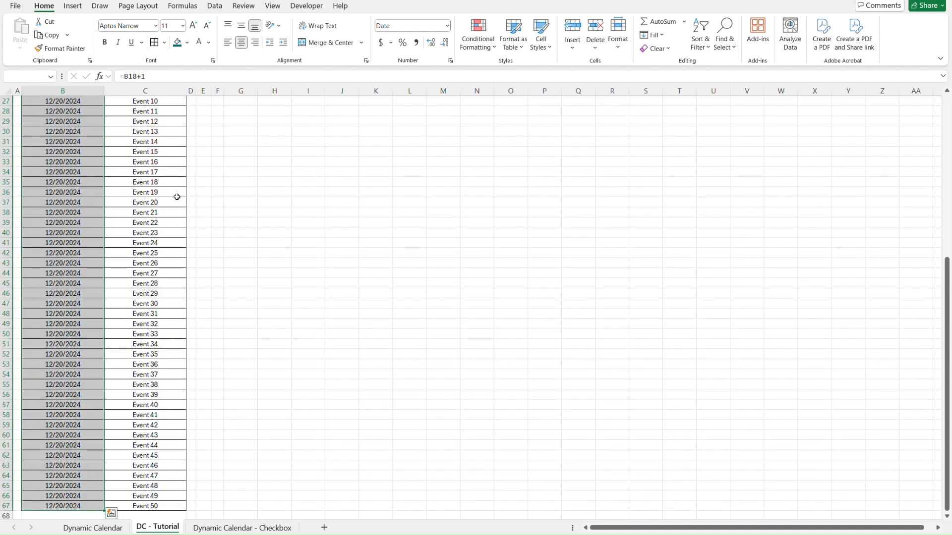
pyautogui.hotkey('ctrl', 'd')
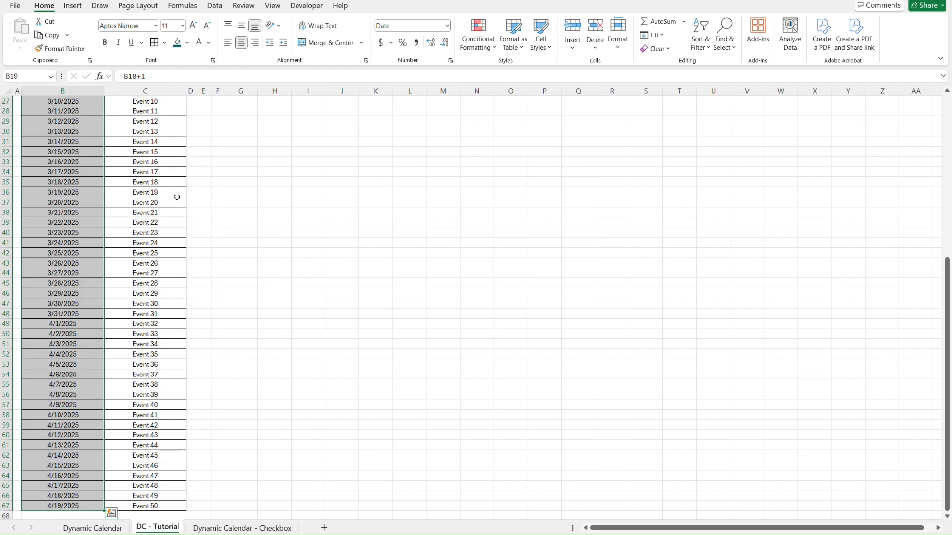
# Examine the filled Date and Event list from its first row down to row 67.
pyautogui.press('Up')
pyautogui.press('Down')
pyautogui.press('Down')
pyautogui.press('Down')
pyautogui.press('Down')
pyautogui.press('Down')
pyautogui.press('Down')
pyautogui.press('Down')
pyautogui.press('Down')
pyautogui.press('Down')
pyautogui.press('Down')
pyautogui.press('Down')
pyautogui.press('Down')
pyautogui.hotkey('ctrl', 'Down')
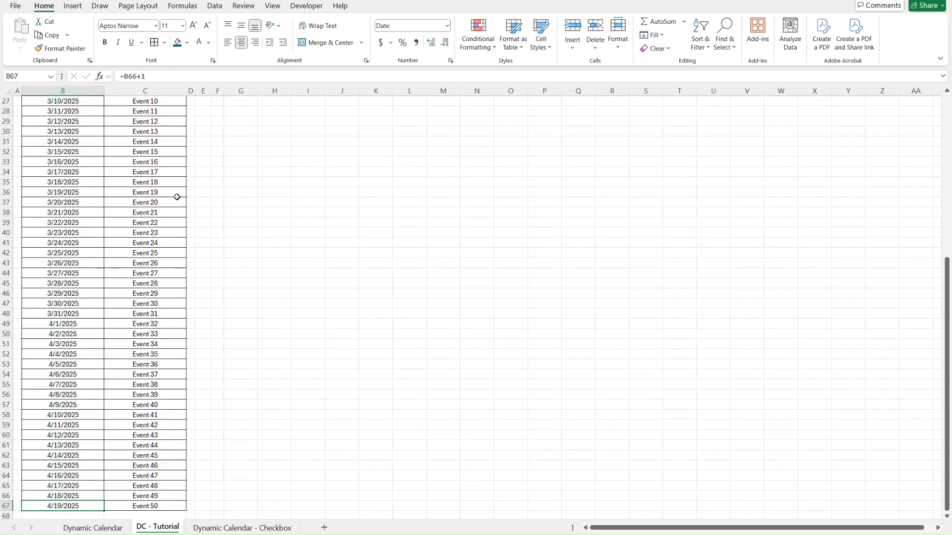
pyautogui.press('Up')
pyautogui.press('Up')
pyautogui.press('Up')
pyautogui.press('Up')
pyautogui.press('Up')
pyautogui.press('Up')
pyautogui.press('Up')
pyautogui.press('Up')
pyautogui.press('Up')
pyautogui.press('Up')
pyautogui.press('Up')
pyautogui.press('Up')
pyautogui.press('Up')
pyautogui.press('Up')
pyautogui.press('Up')
pyautogui.press('Right')
pyautogui.press('Up')
pyautogui.press('Up')
pyautogui.press('Up')
pyautogui.press('Up')
pyautogui.press('Up')
pyautogui.press('Up')
pyautogui.press('Up')
pyautogui.press('Up')
pyautogui.press('Up')
pyautogui.press('Up')
pyautogui.press('Up')
pyautogui.press('Left')
pyautogui.hotkey('ctrl', 'Up')
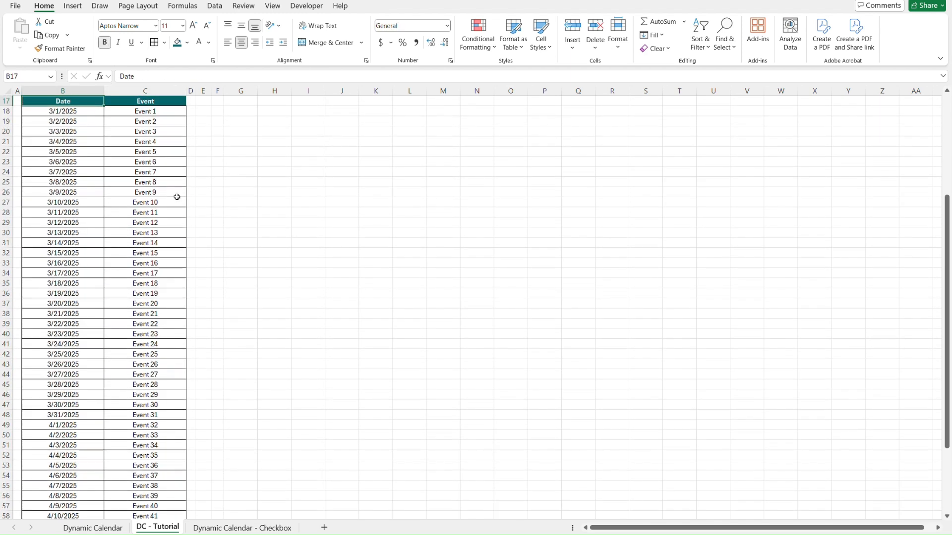
pyautogui.press('Down')
pyautogui.hotkey('ctrl', 'shift', 'Down')
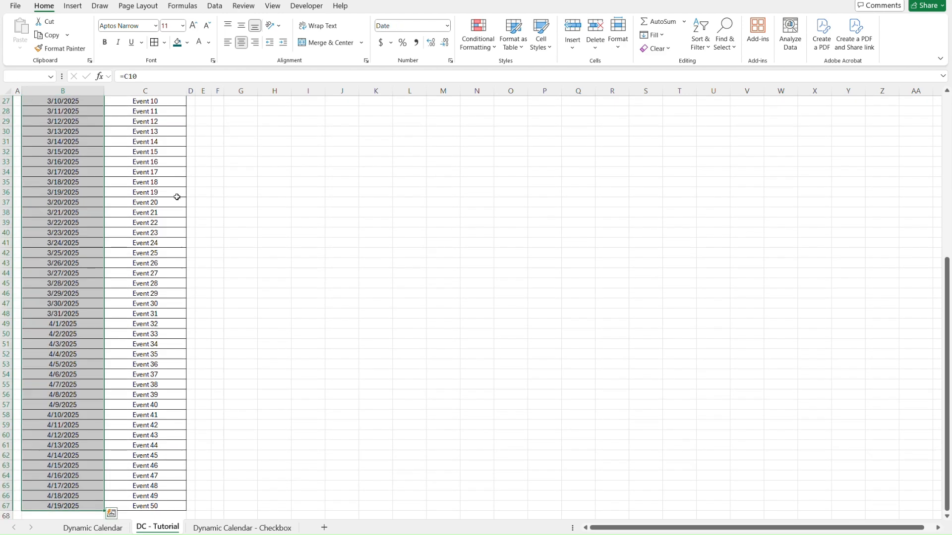
pyautogui.hotkey('ctrl', 'Up')
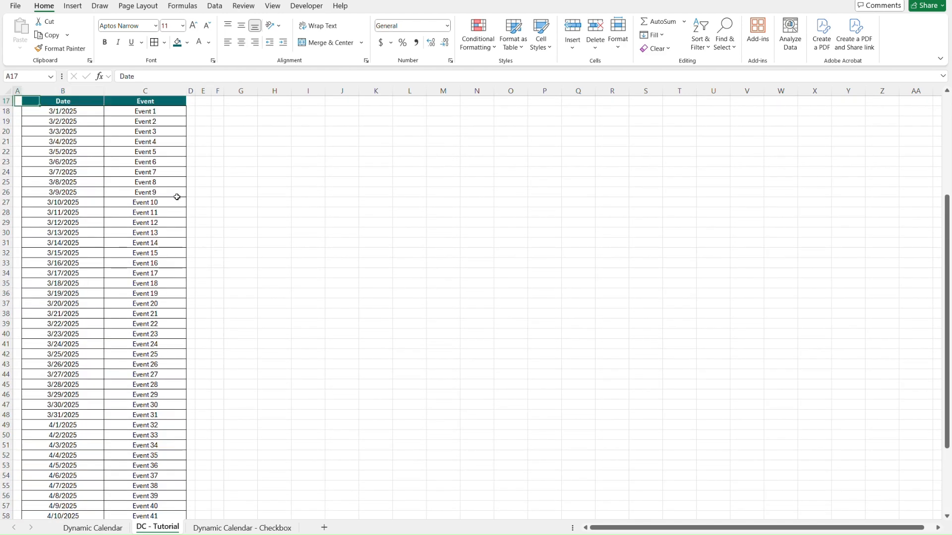
# Select E6 on the tutorial sheet and view the Dynamic Calendar sheet's calendar grid for reference.
pyautogui.hotkey('ctrl', 'Home')
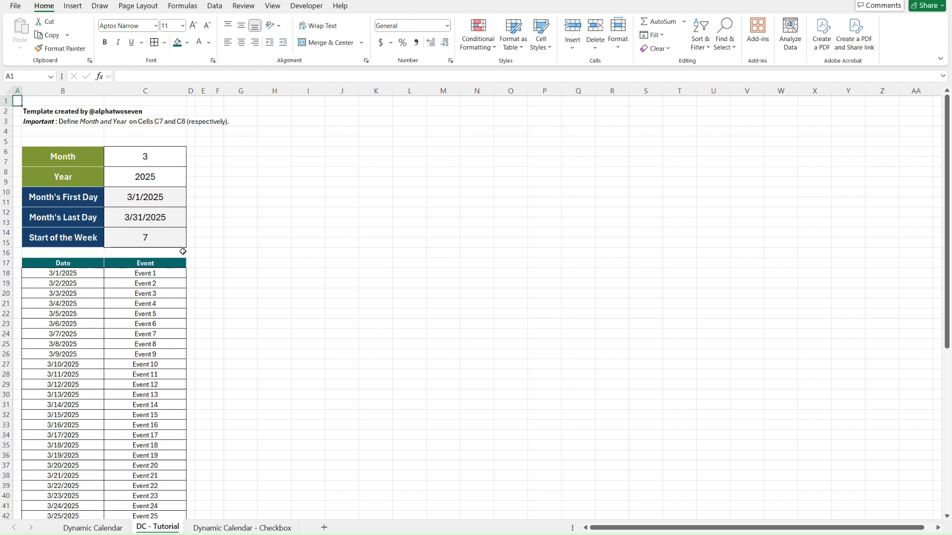
pyautogui.click(204, 150)
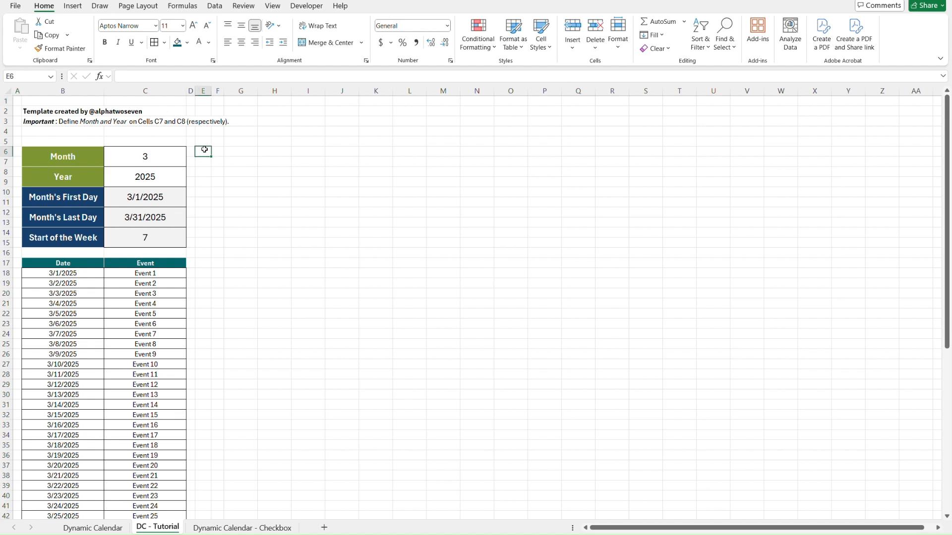
pyautogui.hotkey('ctrl', 'pageup')
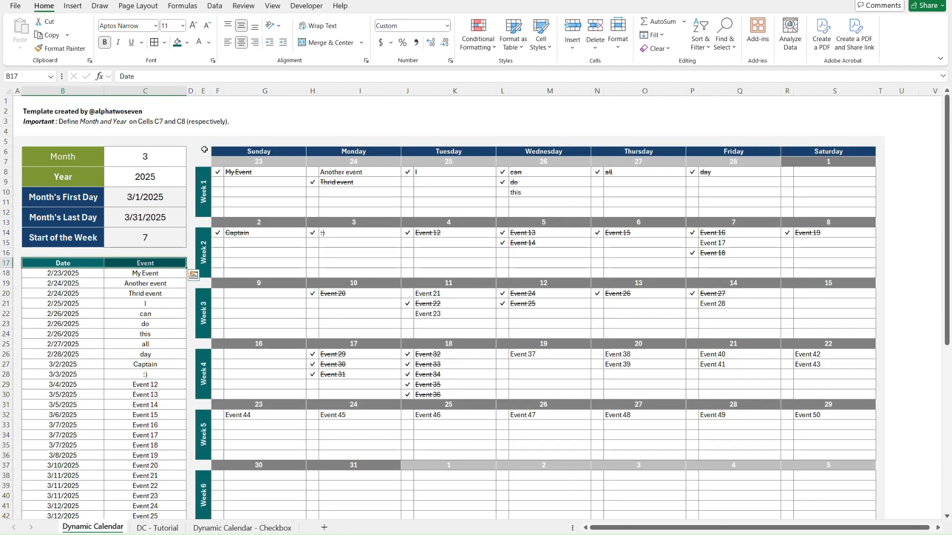
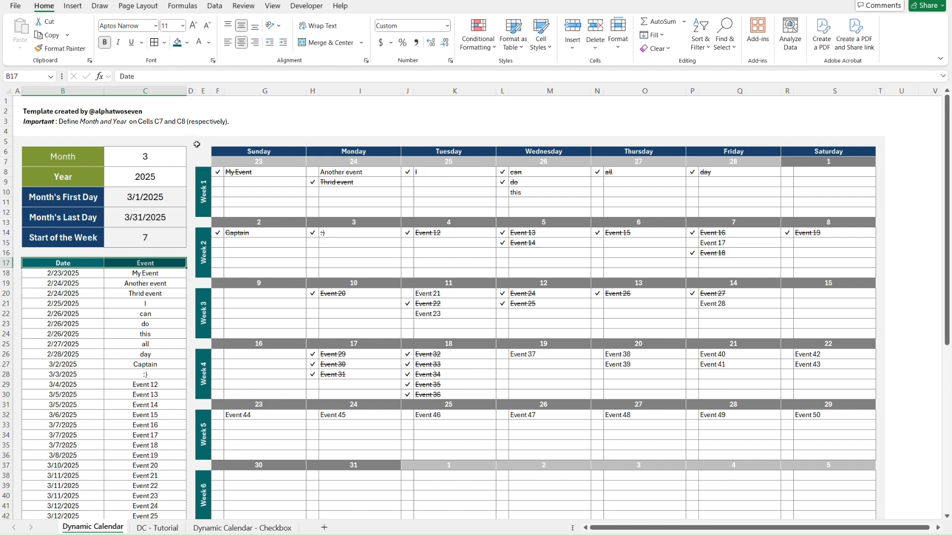
# Enter the weekday heading Sunday in F6 of the DC - Tutorial sheet, following the Dynamic Calendar sheet's grid layout.
pyautogui.click(198, 162)
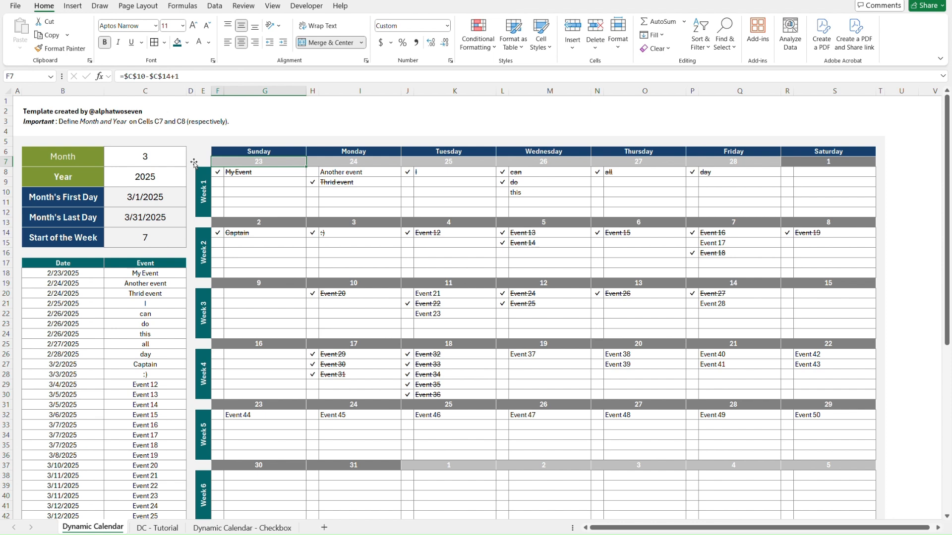
pyautogui.press('Right')
pyautogui.press('Left')
pyautogui.press('Up')
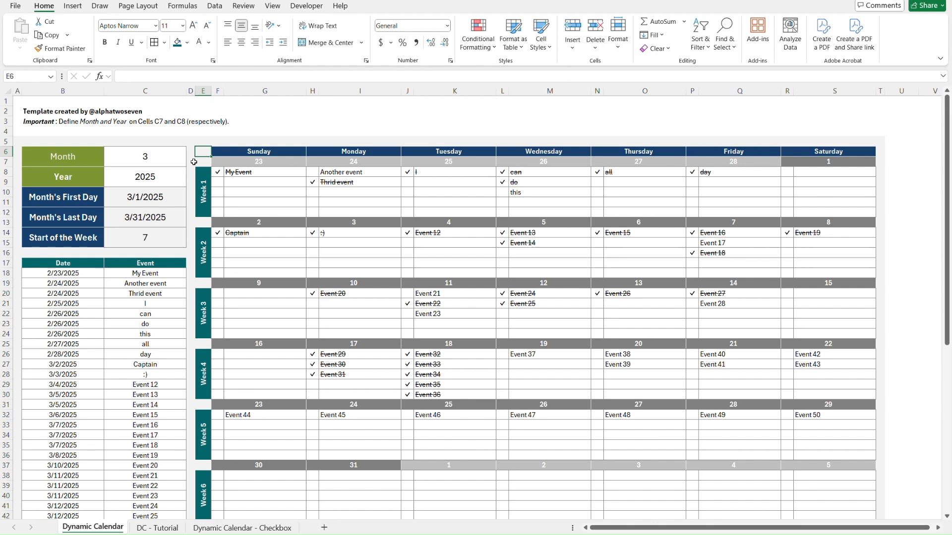
pyautogui.hotkey('ctrl', 'pagedown')
pyautogui.press('Right')
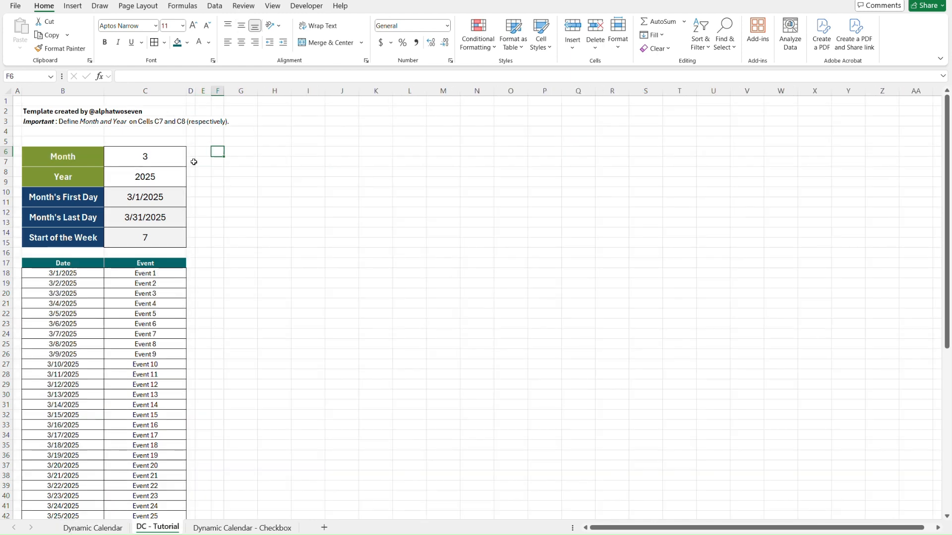
pyautogui.write('Sunday')
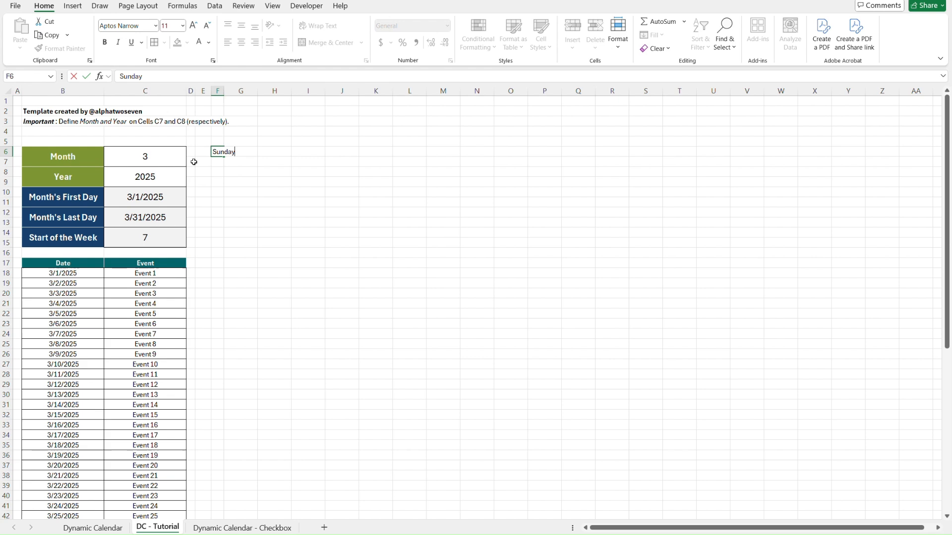
pyautogui.press('Return')
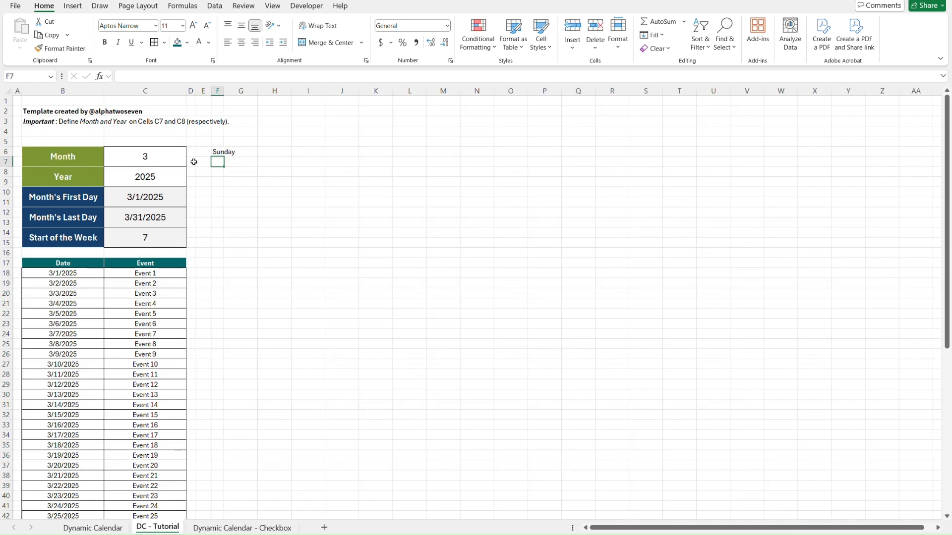
# Link F7 to the Month's First Day value with =C10.
pyautogui.write('=')
pyautogui.press('Down')
pyautogui.press('Down')
pyautogui.press('Left')
pyautogui.press('Left')
pyautogui.press('Left')
pyautogui.press('Down')
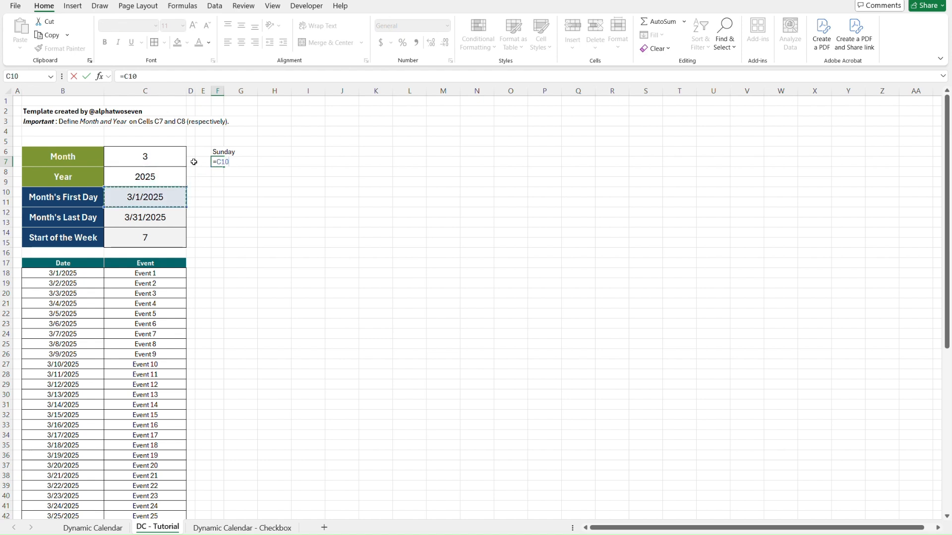
pyautogui.press('Return')
# Replace the text in F6 with the formula =F7 so the heading takes its date from the cell below.
pyautogui.press('Left')
pyautogui.press('Left')
pyautogui.press('Left')
pyautogui.press('Up')
pyautogui.press('Up')
pyautogui.press('Right')
pyautogui.press('Right')
pyautogui.press('Down')
pyautogui.press('Right')
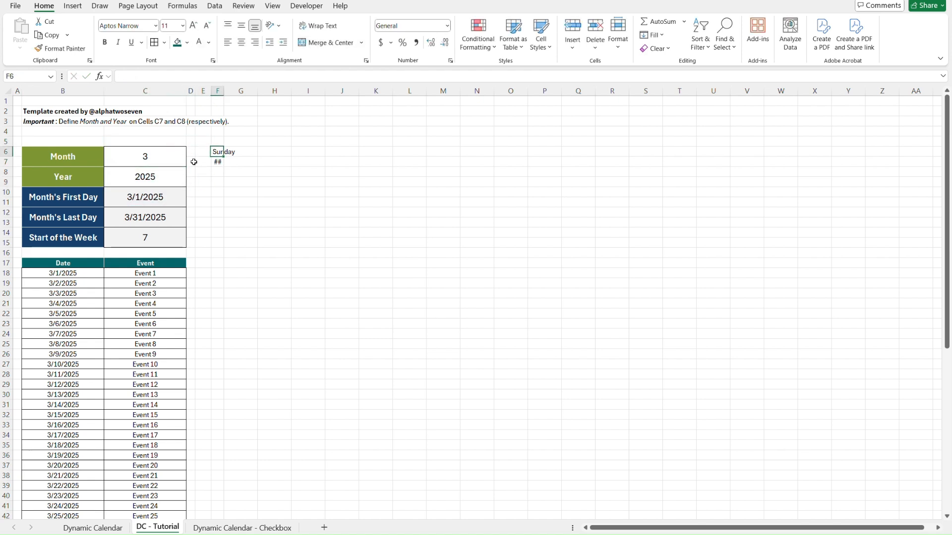
pyautogui.write('=')
pyautogui.press('Down')
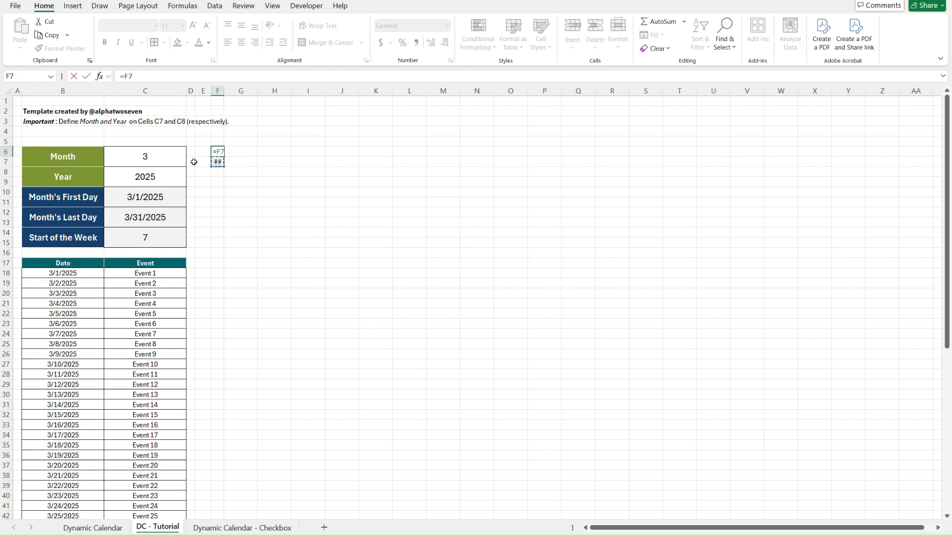
pyautogui.press('Return')
pyautogui.press('Up')
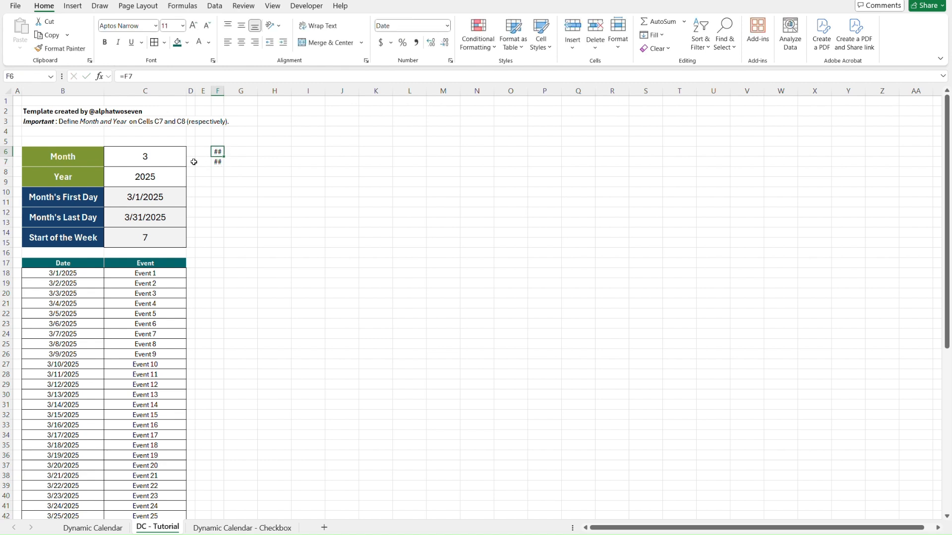
# Merge and center F6:G6 and, separately, F7:G7.
pyautogui.hotkey('shift', 'Right')
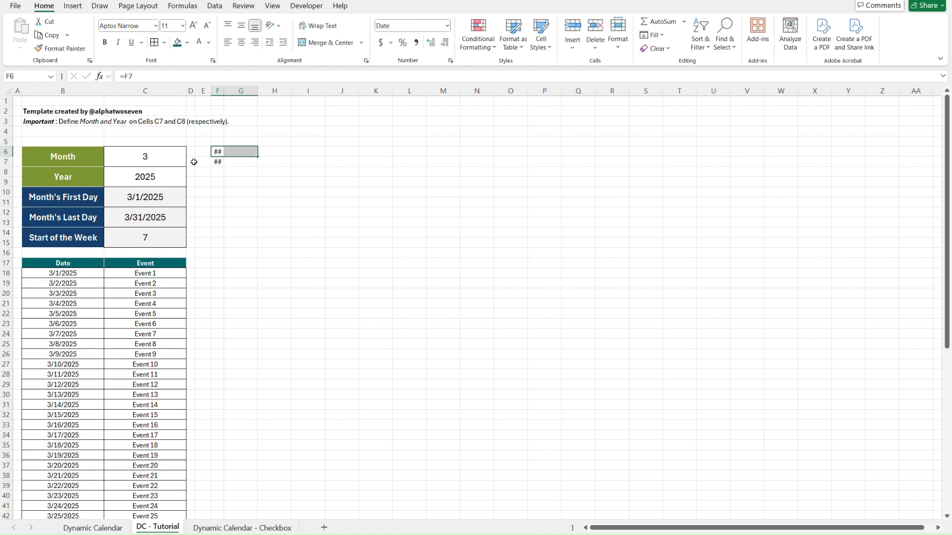
pyautogui.click(330, 43)
pyautogui.press('Down')
pyautogui.hotkey('shift', 'Right')
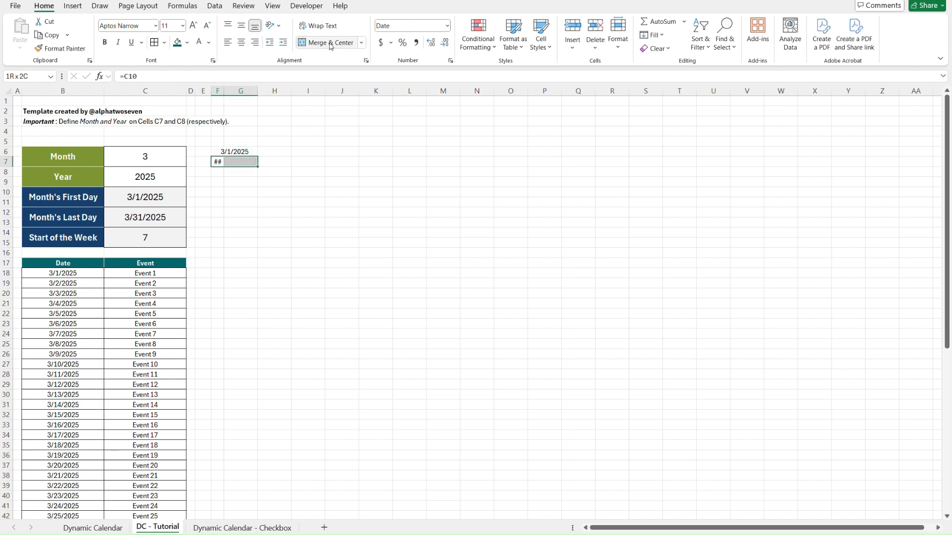
pyautogui.click(331, 44)
pyautogui.press('Down')
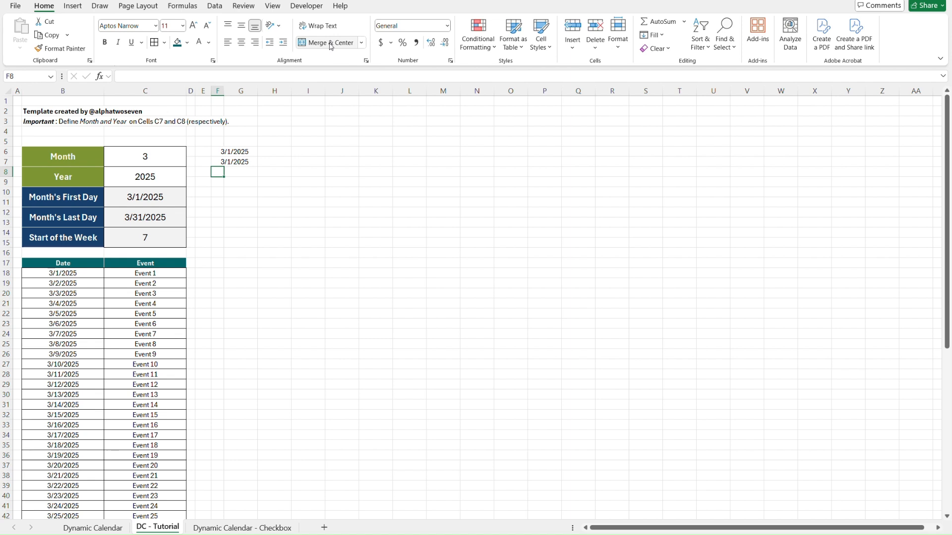
# Enter the label Week 1 in E8, as in the Dynamic Calendar sheet.
pyautogui.press('Left')
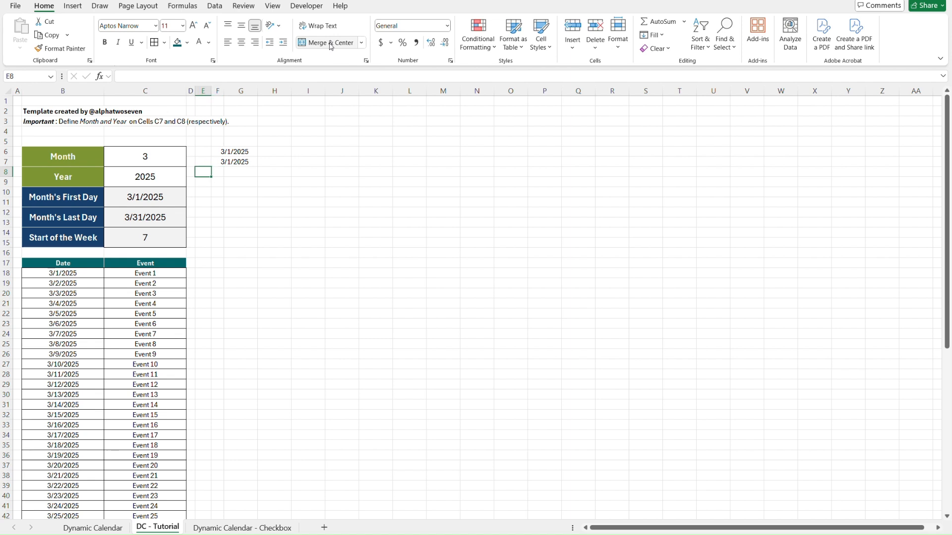
pyautogui.hotkey('ctrl', 'pageup')
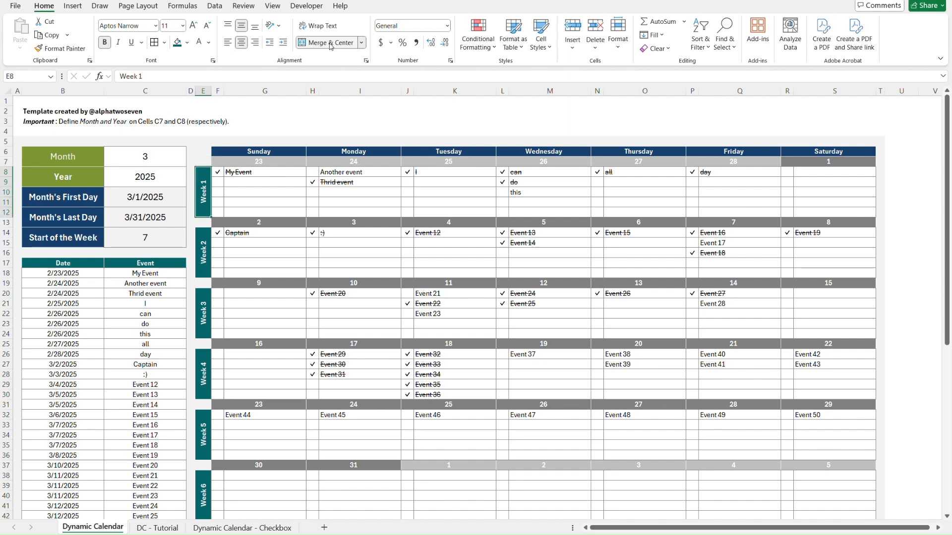
pyautogui.hotkey('ctrl', 'pagedown')
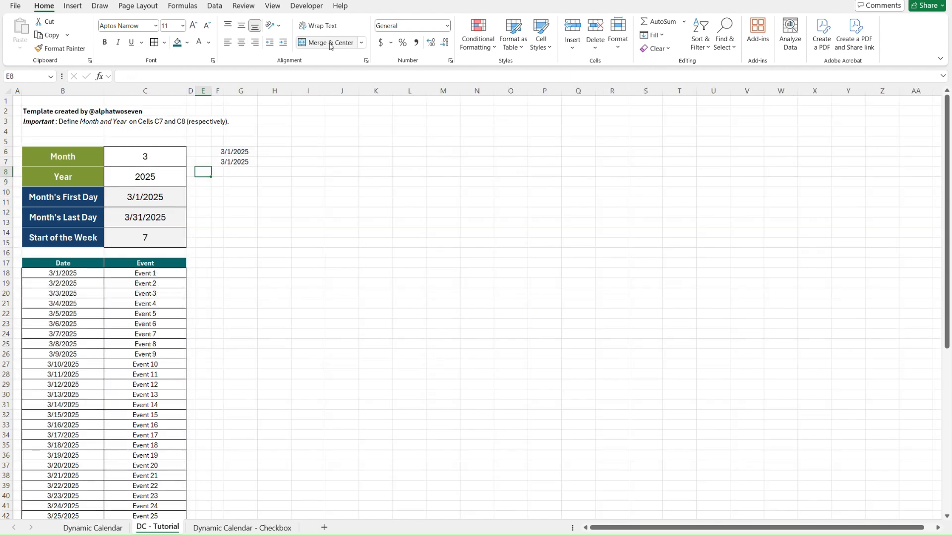
pyautogui.write('Week 1')
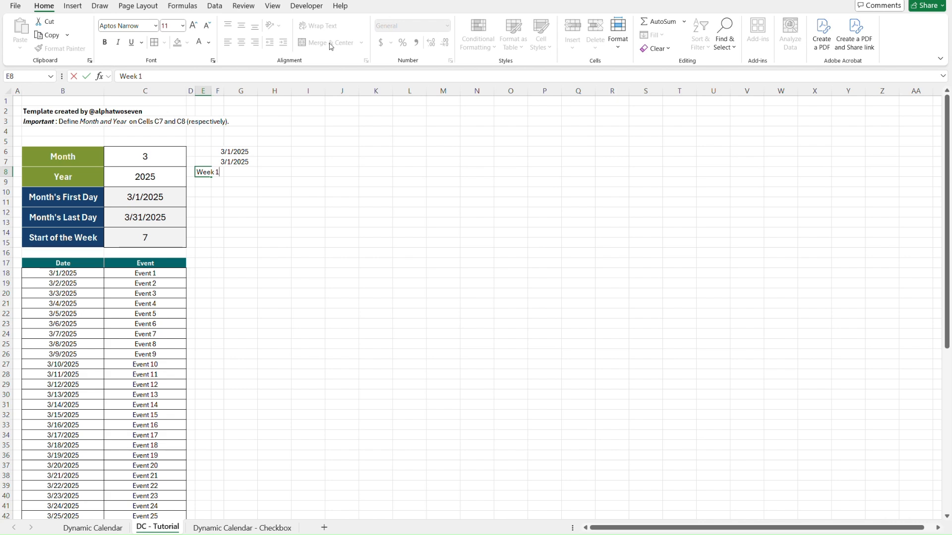
pyautogui.press('Return')
# Look up the exact width of column G on the Dynamic Calendar sheet.
pyautogui.press('Up')
pyautogui.press('Right')
pyautogui.press('Up')
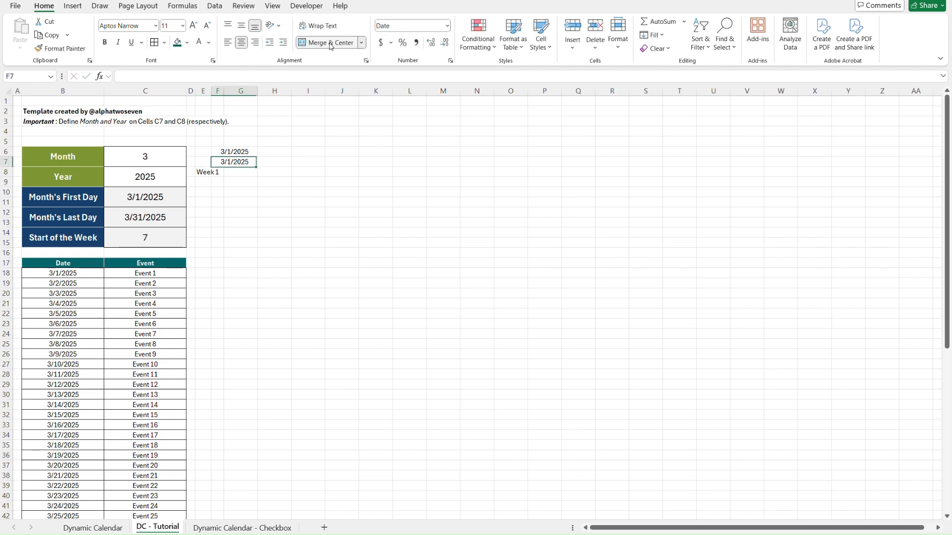
pyautogui.hotkey('ctrl', 'pageup')
pyautogui.press('Up')
pyautogui.press('Up')
pyautogui.press('Up')
pyautogui.press('Right')
pyautogui.press('Right')
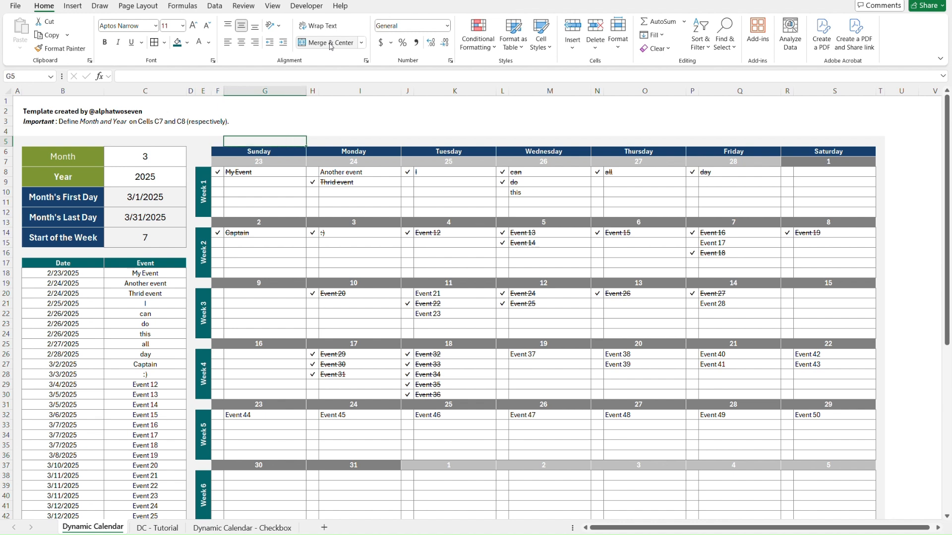
pyautogui.rightClick(278, 93)
pyautogui.click(323, 258)
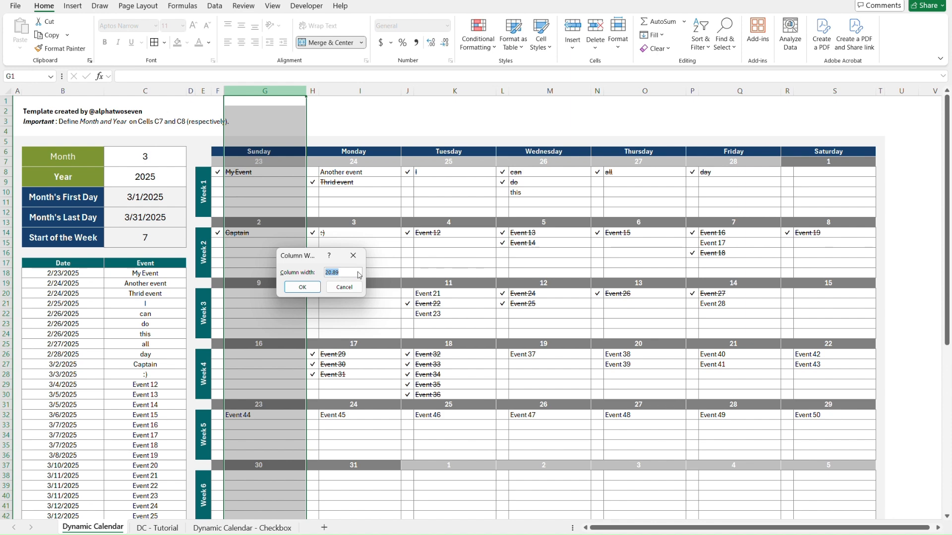
pyautogui.press('Return')
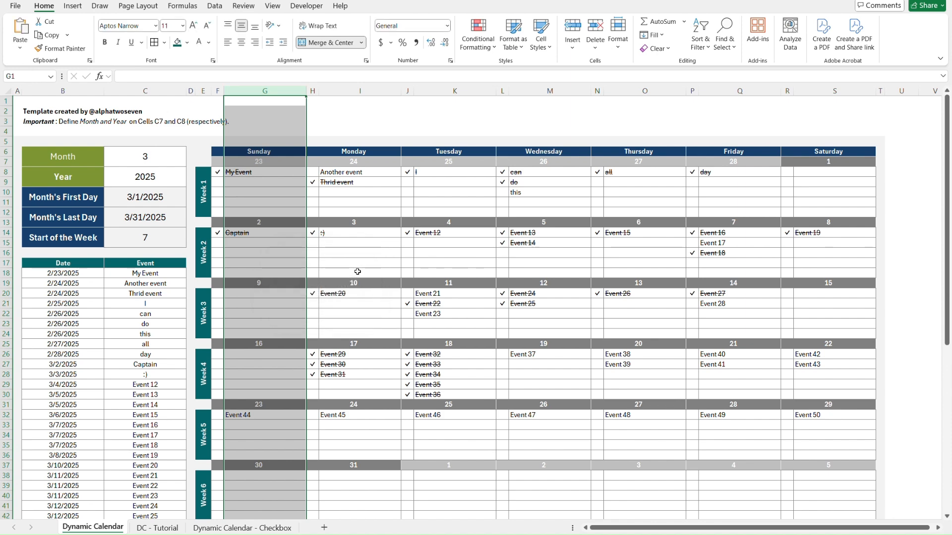
# Set the width of column G on the DC - Tutorial sheet to 20.89.
pyautogui.hotkey('ctrl', 'pagedown')
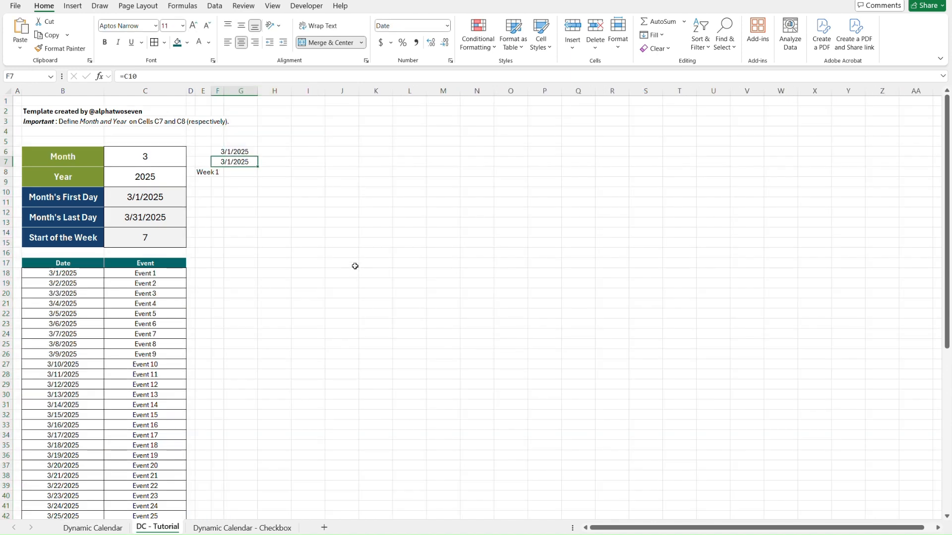
pyautogui.click(251, 93)
pyautogui.rightClick(251, 94)
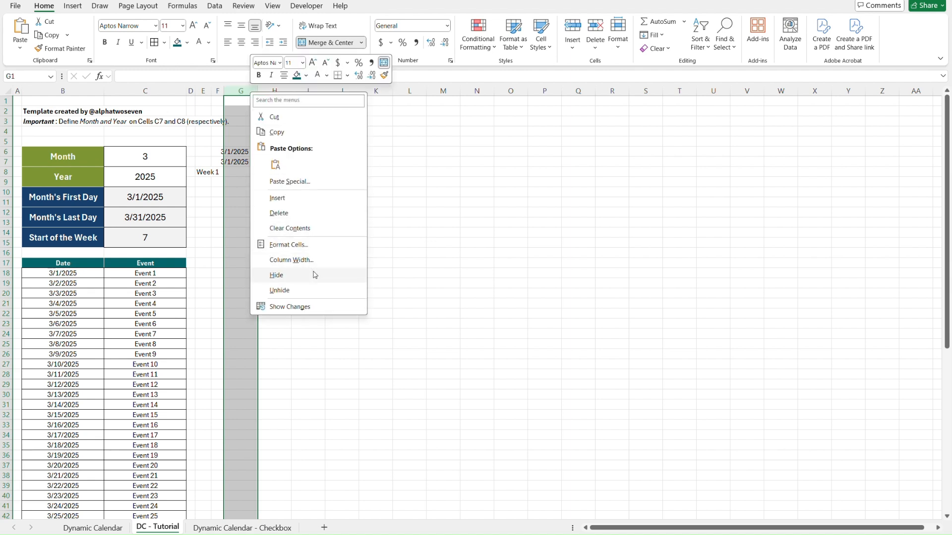
pyautogui.click(328, 263)
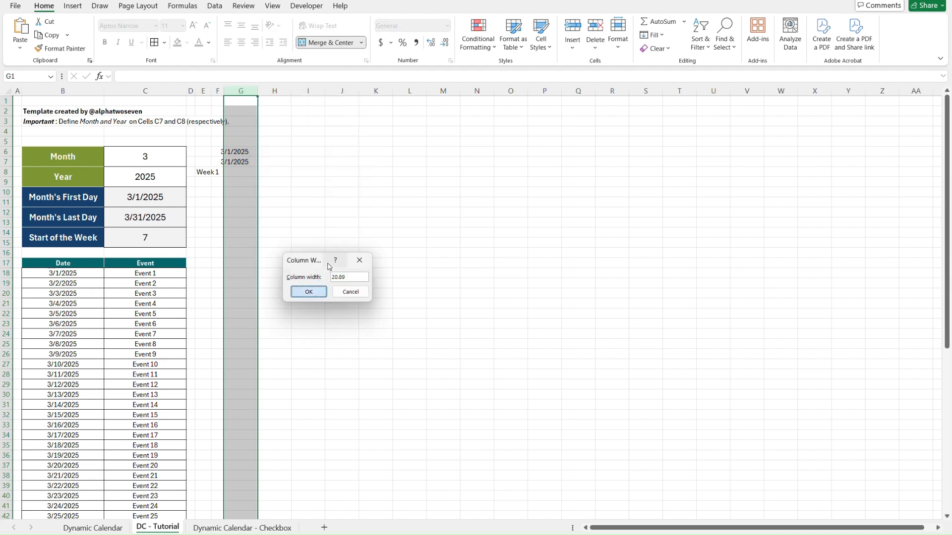
pyautogui.press('Return')
# Format the merged weekday heading F6 with a dark blue fill and bold white text.
pyautogui.click(331, 152)
pyautogui.press('Left')
pyautogui.press('Left')
pyautogui.press('Right')
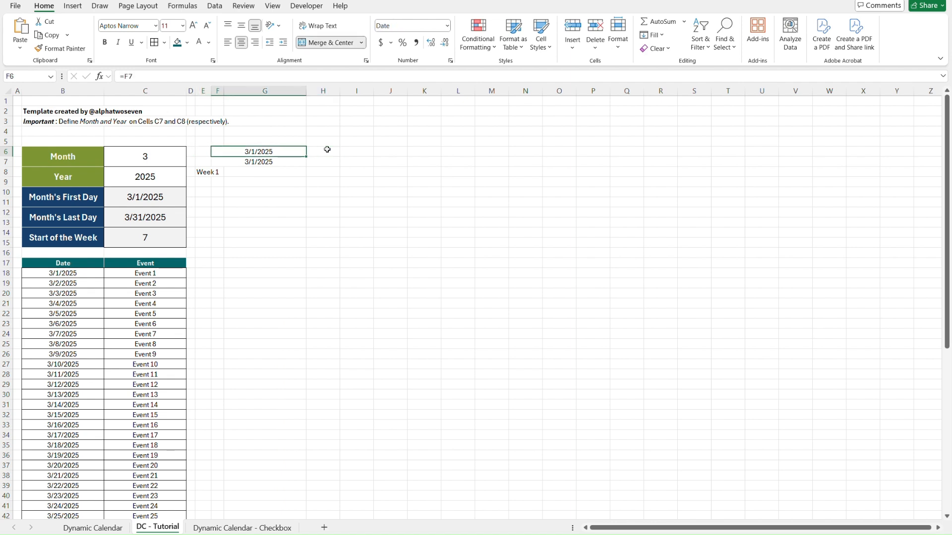
pyautogui.click(187, 42)
pyautogui.click(201, 90)
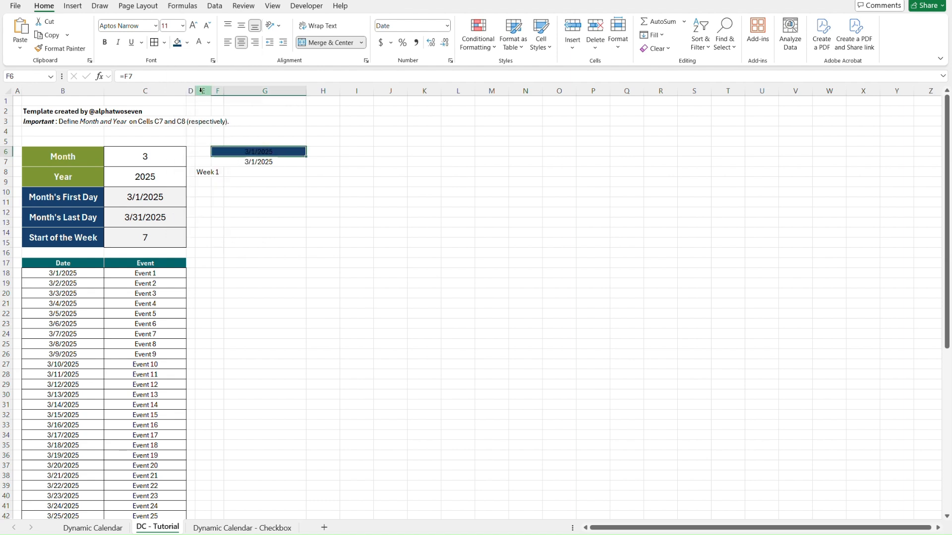
pyautogui.click(199, 41)
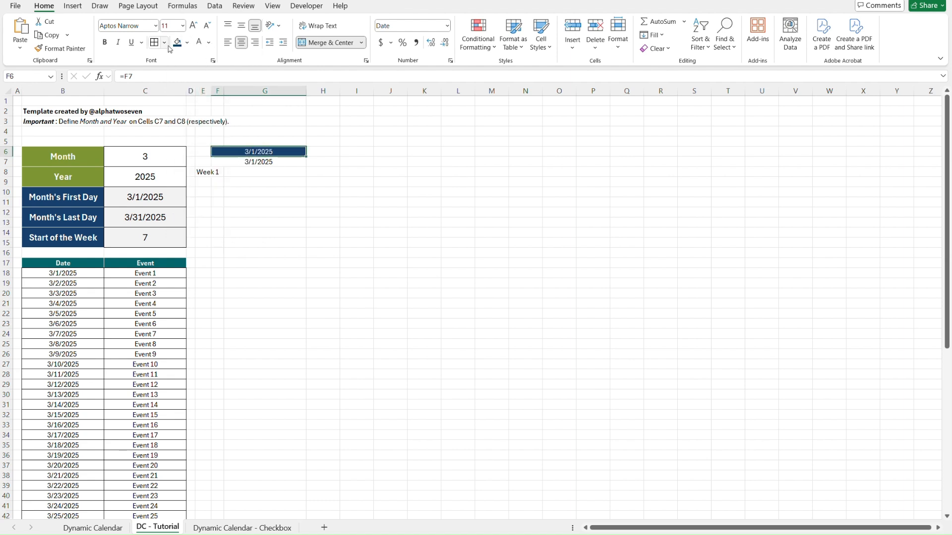
pyautogui.click(104, 42)
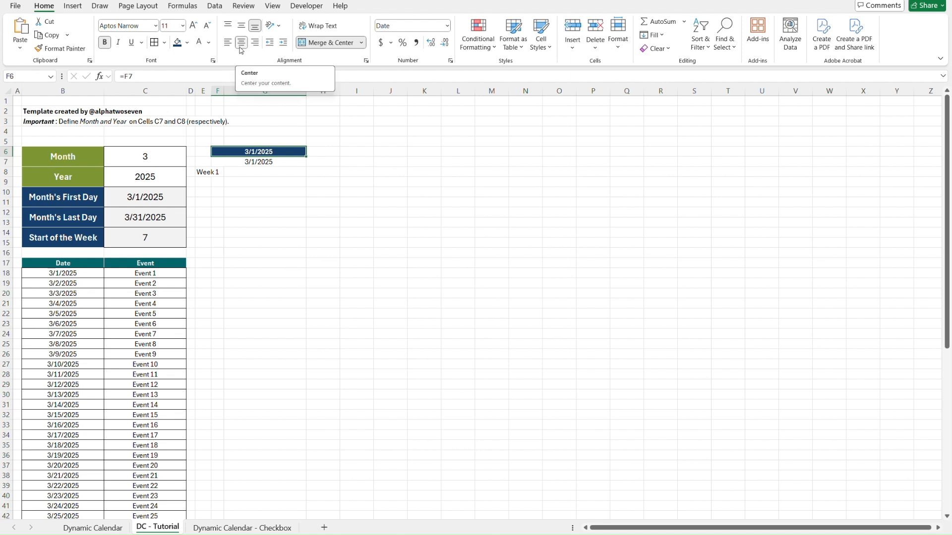
# Apply borders with a white line color to the merged weekday heading F6.
pyautogui.click(164, 43)
pyautogui.moveTo(206, 334)
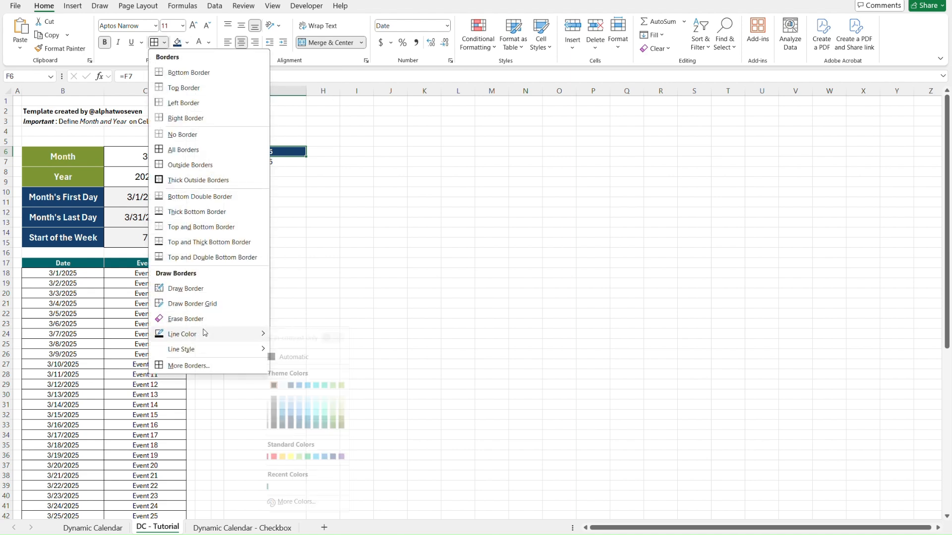
pyautogui.click(276, 386)
pyautogui.click(155, 41)
# Format the merged date cell F7 with a dark gray fill and bold white text, following the Dynamic Calendar sheet's date rows.
pyautogui.press('Down')
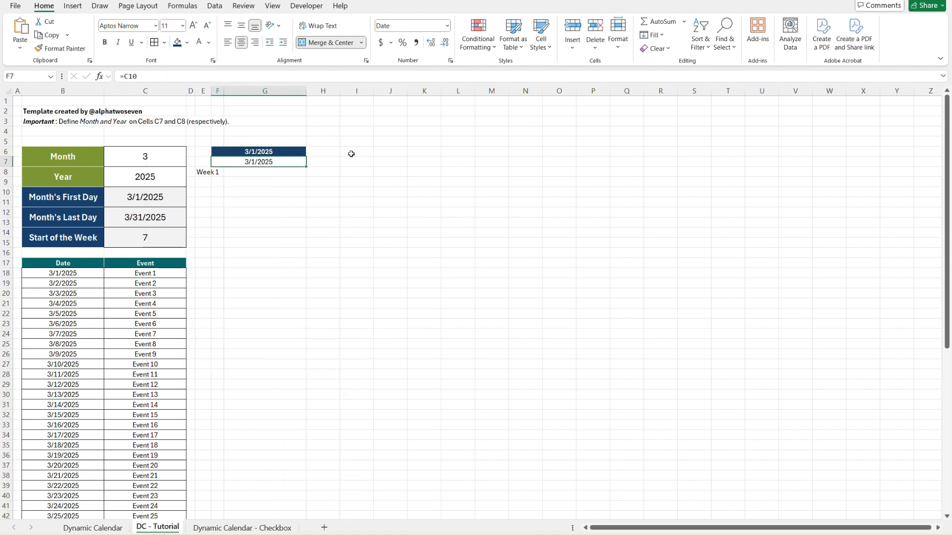
pyautogui.hotkey('ctrl', 'pageup')
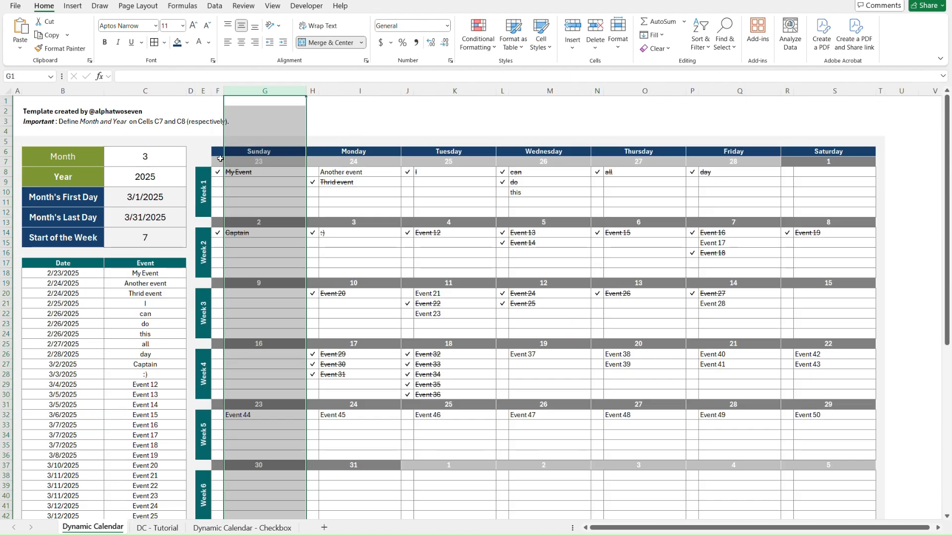
pyautogui.click(205, 162)
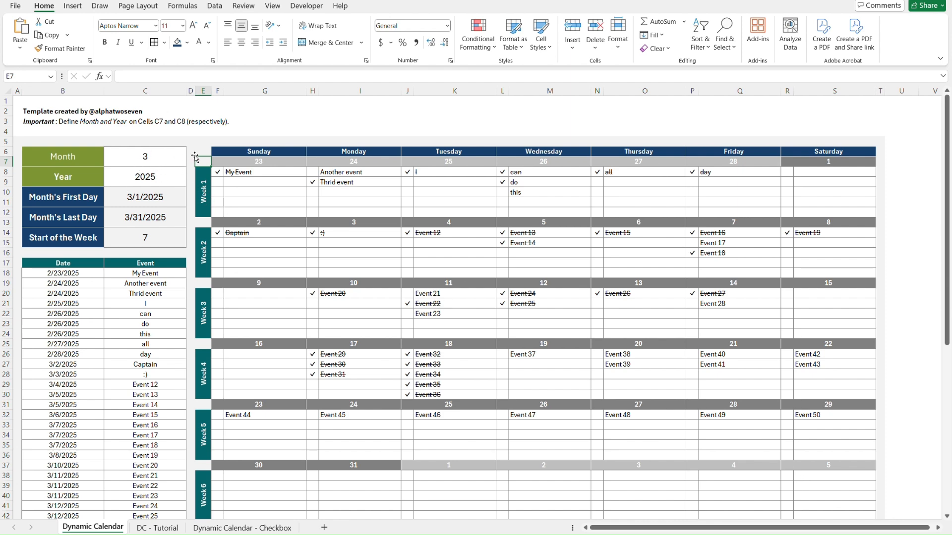
pyautogui.hotkey('ctrl', 'pagedown')
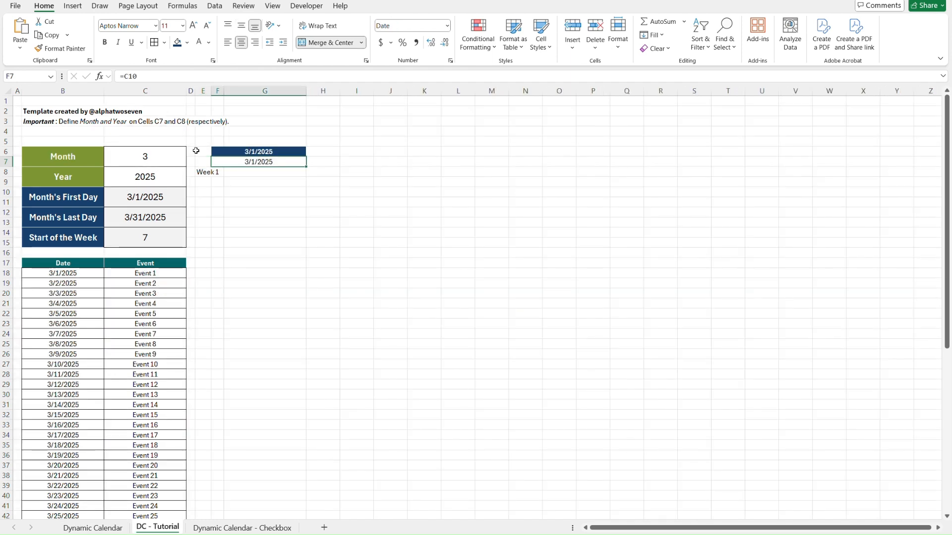
pyautogui.click(189, 45)
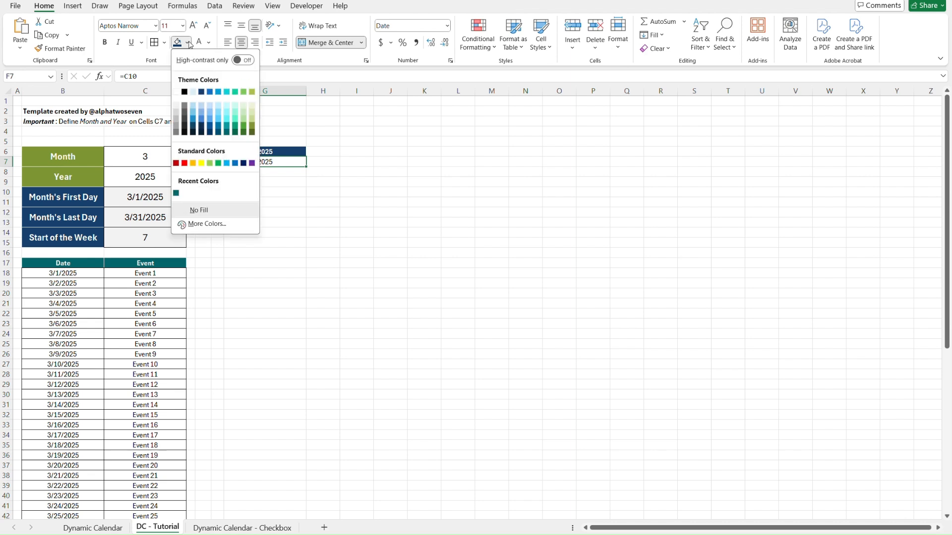
pyautogui.click(174, 130)
pyautogui.click(200, 46)
pyautogui.click(109, 46)
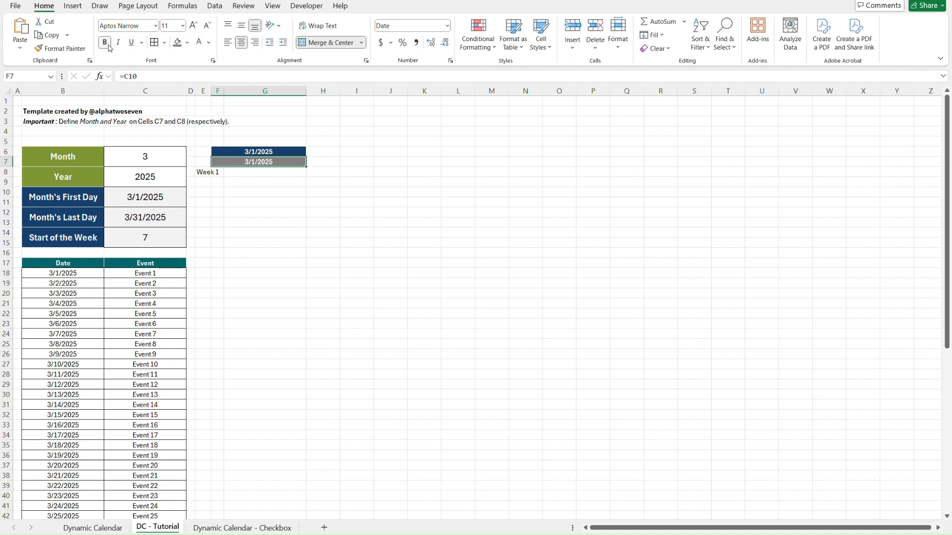
# Apply the custom number format dddd to the merged weekday heading F6.
pyautogui.click(370, 153)
pyautogui.press('Left')
pyautogui.press('Left')
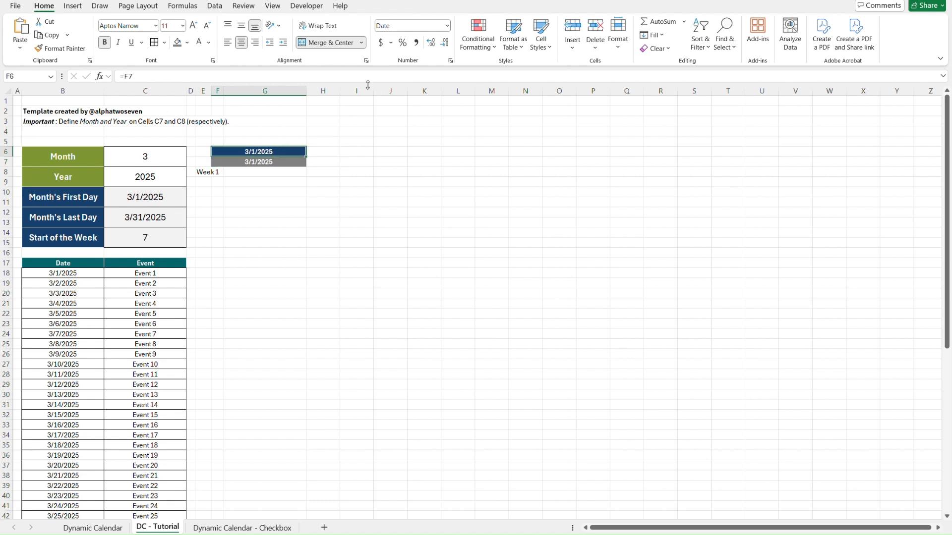
pyautogui.click(451, 61)
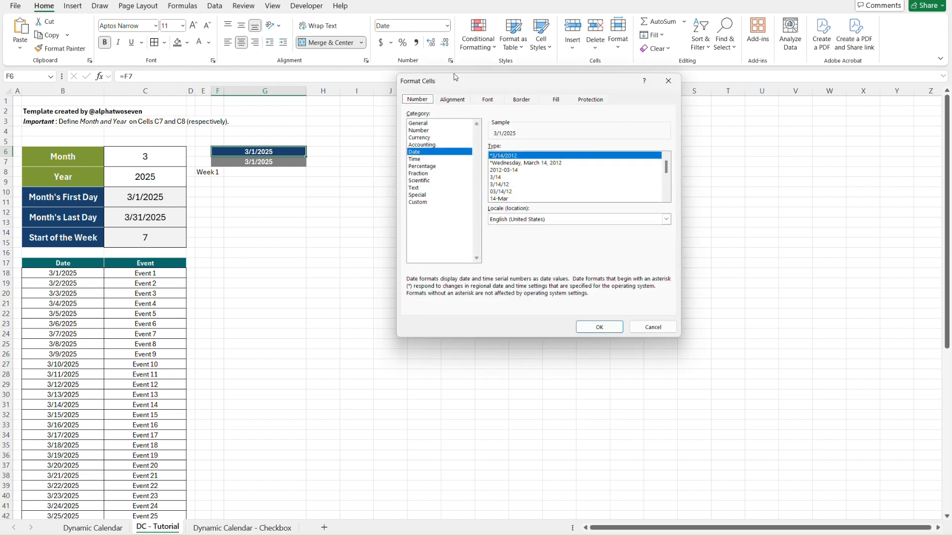
pyautogui.moveTo(466, 79); pyautogui.dragTo(461, 98)
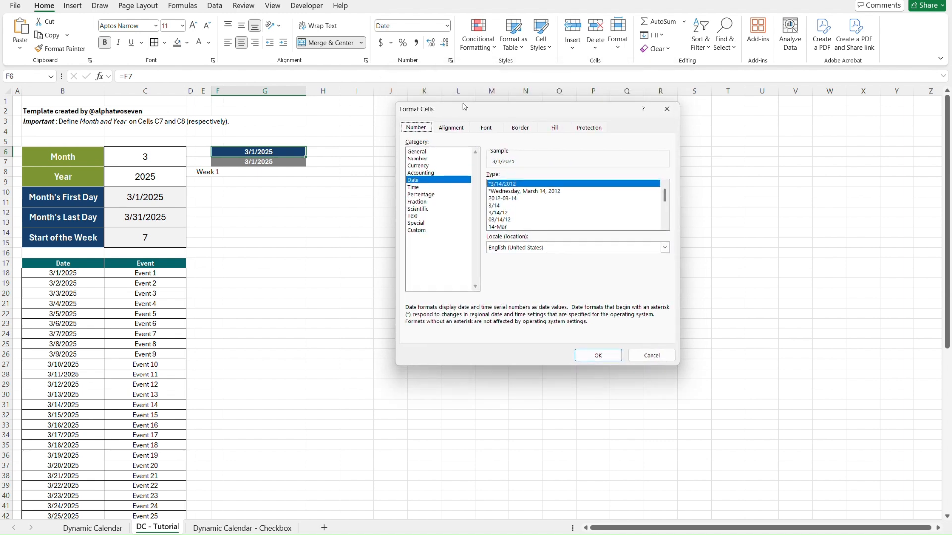
pyautogui.click(424, 229)
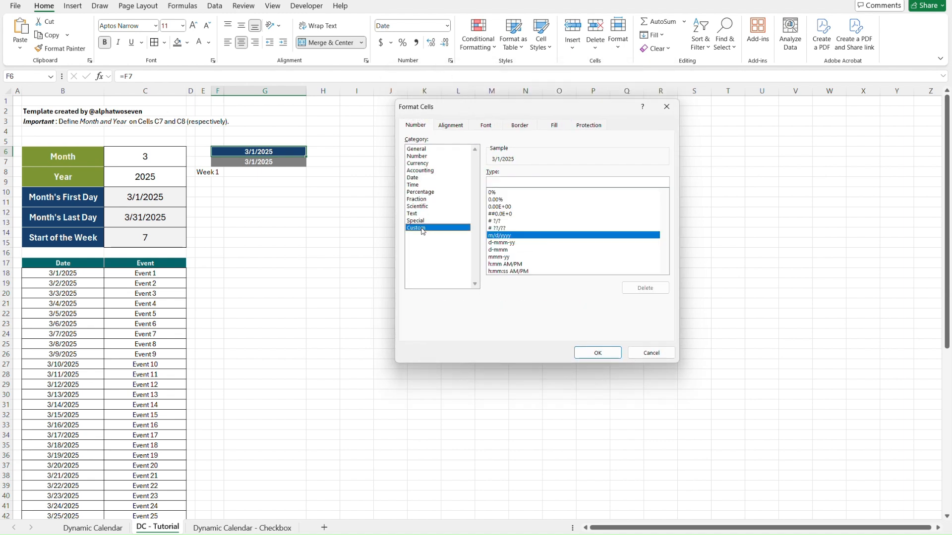
pyautogui.moveTo(525, 184); pyautogui.dragTo(487, 182)
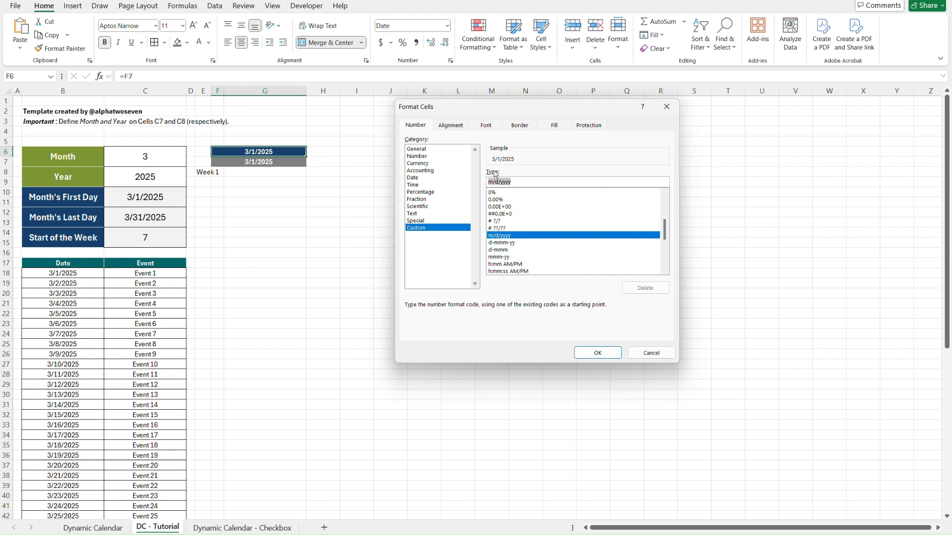
pyautogui.write('d')
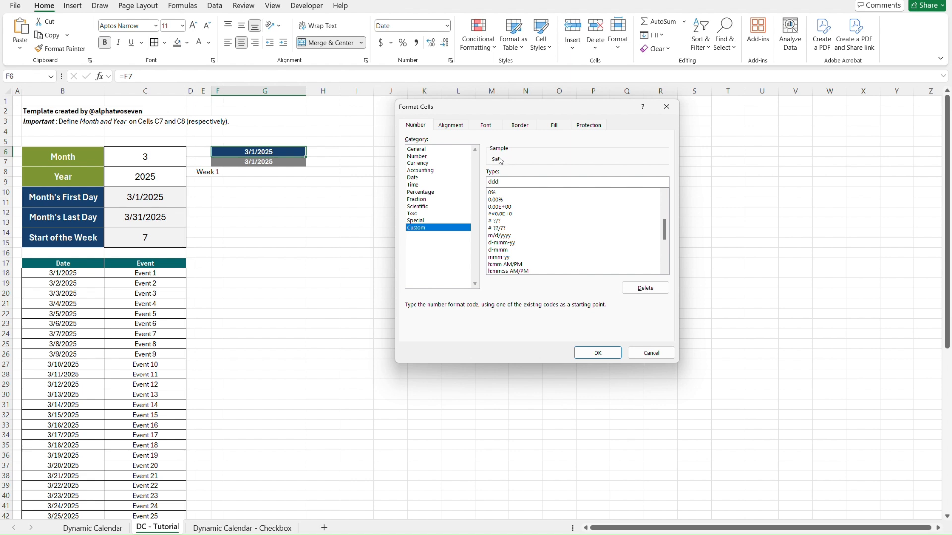
pyautogui.write('d')
pyautogui.click(598, 353)
# Apply the custom number format d to the merged date cell F7.
pyautogui.press('Down')
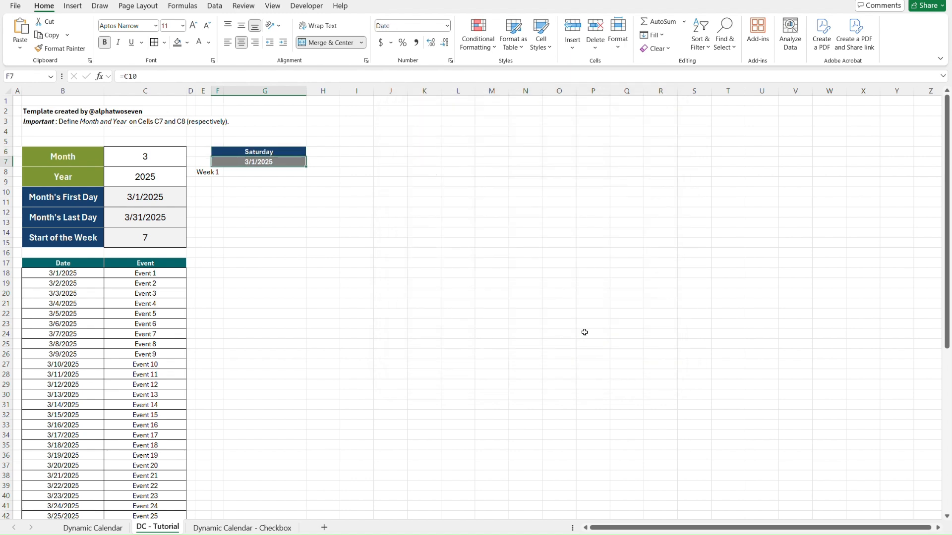
pyautogui.click(451, 61)
pyautogui.click(417, 229)
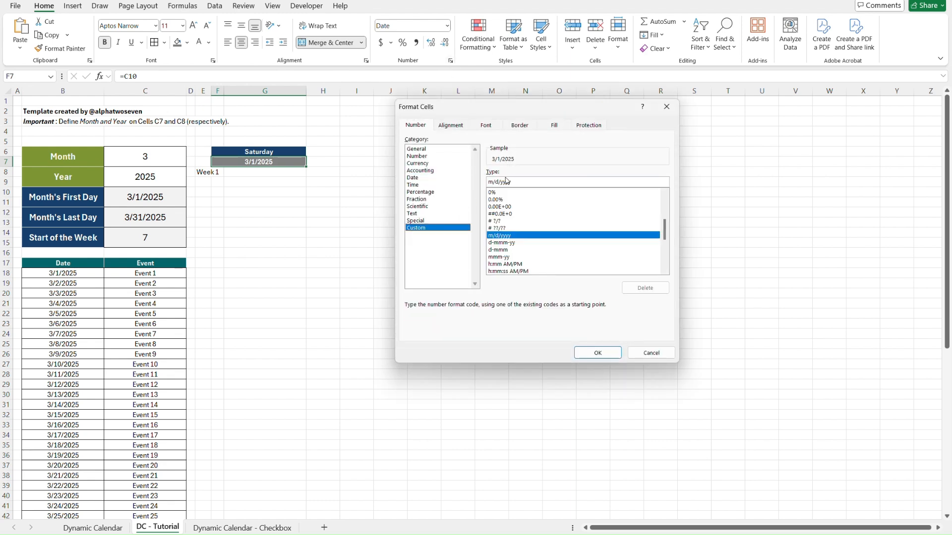
pyautogui.moveTo(520, 183); pyautogui.dragTo(472, 180)
pyautogui.write('d')
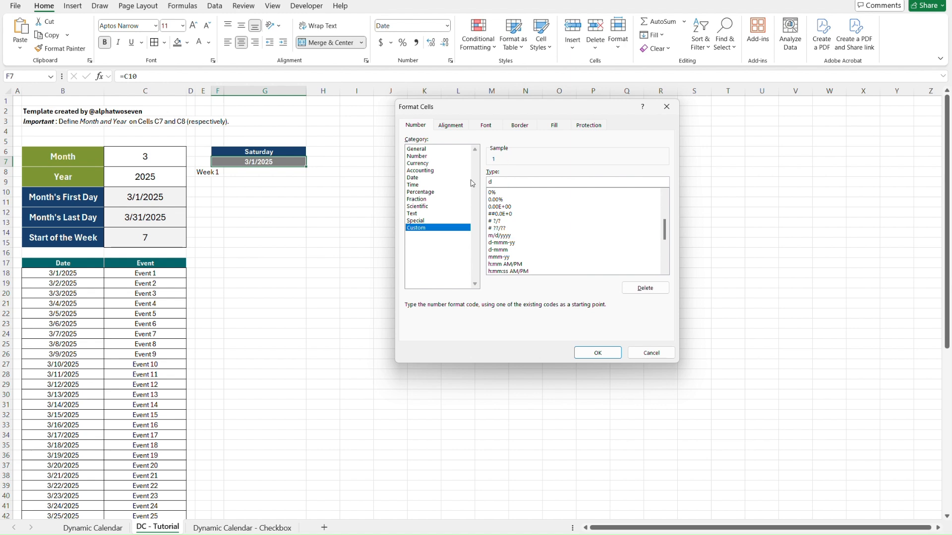
pyautogui.click(599, 361)
pyautogui.click(331, 166)
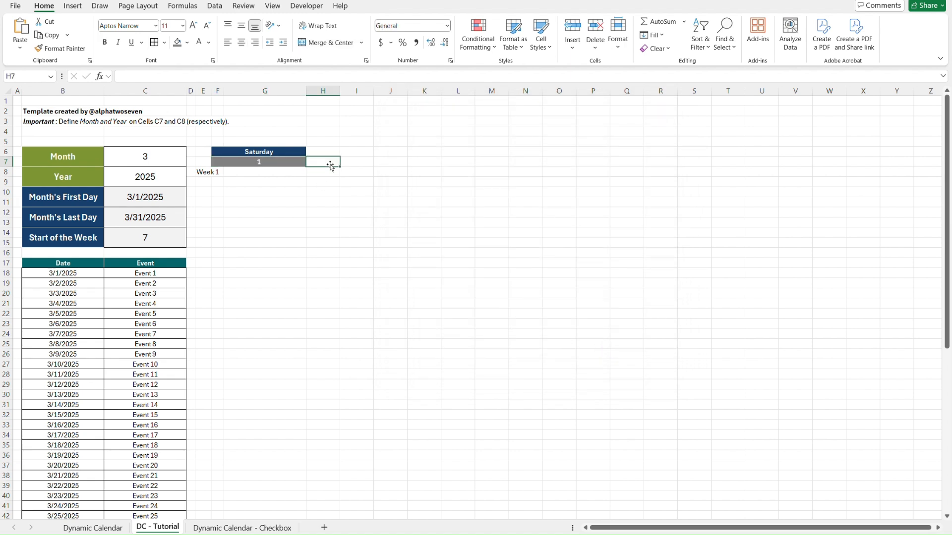
pyautogui.press('Left')
pyautogui.press('Up')
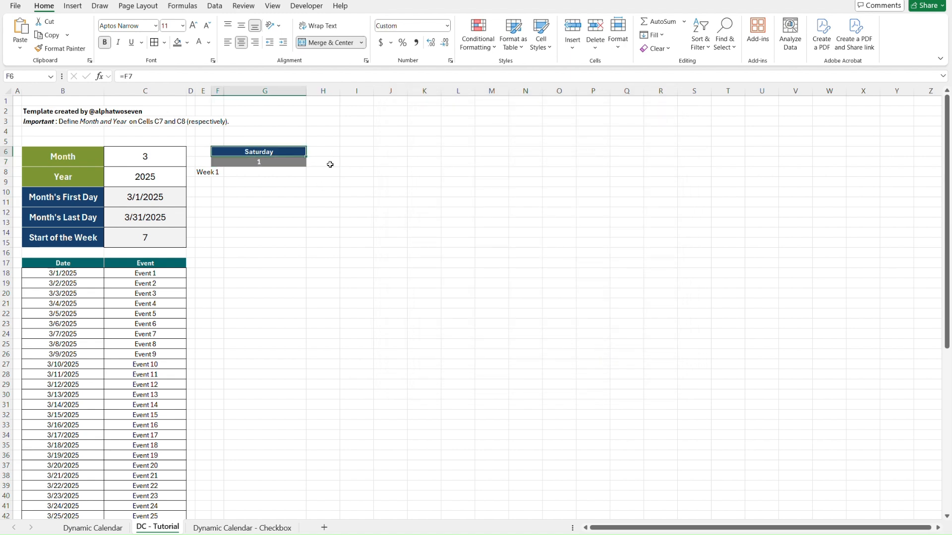
pyautogui.press('Down')
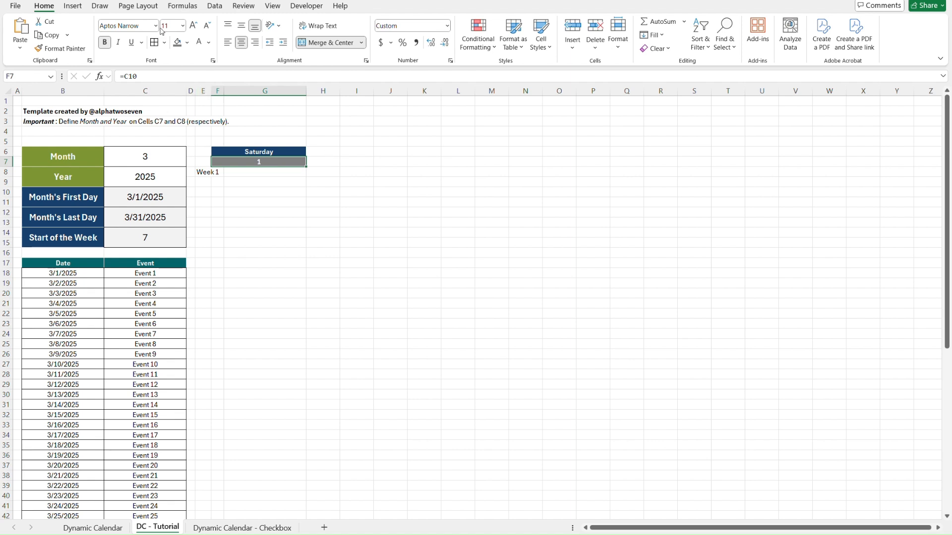
# Copy the header cells F6:G7 and paste only their column widths onto H6:S7.
pyautogui.click(327, 151)
pyautogui.press('Left')
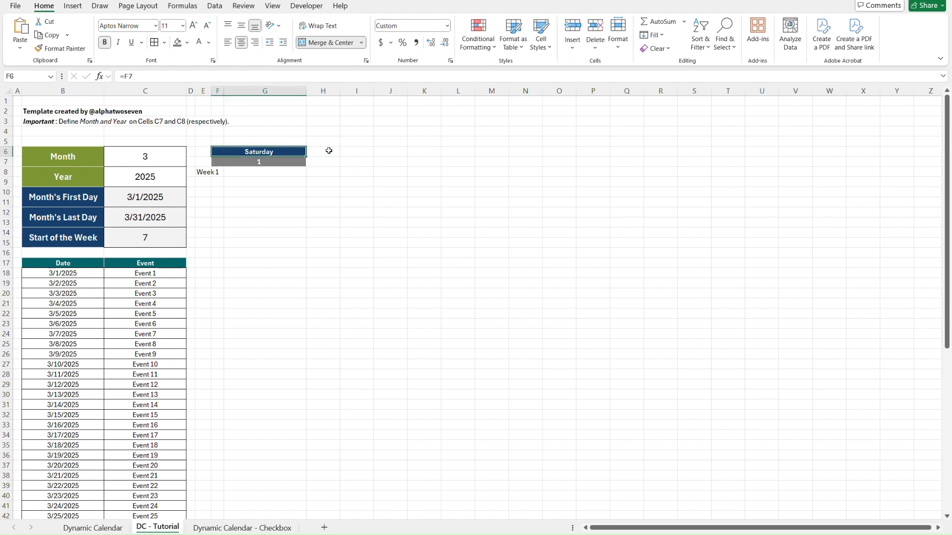
pyautogui.hotkey('shift', 'Down')
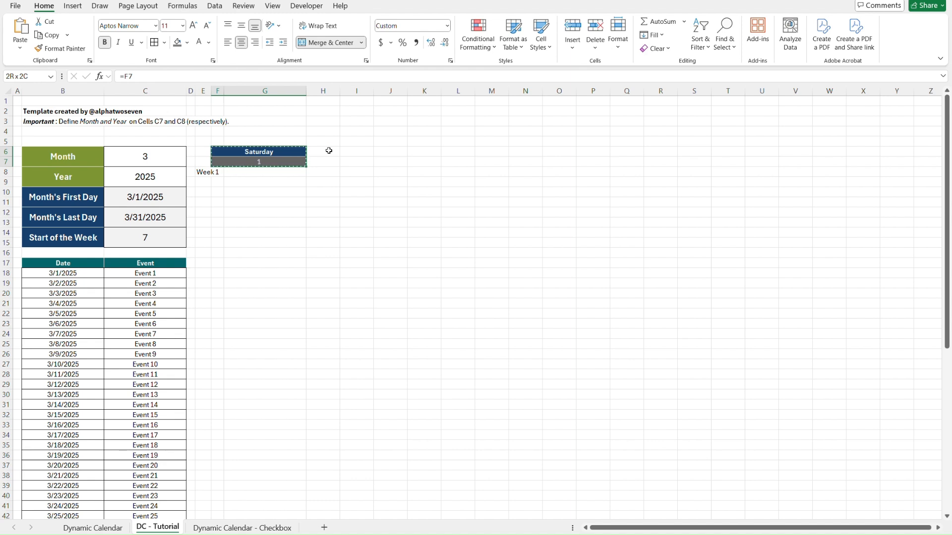
pyautogui.click(329, 150)
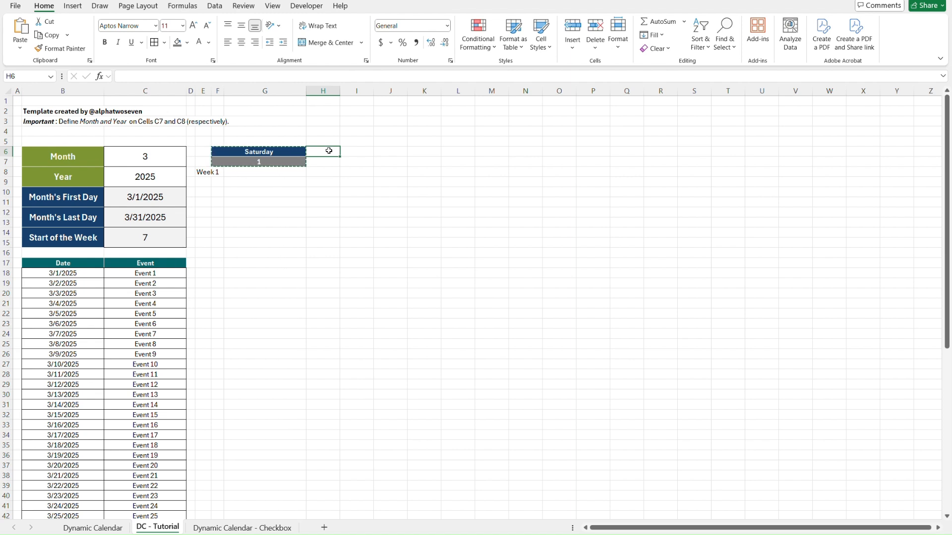
pyautogui.hotkey('shift', 'Right')
pyautogui.hotkey('shift', 'Right')
pyautogui.hotkey('shift', 'Right')
pyautogui.hotkey('shift', 'Right')
pyautogui.hotkey('shift', 'Right')
pyautogui.hotkey('shift', 'Right')
pyautogui.hotkey('shift', 'Right')
pyautogui.hotkey('shift', 'Right')
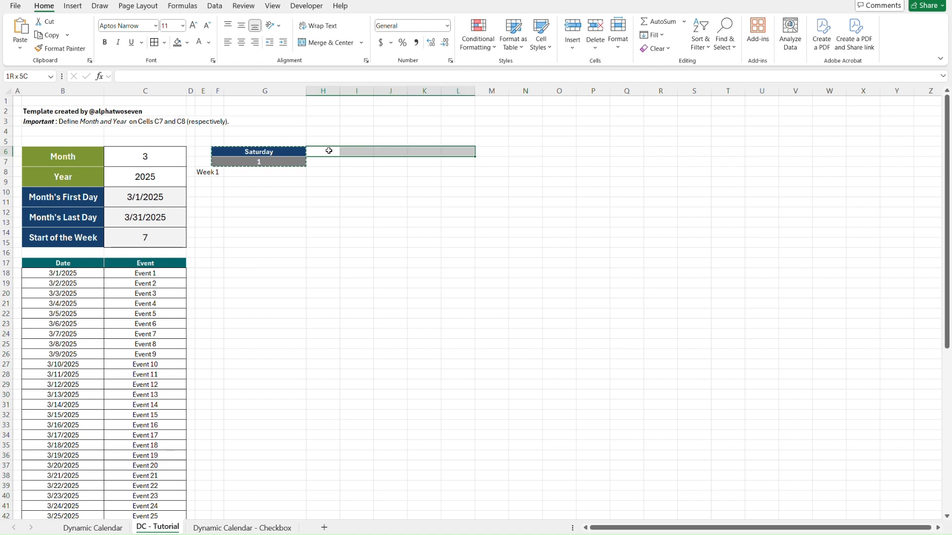
pyautogui.hotkey('shift', 'Right')
pyautogui.hotkey('shift', 'Right')
pyautogui.hotkey('shift', 'Right')
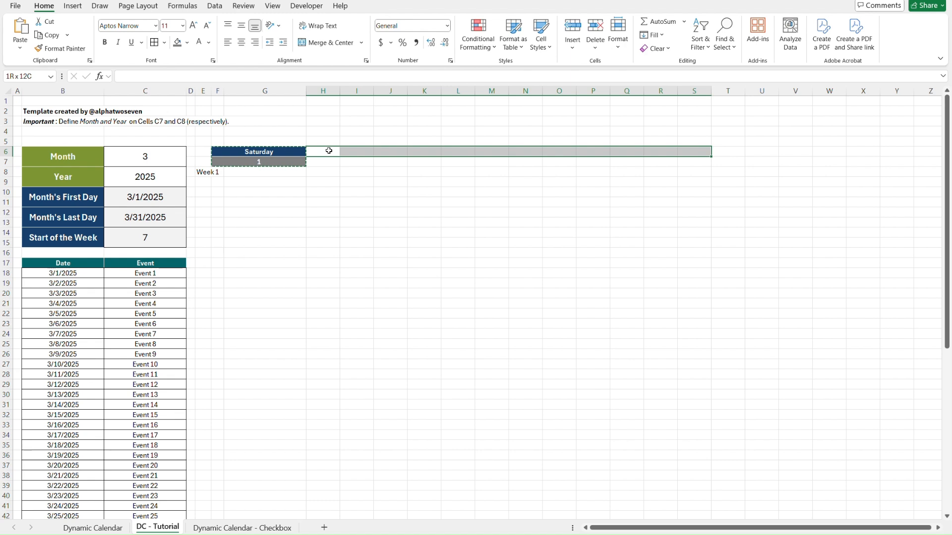
pyautogui.hotkey('shift', 'Down')
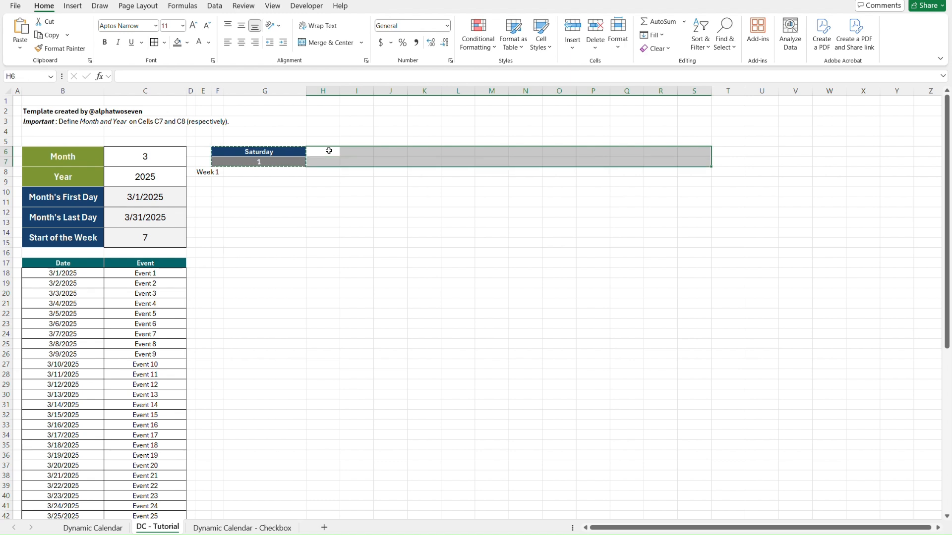
pyautogui.hotkey('ctrl', 'alt', 'v')
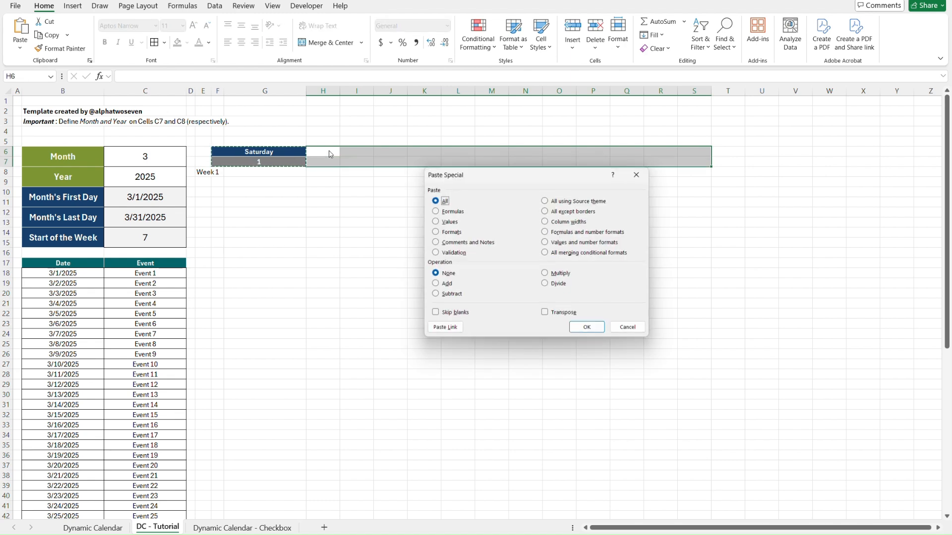
pyautogui.press('w')
pyautogui.press('Return')
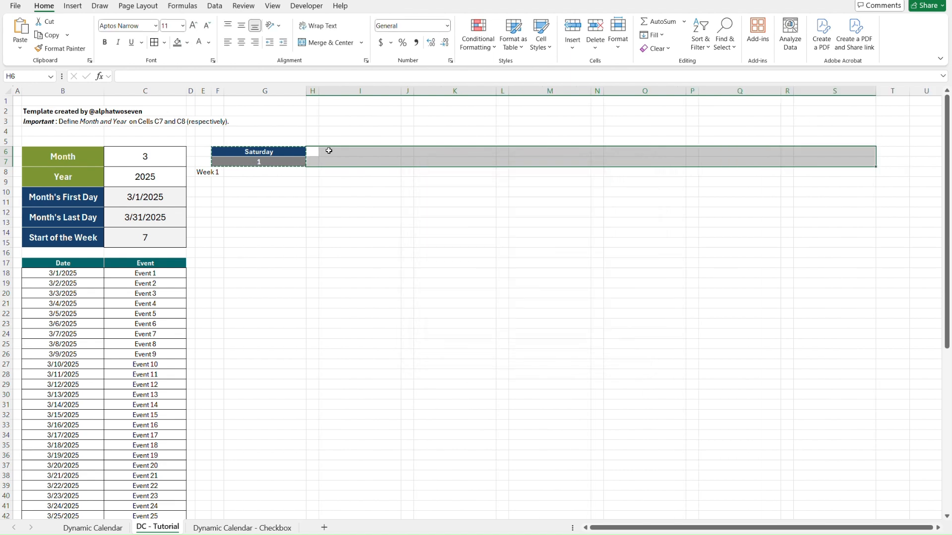
# Paste only the formats of the copied header cells onto H6:S7.
pyautogui.hotkey('ctrl', 'alt', 'v')
pyautogui.press('t')
pyautogui.press('Return')
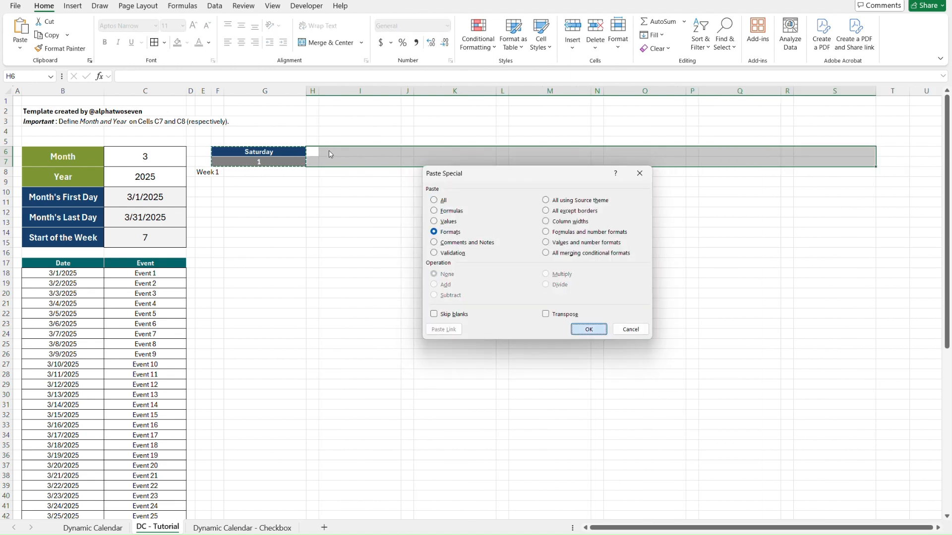
pyautogui.press('Escape')
pyautogui.press('Down')
# Format the Week 1 cell E8 with the Date heading's dark teal fill and white text, following the Dynamic Calendar sheet's week labels.
pyautogui.hotkey('ctrl', 'pageup')
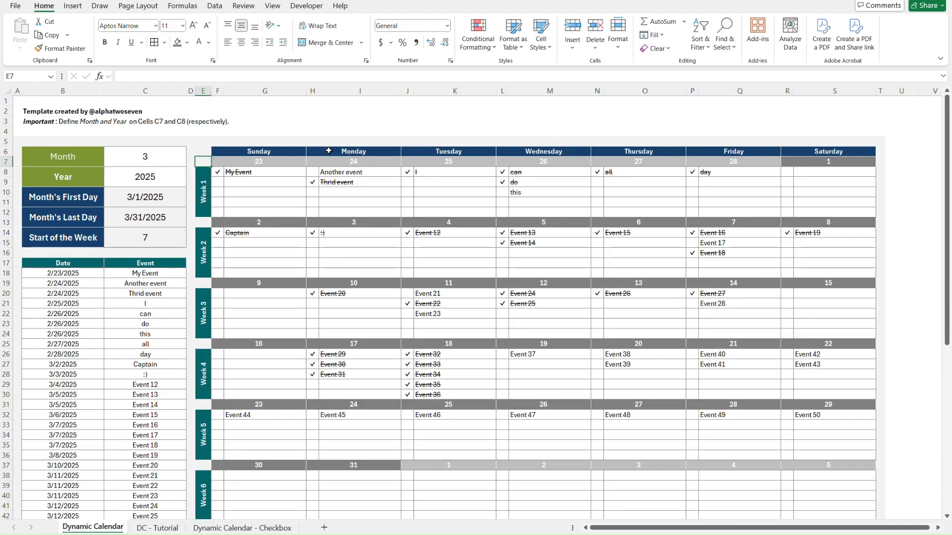
pyautogui.hotkey('ctrl', 'pagedown')
pyautogui.hotkey('ctrl', 'pageup')
pyautogui.hotkey('ctrl', 'pagedown')
pyautogui.hotkey('ctrl', 'pageup')
pyautogui.hotkey('ctrl', 'pagedown')
pyautogui.click(228, 180)
pyautogui.press('Left')
pyautogui.press('Up')
pyautogui.press('Left')
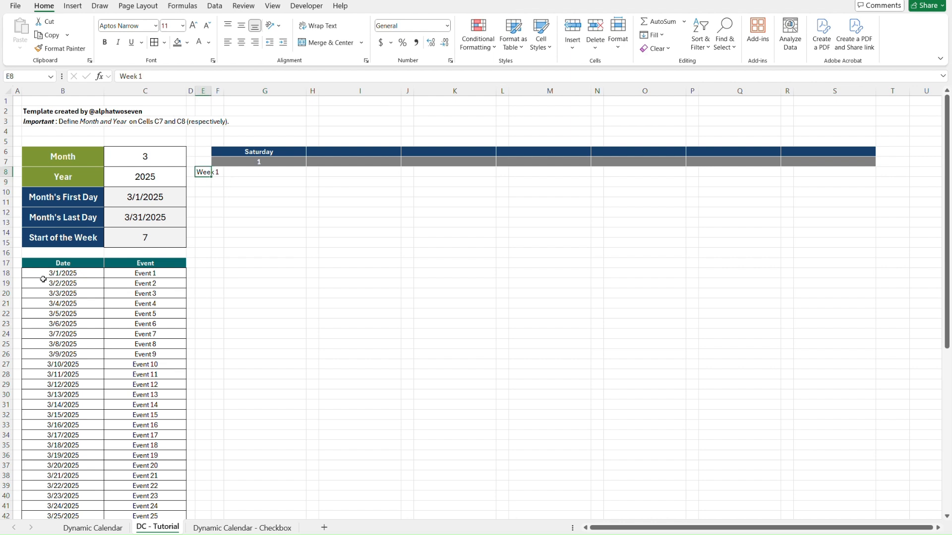
pyautogui.click(47, 264)
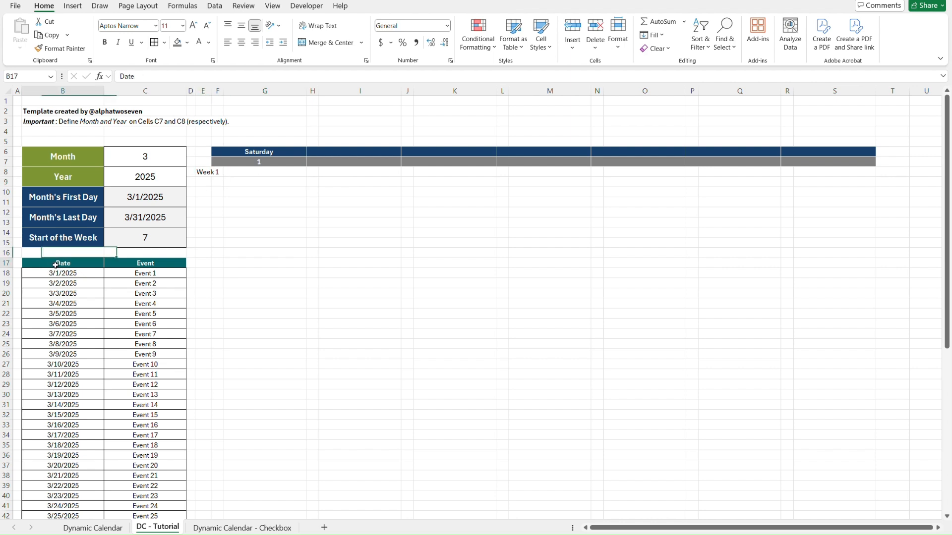
pyautogui.click(188, 42)
pyautogui.click(176, 194)
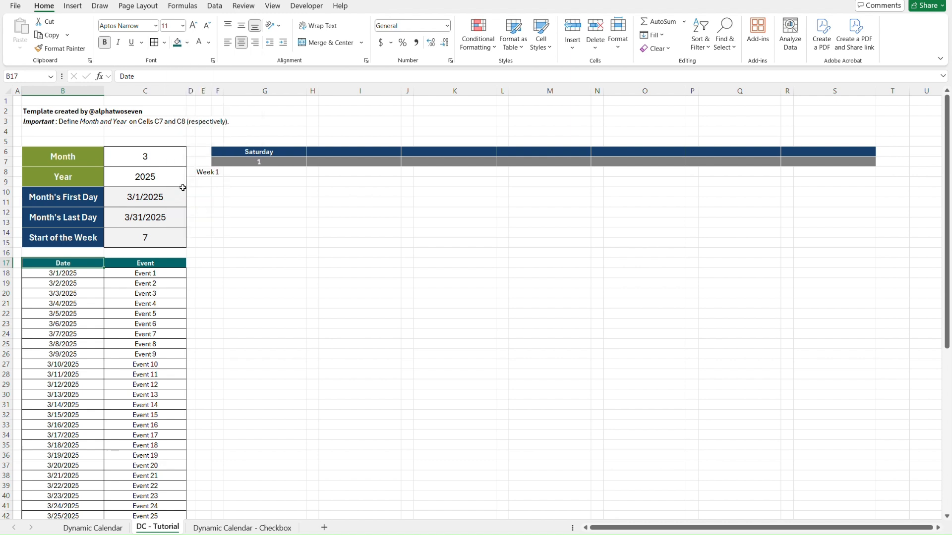
pyautogui.click(203, 172)
pyautogui.click(177, 42)
pyautogui.click(200, 43)
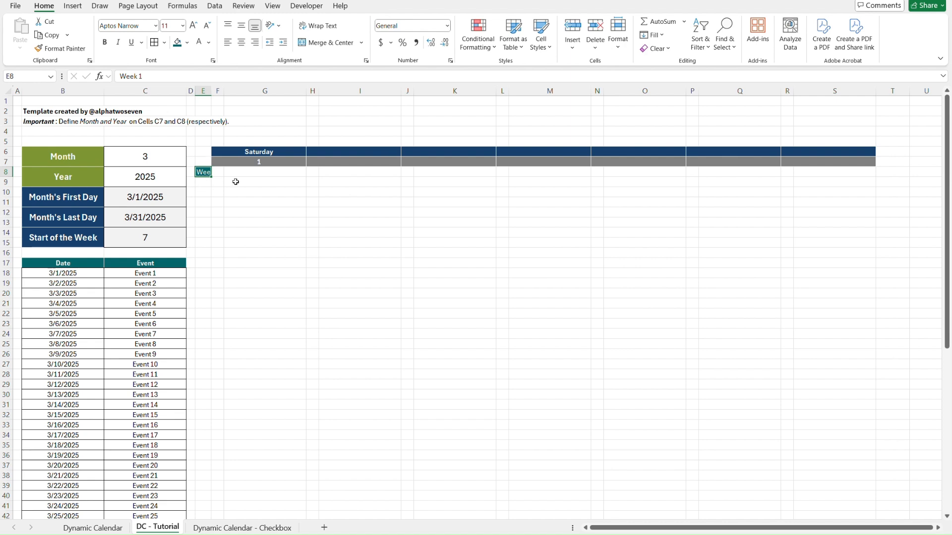
# Merge and center E8:E12 with middle vertical alignment, matching the Week 1 label on the Dynamic Calendar sheet.
pyautogui.hotkey('ctrl', 'pageup')
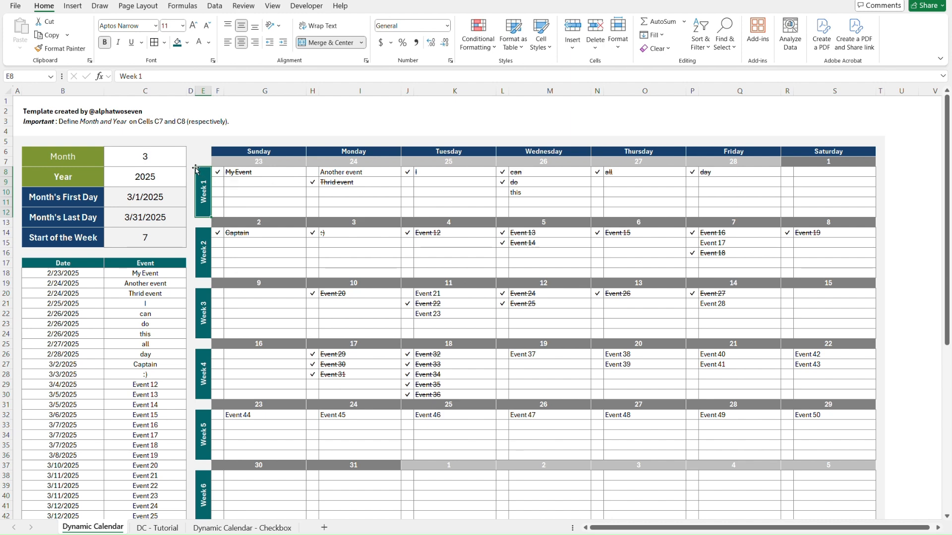
pyautogui.click(190, 214)
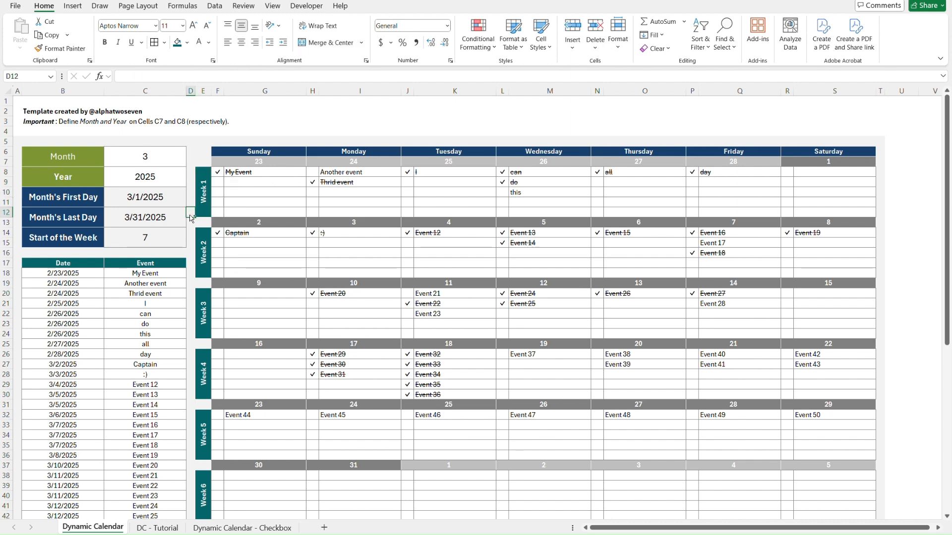
pyautogui.hotkey('ctrl', 'pagedown')
pyautogui.hotkey('shift', 'Down')
pyautogui.hotkey('shift', 'Down')
pyautogui.hotkey('shift', 'Down')
pyautogui.hotkey('shift', 'Down')
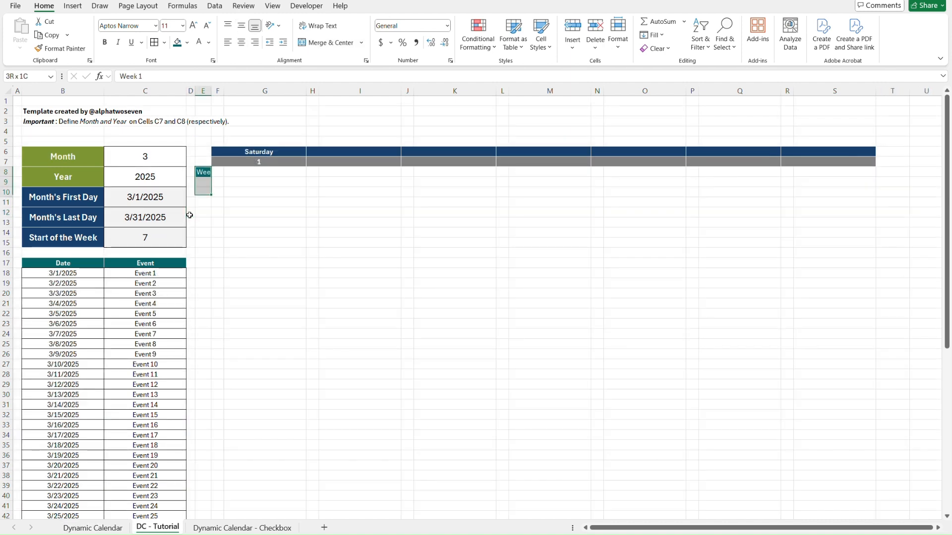
pyautogui.click(323, 42)
pyautogui.click(244, 31)
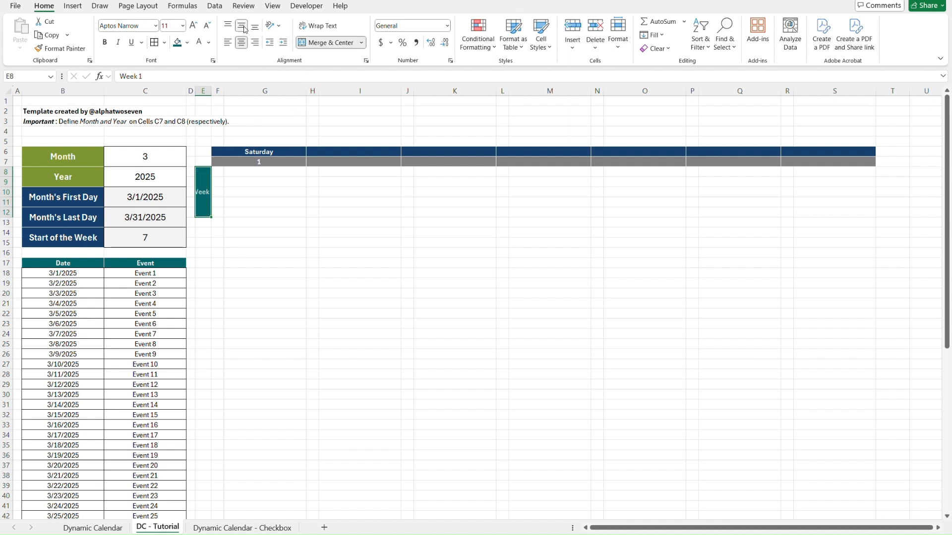
# Rotate the Week 1 label's text up and make it bold.
pyautogui.click(280, 29)
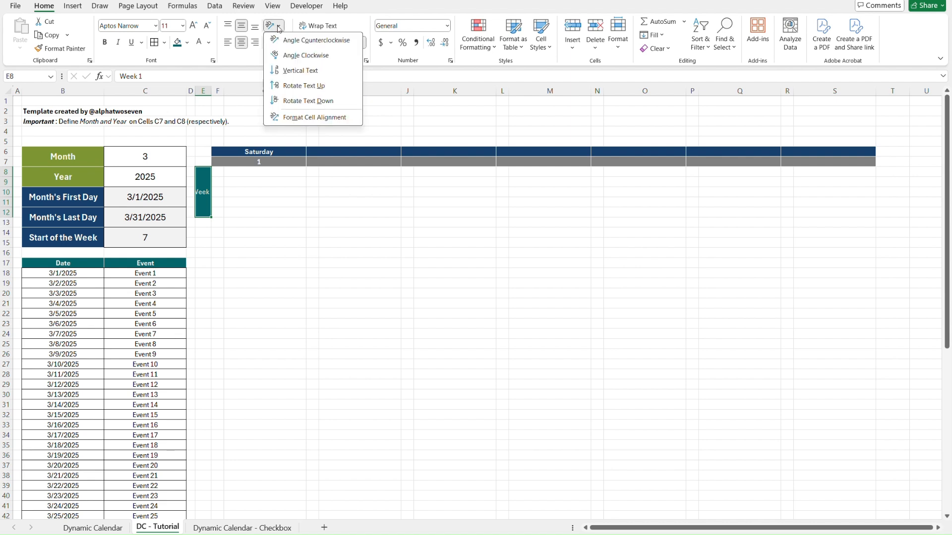
pyautogui.click(306, 86)
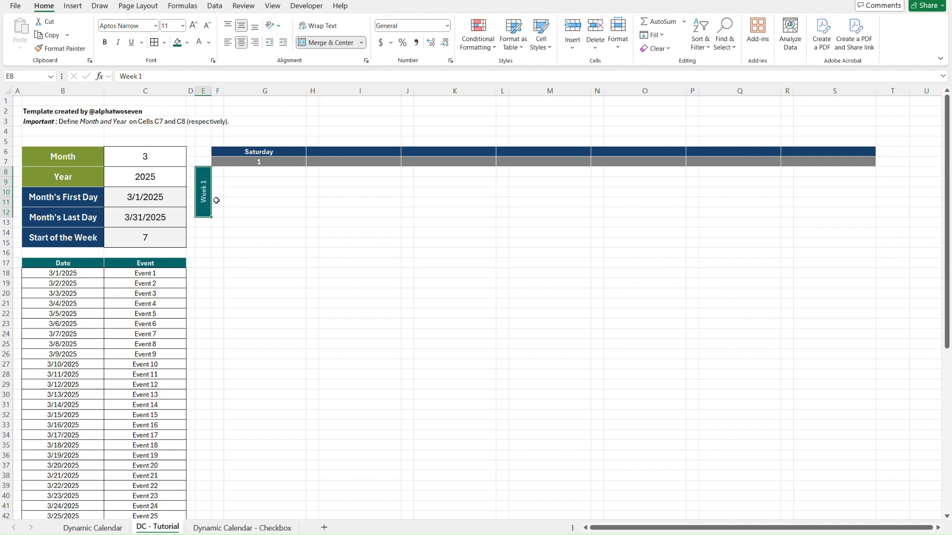
pyautogui.click(105, 42)
pyautogui.click(235, 193)
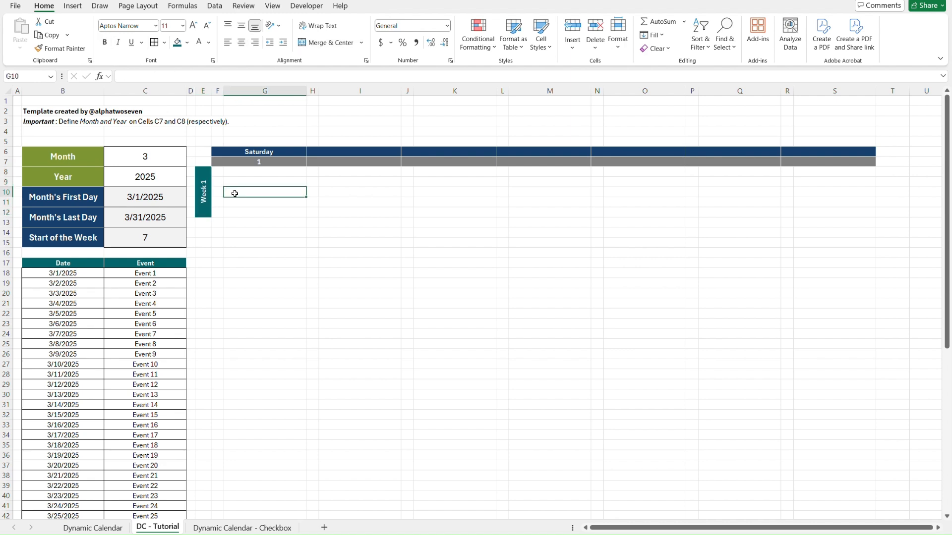
# Compare the Week 1 label and grid layout on the DC - Tutorial sheet with the Dynamic Calendar sheet.
pyautogui.hotkey('ctrl', 'pageup')
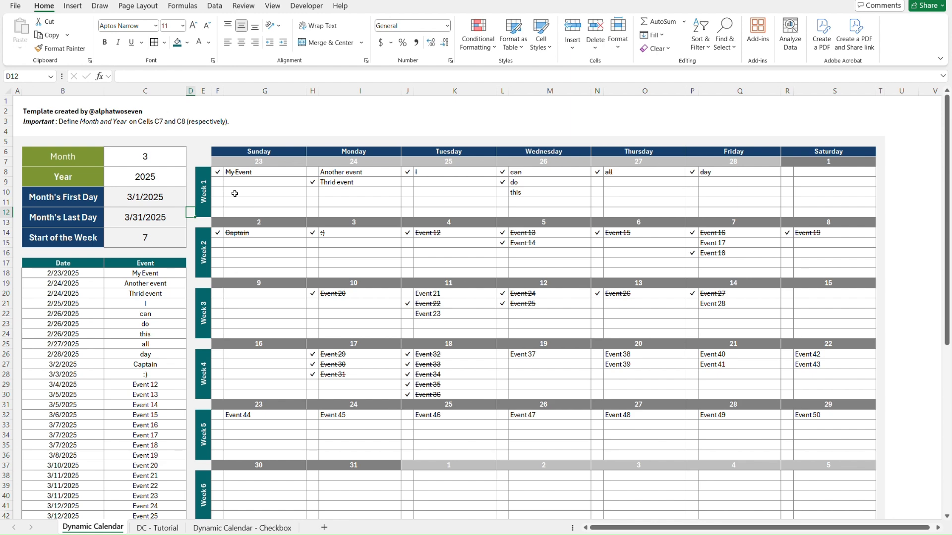
pyautogui.hotkey('ctrl', 'pagedown')
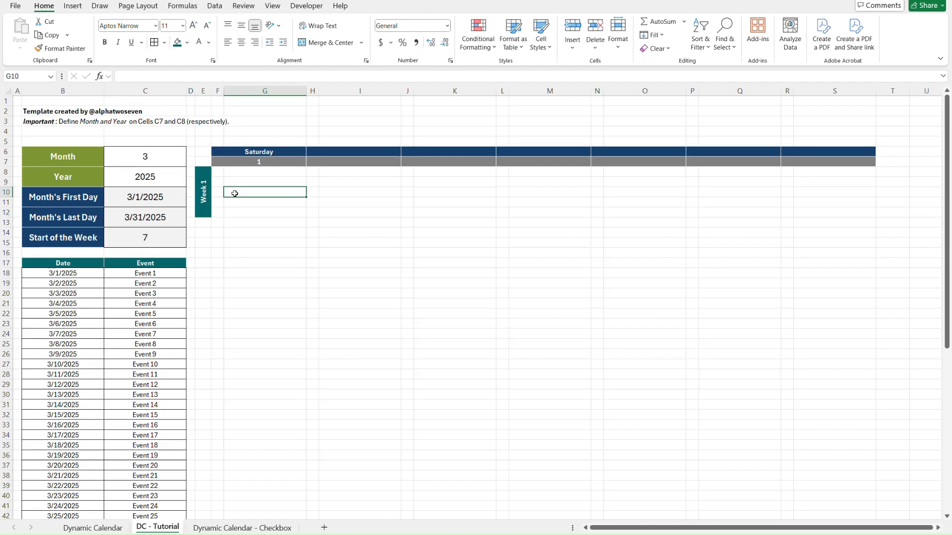
pyautogui.hotkey('ctrl', 'pageup')
pyautogui.hotkey('ctrl', 'pagedown')
pyautogui.hotkey('ctrl', 'pageup')
pyautogui.hotkey('ctrl', 'pagedown')
pyautogui.click(203, 189)
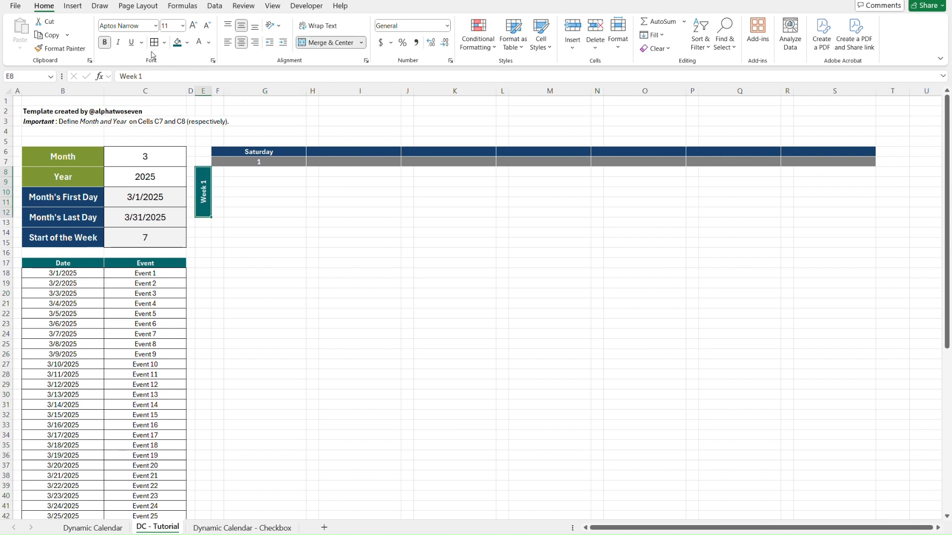
pyautogui.click(311, 317)
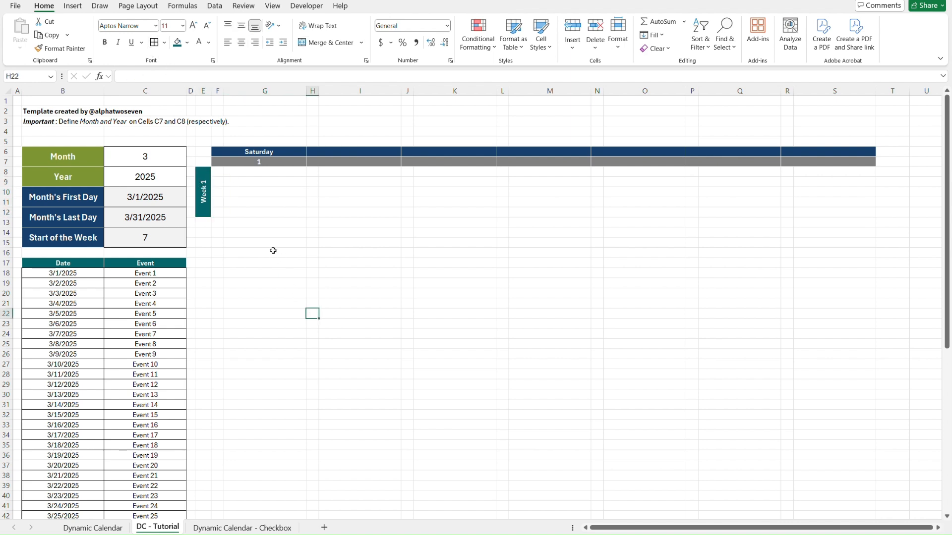
# Copy the Week 1 label from E8 and paste it at E14, E20, E26, E32 and E38.
pyautogui.click(203, 187)
pyautogui.hotkey('ctrl', 'c')
pyautogui.press('Down')
pyautogui.press('Down')
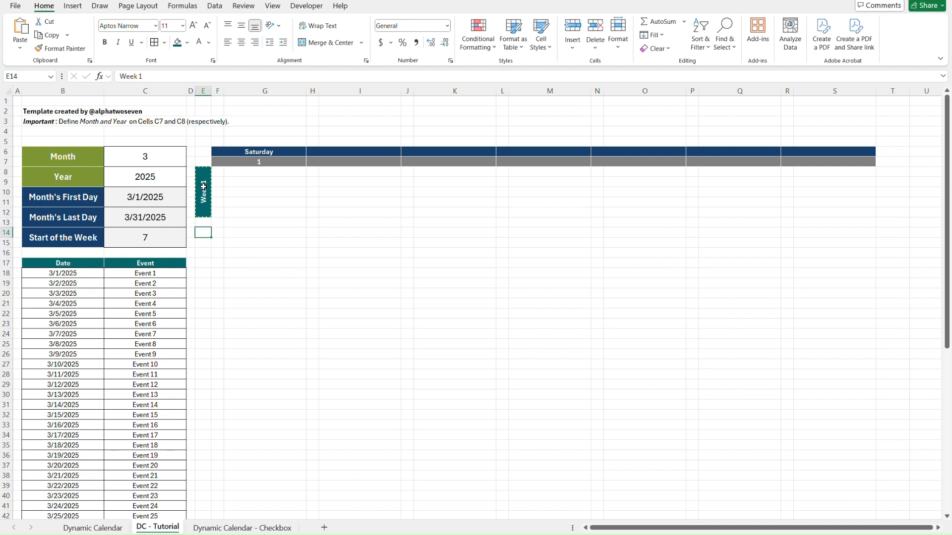
pyautogui.hotkey('ctrl', 'v')
pyautogui.press('Down')
pyautogui.press('Down')
pyautogui.hotkey('ctrl', 'v')
pyautogui.press('Down')
pyautogui.press('Down')
pyautogui.hotkey('ctrl', 'v')
pyautogui.press('Down')
pyautogui.press('Down')
pyautogui.hotkey('ctrl', 'v')
pyautogui.press('Down')
pyautogui.press('Down')
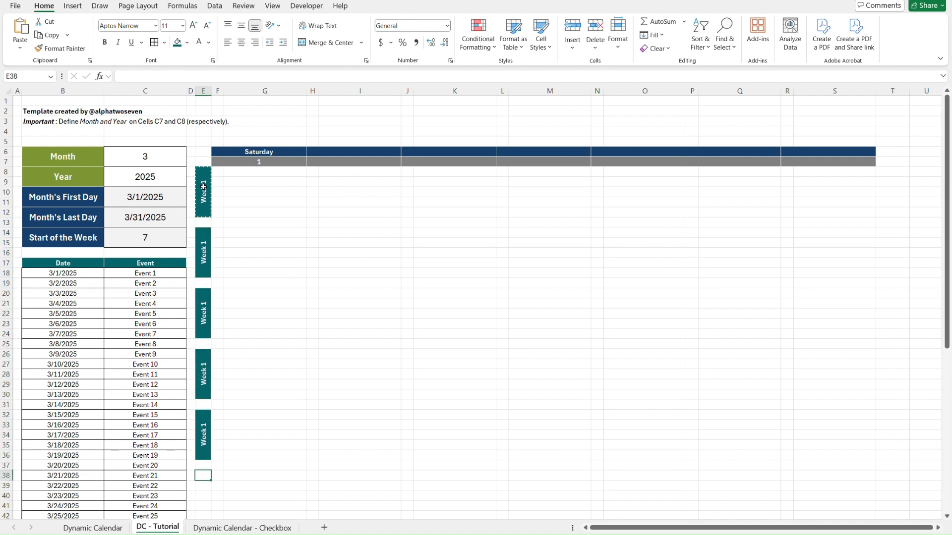
pyautogui.hotkey('ctrl', 'v')
# Change the second and third week labels, in E14 and E20, to Week 2 and Week 3.
pyautogui.doubleClick(200, 248)
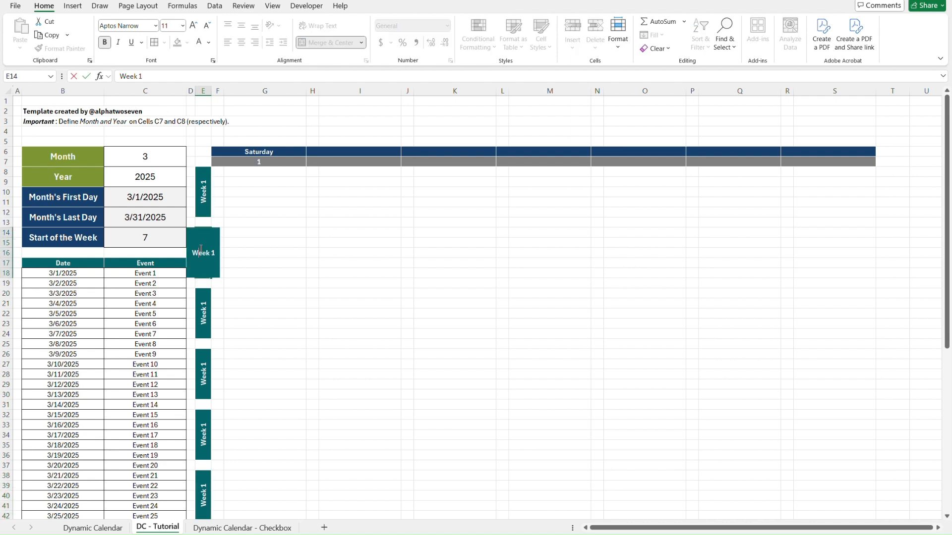
pyautogui.write('2')
pyautogui.press('Return')
pyautogui.press('Down')
pyautogui.doubleClick(212, 312)
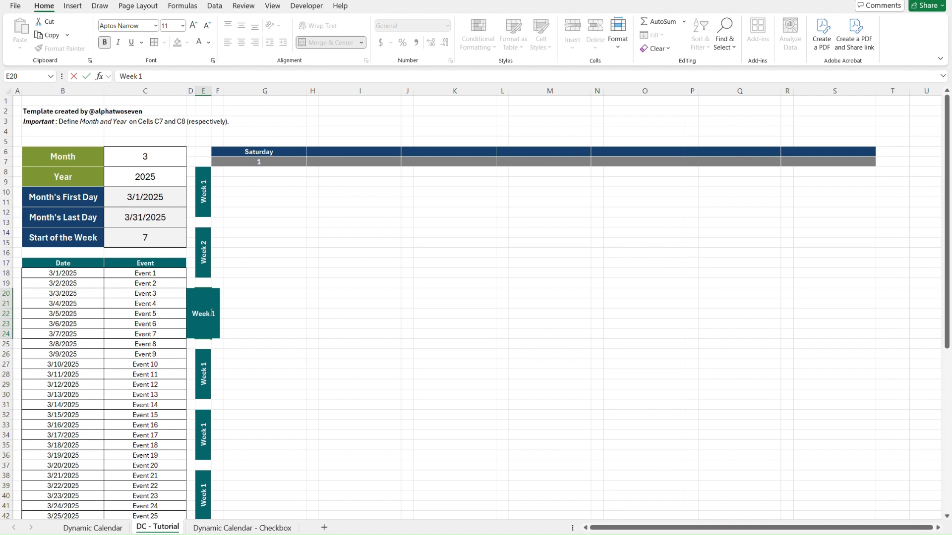
pyautogui.press('Return')
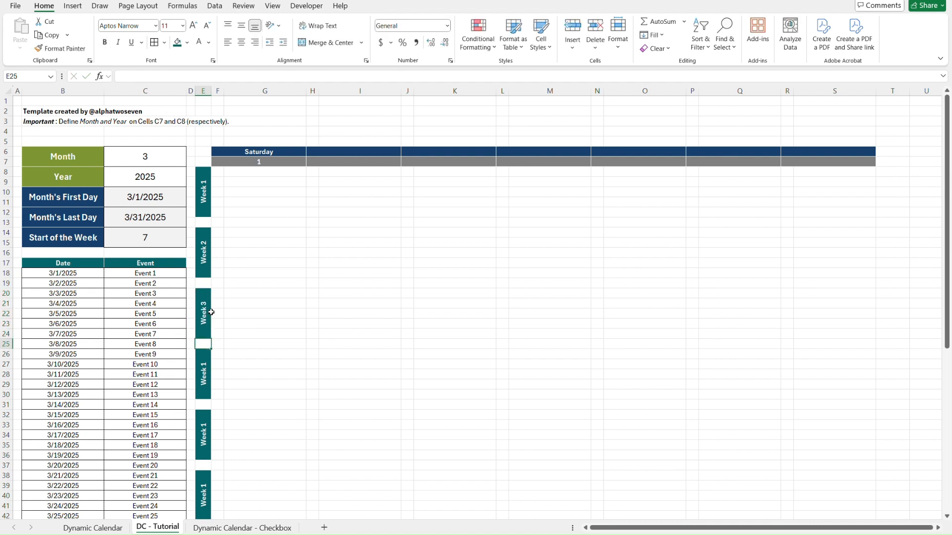
# Change the fourth week label, in E26, to Week 4.
pyautogui.doubleClick(202, 358)
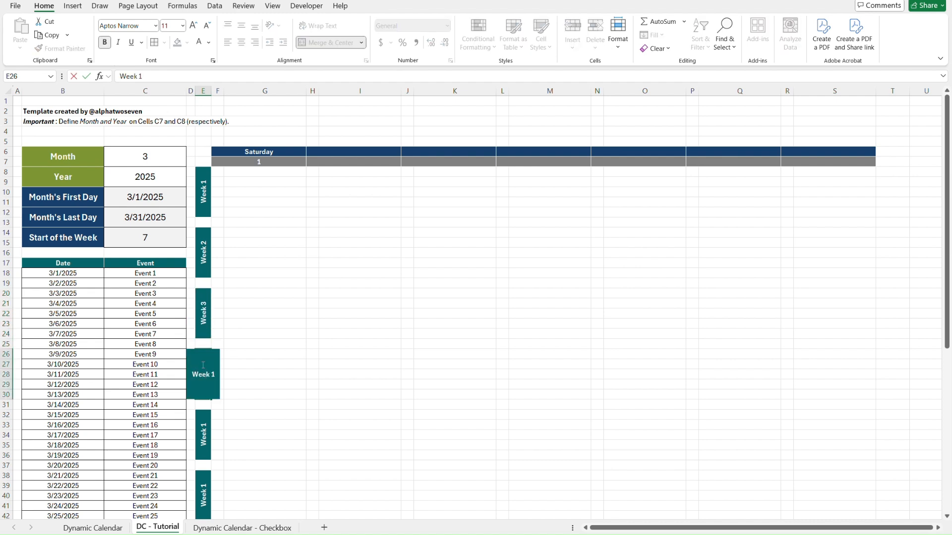
pyautogui.press('BackSpace')
pyautogui.write('4')
pyautogui.press('Return')
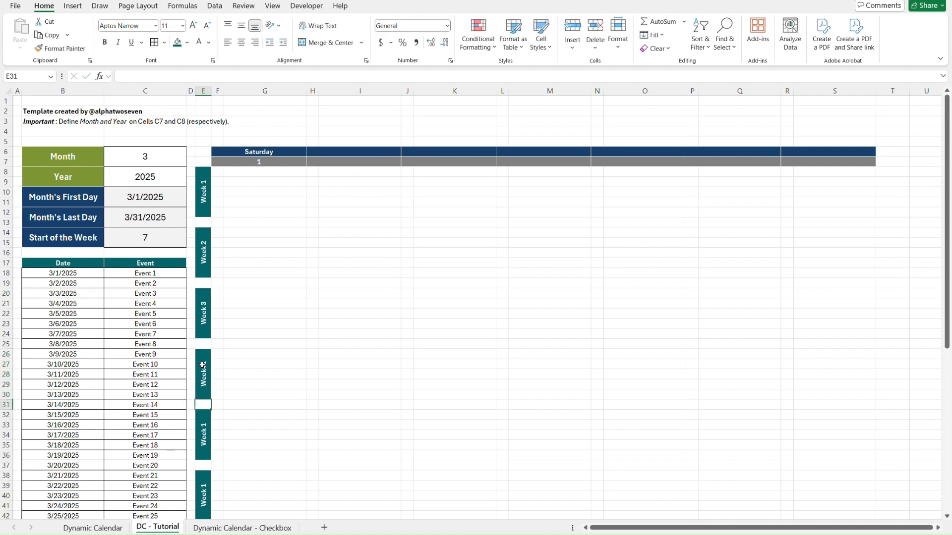
pyautogui.doubleClick(203, 366)
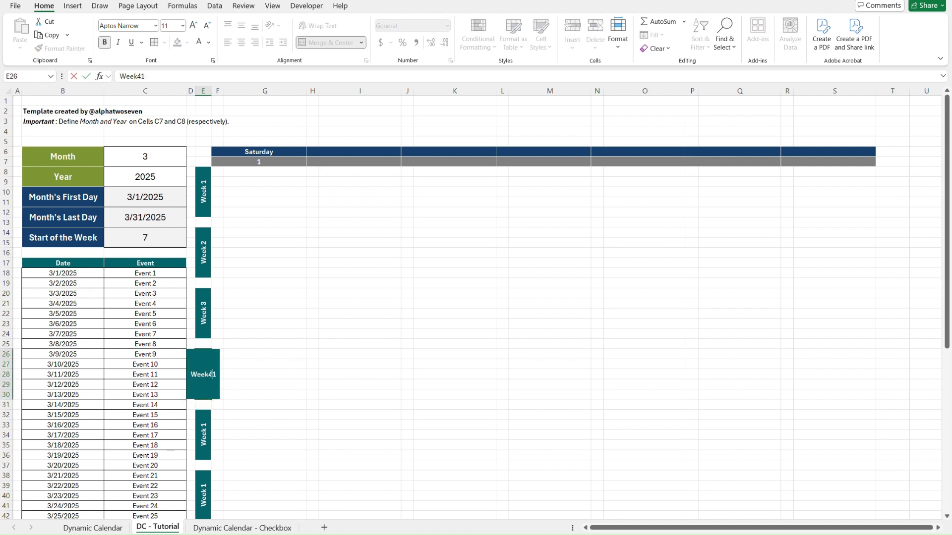
pyautogui.press('BackSpace')
pyautogui.press('BackSpace')
pyautogui.write('4')
pyautogui.press('Return')
# Change the last two week labels, in E32 and E38, to Week 5 and Week 6.
pyautogui.press('Down')
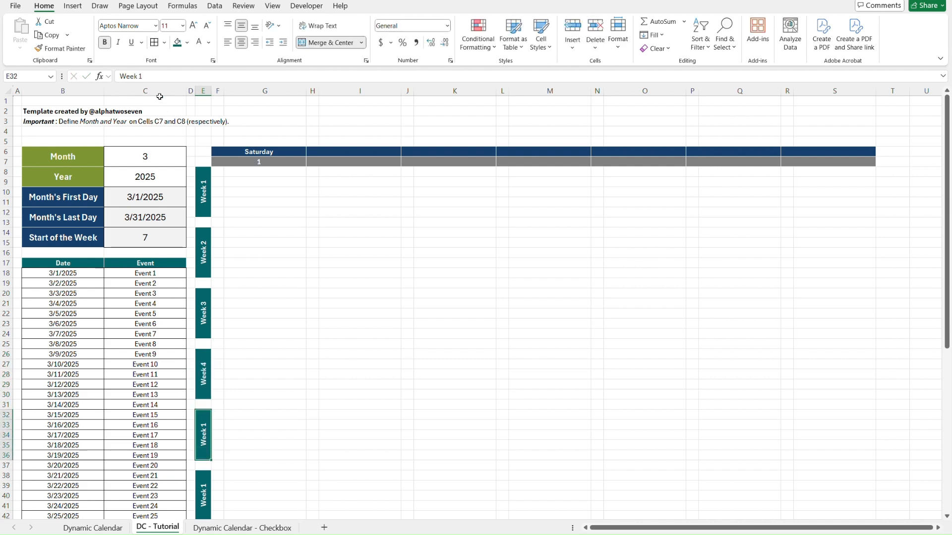
pyautogui.press('F2')
pyautogui.press('BackSpace')
pyautogui.write('5')
pyautogui.press('Return')
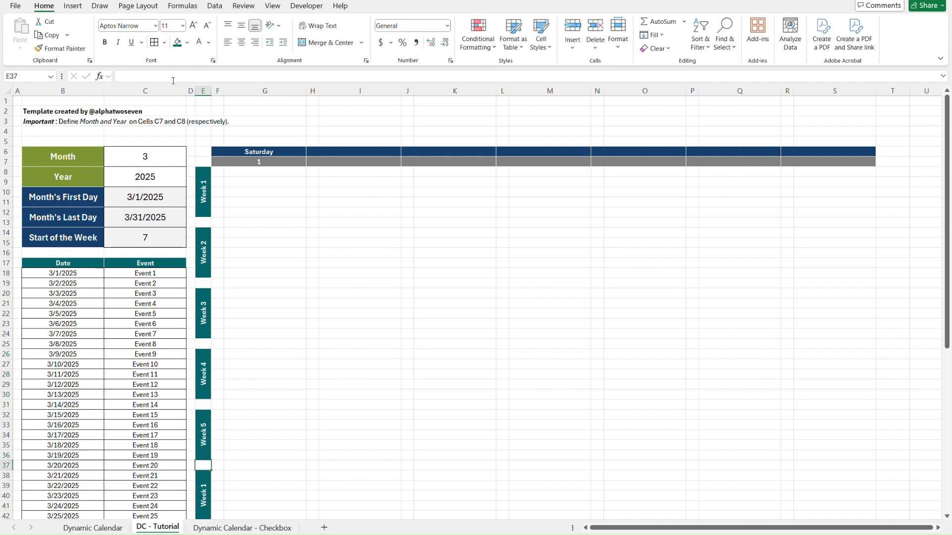
pyautogui.press('Down')
pyautogui.press('F2')
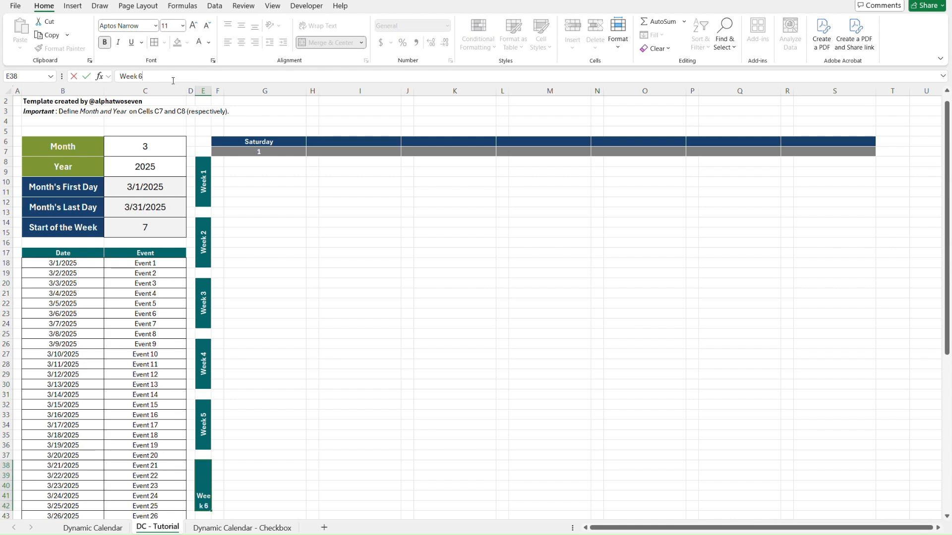
pyautogui.write('6')
pyautogui.press('Return')
# Copy the formatting of the gray date row F7:S7 onto rows 13, 19, 25, 31 and 37 with the Format Painter.
pyautogui.scroll(1, 340, 238)
pyautogui.click(271, 183)
pyautogui.press('Left')
pyautogui.press('Up')
pyautogui.press('Up')
pyautogui.press('Right')
pyautogui.hotkey('shift', 'Left')
pyautogui.hotkey('shift', 'Right')
pyautogui.hotkey('shift', 'Right')
pyautogui.hotkey('shift', 'Right')
pyautogui.hotkey('shift', 'Right')
pyautogui.hotkey('shift', 'Right')
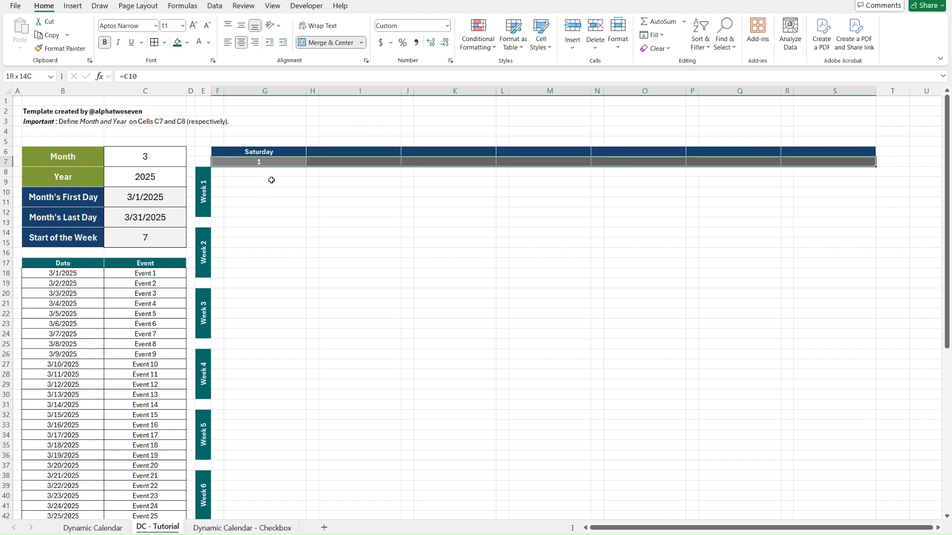
pyautogui.click(61, 49)
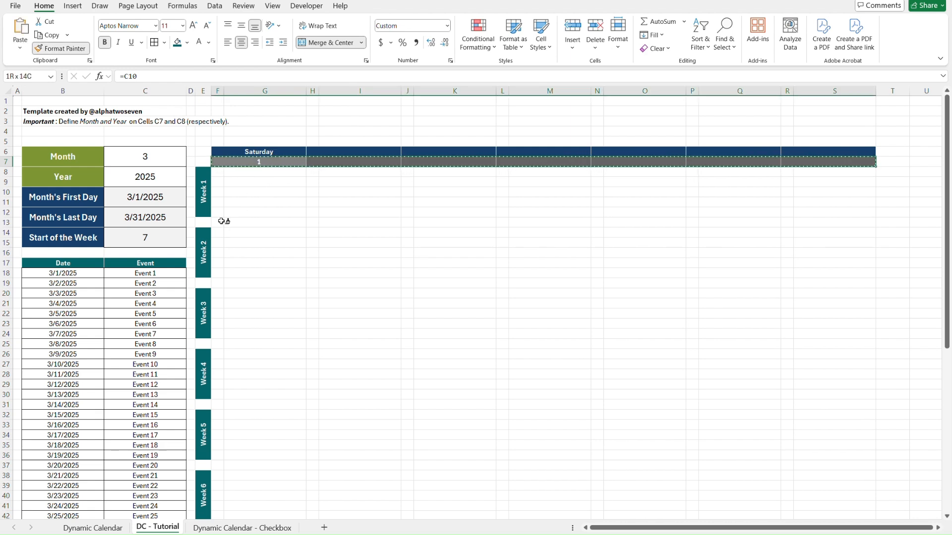
pyautogui.click(222, 221)
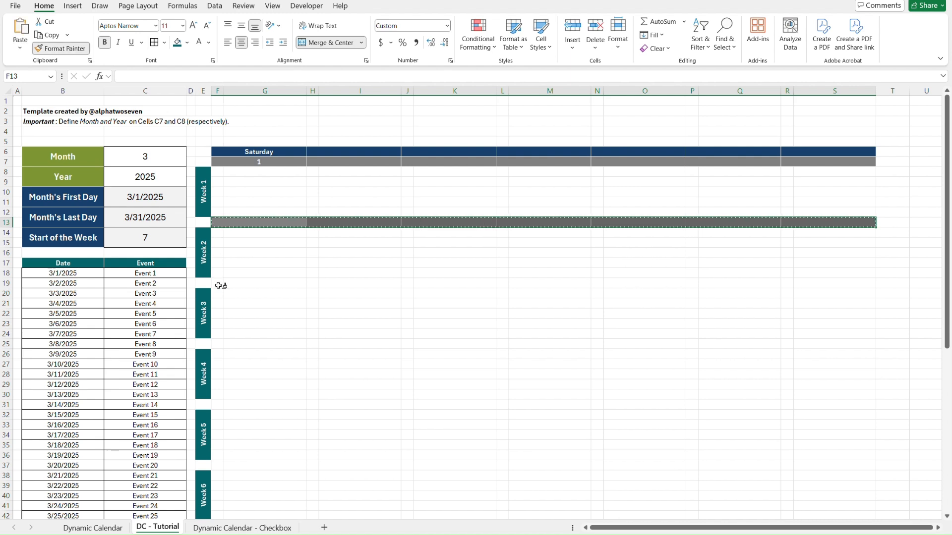
pyautogui.click(218, 284)
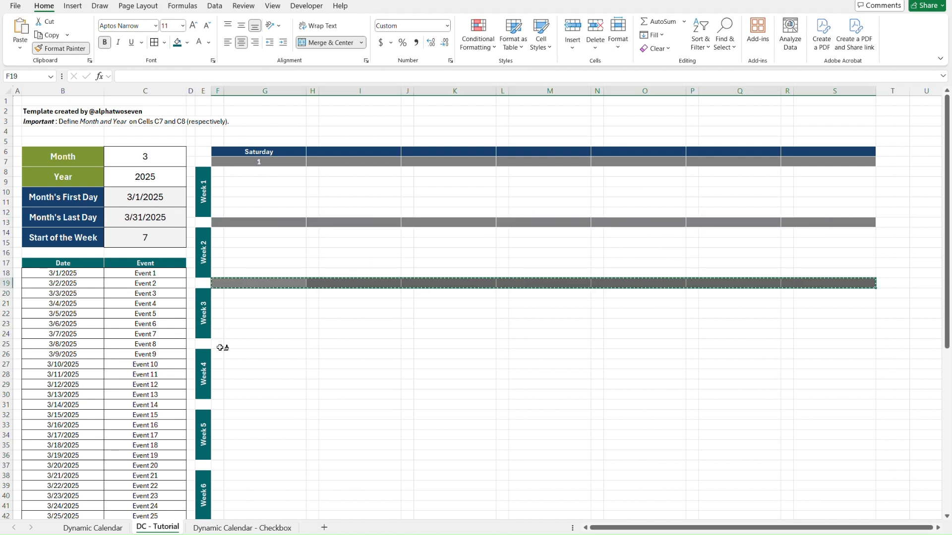
pyautogui.click(221, 345)
pyautogui.click(220, 404)
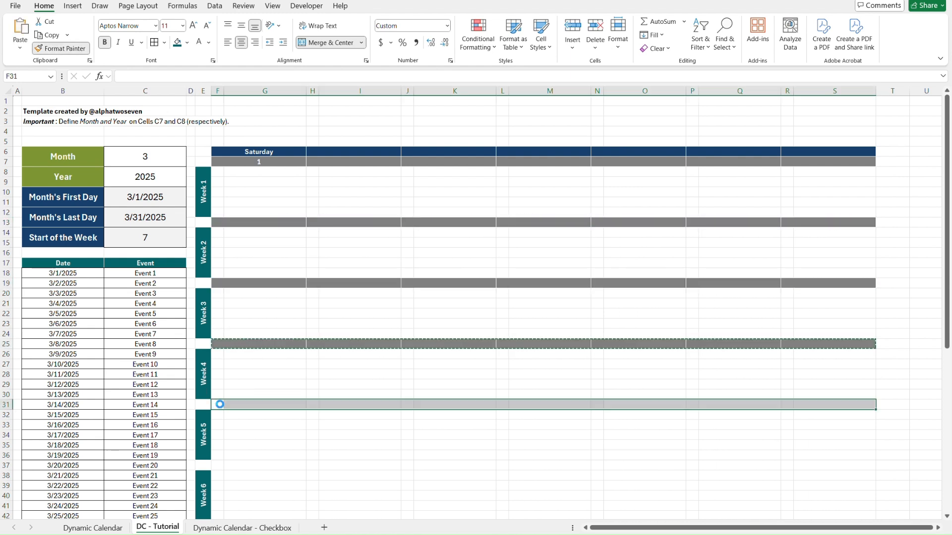
pyautogui.click(221, 465)
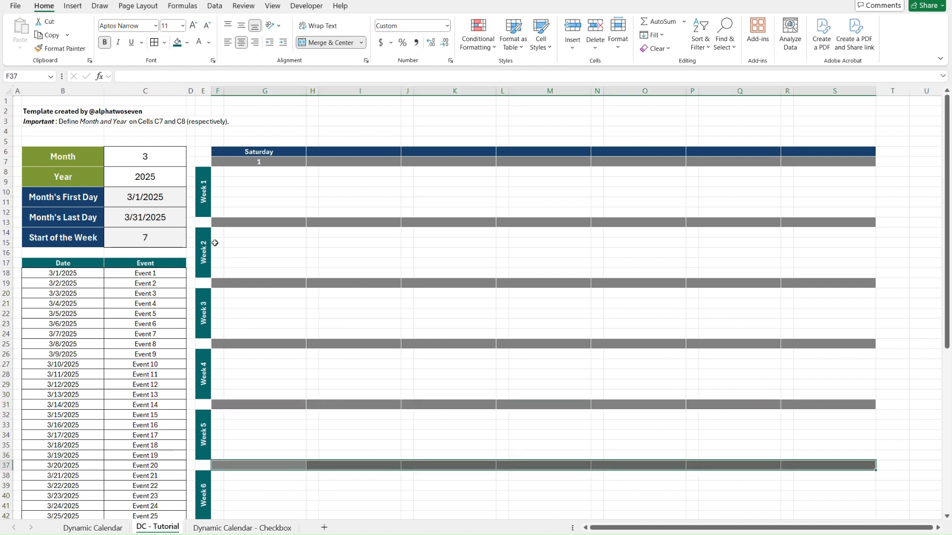
# Select the Week 1 cells F8:G12 beneath the Saturday header.
pyautogui.click(218, 174)
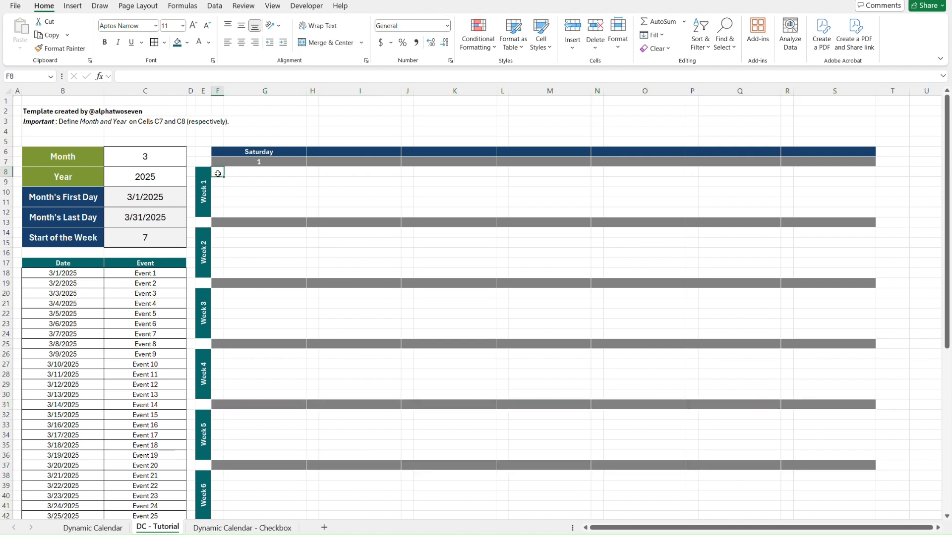
pyautogui.hotkey('shift', 'Down')
pyautogui.hotkey('shift', 'Down')
pyautogui.hotkey('shift', 'Down')
pyautogui.hotkey('shift', 'Down')
pyautogui.hotkey('shift', 'Right')
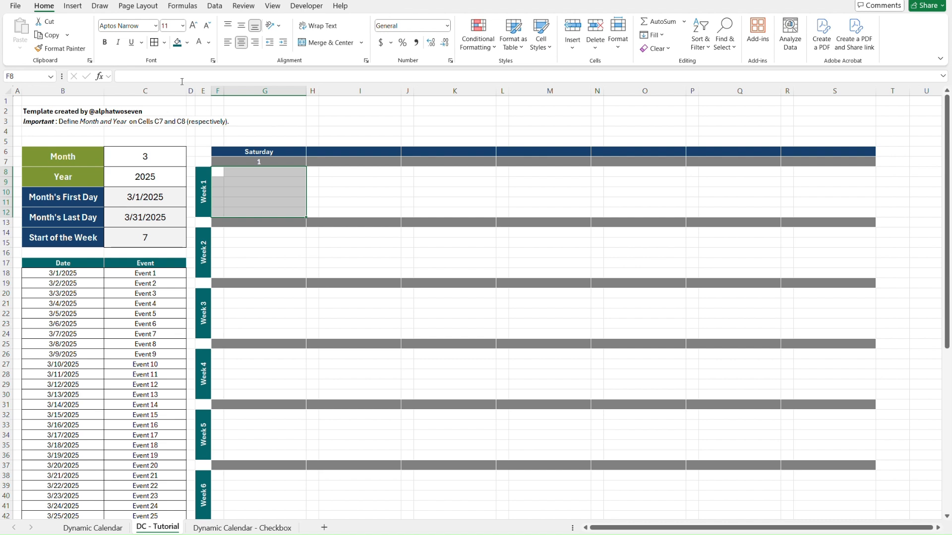
pyautogui.click(210, 44)
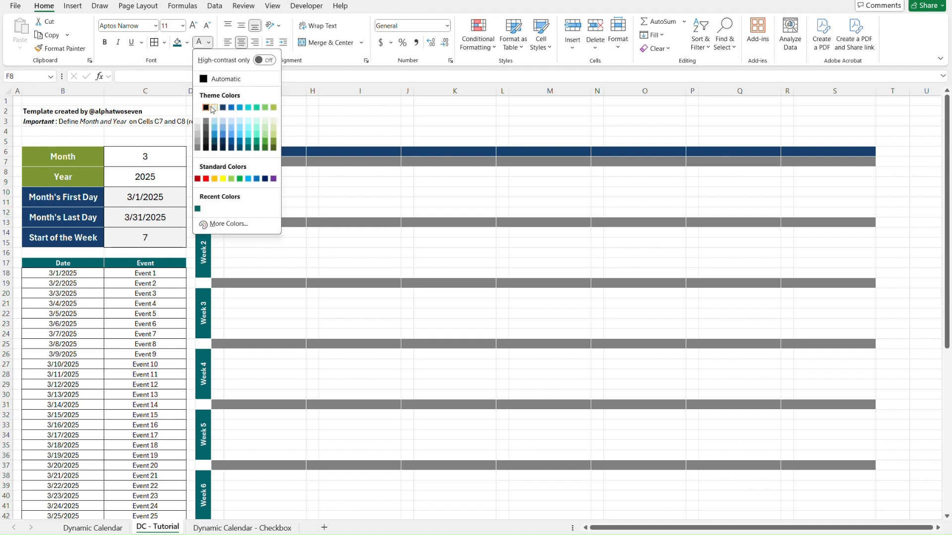
pyautogui.click(212, 43)
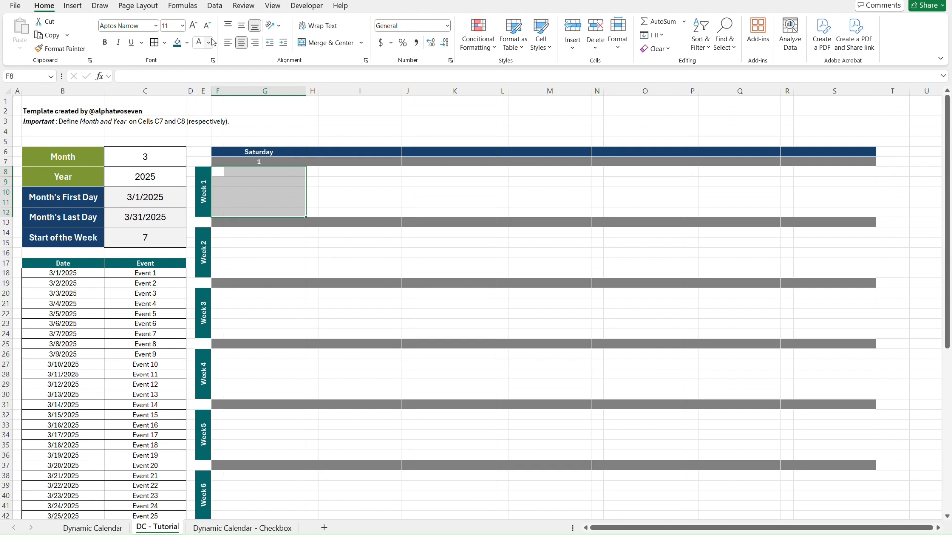
pyautogui.click(212, 43)
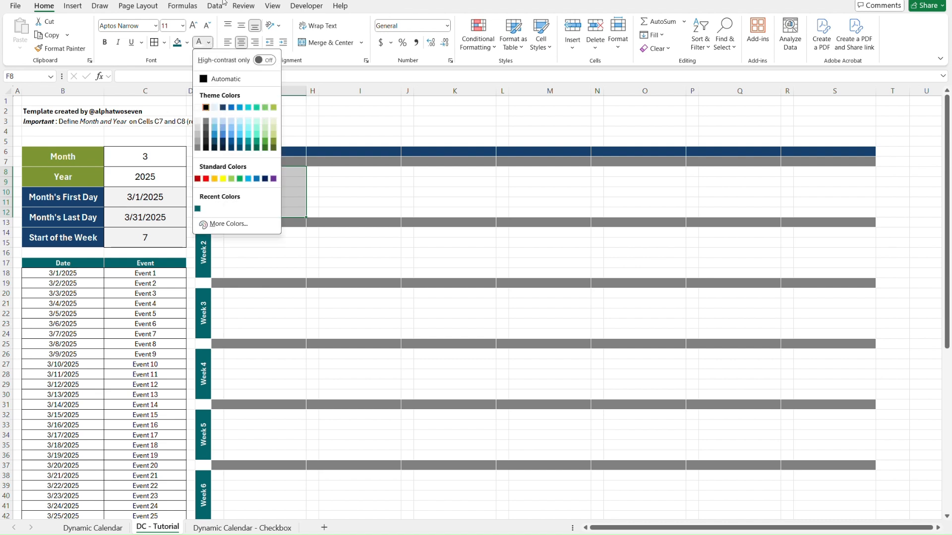
pyautogui.click(695, 6)
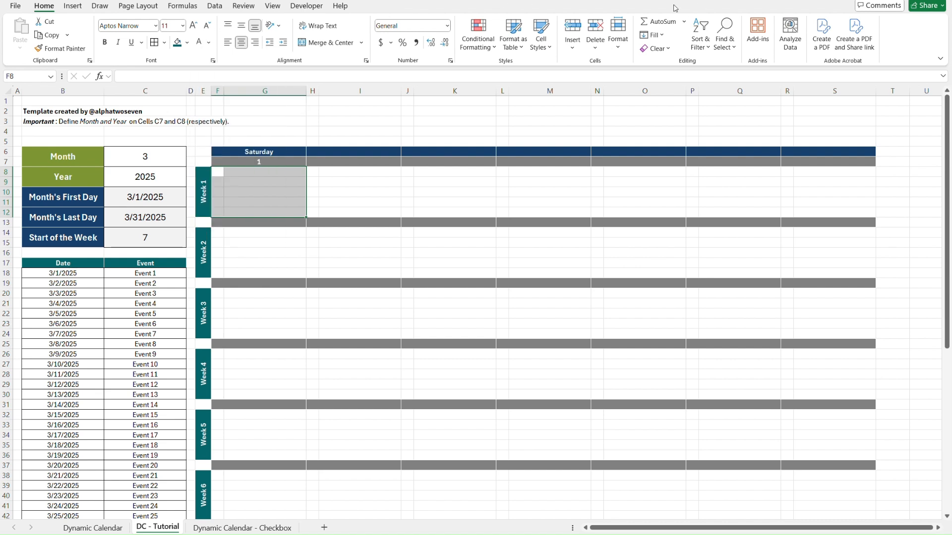
# Set the border line color to black and apply all borders to F8:G12.
pyautogui.click(165, 43)
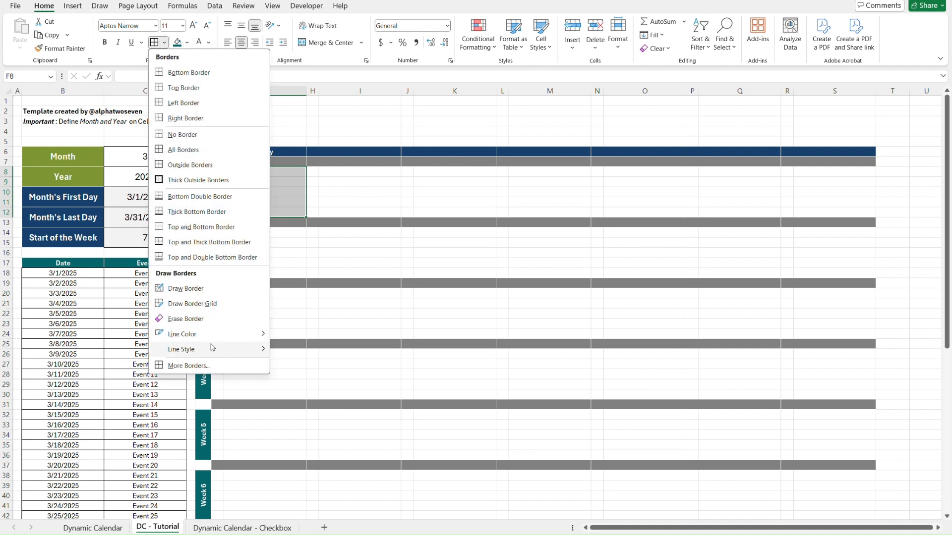
pyautogui.moveTo(217, 334)
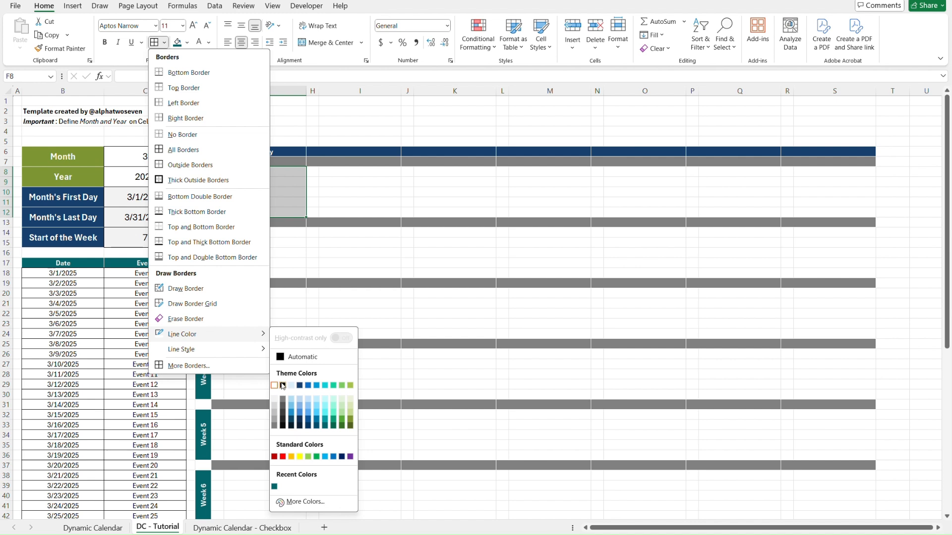
pyautogui.click(283, 386)
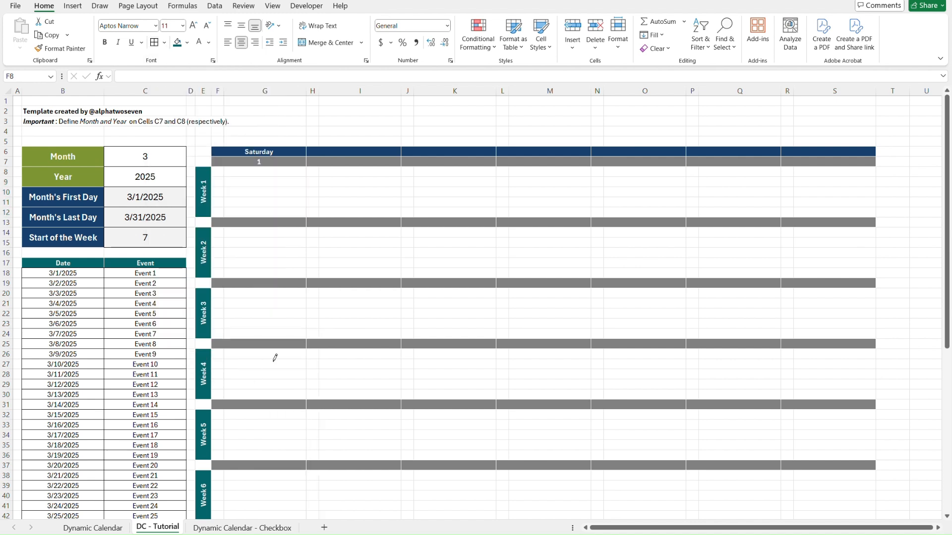
pyautogui.click(155, 44)
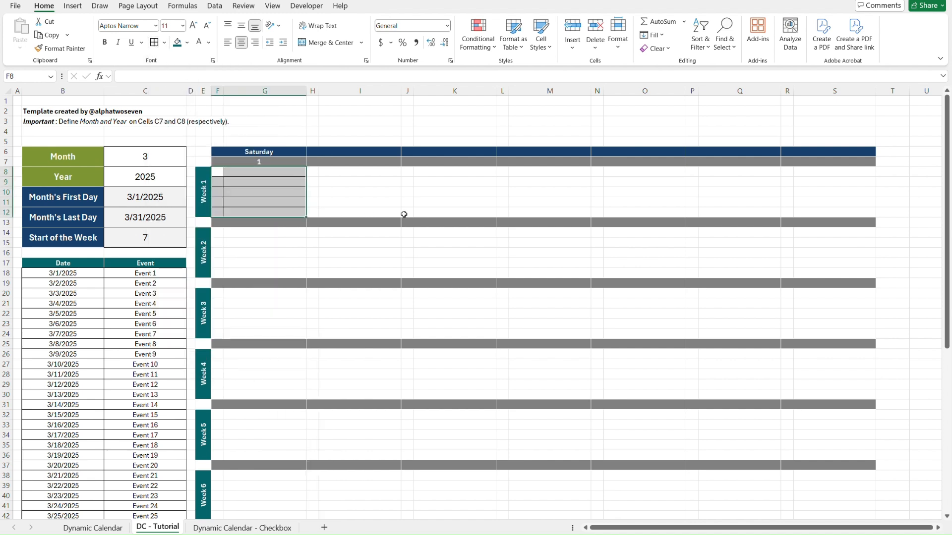
pyautogui.press('Left')
pyautogui.press('Right')
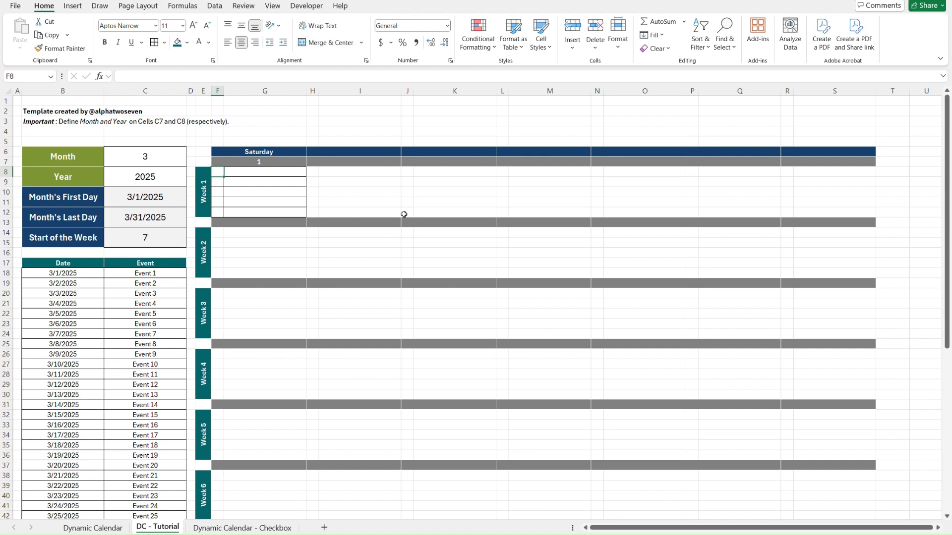
# Examine the narrow check-mark cells in column F and the drop-down in F8 on the Dynamic Calendar sheet.
pyautogui.press('Down')
pyautogui.press('Down')
pyautogui.press('Down')
pyautogui.press('Down')
pyautogui.press('Up')
pyautogui.press('Up')
pyautogui.press('Up')
pyautogui.press('Up')
pyautogui.hotkey('ctrl', 'pageup')
pyautogui.click(217, 172)
pyautogui.hotkey('alt', 'Down')
pyautogui.press('Escape')
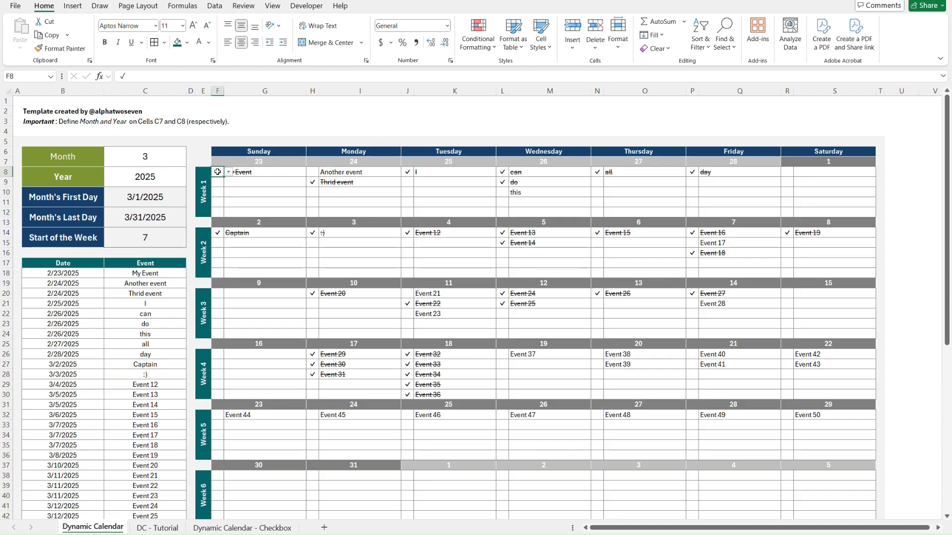
# Recolor all borders of F8:G12 on the DC - Tutorial sheet dark gray and compare them with the Dynamic Calendar sheet.
pyautogui.hotkey('ctrl', 'pagedown')
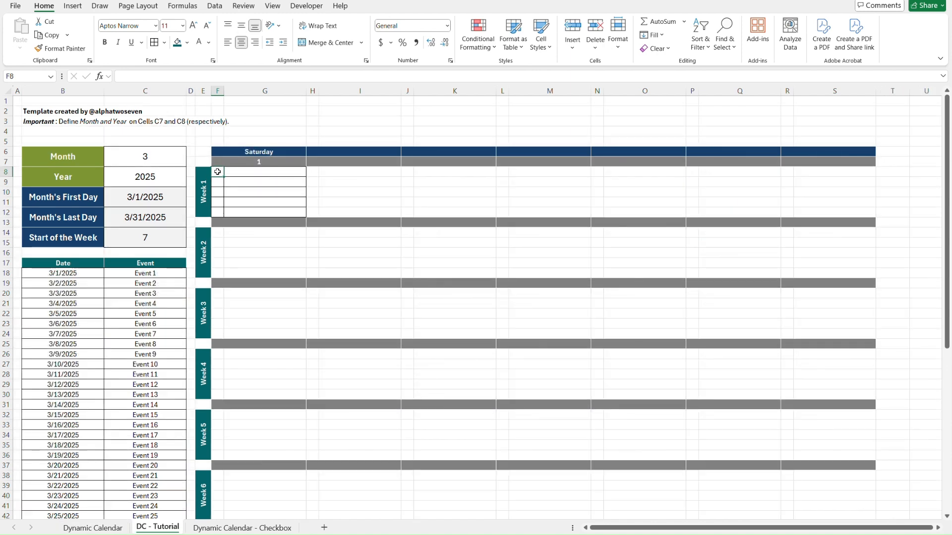
pyautogui.keyDown('shift'); pyautogui.click(292, 209); pyautogui.keyUp('shift')
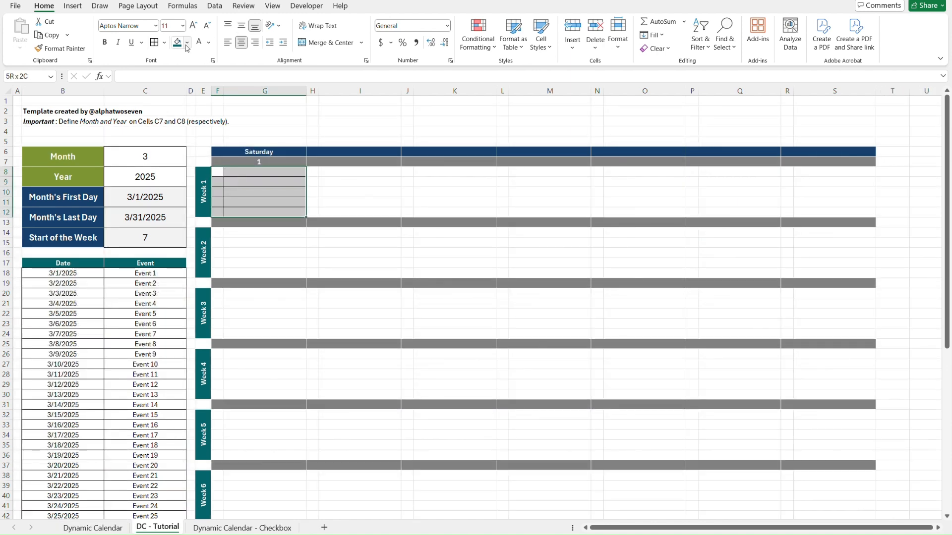
pyautogui.click(164, 43)
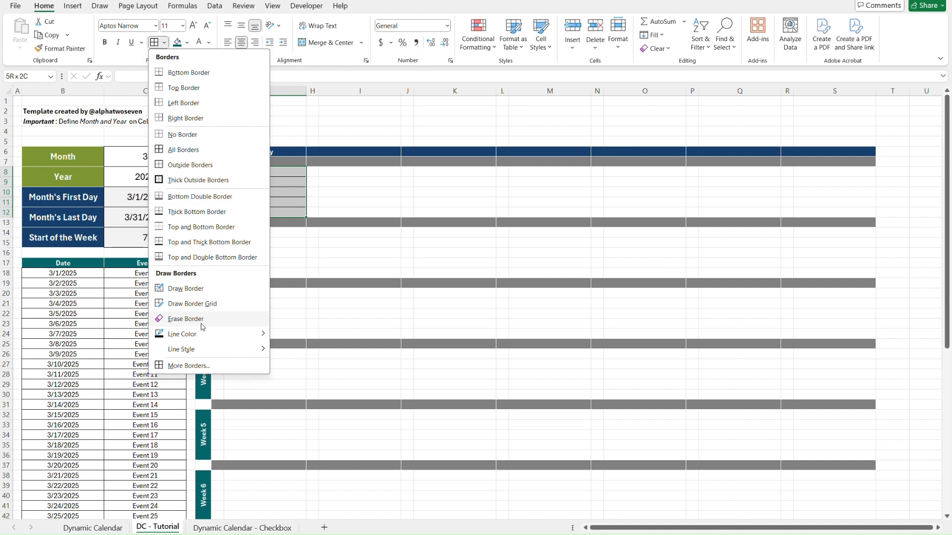
pyautogui.moveTo(228, 335)
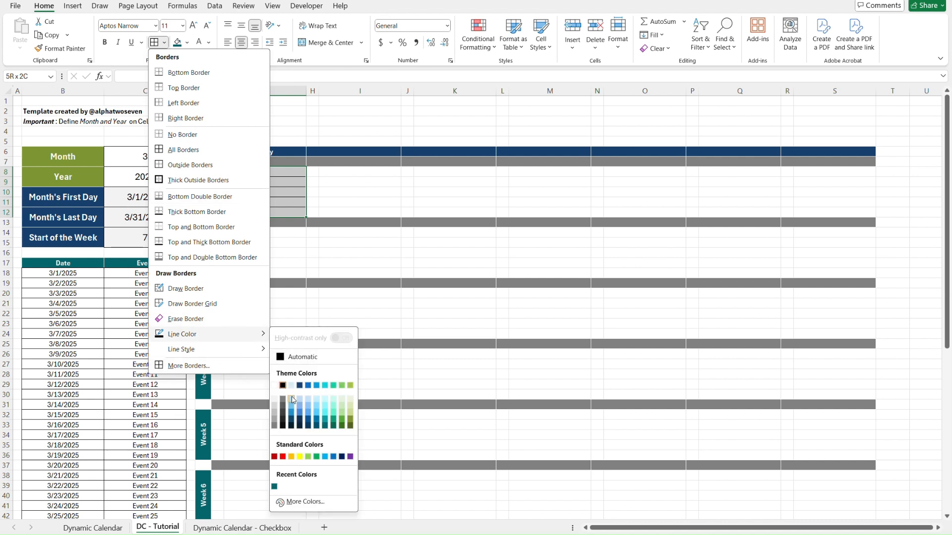
pyautogui.click(274, 427)
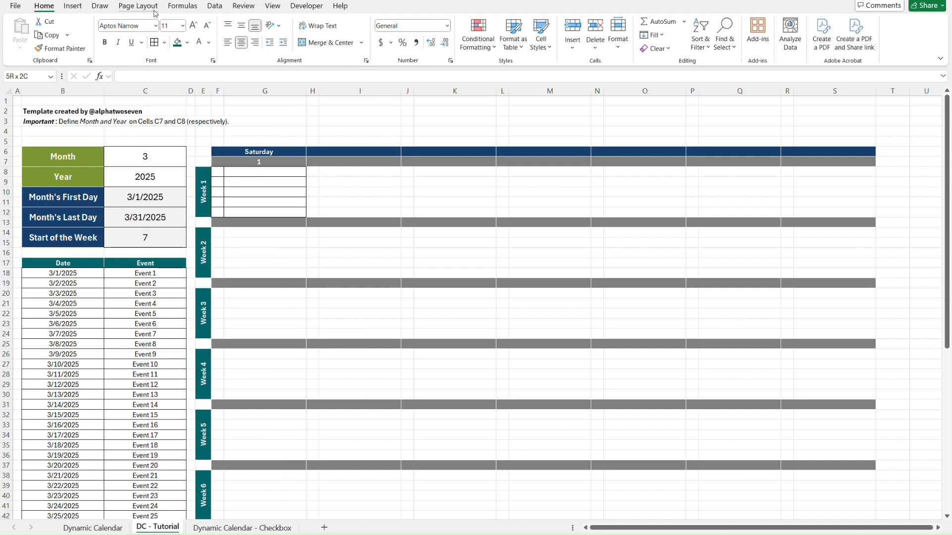
pyautogui.click(156, 44)
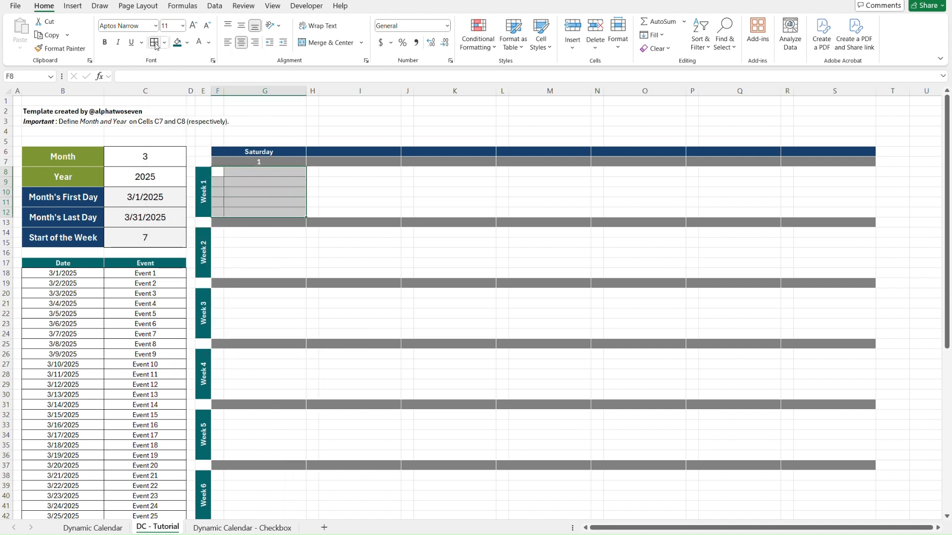
pyautogui.click(330, 133)
pyautogui.hotkey('ctrl', 'pageup')
pyautogui.hotkey('ctrl', 'pagedown')
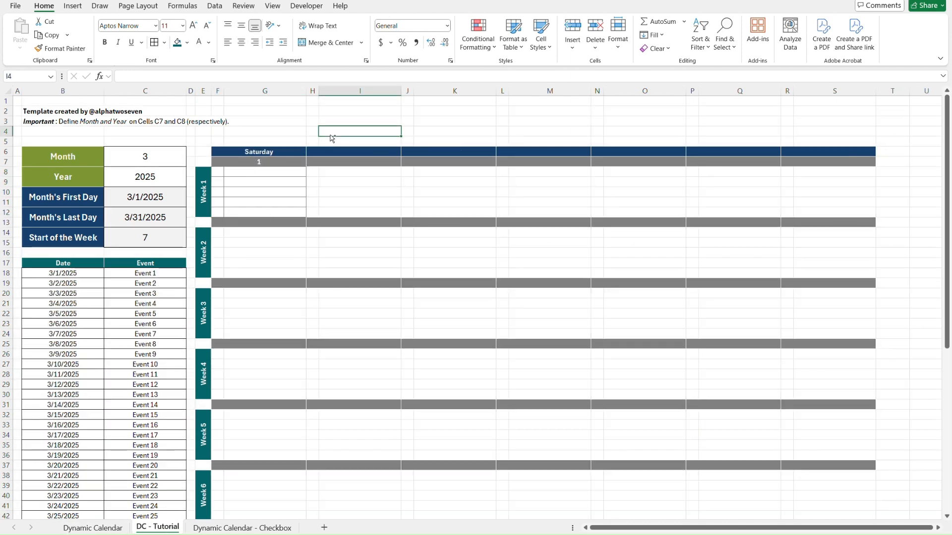
pyautogui.hotkey('ctrl', 'pageup')
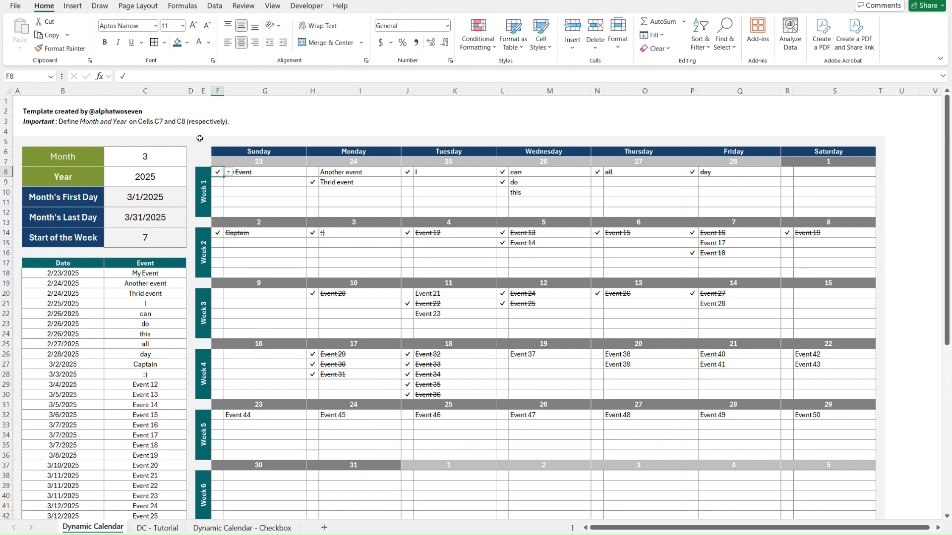
pyautogui.hotkey('ctrl', 'pagedown')
# Enter the formula =UNICHAR(10003) in cell F8 of the DC - Tutorial sheet.
pyautogui.click(148, 155)
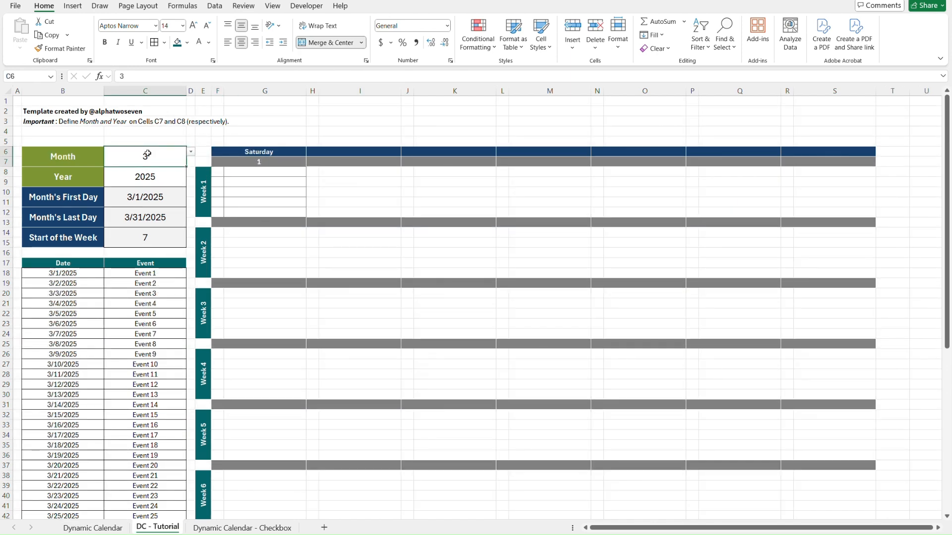
pyautogui.press('Down')
pyautogui.press('Right')
pyautogui.press('Right')
pyautogui.press('Right')
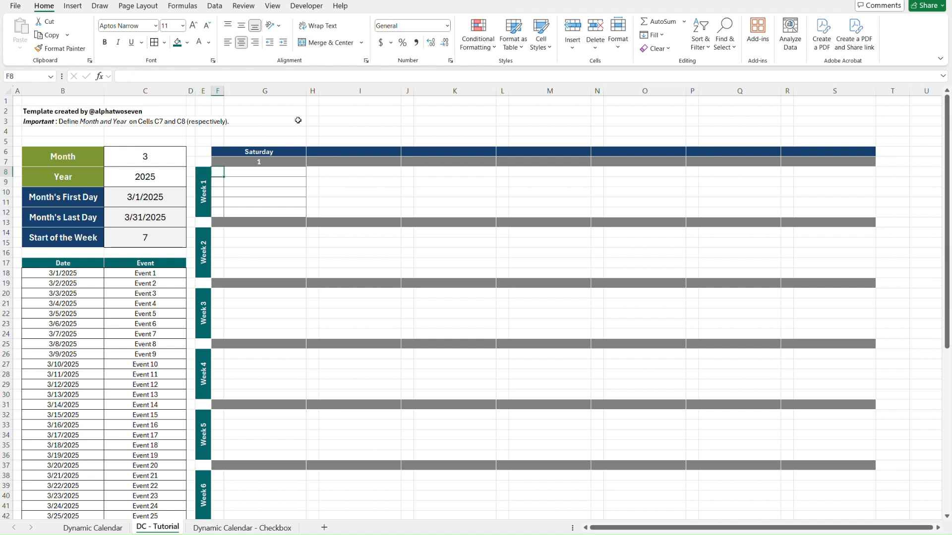
pyautogui.write('=unicha')
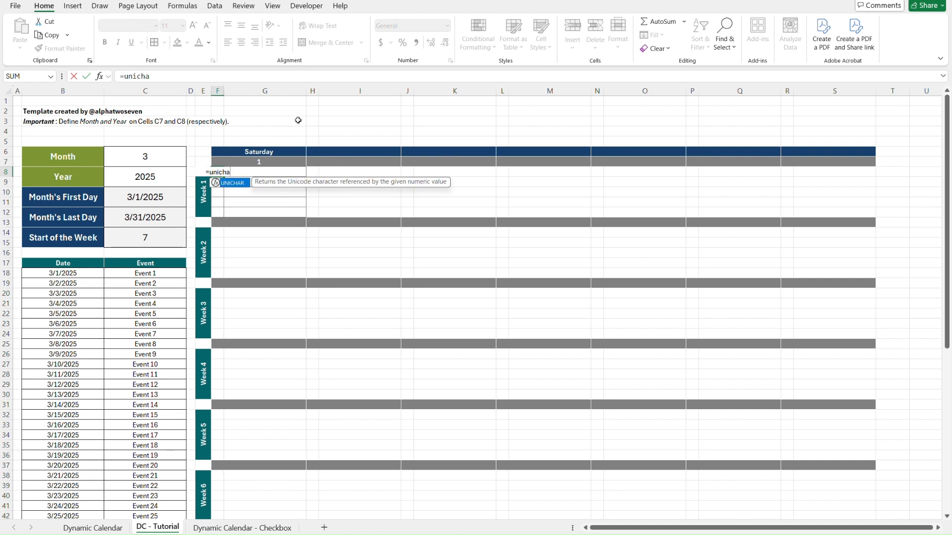
pyautogui.press('Tab')
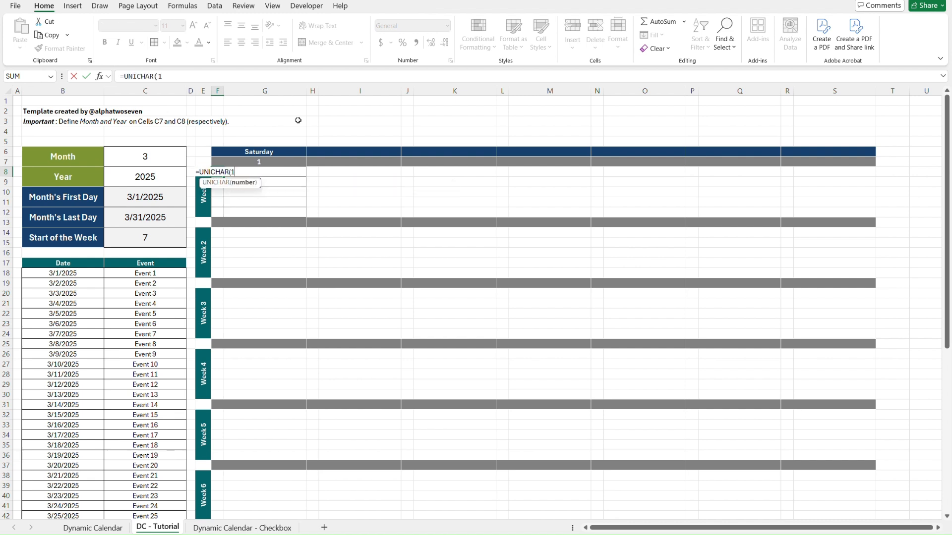
pyautogui.write('10003)')
pyautogui.hotkey('ctrl', 'Return')
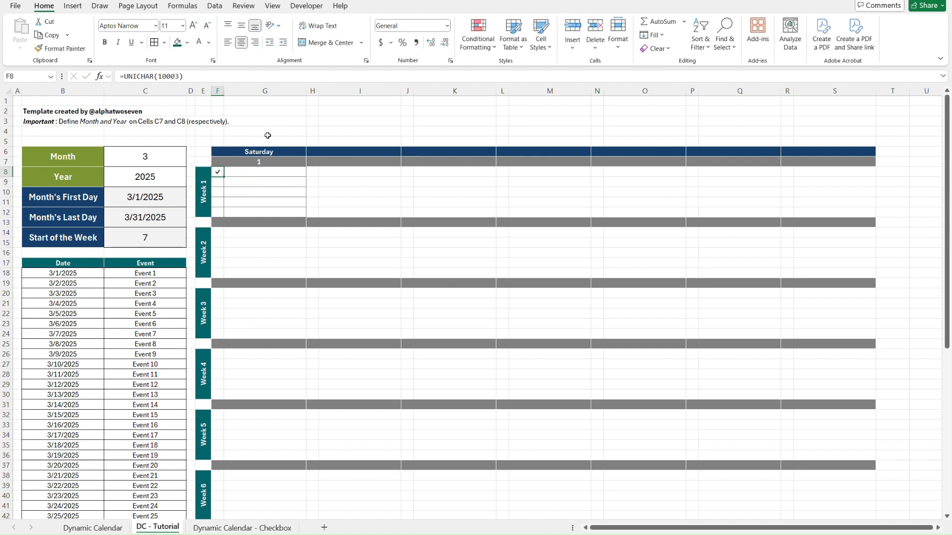
# Replace the formula in F8 with its pasted value and copy the check mark character from the cell.
pyautogui.hotkey('ctrl', 'c')
pyautogui.hotkey('ctrl', 'alt', 'v')
pyautogui.press('v')
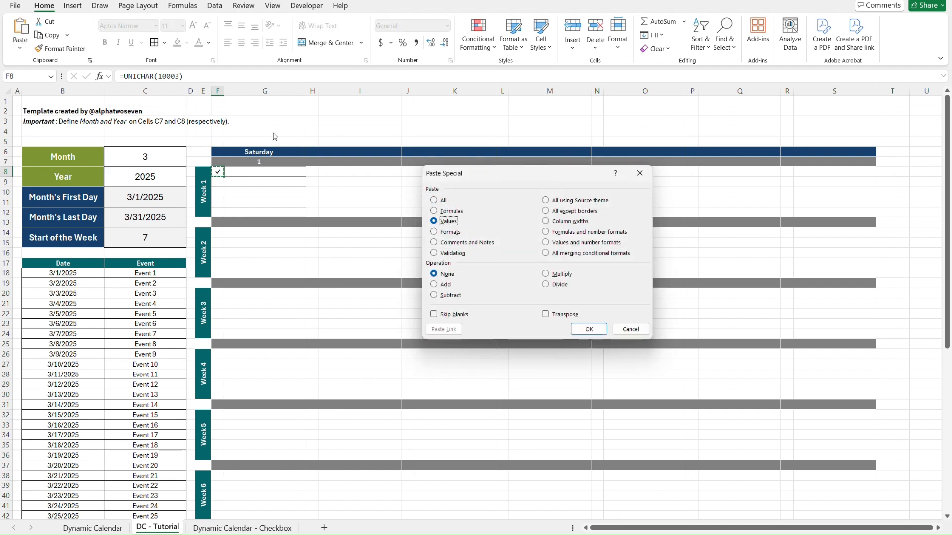
pyautogui.press('Return')
pyautogui.click(124, 75)
pyautogui.moveTo(126, 76); pyautogui.dragTo(118, 73)
pyautogui.hotkey('ctrl', 'c')
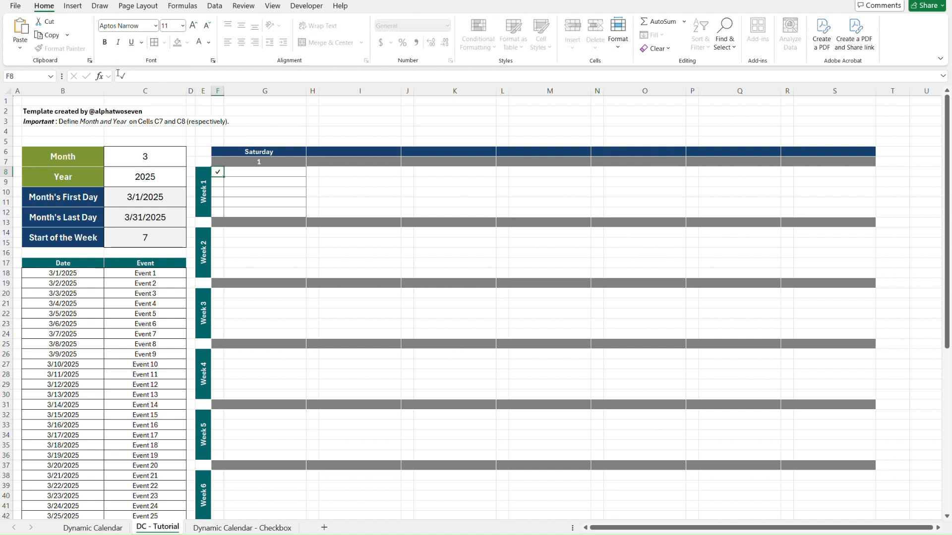
pyautogui.press('Escape')
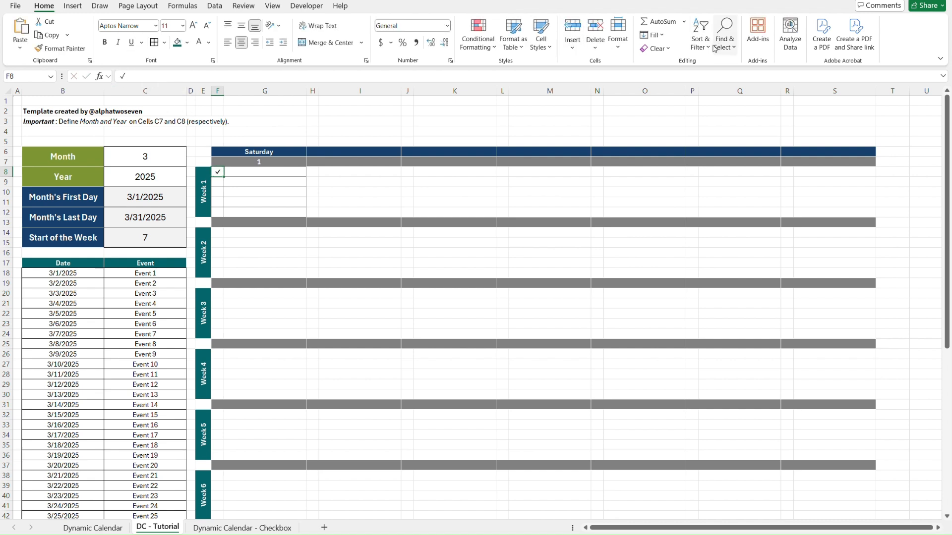
# Add List data validation to F8:F12 with an in-cell dropdown, using the copied check mark in the source.
pyautogui.hotkey('shift', 'Down')
pyautogui.hotkey('shift', 'Down')
pyautogui.hotkey('shift', 'Down')
pyautogui.hotkey('shift', 'Down')
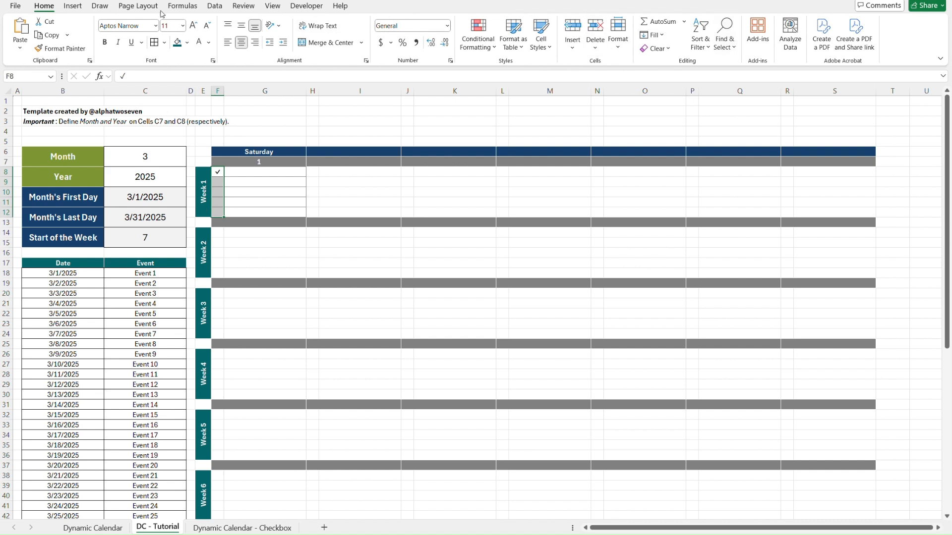
pyautogui.click(215, 6)
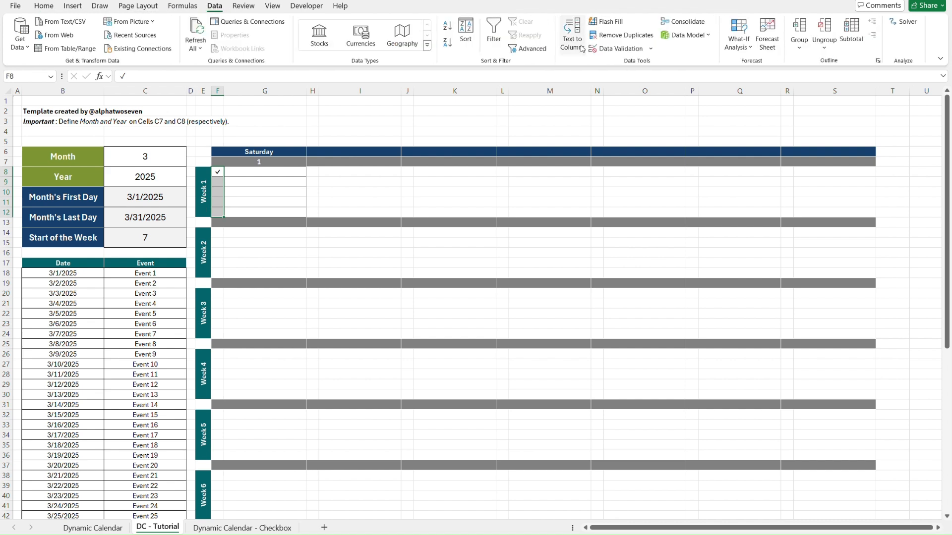
pyautogui.click(617, 48)
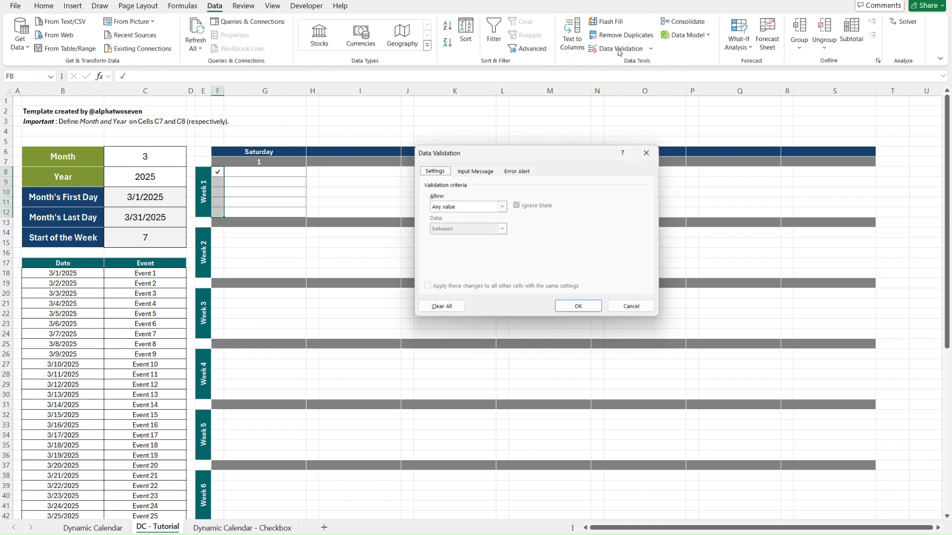
pyautogui.click(451, 210)
pyautogui.click(445, 241)
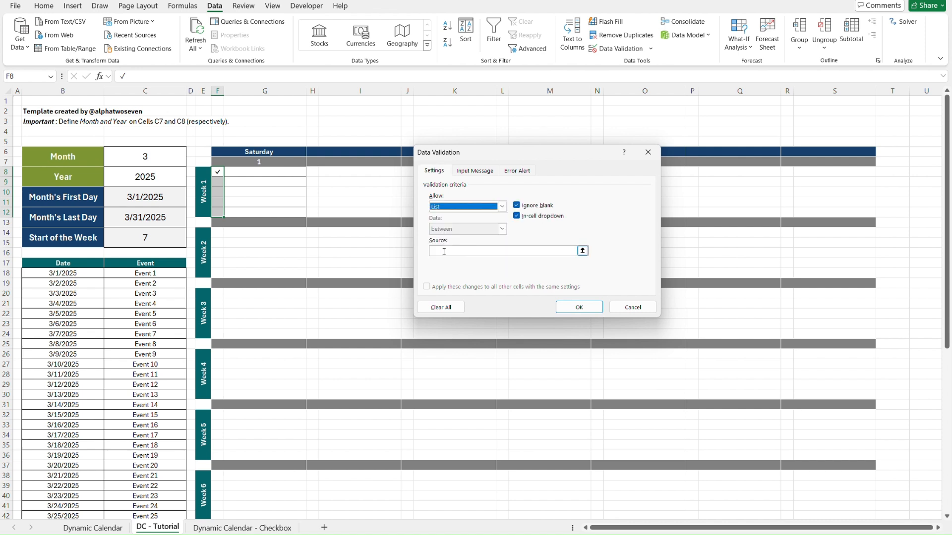
pyautogui.click(444, 252)
pyautogui.hotkey('ctrl', 'v')
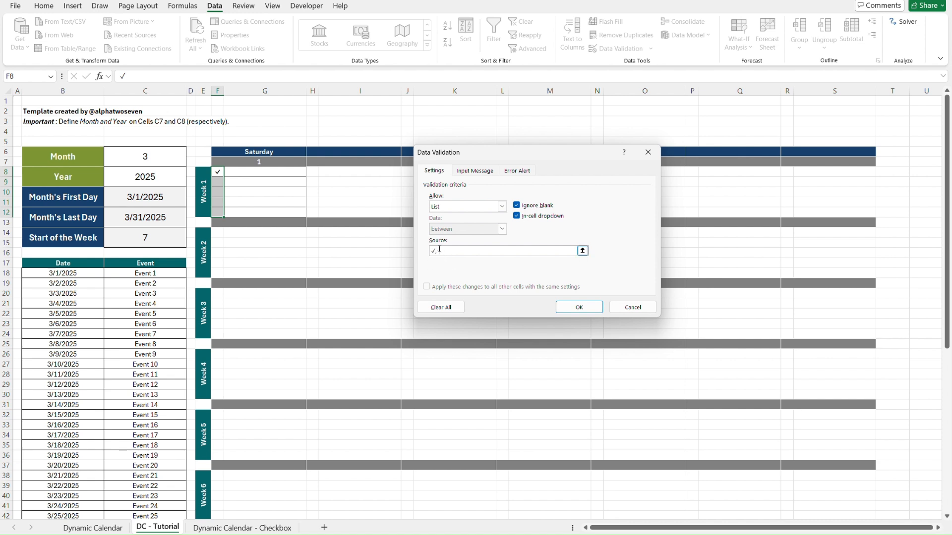
pyautogui.click(591, 309)
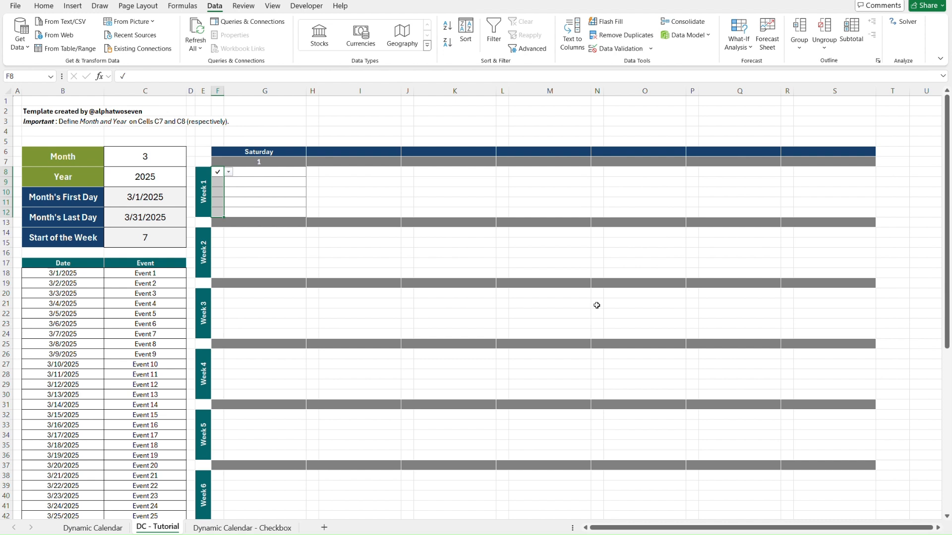
# Check the drop-downs in the Week 1 check-mark cells of column F.
pyautogui.press('Down')
pyautogui.press('Down')
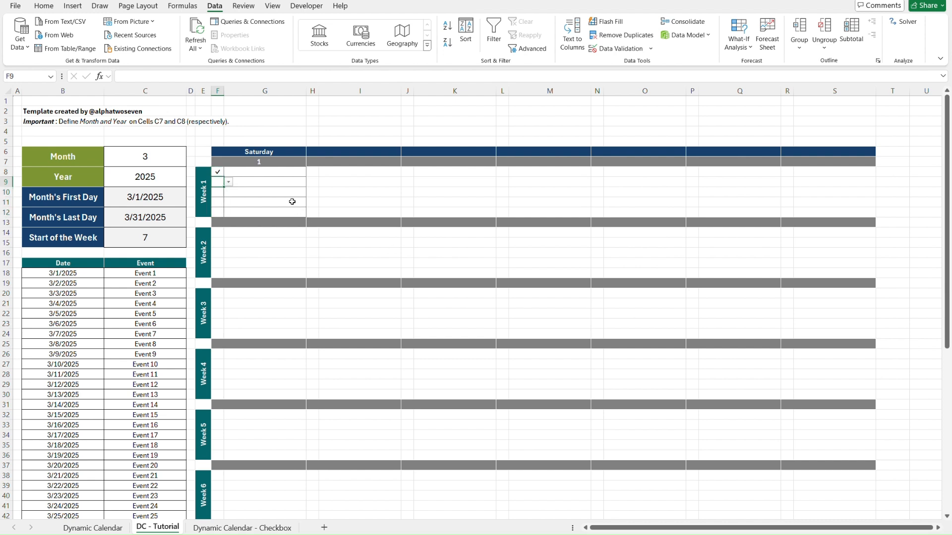
pyautogui.press('Down')
pyautogui.press('Down')
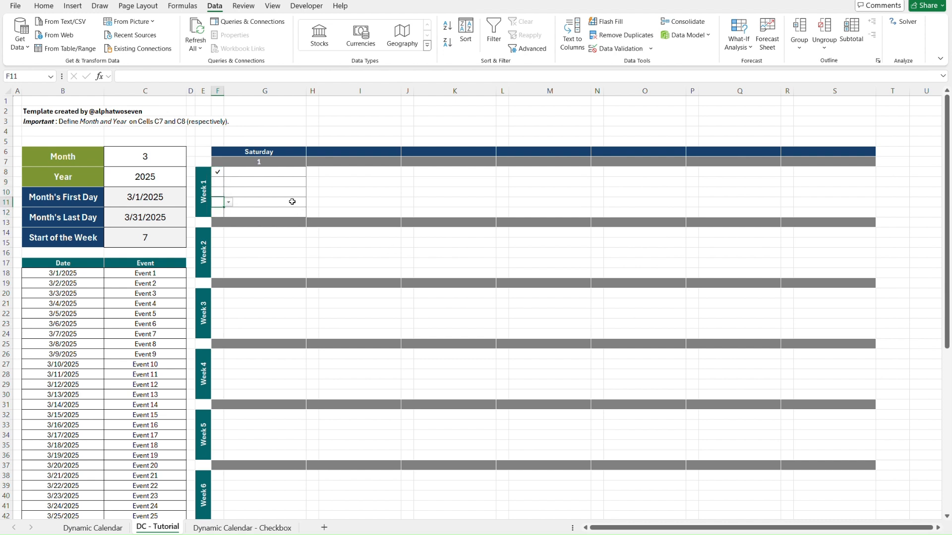
pyautogui.press('Up')
pyautogui.press('Up')
pyautogui.press('Up')
pyautogui.press('Up')
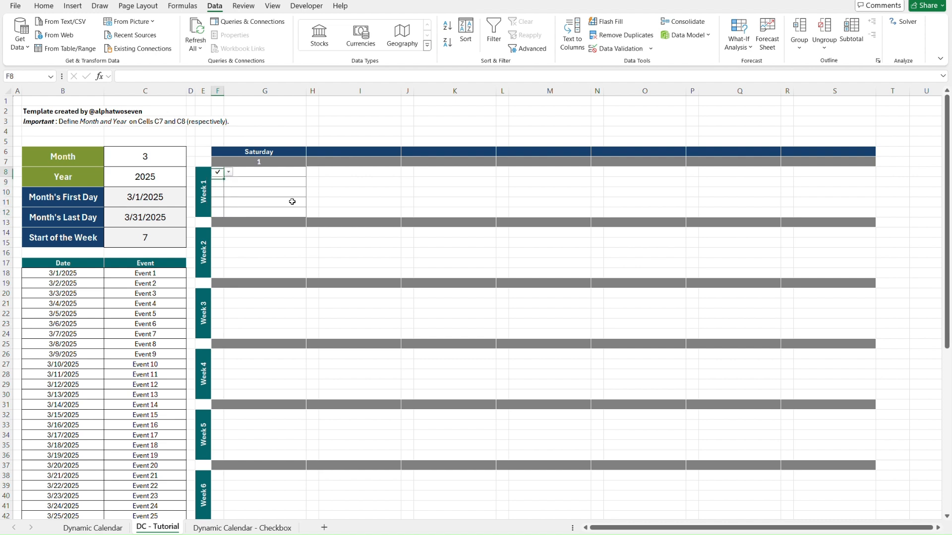
# Copy the Week 1 block F8:G12 across the remaining six day columns, H8:S12.
pyautogui.hotkey('shift', 'Right')
pyautogui.hotkey('shift', 'Down')
pyautogui.hotkey('shift', 'Down')
pyautogui.hotkey('shift', 'Down')
pyautogui.hotkey('shift', 'Down')
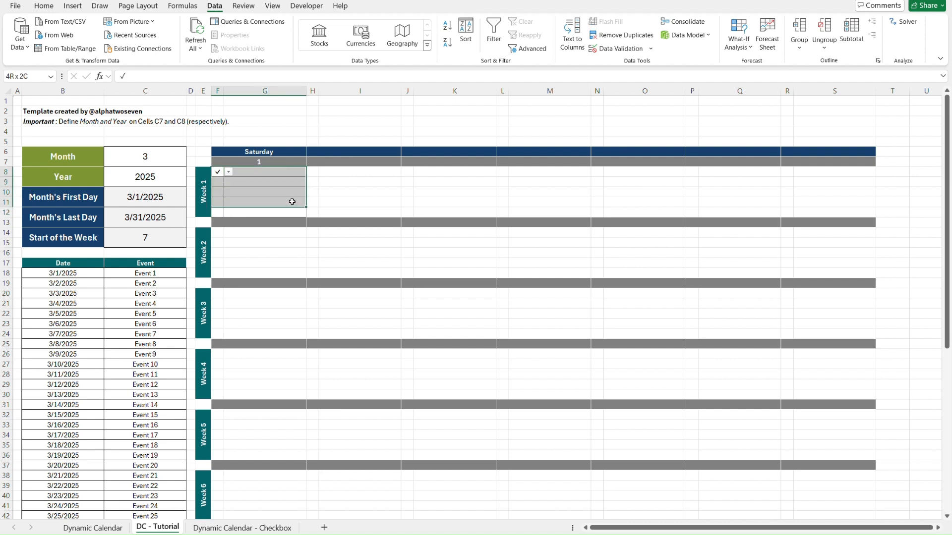
pyautogui.hotkey('ctrl', 'c')
pyautogui.press('Right')
pyautogui.hotkey('shift', 'Right')
pyautogui.hotkey('shift', 'Right')
pyautogui.hotkey('shift', 'Right')
pyautogui.hotkey('shift', 'Right')
pyautogui.hotkey('shift', 'Right')
pyautogui.hotkey('shift', 'Right')
pyautogui.hotkey('shift', 'Right')
pyautogui.hotkey('shift', 'Right')
pyautogui.hotkey('shift', 'Right')
pyautogui.hotkey('shift', 'Right')
pyautogui.hotkey('shift', 'Right')
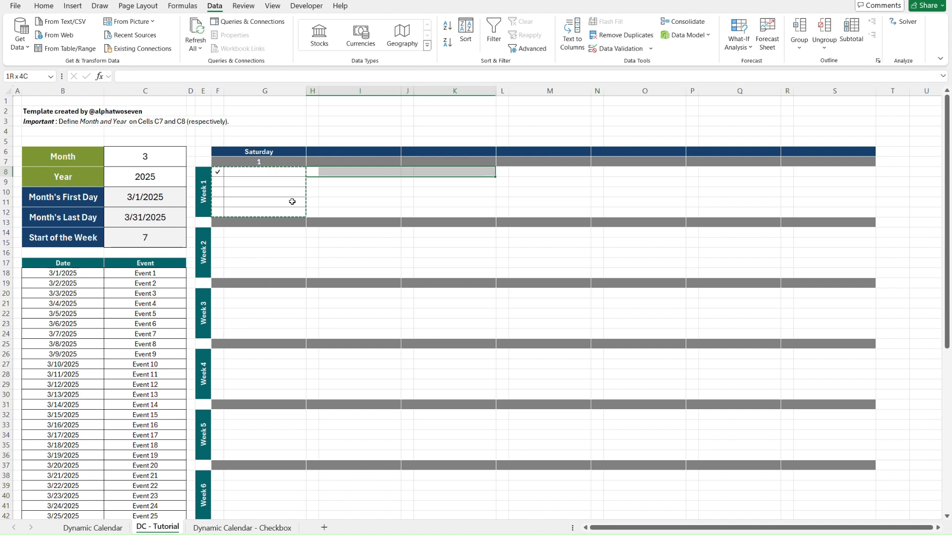
pyautogui.hotkey('shift', 'Down')
pyautogui.hotkey('shift', 'Down')
pyautogui.hotkey('shift', 'Down')
pyautogui.hotkey('shift', 'Down')
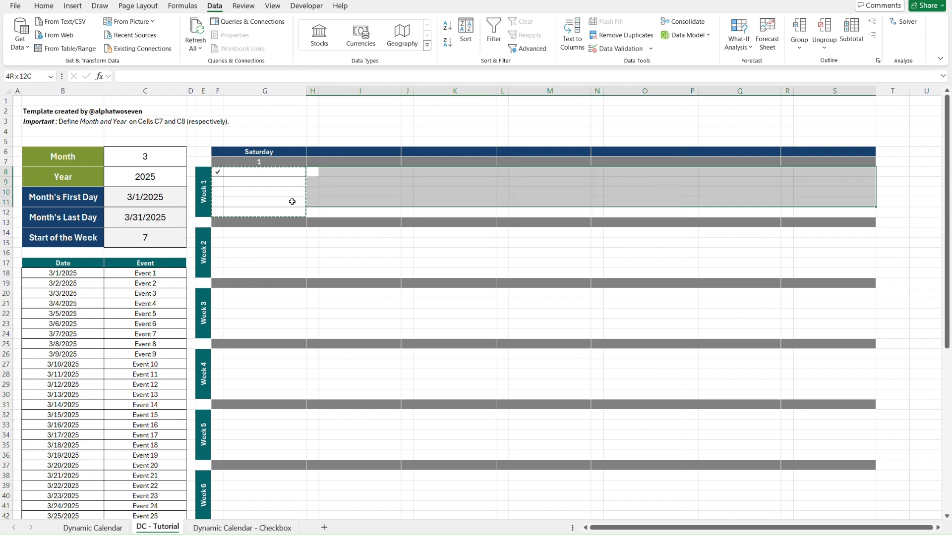
pyautogui.hotkey('ctrl', 'v')
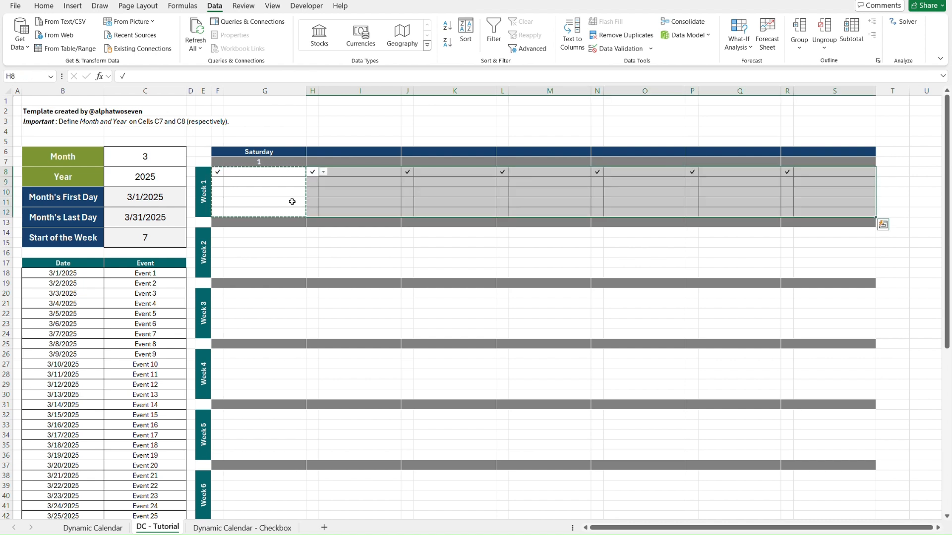
# Clear the sample check marks from row 8 of the Week 1 block and check the emptied cells.
pyautogui.press('Escape')
pyautogui.press('Left')
pyautogui.press('Left')
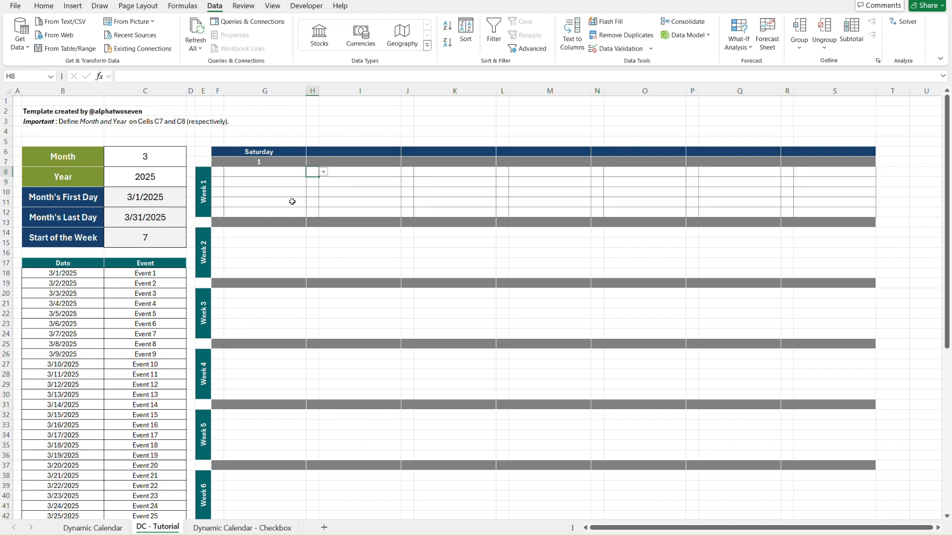
pyautogui.click(697, 202)
pyautogui.click(786, 181)
pyautogui.click(843, 212)
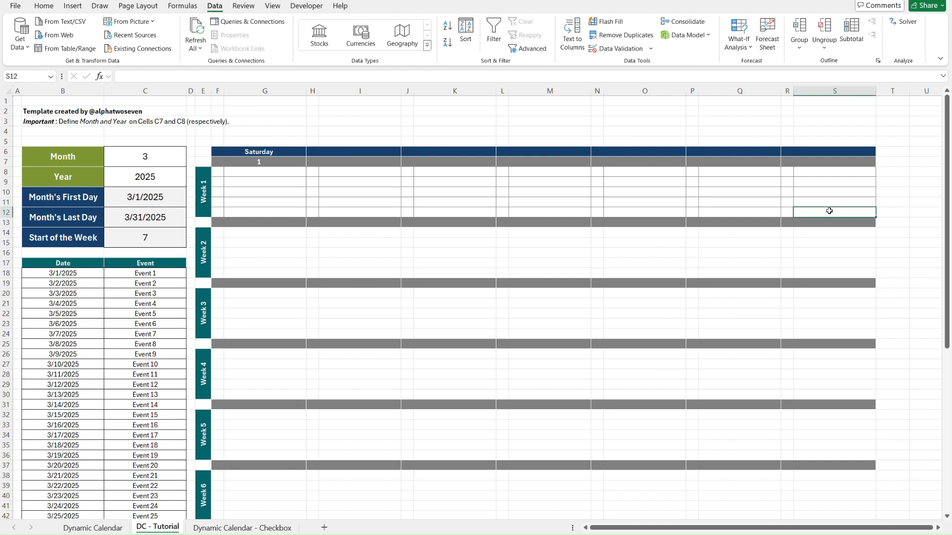
# Copy the Week 1 grid F8:S12 into the Week 2 to Week 6 blocks starting at F14, F20, F26, F32 and F38.
pyautogui.keyDown('shift'); pyautogui.click(222, 173); pyautogui.keyUp('shift')
pyautogui.hotkey('ctrl', 'c')
pyautogui.click(217, 234)
pyautogui.scroll(-1, 216, 234)
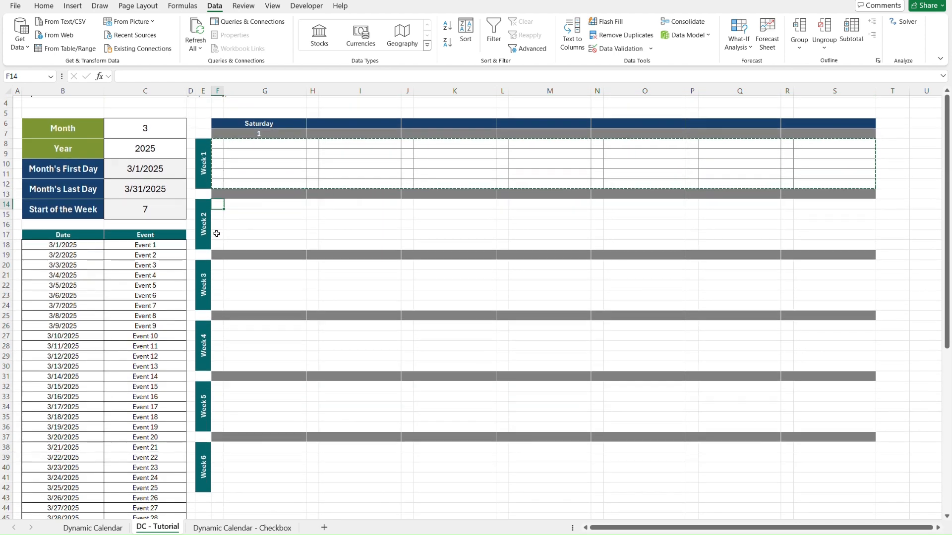
pyautogui.hotkey('ctrl', 'v')
pyautogui.click(217, 266)
pyautogui.hotkey('ctrl', 'v')
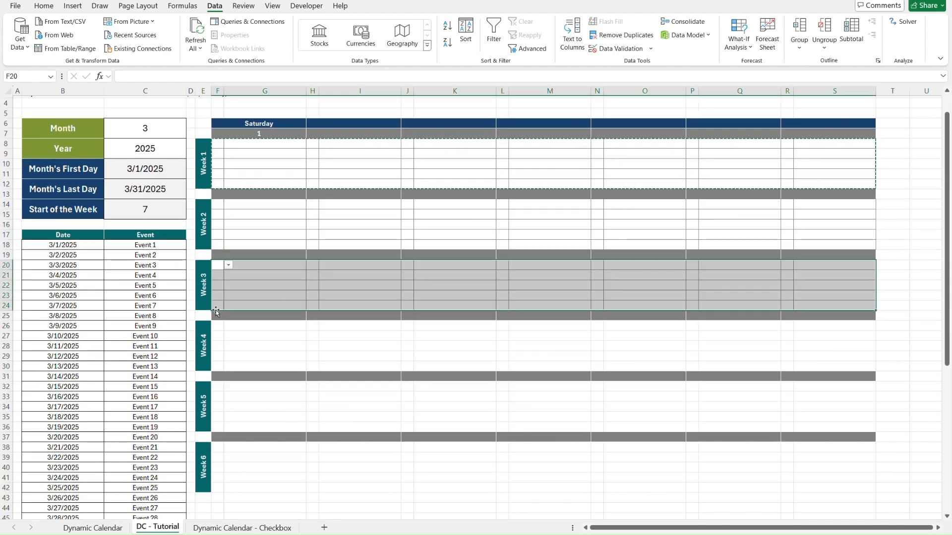
pyautogui.click(216, 325)
pyautogui.hotkey('ctrl', 'v')
pyautogui.click(220, 383)
pyautogui.hotkey('ctrl', 'v')
pyautogui.click(217, 448)
pyautogui.hotkey('ctrl', 'v')
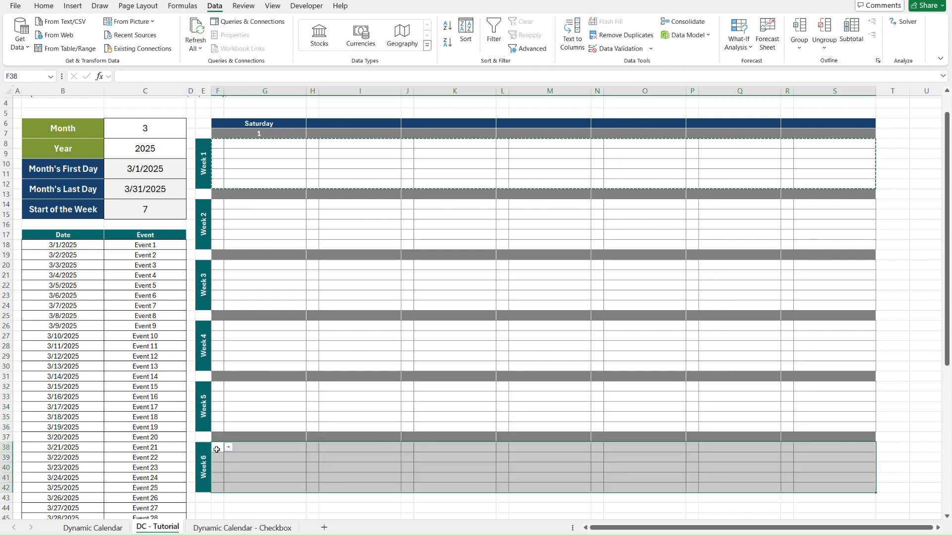
pyautogui.click(190, 441)
pyautogui.hotkey('ctrl', 'Up')
pyautogui.press('Escape')
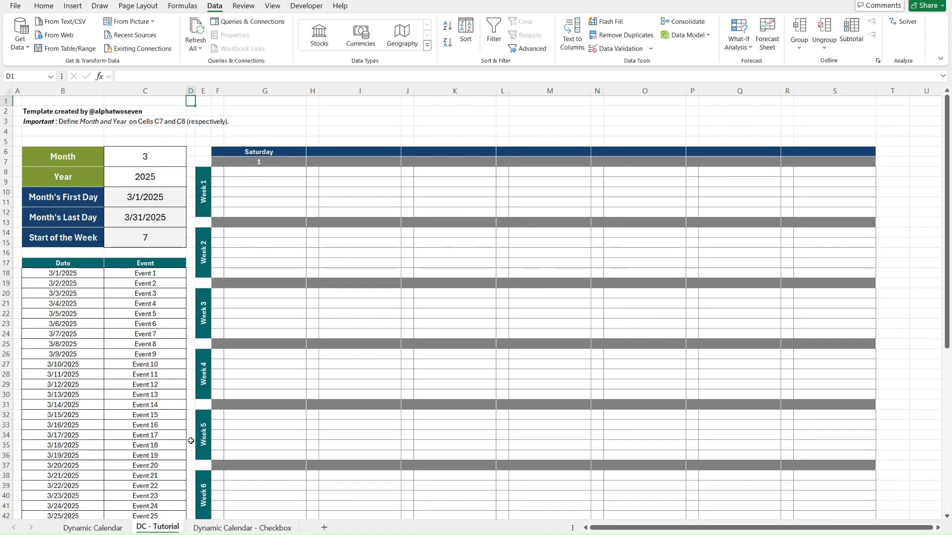
# Compare the DC - Tutorial sheet with the Dynamic Calendar sheet, and examine the formulas in header cells F6 and F7.
pyautogui.hotkey('ctrl', 'pageup')
pyautogui.hotkey('ctrl', 'pagedown')
pyautogui.hotkey('ctrl', 'pageup')
pyautogui.hotkey('ctrl', 'pagedown')
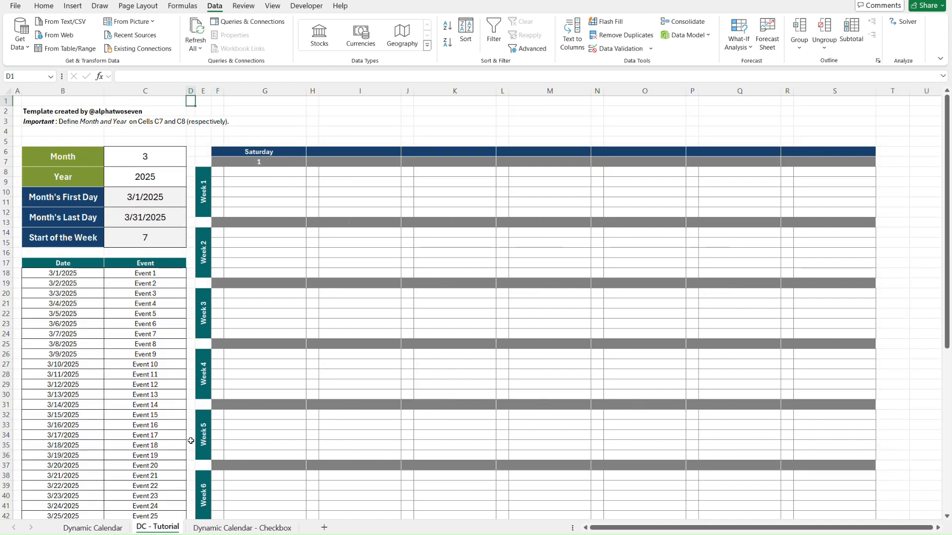
pyautogui.click(277, 150)
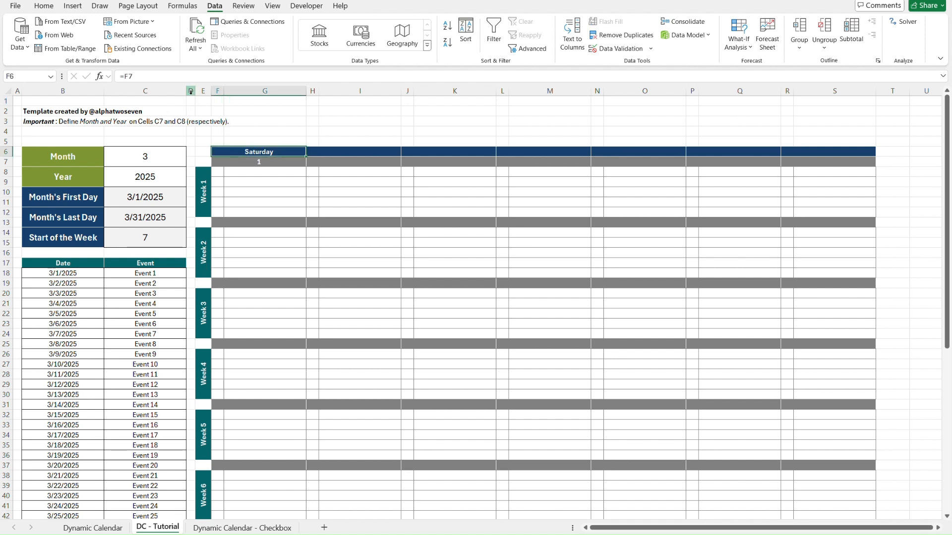
pyautogui.click(157, 76)
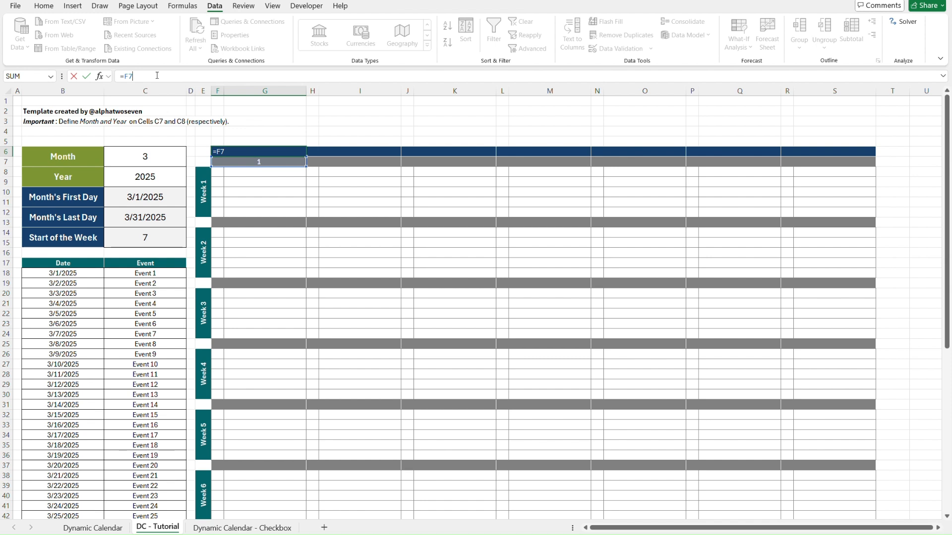
pyautogui.press('Escape')
pyautogui.press('Down')
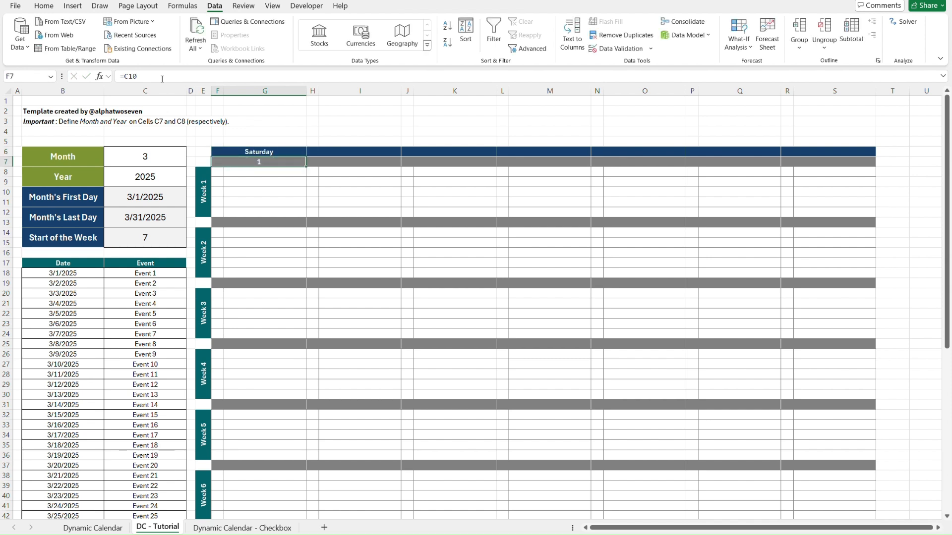
pyautogui.click(281, 139)
pyautogui.press('Down')
pyautogui.press('Down')
pyautogui.click(171, 76)
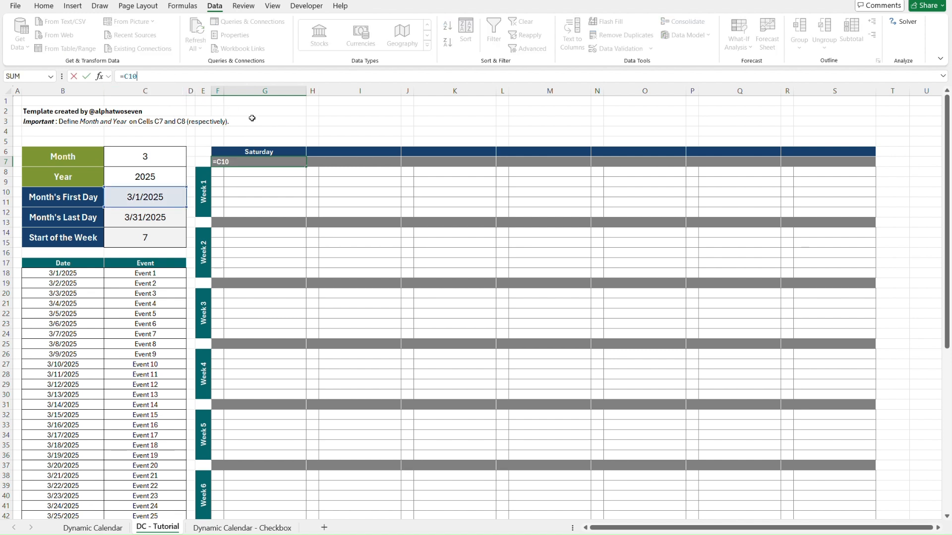
pyautogui.hotkey('ctrl', 'Return')
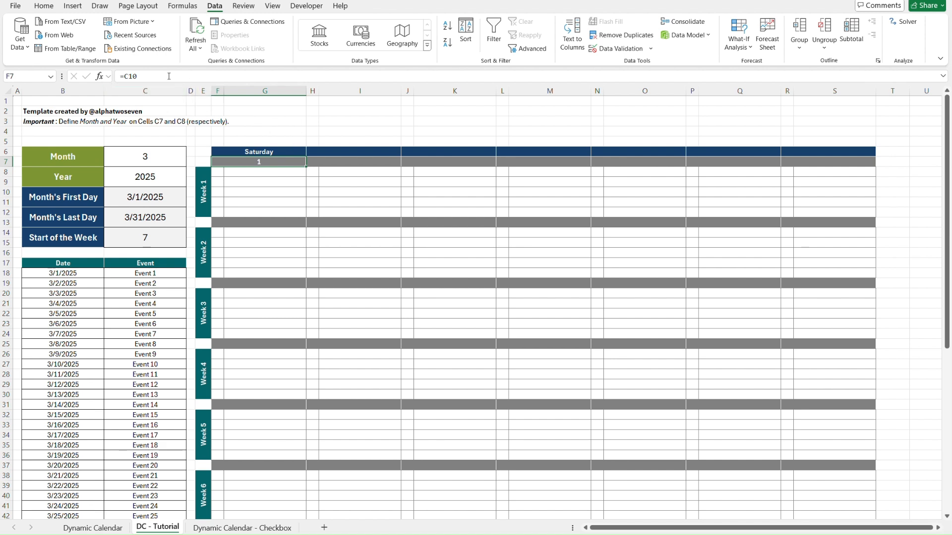
# Change the first date formula in F7 to =$C$10-$C$14+1, with absolute references to the month's first day and the week start.
pyautogui.click(144, 74)
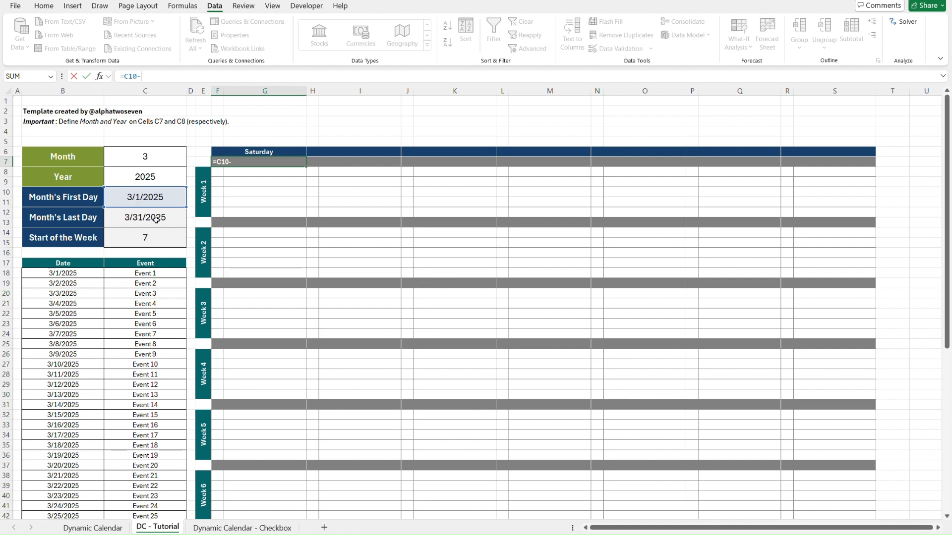
pyautogui.click(162, 237)
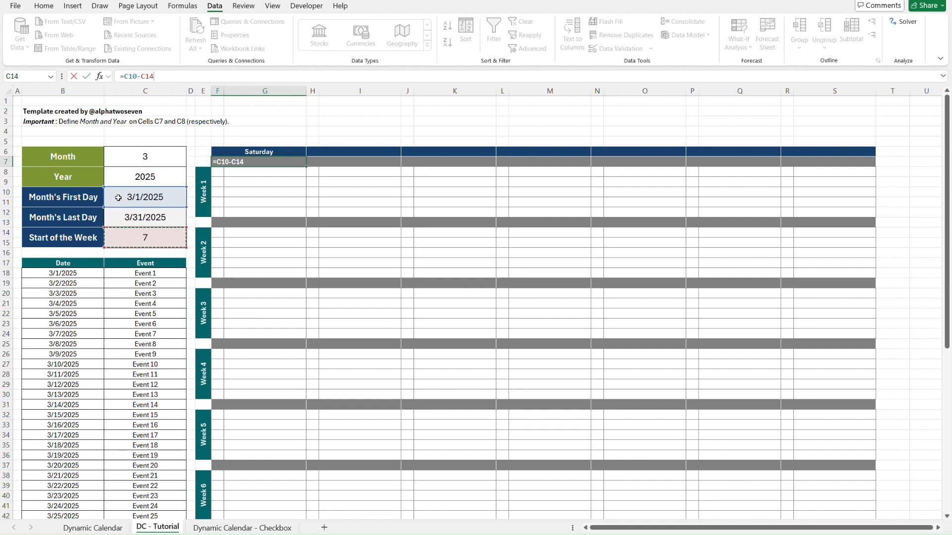
pyautogui.write('+1')
pyautogui.click(129, 77)
pyautogui.press('F4')
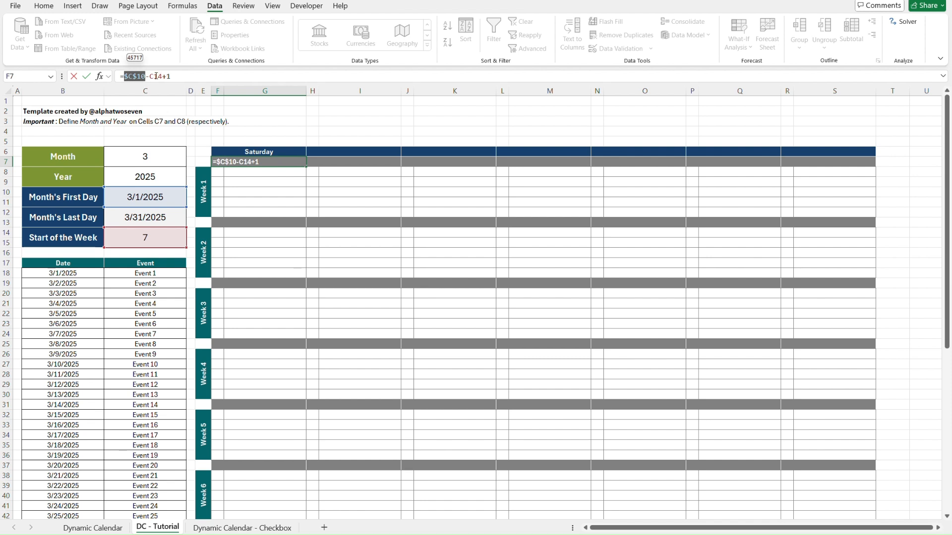
pyautogui.click(156, 76)
pyautogui.press('F4')
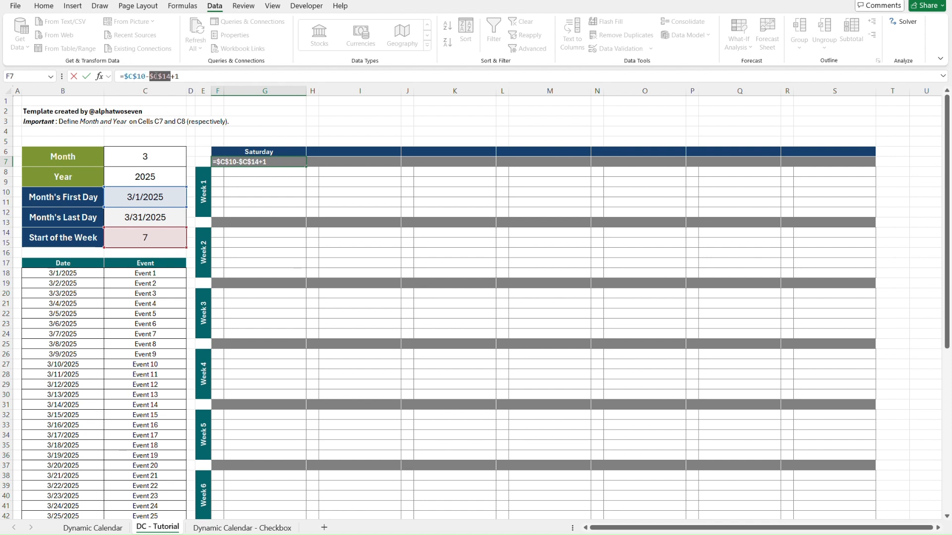
pyautogui.click(189, 76)
pyautogui.press('Return')
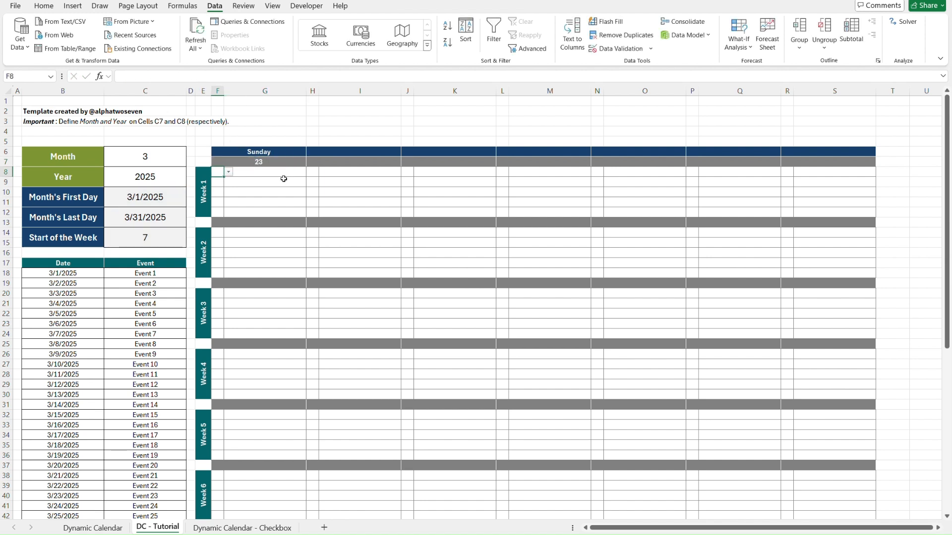
pyautogui.press('Up')
pyautogui.press('Up')
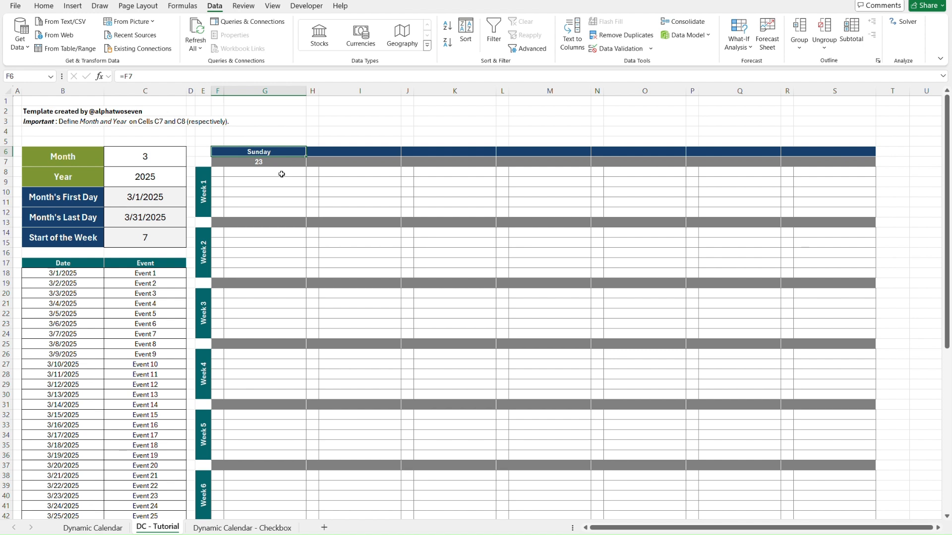
# Test the first header day in F6:F7 by setting the Month cell C6 to 1, 11 and 5.
pyautogui.click(171, 160)
pyautogui.write('1')
pyautogui.press('Return')
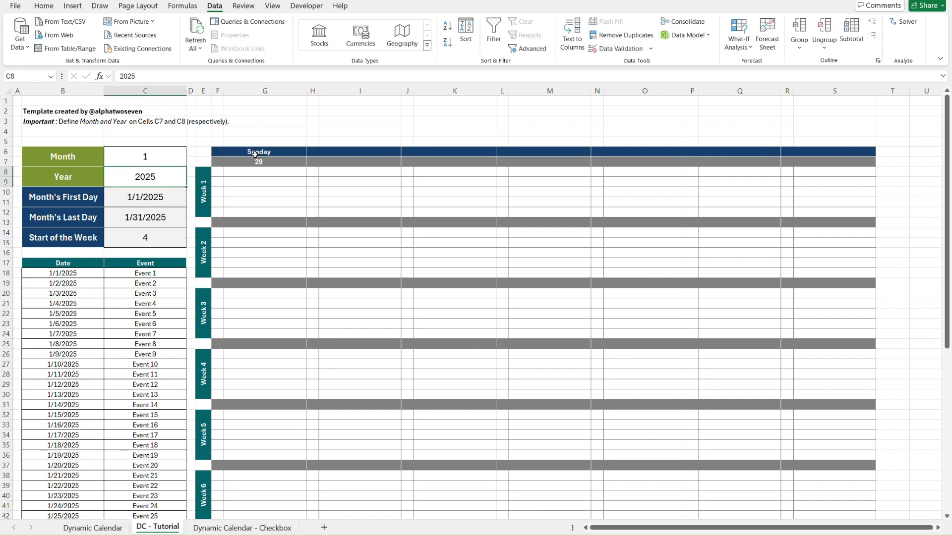
pyautogui.click(169, 156)
pyautogui.write('11')
pyautogui.press('Return')
pyautogui.click(168, 156)
pyautogui.write('5')
pyautogui.press('Return')
pyautogui.click(169, 156)
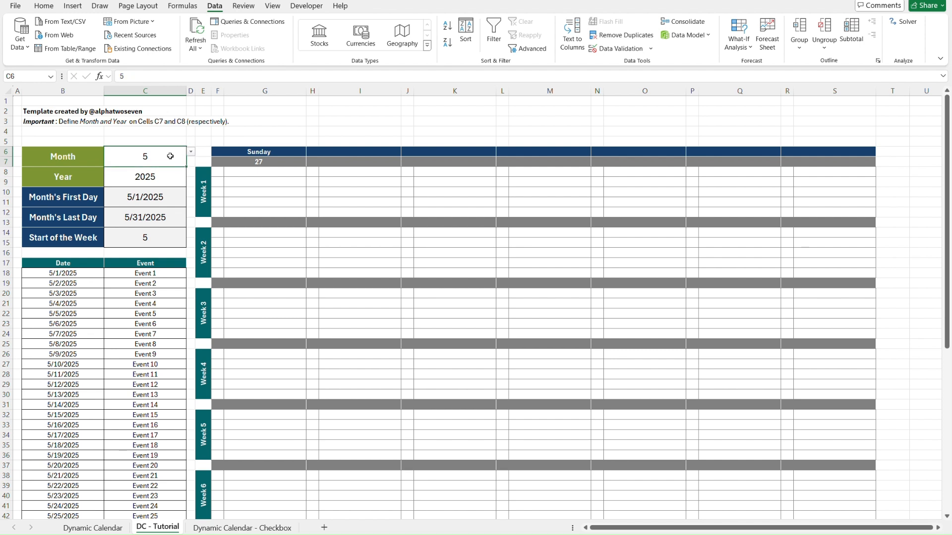
pyautogui.click(287, 172)
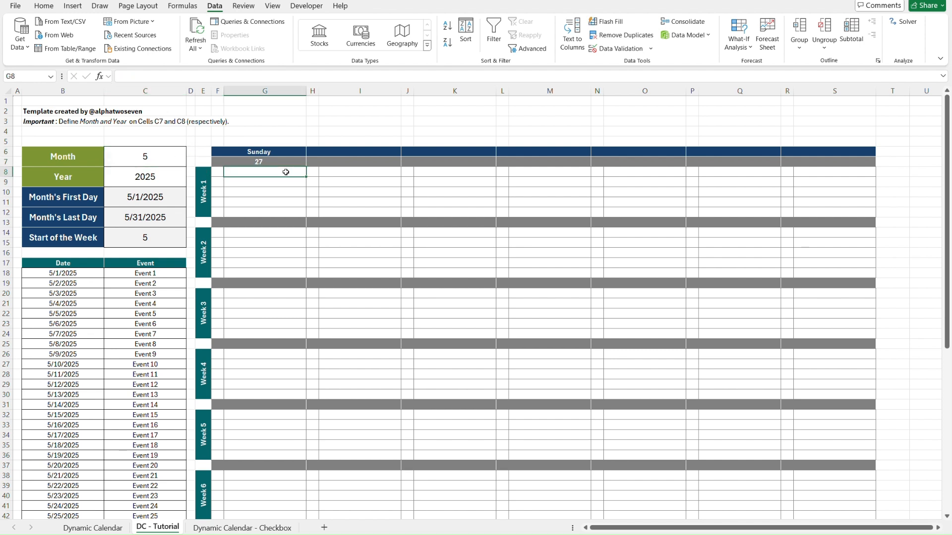
pyautogui.press('Up')
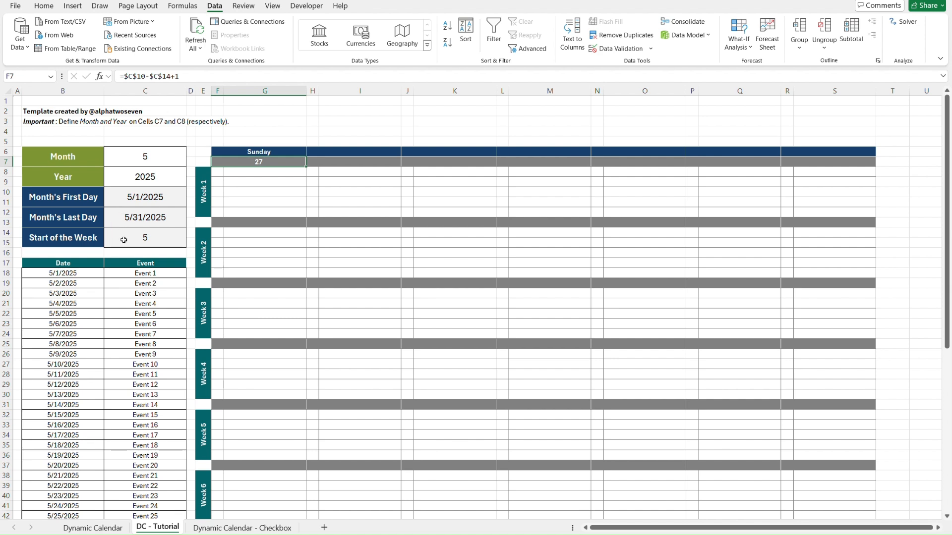
# Set the Month cell C6 to 1, 2 and finally 4, checking the Start of the Week value in C14.
pyautogui.click(135, 163)
pyautogui.write('1')
pyautogui.press('Return')
pyautogui.click(158, 237)
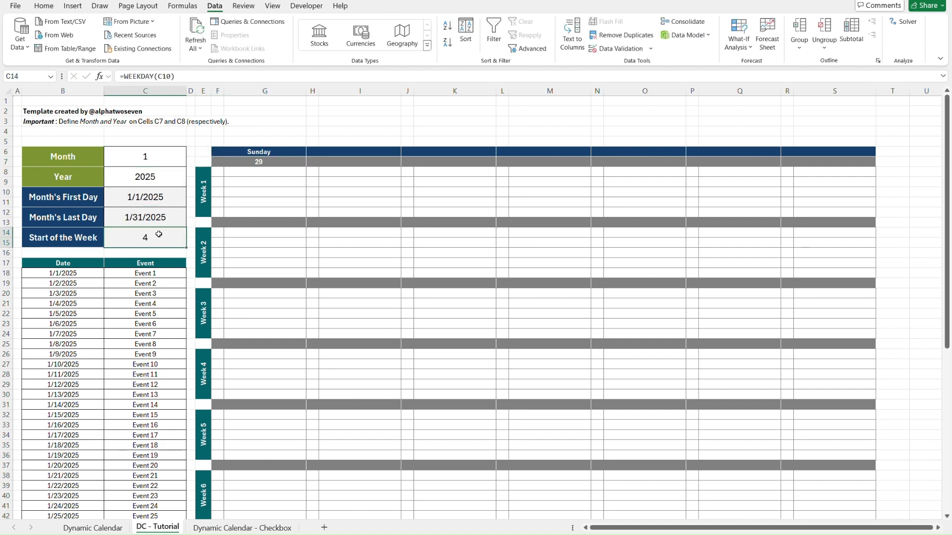
pyautogui.click(155, 157)
pyautogui.write('2')
pyautogui.press('Return')
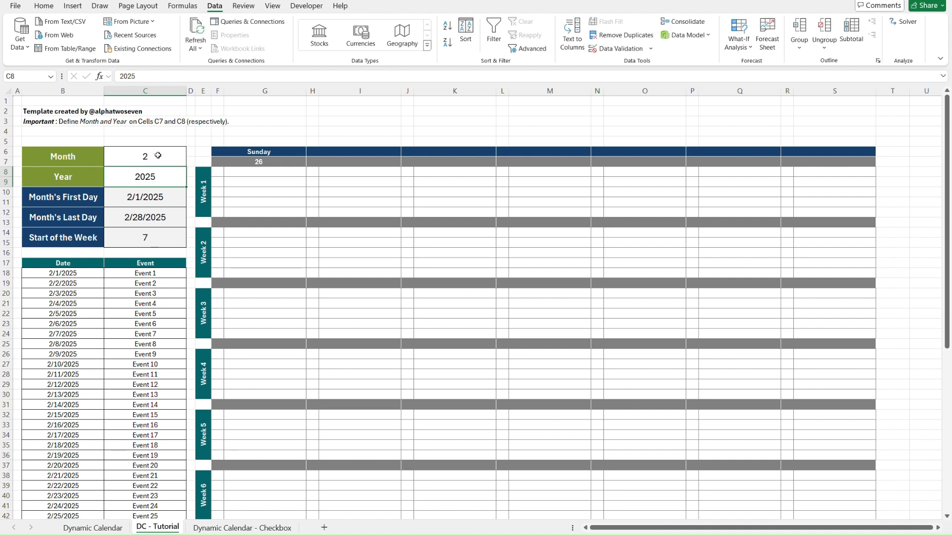
pyautogui.click(157, 158)
pyautogui.write('4')
pyautogui.press('Return')
pyautogui.click(164, 238)
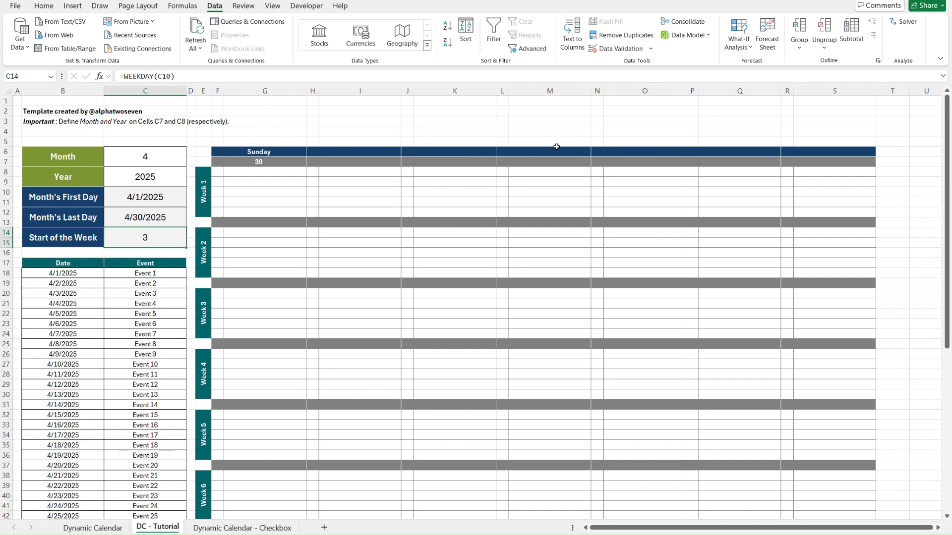
# Enter the formula =F6+1 in H6 as the second weekday header.
pyautogui.click(248, 134)
pyautogui.press('Down')
pyautogui.press('Down')
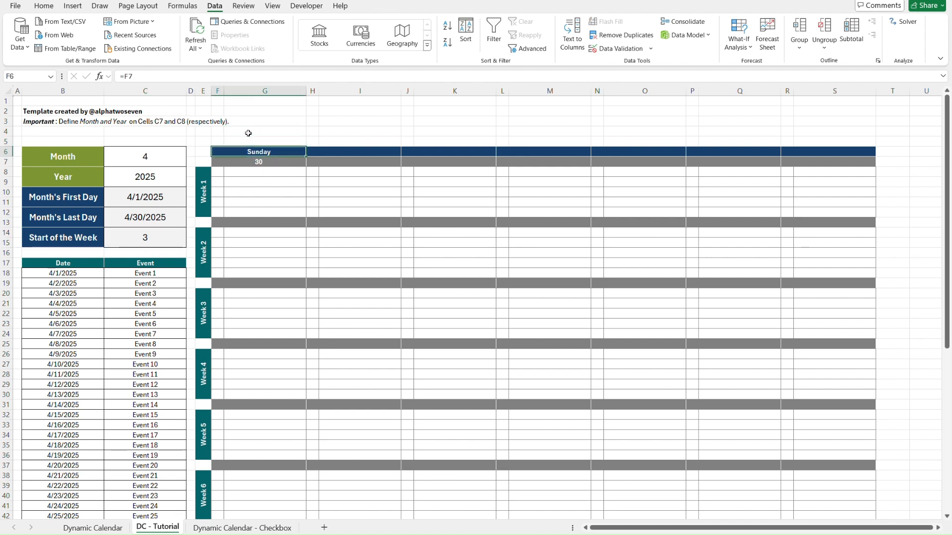
pyautogui.press('Right')
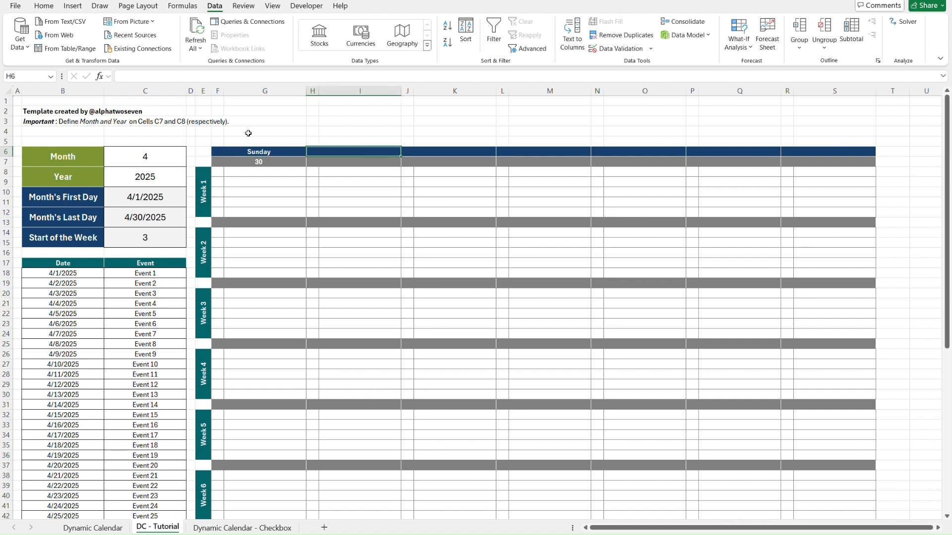
pyautogui.write('=')
pyautogui.press('Left')
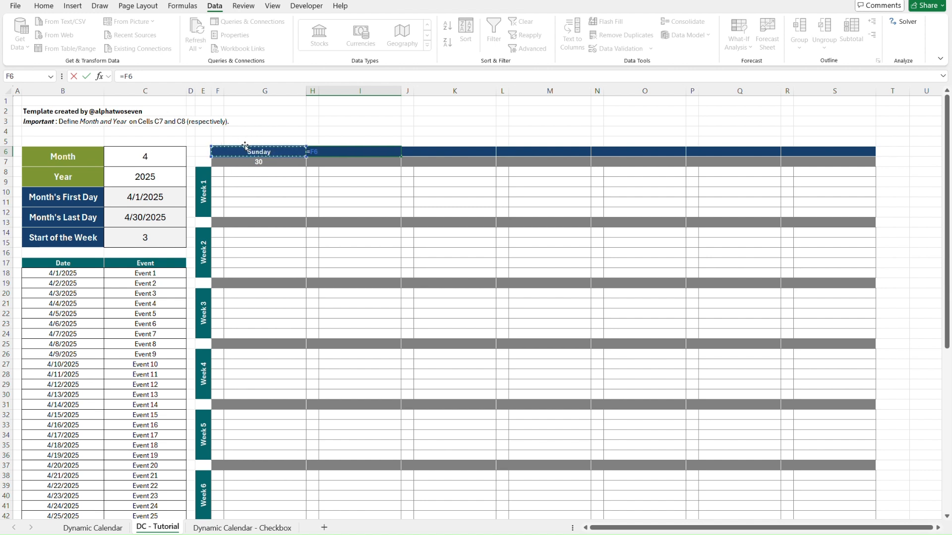
pyautogui.write('+1')
pyautogui.click(281, 152)
pyautogui.press('Right')
pyautogui.press('Right')
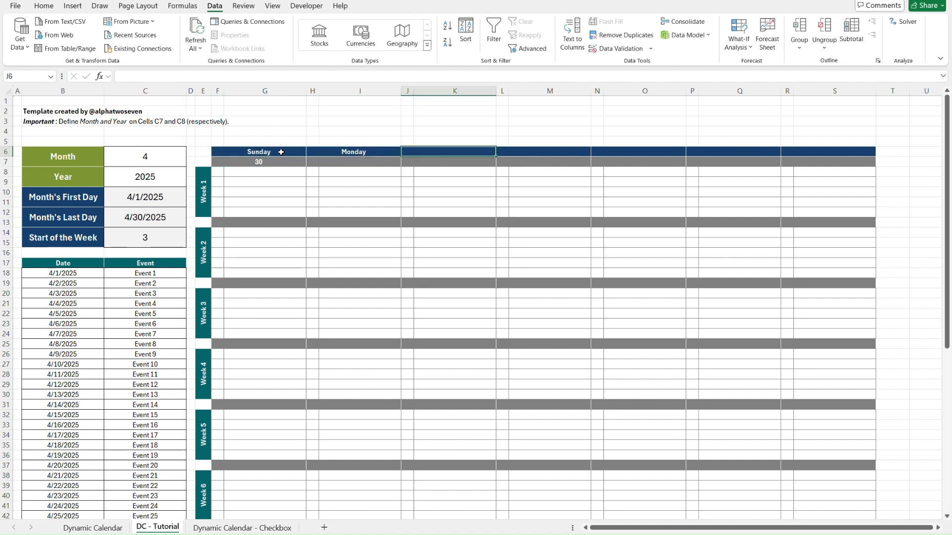
# Enter the formula =H6+1 in J6 as the third weekday header.
pyautogui.write('=')
pyautogui.press('Left')
pyautogui.write('+')
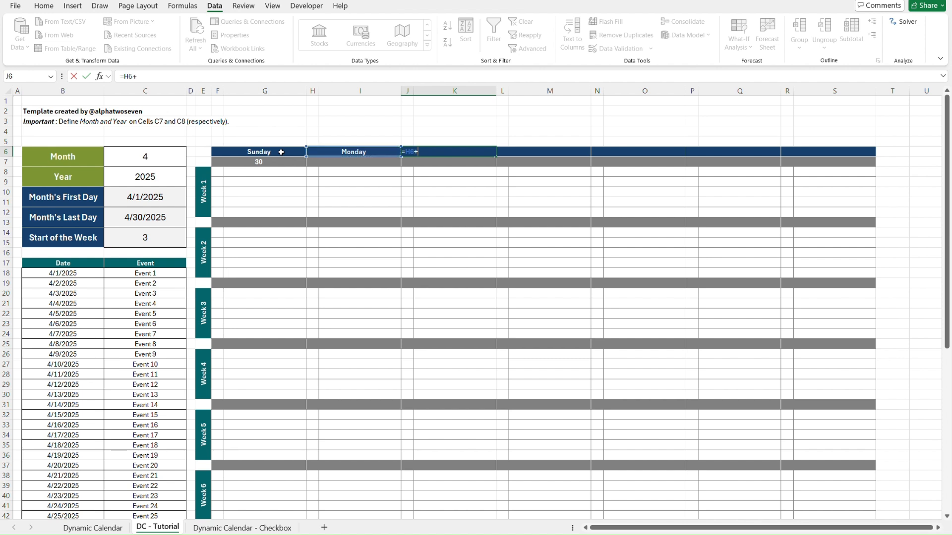
pyautogui.write('1')
pyautogui.press('Return')
pyautogui.press('Up')
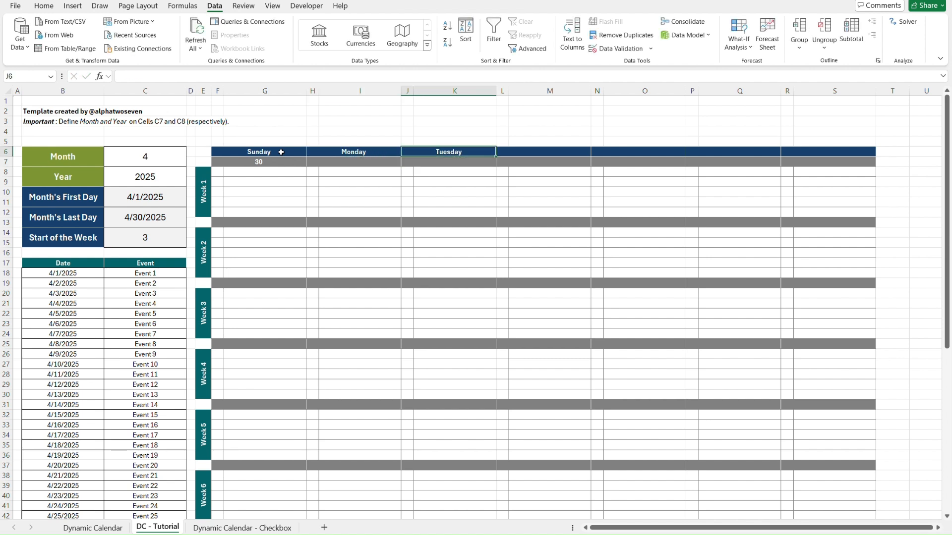
# Copy the J6 weekday formula into the remaining header cells L6, N6, P6 and R6.
pyautogui.hotkey('ctrl', 'c')
pyautogui.press('Right')
pyautogui.hotkey('ctrl', 'v')
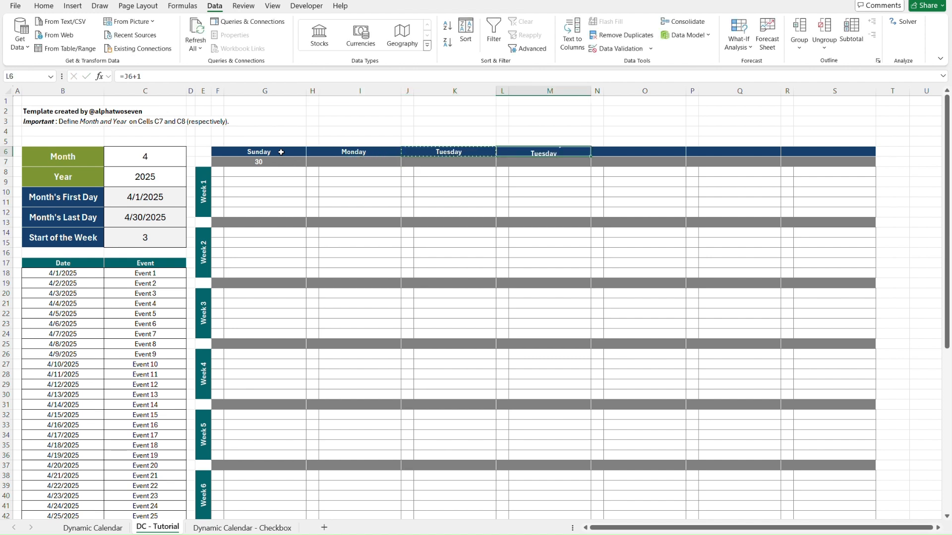
pyautogui.press('Right')
pyautogui.hotkey('ctrl', 'v')
pyautogui.press('Right')
pyautogui.hotkey('ctrl', 'v')
pyautogui.press('Right')
pyautogui.hotkey('ctrl', 'v')
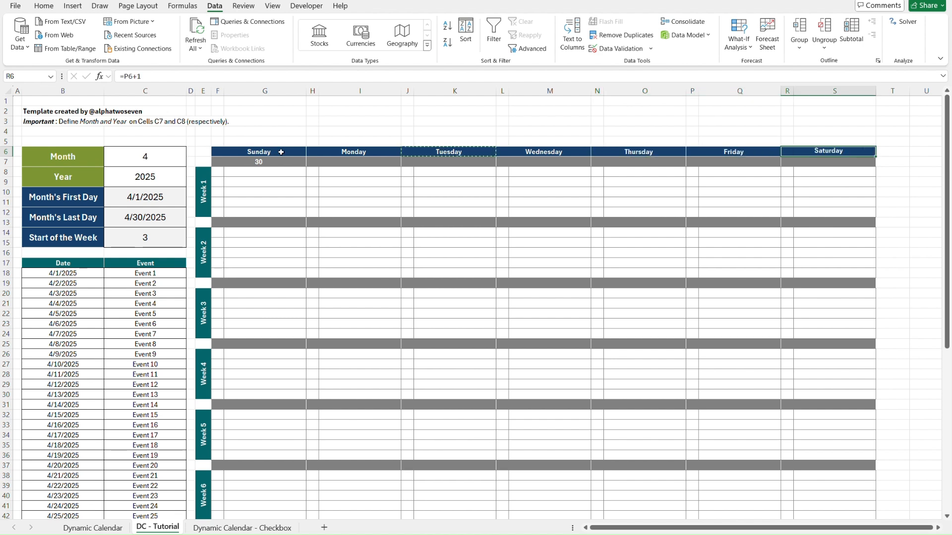
pyautogui.press('Escape')
# Check the Start of the Week cell C14, and enter the formula =F7+1 in H7 for the Monday date.
pyautogui.click(150, 231)
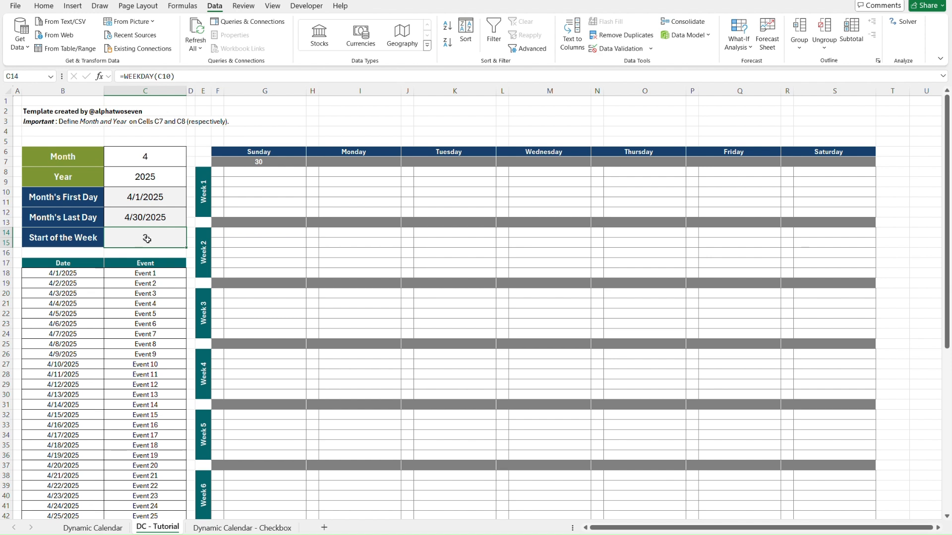
pyautogui.click(253, 133)
pyautogui.press('Right')
pyautogui.press('Right')
pyautogui.press('Right')
pyautogui.press('Right')
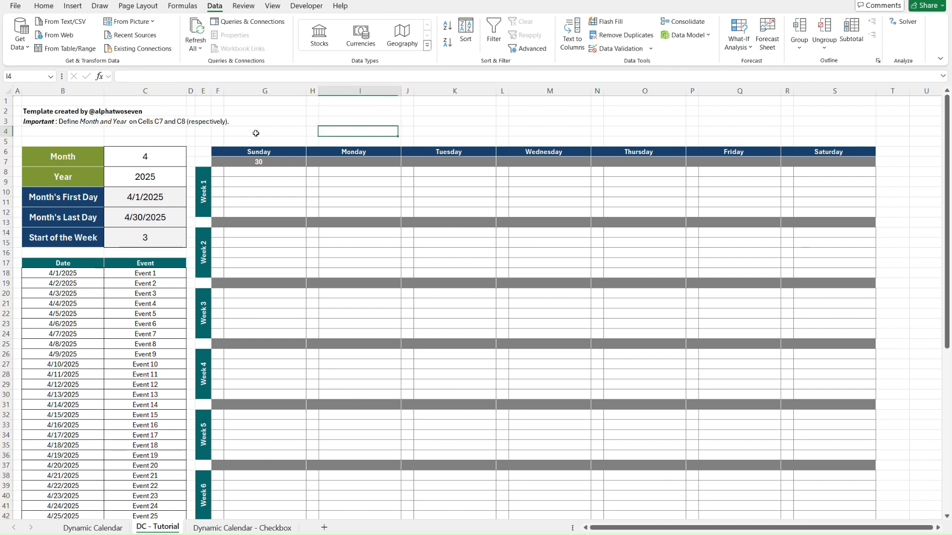
pyautogui.press('Down')
pyautogui.press('Down')
pyautogui.press('Down')
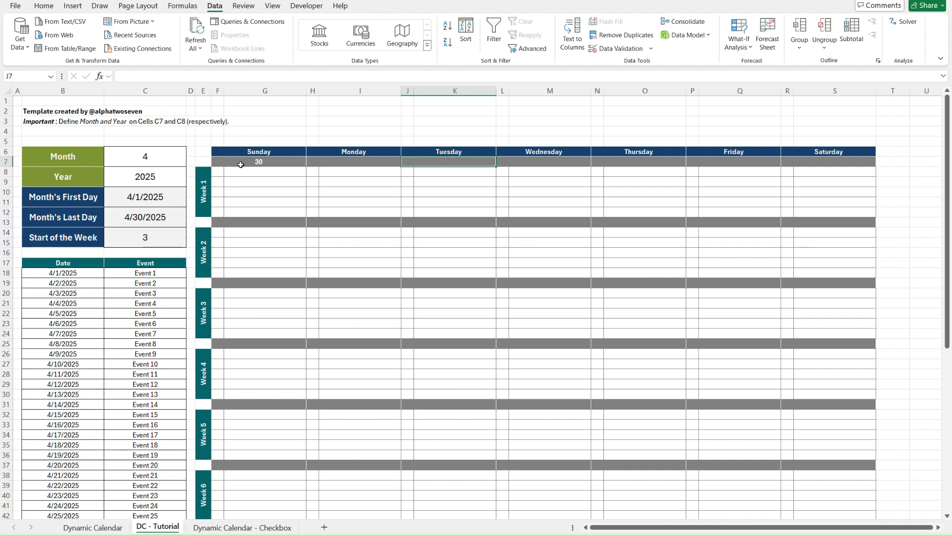
pyautogui.press('Left')
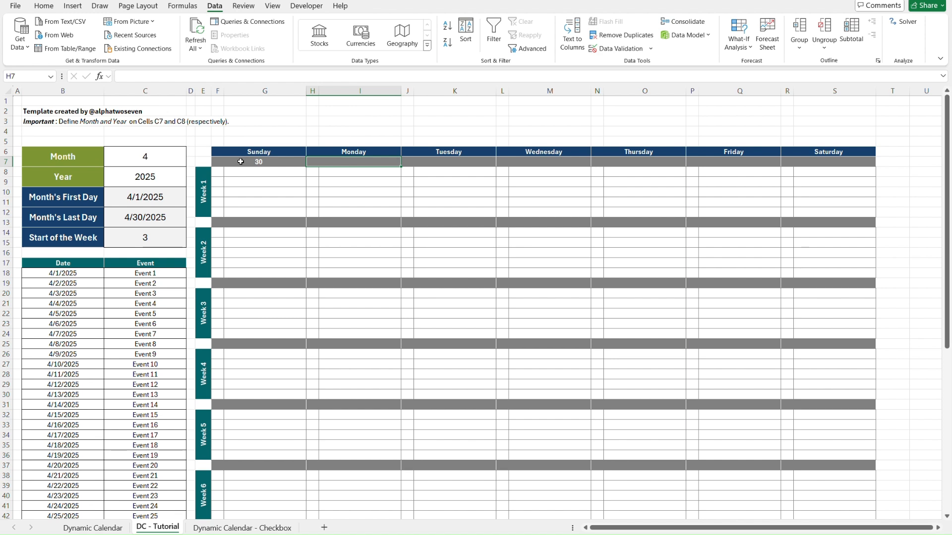
pyautogui.write('=')
pyautogui.click(240, 162)
pyautogui.write('+1')
pyautogui.press('Return')
pyautogui.press('Up')
# Copy the H7 date formula into the remaining Week 1 date cells J7, L7, N7, P7 and R7.
pyautogui.hotkey('ctrl', 'c')
pyautogui.press('Right')
pyautogui.hotkey('ctrl', 'v')
pyautogui.press('Right')
pyautogui.hotkey('ctrl', 'v')
pyautogui.press('Right')
pyautogui.hotkey('ctrl', 'v')
pyautogui.press('Right')
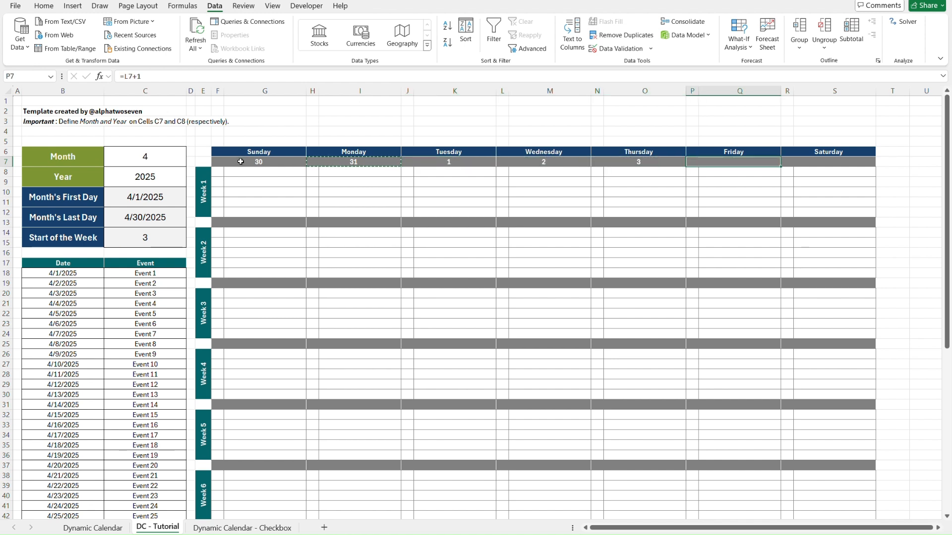
pyautogui.hotkey('ctrl', 'v')
pyautogui.press('Right')
pyautogui.hotkey('ctrl', 'v')
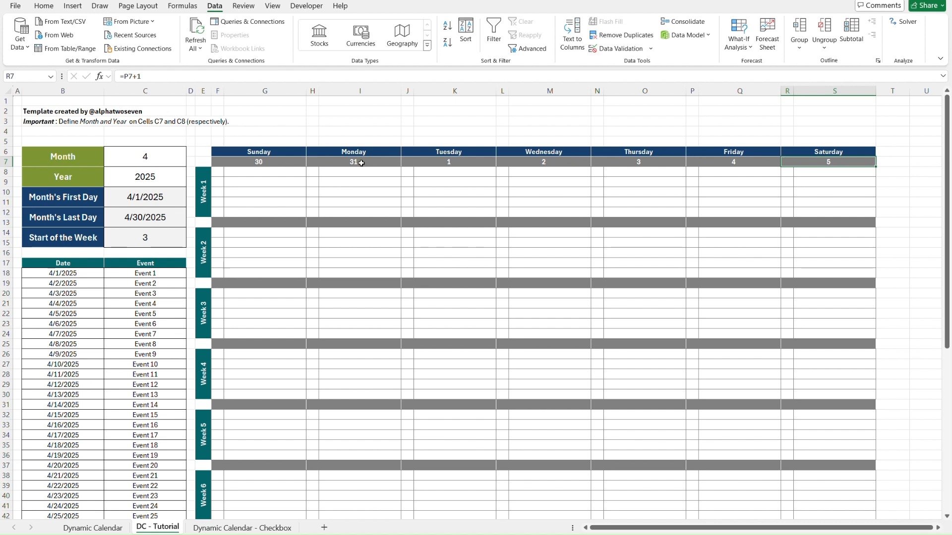
pyautogui.press('Escape')
# Examine the copied date formulas across the Tuesday to Saturday cells of row 7.
pyautogui.click(461, 162)
pyautogui.press('Right')
pyautogui.hotkey('ctrl', 'c')
pyautogui.press('Right')
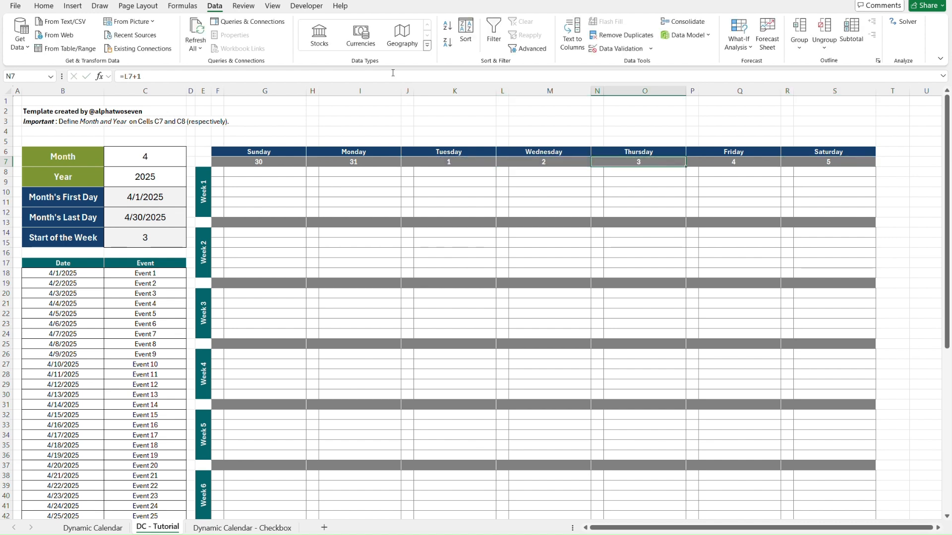
pyautogui.press('Right')
pyautogui.hotkey('ctrl', 'c')
pyautogui.press('Right')
pyautogui.press('Escape')
pyautogui.press('Left')
pyautogui.press('Left')
pyautogui.press('Left')
pyautogui.press('Left')
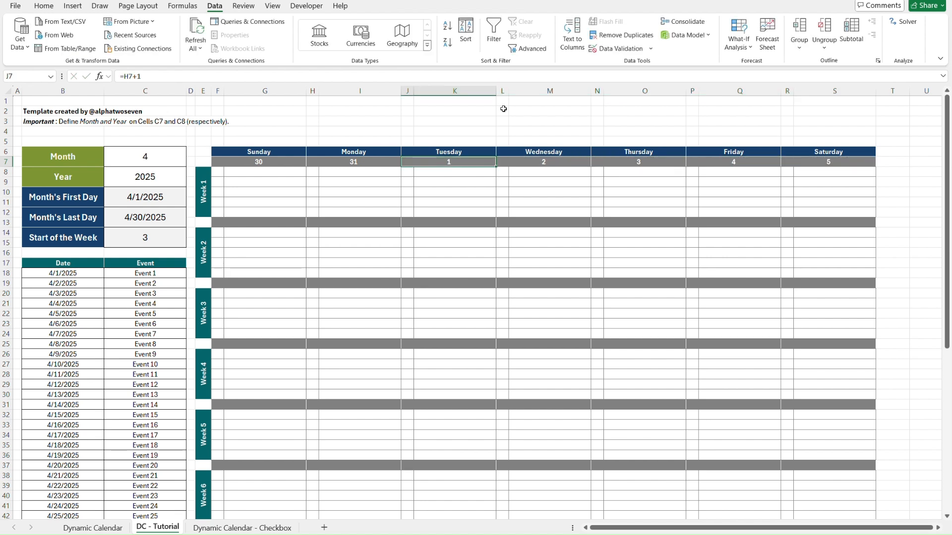
# Test the Week 1 dates by setting the Month cell C6 to 3, 11 and 5 in turn.
pyautogui.click(152, 155)
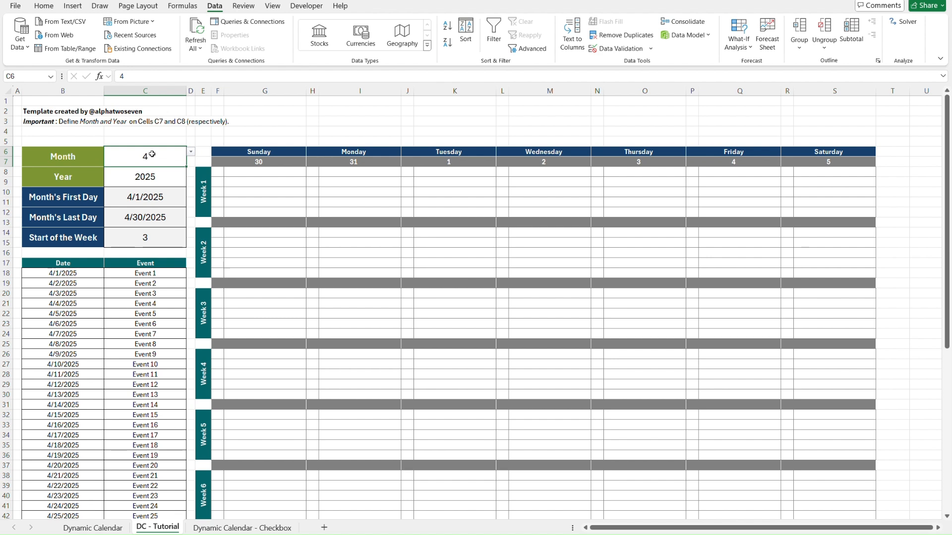
pyautogui.write('3')
pyautogui.press('Return')
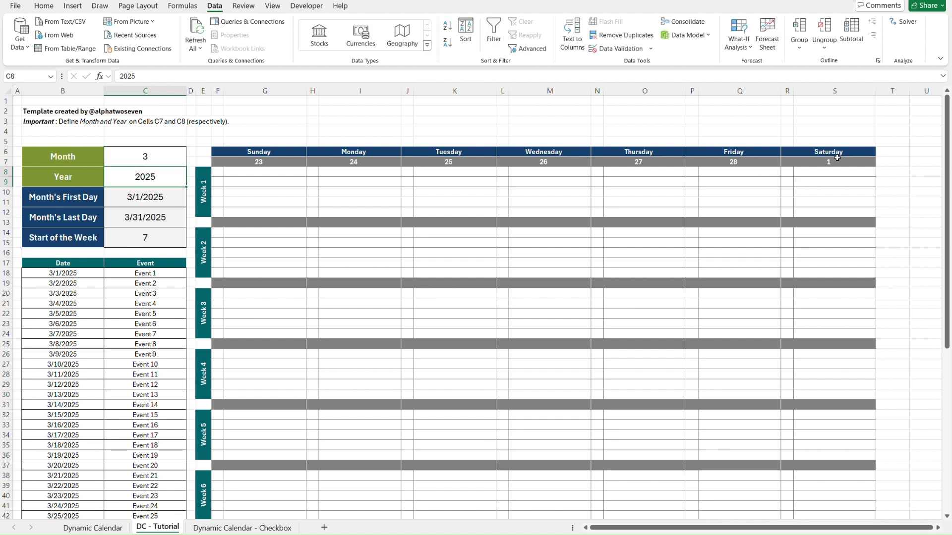
pyautogui.click(148, 157)
pyautogui.write('11')
pyautogui.press('Return')
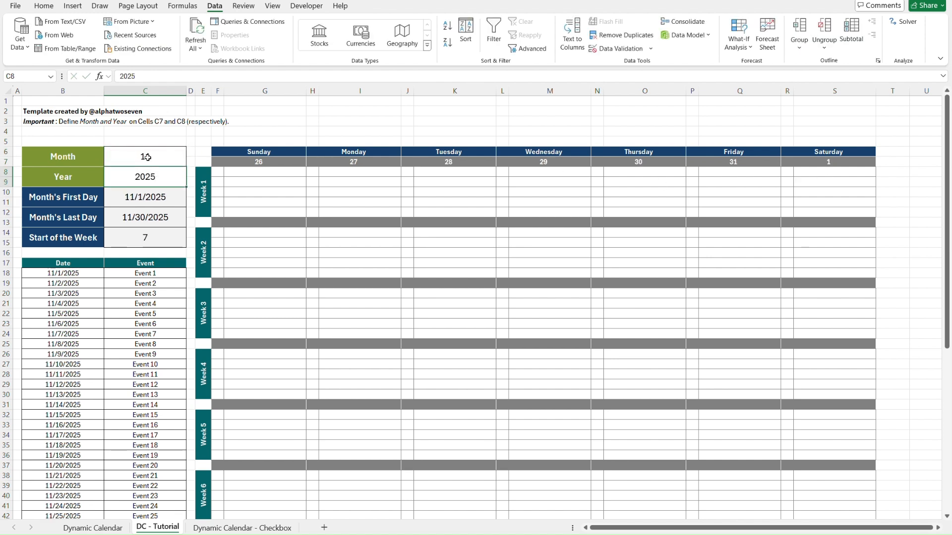
pyautogui.click(134, 161)
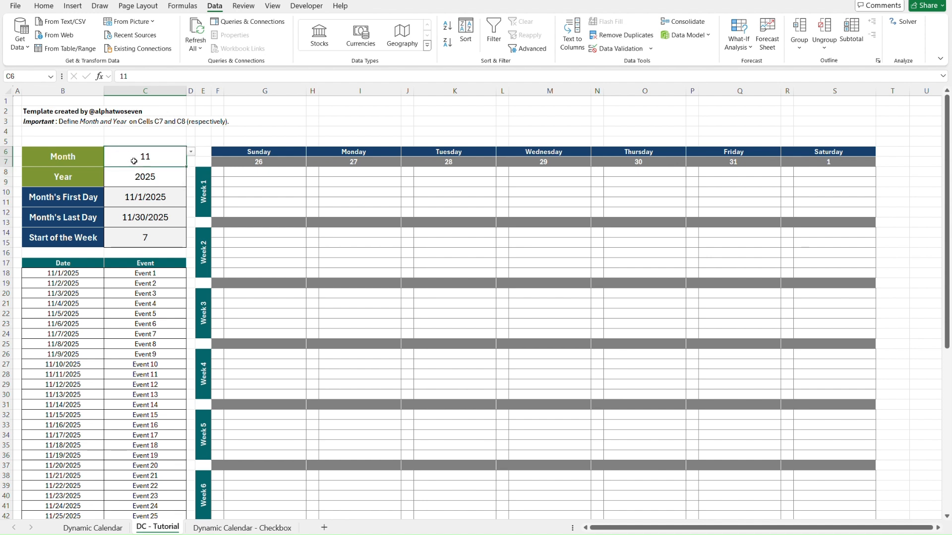
pyautogui.write('5')
pyautogui.press('Return')
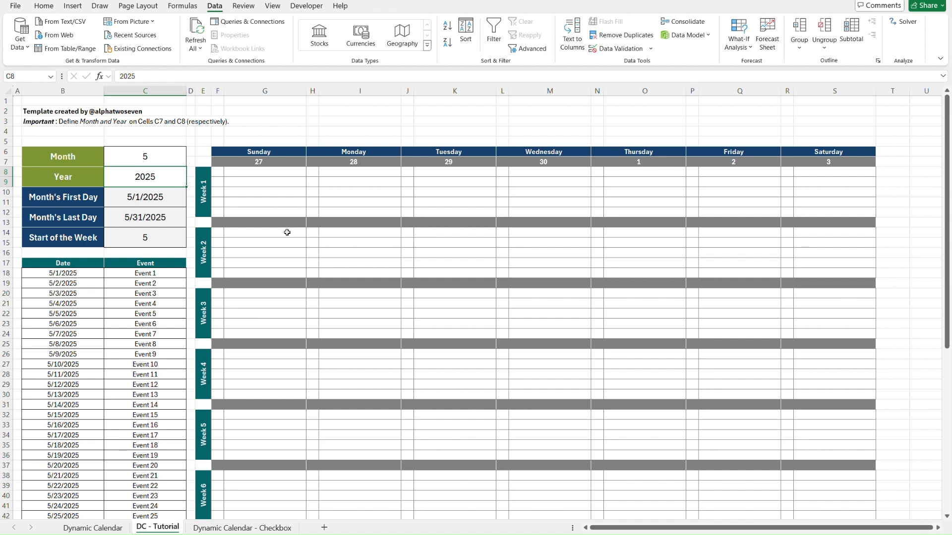
# Enter the formula =R7+1 in F13 for the Week 2 Sunday date.
pyautogui.click(245, 223)
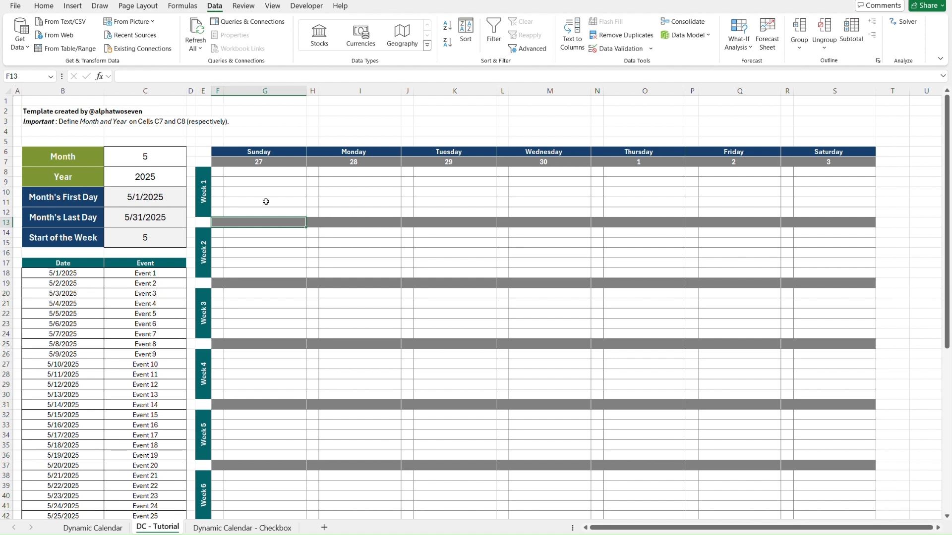
pyautogui.write('=')
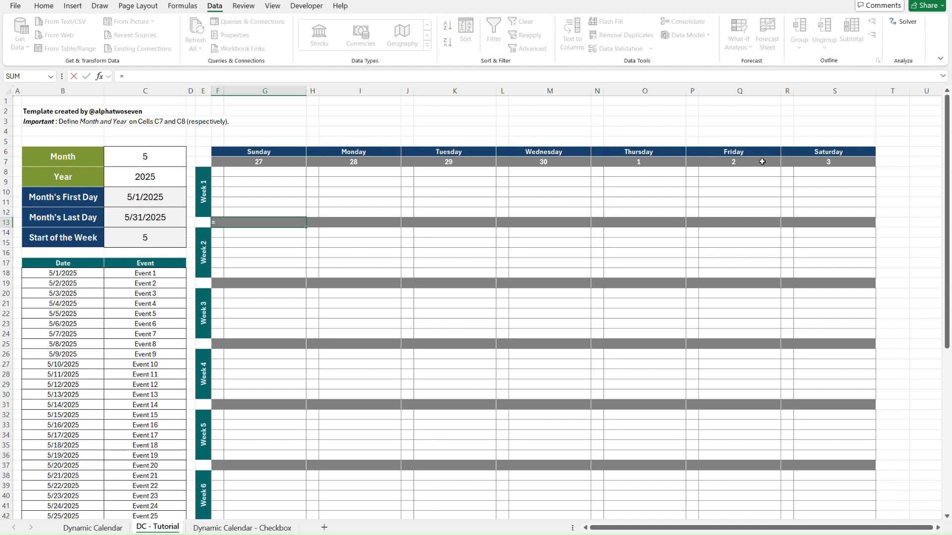
pyautogui.click(820, 158)
pyautogui.write('+1')
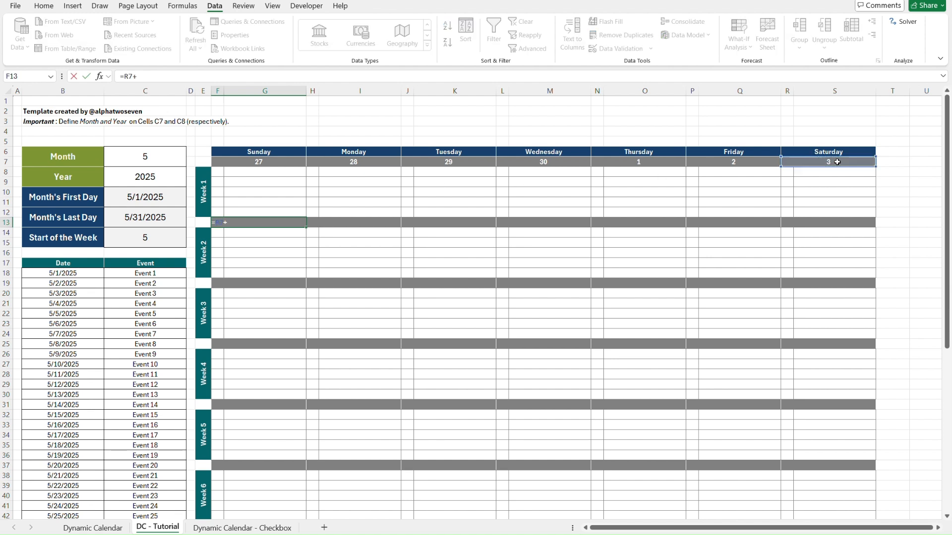
pyautogui.press('Return')
pyautogui.press('Up')
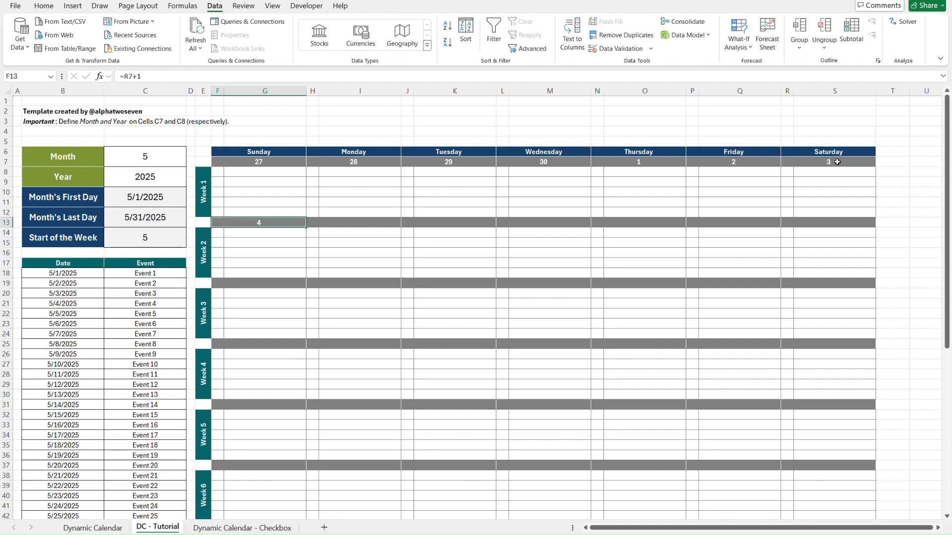
# Replace the F13 formula with =F7+7 for the Week 2 Sunday date.
pyautogui.write('=')
pyautogui.click(281, 163)
pyautogui.write('+')
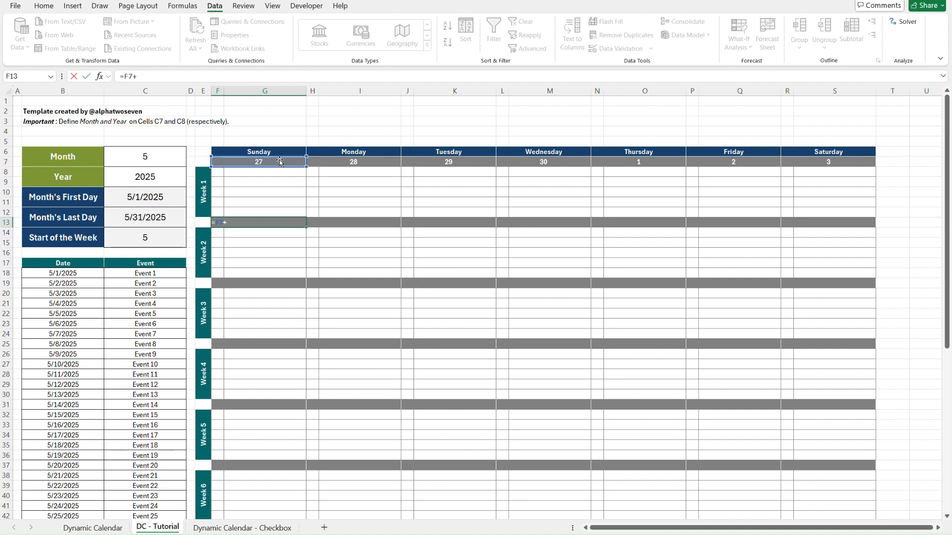
pyautogui.hotkey('ctrl', 'Return')
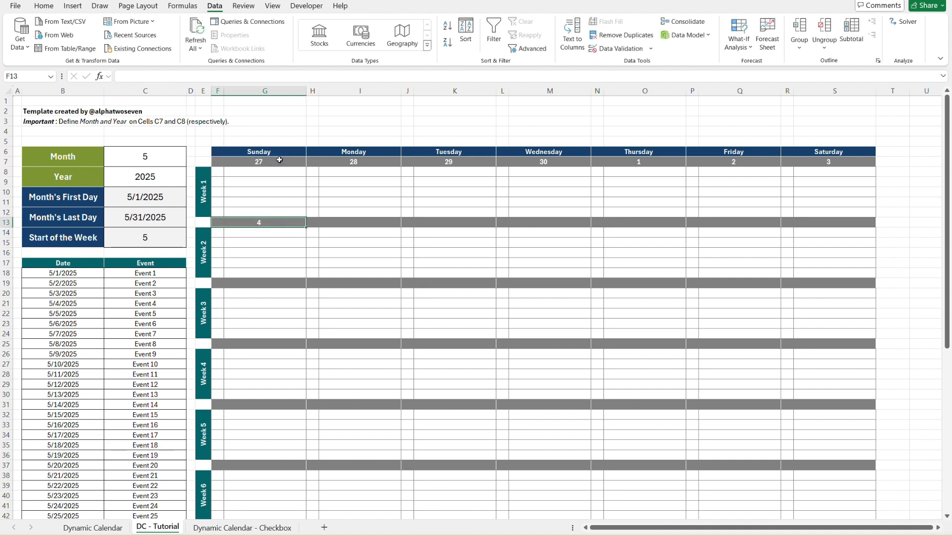
# Copy the F13 date formula into the remaining Week 2 date cells from H13 through R13.
pyautogui.hotkey('ctrl', 'c')
pyautogui.press('Right')
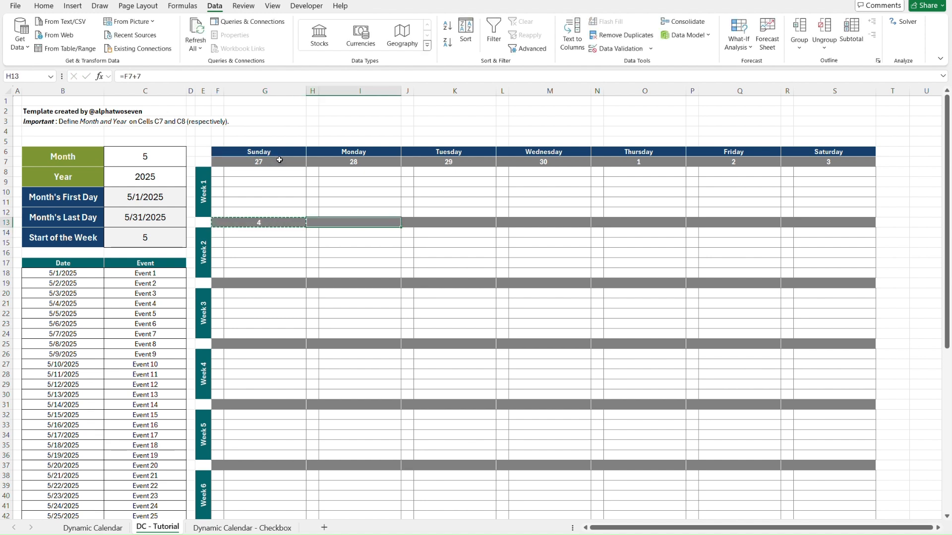
pyautogui.hotkey('shift', 'Right')
pyautogui.hotkey('shift', 'Right')
pyautogui.hotkey('shift', 'Right')
pyautogui.hotkey('shift', 'Right')
pyautogui.hotkey('shift', 'Right')
pyautogui.hotkey('shift', 'Right')
pyautogui.hotkey('shift', 'Right')
pyautogui.hotkey('shift', 'Right')
pyautogui.hotkey('ctrl', 'v')
pyautogui.press('Down')
pyautogui.press('Escape')
# Examine the copied +7 date formulas in the Week 2 cells J13, L13, N13, P13 and R13.
pyautogui.press('Up')
pyautogui.press('Right')
pyautogui.write('=J7+7')
pyautogui.press('Right')
pyautogui.write('=L7+7')
pyautogui.press('Right')
pyautogui.write('=N7+7')
pyautogui.press('Right')
pyautogui.write('=P7+7')
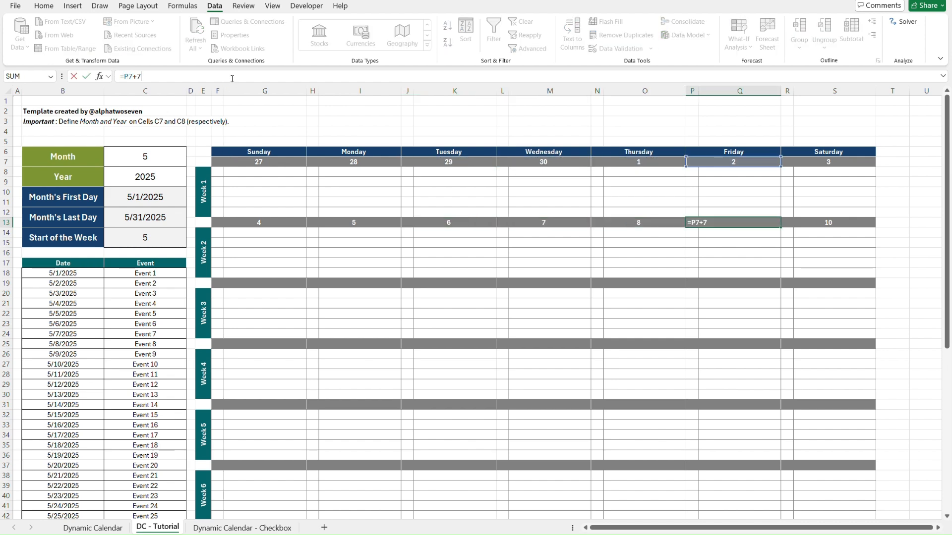
pyautogui.press('Right')
pyautogui.write('=R7+7')
pyautogui.hotkey('ctrl', 'Return')
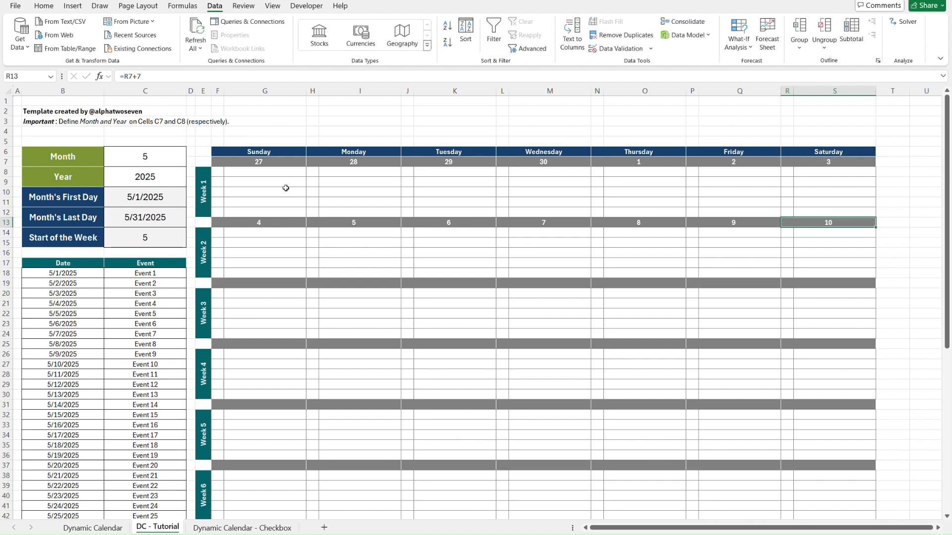
# Copy the Week 2 date formulas from row 13 into the Week 3 date row starting at F19, and check the F19 formula.
pyautogui.click(292, 219)
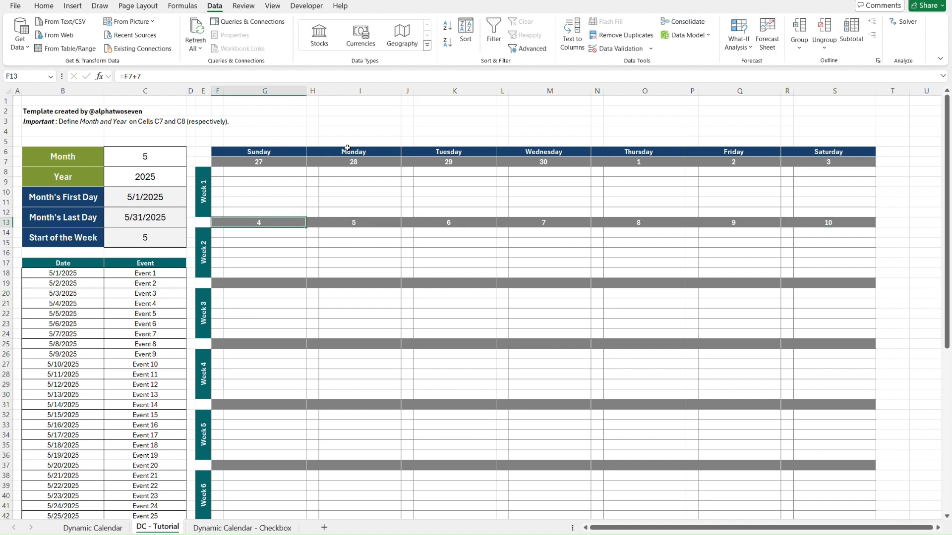
pyautogui.keyDown('shift'); pyautogui.click(848, 223); pyautogui.keyUp('shift')
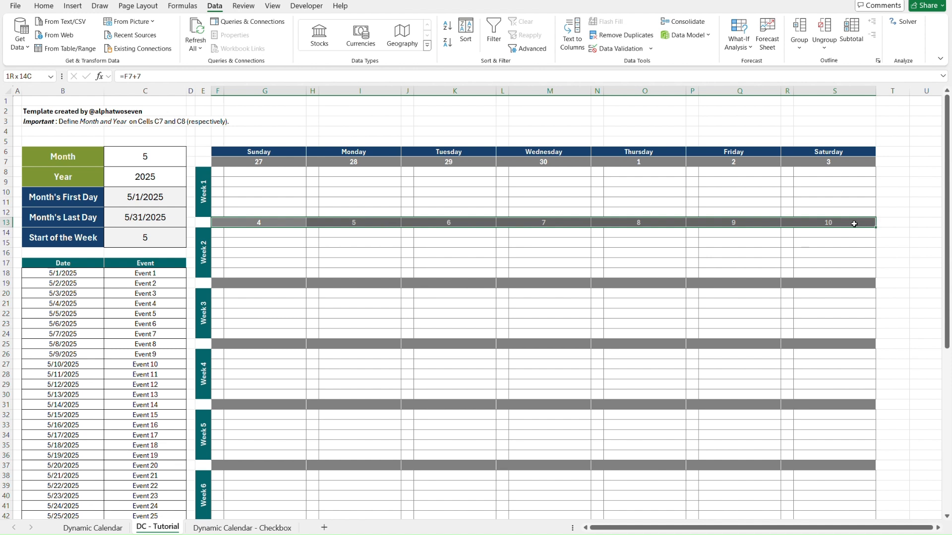
pyautogui.hotkey('ctrl', 'c')
pyautogui.click(232, 283)
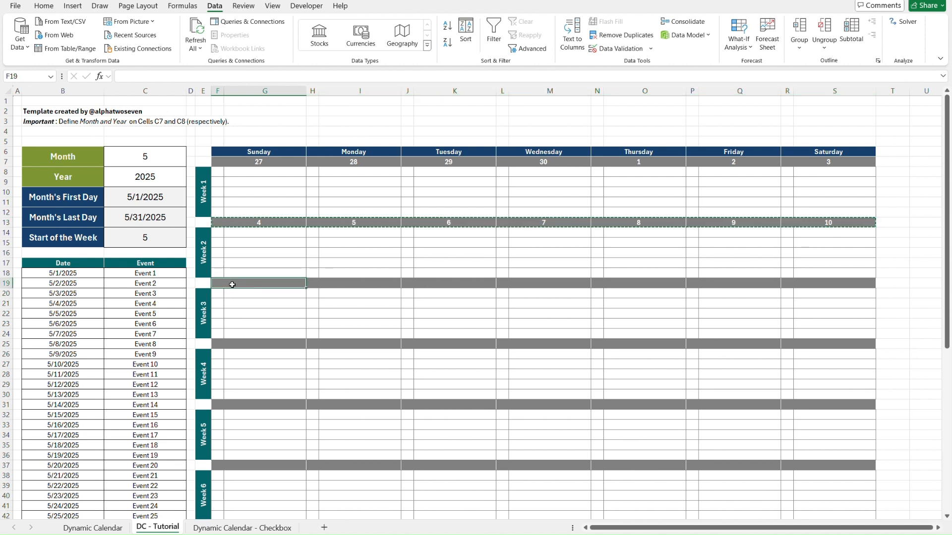
pyautogui.hotkey('ctrl', 'v')
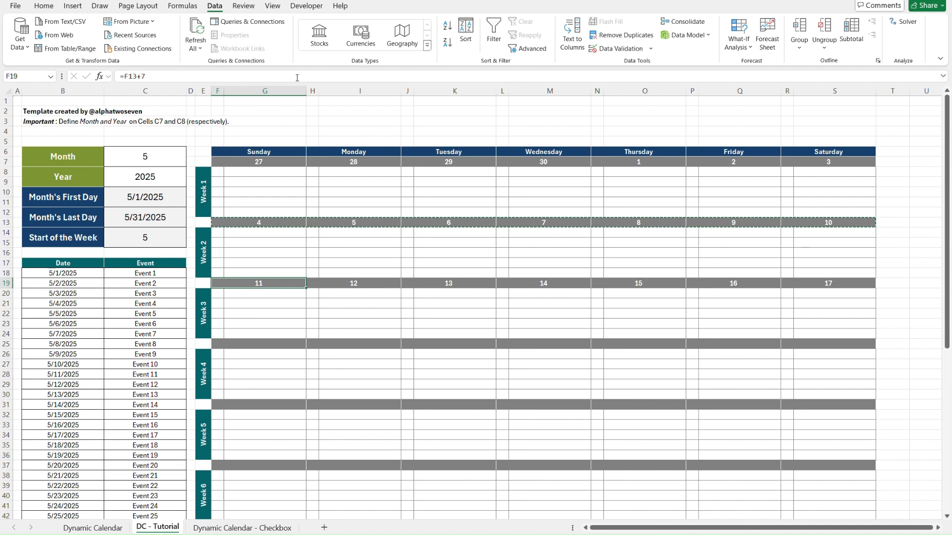
pyautogui.press('F2')
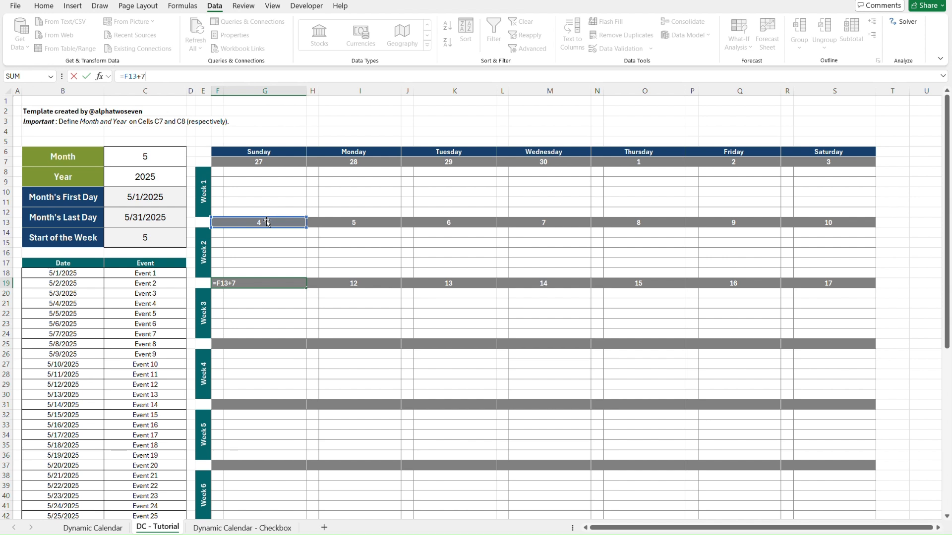
pyautogui.press('Escape')
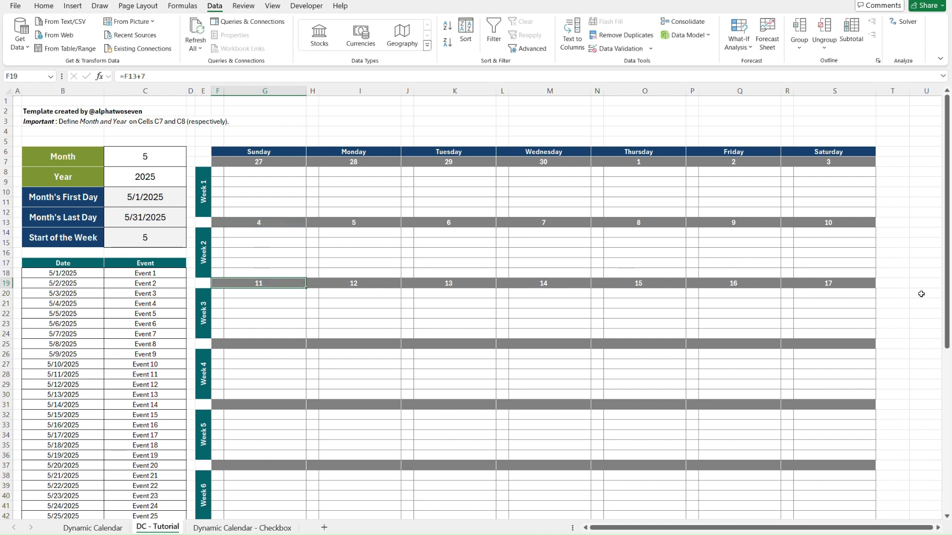
# Copy the Week 3 date formulas from row 19 into the Week 4 date row starting at F25, and check the F25 formula.
pyautogui.keyDown('shift'); pyautogui.click(858, 286); pyautogui.keyUp('shift')
pyautogui.hotkey('ctrl', 'c')
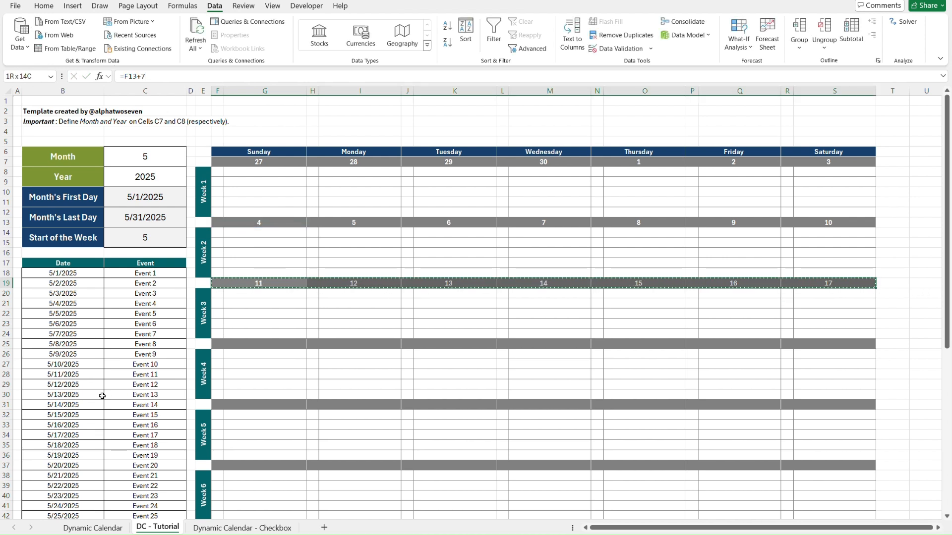
pyautogui.click(254, 344)
pyautogui.hotkey('ctrl', 'v')
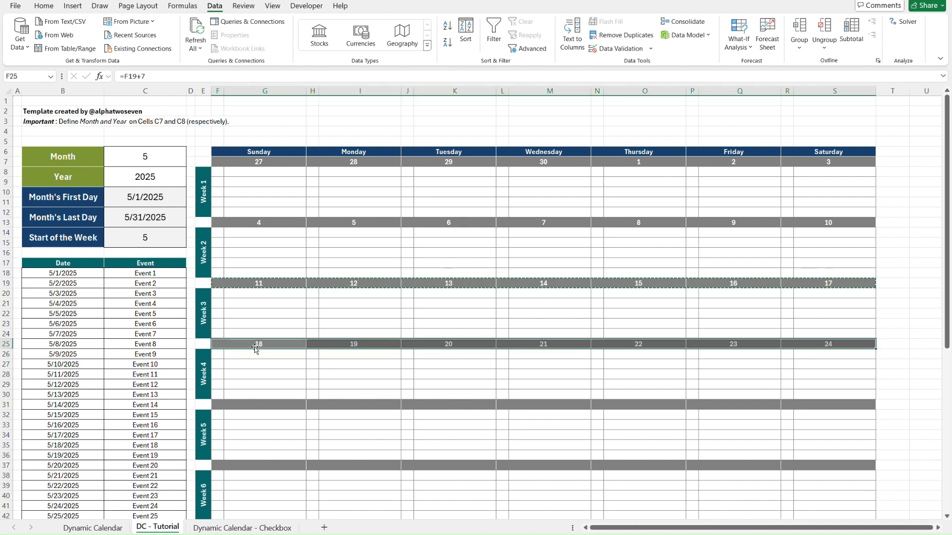
pyautogui.click(266, 346)
pyautogui.click(239, 77)
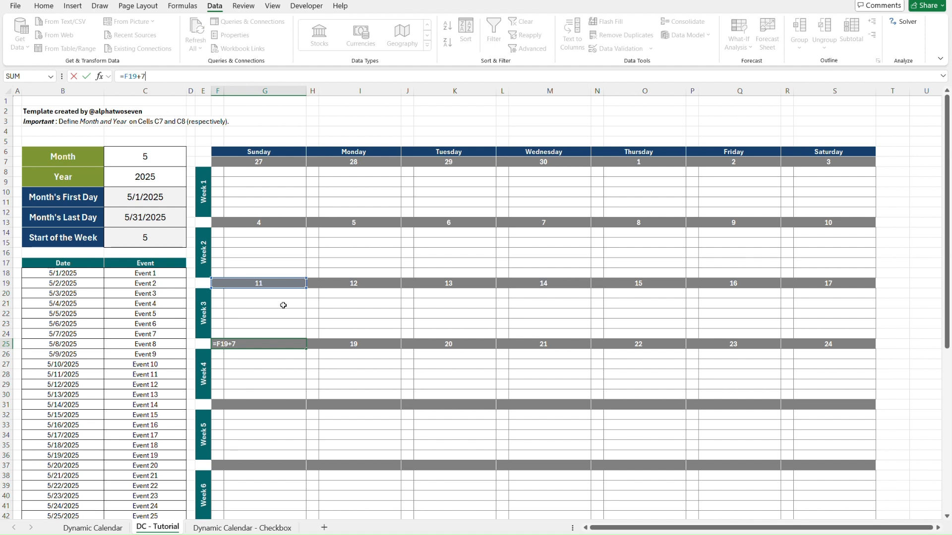
pyautogui.press('Escape')
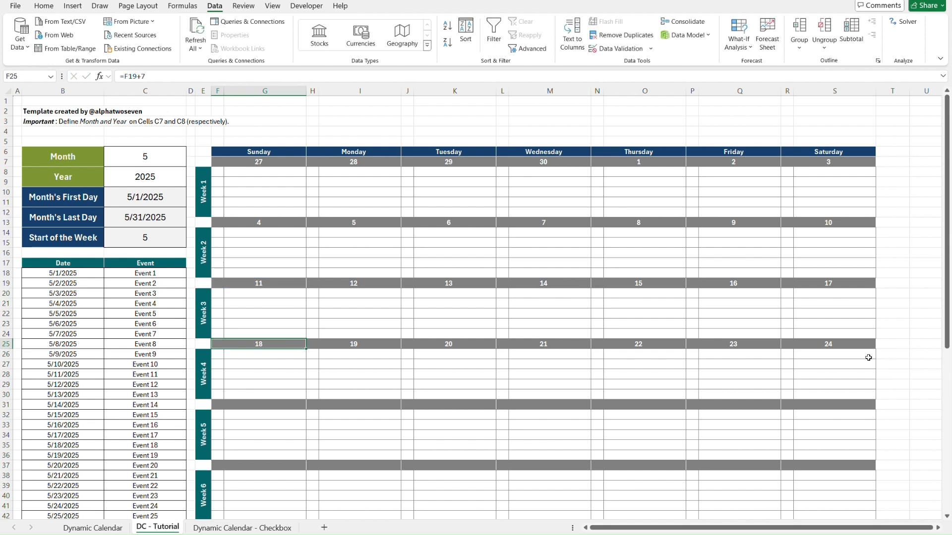
# Copy the Week 4 date formulas from row 25 into the Week 5 date row 31 and the Week 6 date row 37.
pyautogui.keyDown('shift'); pyautogui.click(854, 342); pyautogui.keyUp('shift')
pyautogui.hotkey('ctrl', 'c')
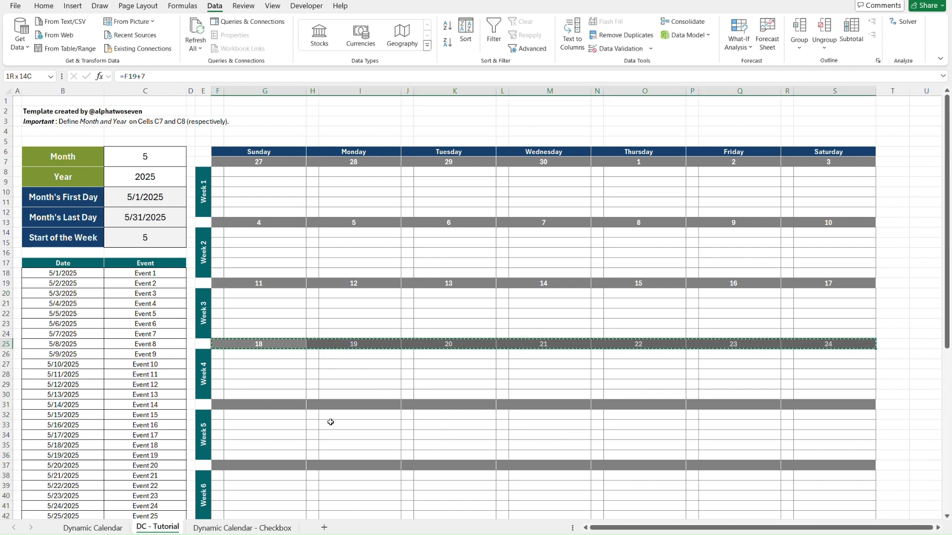
pyautogui.click(258, 406)
pyautogui.hotkey('ctrl', 'v')
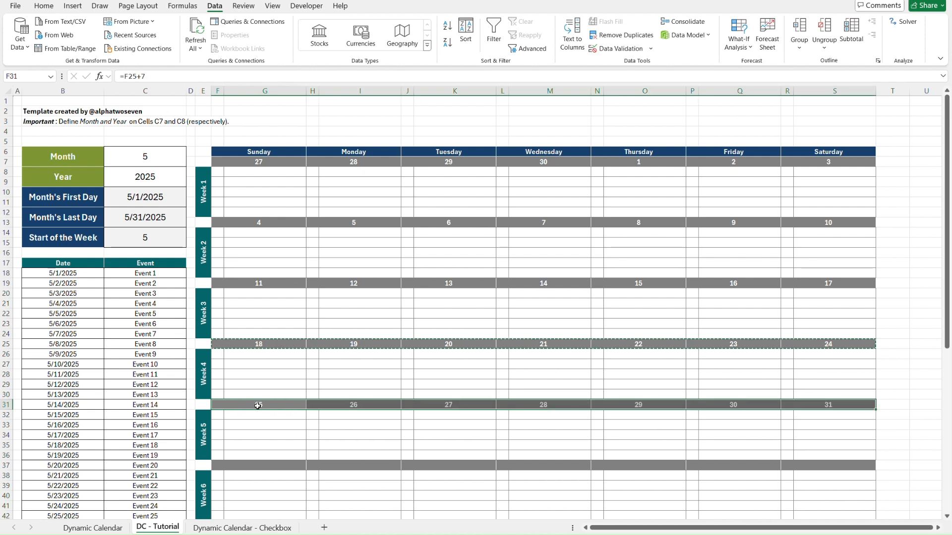
pyautogui.click(254, 469)
pyautogui.hotkey('ctrl', 'v')
pyautogui.scroll(-3, 251, 471)
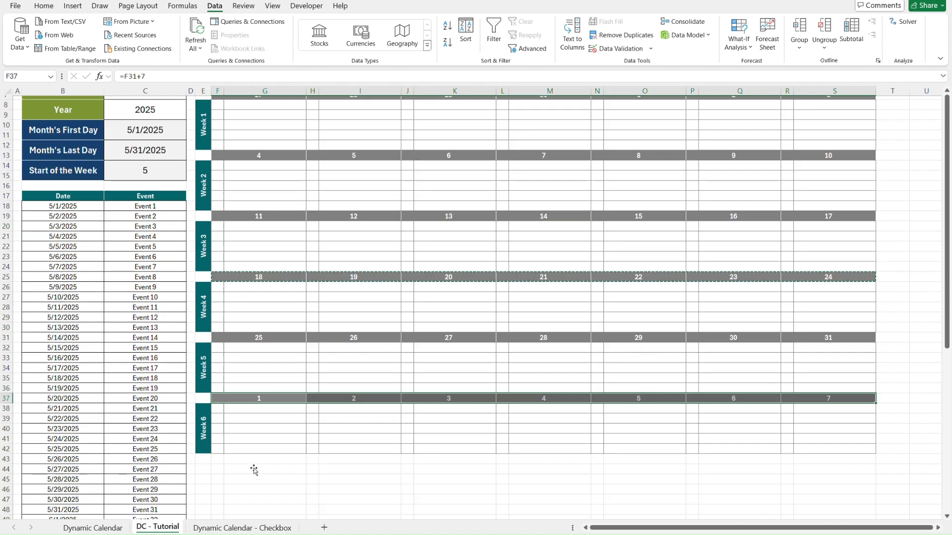
pyautogui.click(269, 460)
pyautogui.scroll(3, 269, 459)
pyautogui.click(257, 141)
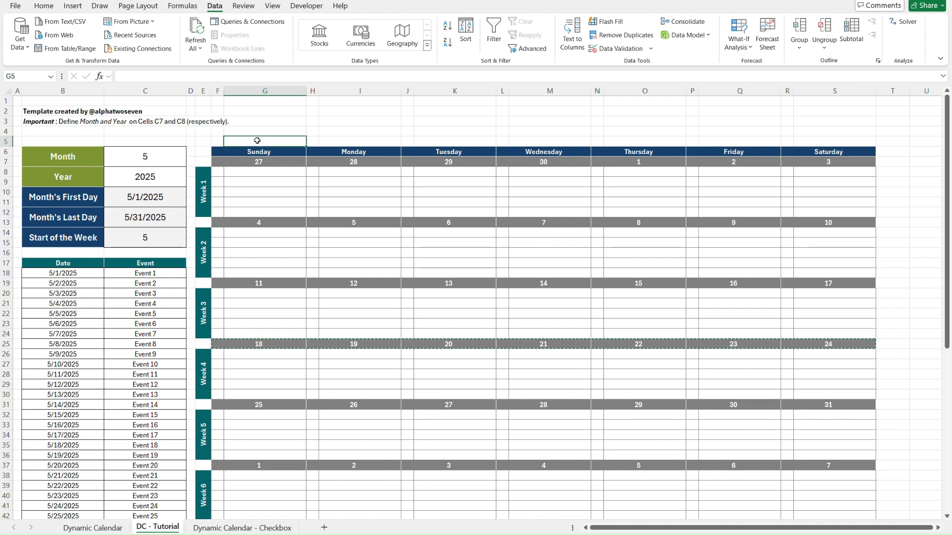
pyautogui.hotkey('ctrl', 'Home')
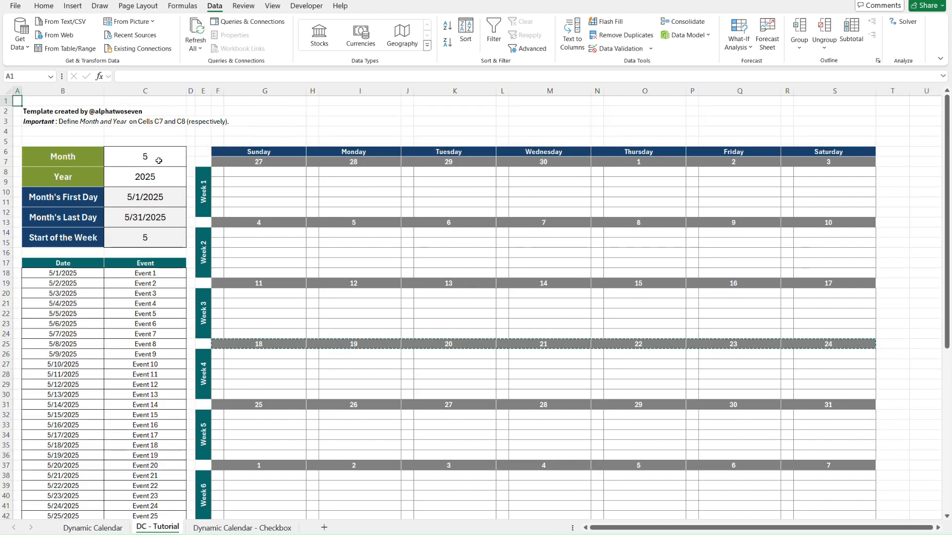
# Set the Month cell C6 to 3 to update the calendar dates for all six weeks.
pyautogui.click(159, 158)
pyautogui.write('3')
pyautogui.press('Return')
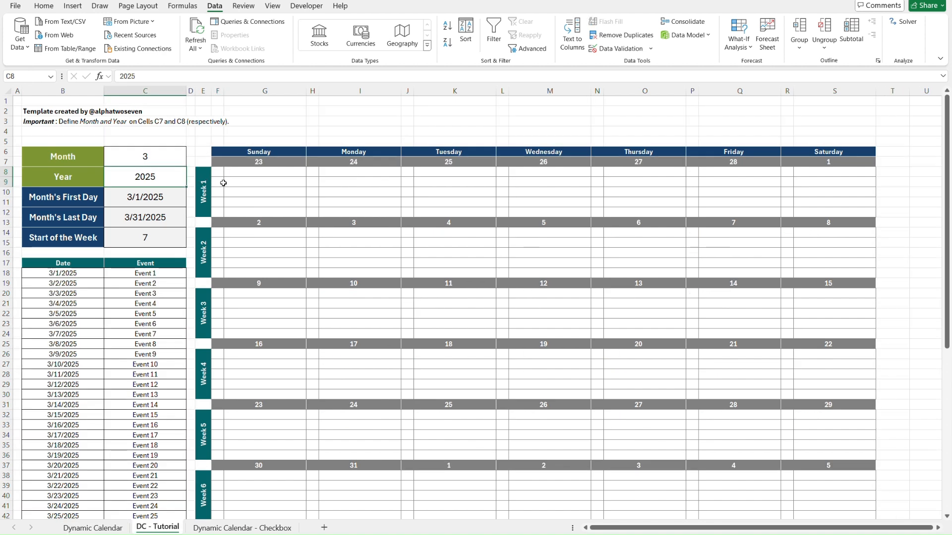
# Examine the blank event cells in column G under the Week 1 Sunday date, from G8 downward.
pyautogui.click(243, 174)
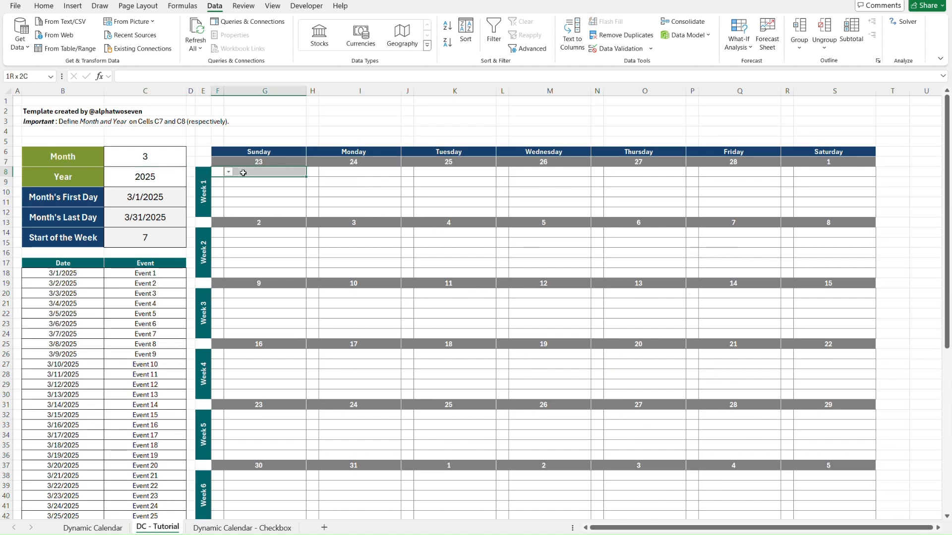
pyautogui.click(243, 172)
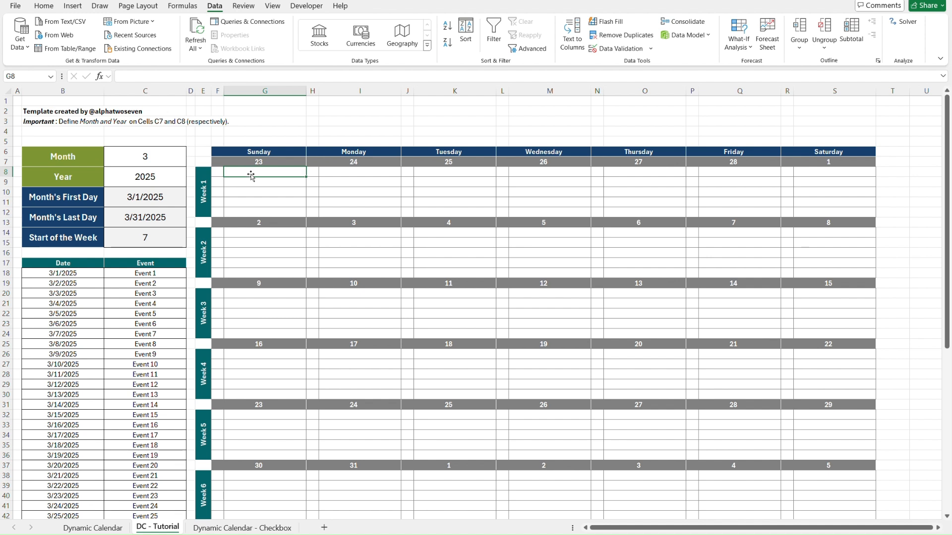
pyautogui.press('Down')
pyautogui.press('Down')
pyautogui.press('Down')
pyautogui.press('Down')
pyautogui.press('Up')
pyautogui.press('Up')
pyautogui.press('Up')
pyautogui.press('Up')
pyautogui.press('Down')
pyautogui.press('Down')
pyautogui.press('Down')
pyautogui.press('Down')
# Try the direct reference =C18 in the Week 1 Sunday event cell G8, and clear the cell again.
pyautogui.click(286, 173)
pyautogui.write('=')
pyautogui.click(172, 274)
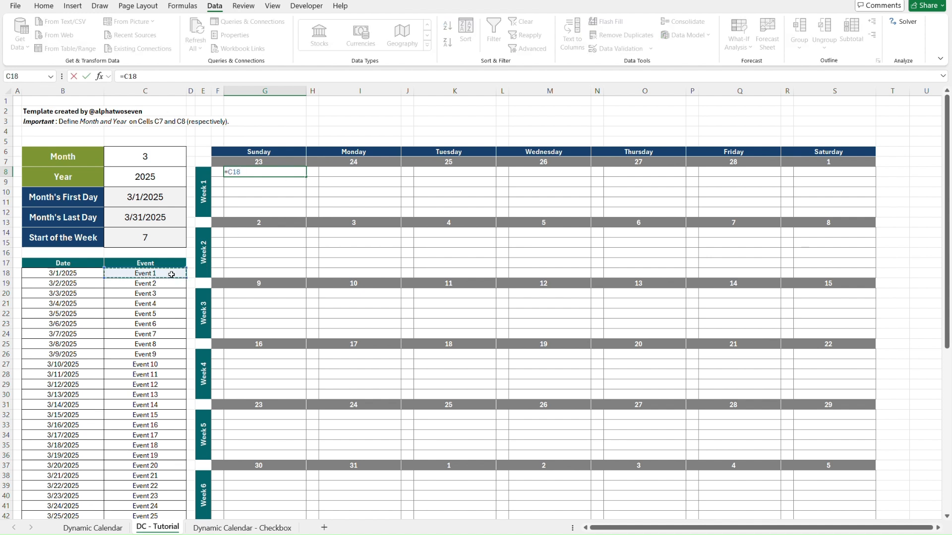
pyautogui.press('Return')
pyautogui.click(53, 272)
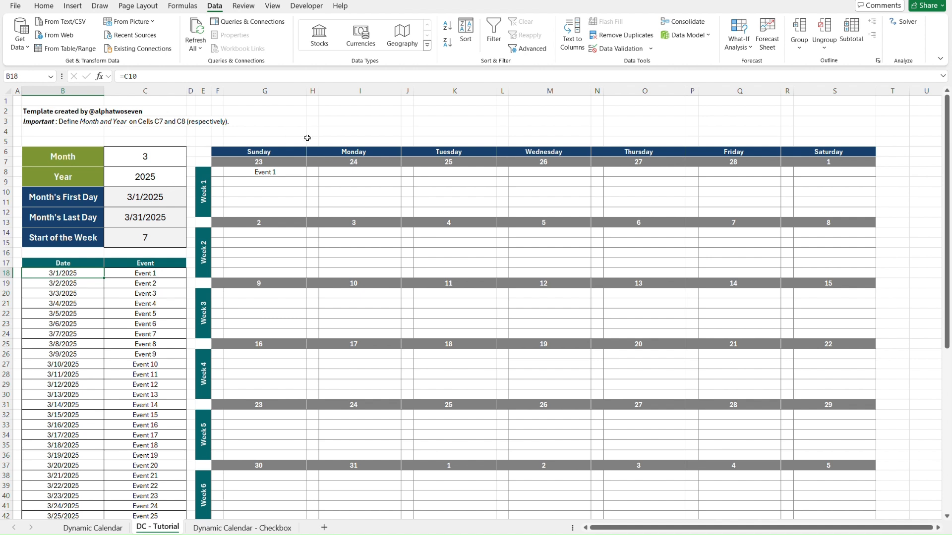
pyautogui.click(280, 175)
pyautogui.press('Delete')
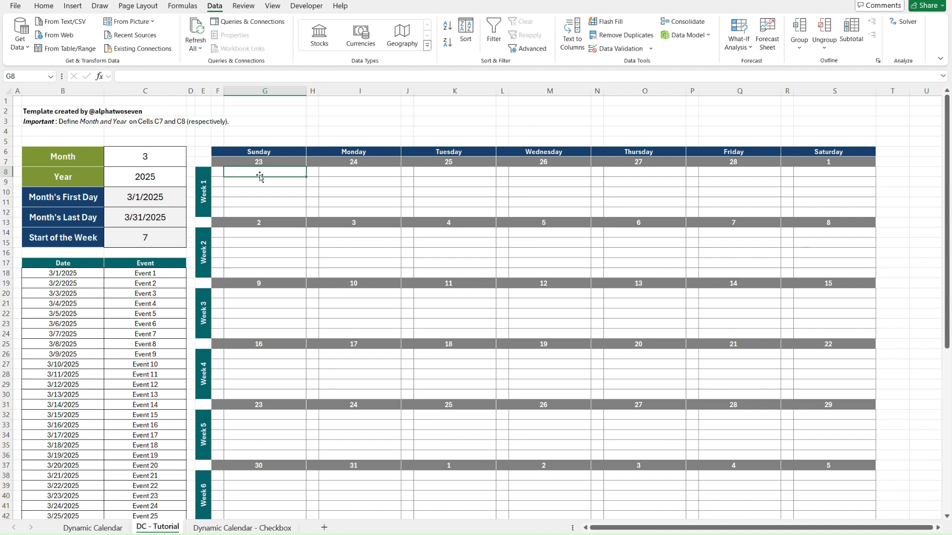
pyautogui.click(133, 264)
pyautogui.press('Down')
pyautogui.press('Left')
pyautogui.press('Up')
pyautogui.press('Down')
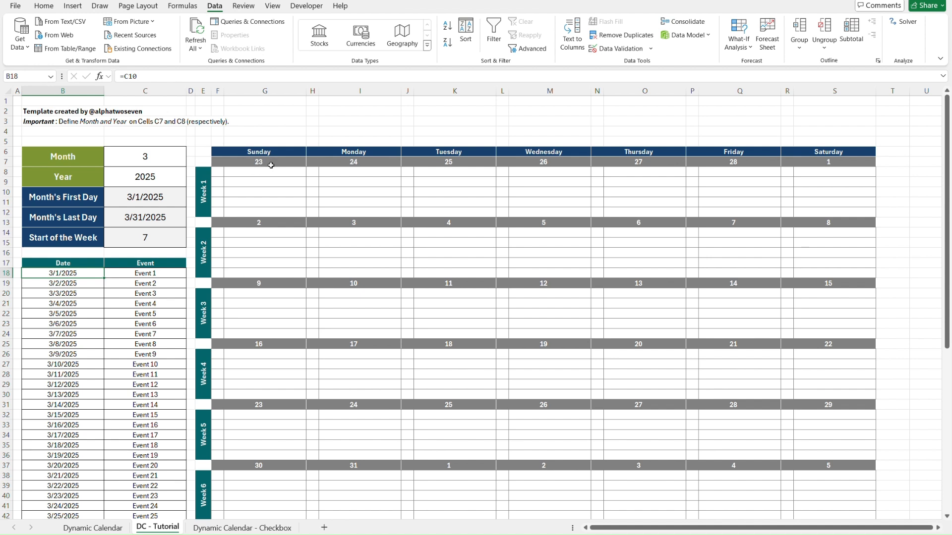
# Start a FILTER formula in the Week 1 Sunday event cell G8 with the absolute event range $C$18:$C$67 as its array.
pyautogui.click(259, 173)
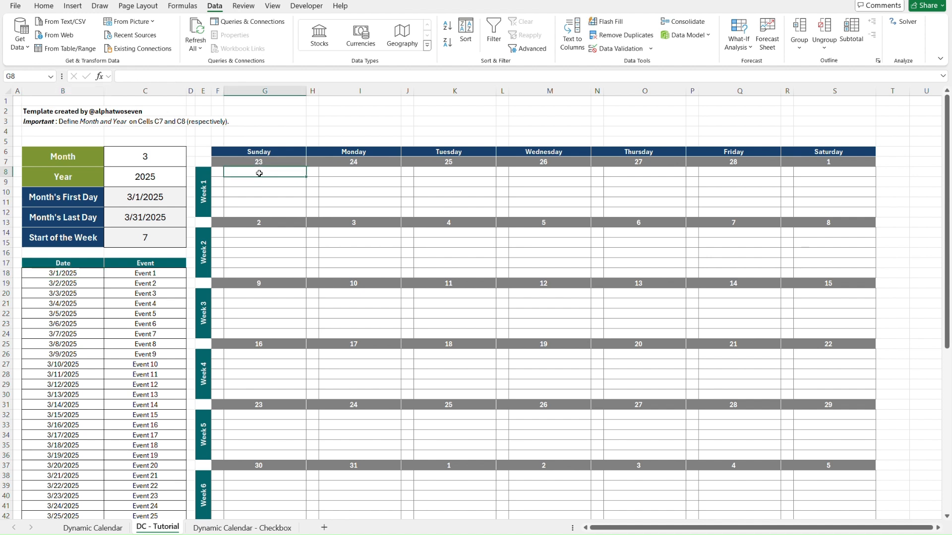
pyautogui.write('=')
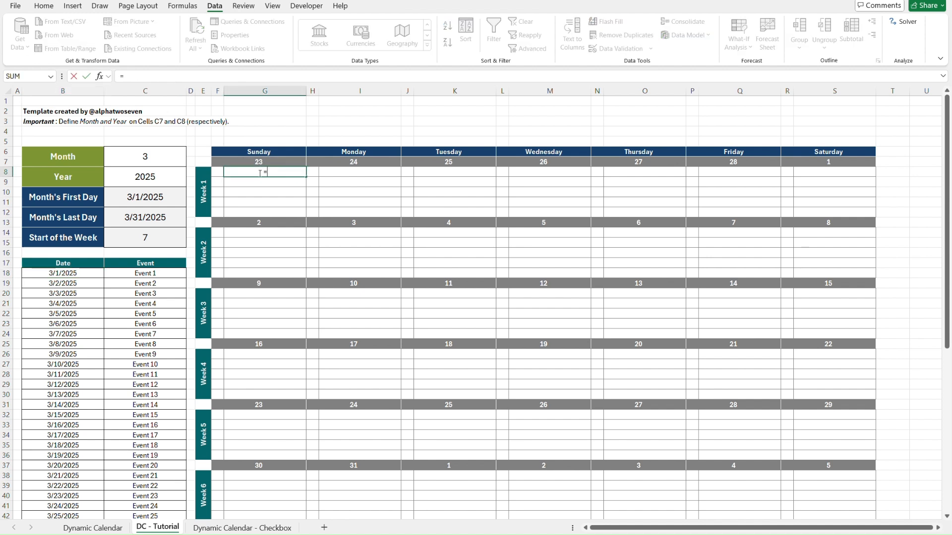
pyautogui.write('fil')
pyautogui.press('Tab')
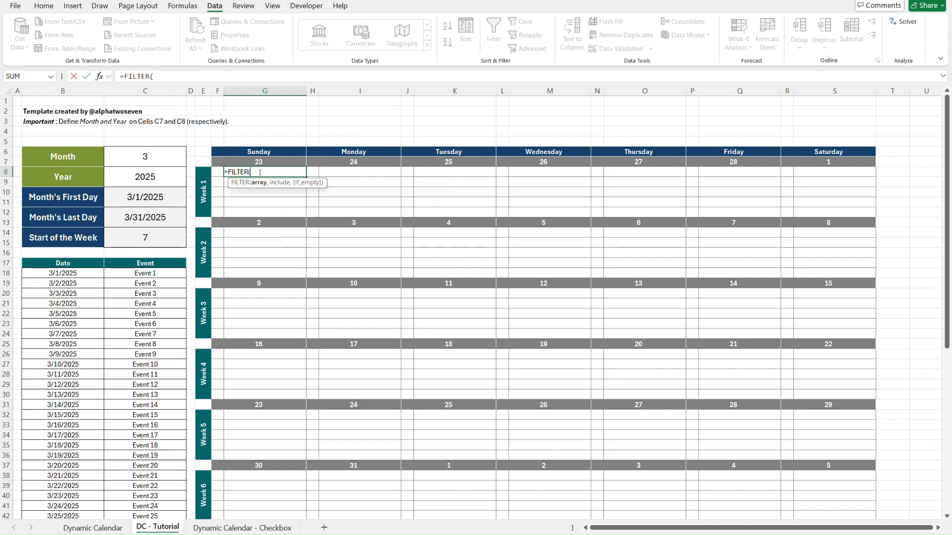
pyautogui.click(149, 275)
pyautogui.hotkey('ctrl', 'shift', 'Down')
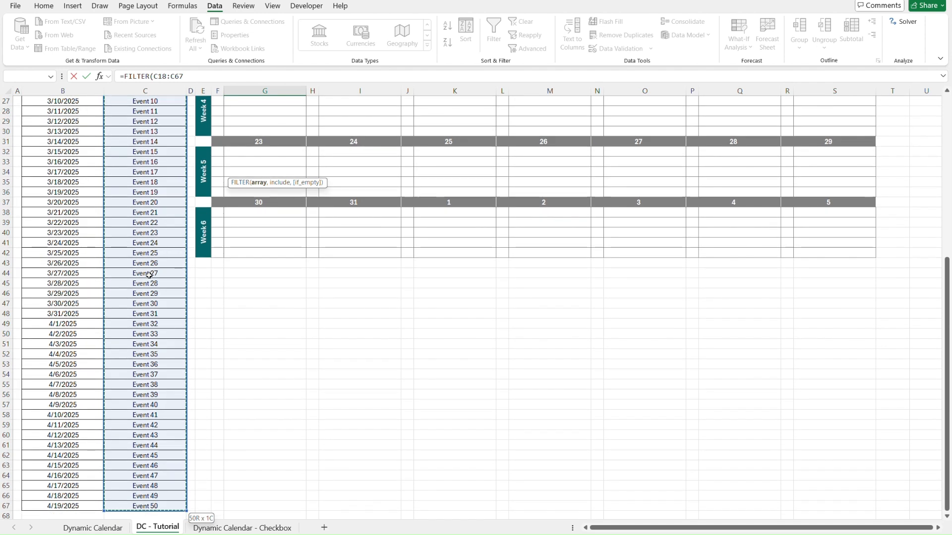
pyautogui.press('F4')
pyautogui.write(',')
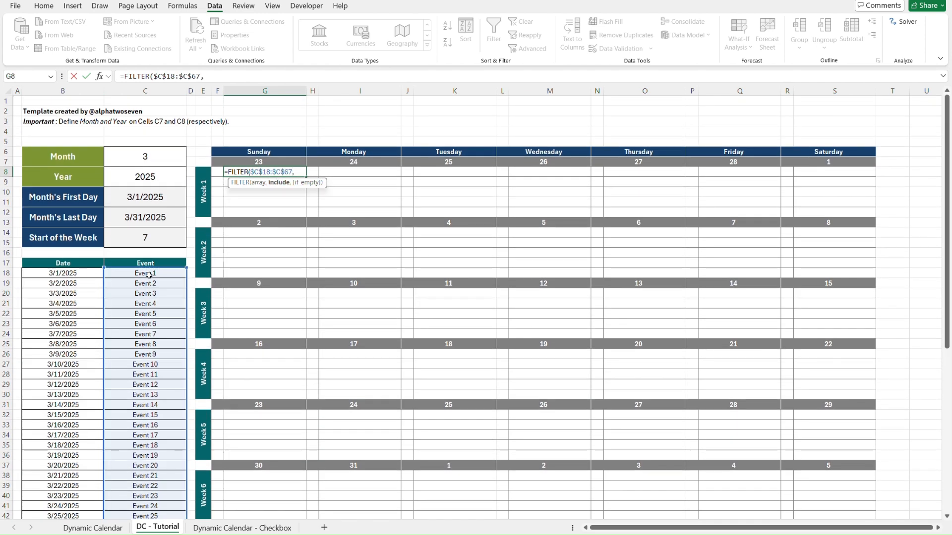
# Complete the G8 FILTER formula with the condition $B$18:$B$67=F7 and an empty string "" for no match.
pyautogui.click(69, 277)
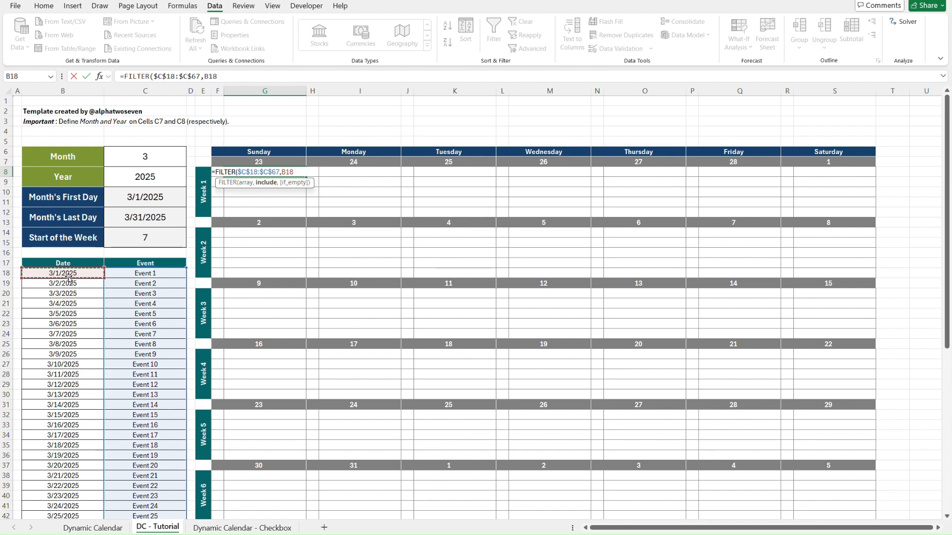
pyautogui.hotkey('ctrl', 'shift', 'Down')
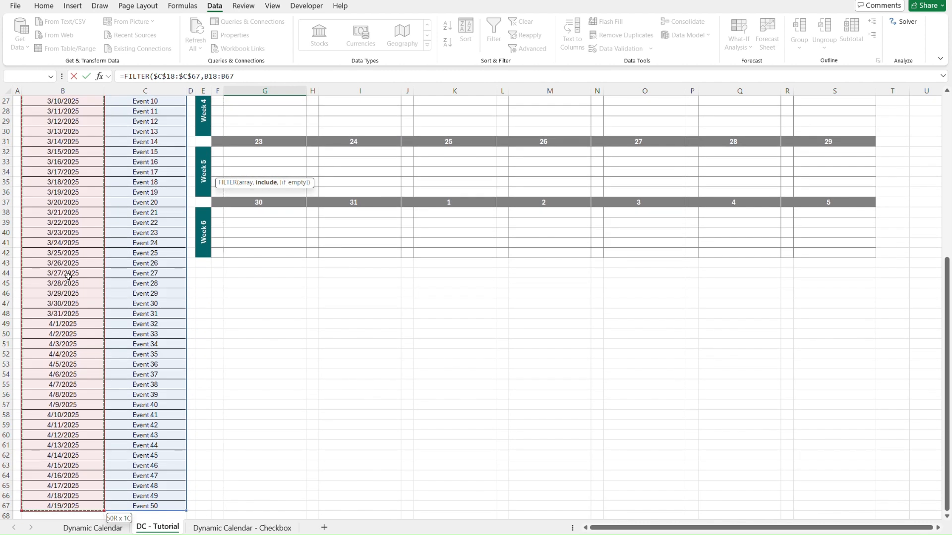
pyautogui.press('F4')
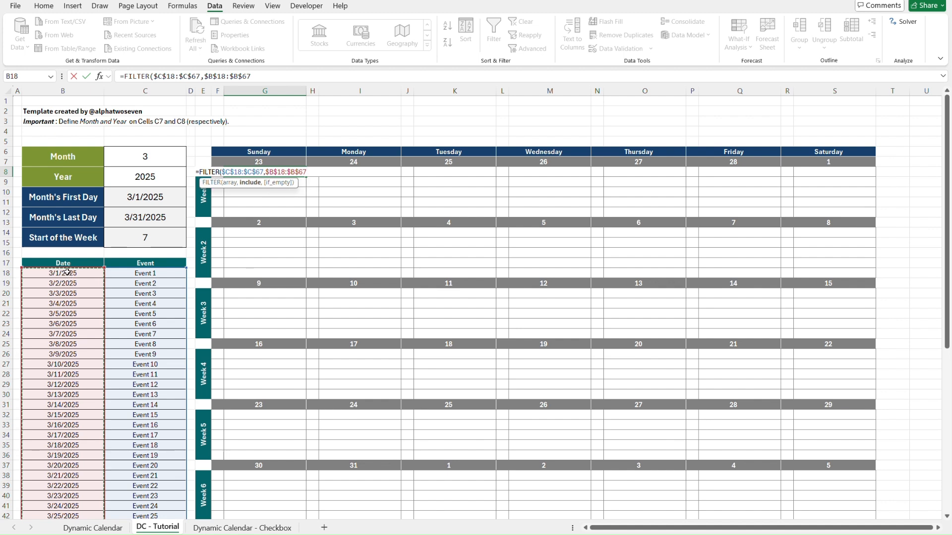
pyautogui.write('=')
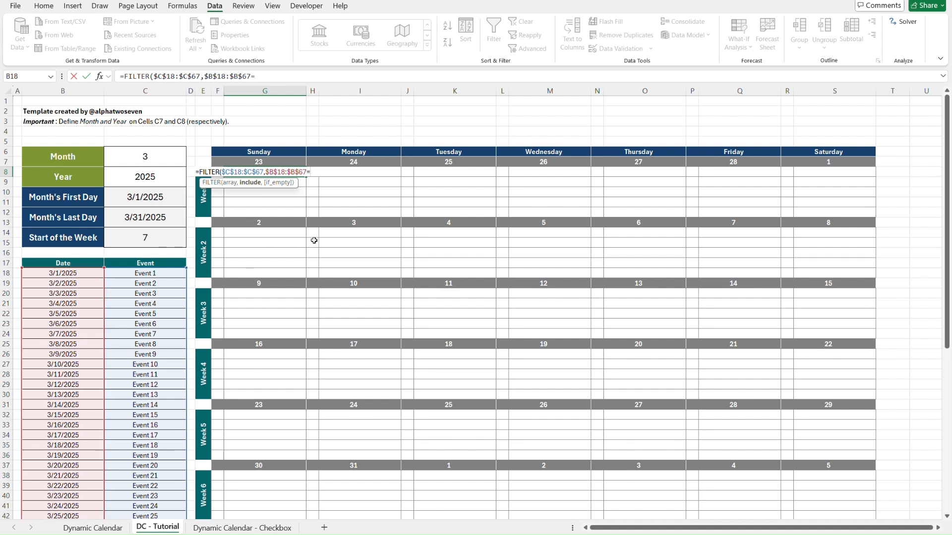
pyautogui.click(250, 162)
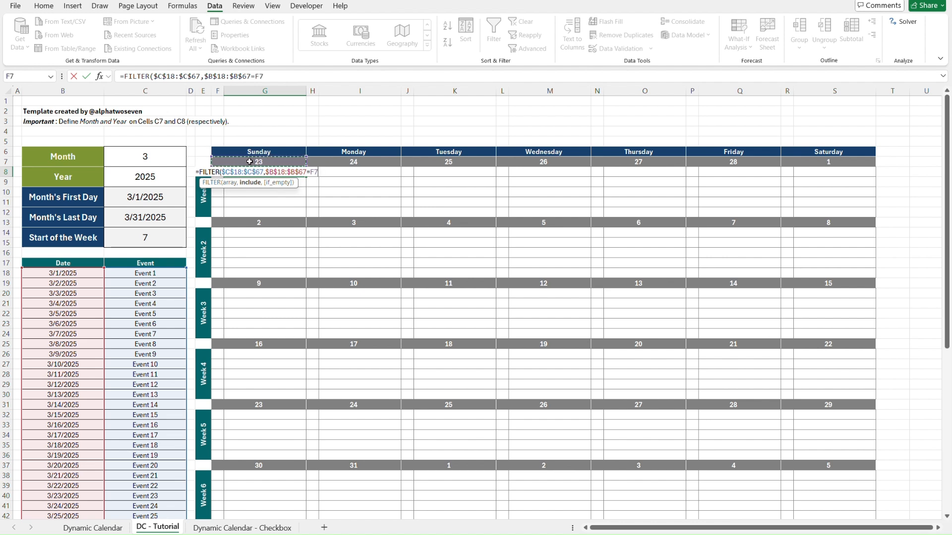
pyautogui.write(',"")')
pyautogui.press('Return')
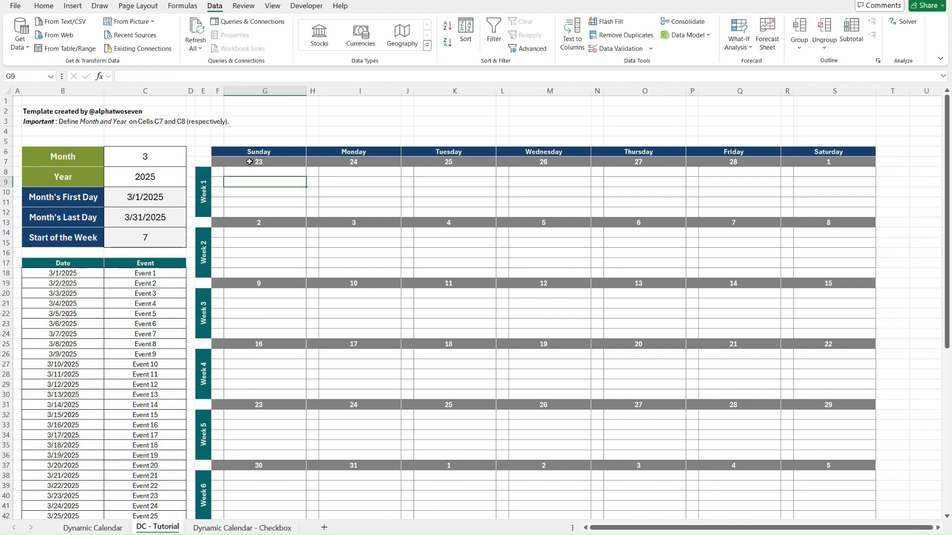
# Set the first event list date B18 to =F7, the Week 1 Sunday date.
pyautogui.click(250, 171)
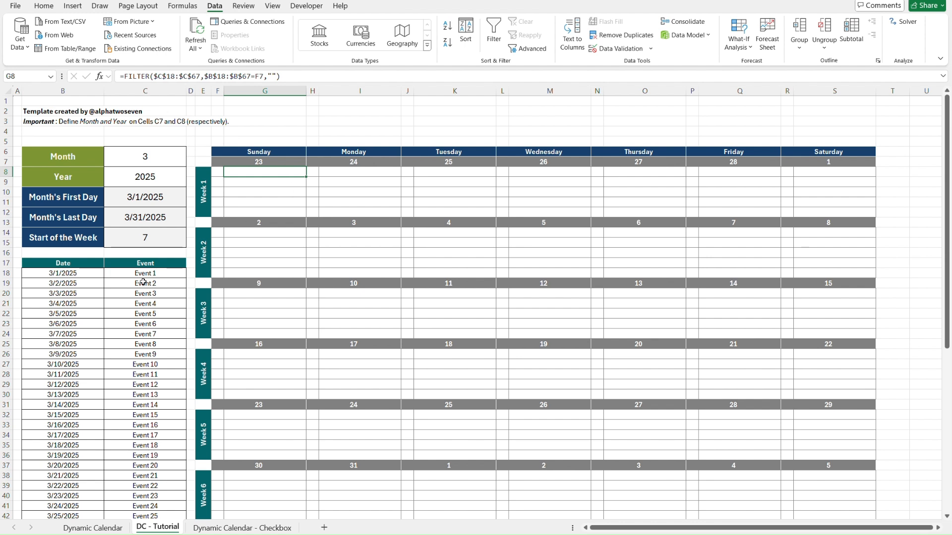
pyautogui.click(87, 274)
pyautogui.write('=')
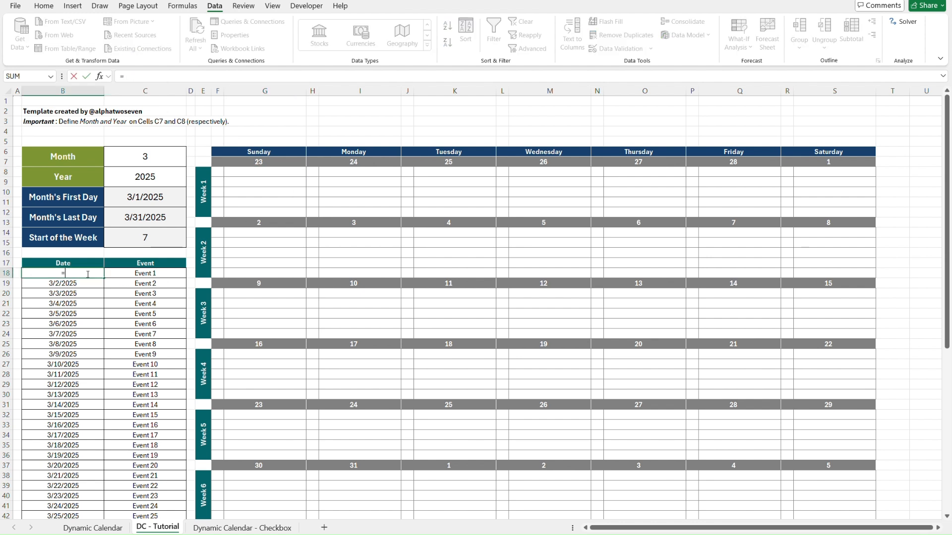
pyautogui.click(246, 163)
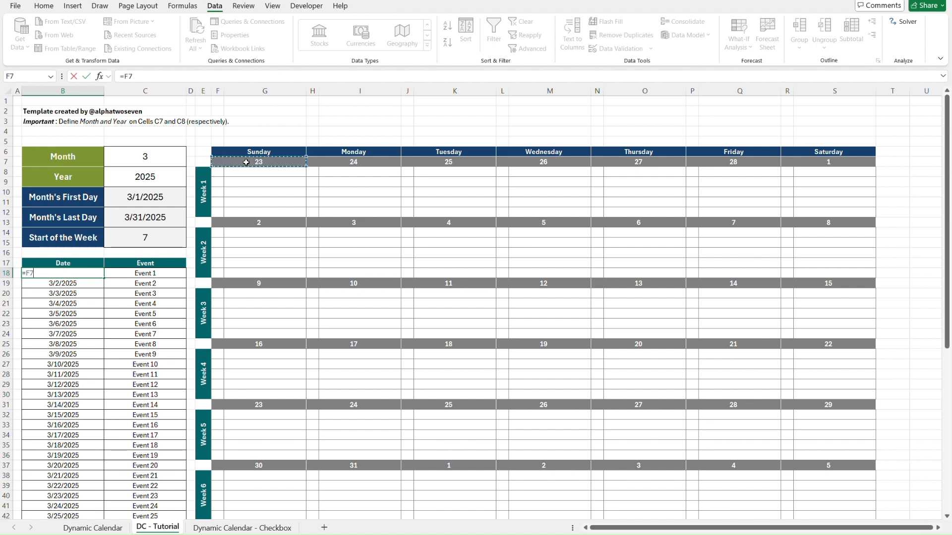
pyautogui.press('Return')
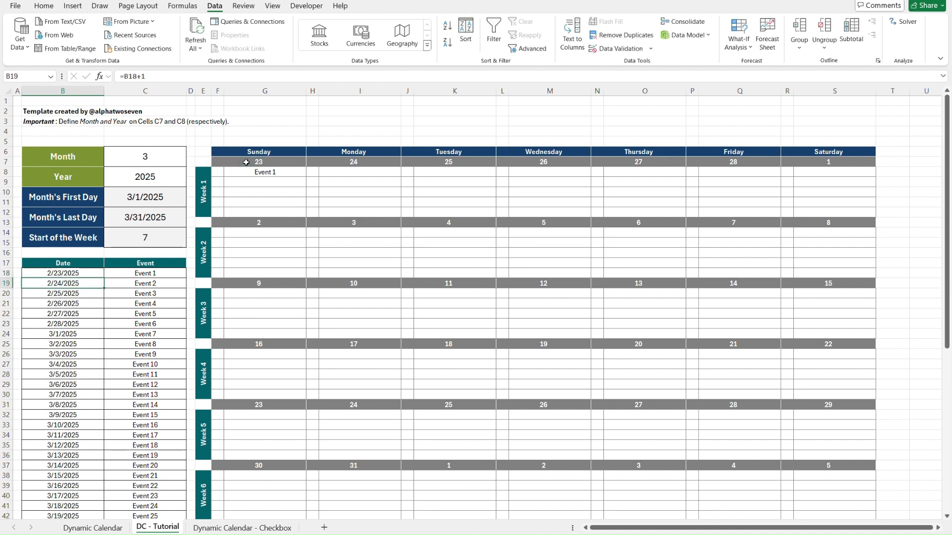
# Copy the FILTER formula from G8 into the Week 1 Monday to Thursday event cells I8, K8, M8 and O8.
pyautogui.click(275, 171)
pyautogui.hotkey('ctrl', 'c')
pyautogui.press('Right')
pyautogui.press('Right')
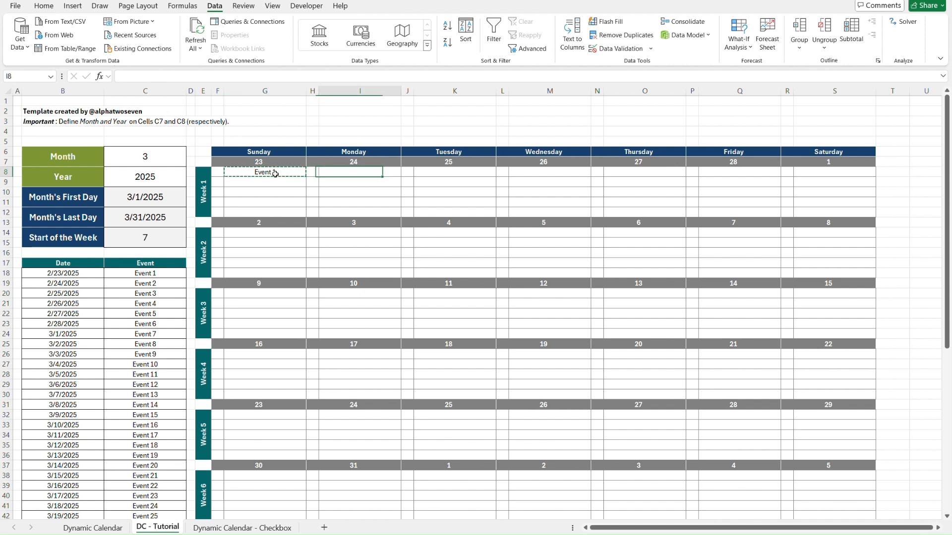
pyautogui.hotkey('ctrl', 'v')
pyautogui.press('Right')
pyautogui.press('Right')
pyautogui.hotkey('ctrl', 'v')
pyautogui.press('Right')
pyautogui.press('Right')
pyautogui.hotkey('ctrl', 'v')
pyautogui.press('Right')
pyautogui.press('Right')
pyautogui.hotkey('ctrl', 'v')
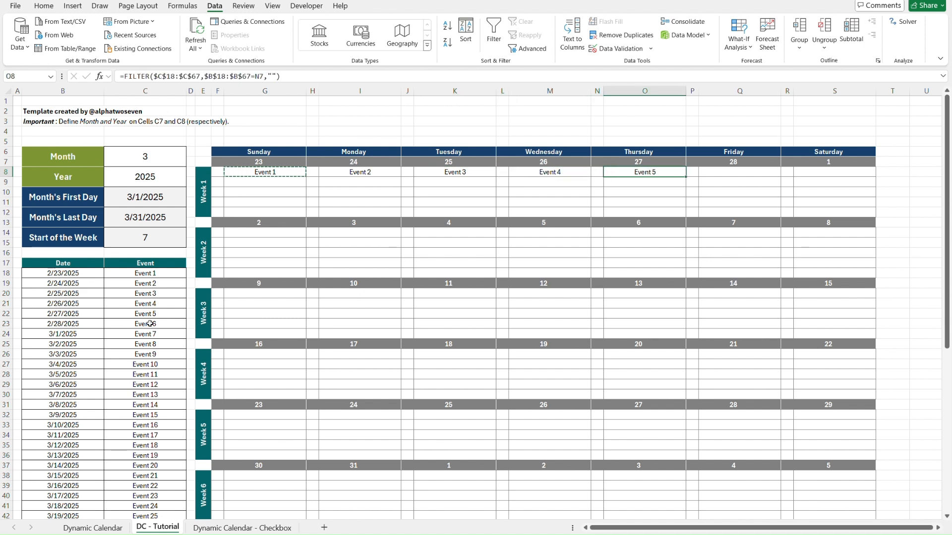
# Examine the first rows of the event list, comparing their events and dates with the Week 1 event cells.
pyautogui.click(168, 276)
pyautogui.press('Down')
pyautogui.press('Down')
pyautogui.press('Down')
pyautogui.press('Down')
pyautogui.press('Down')
pyautogui.press('Down')
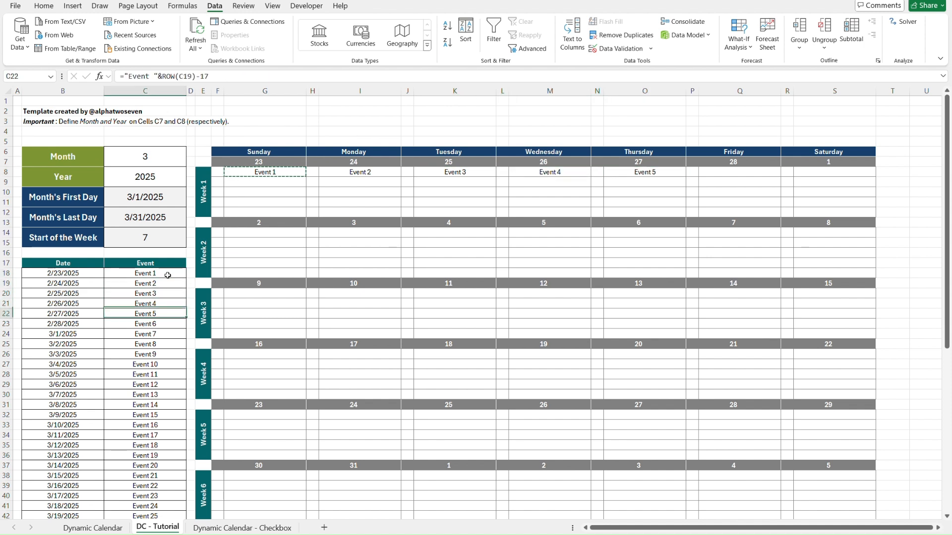
pyautogui.press('Left')
pyautogui.press('Up')
pyautogui.press('Up')
pyautogui.press('Up')
pyautogui.press('Up')
pyautogui.press('Up')
pyautogui.press('Down')
pyautogui.press('Down')
pyautogui.press('Down')
pyautogui.press('Down')
pyautogui.press('Down')
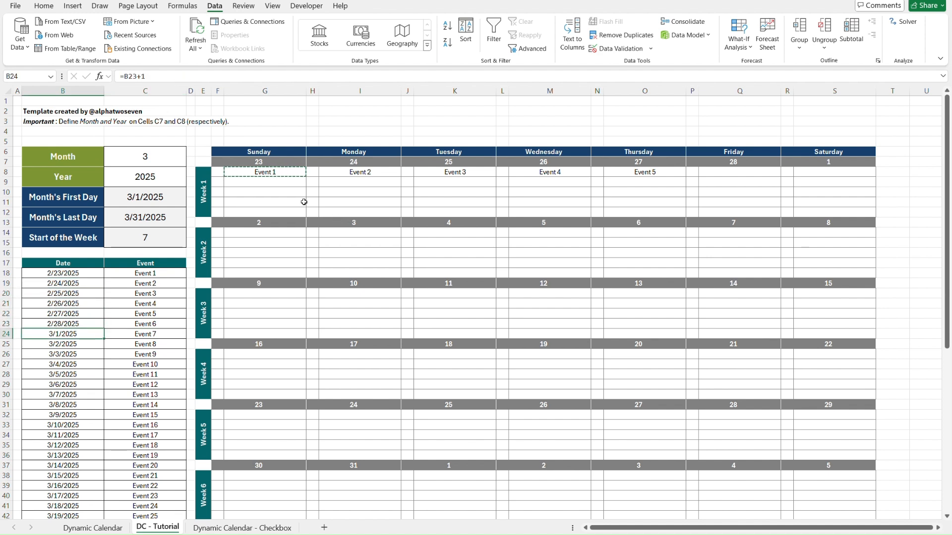
pyautogui.click(284, 173)
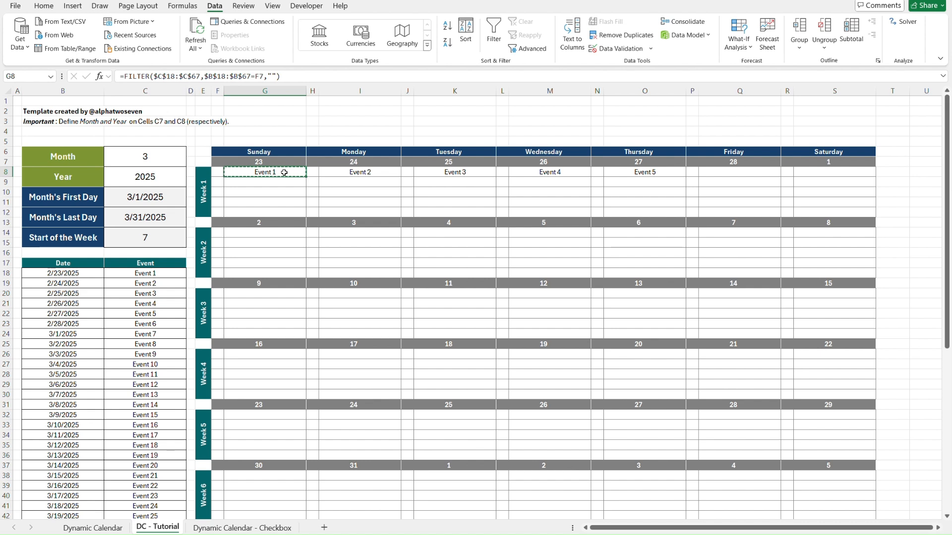
# Set event date B19 to =B18 and B20 to =B19, and copy the B20 formula into B21 and B22.
pyautogui.click(88, 281)
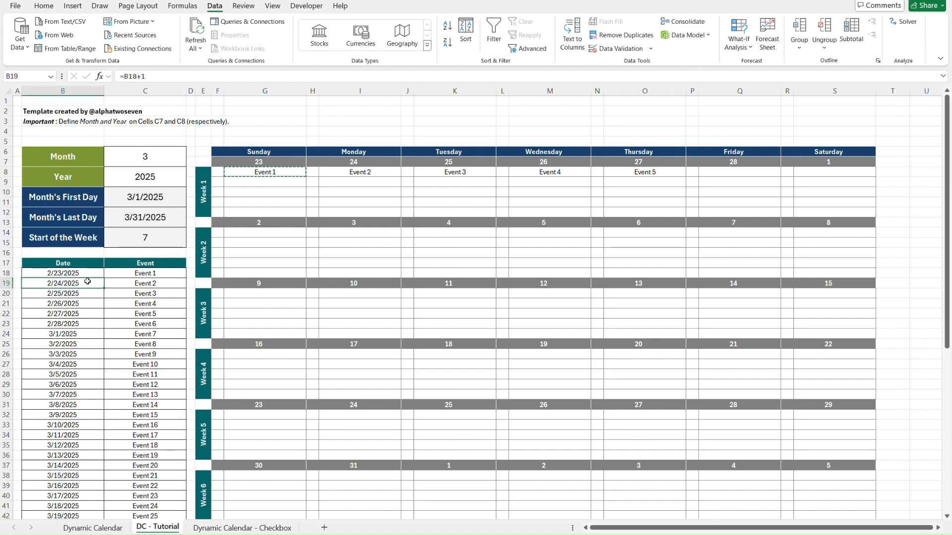
pyautogui.write(')')
pyautogui.write('=B18')
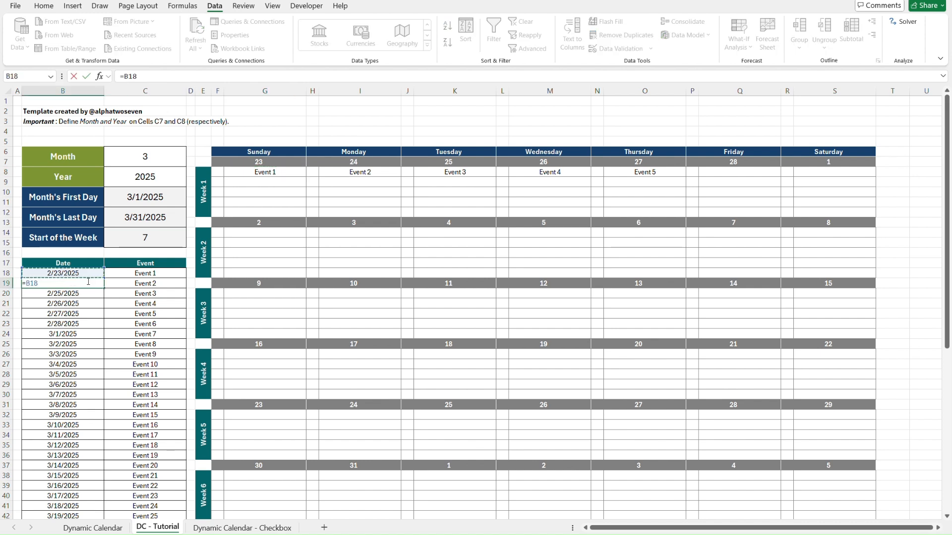
pyautogui.press('Return')
pyautogui.write('=B19')
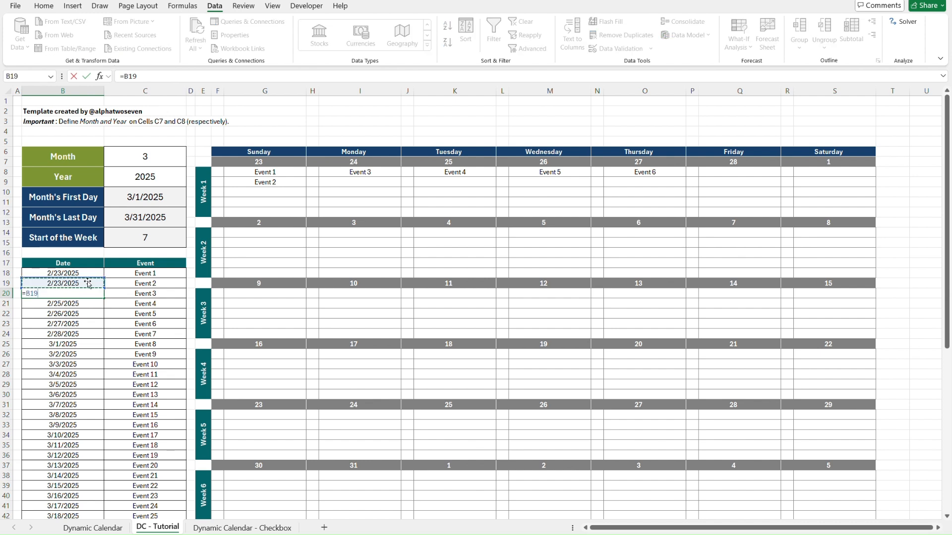
pyautogui.press('Return')
pyautogui.hotkey('ctrl', 'v')
pyautogui.press('Down')
pyautogui.hotkey('ctrl', 'v')
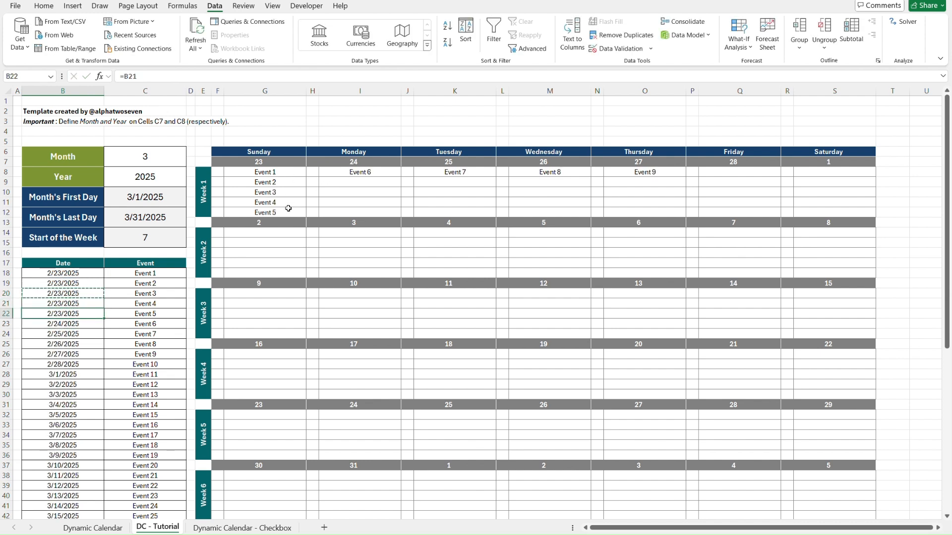
# Copy the date formula from B22 into B23 to give the Week 1 Sunday a sixth event, and check cell G8.
pyautogui.click(287, 172)
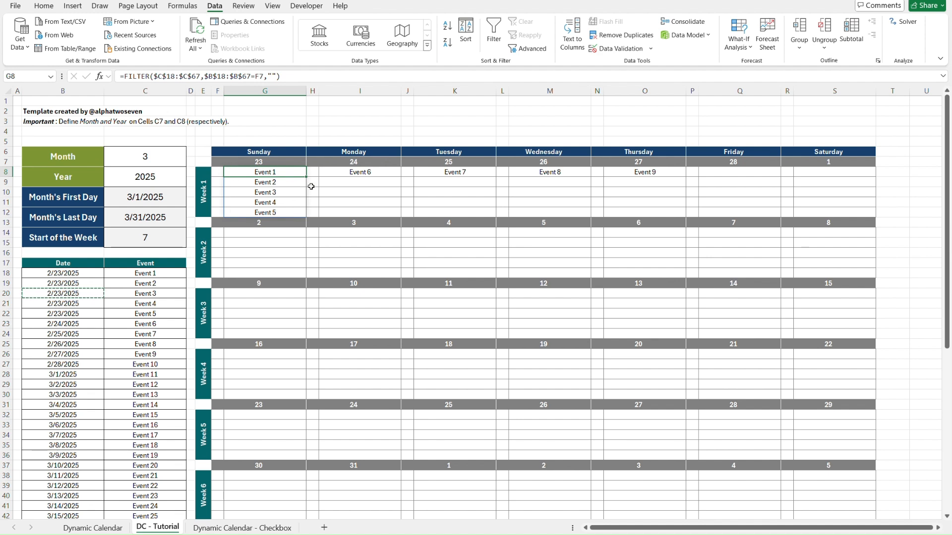
pyautogui.press('Escape')
pyautogui.click(125, 324)
pyautogui.press('Left')
pyautogui.press('Up')
pyautogui.hotkey('ctrl', 'c')
pyautogui.press('Down')
pyautogui.hotkey('ctrl', 'v')
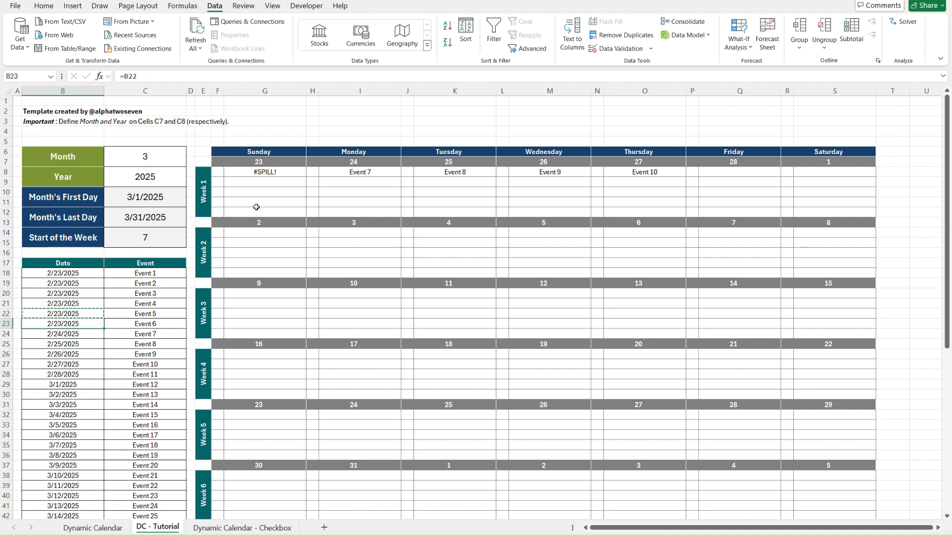
pyautogui.click(243, 173)
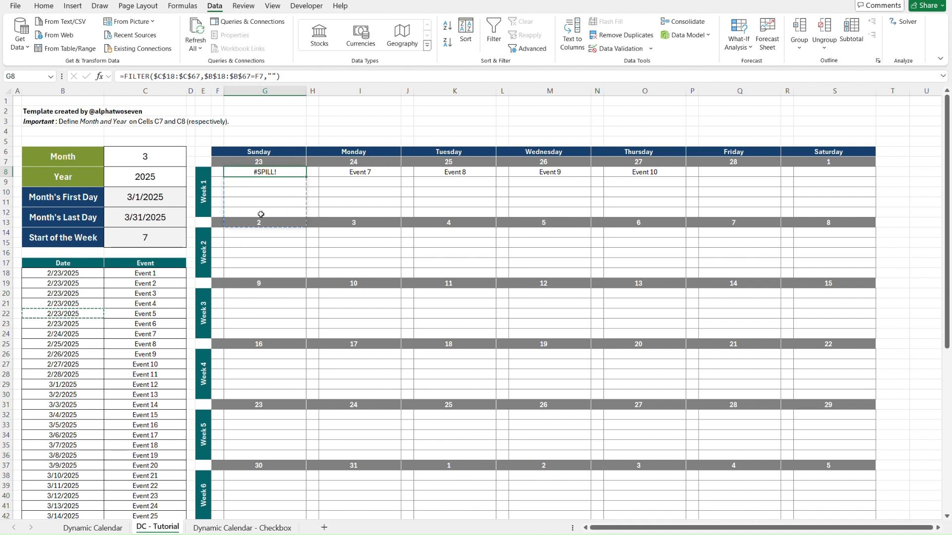
# Try to add an extra argument of 5 to the FILTER formula in G8, and remove it again.
pyautogui.click(330, 175)
pyautogui.press('Left')
pyautogui.press('Left')
pyautogui.click(135, 77)
pyautogui.click(281, 75)
pyautogui.write(',')
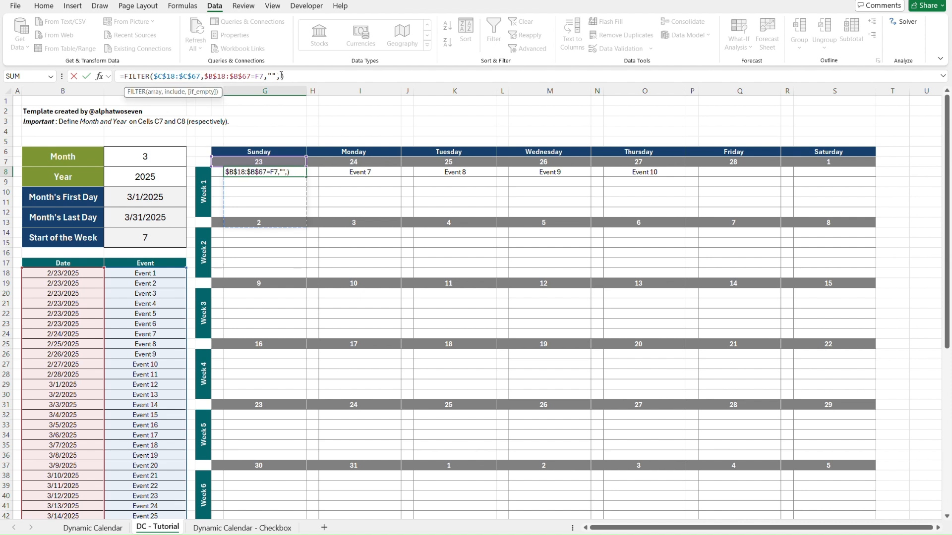
pyautogui.write('5')
pyautogui.press('BackSpace')
pyautogui.press('BackSpace')
pyautogui.hotkey('ctrl', 'Return')
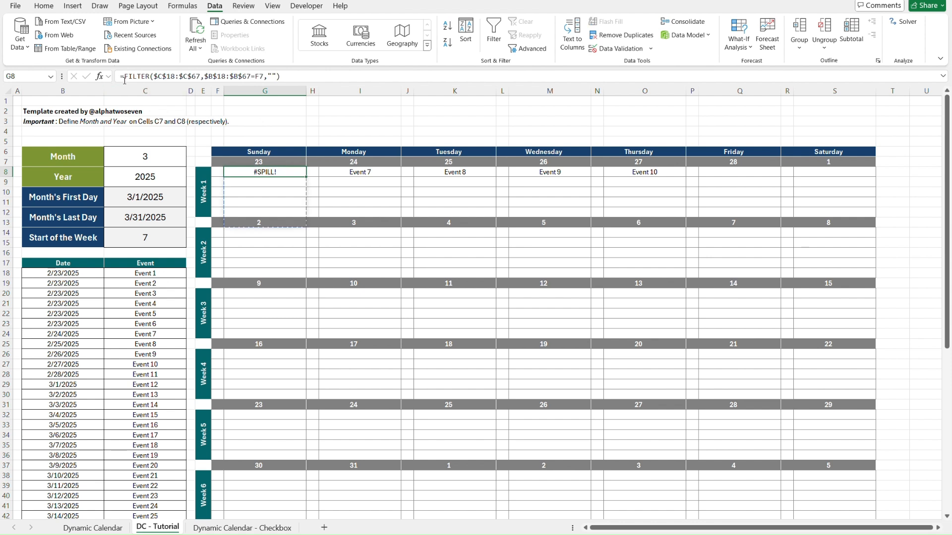
# Try to wrap the FILTER formula in G8 inside INDEX, and preview what its include condition and the whole FILTER array return.
pyautogui.click(125, 76)
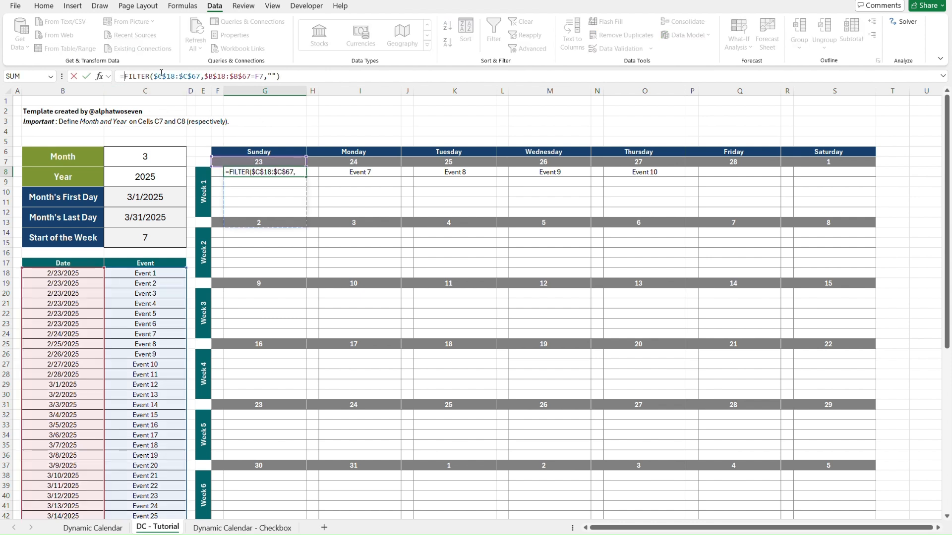
pyautogui.write('INDEX(')
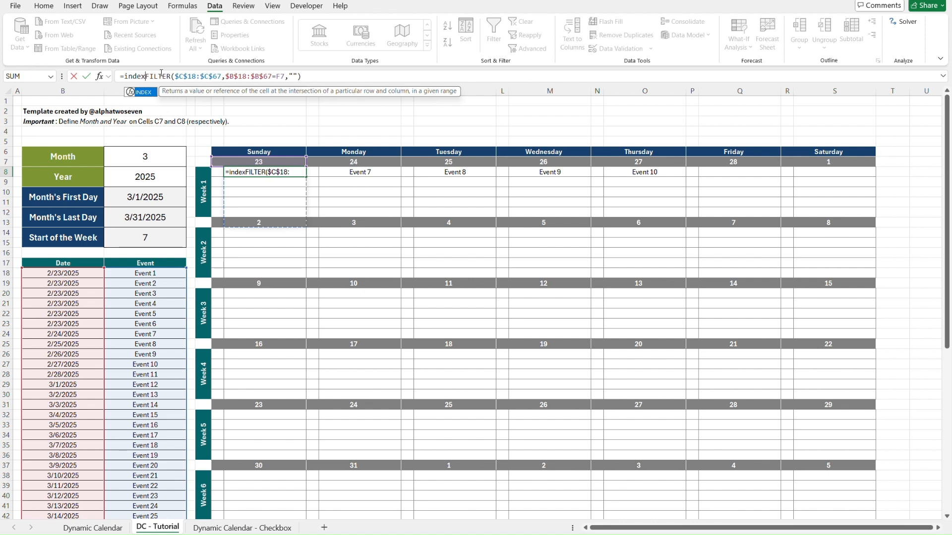
pyautogui.keyDown('shift'); pyautogui.click(311, 77); pyautogui.keyUp('shift')
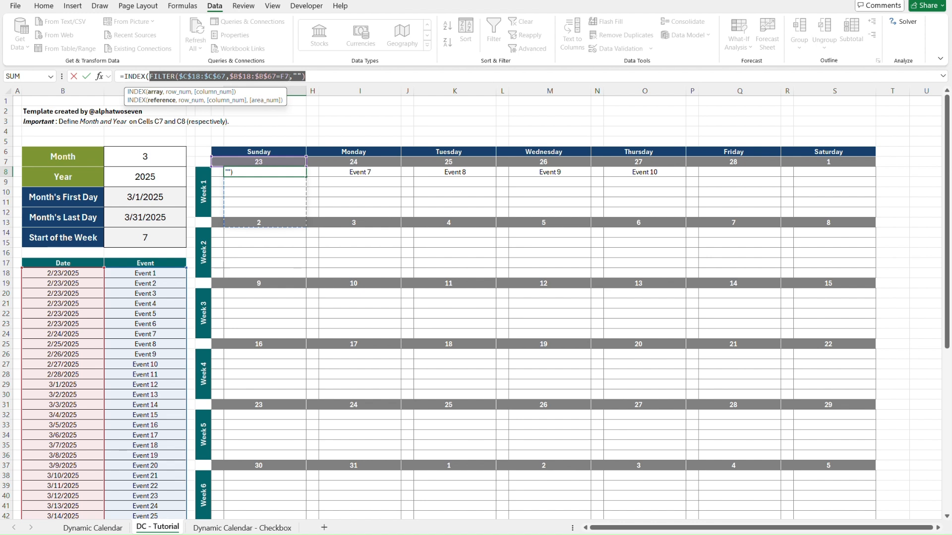
pyautogui.click(290, 76)
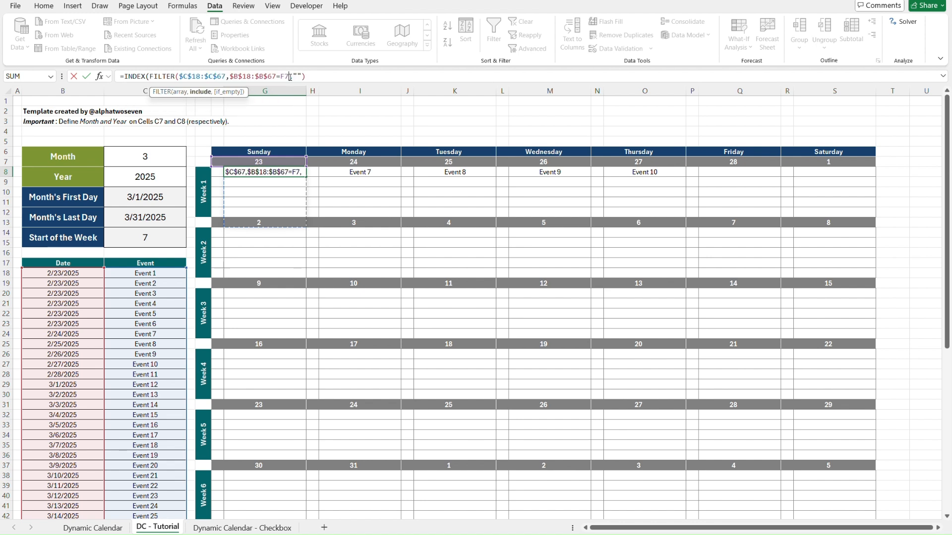
pyautogui.keyDown('shift'); pyautogui.click(230, 77); pyautogui.keyUp('shift')
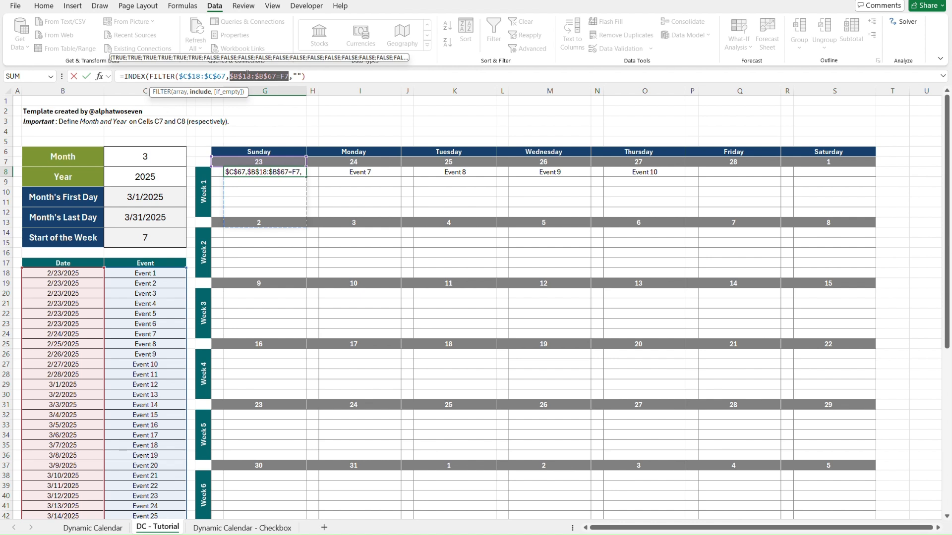
pyautogui.click(150, 76)
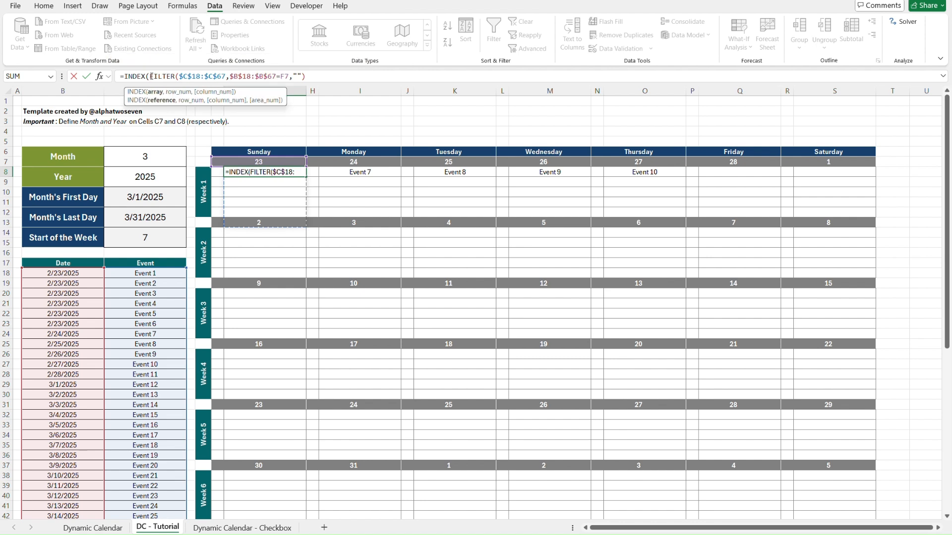
pyautogui.keyDown('shift'); pyautogui.click(310, 76); pyautogui.keyUp('shift')
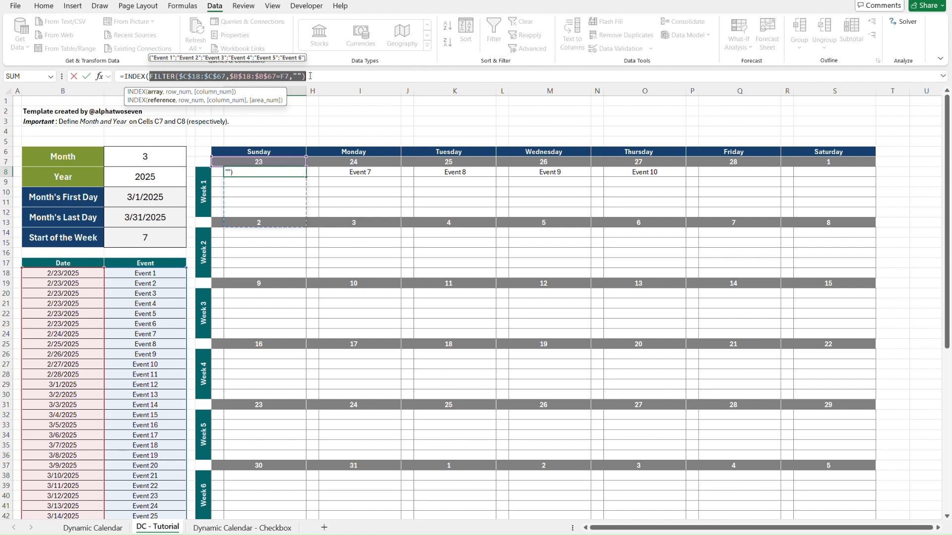
pyautogui.click(310, 76)
# Try to add a row_num argument after the FILTER array in G8's INDEX formula, and discard the edit.
pyautogui.write(',')
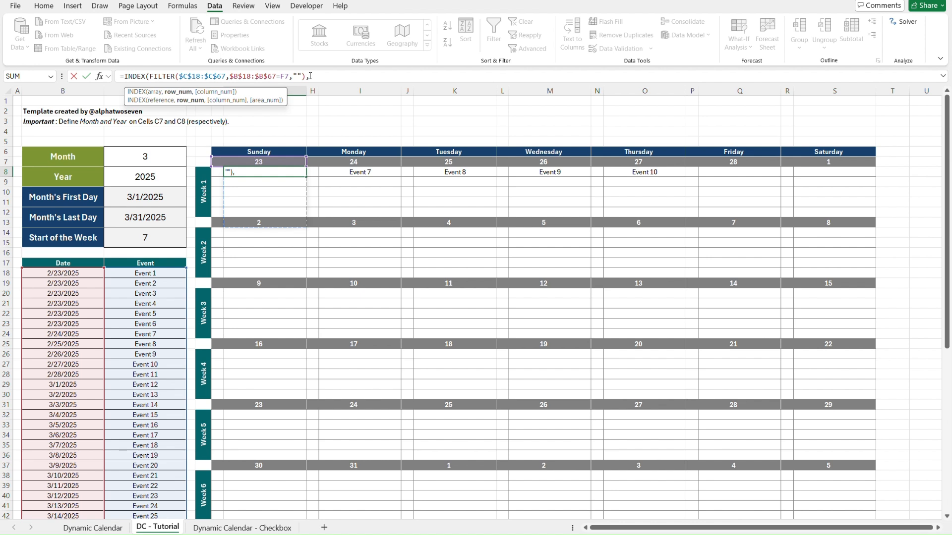
pyautogui.press('BackSpace')
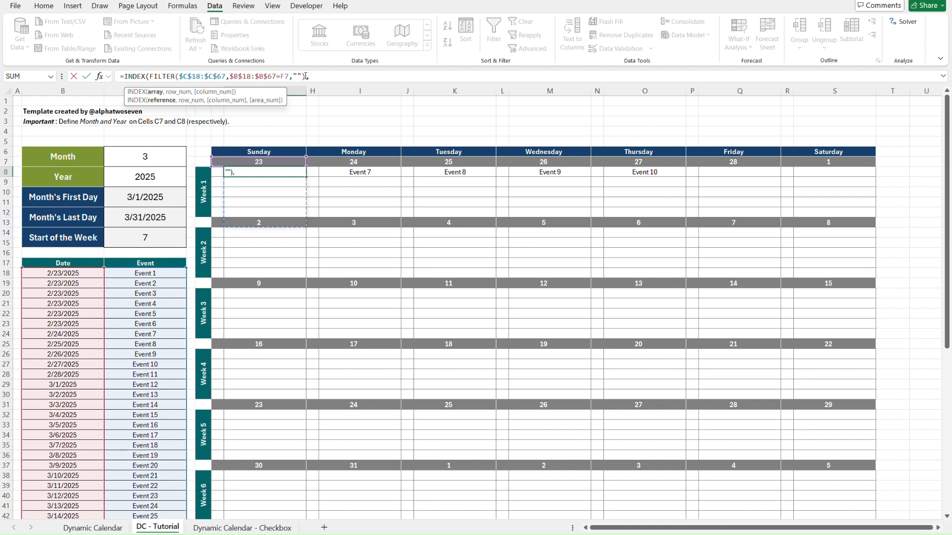
pyautogui.keyDown('shift'); pyautogui.click(149, 76); pyautogui.keyUp('shift')
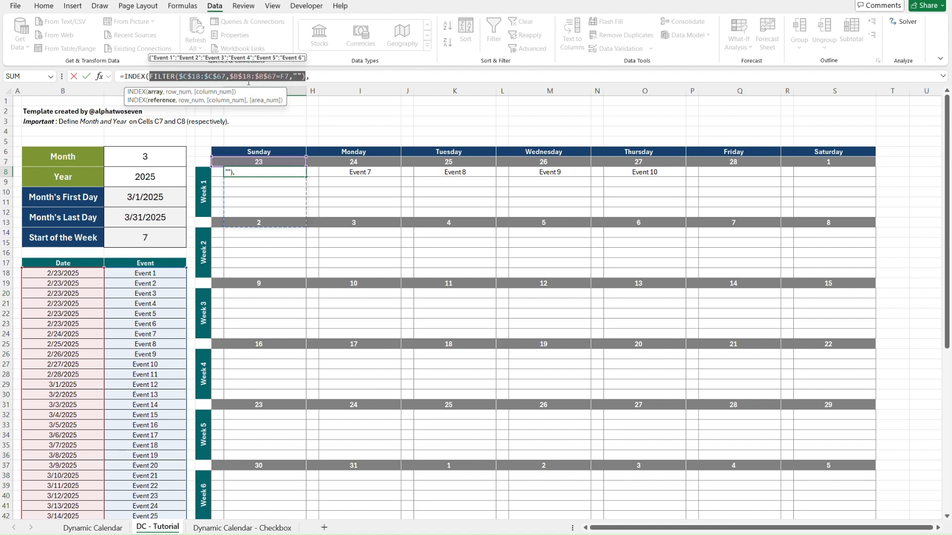
pyautogui.click(330, 77)
pyautogui.write('seu')
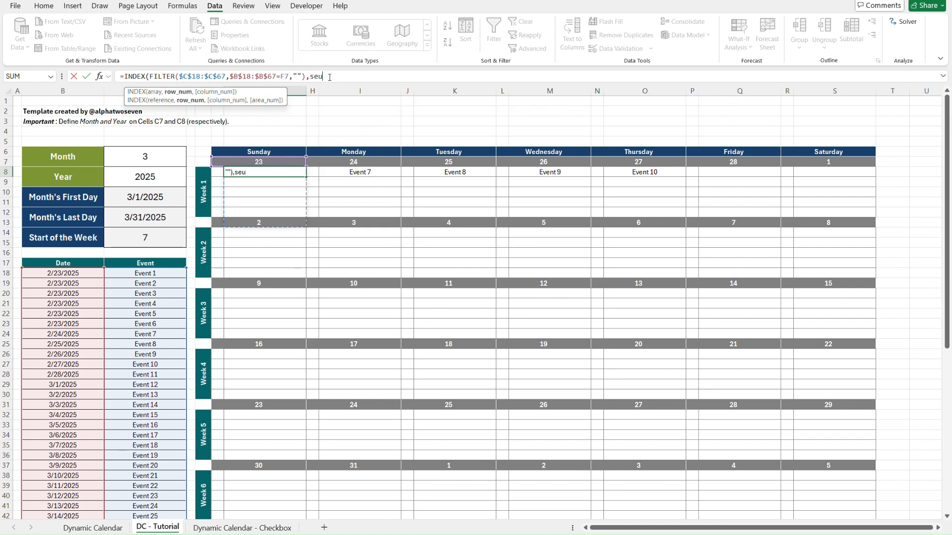
pyautogui.press('BackSpace')
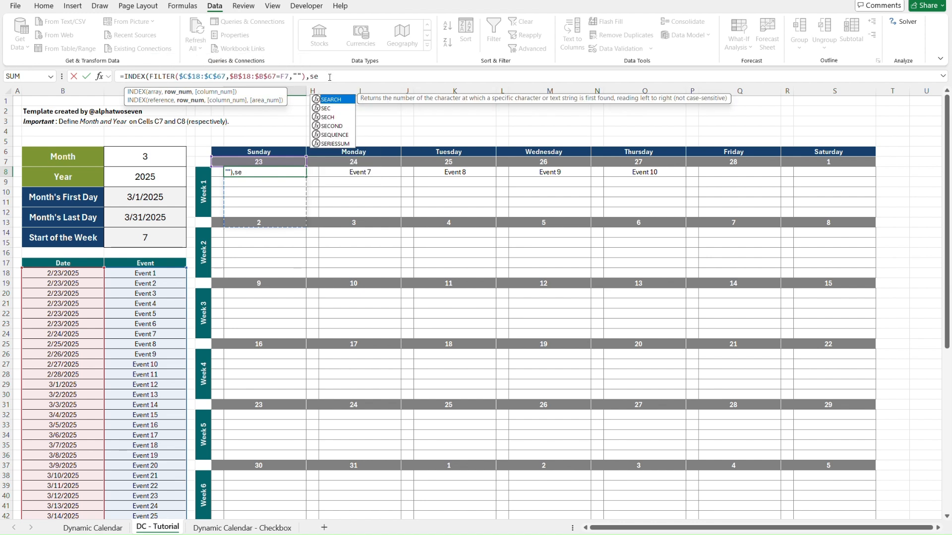
pyautogui.press('Tab')
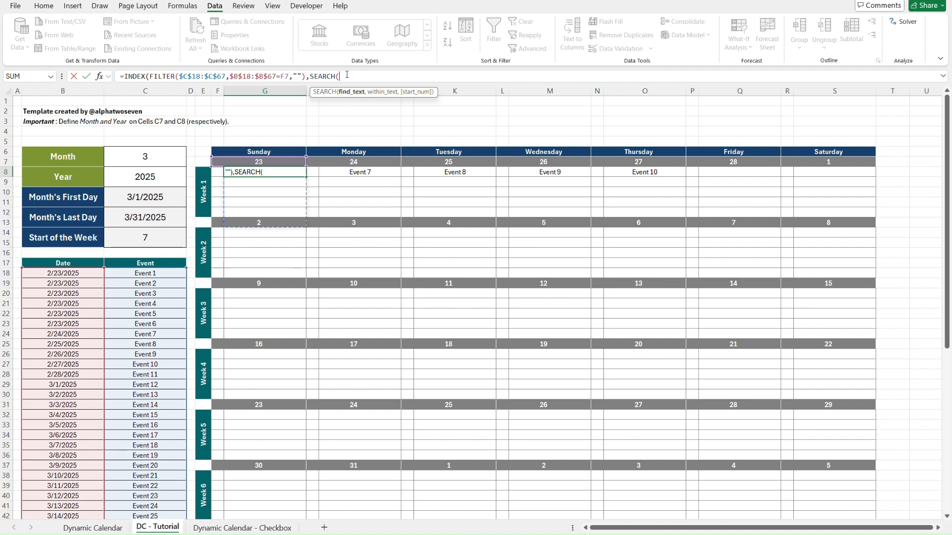
pyautogui.press('Escape')
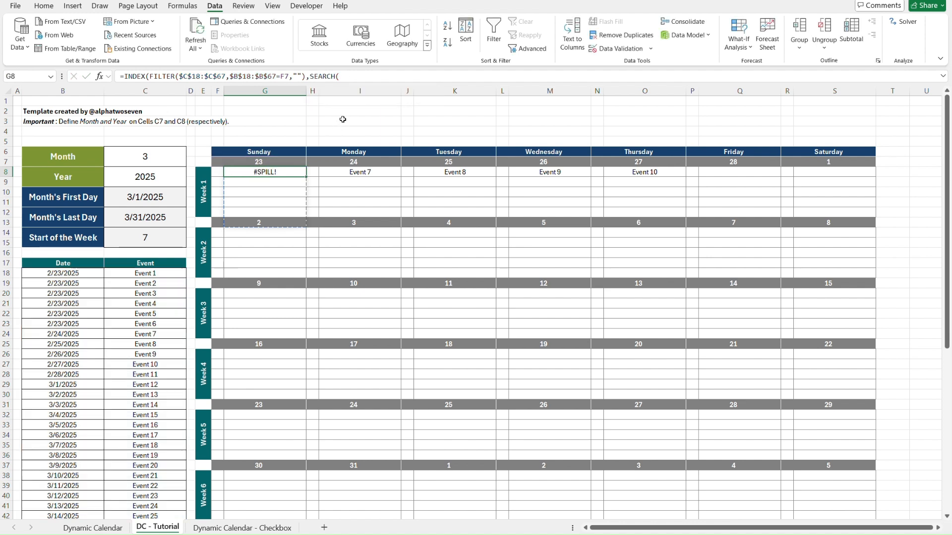
# Start a SEQUENCE formula in the empty cell T2.
pyautogui.click(890, 110)
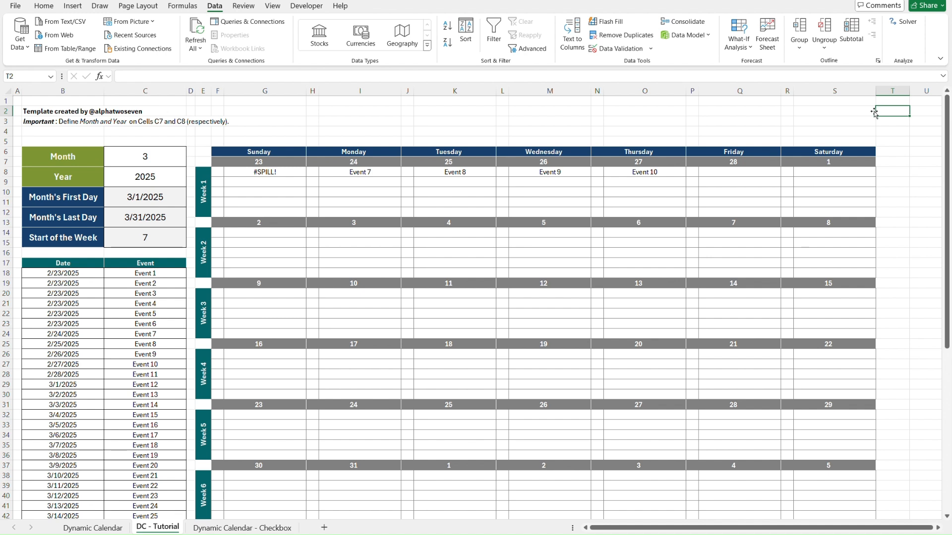
pyautogui.write('=sequ')
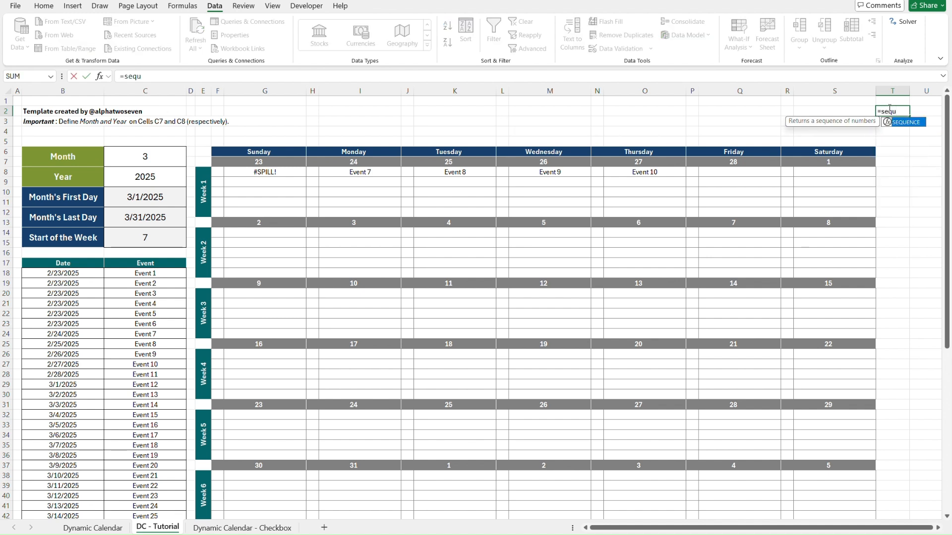
pyautogui.press('Tab')
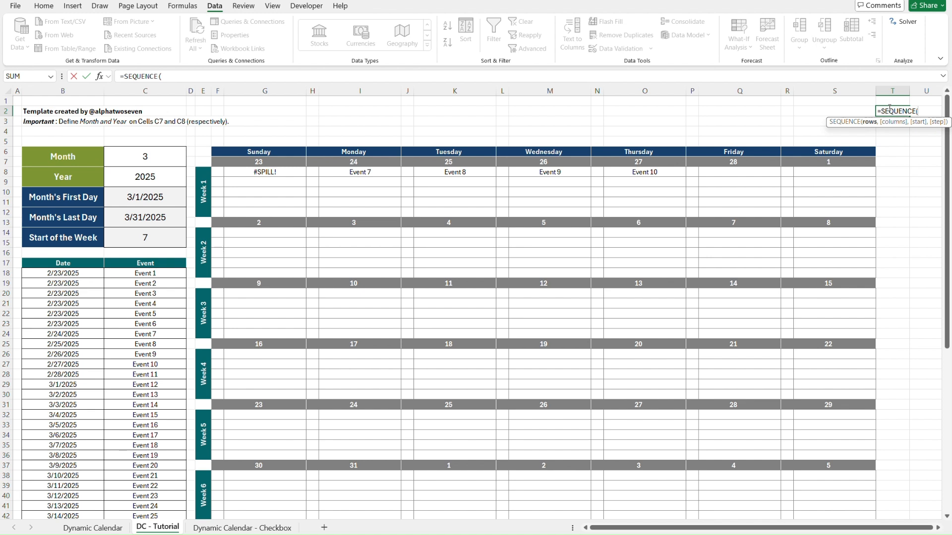
pyautogui.click(186, 73)
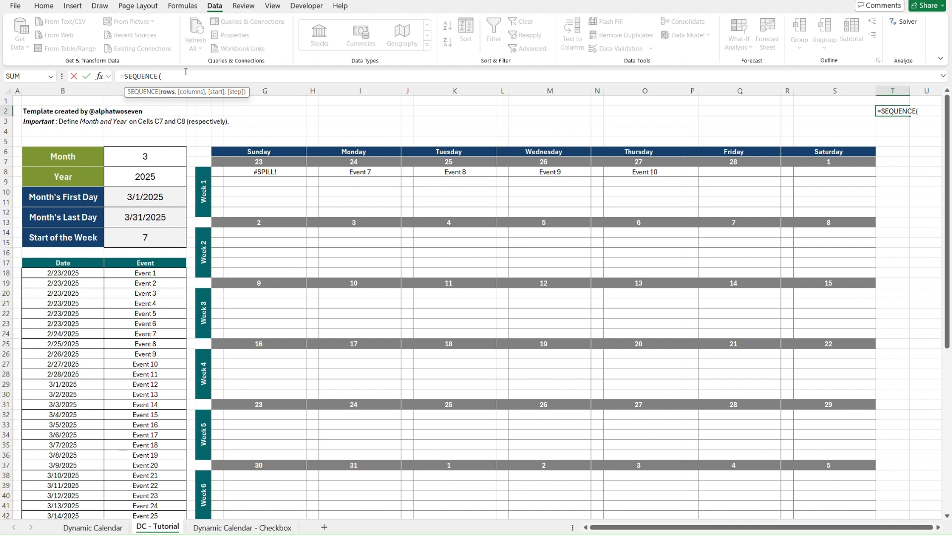
# Complete the SEQUENCE formula in T2 with 5 rows and step through the cells it fills.
pyautogui.write('5,,,')
pyautogui.press('BackSpace')
pyautogui.press('BackSpace')
pyautogui.press('BackSpace')
pyautogui.write(')')
pyautogui.hotkey('ctrl', 'Return')
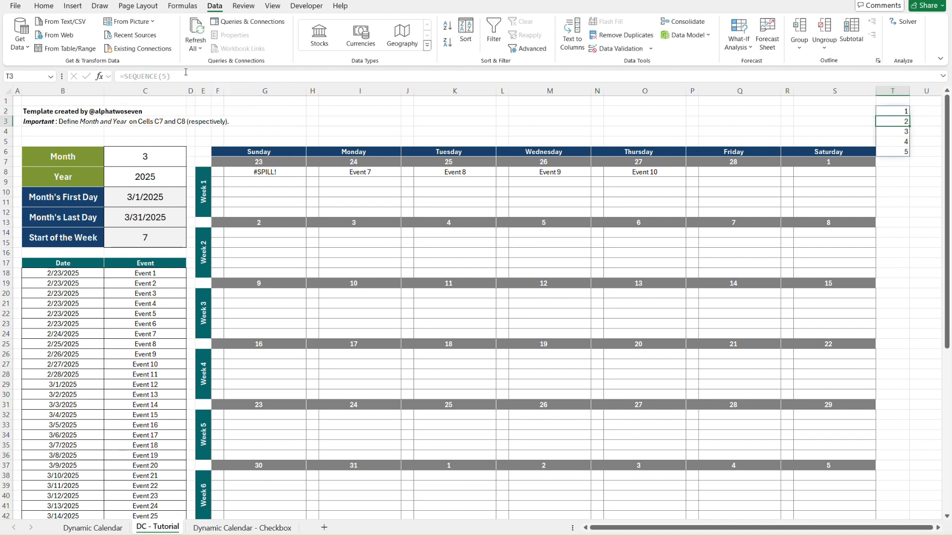
pyautogui.press('Down')
pyautogui.press('Down')
pyautogui.press('Down')
pyautogui.press('Down')
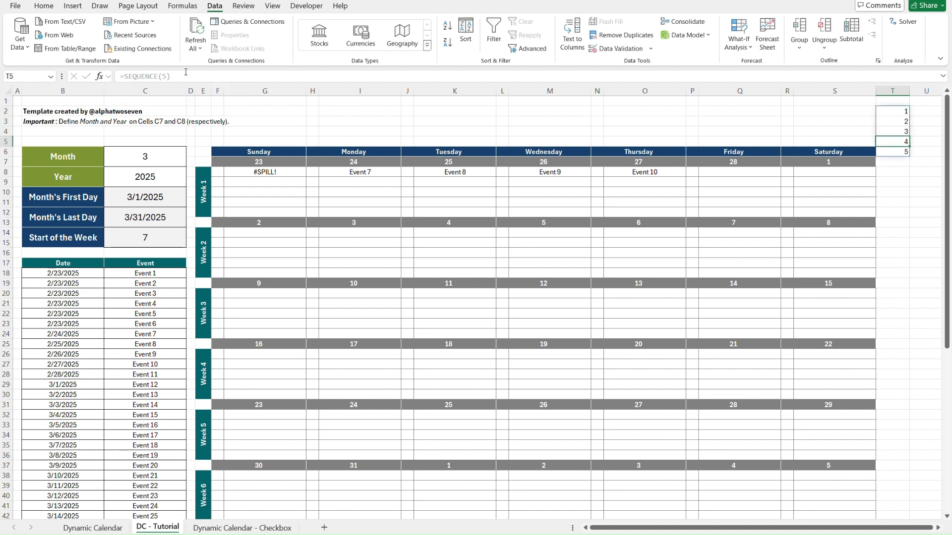
pyautogui.press('Up')
pyautogui.press('Up')
pyautogui.press('Up')
pyautogui.press('Up')
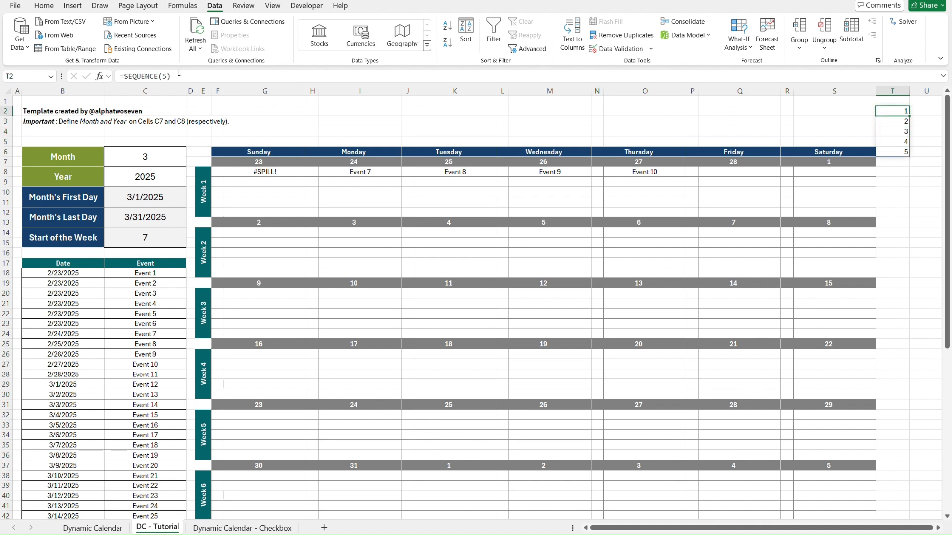
# Set the rows argument of the SEQUENCE formula in T2 to 7.
pyautogui.click(168, 77)
pyautogui.press('BackSpace')
pyautogui.write('7')
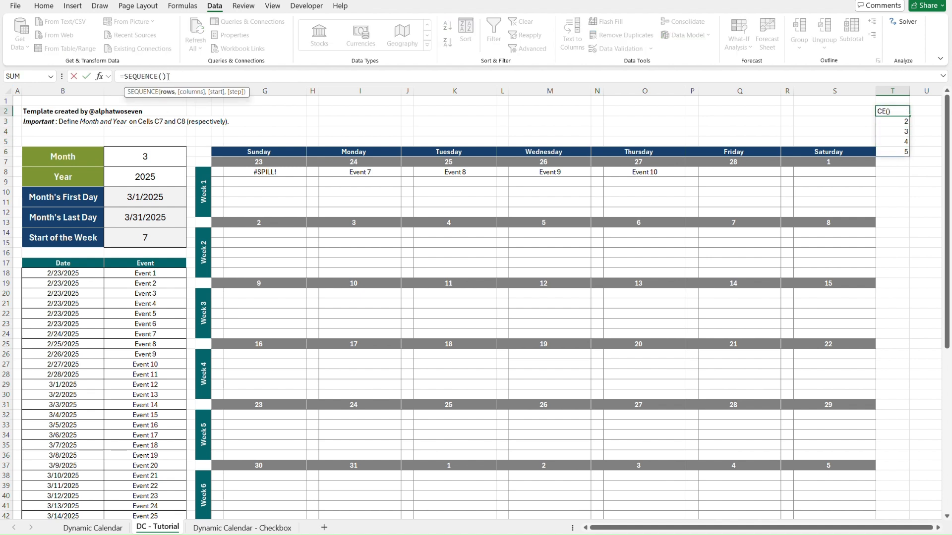
pyautogui.press('Return')
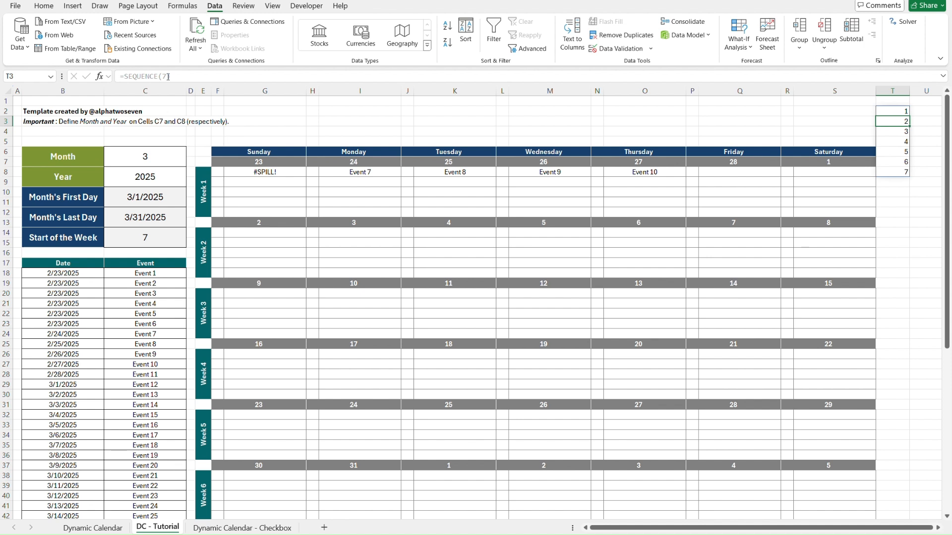
# Try the SEQUENCE formula in T2 with 1 row, and clear the test cell.
pyautogui.click(168, 77)
pyautogui.press('Escape')
pyautogui.press('Up')
pyautogui.click(167, 77)
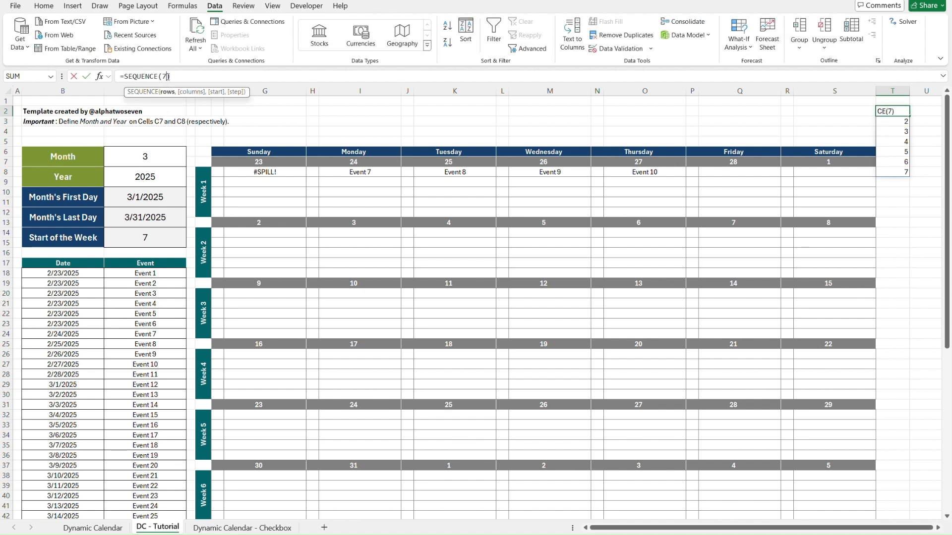
pyautogui.press('BackSpace')
pyautogui.write('1')
pyautogui.hotkey('ctrl', 'Return')
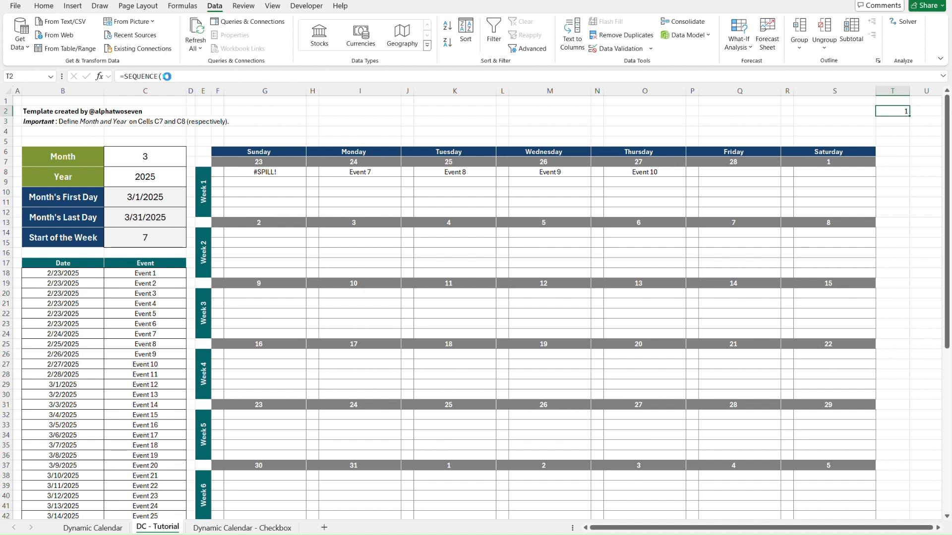
pyautogui.press('Delete')
# Wrap the FILTER formula in G8 inside INDEX and start a SEQUENCE function as its row_num argument.
pyautogui.click(243, 174)
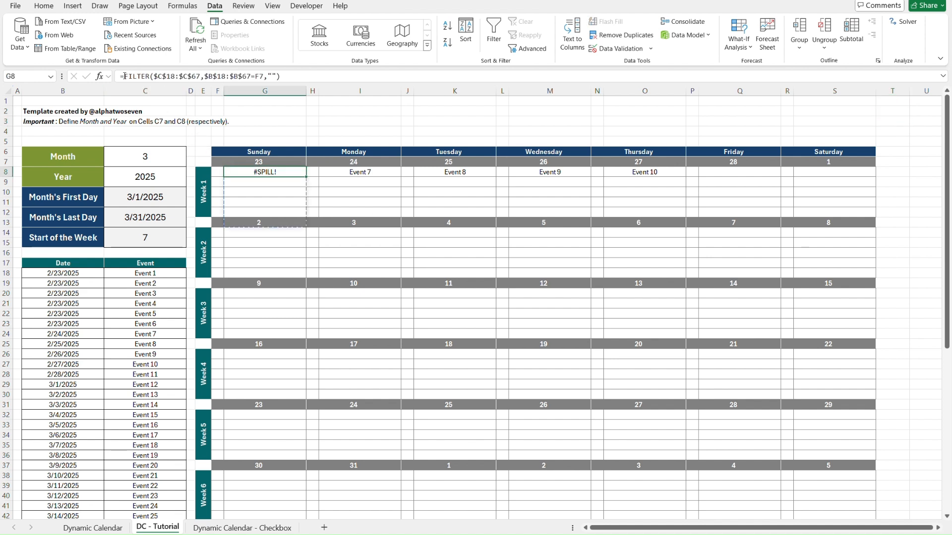
pyautogui.click(125, 76)
pyautogui.write('INDEX(')
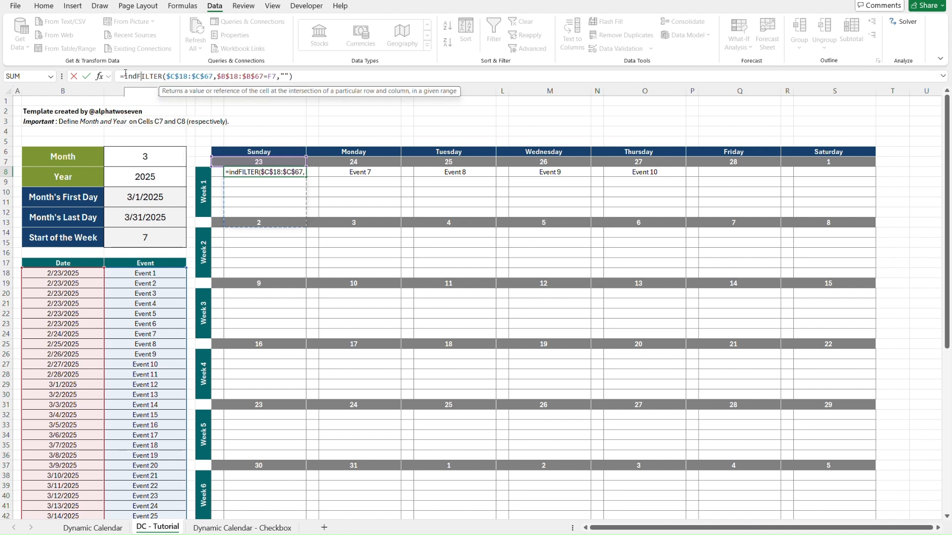
pyautogui.click(328, 75)
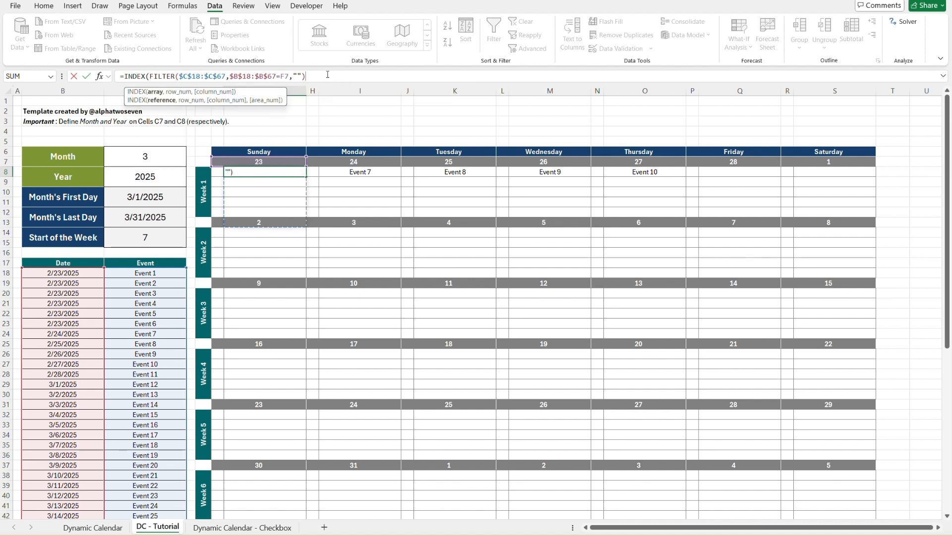
pyautogui.write(',seq')
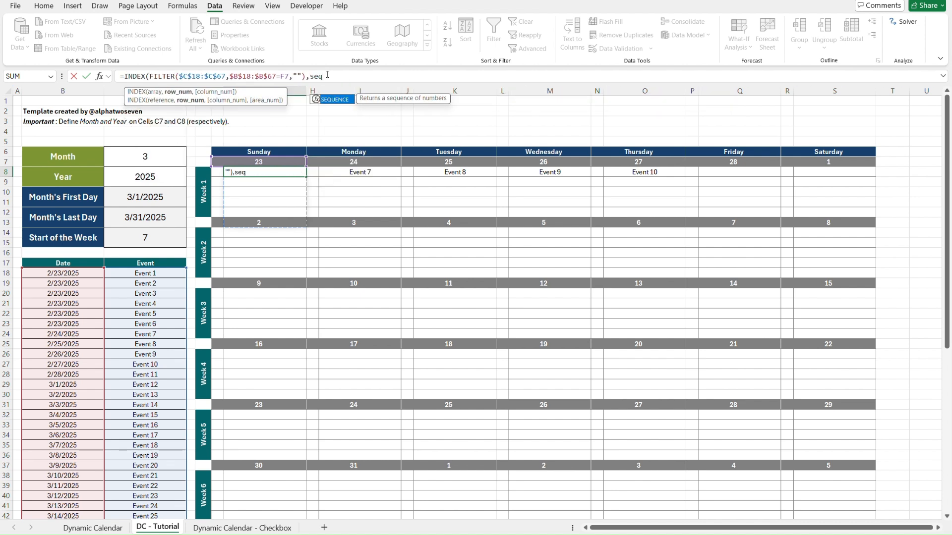
pyautogui.press('Tab')
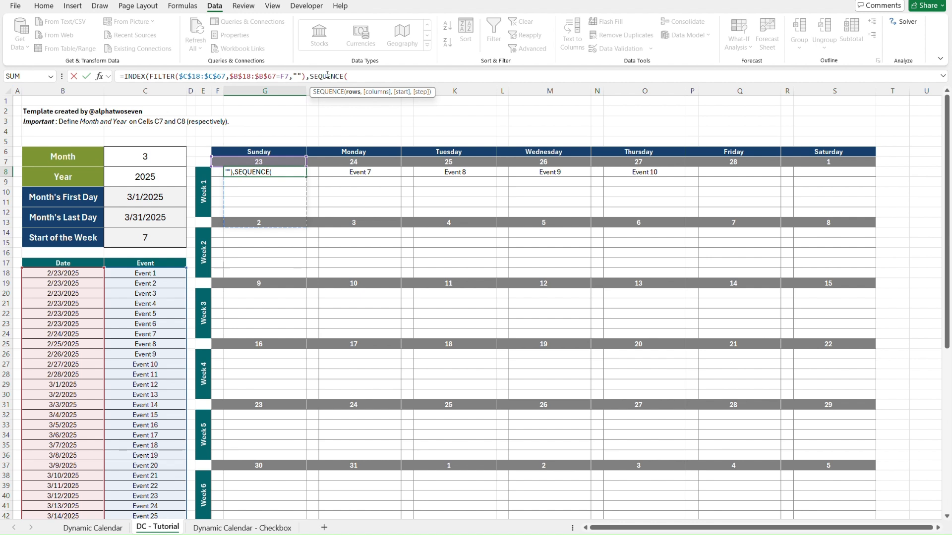
# Start SEQUENCE's rows argument with MIN, using ROWS of a copy of the whole FILTER expression as its first number.
pyautogui.write('min')
pyautogui.press('Tab')
pyautogui.write('rows')
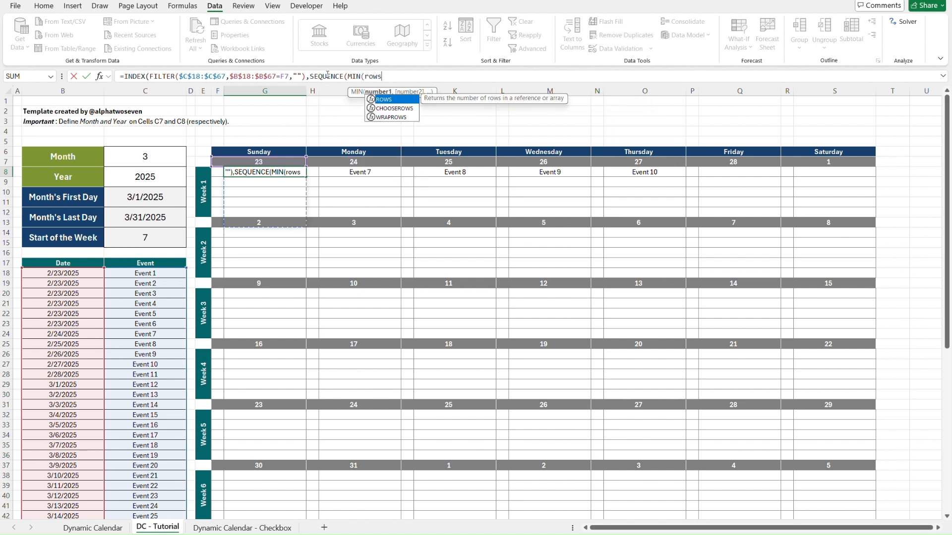
pyautogui.press('Tab')
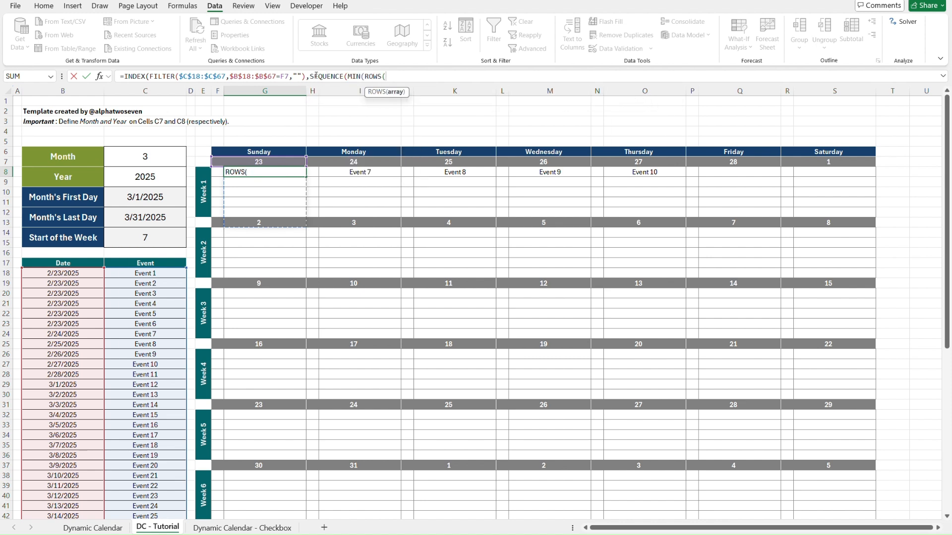
pyautogui.click(307, 76)
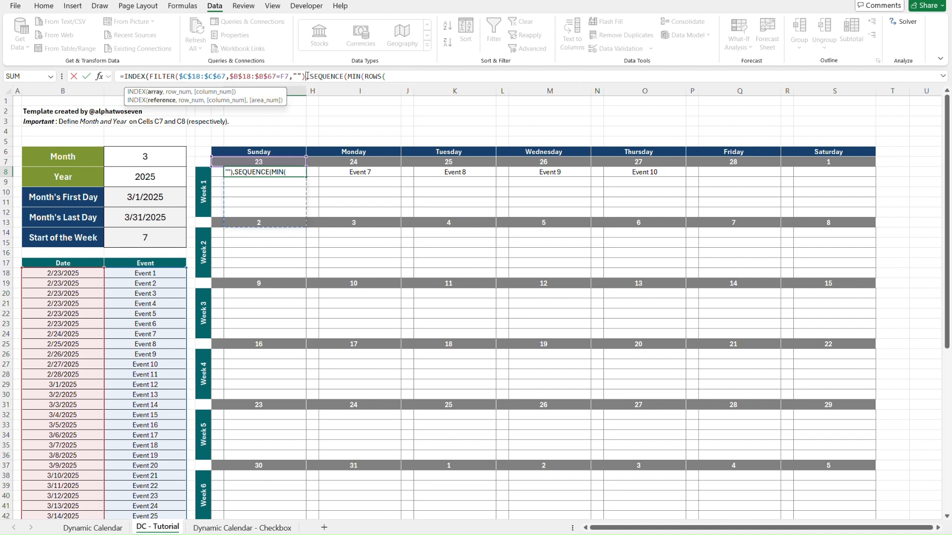
pyautogui.moveTo(150, 76); pyautogui.dragTo(307, 76)
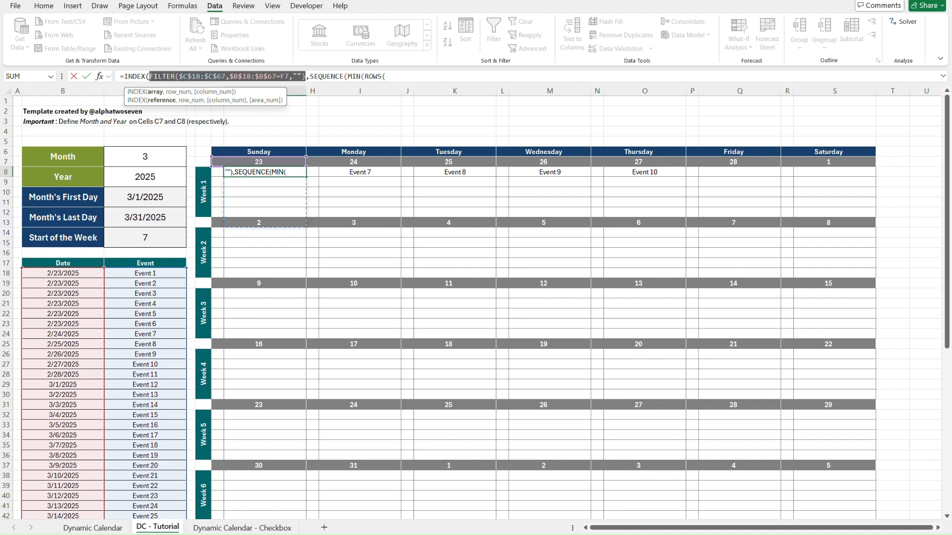
pyautogui.hotkey('ctrl', 'c')
pyautogui.click(389, 76)
pyautogui.hotkey('ctrl', 'v')
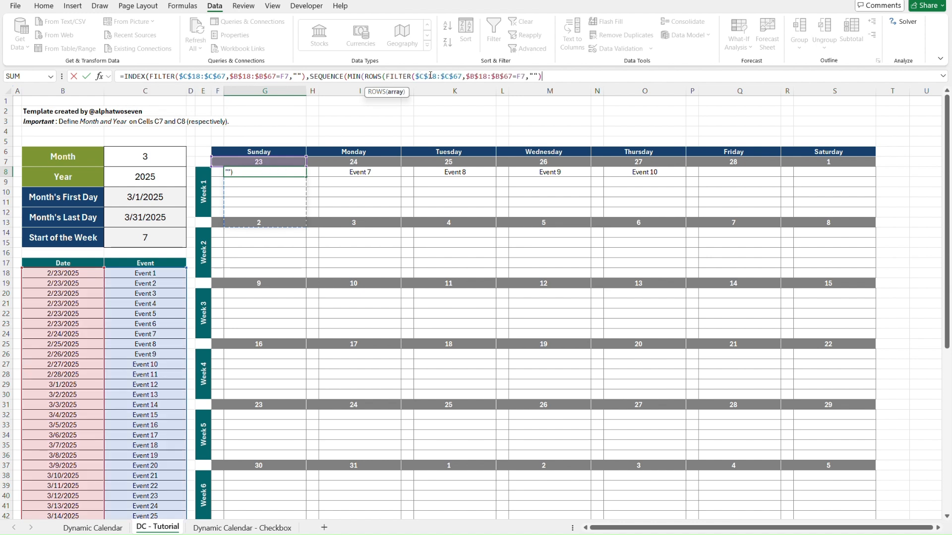
pyautogui.write('),')
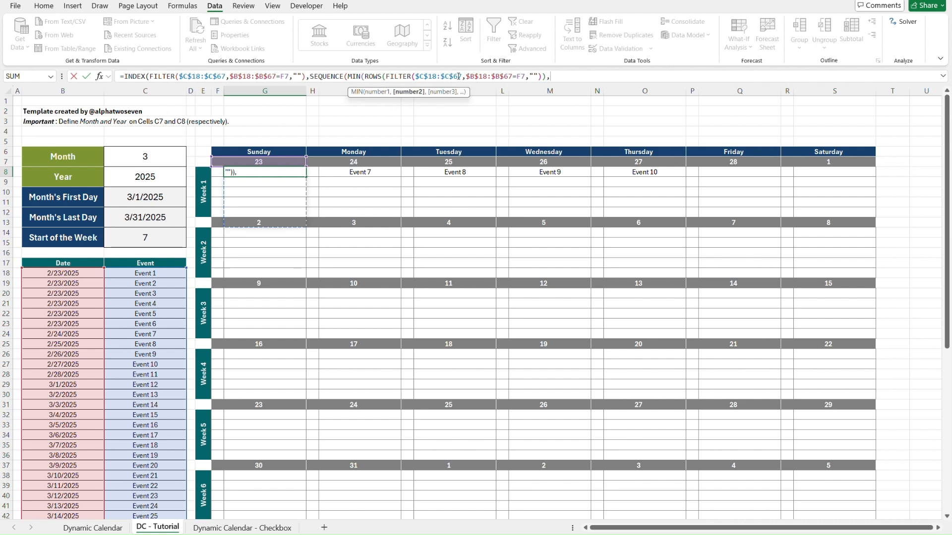
pyautogui.write('5)')
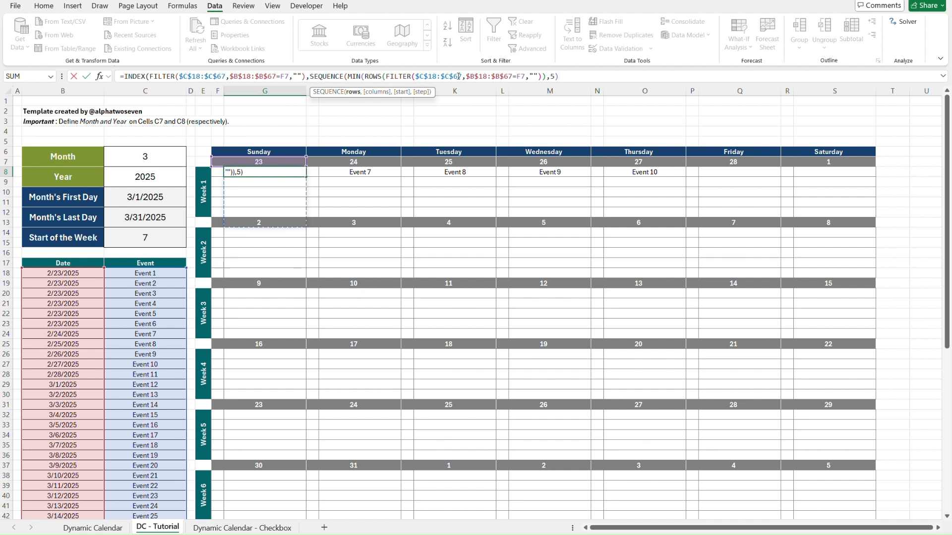
pyautogui.write(')')
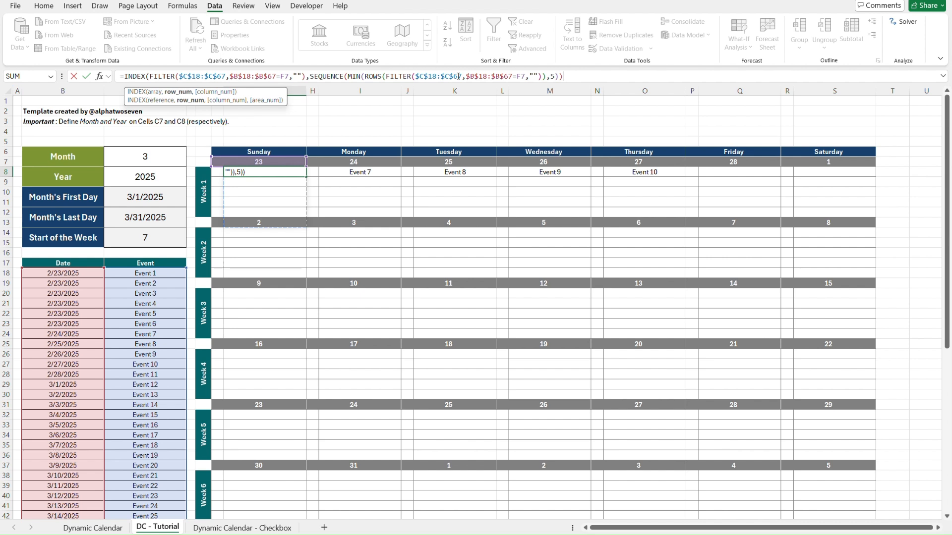
# Add 5 as MIN's second number, close the MIN, SEQUENCE and INDEX functions, and enter the formula in G8.
pyautogui.write(')')
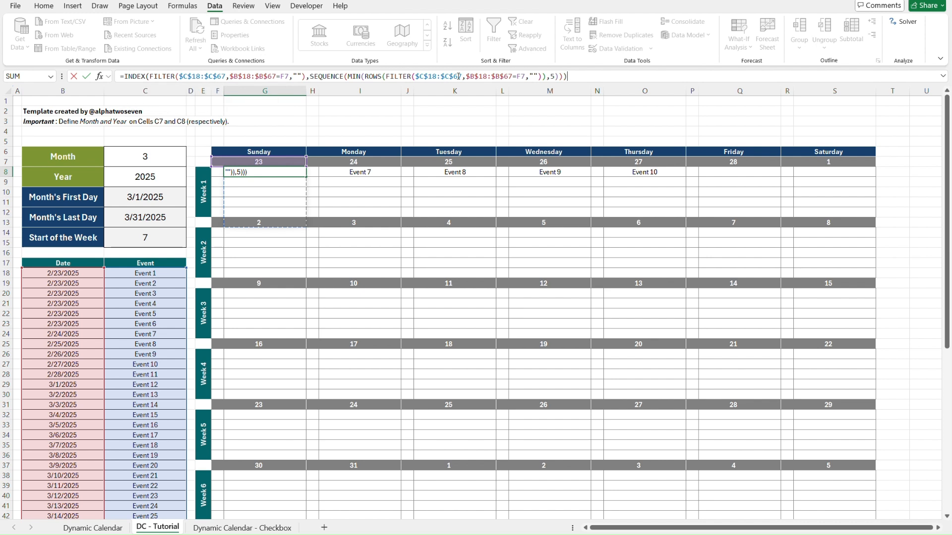
pyautogui.press('Return')
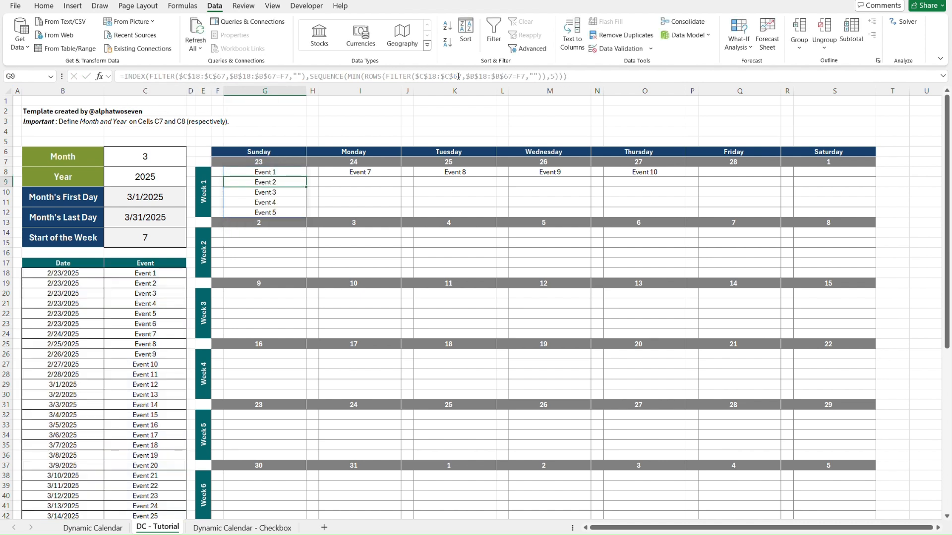
# Examine the MIN expression and the ROWS part inside it in G8's formula, and leave the edit without changes.
pyautogui.press('Up')
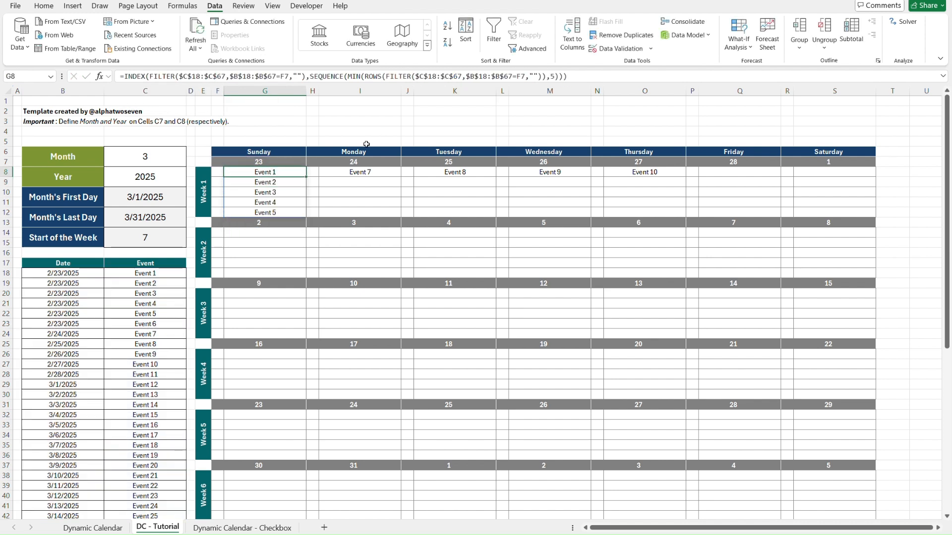
pyautogui.click(318, 76)
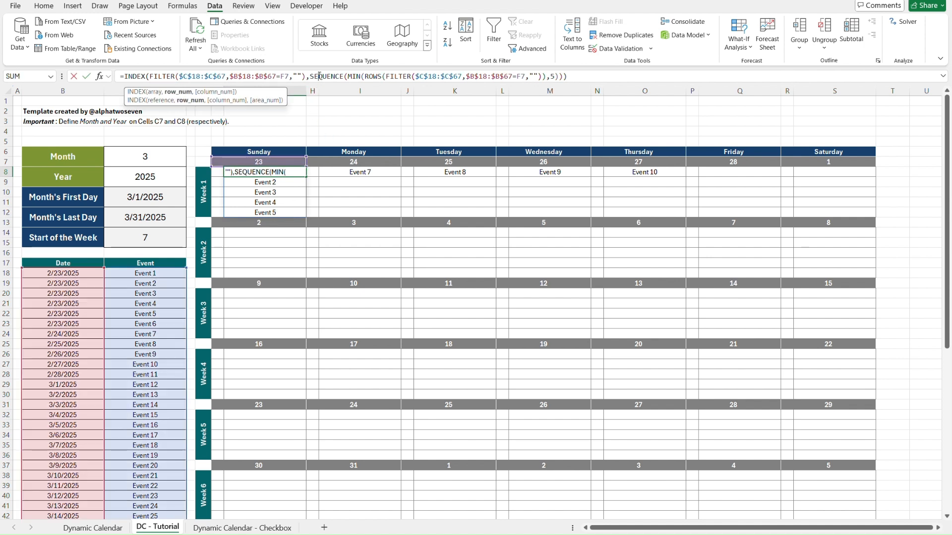
pyautogui.click(356, 77)
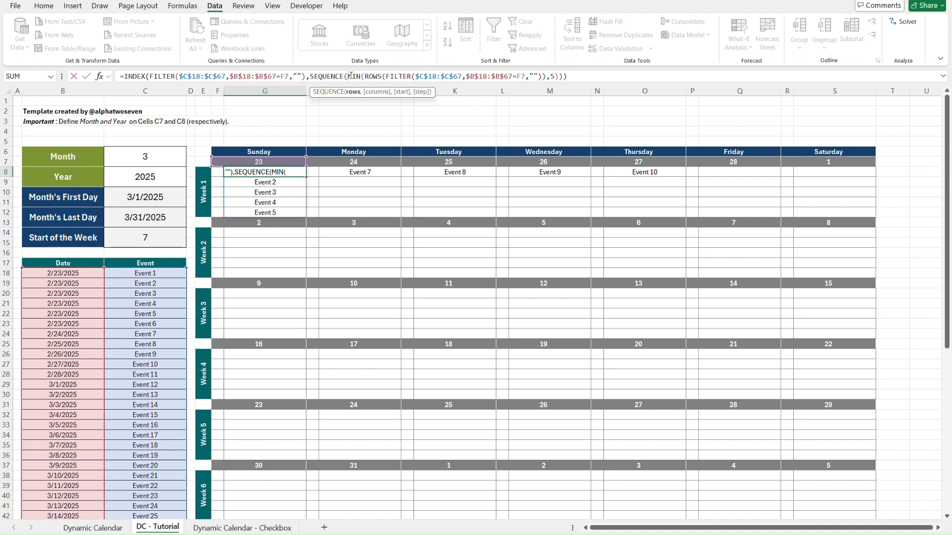
pyautogui.keyDown('shift'); pyautogui.click(558, 77); pyautogui.keyUp('shift')
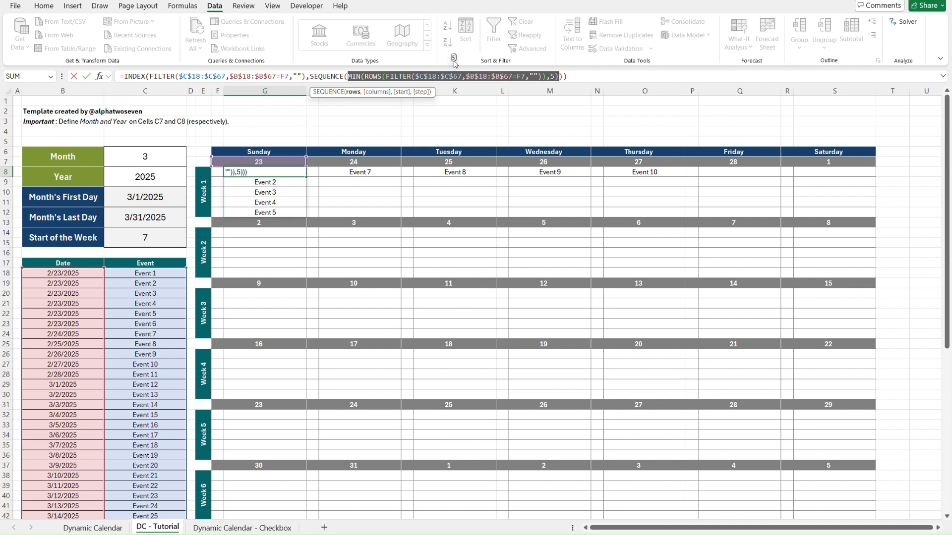
pyautogui.click(368, 77)
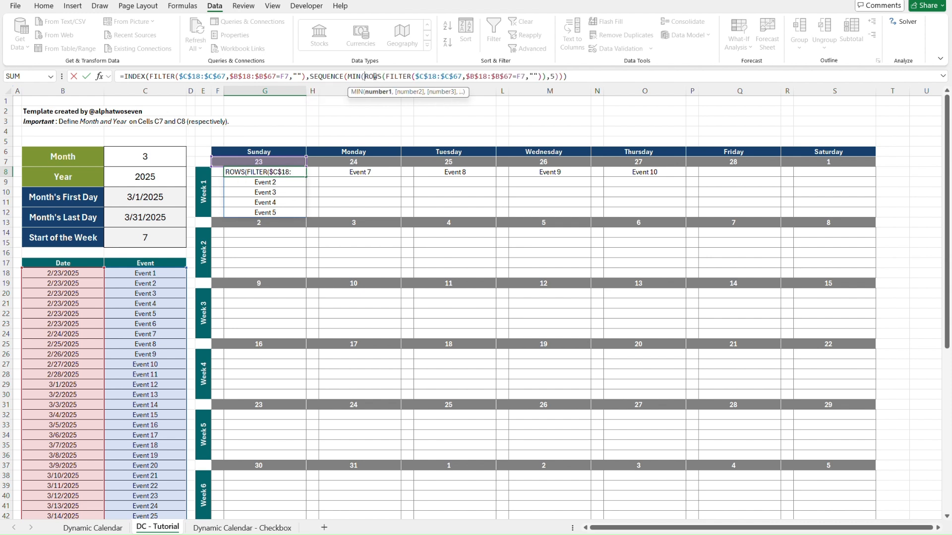
pyautogui.keyDown('shift'); pyautogui.click(547, 77); pyautogui.keyUp('shift')
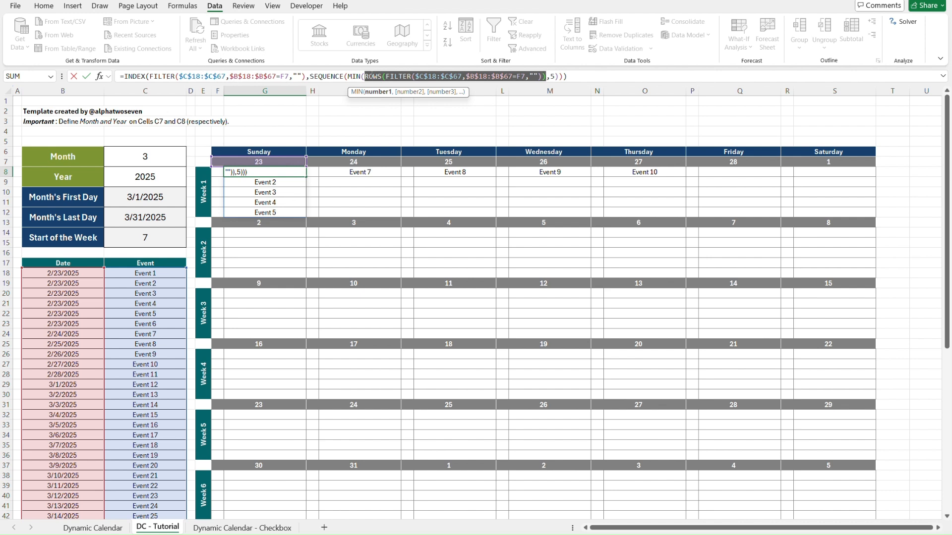
pyautogui.press('Escape')
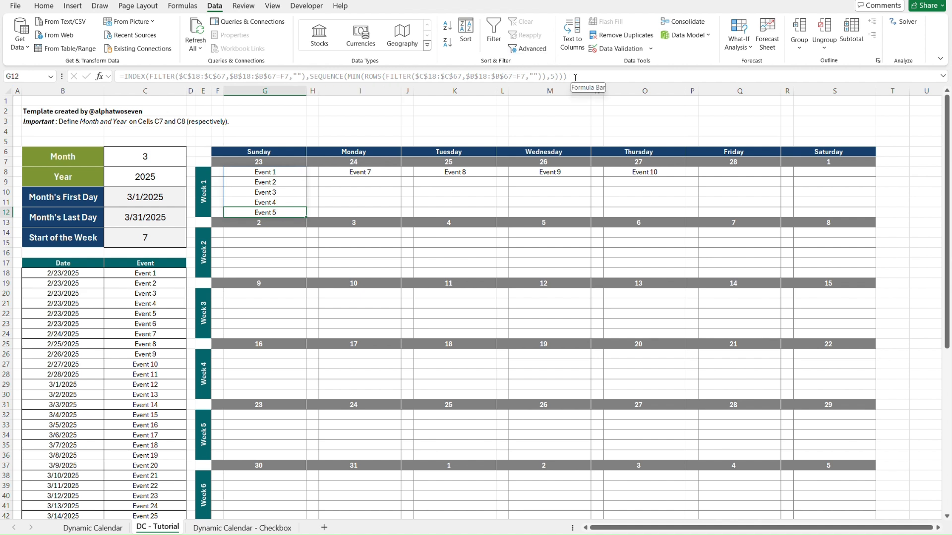
# Step through the Week 1 event cells under Sunday and Monday to examine how the G8 formula spills.
pyautogui.click(206, 159)
pyautogui.press('Down')
pyautogui.press('Right')
pyautogui.press('Right')
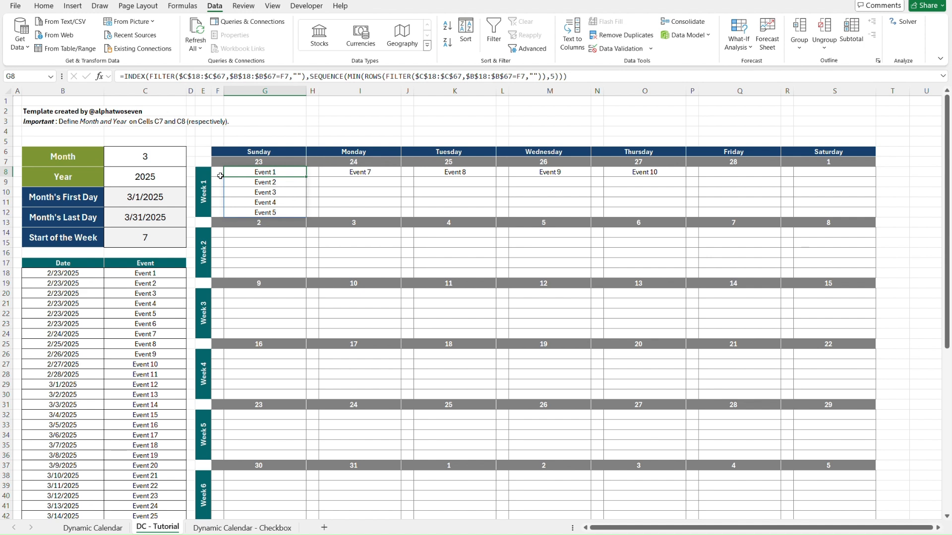
pyautogui.press('Down')
pyautogui.press('Down')
pyautogui.press('Down')
pyautogui.press('Down')
pyautogui.press('Up')
pyautogui.press('Up')
pyautogui.press('Up')
pyautogui.press('Up')
pyautogui.press('Down')
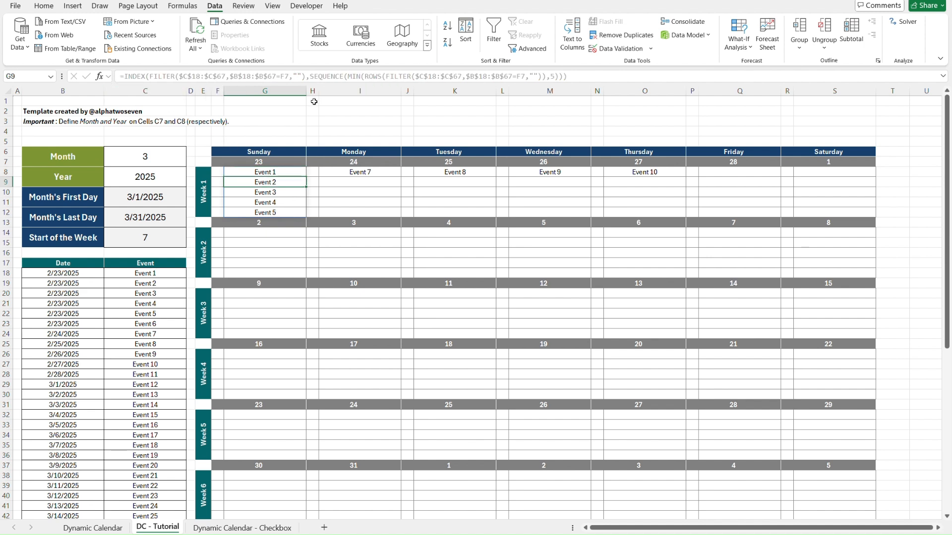
pyautogui.press('Down')
pyautogui.press('Down')
pyautogui.press('Right')
pyautogui.press('Right')
pyautogui.press('Up')
pyautogui.press('Up')
pyautogui.press('Down')
pyautogui.press('Down')
pyautogui.press('Down')
pyautogui.press('Up')
pyautogui.press('Up')
pyautogui.press('Up')
pyautogui.press('Up')
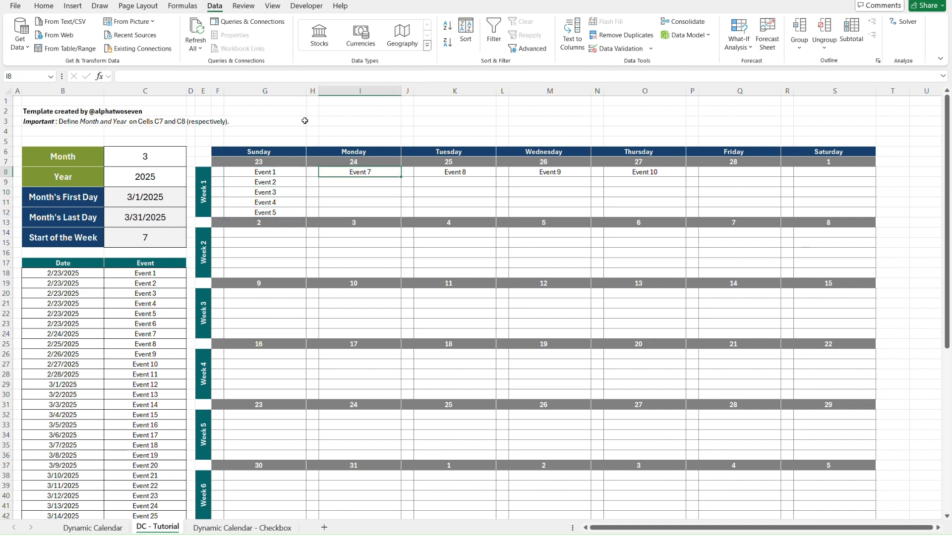
# Check INDEX's optional column_num argument at the end of G8's formula, and re-enter the formula without a column argument.
pyautogui.click(234, 172)
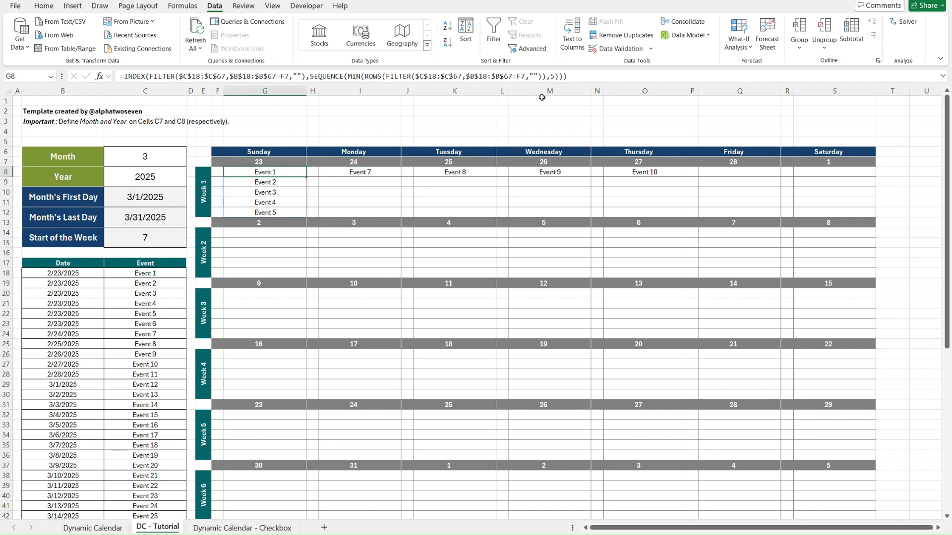
pyautogui.click(565, 75)
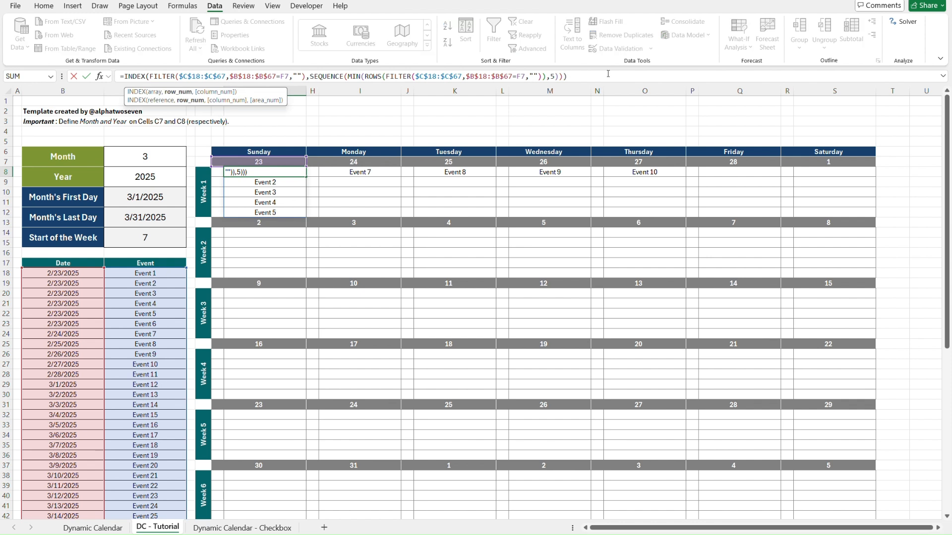
pyautogui.write(',')
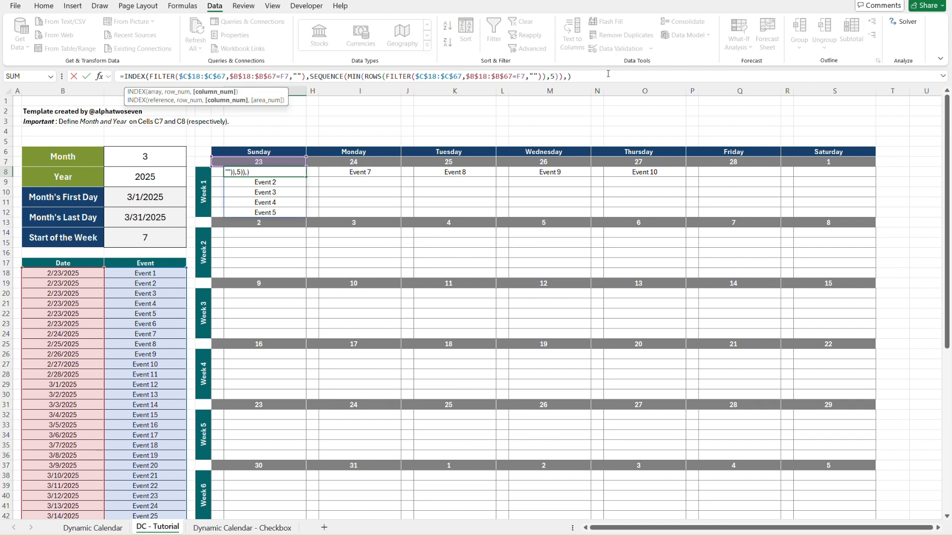
pyautogui.press('BackSpace')
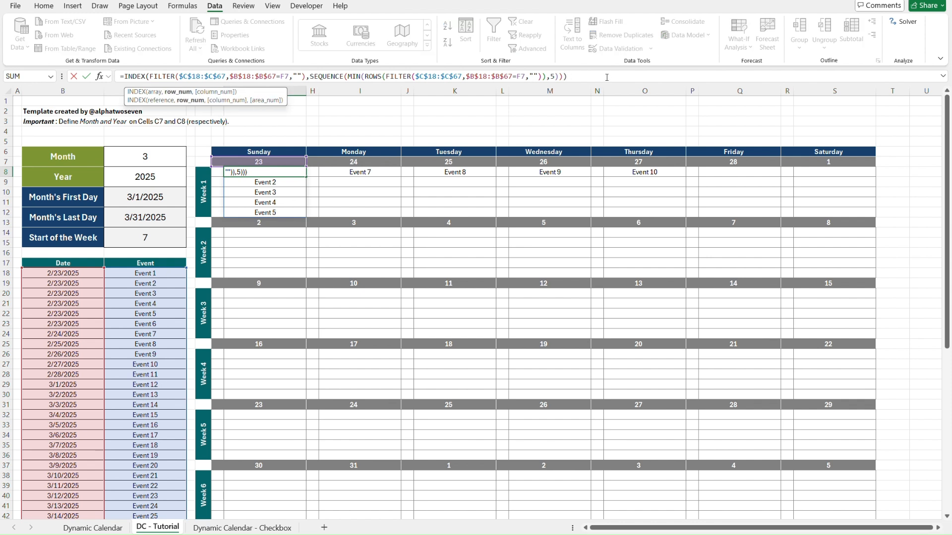
pyautogui.hotkey('ctrl', 'Return')
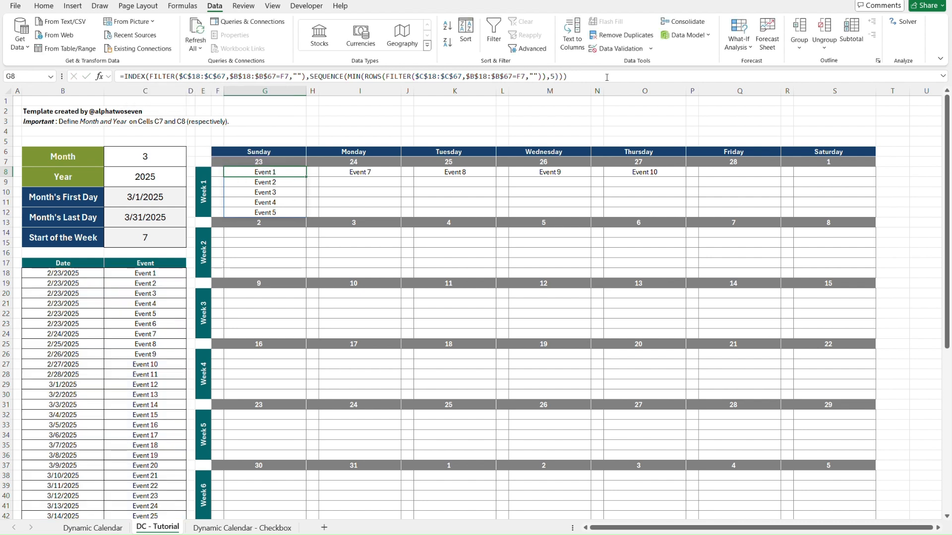
# Copy the G8 formula into the first Week 1 event cell of each day from Monday to Saturday, I8 through S8.
pyautogui.press('Right')
pyautogui.press('Right')
pyautogui.press('Right')
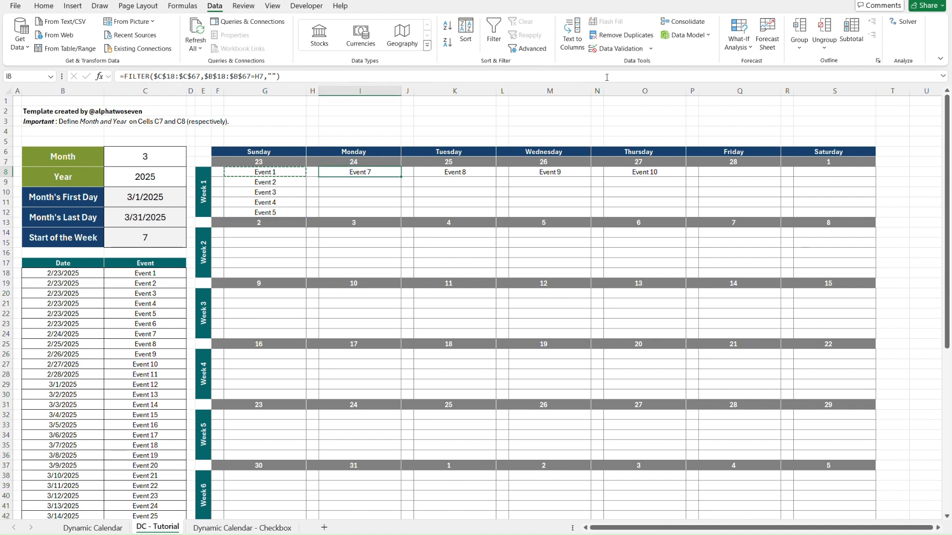
pyautogui.press('Right')
pyautogui.press('Right')
pyautogui.press('Right')
pyautogui.press('Right')
pyautogui.press('Right')
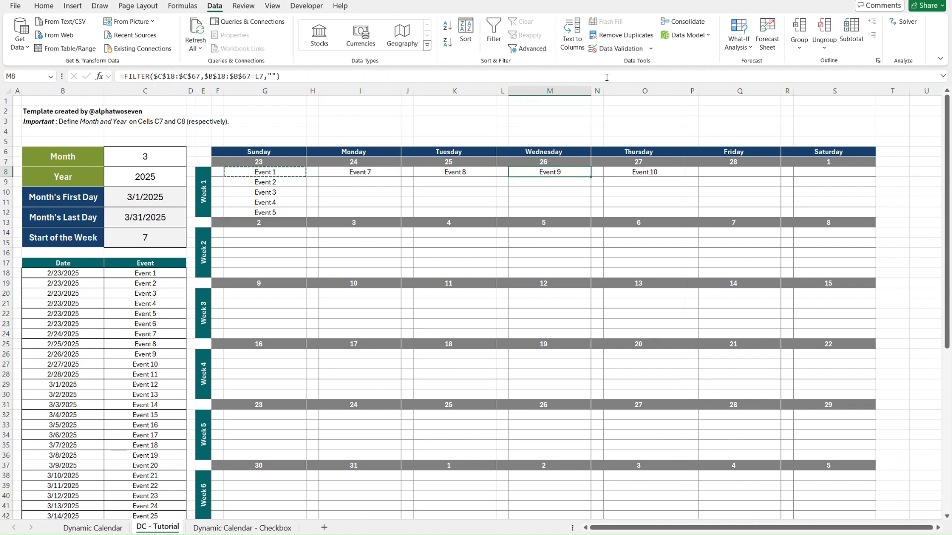
pyautogui.press('Right')
pyautogui.press('Right')
pyautogui.hotkey('ctrl', 'v')
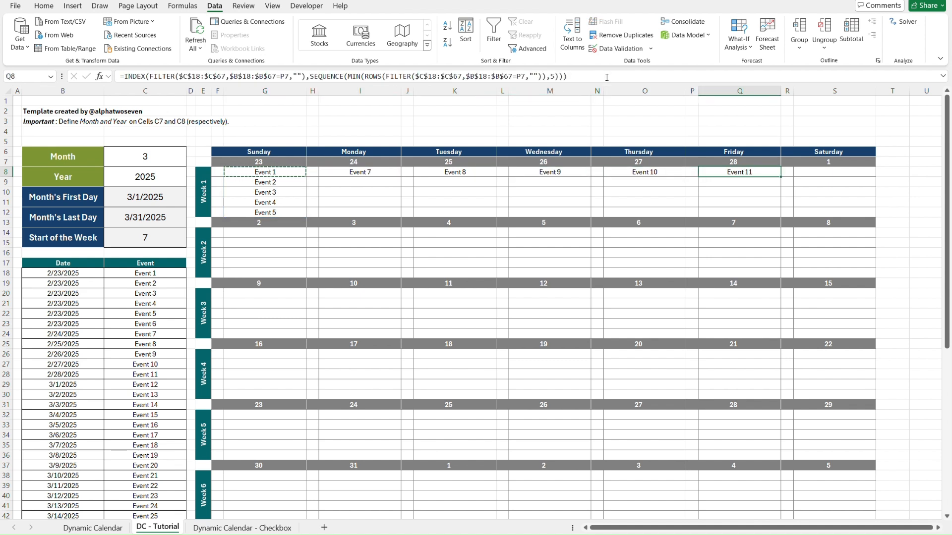
pyautogui.press('Right')
pyautogui.press('Right')
pyautogui.hotkey('ctrl', 'v')
pyautogui.press('Escape')
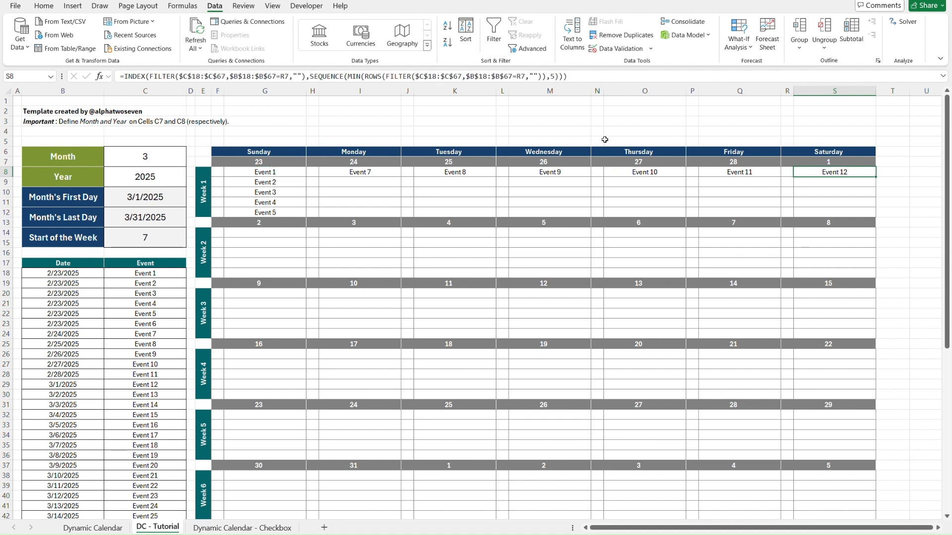
# Copy the whole Week 1 event block F8:S12 into the Week 2 block starting at F14.
pyautogui.click(219, 171)
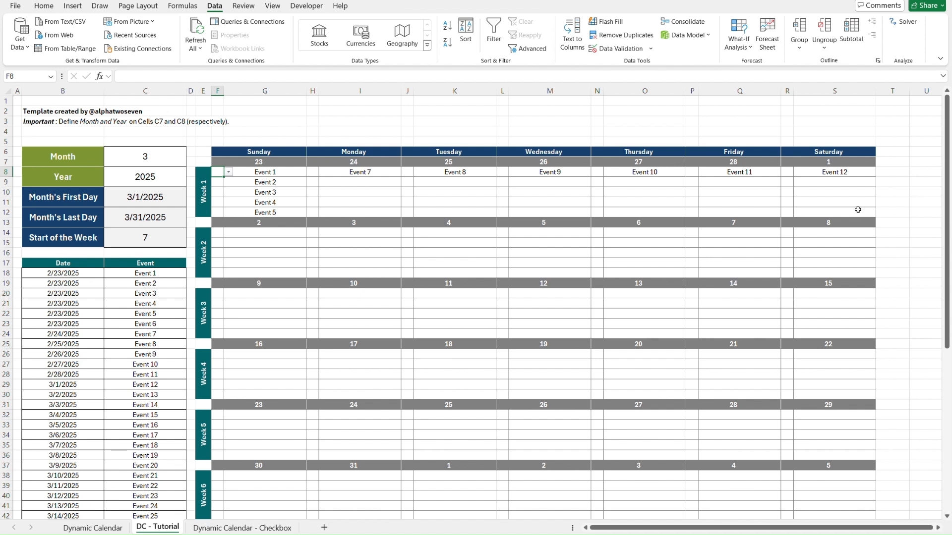
pyautogui.keyDown('shift'); pyautogui.click(857, 210); pyautogui.keyUp('shift')
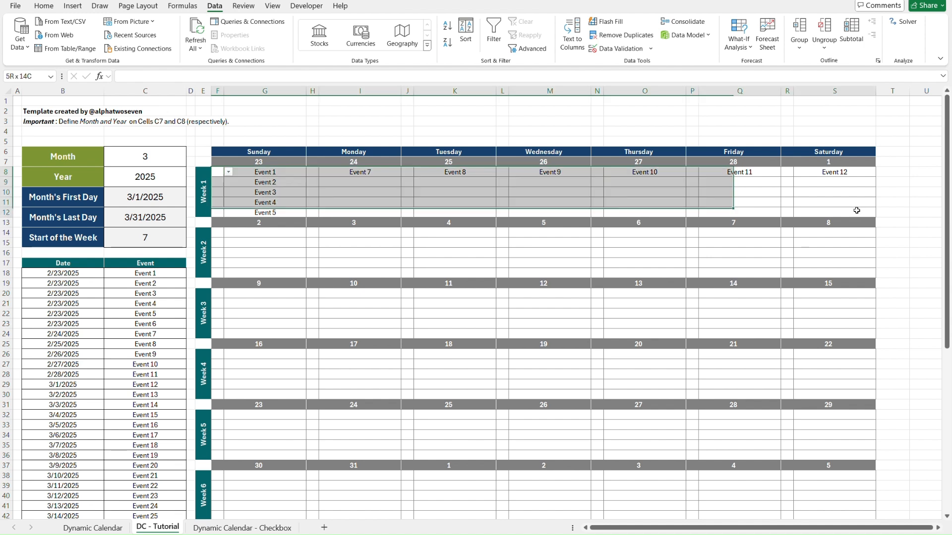
pyautogui.hotkey('ctrl', 'c')
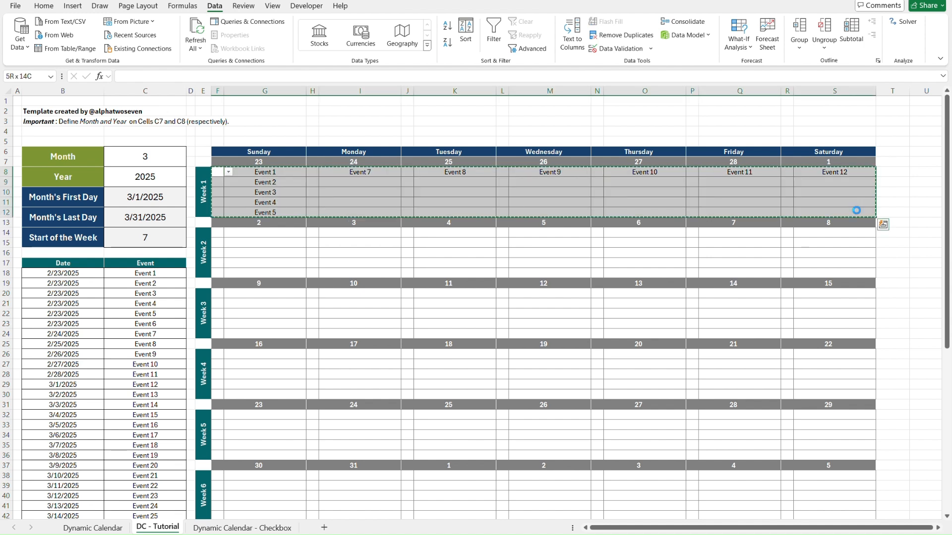
pyautogui.click(217, 232)
pyautogui.hotkey('ctrl', 'v')
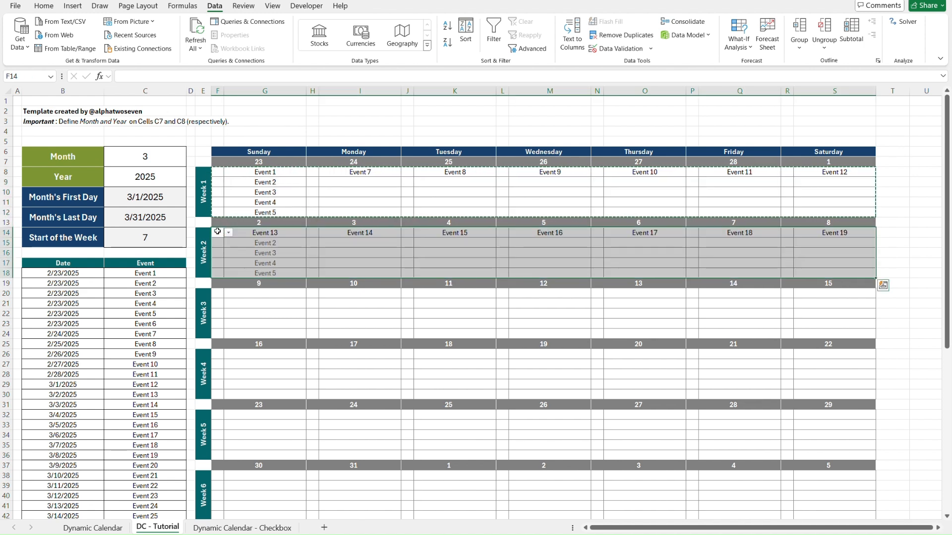
pyautogui.click(253, 240)
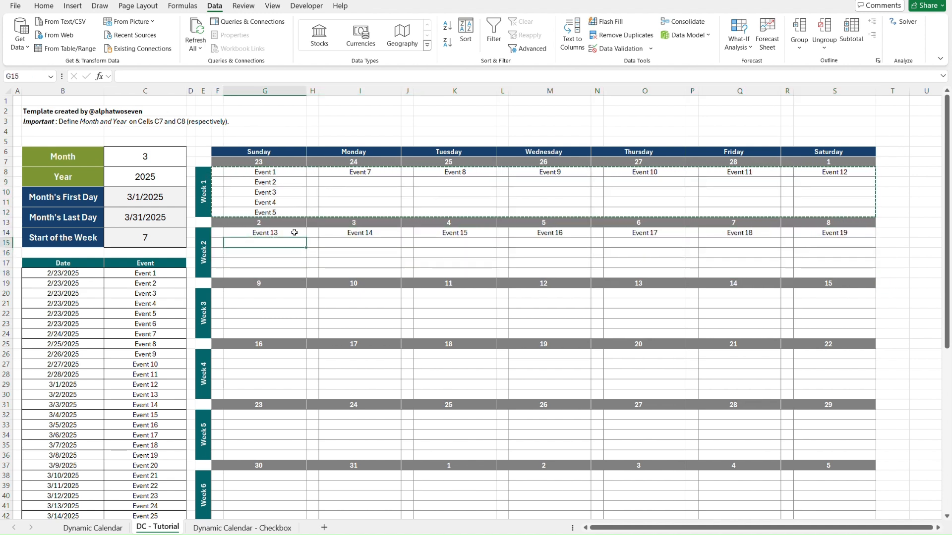
pyautogui.press('Escape')
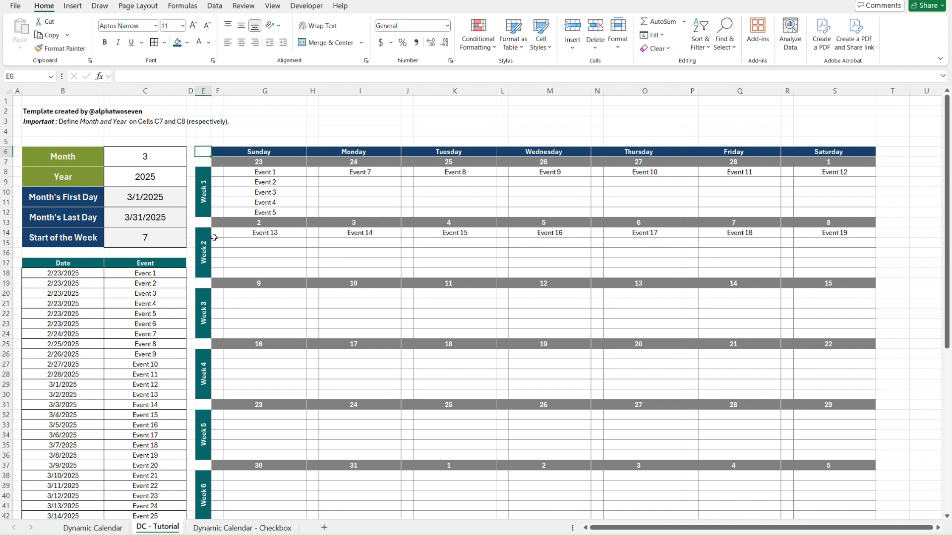
# Copy Week 2's first event row F14:S14 into the first event row of Weeks 3 to 6, at F20, F26, F32 and F38.
pyautogui.click(215, 235)
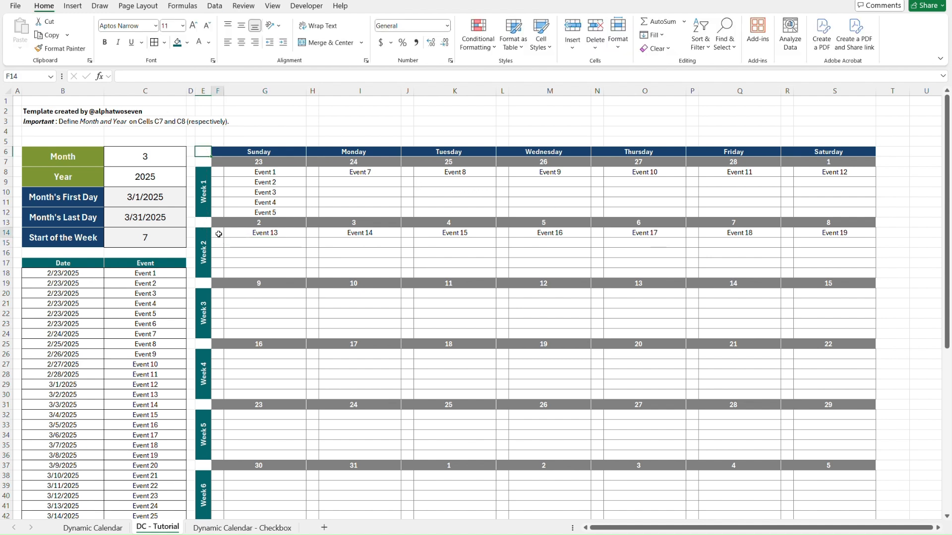
pyautogui.keyDown('shift'); pyautogui.click(868, 233); pyautogui.keyUp('shift')
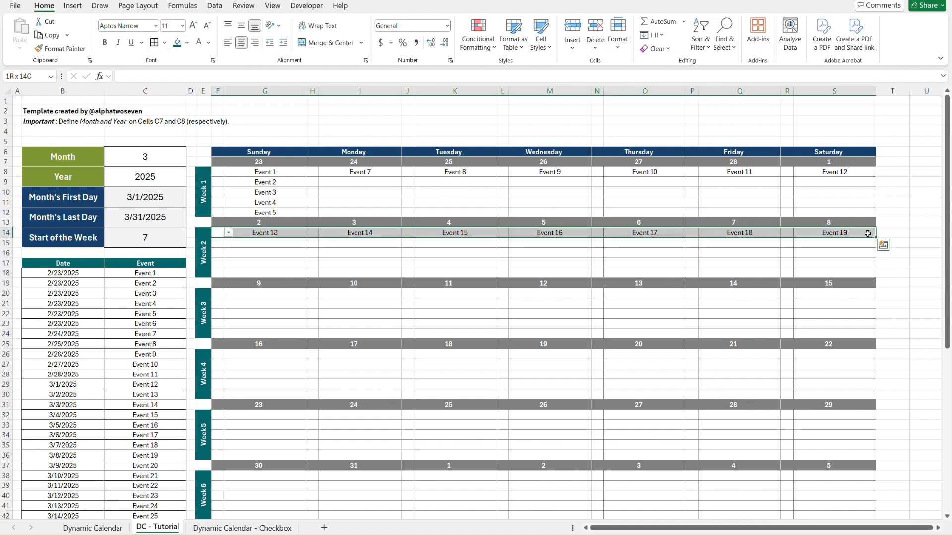
pyautogui.hotkey('ctrl', 'c')
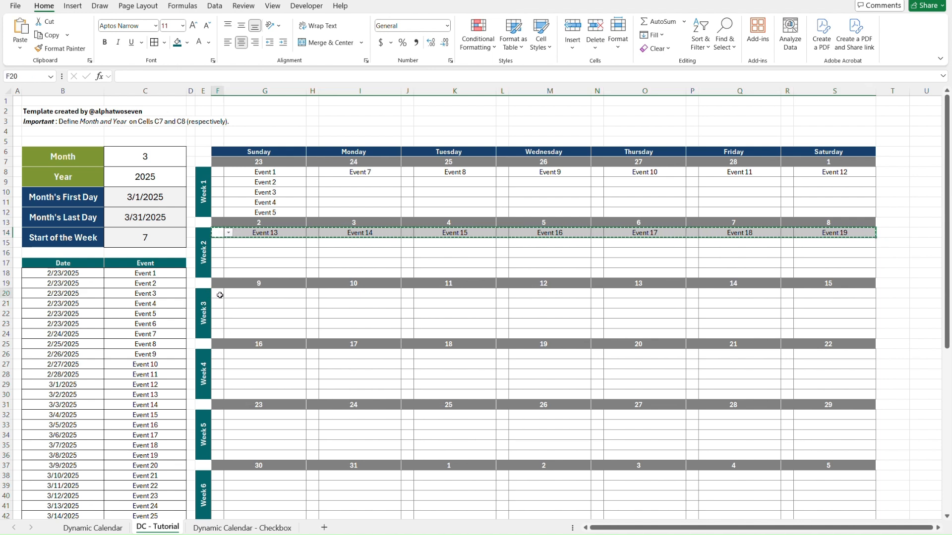
pyautogui.click(220, 295)
pyautogui.hotkey('ctrl', 'v')
pyautogui.click(219, 355)
pyautogui.hotkey('ctrl', 'v')
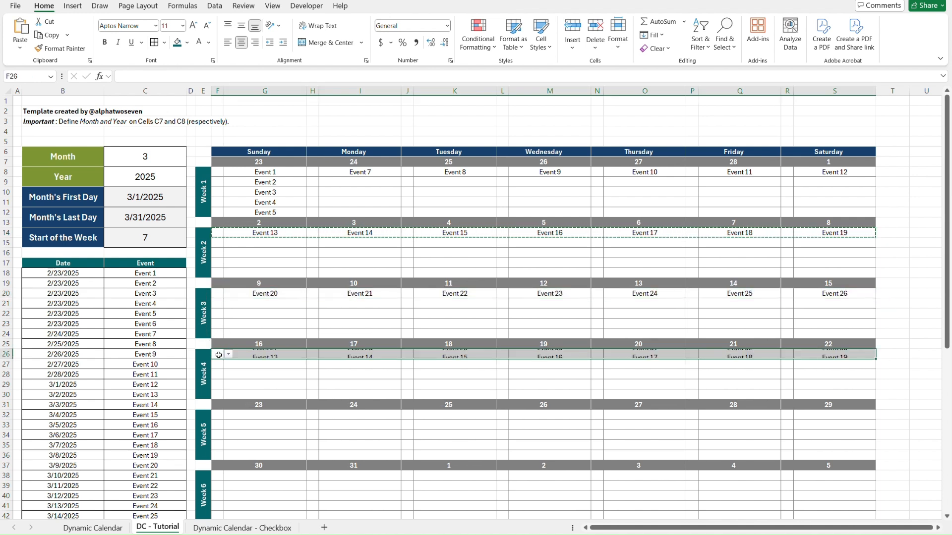
pyautogui.click(219, 415)
pyautogui.hotkey('ctrl', 'v')
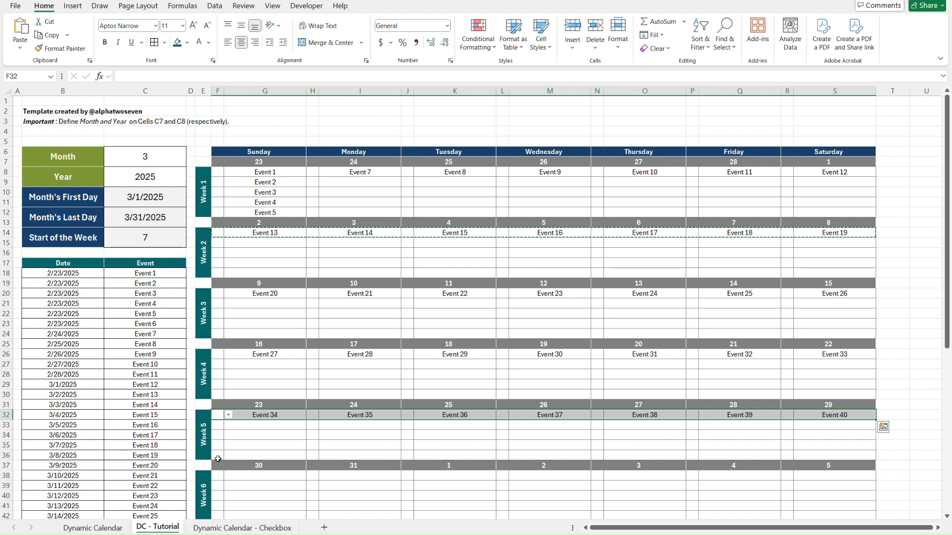
pyautogui.click(218, 476)
pyautogui.hotkey('ctrl', 'v')
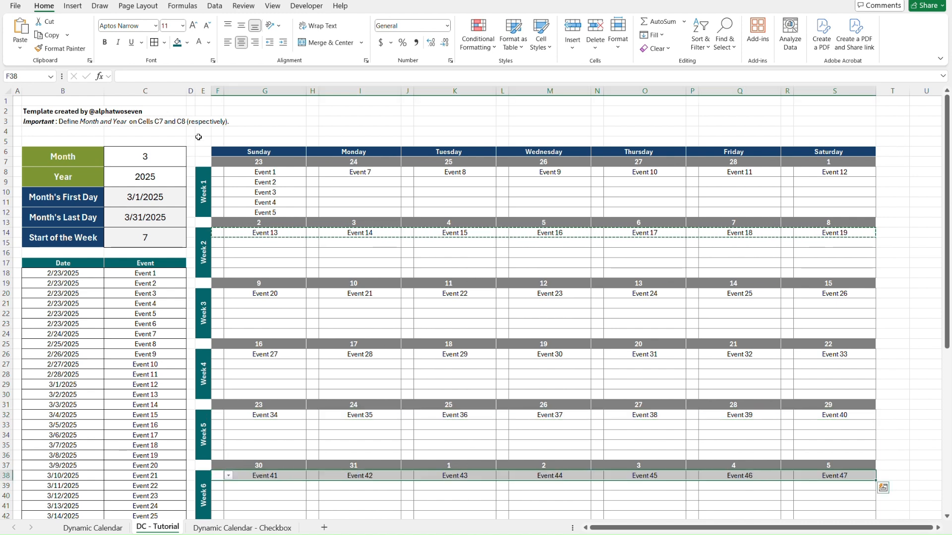
pyautogui.click(198, 137)
pyautogui.press('Escape')
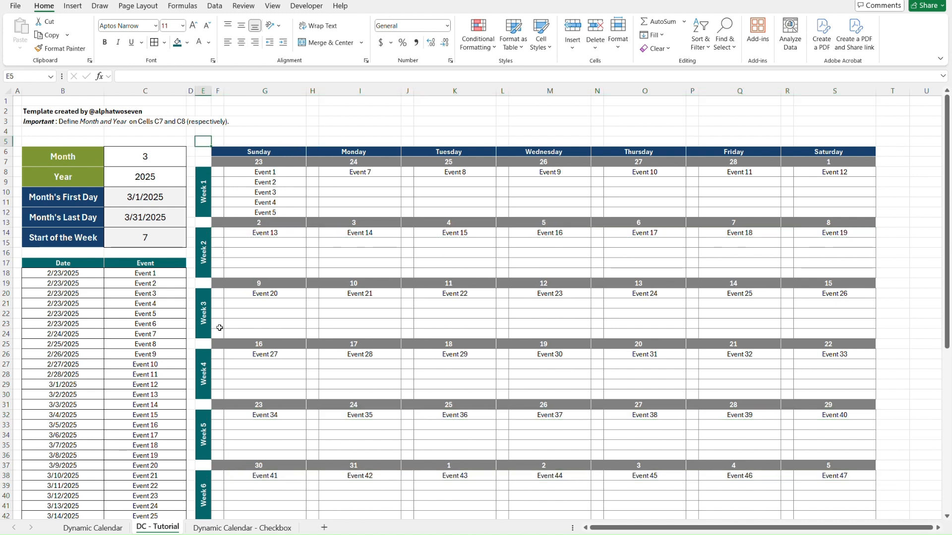
pyautogui.scroll(-2, 214, 334)
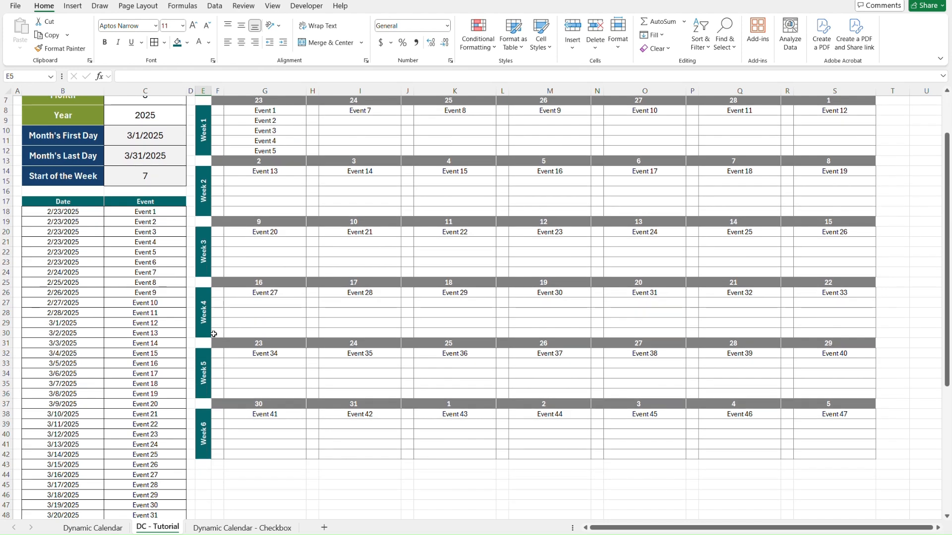
pyautogui.scroll(2, 214, 334)
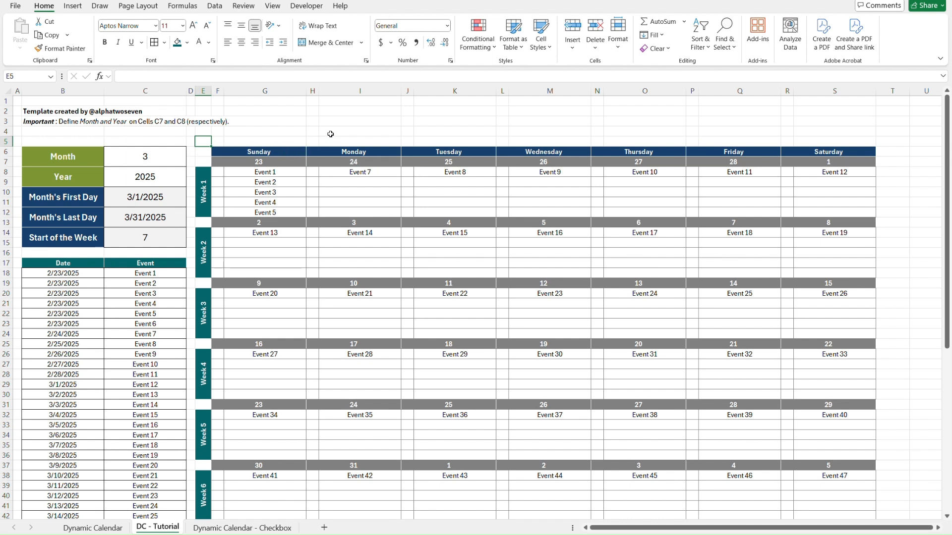
# Mark Sunday's first Week 1 event as done by choosing the check mark in F8.
pyautogui.click(219, 171)
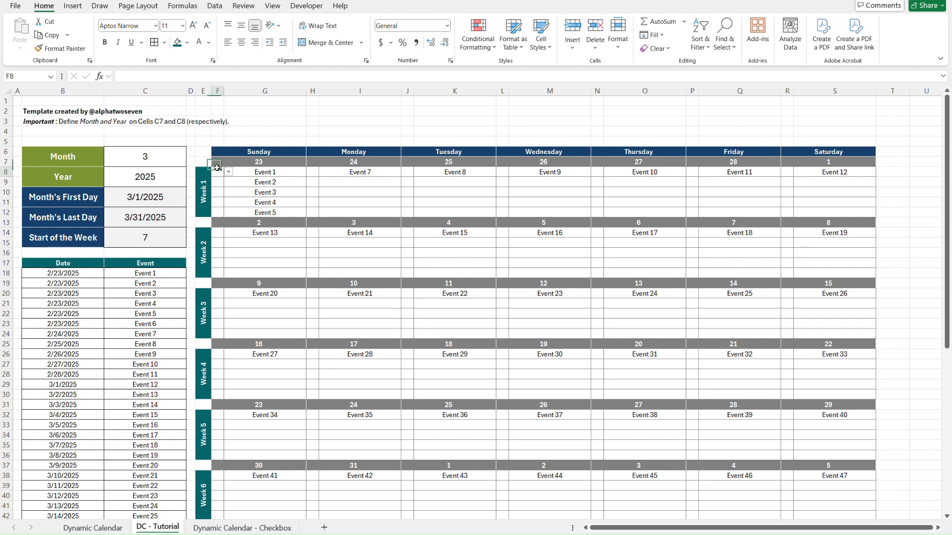
pyautogui.hotkey('alt', 'Down')
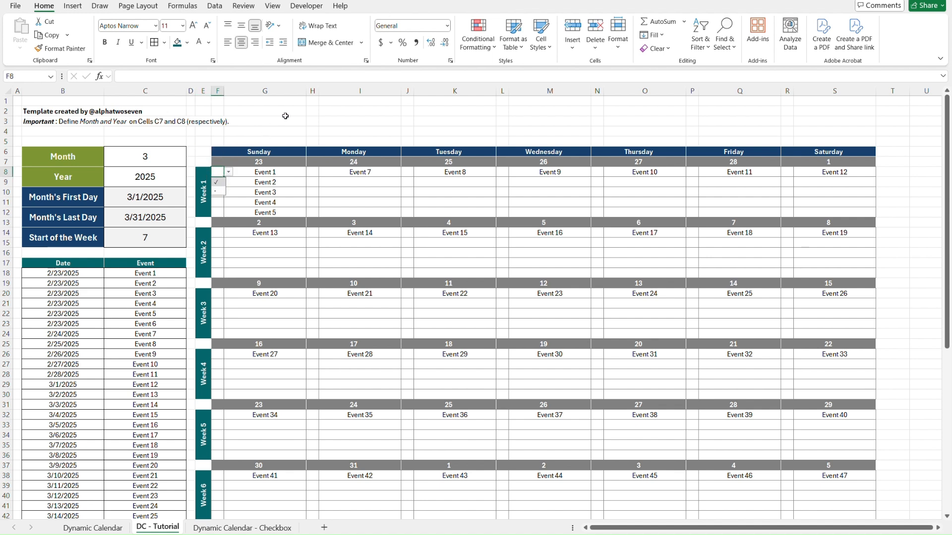
pyautogui.click(216, 182)
pyautogui.click(249, 174)
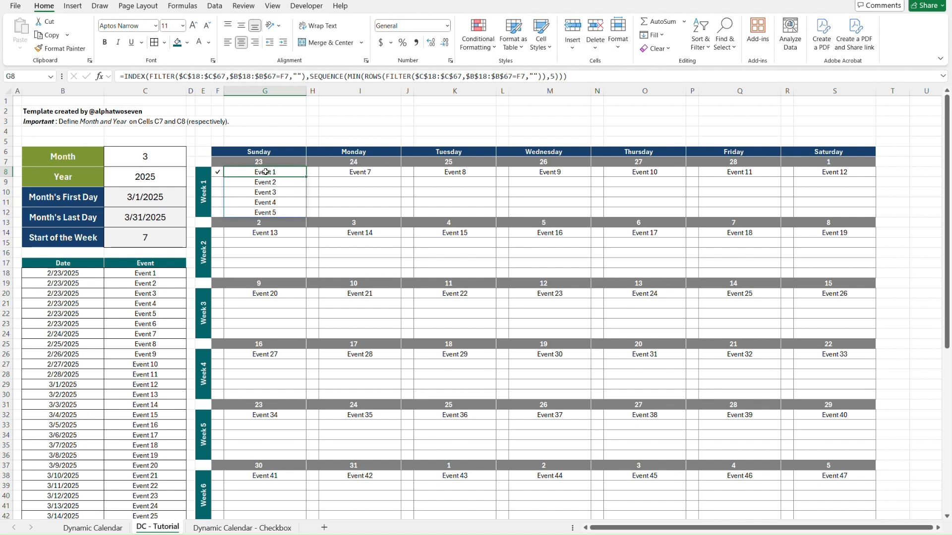
# Compare the date header in F7 with the date header formatting on the Dynamic Calendar sheet, and return to the DC - Tutorial sheet.
pyautogui.click(202, 141)
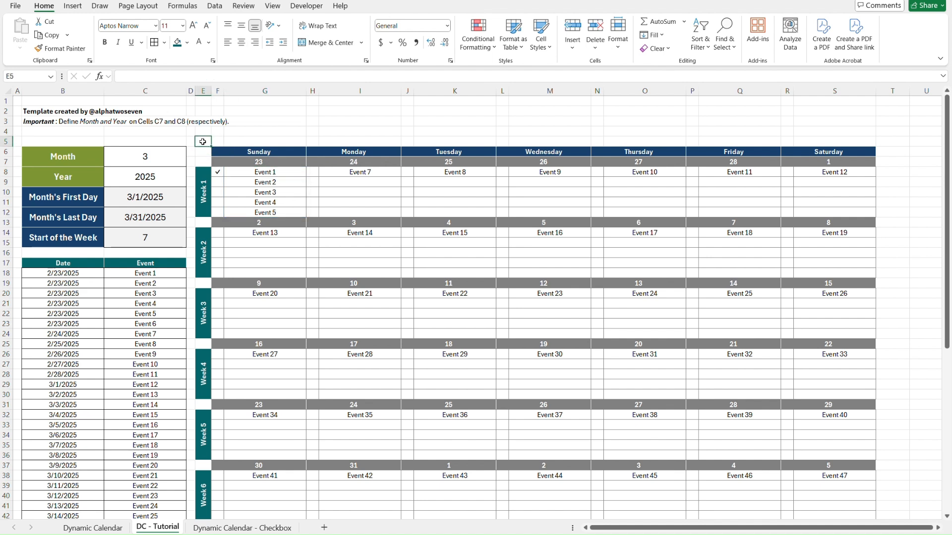
pyautogui.press('Right')
pyautogui.press('Down')
pyautogui.press('Down')
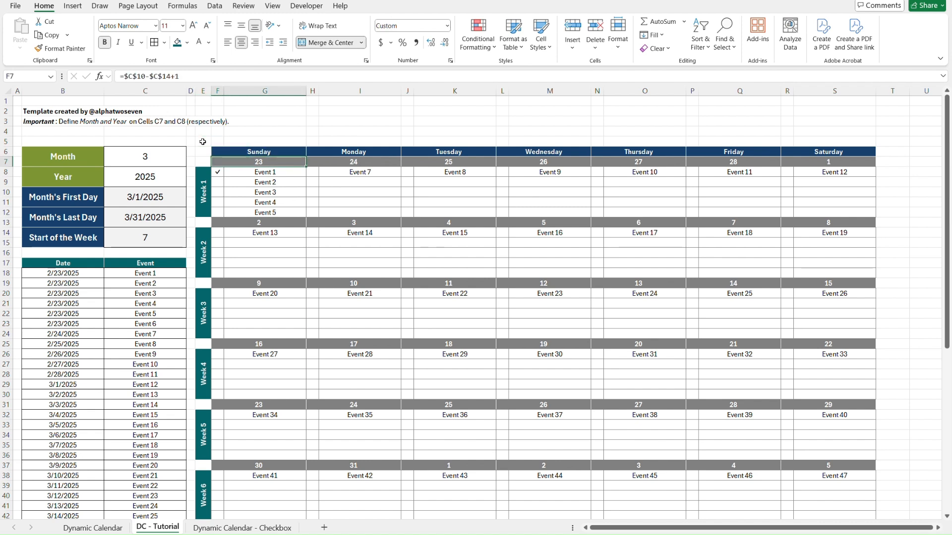
pyautogui.hotkey('ctrl', 'pageup')
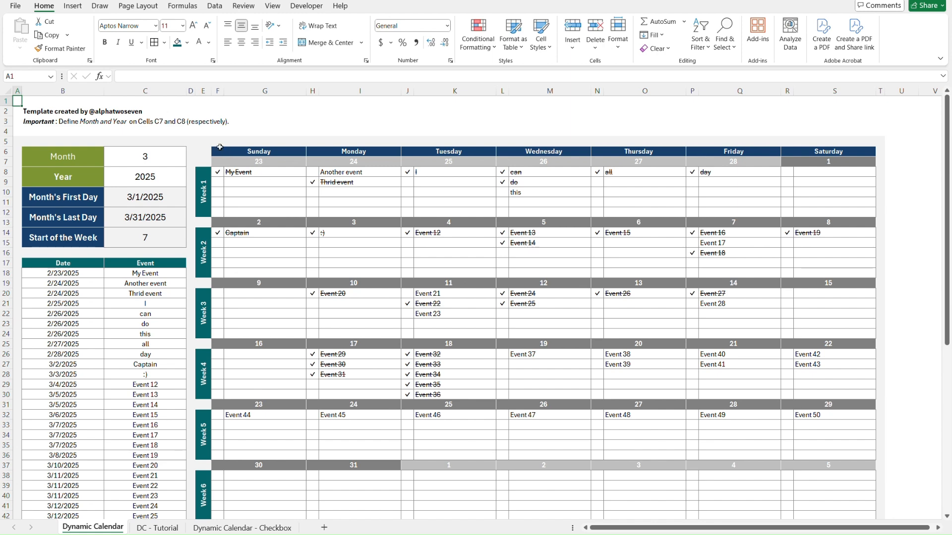
pyautogui.hotkey('ctrl', 'pagedown')
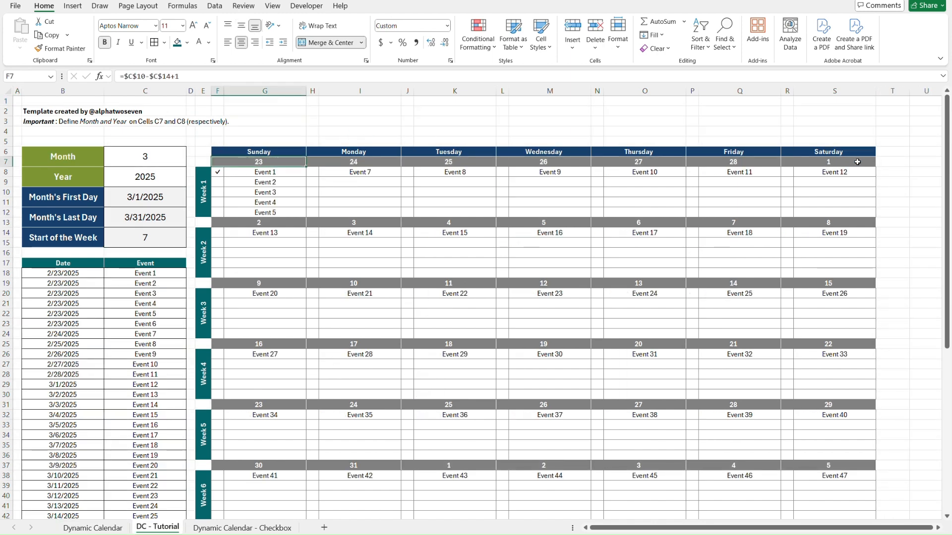
pyautogui.keyDown('shift'); pyautogui.click(850, 162); pyautogui.keyUp('shift')
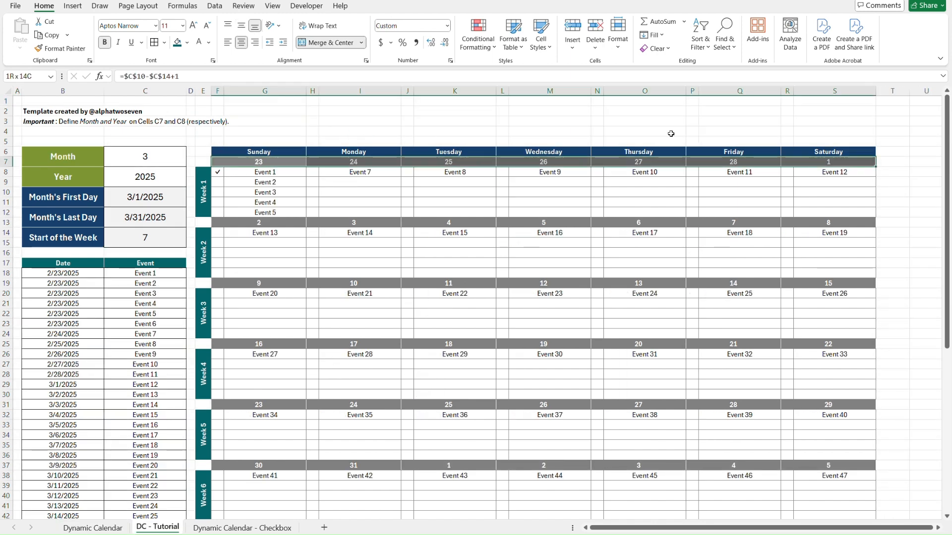
pyautogui.click(197, 153)
pyautogui.press('Right')
pyautogui.press('Down')
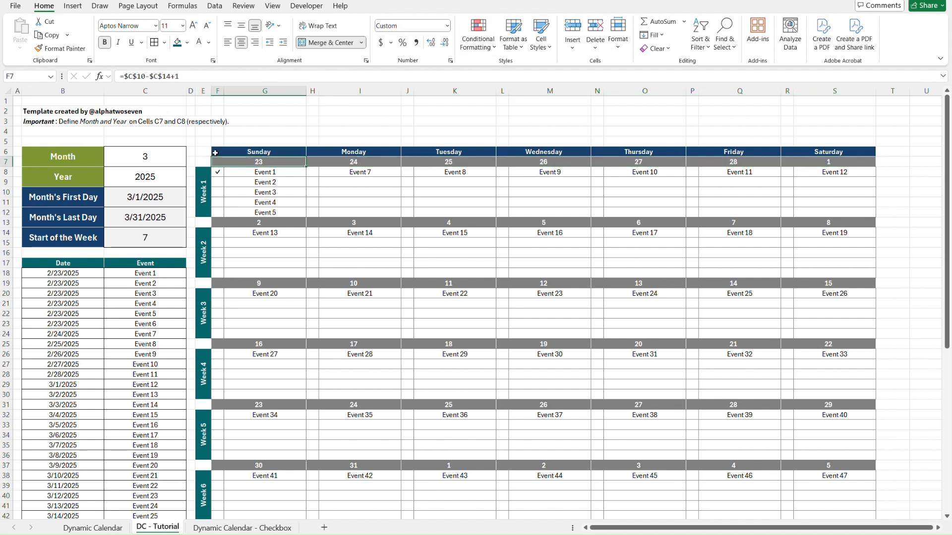
pyautogui.keyDown('shift'); pyautogui.click(844, 163); pyautogui.keyUp('shift')
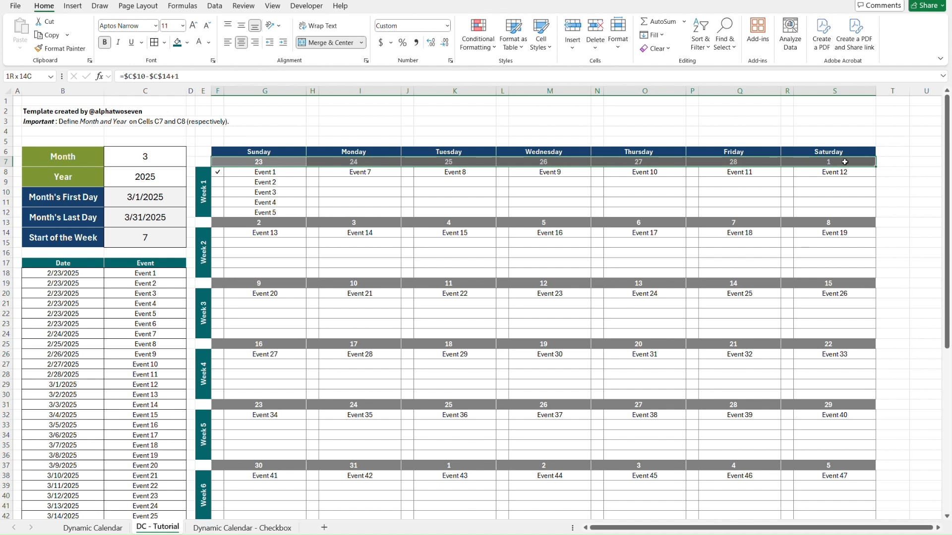
pyautogui.click(845, 163)
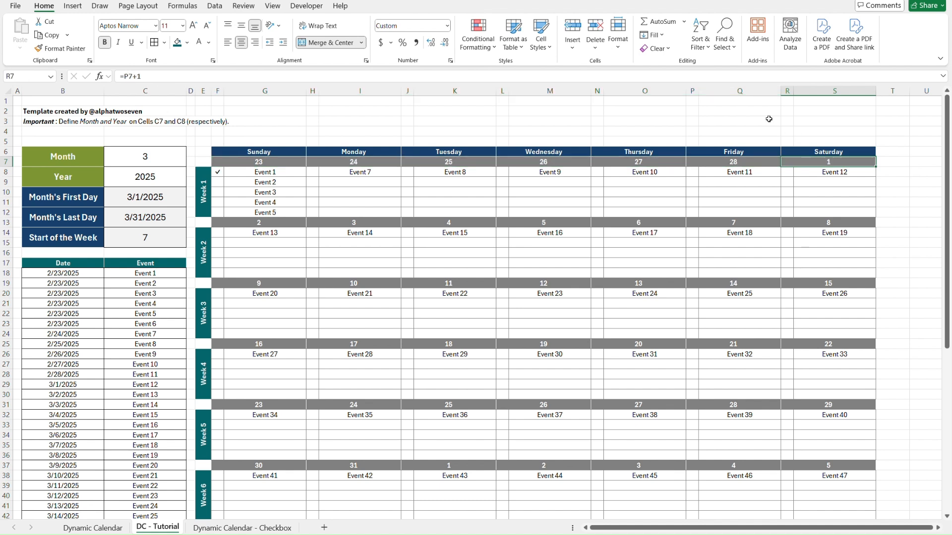
pyautogui.click(479, 43)
pyautogui.press('Escape')
# Start a formula-based conditional formatting rule for the Week 1 date header F7:S7 with the formula =F7<$C$10.
pyautogui.click(222, 165)
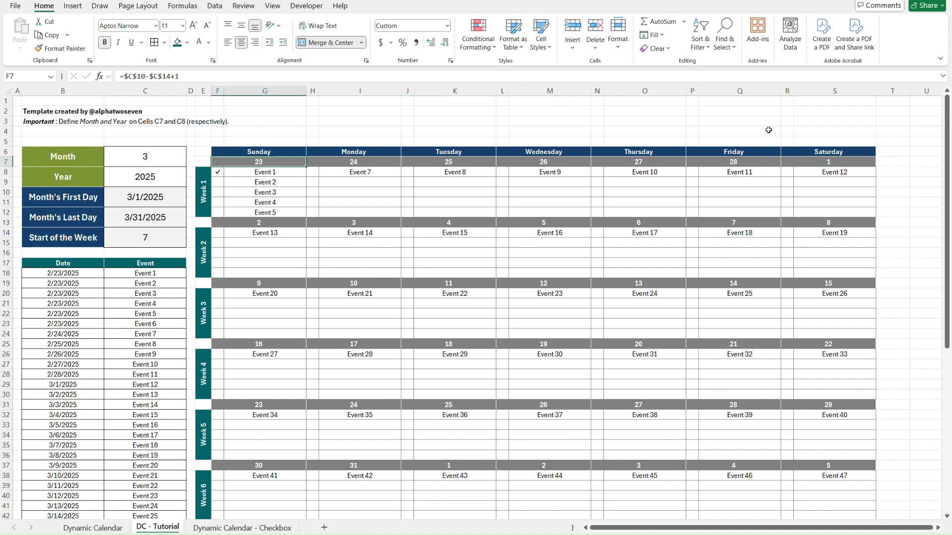
pyautogui.keyDown('shift'); pyautogui.click(854, 161); pyautogui.keyUp('shift')
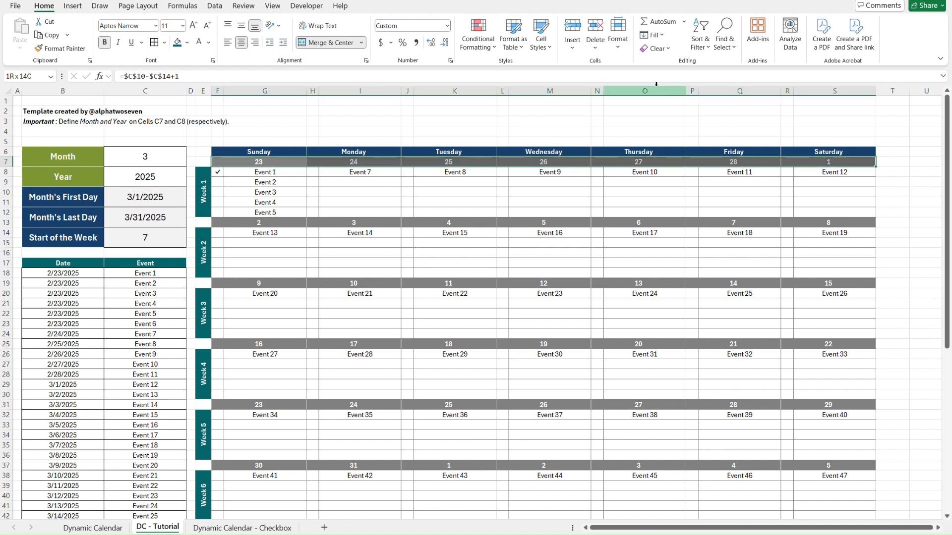
pyautogui.click(481, 48)
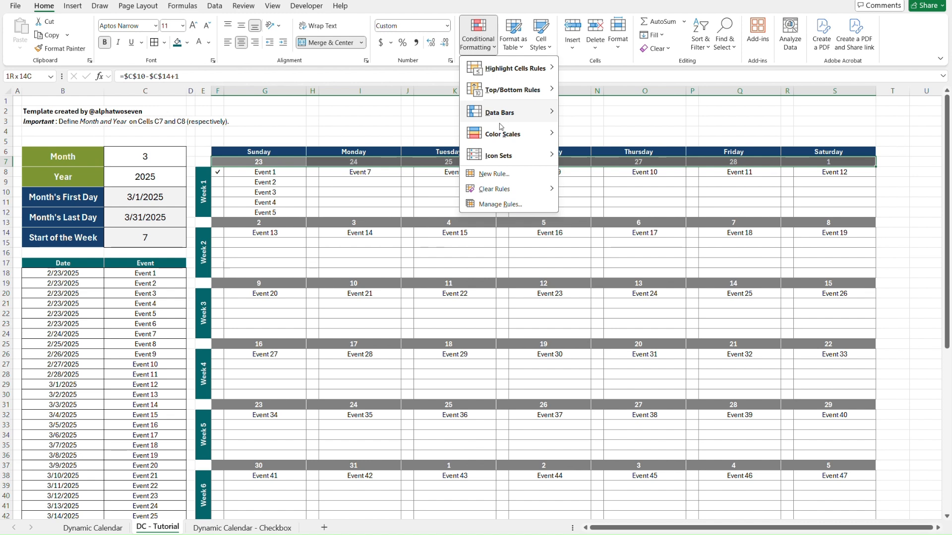
pyautogui.click(498, 176)
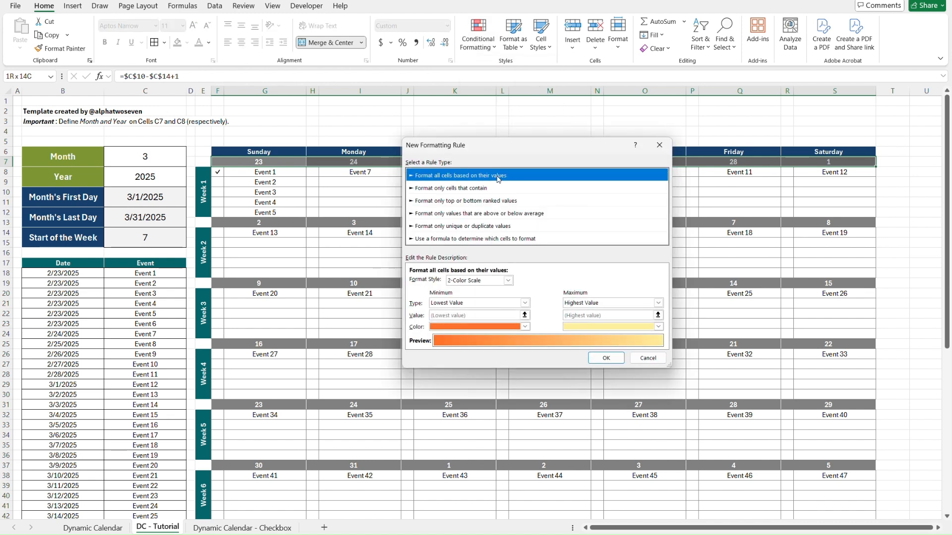
pyautogui.click(479, 240)
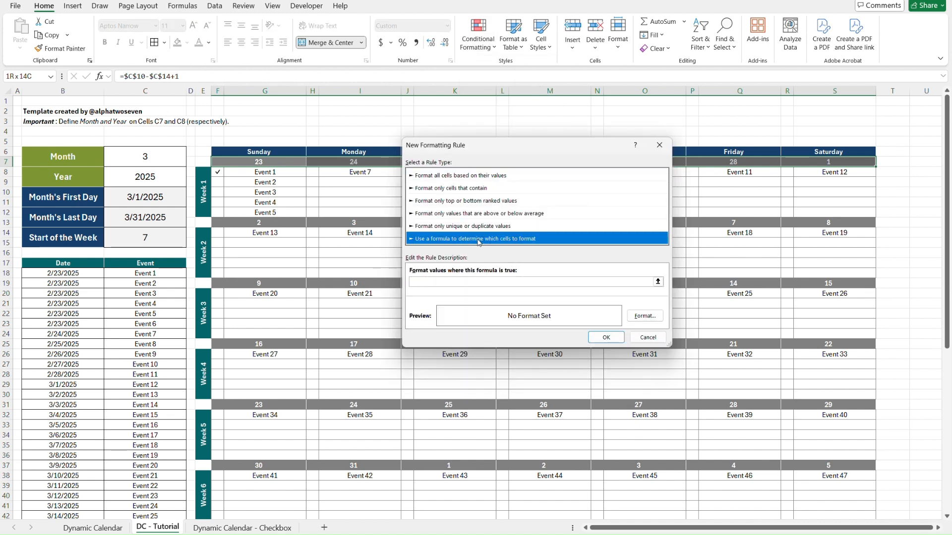
pyautogui.click(449, 283)
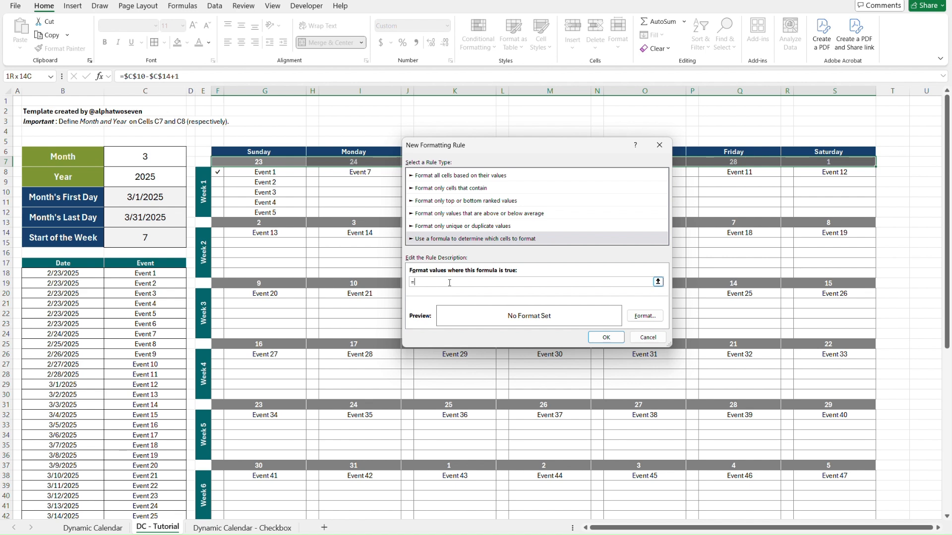
pyautogui.write('=F7<')
pyautogui.click(136, 199)
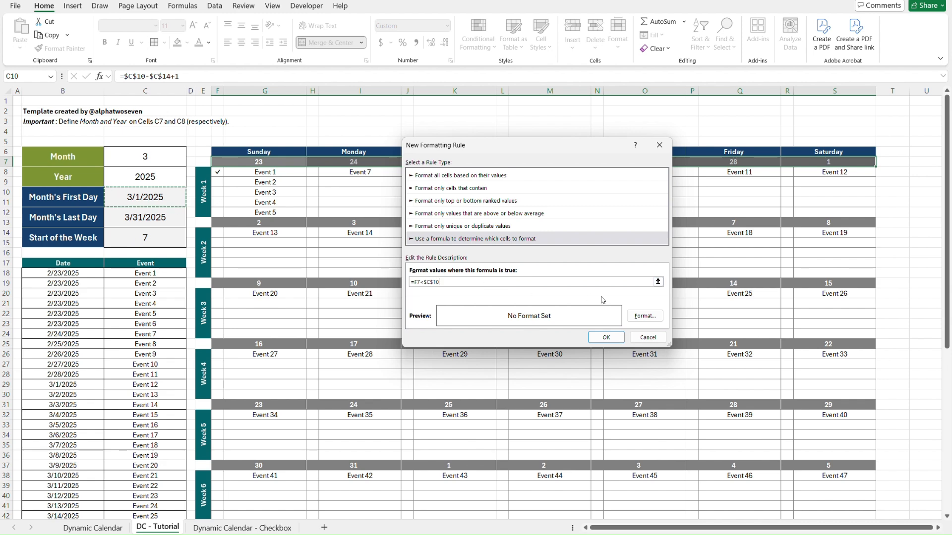
# Give the new rule a light grey background fill, using the third shade in the white column of the palette.
pyautogui.click(646, 316)
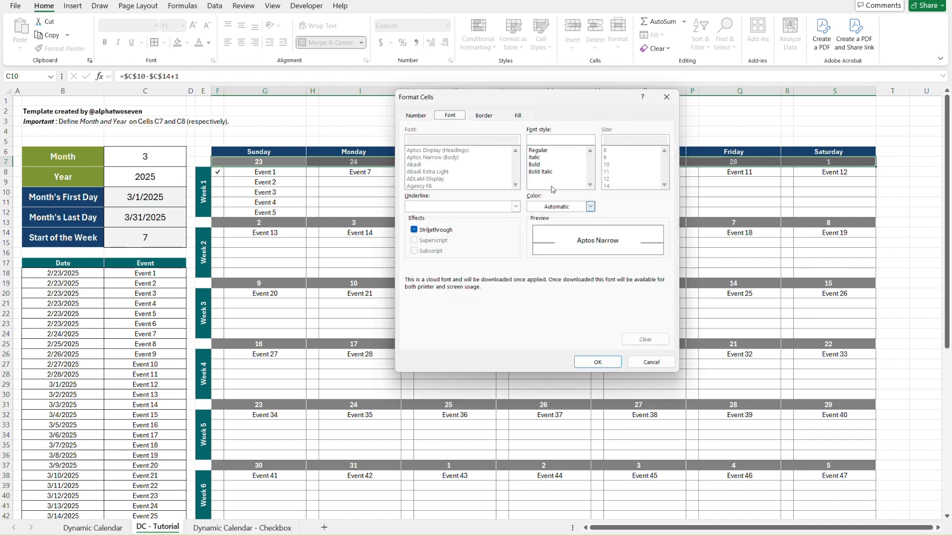
pyautogui.click(516, 115)
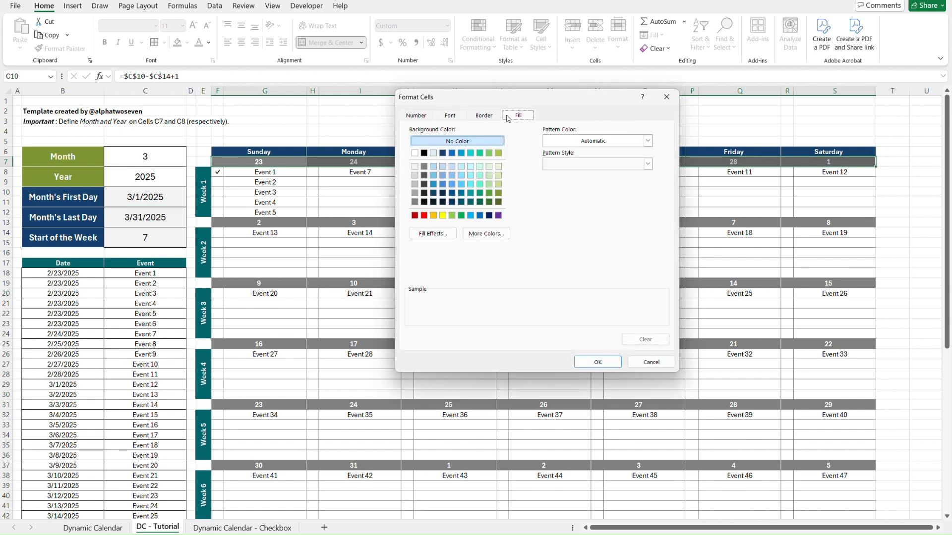
pyautogui.click(415, 176)
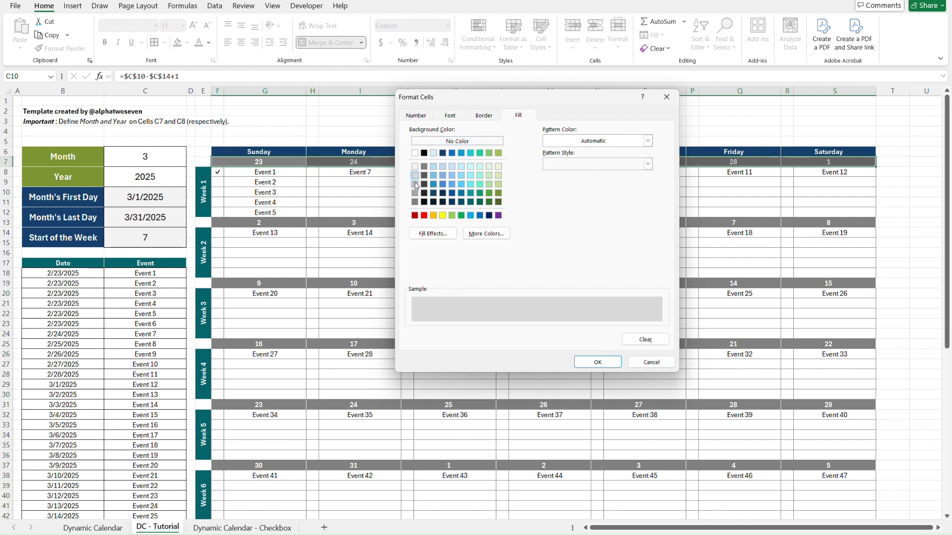
pyautogui.click(416, 185)
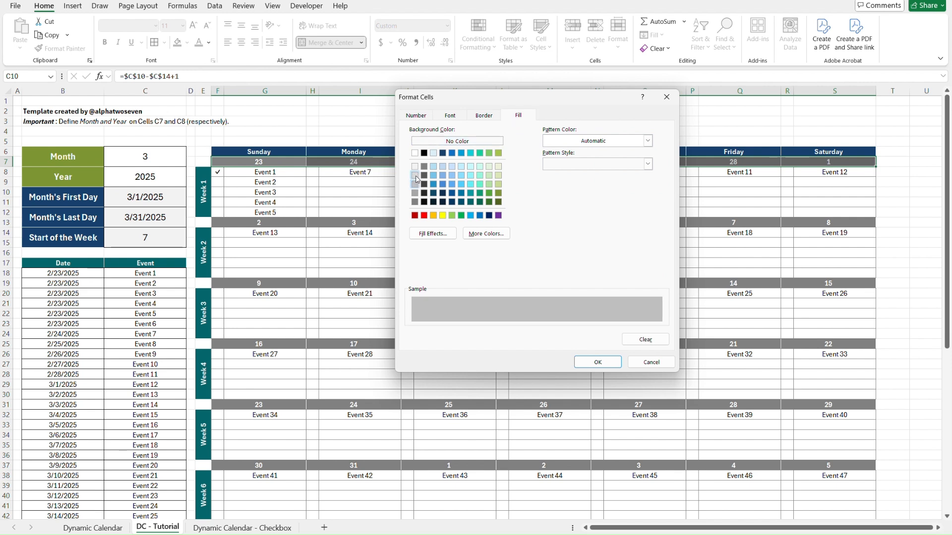
pyautogui.click(416, 176)
pyautogui.click(416, 186)
pyautogui.click(604, 362)
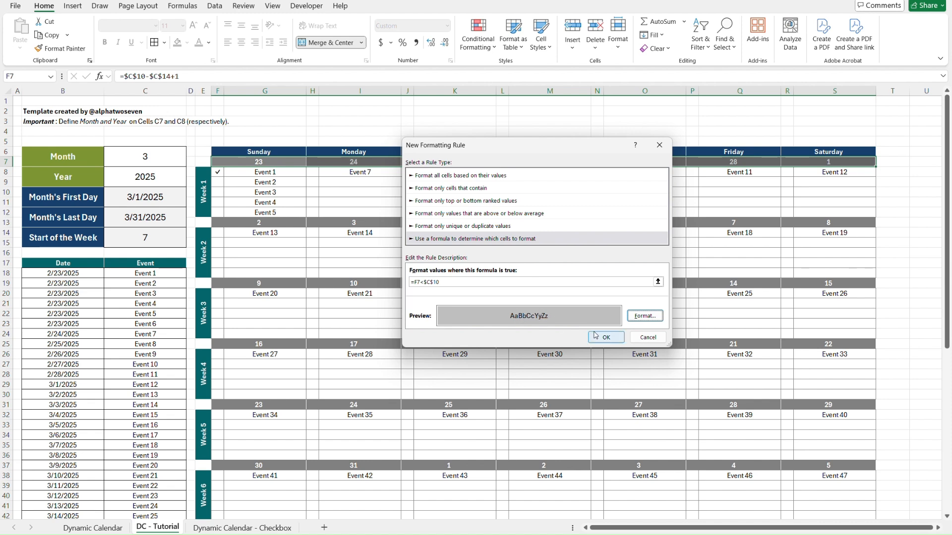
# Apply the rule to the Week 1 date header and compare it with the Dynamic Calendar sheet, ending on the DC - Tutorial sheet.
pyautogui.click(645, 316)
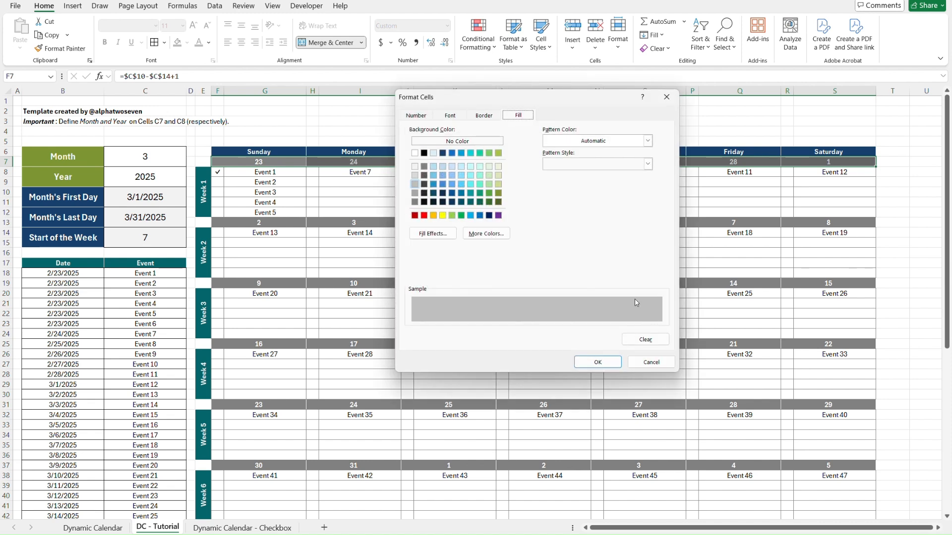
pyautogui.click(450, 115)
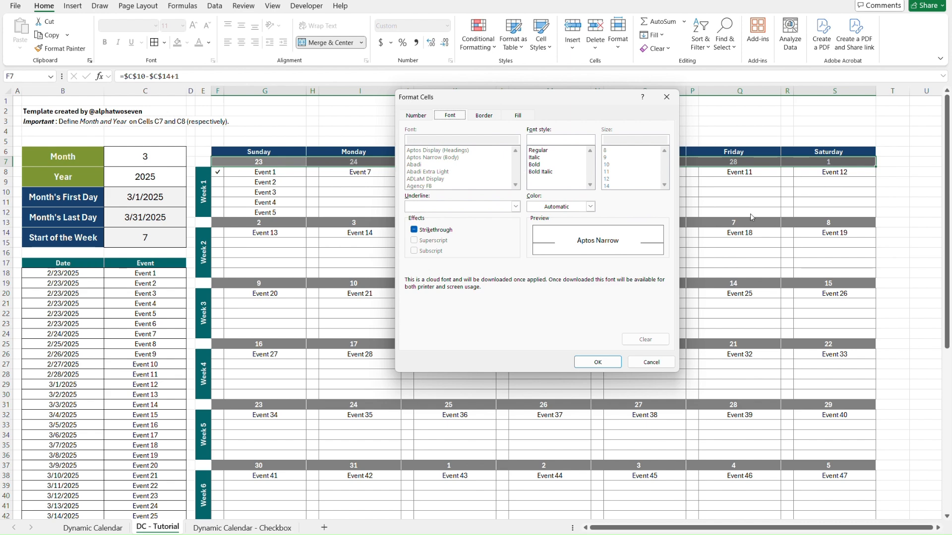
pyautogui.click(598, 362)
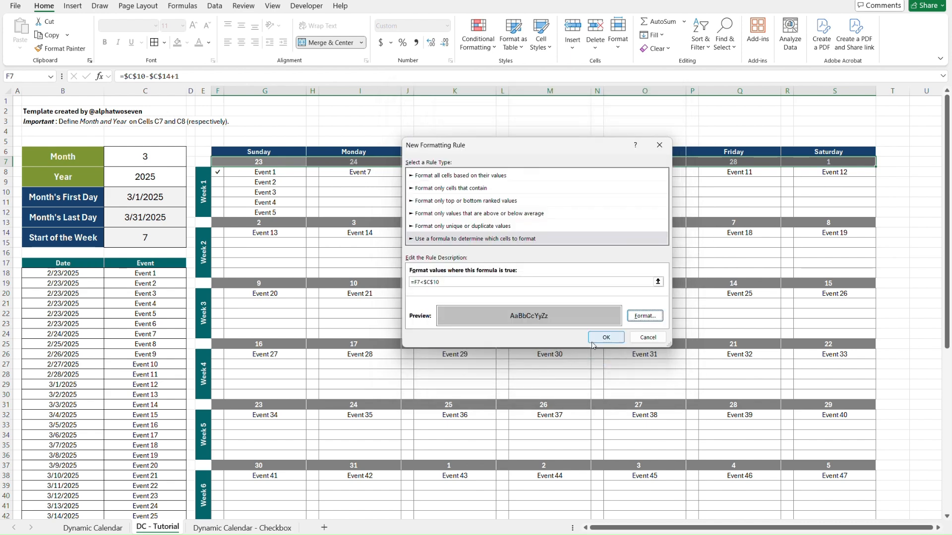
pyautogui.click(605, 338)
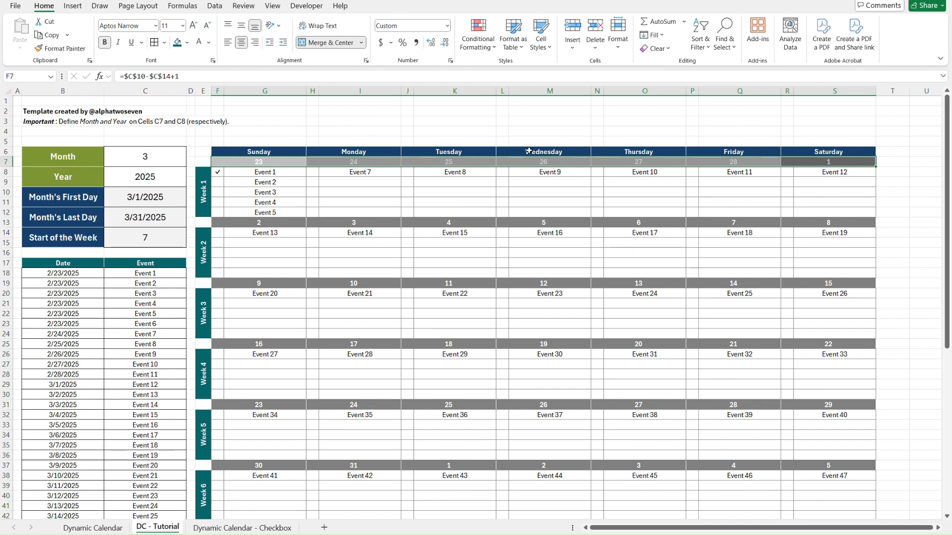
pyautogui.click(701, 129)
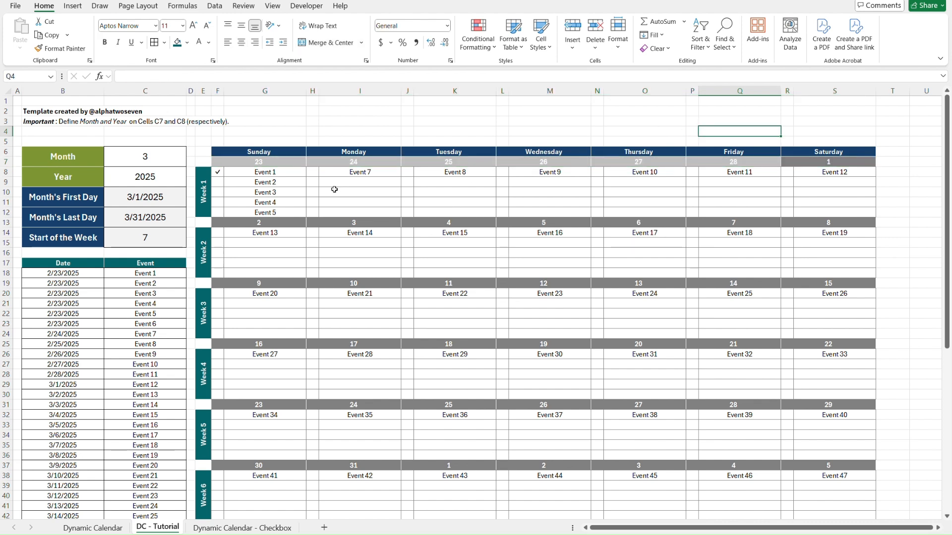
pyautogui.hotkey('ctrl', 'pageup')
pyautogui.hotkey('ctrl', 'pagedown')
pyautogui.hotkey('ctrl', 'pageup')
pyautogui.hotkey('ctrl', 'pagedown')
# Duplicate the =F7<$C$10 conditional formatting rule for the Week 1 date header F7:S7.
pyautogui.click(233, 165)
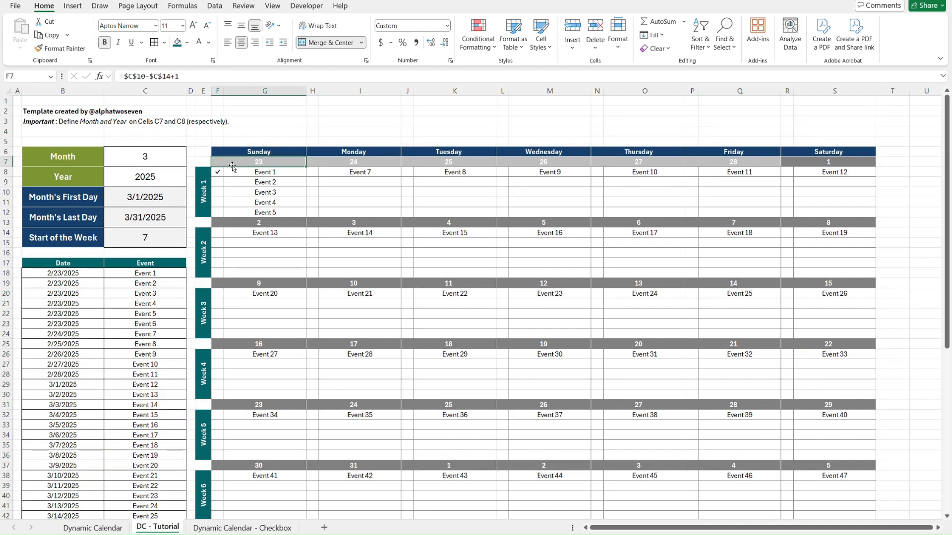
pyautogui.keyDown('shift'); pyautogui.click(849, 163); pyautogui.keyUp('shift')
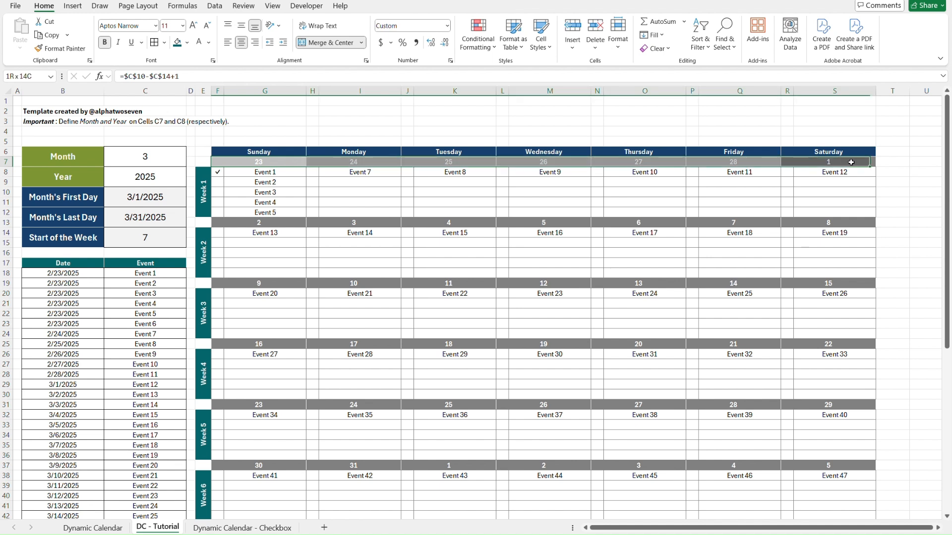
pyautogui.click(479, 49)
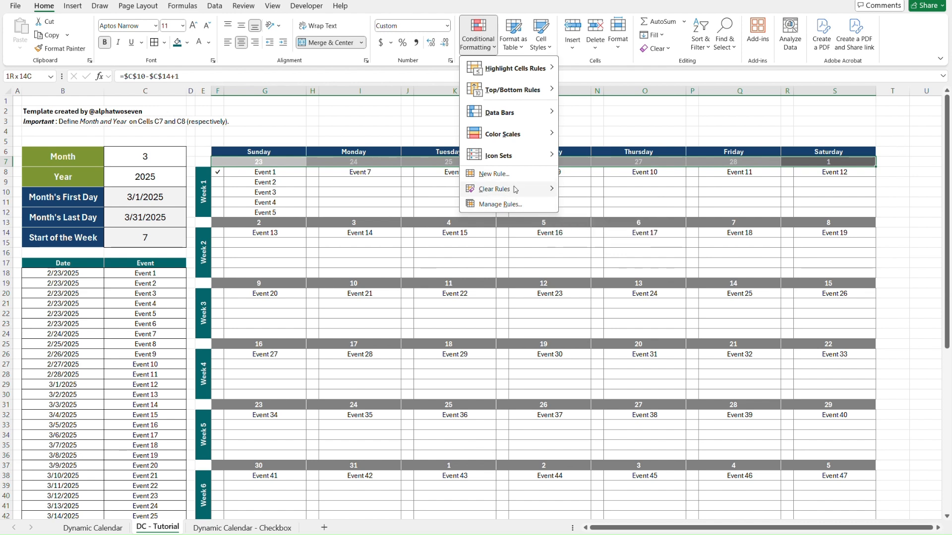
pyautogui.click(516, 206)
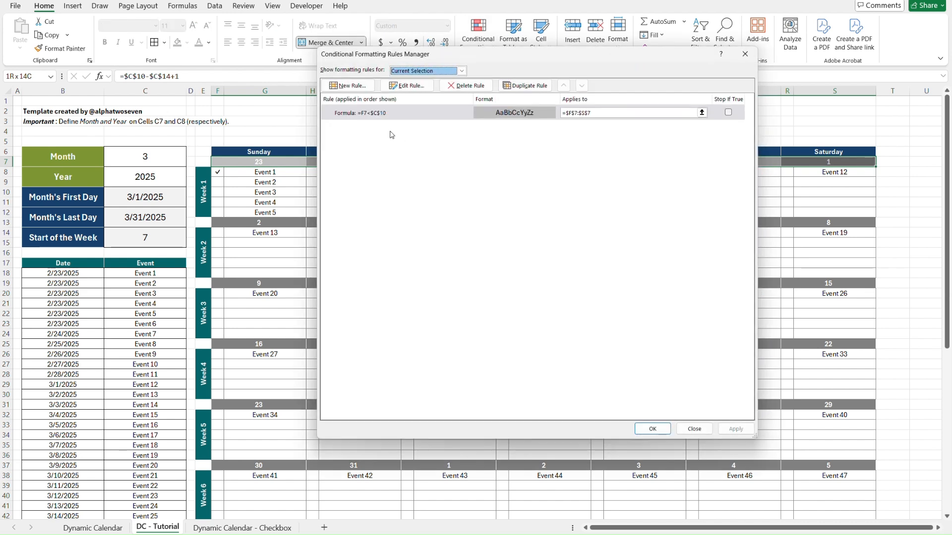
pyautogui.click(364, 114)
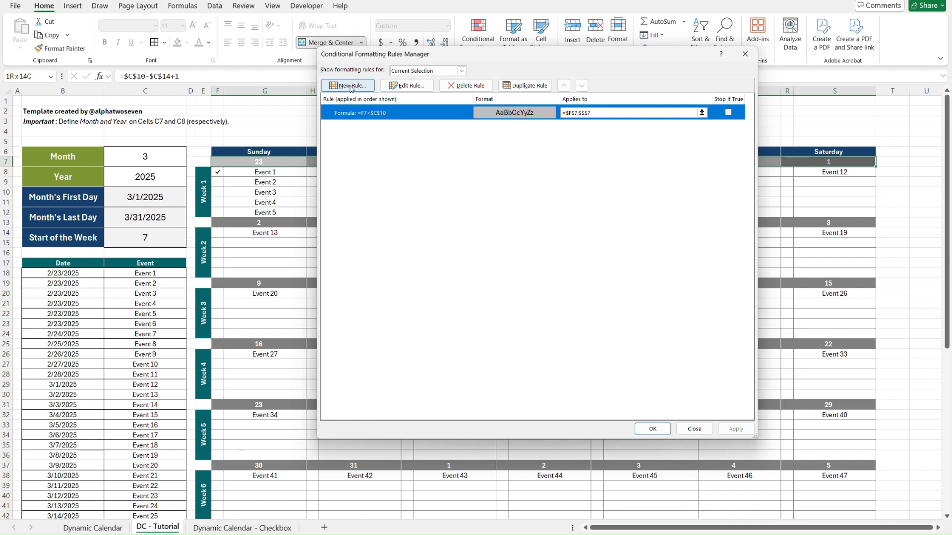
pyautogui.click(523, 86)
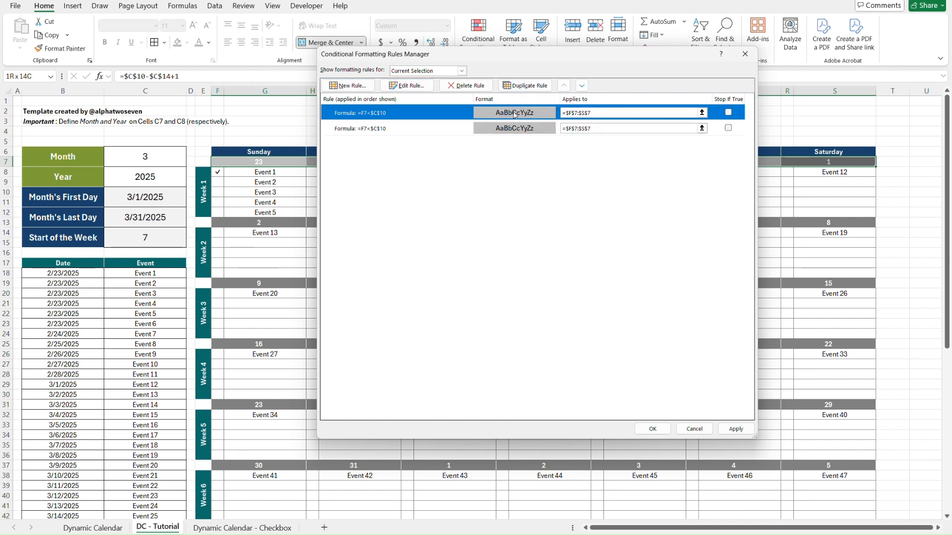
# Change the duplicated rule's formula to =F7>$C$12 and apply both rules to the Week 1 date header.
pyautogui.click(404, 85)
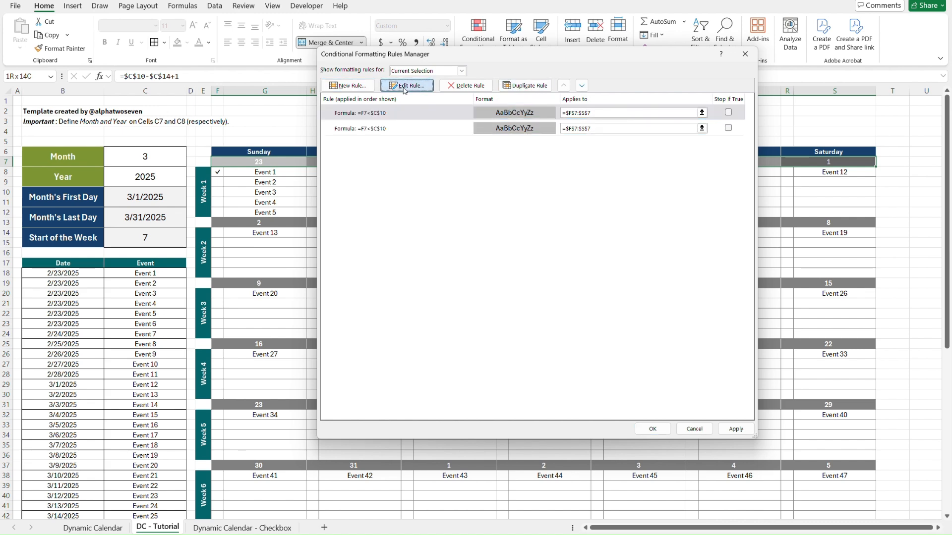
pyautogui.click(423, 282)
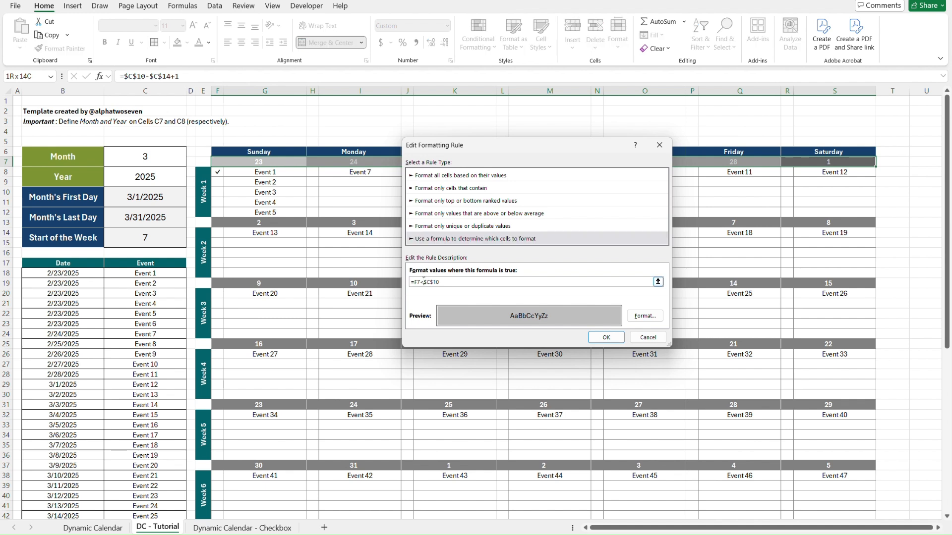
pyautogui.press('BackSpace')
pyautogui.write('>')
pyautogui.click(606, 337)
pyautogui.click(738, 429)
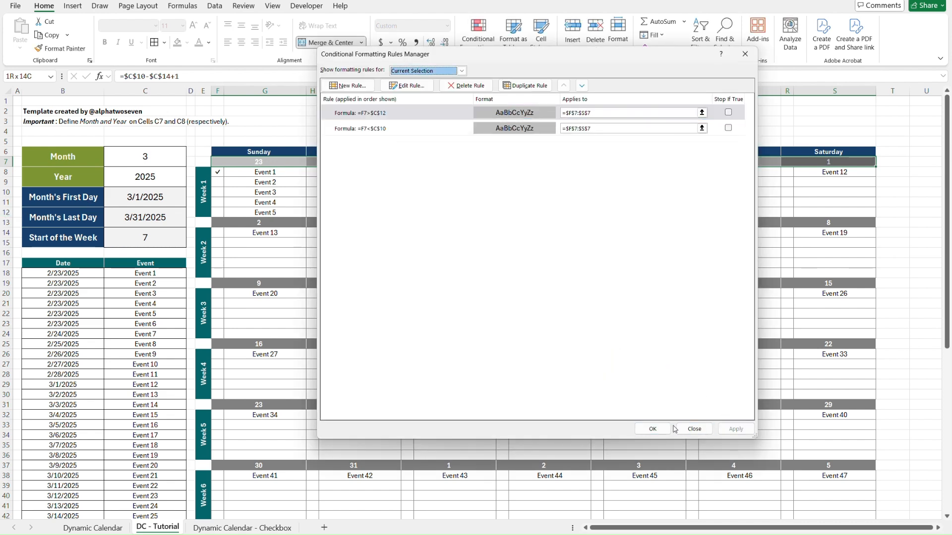
pyautogui.click(653, 429)
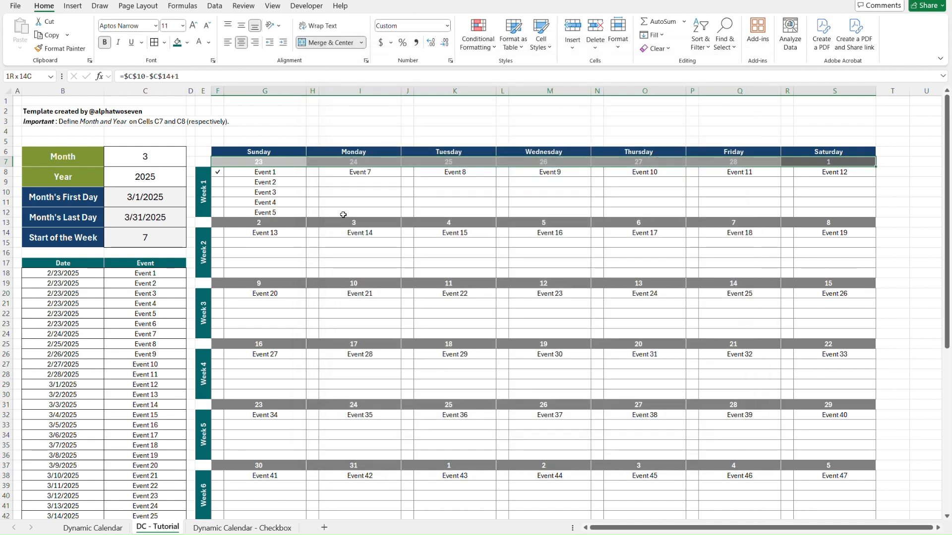
pyautogui.click(218, 173)
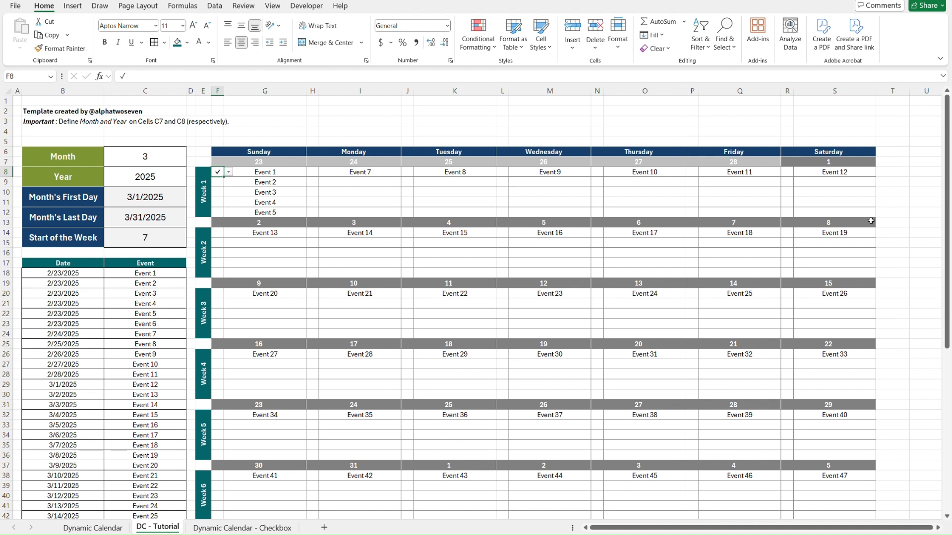
pyautogui.click(870, 214)
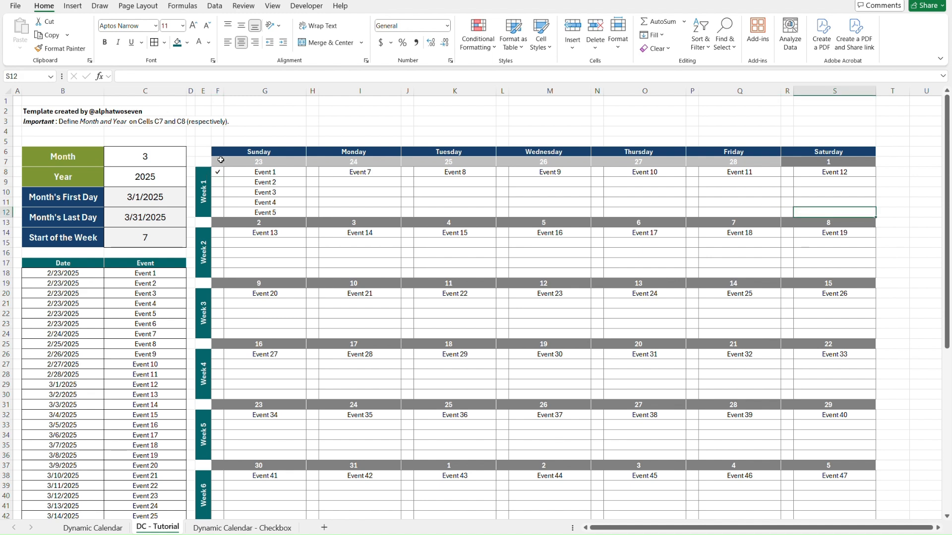
pyautogui.keyDown('shift'); pyautogui.click(221, 160); pyautogui.keyUp('shift')
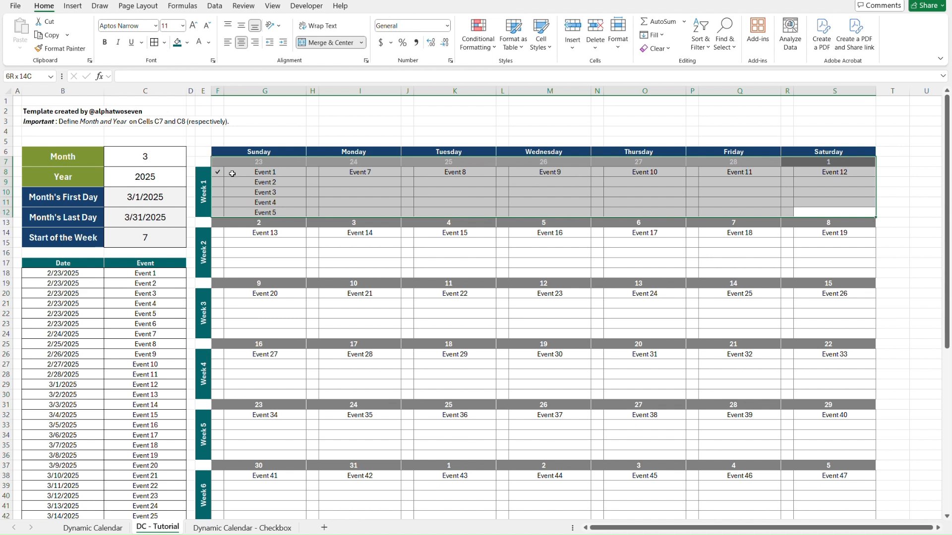
pyautogui.click(232, 173)
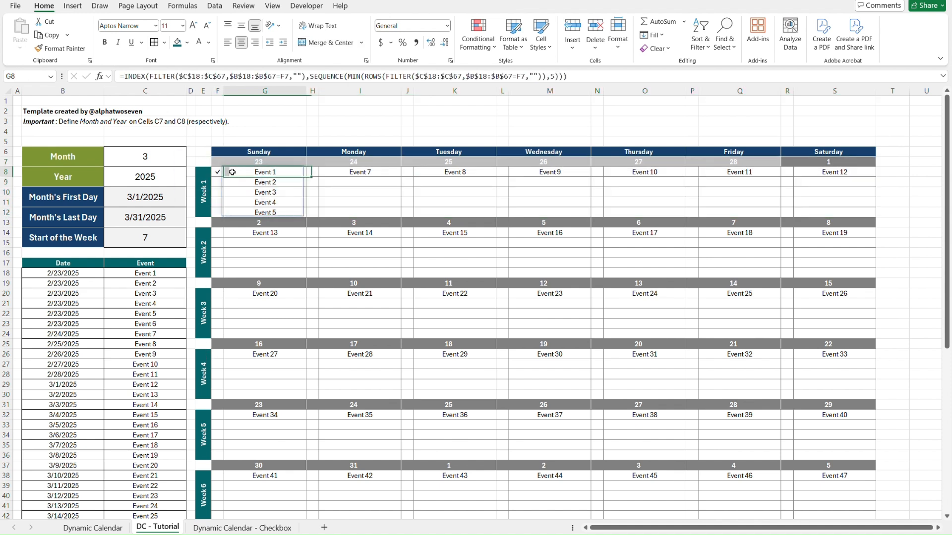
pyautogui.keyDown('shift'); pyautogui.click(290, 211); pyautogui.keyUp('shift')
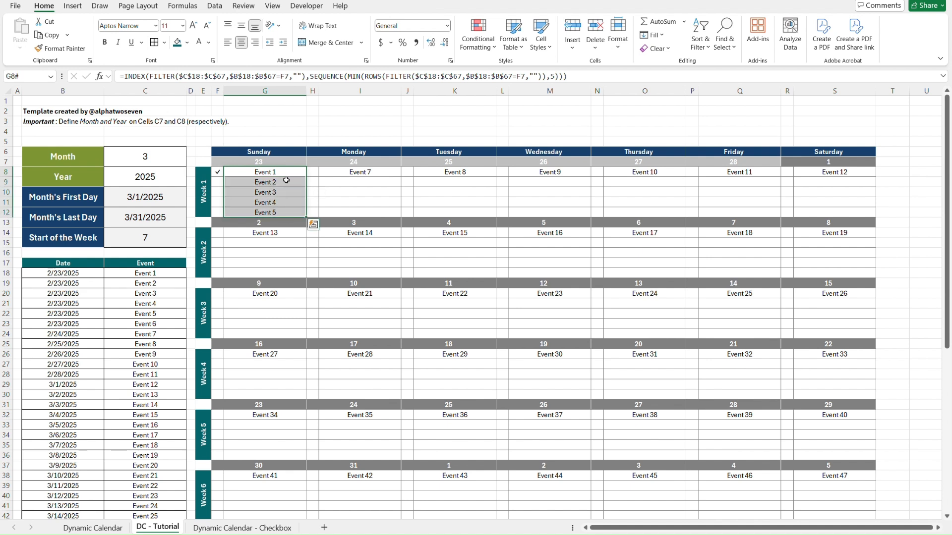
pyautogui.click(216, 174)
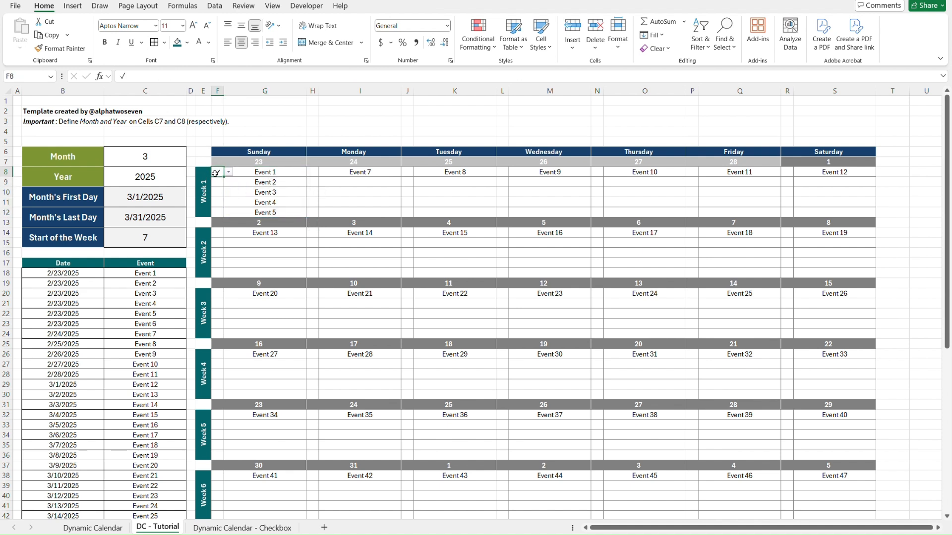
pyautogui.click(295, 174)
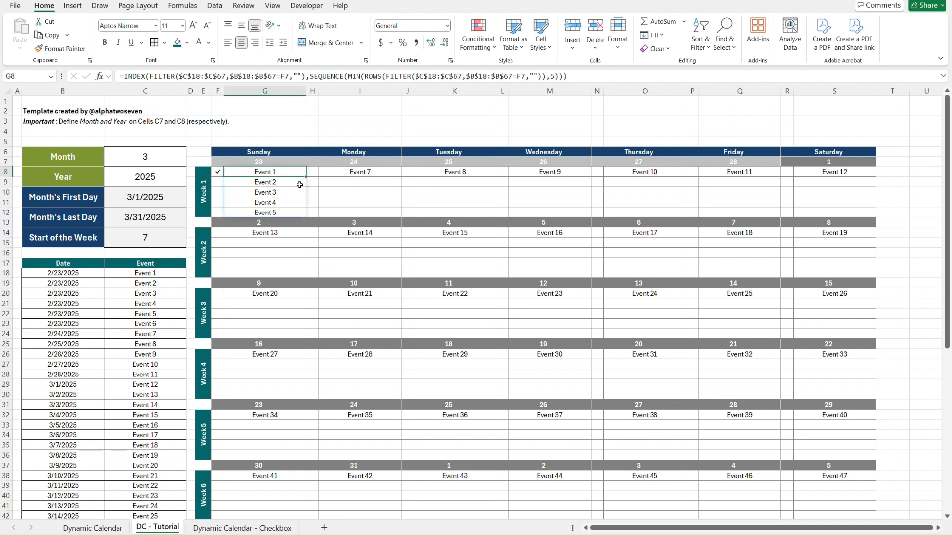
pyautogui.keyDown('shift'); pyautogui.click(297, 211); pyautogui.keyUp('shift')
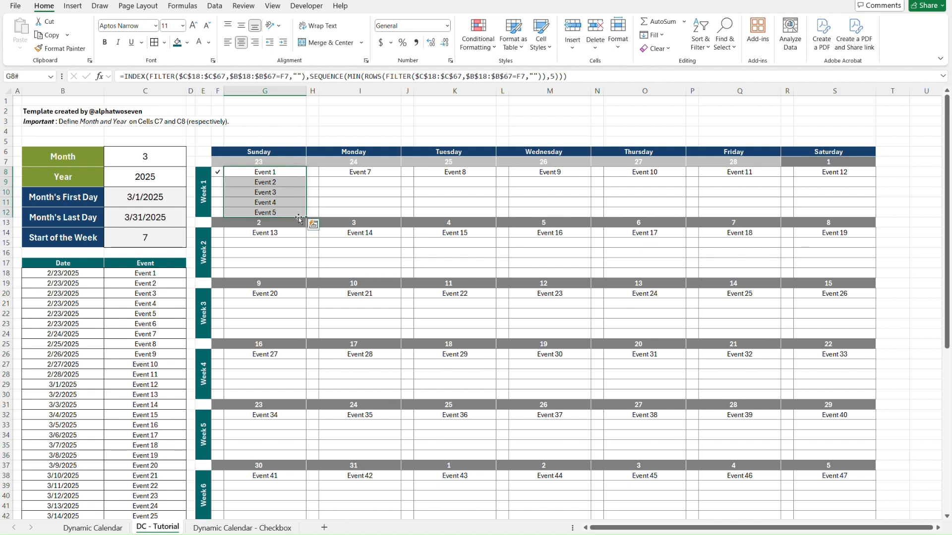
pyautogui.click(487, 47)
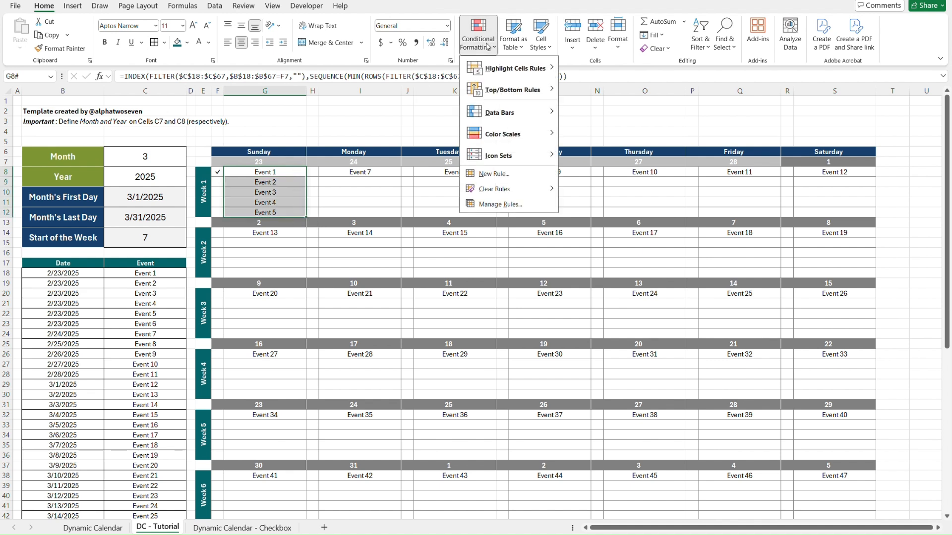
pyautogui.click(515, 175)
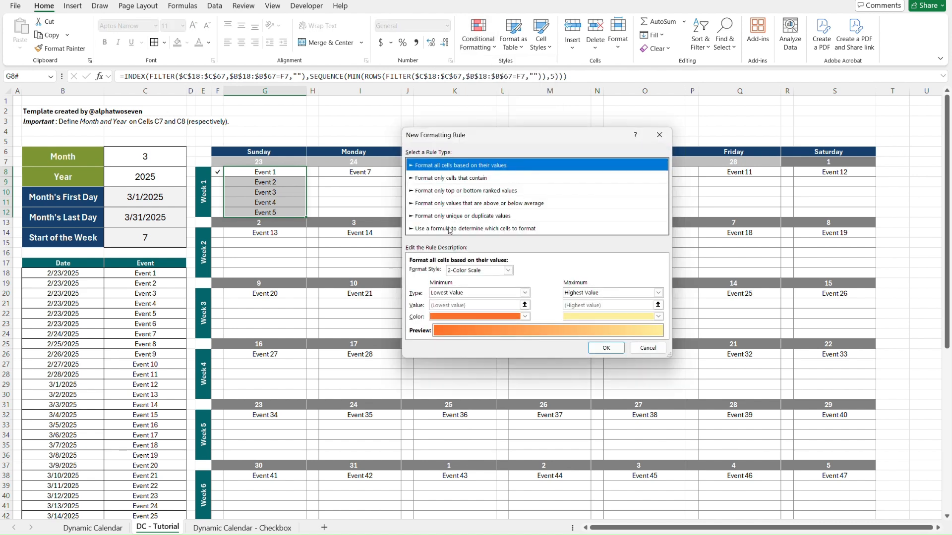
pyautogui.click(450, 230)
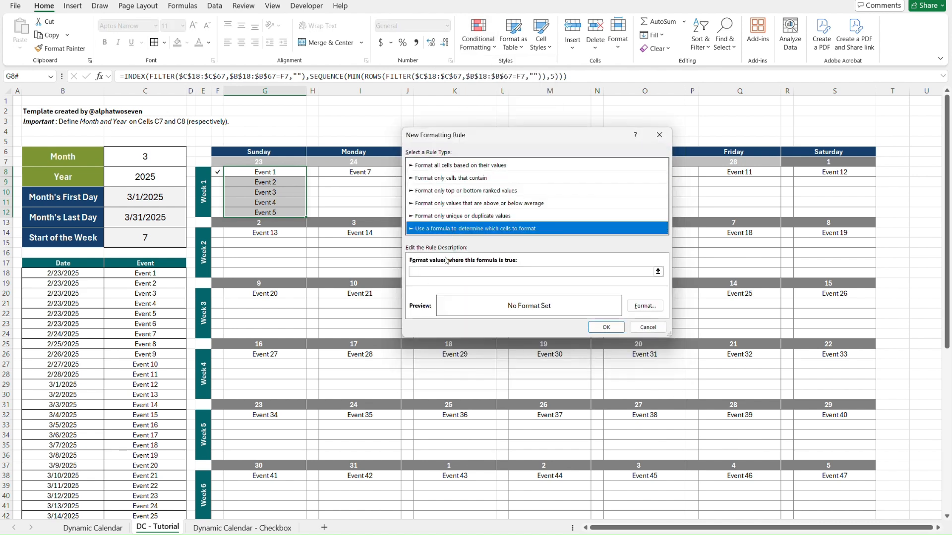
pyautogui.click(443, 272)
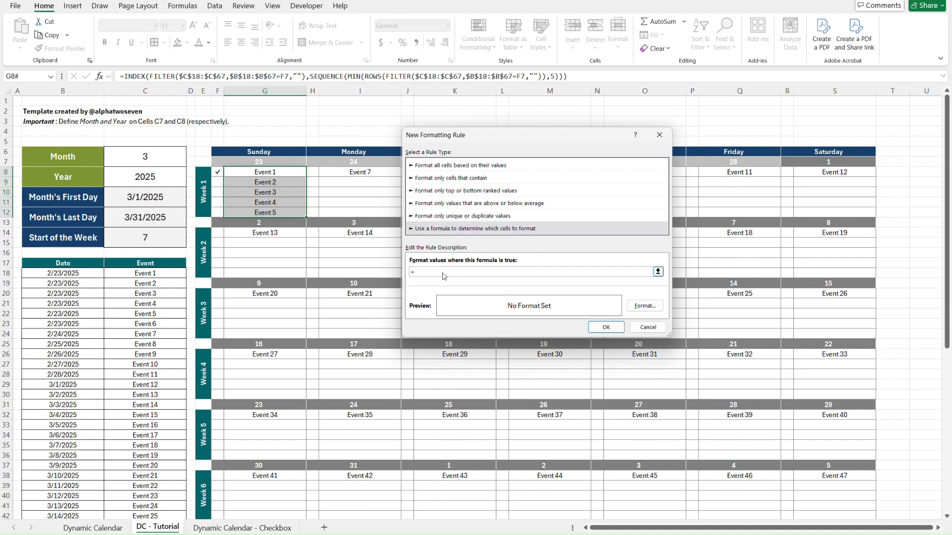
pyautogui.press('Escape')
# Create a formula-based conditional formatting rule =F8="✓" for the Week 1 Sunday events G8:G12, reusing the check mark copied from F8.
pyautogui.click(217, 173)
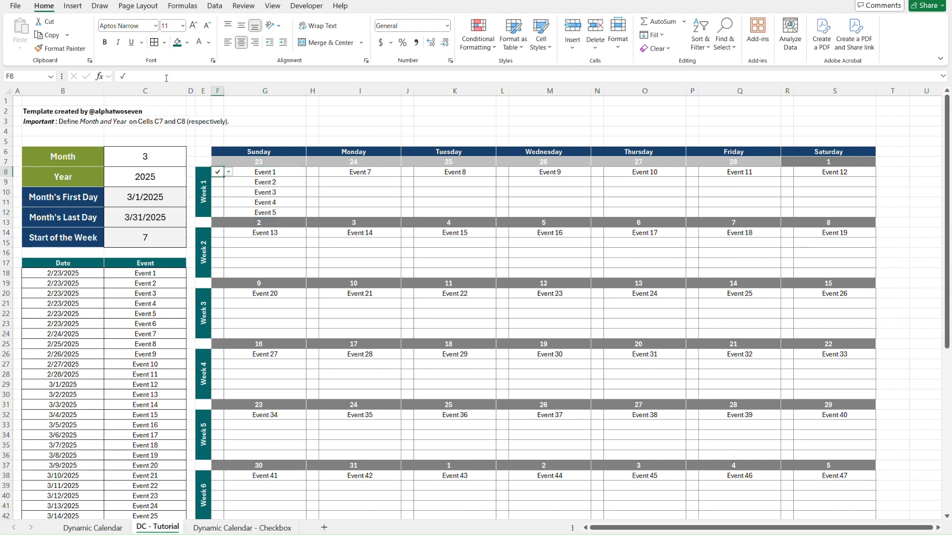
pyautogui.press('Tab')
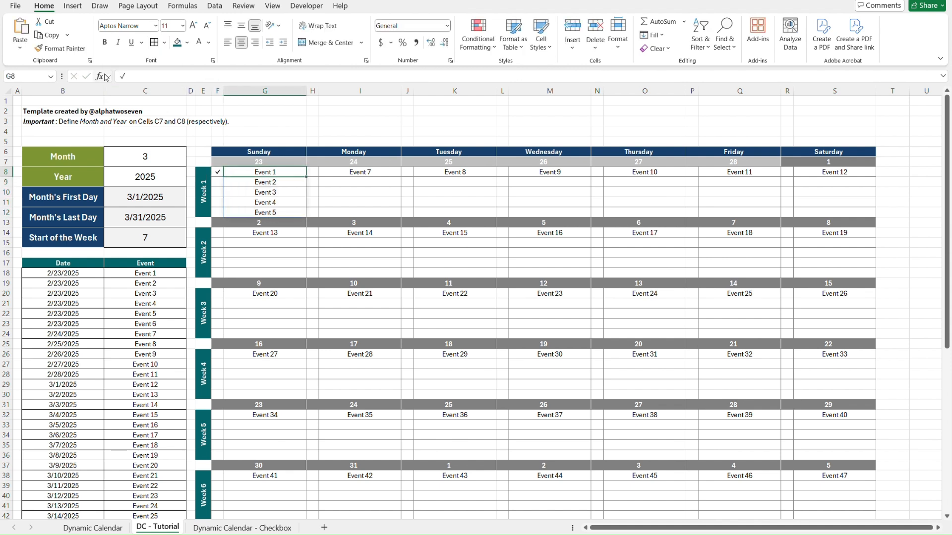
pyautogui.hotkey('shift', 'Down')
pyautogui.hotkey('shift', 'Down')
pyautogui.hotkey('shift', 'Down')
pyautogui.hotkey('shift', 'Down')
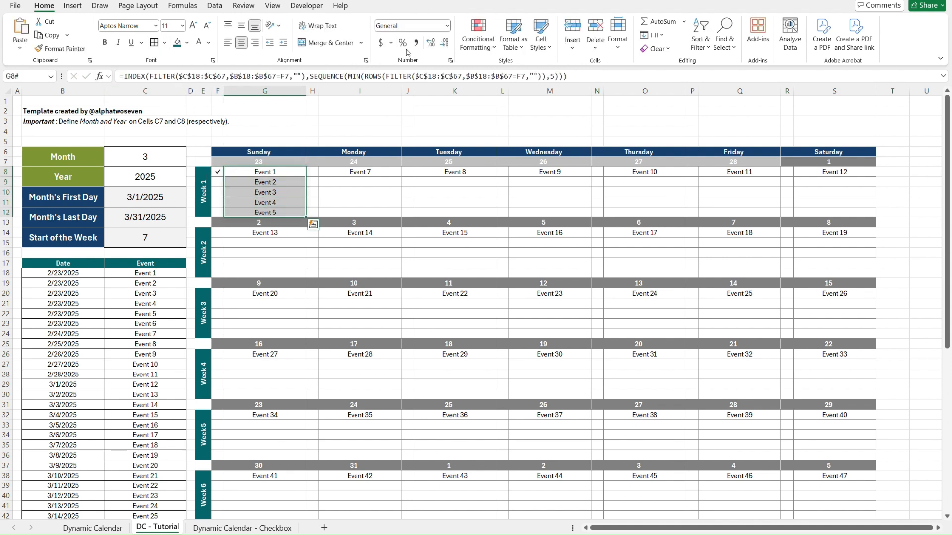
pyautogui.click(489, 46)
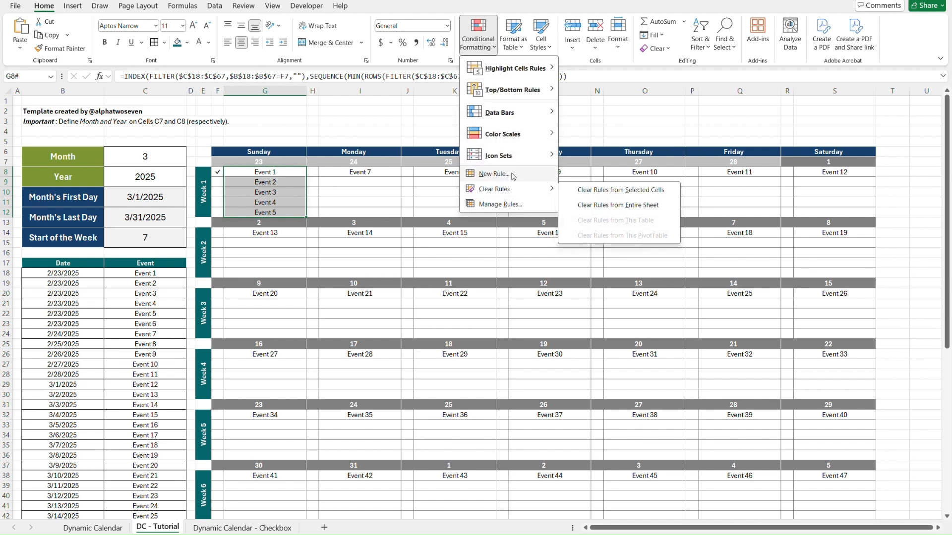
pyautogui.click(501, 174)
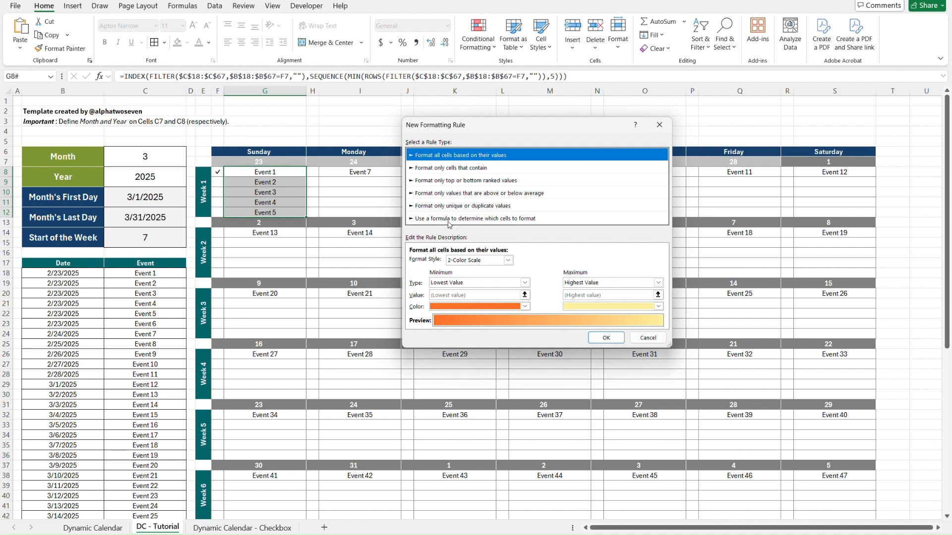
pyautogui.click(448, 222)
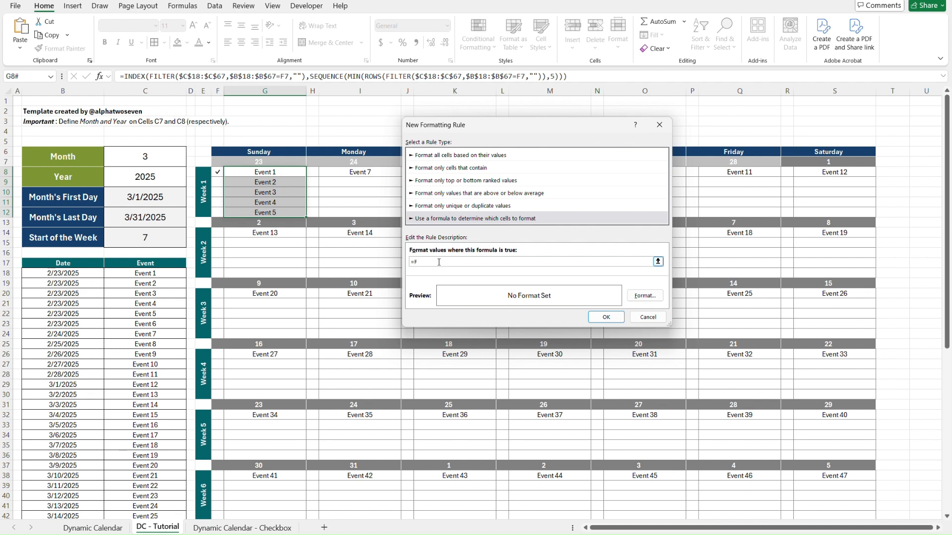
pyautogui.write('F8="✓')
pyautogui.write('✓')
# Give the new rule strikethrough font formatting and apply it to the Week 1 Sunday events.
pyautogui.click(644, 296)
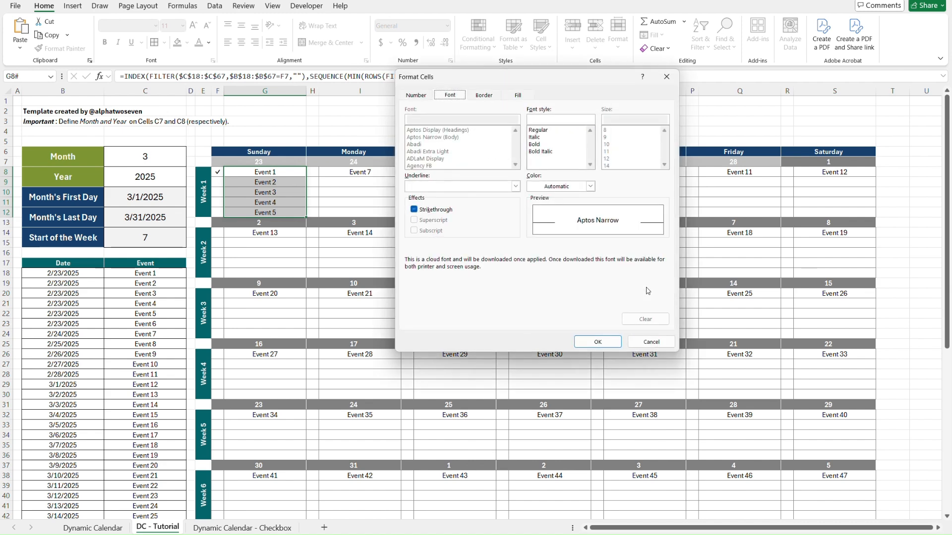
pyautogui.click(414, 211)
pyautogui.click(600, 343)
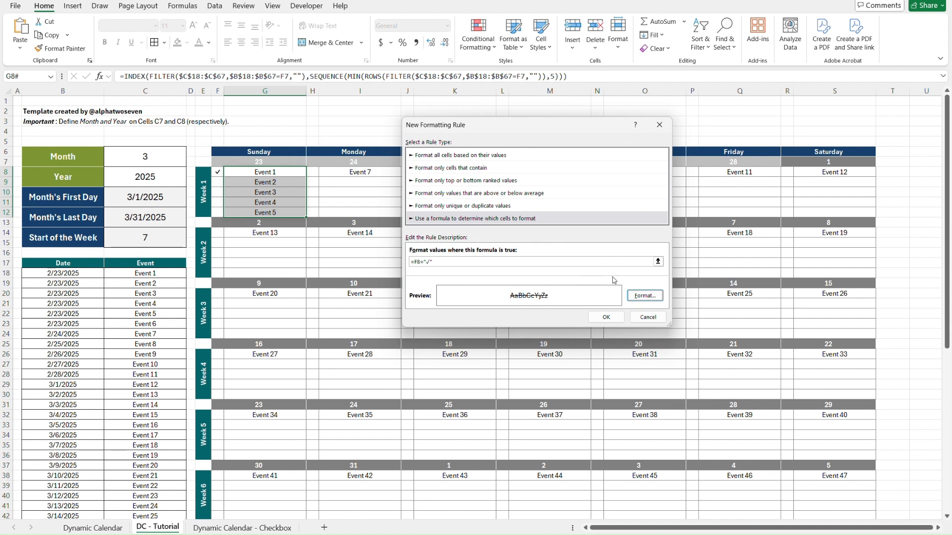
pyautogui.click(617, 319)
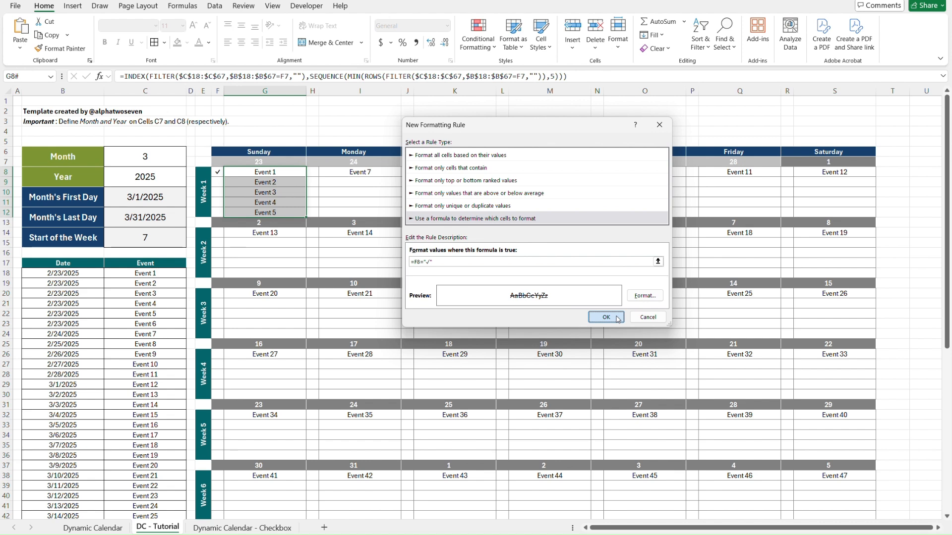
# Try out the check mark choices beside the Week 1 Sunday events to test the strikethrough rule.
pyautogui.click(348, 192)
pyautogui.click(221, 190)
pyautogui.click(228, 192)
pyautogui.click(218, 201)
pyautogui.click(343, 192)
pyautogui.press('Left')
pyautogui.press('Left')
pyautogui.press('Left')
pyautogui.press('Down')
pyautogui.hotkey('alt', 'Down')
pyautogui.press('Down')
pyautogui.press('Down')
pyautogui.press('Return')
# Clear the test marks beside the Week 1 Sunday events in column F.
pyautogui.press('Right')
pyautogui.press('Right')
pyautogui.press('Left')
pyautogui.press('Left')
pyautogui.hotkey('shift', 'Up')
pyautogui.hotkey('shift', 'Up')
pyautogui.hotkey('shift', 'Up')
pyautogui.press('Delete')
pyautogui.press('Right')
pyautogui.press('Up')
pyautogui.press('Up')
pyautogui.press('Up')
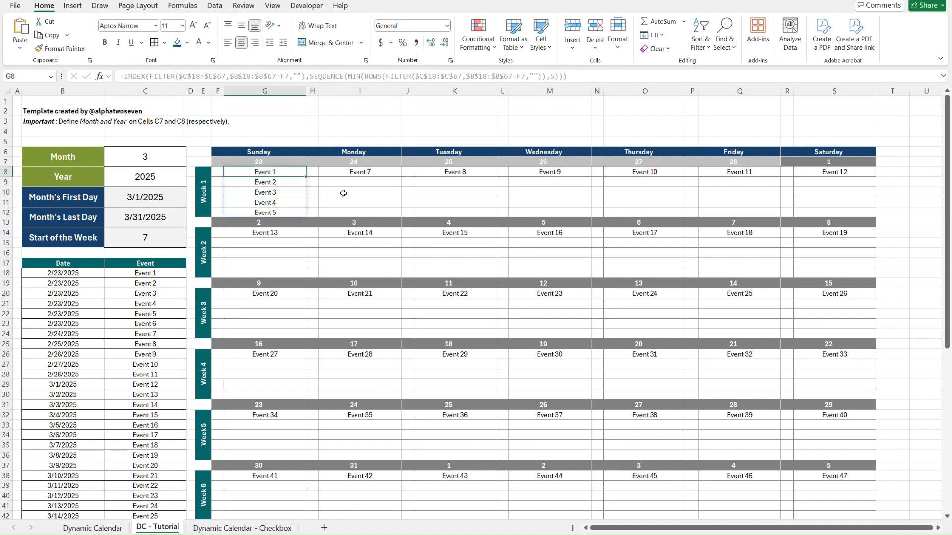
# Choose the check mark for Event 1 in cell F8 from its validation options.
pyautogui.press('Left')
pyautogui.hotkey('alt', 'Down')
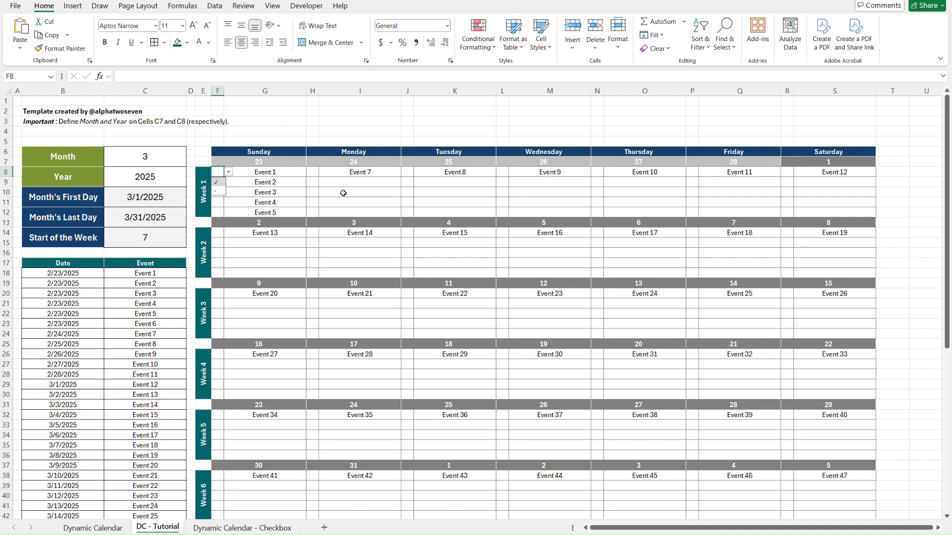
pyautogui.press('Down')
pyautogui.press('Return')
# Copy the Sunday block F8:G12 and paste it onto the Monday, Tuesday and Wednesday blocks of Week 1.
pyautogui.hotkey('shift', 'Down')
pyautogui.hotkey('shift', 'Down')
pyautogui.hotkey('shift', 'Down')
pyautogui.hotkey('shift', 'Down')
pyautogui.hotkey('shift', 'Right')
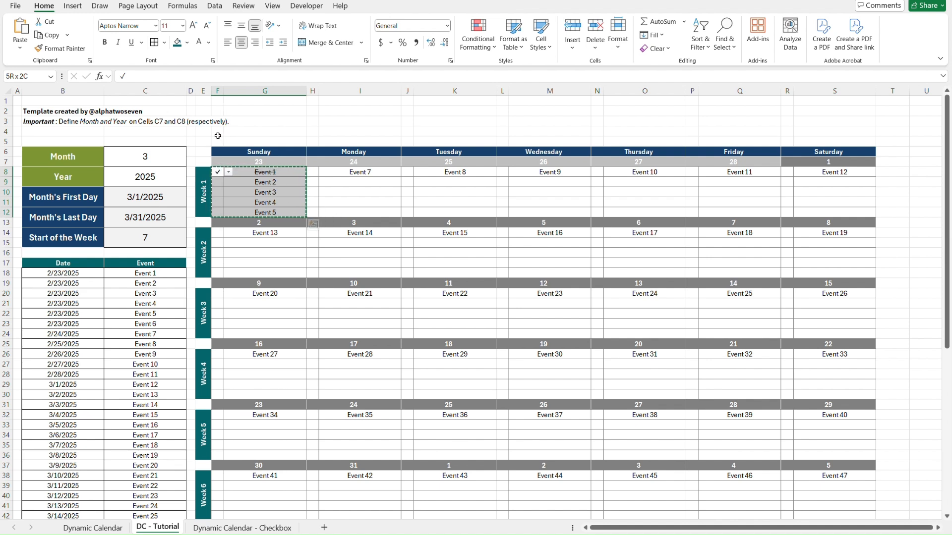
pyautogui.press('Right')
pyautogui.press('Right')
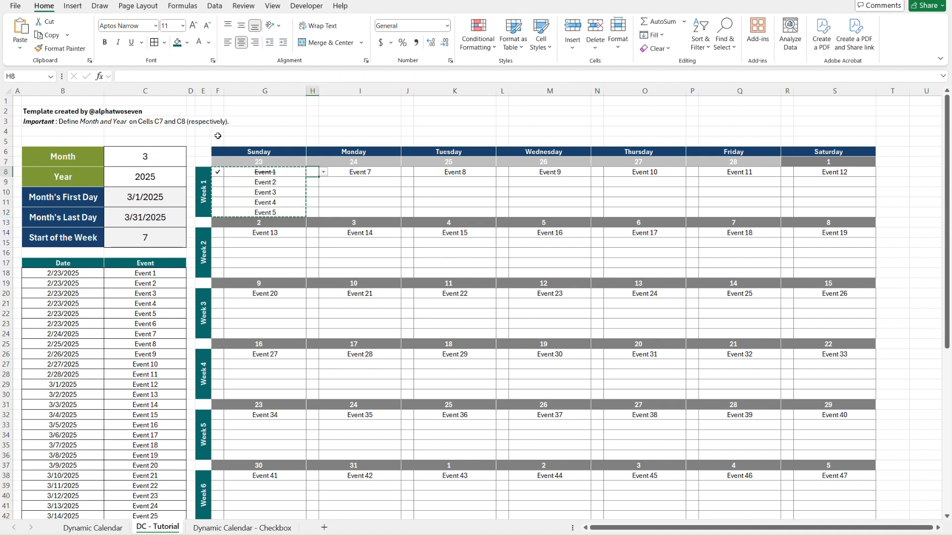
pyautogui.hotkey('ctrl', 'v')
pyautogui.press('Right')
pyautogui.press('Right')
pyautogui.hotkey('ctrl', 'v')
pyautogui.press('Right')
pyautogui.press('Right')
pyautogui.hotkey('ctrl', 'v')
pyautogui.press('Right')
pyautogui.press('Right')
pyautogui.write('v')
pyautogui.hotkey('ctrl', 'Return')
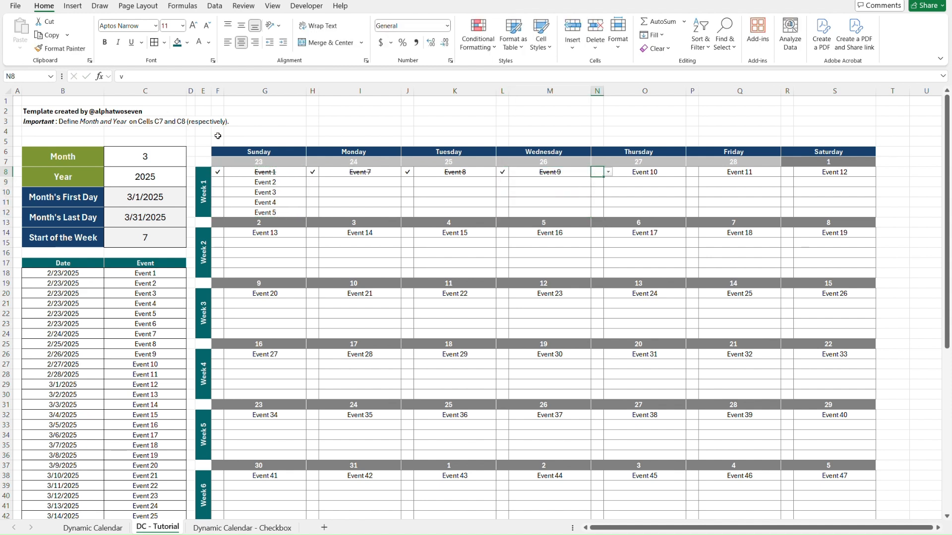
# Copy the Week 1 Sunday block F8:G12 and paste it across the Monday to Saturday blocks, H8:S12.
pyautogui.press('Left')
pyautogui.press('Left')
pyautogui.press('Left')
pyautogui.press('Left')
pyautogui.press('Left')
pyautogui.press('Left')
pyautogui.press('Left')
pyautogui.press('Left')
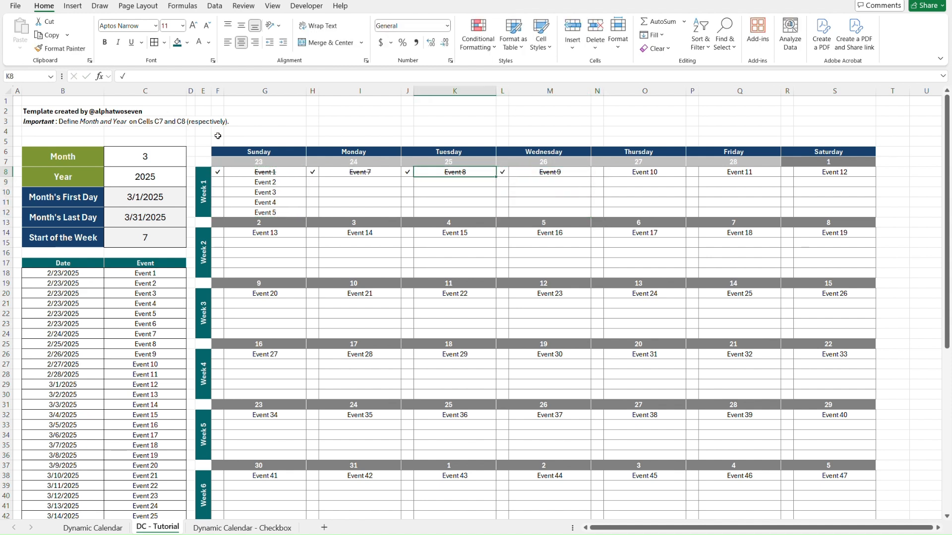
pyautogui.hotkey('shift', 'Right')
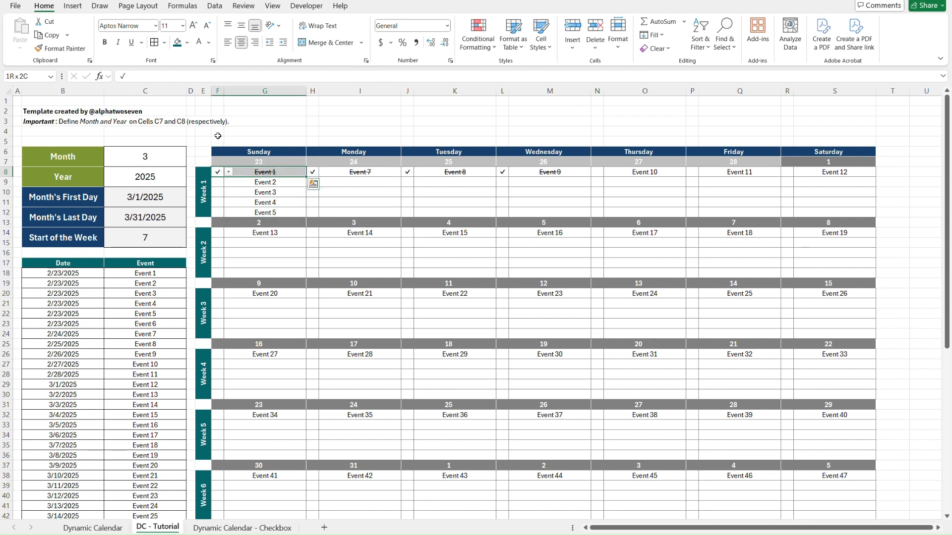
pyautogui.hotkey('shift', 'Down')
pyautogui.hotkey('shift', 'Down')
pyautogui.hotkey('shift', 'Down')
pyautogui.hotkey('shift', 'Down')
pyautogui.hotkey('ctrl', 'c')
pyautogui.press('Right')
pyautogui.press('Right')
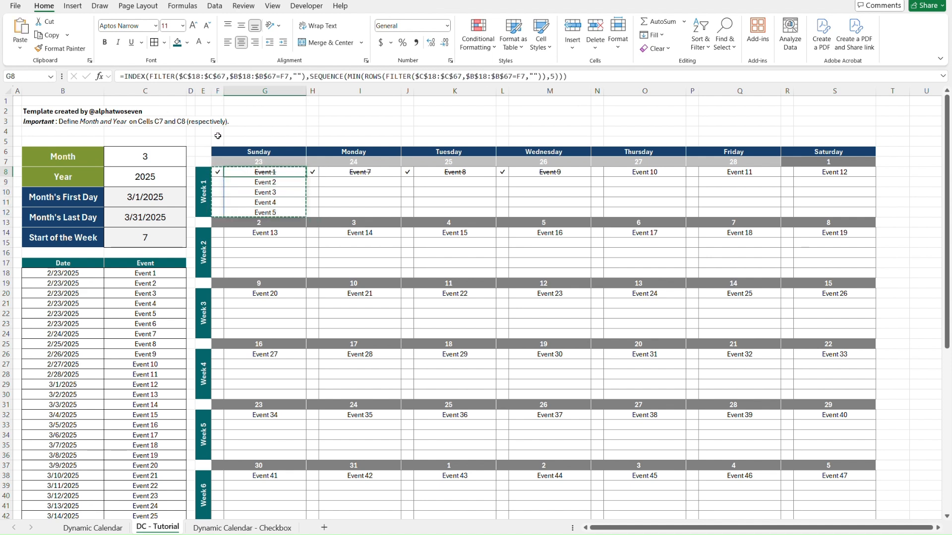
pyautogui.hotkey('shift', 'Right')
pyautogui.hotkey('shift', 'Right')
pyautogui.hotkey('shift', 'Right')
pyautogui.hotkey('shift', 'Right')
pyautogui.hotkey('shift', 'Right')
pyautogui.hotkey('shift', 'Right')
pyautogui.hotkey('shift', 'Right')
pyautogui.hotkey('shift', 'Right')
pyautogui.hotkey('shift', 'Right')
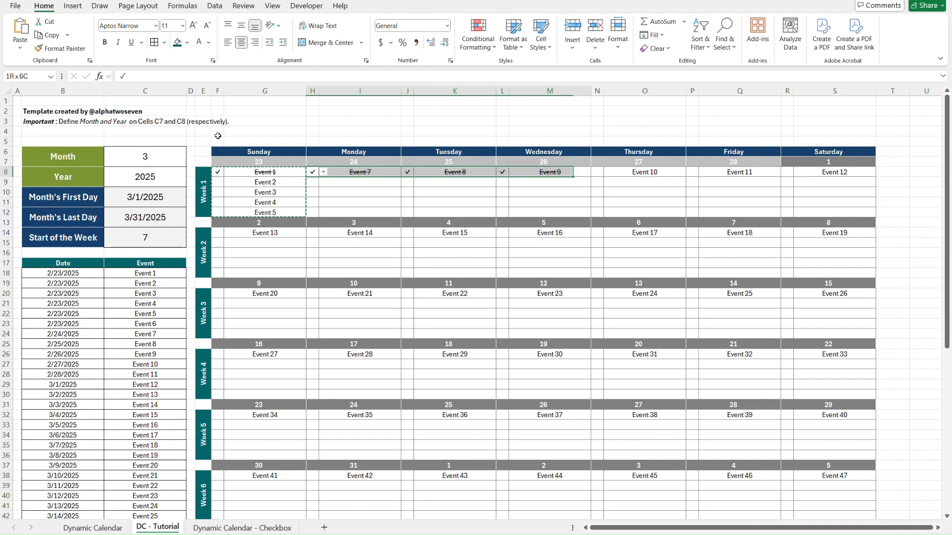
pyautogui.hotkey('shift', 'Right')
pyautogui.hotkey('shift', 'Right')
pyautogui.hotkey('shift', 'Down')
pyautogui.hotkey('shift', 'Down')
pyautogui.hotkey('shift', 'Down')
pyautogui.hotkey('shift', 'Down')
pyautogui.hotkey('ctrl', 'v')
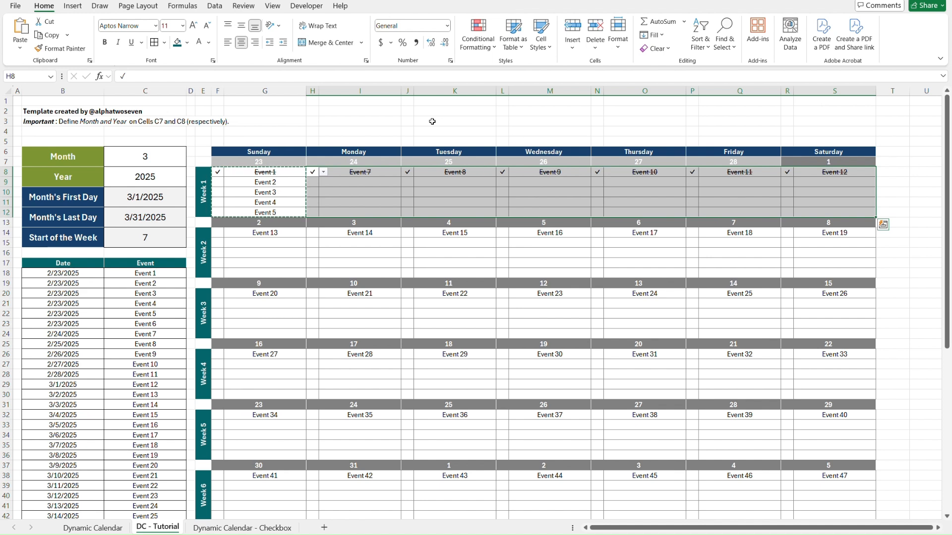
pyautogui.click(426, 122)
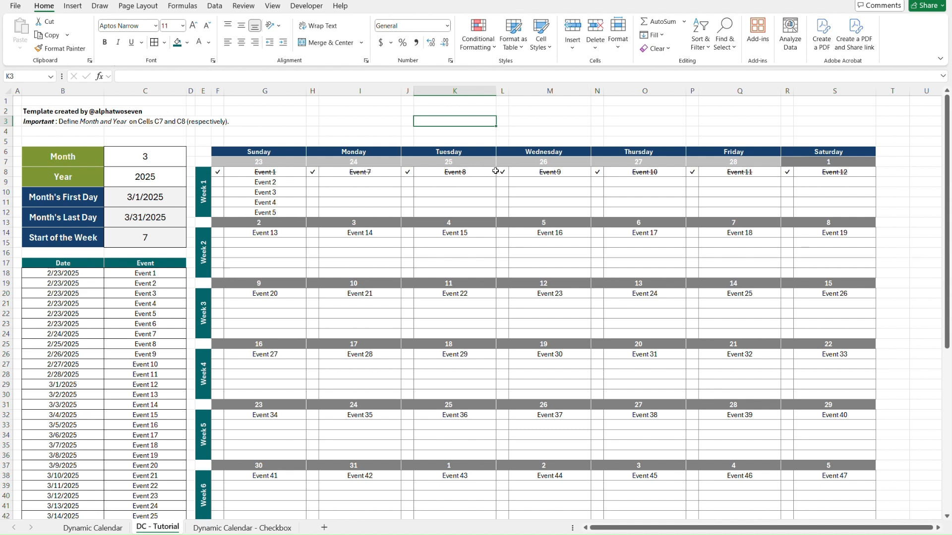
# Clear the Week 1 check marks for Monday through Saturday in R8, P8, N8, L8, J8 and H8.
pyautogui.click(786, 175)
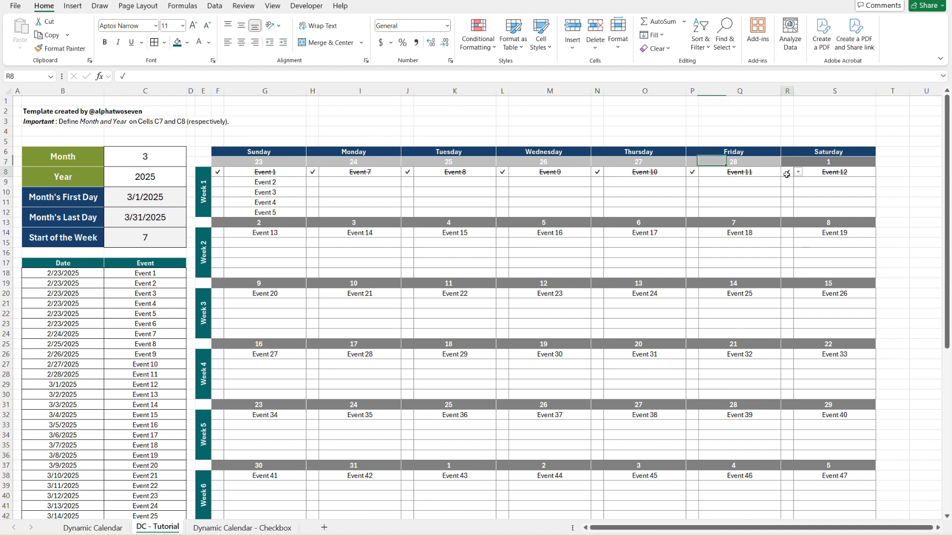
pyautogui.click(787, 175)
pyautogui.press('Left')
pyautogui.press('Left')
pyautogui.press('Delete')
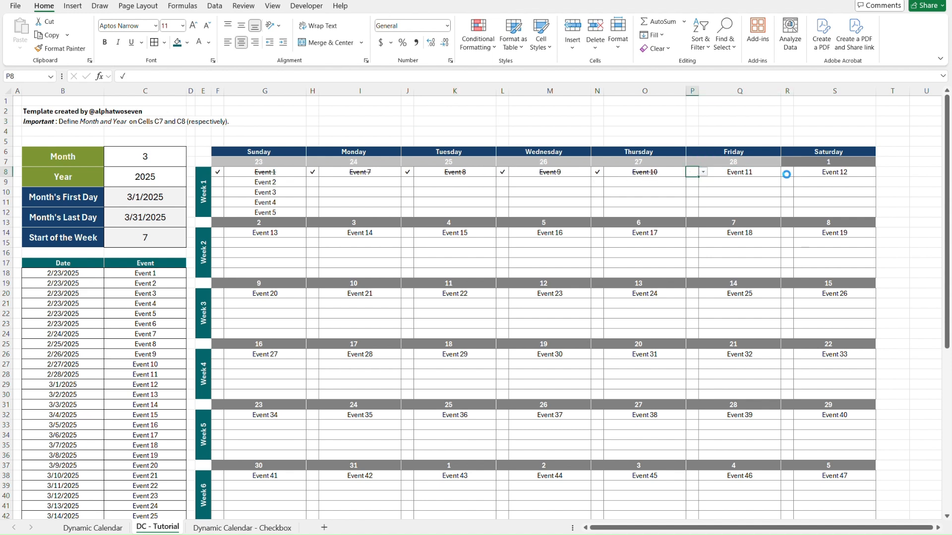
pyautogui.press('Left')
pyautogui.press('Left')
pyautogui.press('Delete')
pyautogui.press('Left')
pyautogui.press('Left')
pyautogui.press('Delete')
pyautogui.press('Left')
pyautogui.press('Left')
pyautogui.press('Delete')
pyautogui.press('Left')
pyautogui.press('Left')
pyautogui.press('Delete')
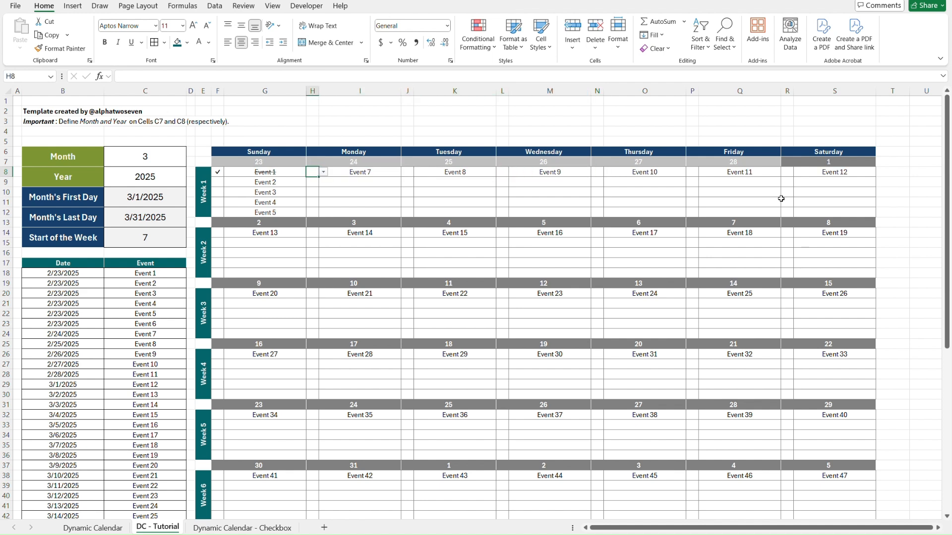
pyautogui.click(822, 195)
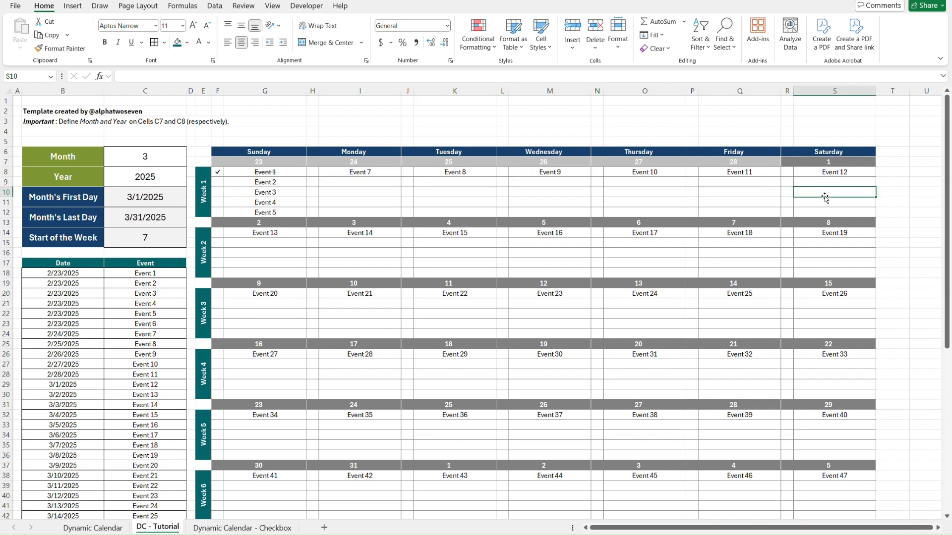
pyautogui.click(843, 211)
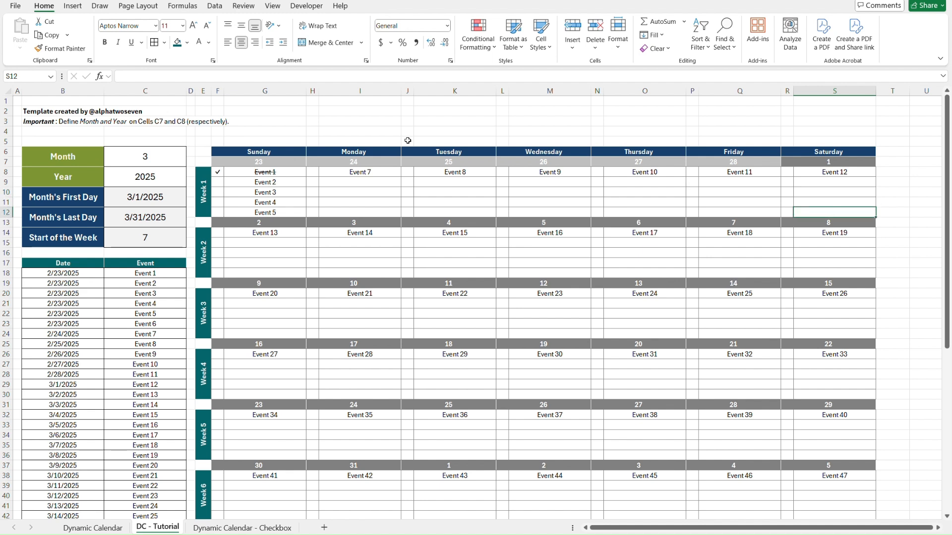
pyautogui.keyDown('shift'); pyautogui.click(217, 160); pyautogui.keyUp('shift')
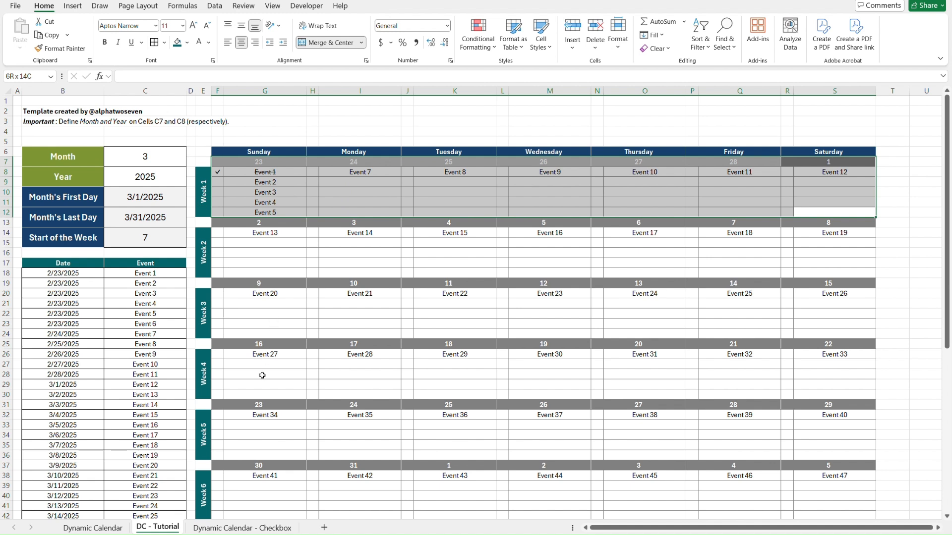
pyautogui.click(274, 130)
# Examine which Week 1 ranges each strikethrough conditional formatting rule applies to, listing the rules for this worksheet.
pyautogui.click(478, 39)
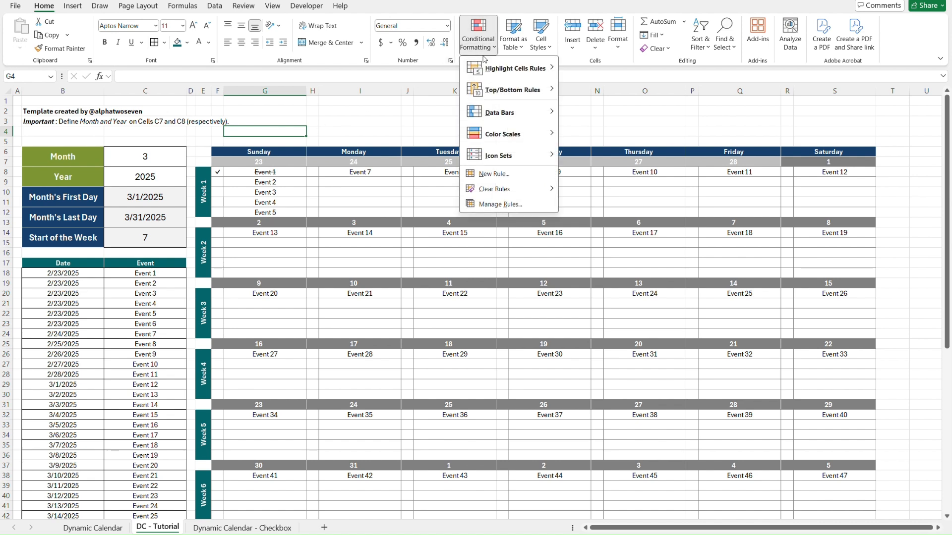
pyautogui.click(510, 204)
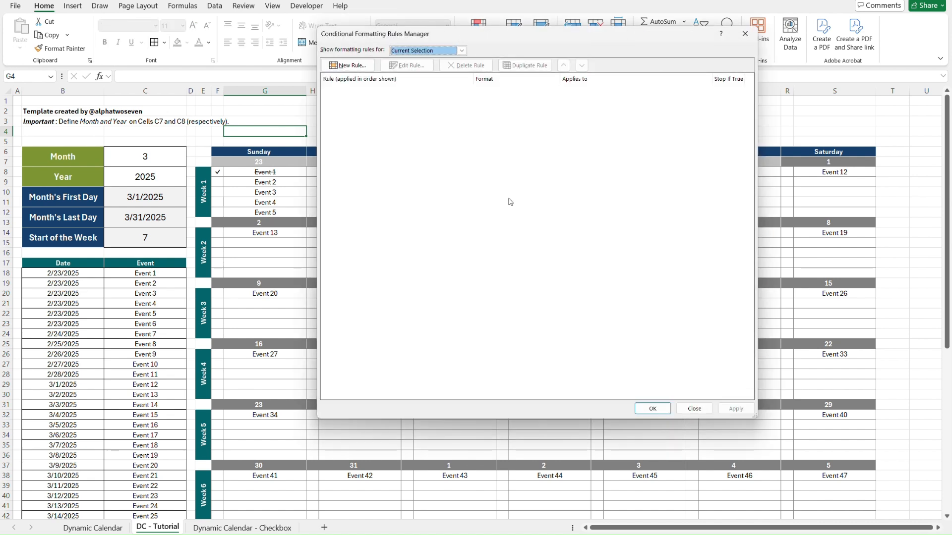
pyautogui.click(461, 51)
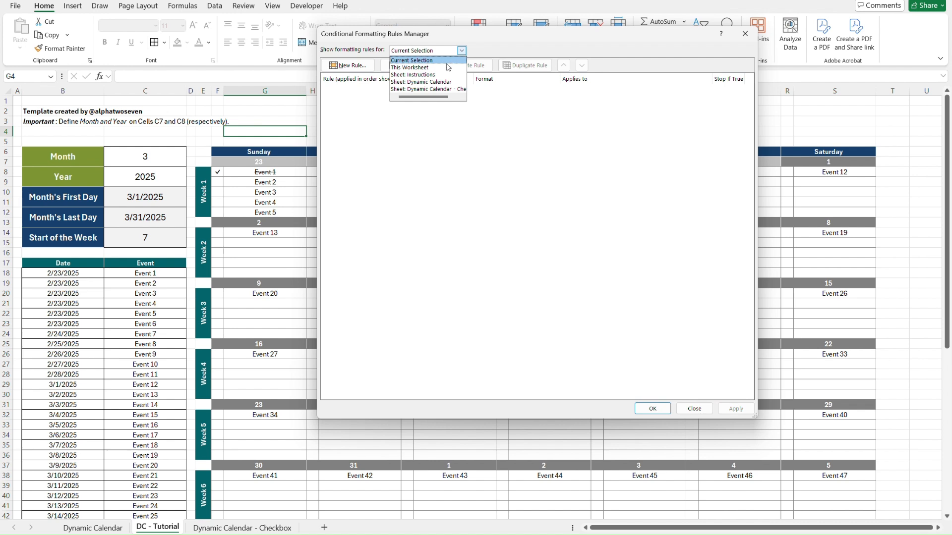
pyautogui.click(429, 67)
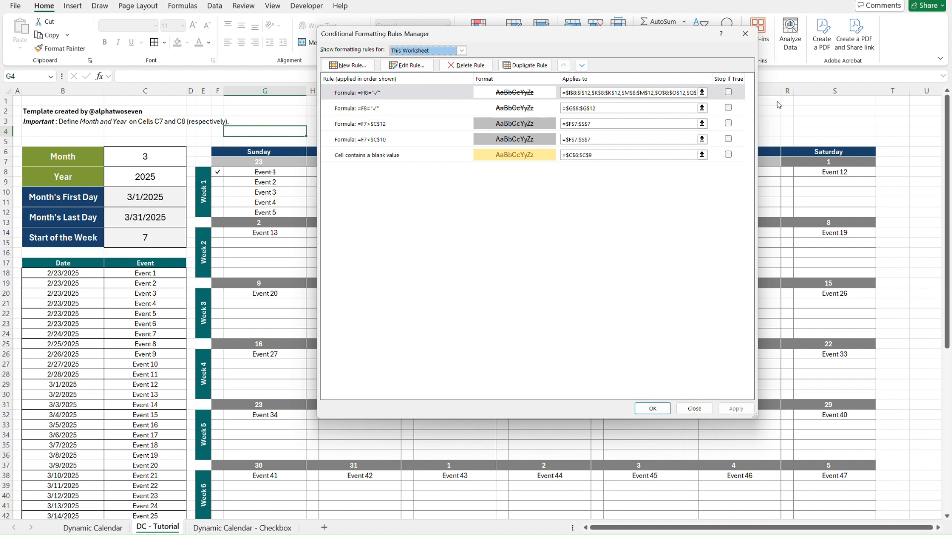
pyautogui.moveTo(764, 105); pyautogui.dragTo(902, 105)
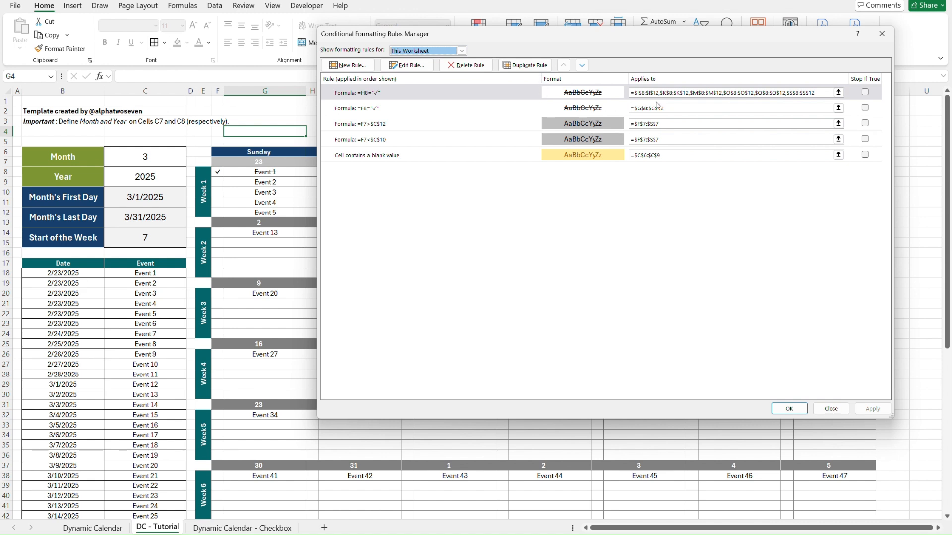
pyautogui.click(658, 107)
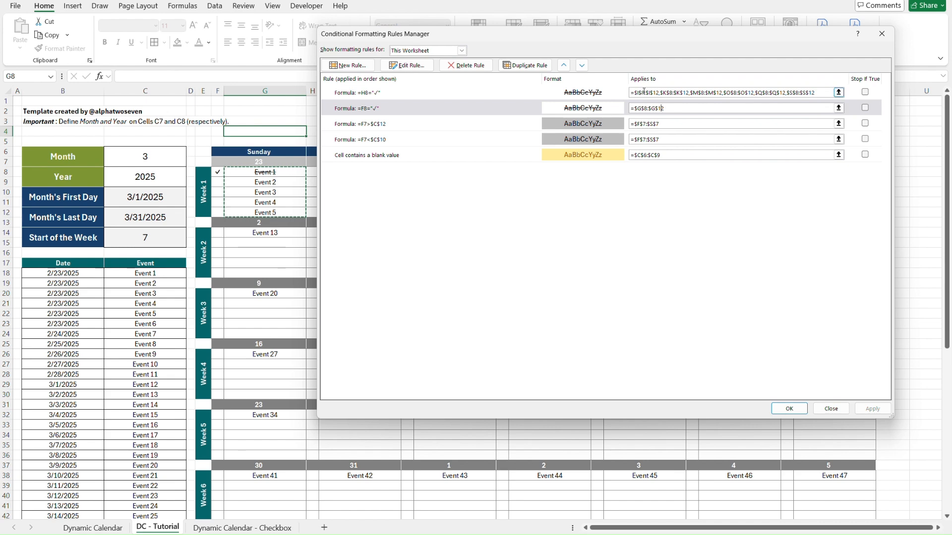
pyautogui.click(644, 92)
pyautogui.moveTo(643, 41); pyautogui.dragTo(514, 260)
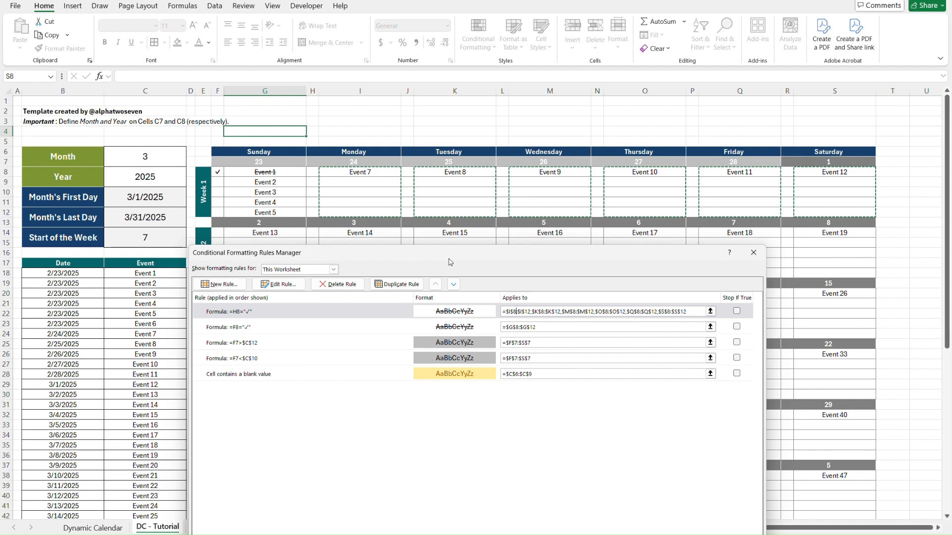
pyautogui.moveTo(450, 262); pyautogui.dragTo(615, 125)
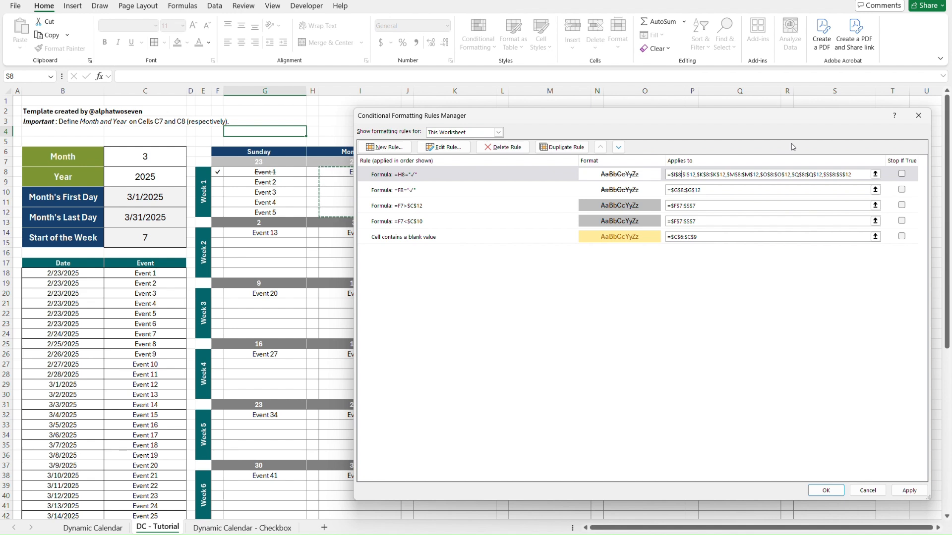
pyautogui.click(829, 486)
# Copy the formatting of the Week 1 block F7:S12 onto the Week 2 to Week 6 blocks, F13:S42, with Format Painter.
pyautogui.click(825, 213)
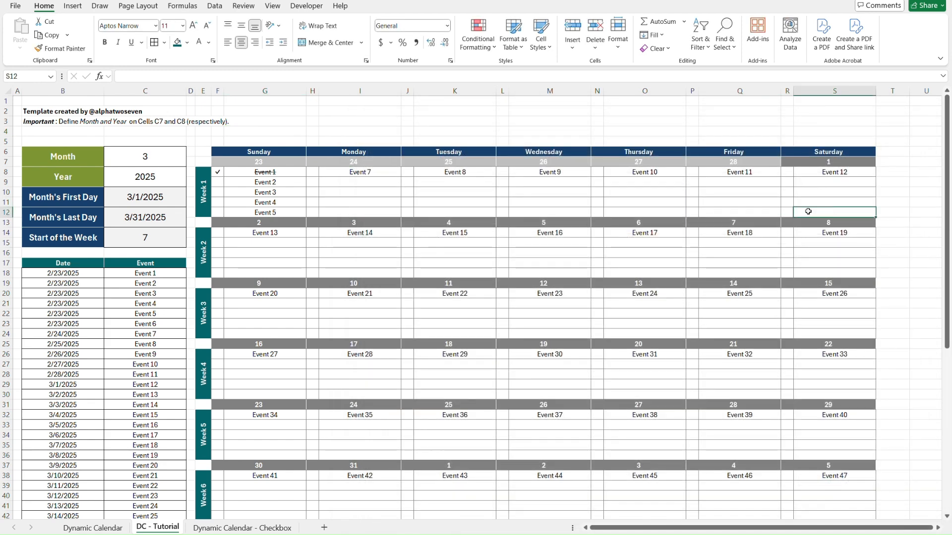
pyautogui.keyDown('shift'); pyautogui.click(216, 163); pyautogui.keyUp('shift')
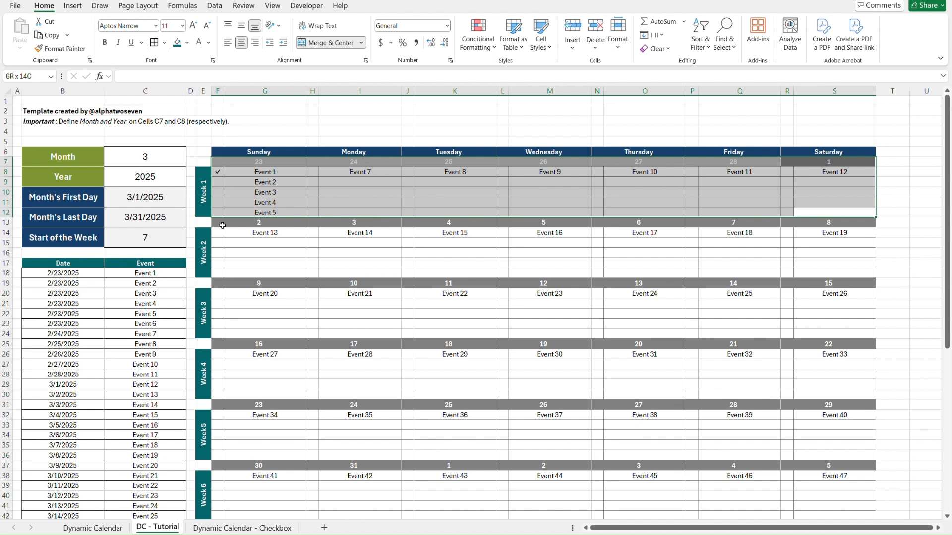
pyautogui.hotkey('alt', 'h')
pyautogui.press('f')
pyautogui.press('p')
pyautogui.moveTo(222, 227)
pyautogui.mouseDown()
pyautogui.moveTo(850, 269)
pyautogui.moveTo(870, 528)
pyautogui.moveTo(865, 495)
pyautogui.mouseUp()
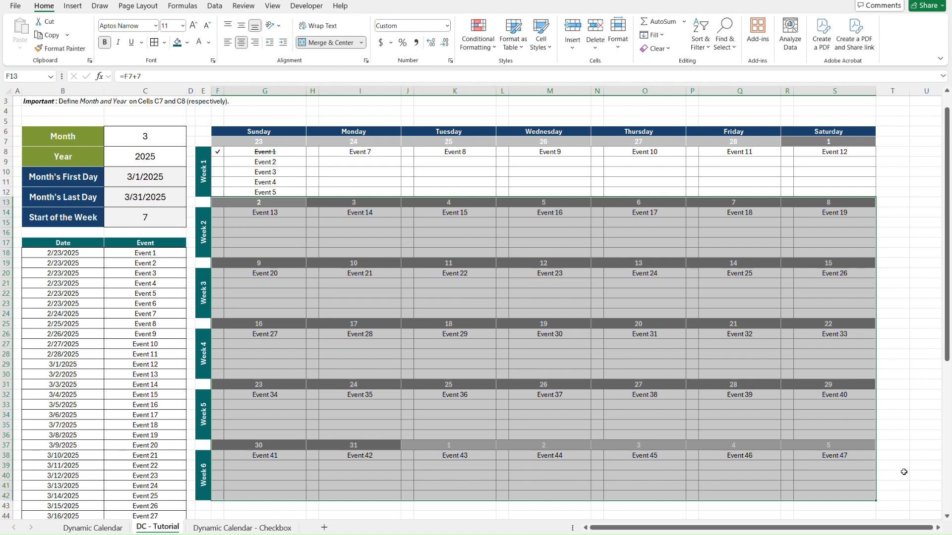
pyautogui.click(895, 467)
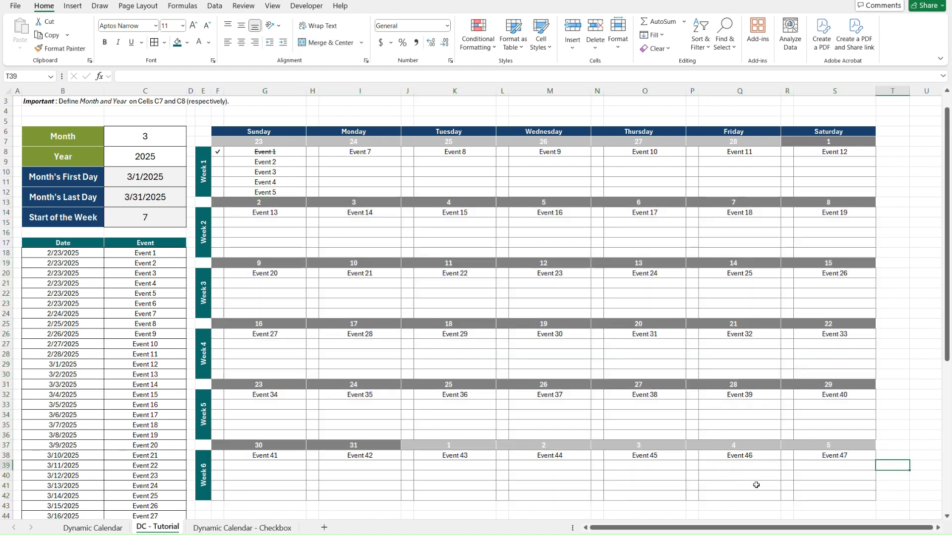
# Test the strikethrough by choosing the check mark for Event 47 in R38, and clear that check mark again.
pyautogui.click(787, 459)
pyautogui.hotkey('alt', 'Down')
pyautogui.click(787, 464)
pyautogui.click(895, 459)
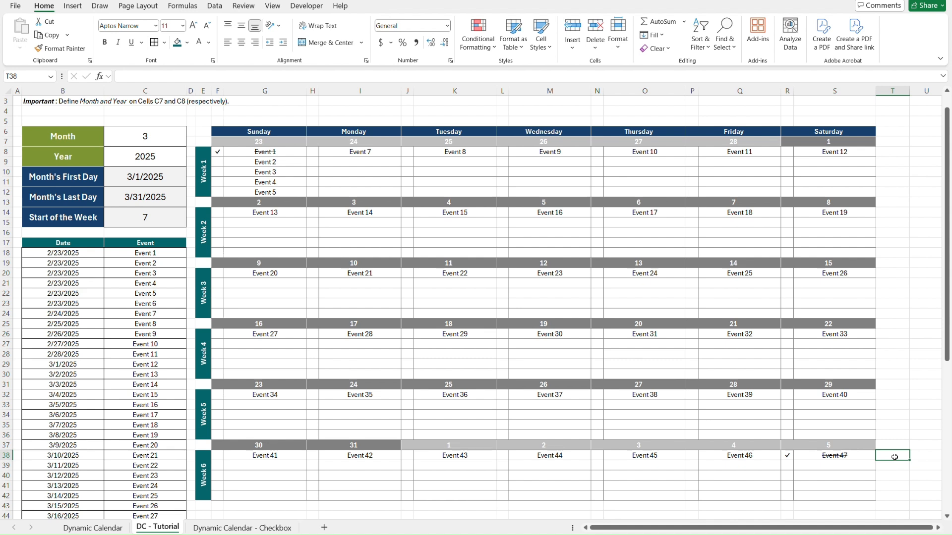
pyautogui.press('Left')
pyautogui.press('Left')
pyautogui.press('Delete')
pyautogui.click(866, 460)
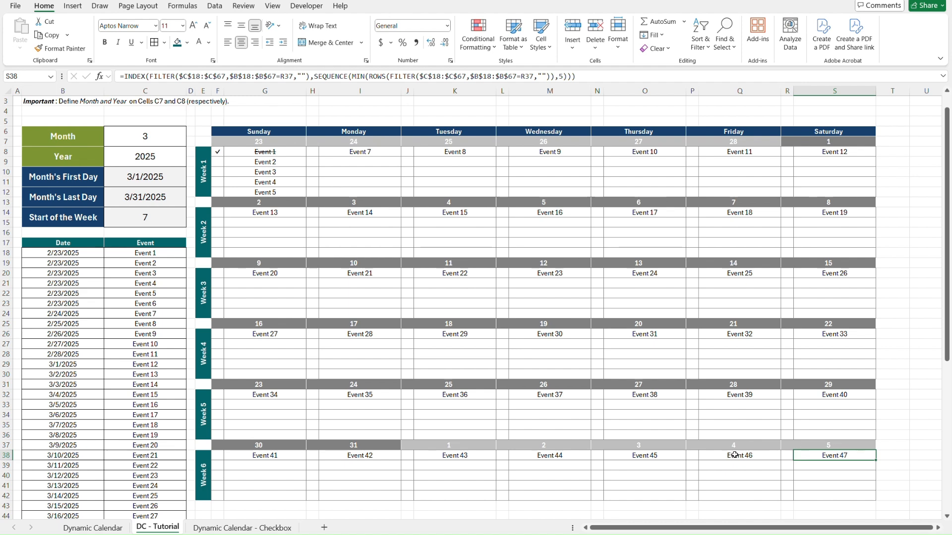
# Make the dates of Events 48 to 50 in B65:B67 repeat the date above, entering =B64 in B65 and copying it down.
pyautogui.scroll(-8, 133, 407)
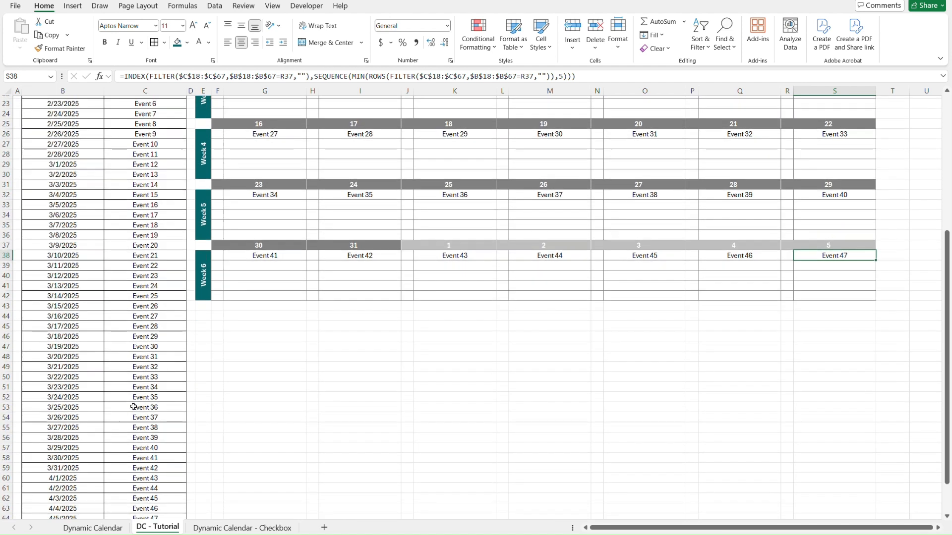
pyautogui.scroll(-2, 133, 406)
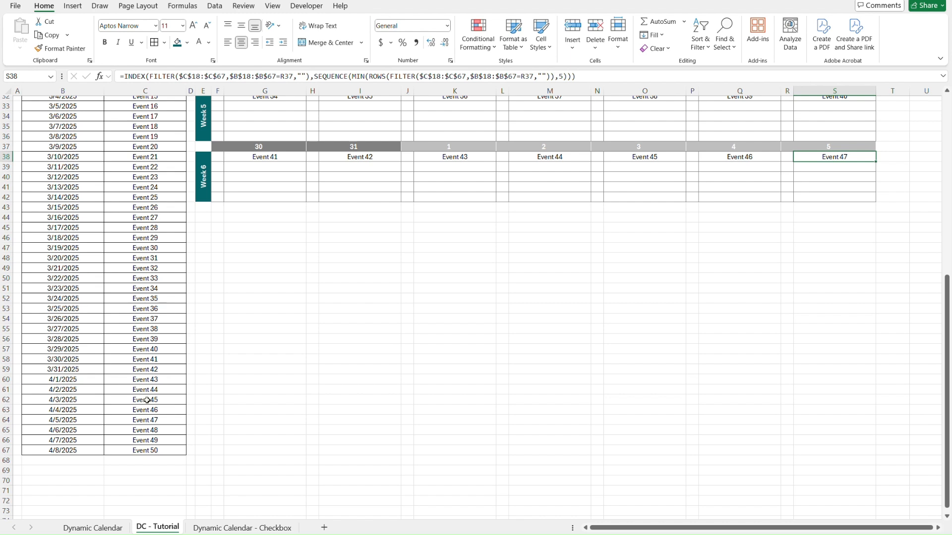
pyautogui.click(147, 428)
pyautogui.press('Left')
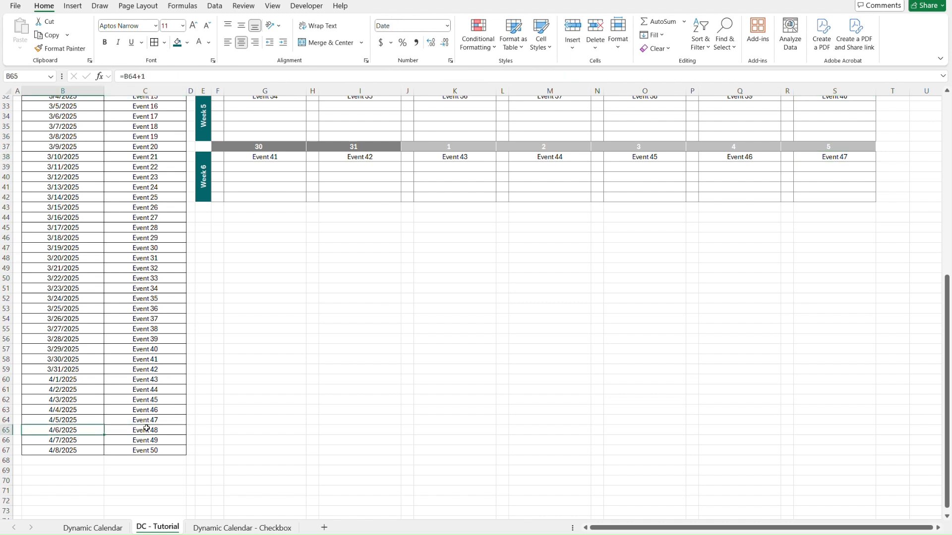
pyautogui.write('=')
pyautogui.press('Up')
pyautogui.hotkey('ctrl', 'c')
pyautogui.press('Down')
pyautogui.hotkey('ctrl', 'v')
pyautogui.hotkey('ctrl', 'v')
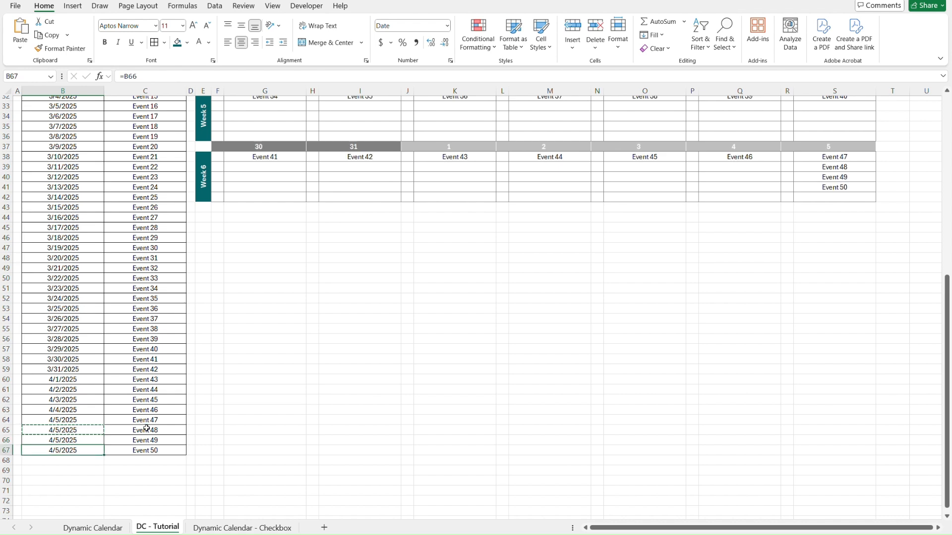
# Choose the check mark for Event 50 in cell R41.
pyautogui.click(785, 187)
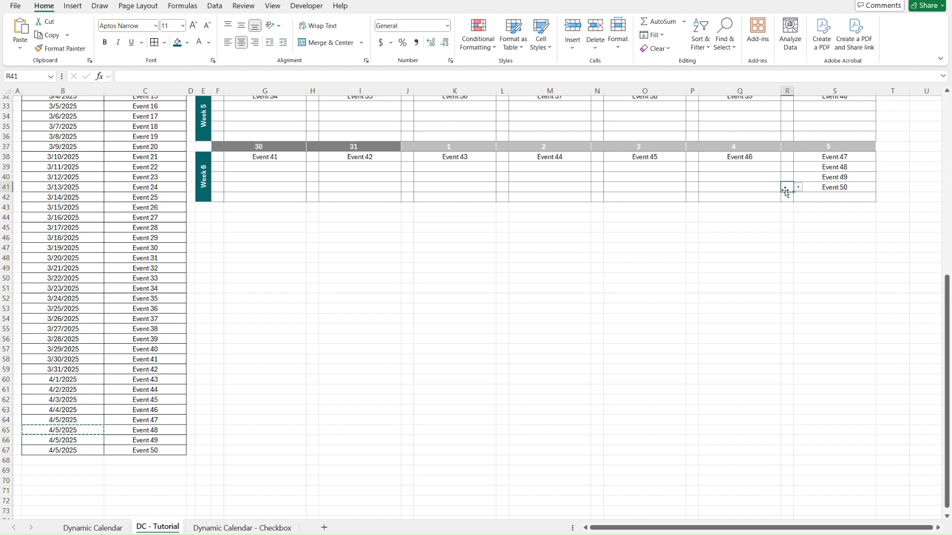
pyautogui.click(787, 196)
pyautogui.click(818, 206)
# List all conditional formatting rules of the DC - Tutorial worksheet in the Conditional Formatting Rules Manager.
pyautogui.scroll(10, 804, 256)
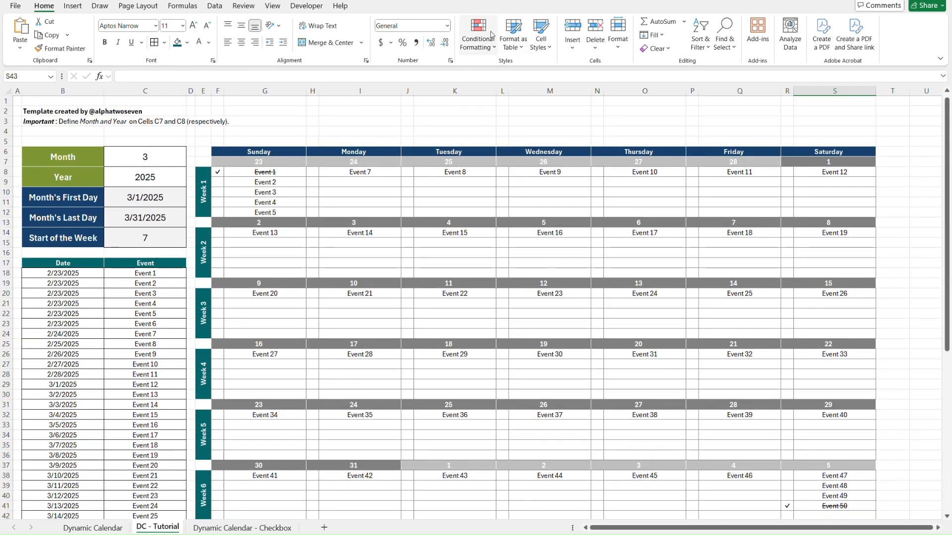
pyautogui.click(478, 42)
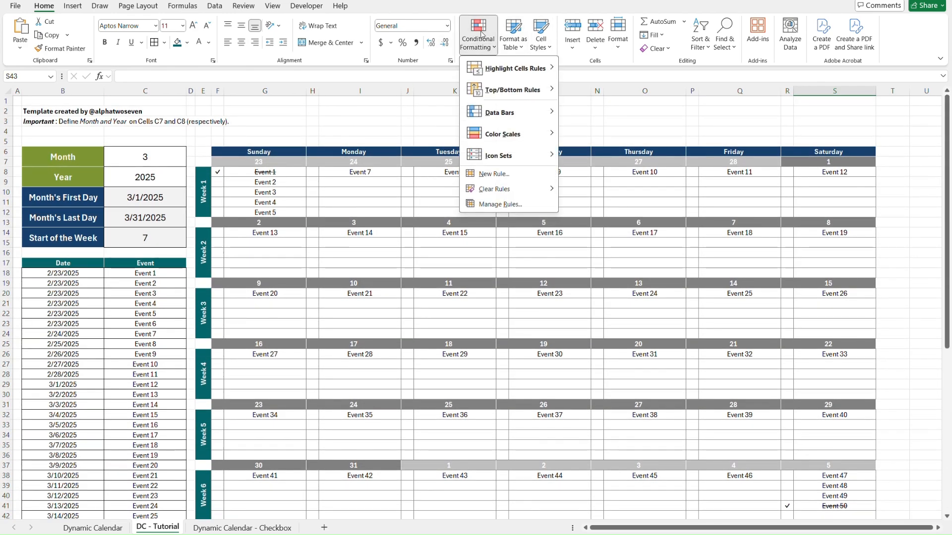
pyautogui.click(500, 204)
pyautogui.click(499, 133)
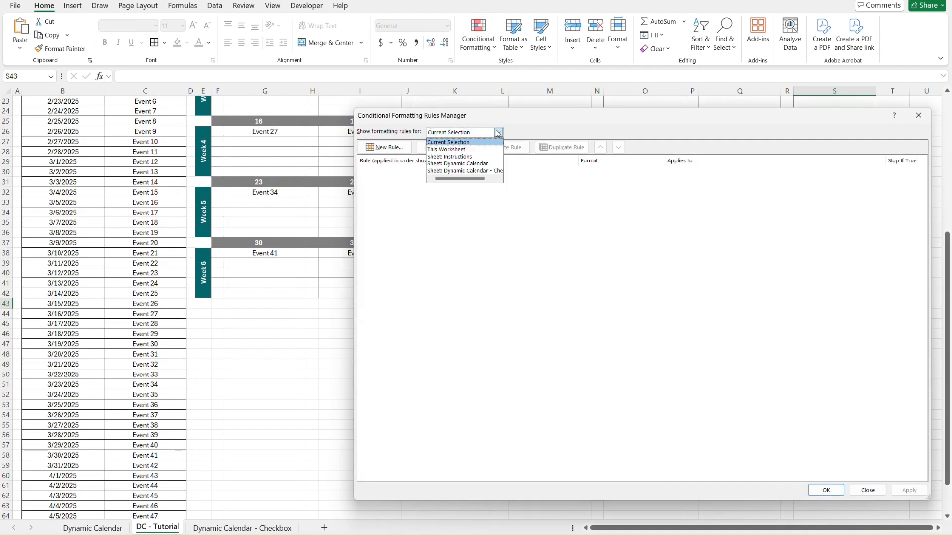
pyautogui.click(479, 150)
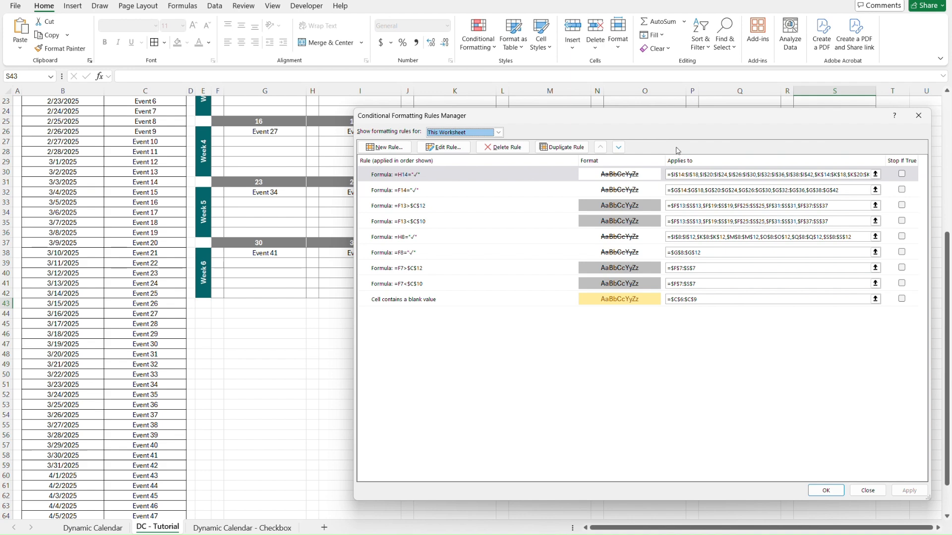
pyautogui.moveTo(682, 125); pyautogui.dragTo(463, 63)
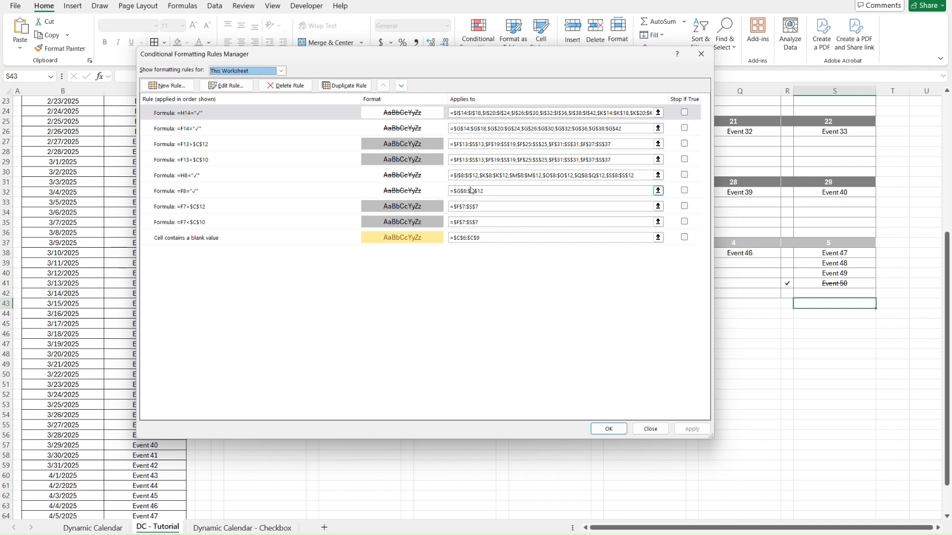
# Examine which ranges each check-mark strikethrough rule applies to, for Week 1 and for Weeks 2 to 6.
pyautogui.click(474, 173)
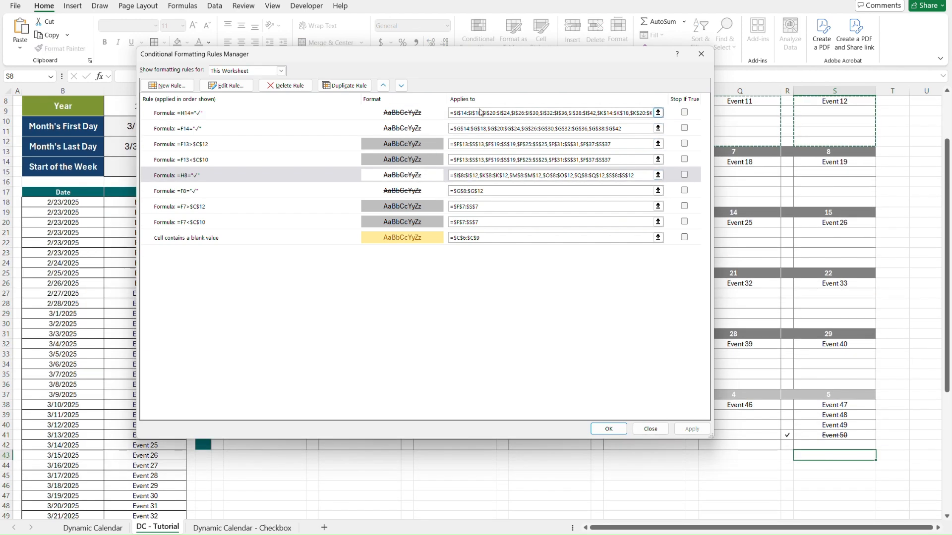
pyautogui.click(479, 113)
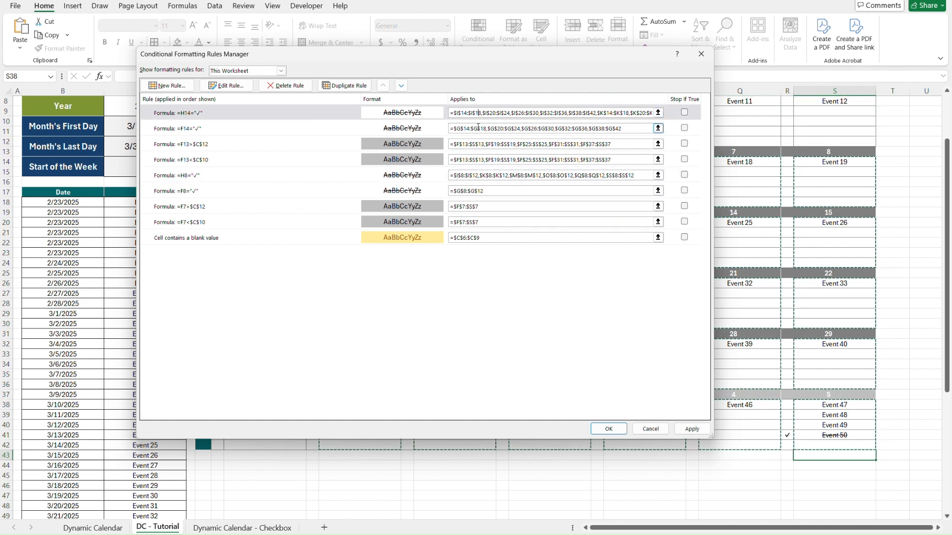
pyautogui.click(479, 128)
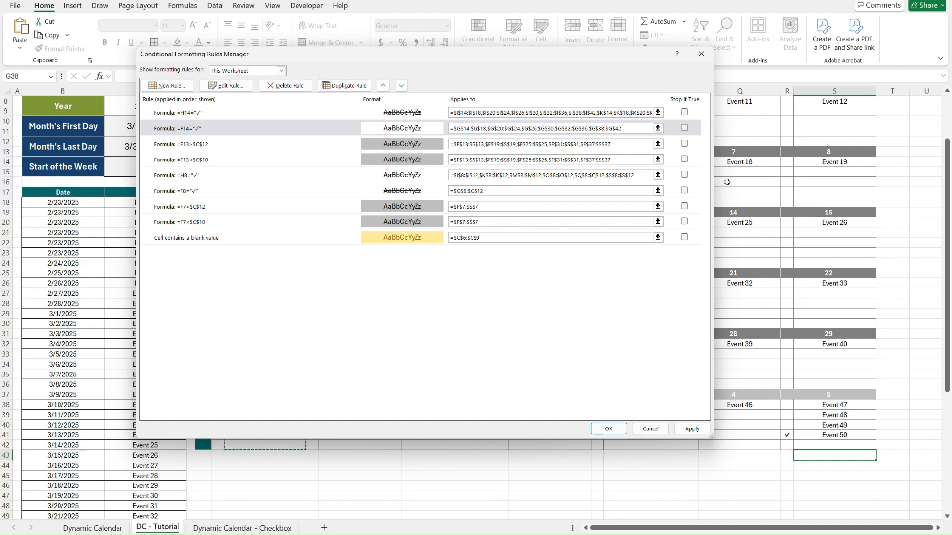
pyautogui.scroll(3, 847, 212)
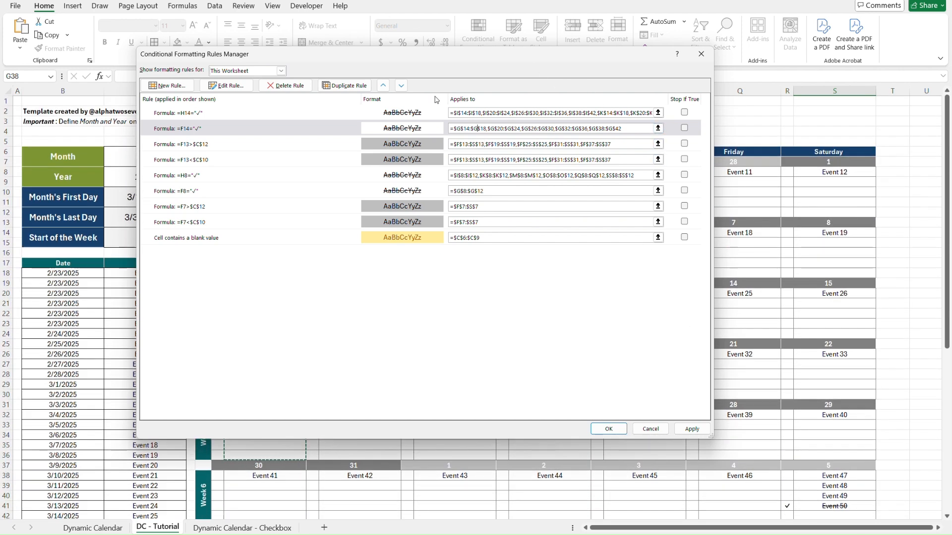
pyautogui.moveTo(372, 56); pyautogui.dragTo(583, 78)
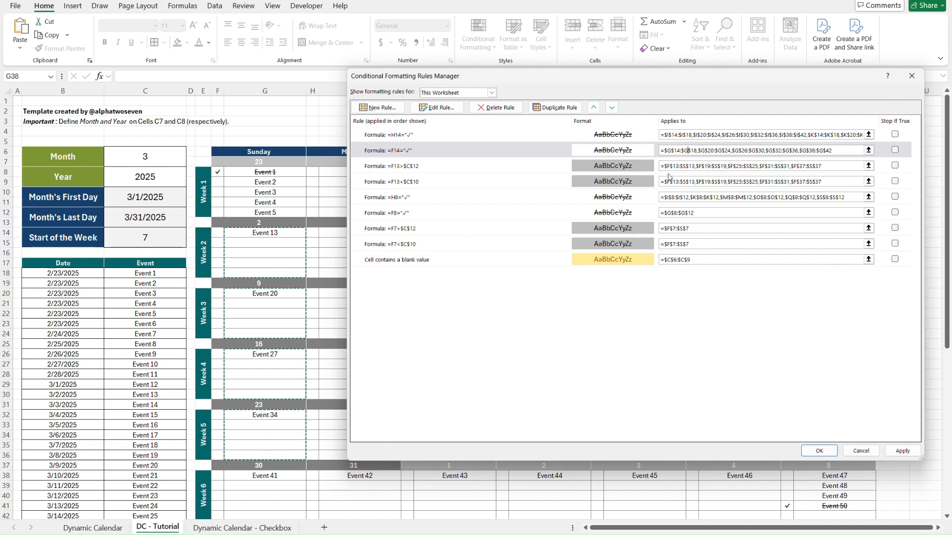
pyautogui.click(700, 136)
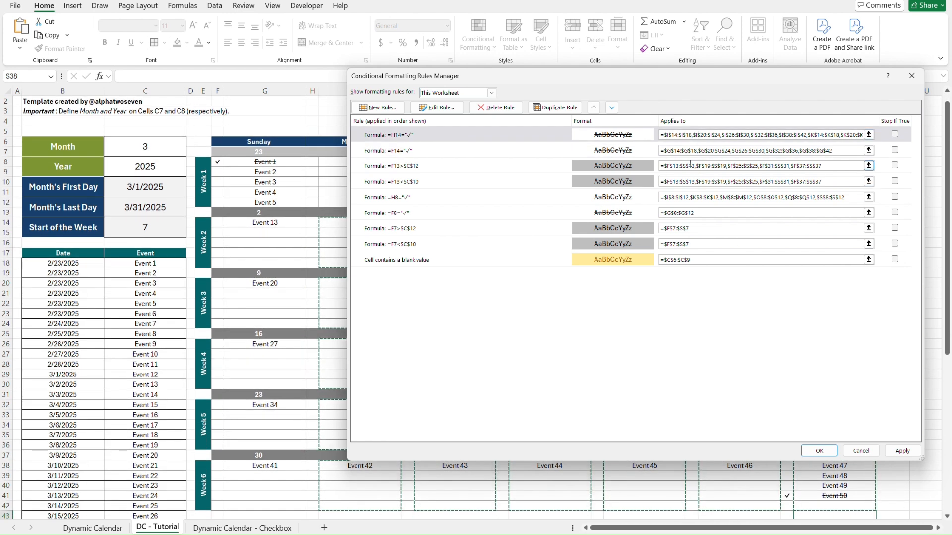
pyautogui.click(684, 151)
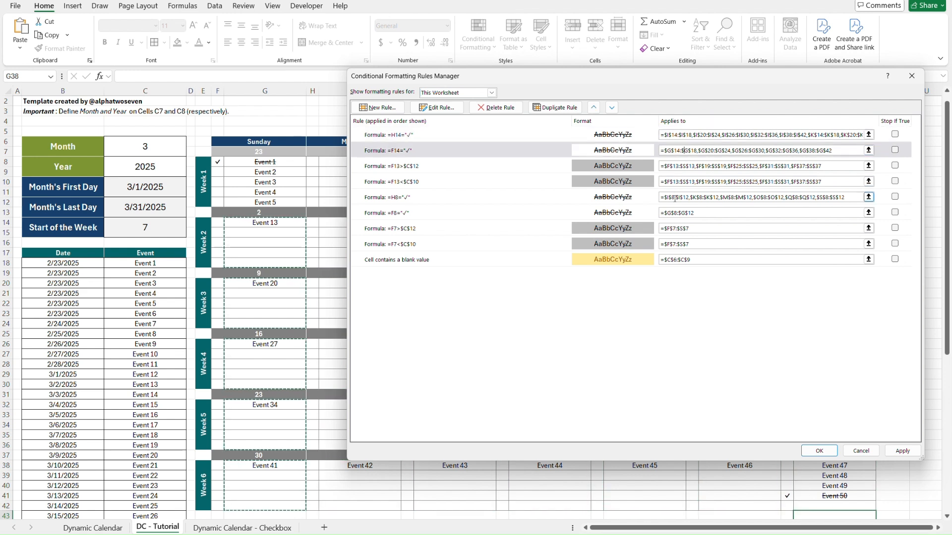
pyautogui.click(675, 198)
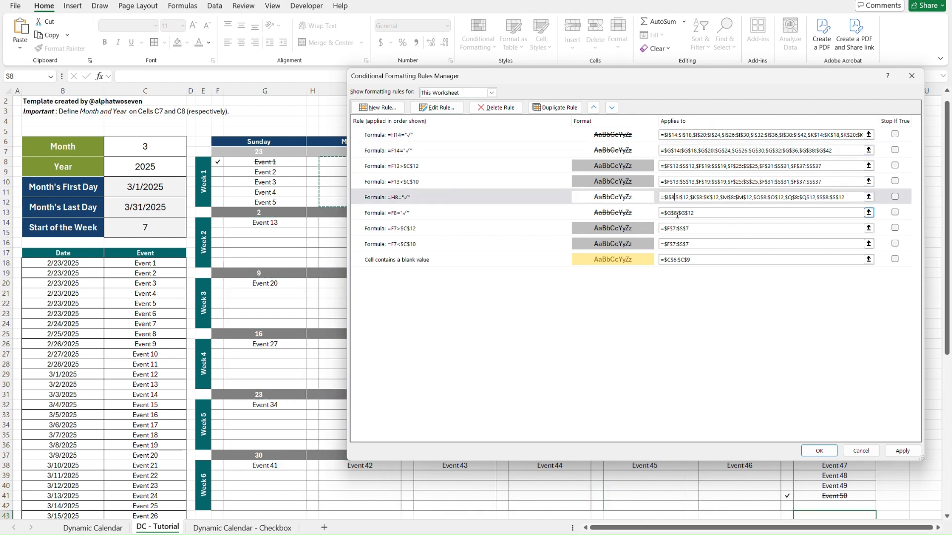
pyautogui.click(678, 214)
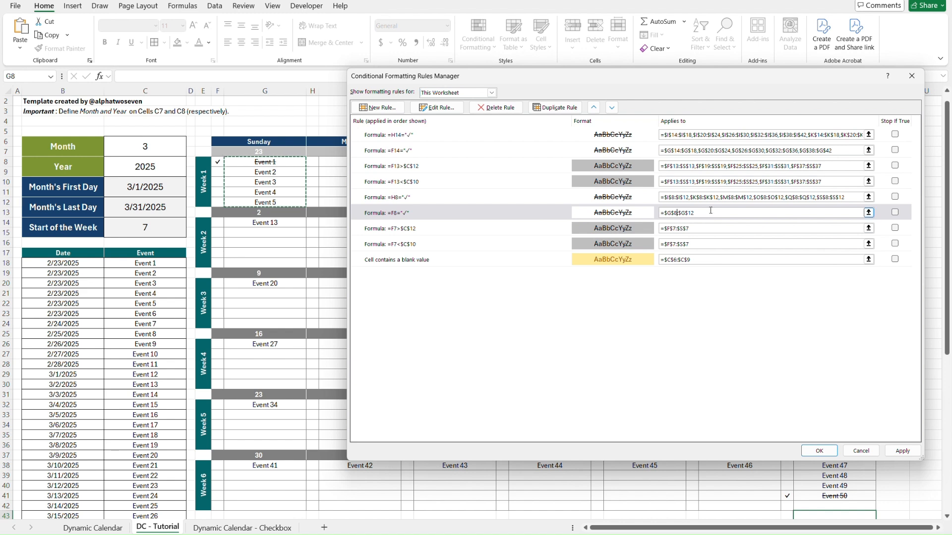
pyautogui.click(707, 196)
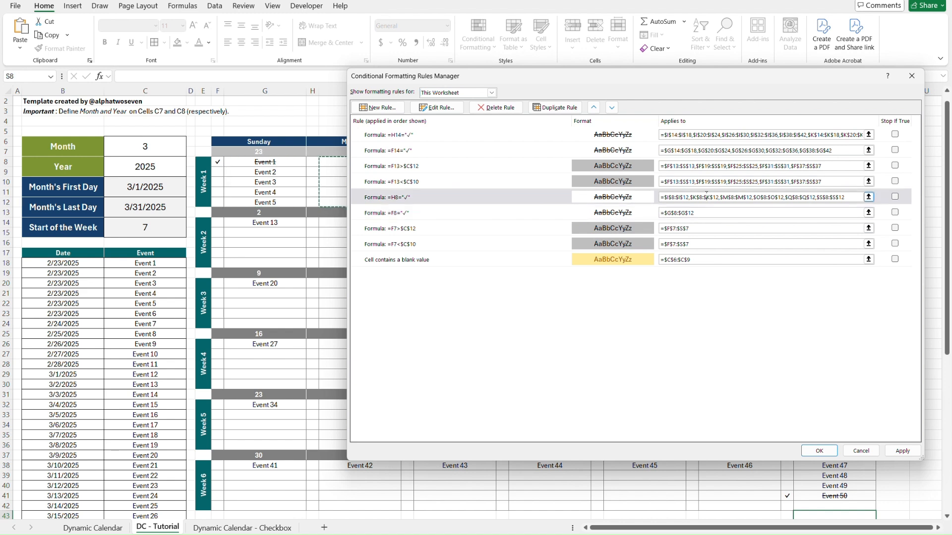
# Examine the ranges of the out-of-month greying rules and the blank-value rule, and close the Rules Manager.
pyautogui.click(683, 181)
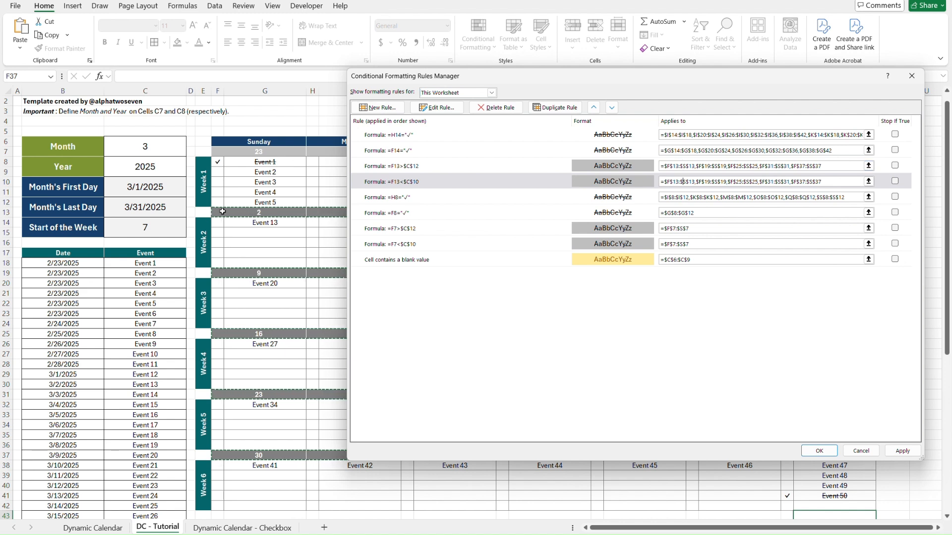
pyautogui.click(713, 166)
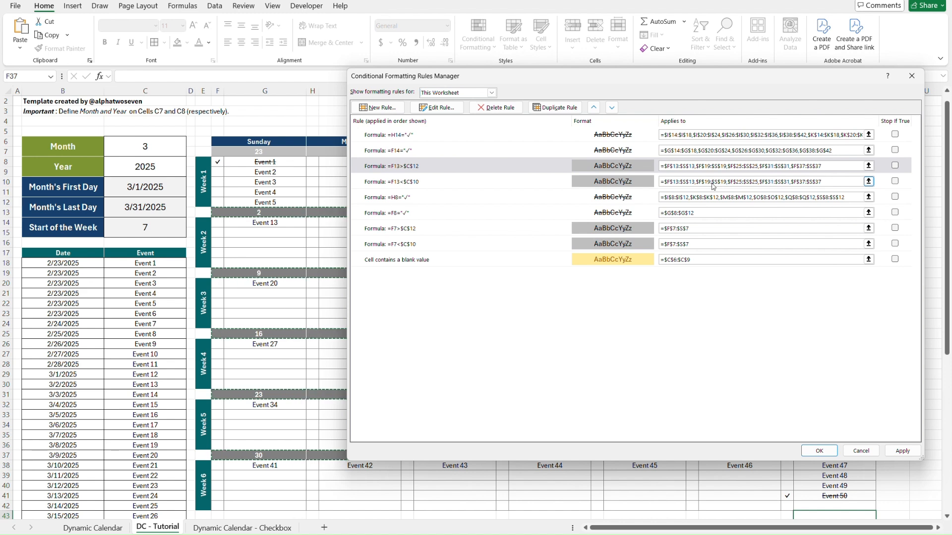
pyautogui.click(713, 182)
pyautogui.click(680, 229)
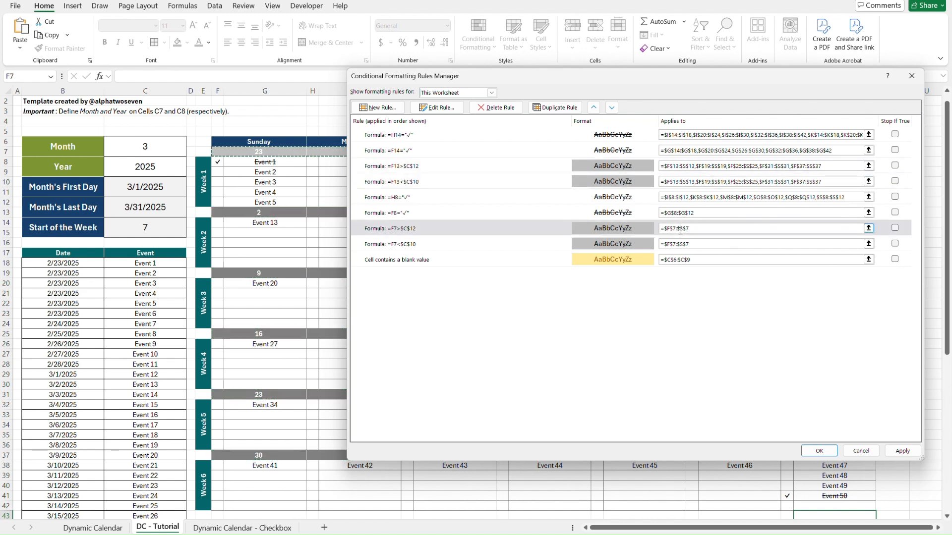
pyautogui.click(681, 244)
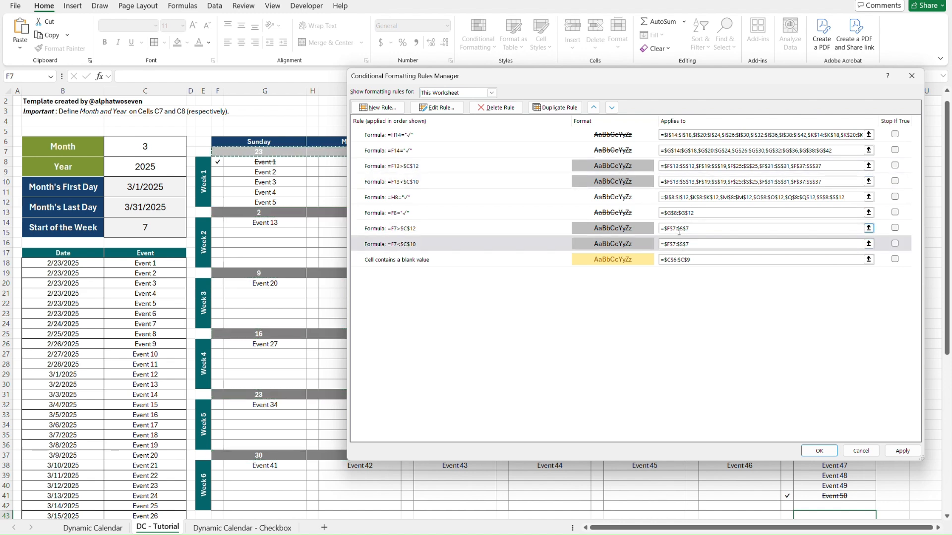
pyautogui.click(677, 228)
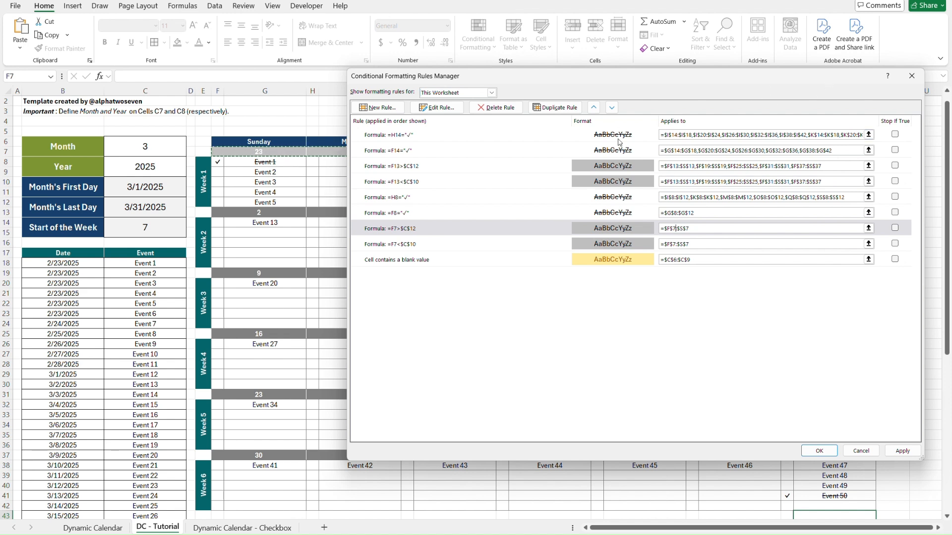
pyautogui.click(680, 258)
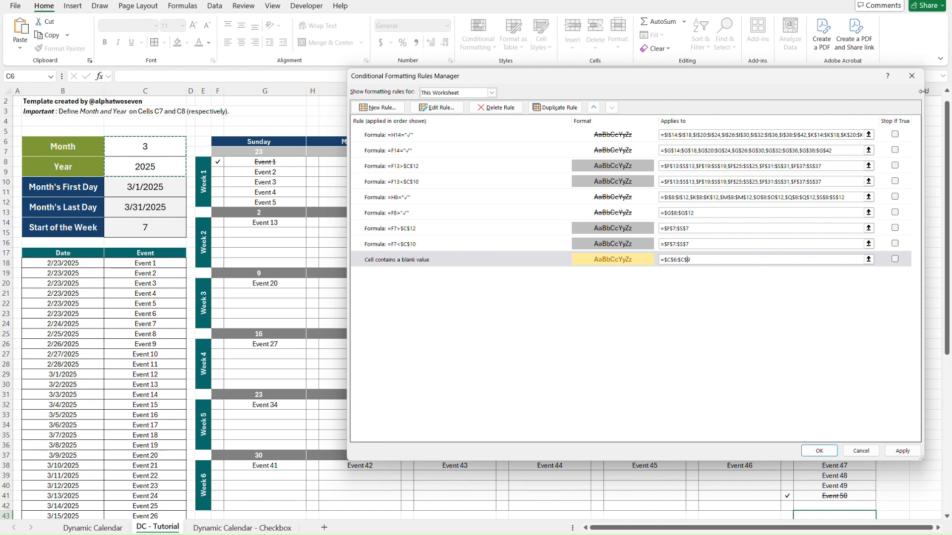
pyautogui.click(912, 76)
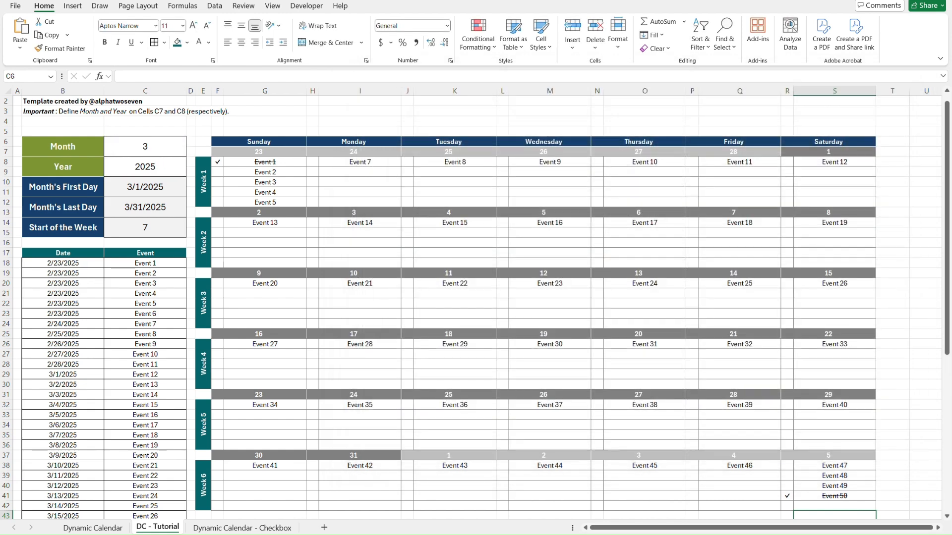
# Review all conditional formatting rules of the Dynamic Calendar sheet for comparison, and return to the DC - Tutorial sheet.
pyautogui.click(93, 528)
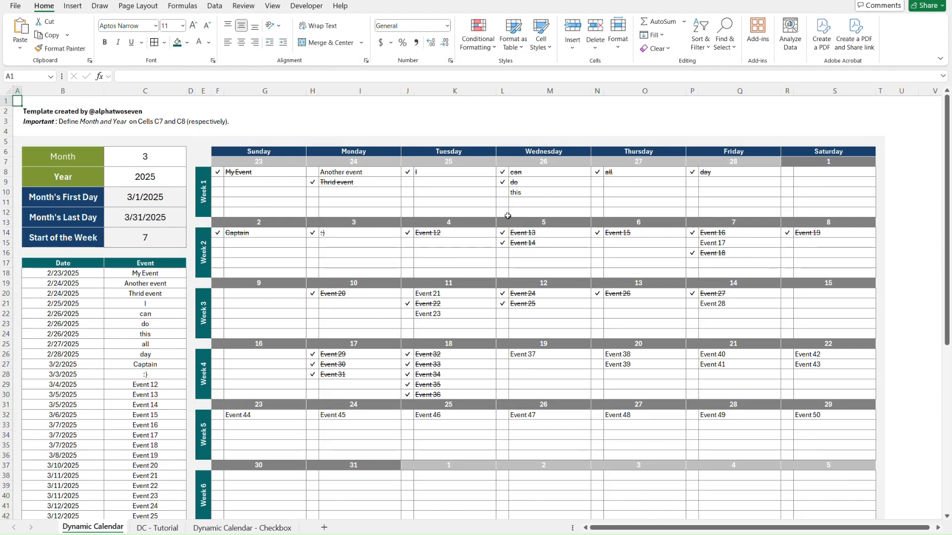
pyautogui.click(486, 51)
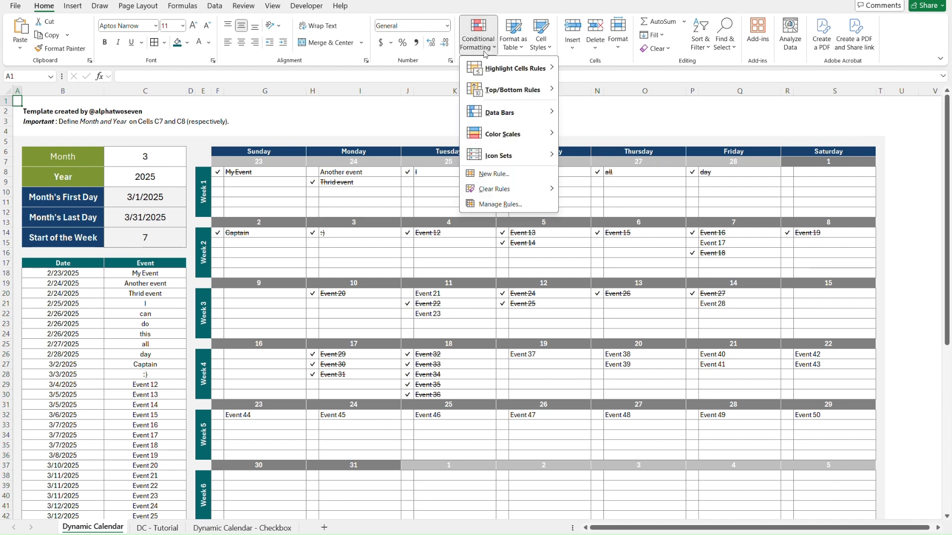
pyautogui.click(507, 205)
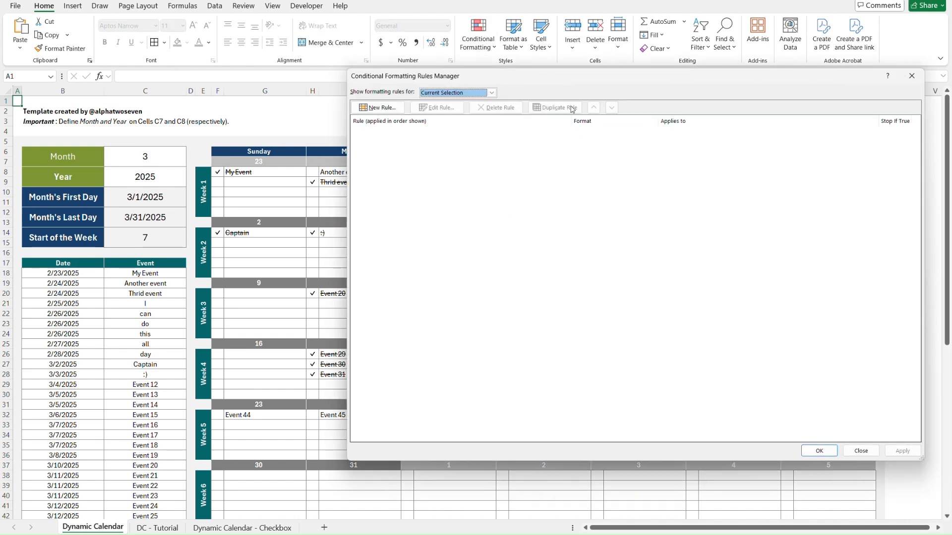
pyautogui.click(492, 92)
pyautogui.click(459, 110)
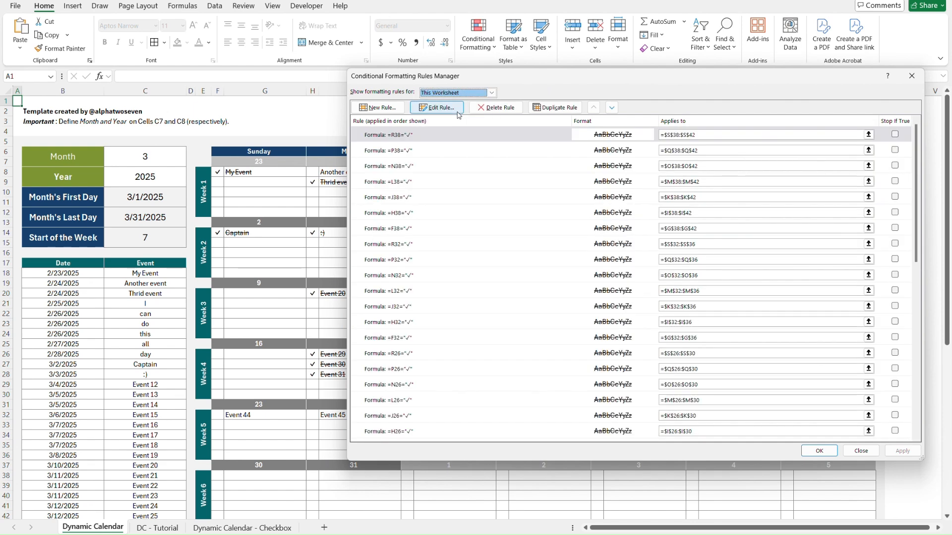
pyautogui.scroll(-8, 687, 257)
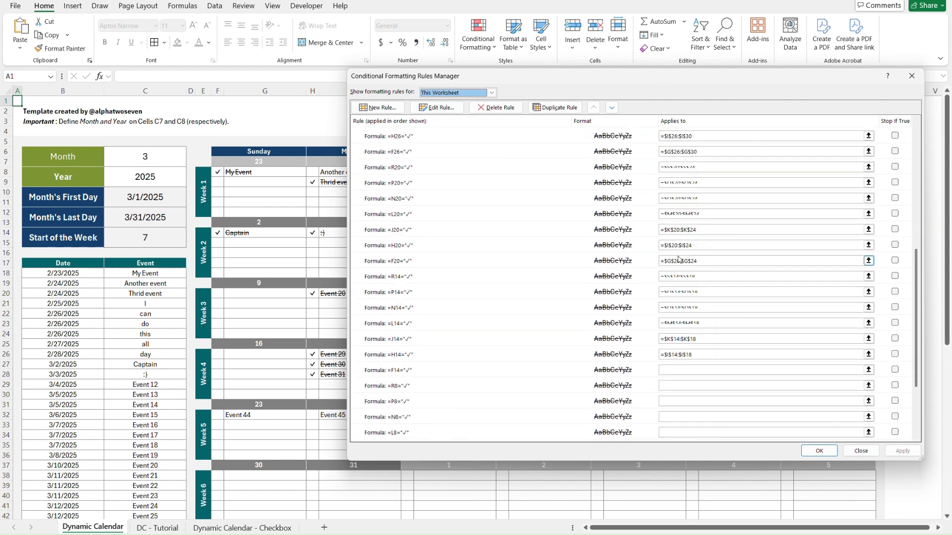
pyautogui.scroll(8, 679, 257)
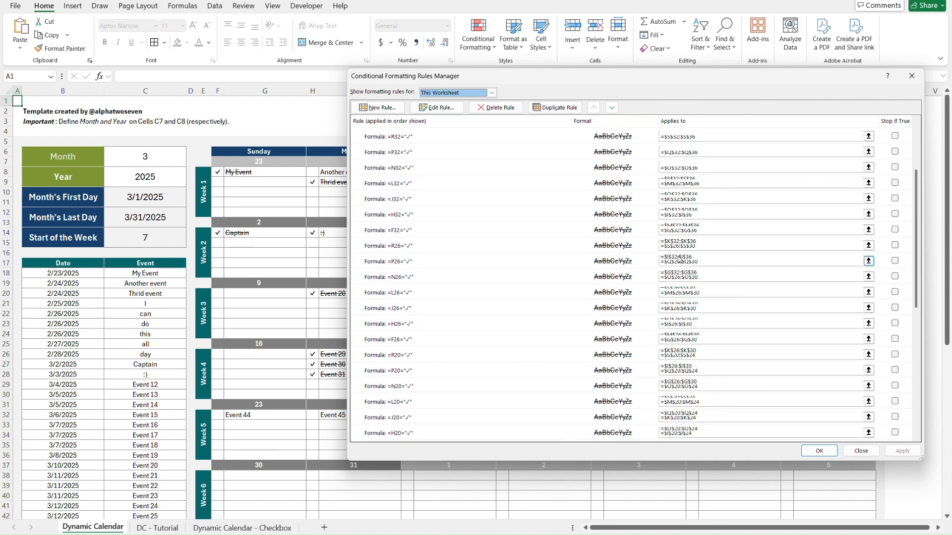
pyautogui.scroll(-4, 679, 257)
pyautogui.scroll(-5, 679, 260)
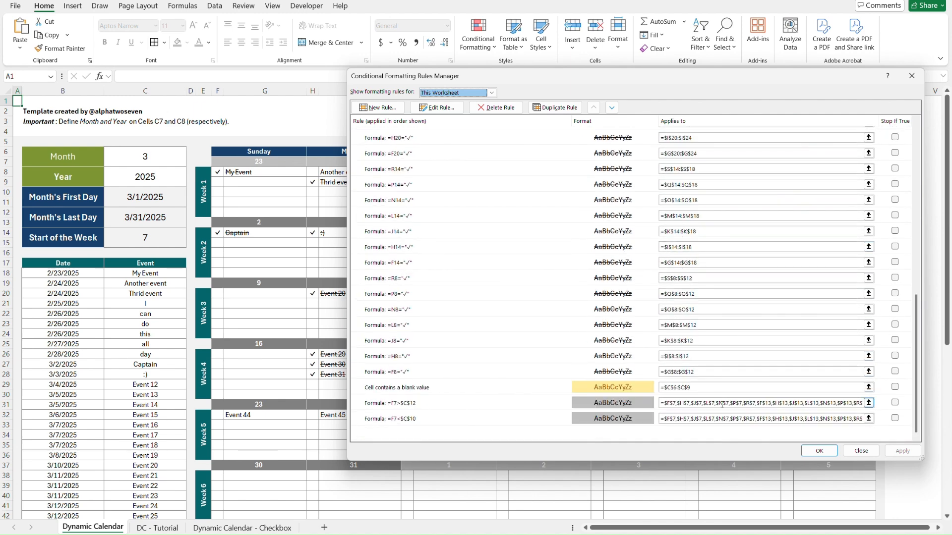
pyautogui.scroll(10, 629, 342)
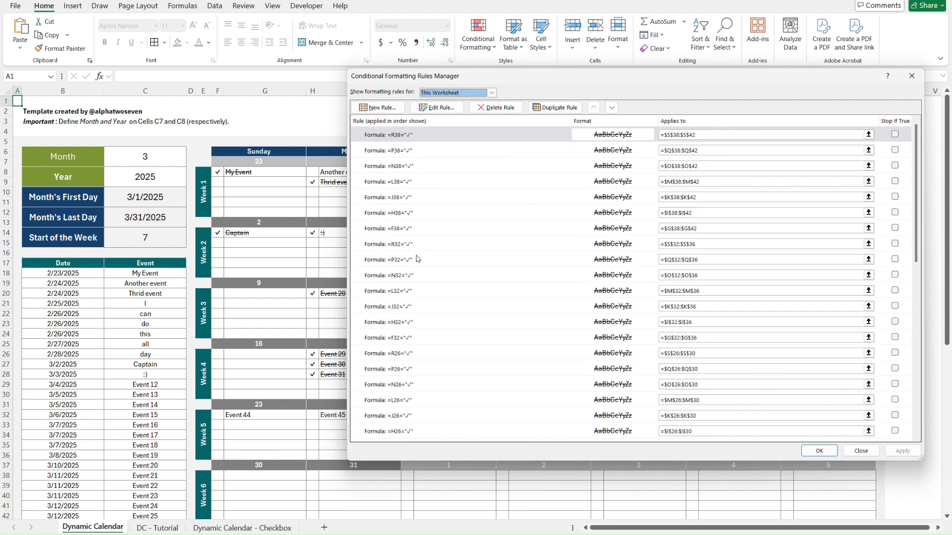
pyautogui.click(912, 75)
pyautogui.hotkey('ctrl', 'pagedown')
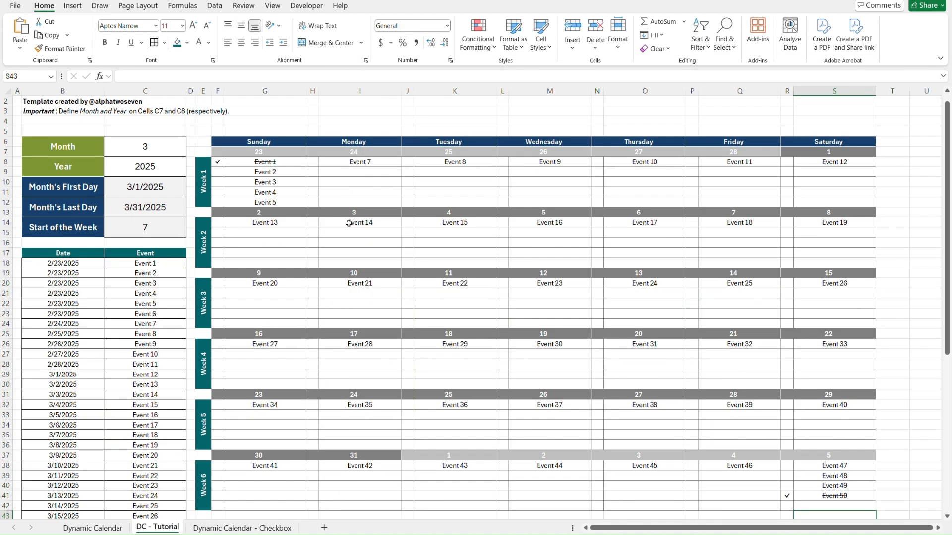
pyautogui.hotkey('ctrl', 'Home')
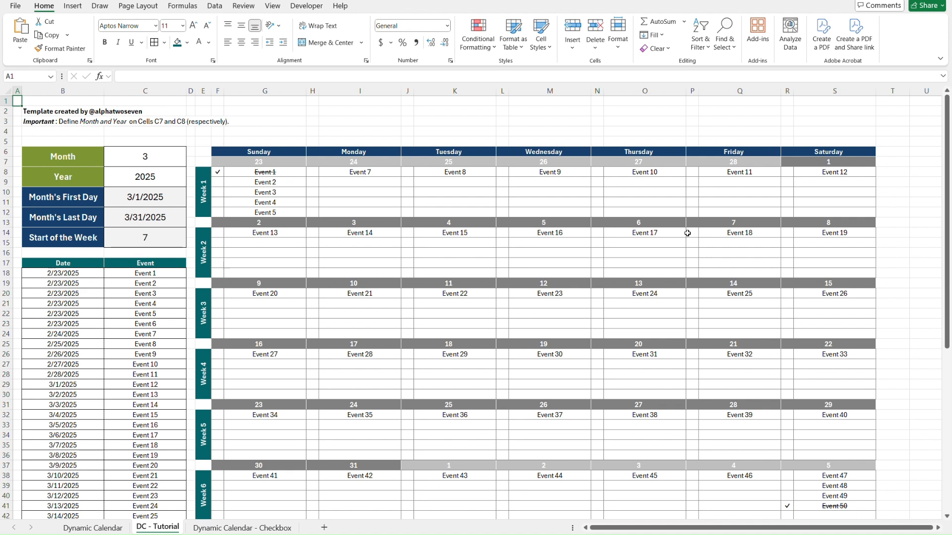
pyautogui.click(821, 129)
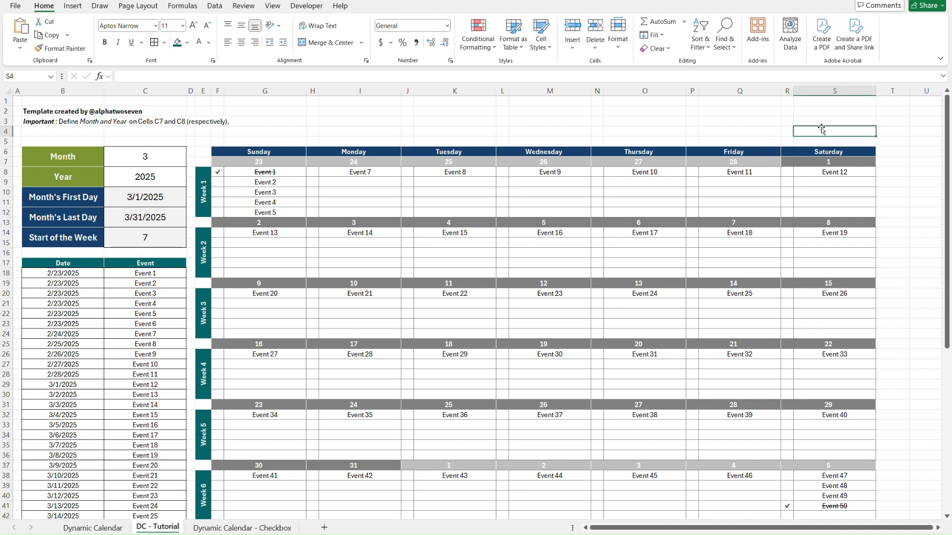
pyautogui.press('Down')
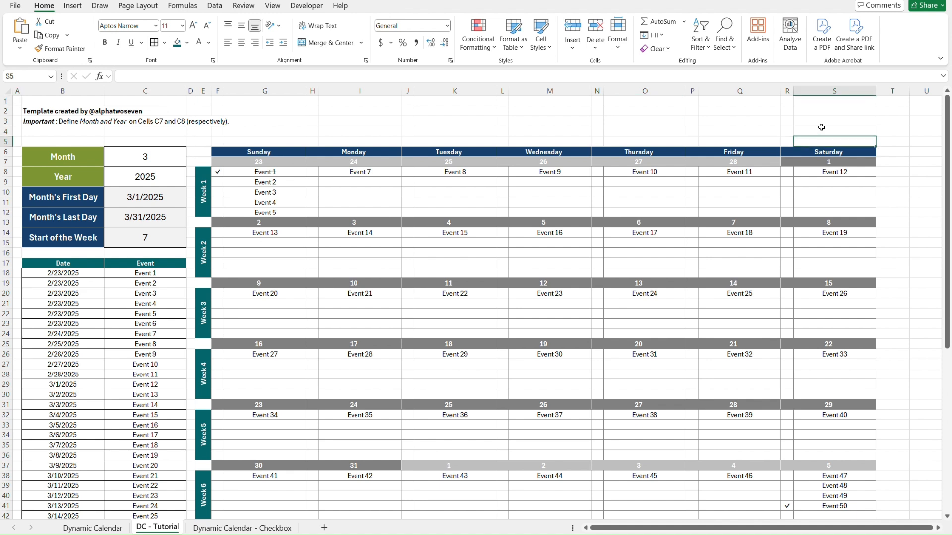
pyautogui.hotkey('ctrl', 'Home')
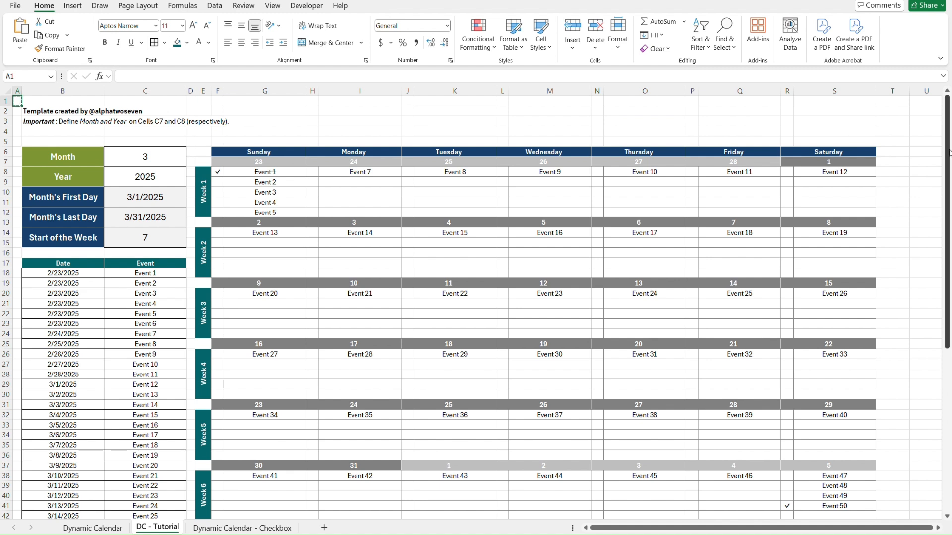
# Apply the copied column A width to column T using Paste Special with the Column widths option.
pyautogui.click(886, 139)
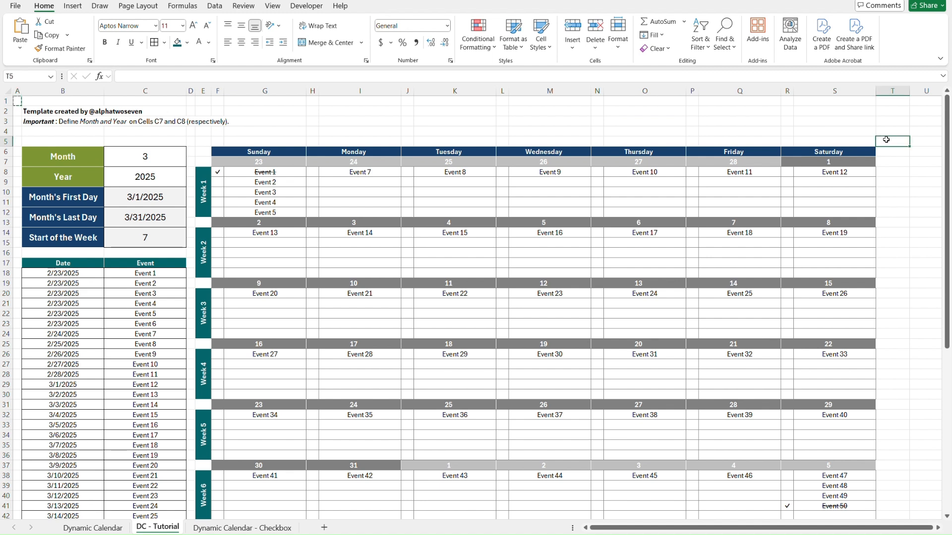
pyautogui.hotkey('ctrl', 'alt', 'v')
pyautogui.press('w')
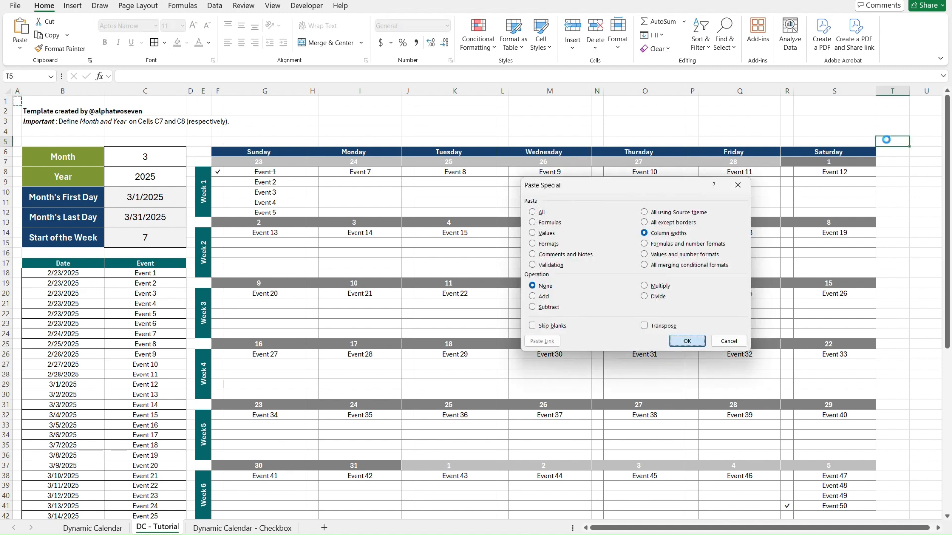
pyautogui.press('Return')
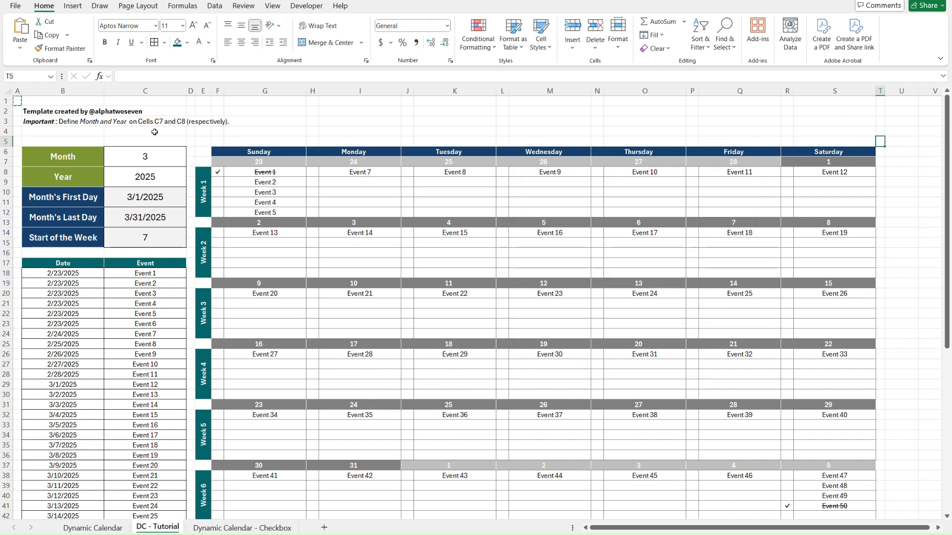
# Fill row 5 above the calendar from column A to column T with light grey.
pyautogui.keyDown('shift'); pyautogui.click(18, 140); pyautogui.keyUp('shift')
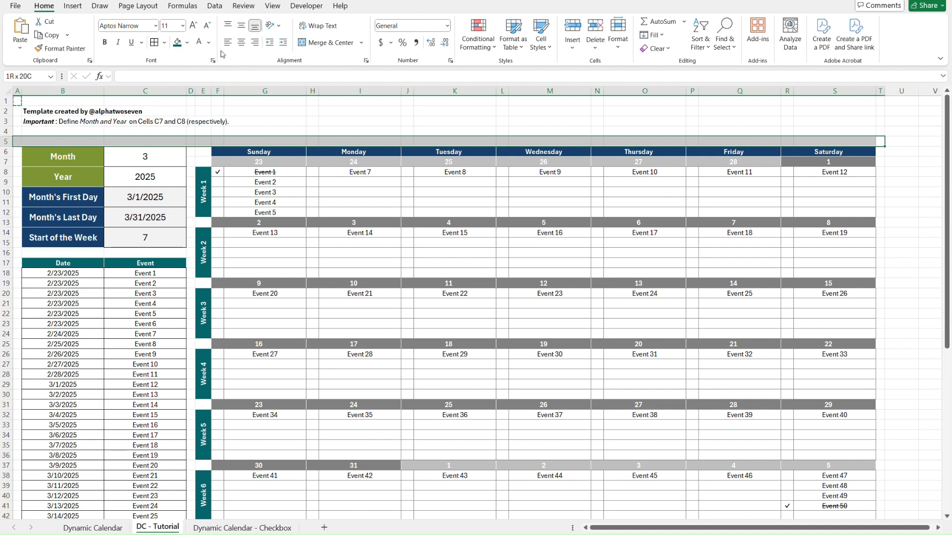
pyautogui.click(187, 44)
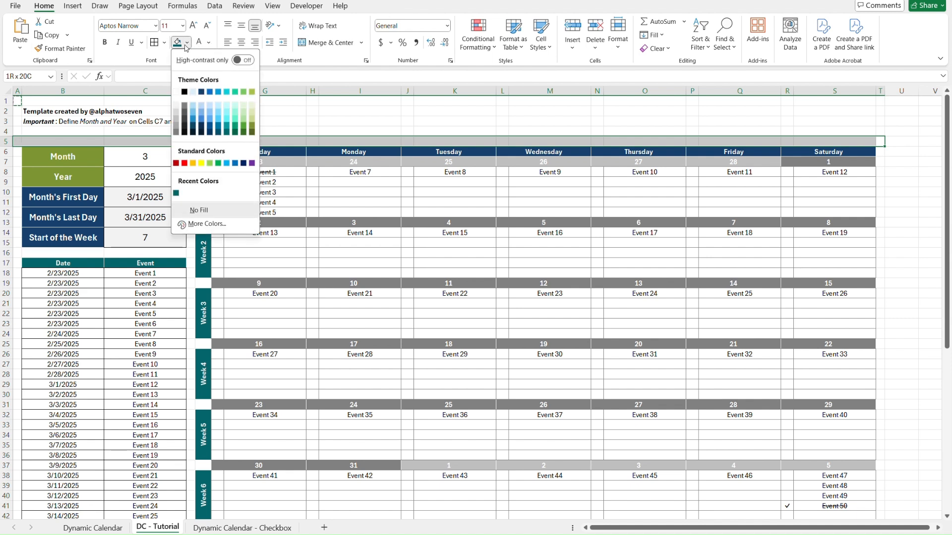
pyautogui.click(175, 102)
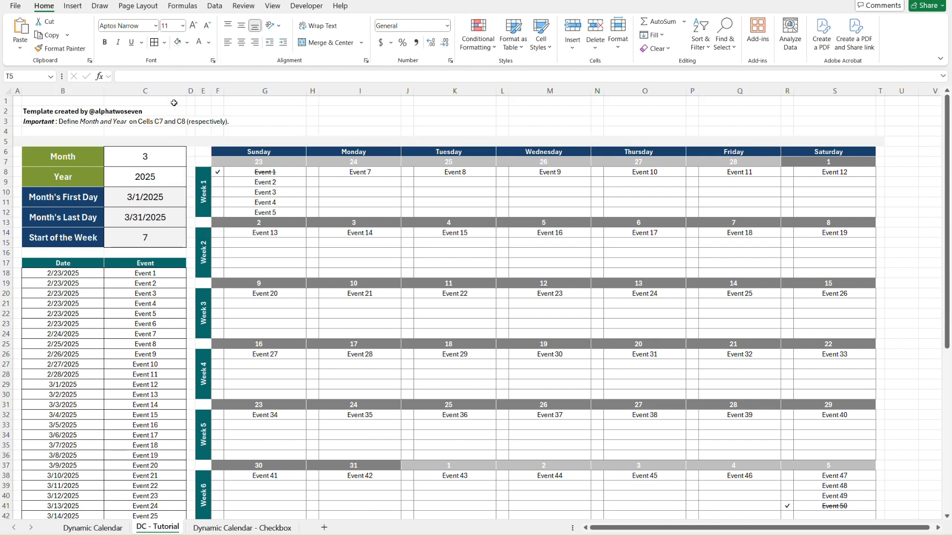
# Extend the light grey fill down column T beside the calendar to row 43.
pyautogui.click(897, 163)
pyautogui.press('Left')
pyautogui.press('Up')
pyautogui.press('Up')
pyautogui.scroll(-15, 897, 163)
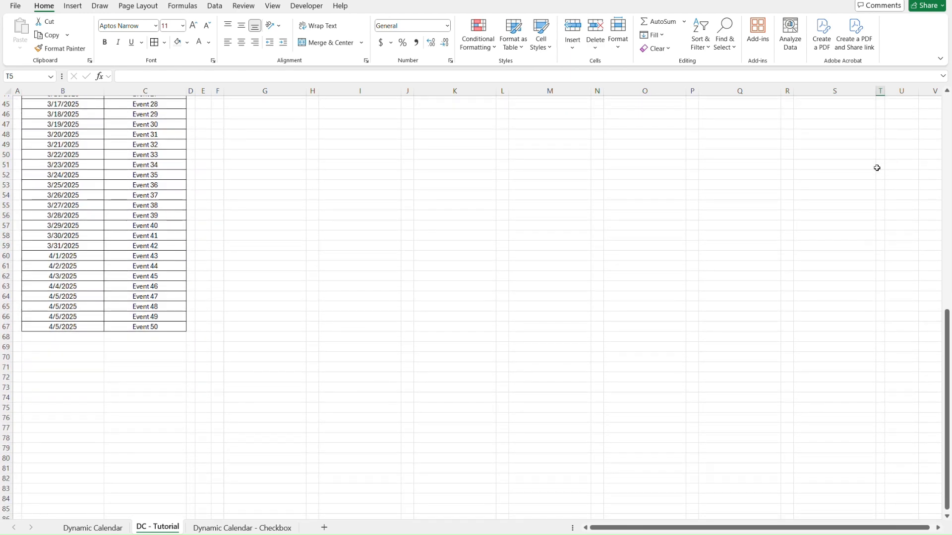
pyautogui.scroll(4, 879, 159)
pyautogui.keyDown('shift'); pyautogui.click(881, 196); pyautogui.keyUp('shift')
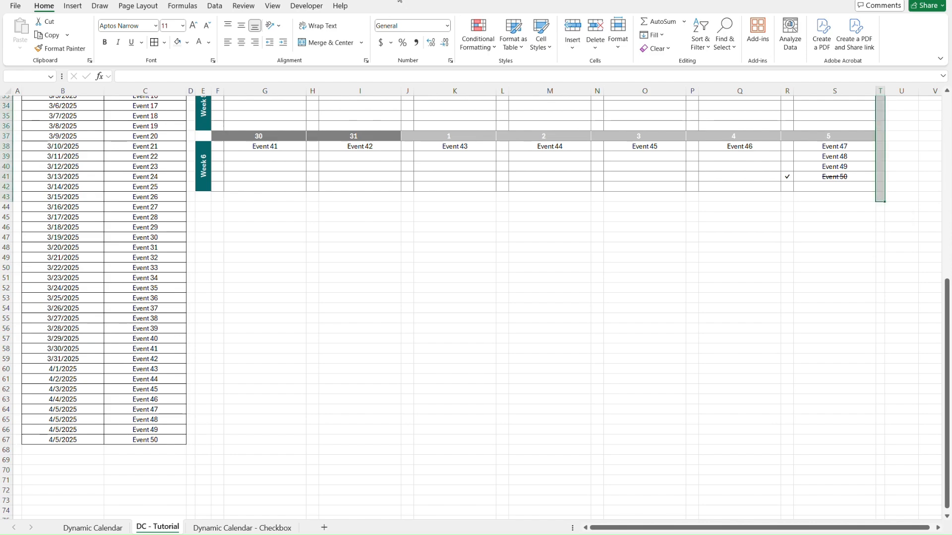
pyautogui.click(178, 43)
# Fill the empty block below the calendar, D43:T68, with the same light grey.
pyautogui.scroll(2, 873, 227)
pyautogui.scroll(-4, 874, 227)
pyautogui.moveTo(190, 163); pyautogui.dragTo(880, 416)
pyautogui.click(177, 43)
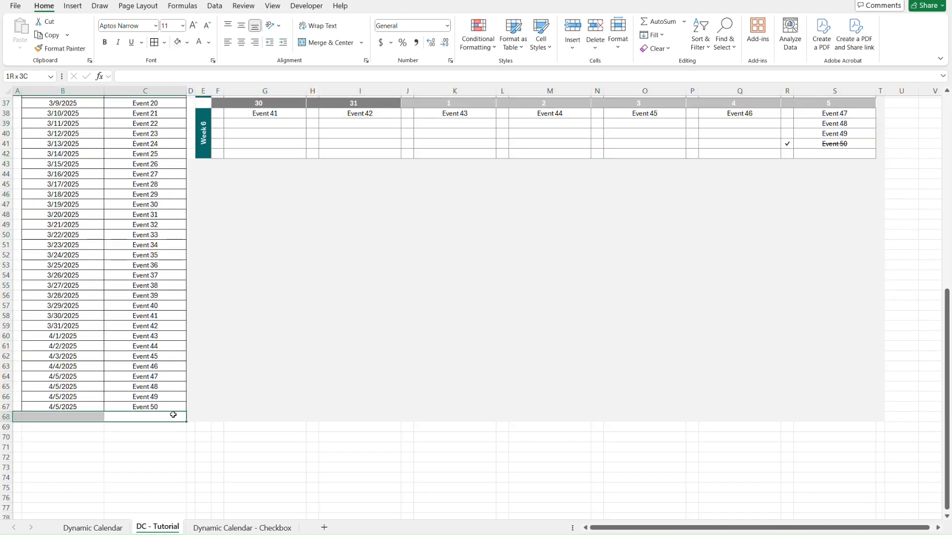
# Fill the remaining margins with light grey, including A68:C68, columns A and D beside the event table, and the gaps around the week labels.
pyautogui.moveTo(174, 414); pyautogui.dragTo(18, 416)
pyautogui.moveTo(17, 406); pyautogui.dragTo(16, 404)
pyautogui.click(177, 42)
pyautogui.moveTo(191, 415); pyautogui.dragTo(203, 160)
pyautogui.click(177, 43)
pyautogui.scroll(-4, 203, 340)
pyautogui.click(204, 340)
pyautogui.click(178, 43)
pyautogui.scroll(4, 203, 248)
pyautogui.click(19, 138)
pyautogui.scroll(1, 19, 141)
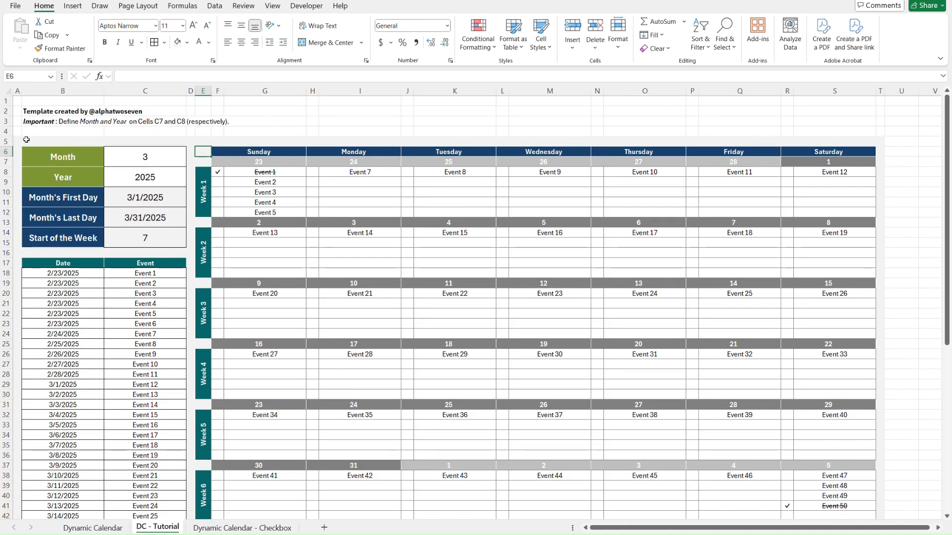
# Return to cell A1 and turn off the gridlines of the DC - Tutorial sheet.
pyautogui.press('Right')
pyautogui.press('Right')
pyautogui.press('Right')
pyautogui.press('Right')
pyautogui.press('Right')
pyautogui.press('Right')
pyautogui.press('Right')
pyautogui.press('Right')
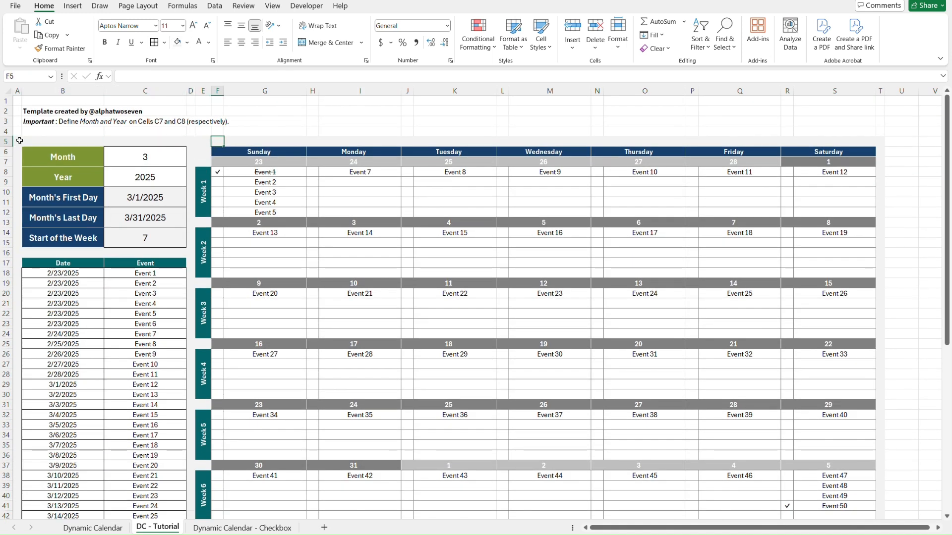
pyautogui.press('Right')
pyautogui.press('Right')
pyautogui.press('Right')
pyautogui.press('Right')
pyautogui.press('Right')
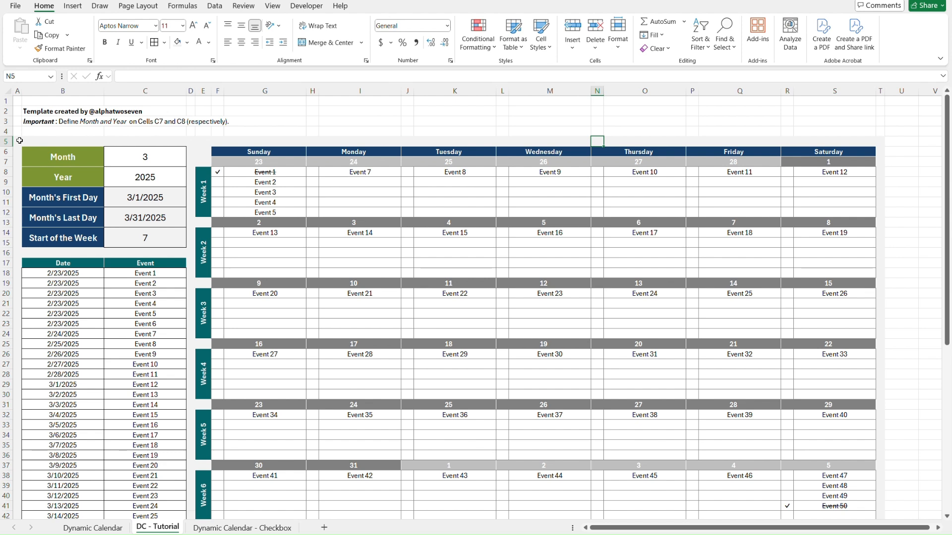
pyautogui.hotkey('ctrl', 'Home')
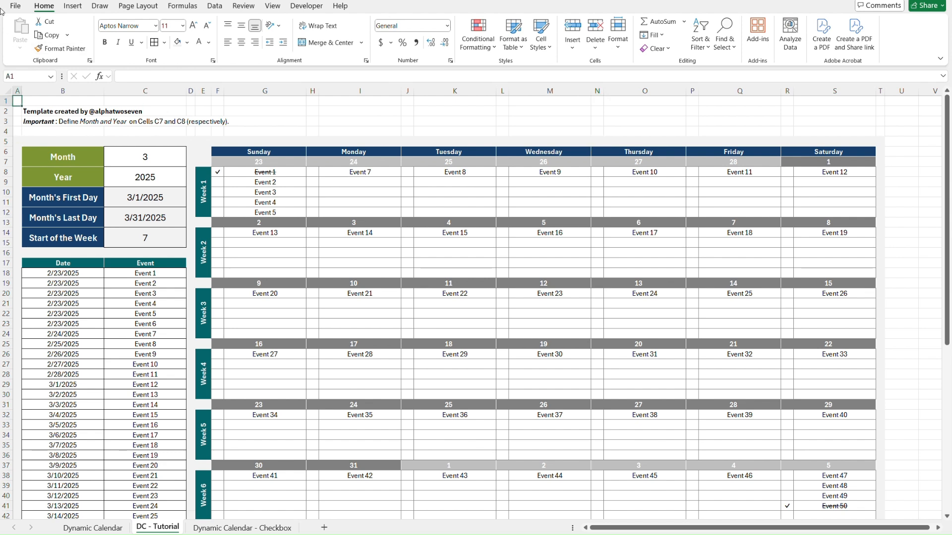
pyautogui.click(272, 6)
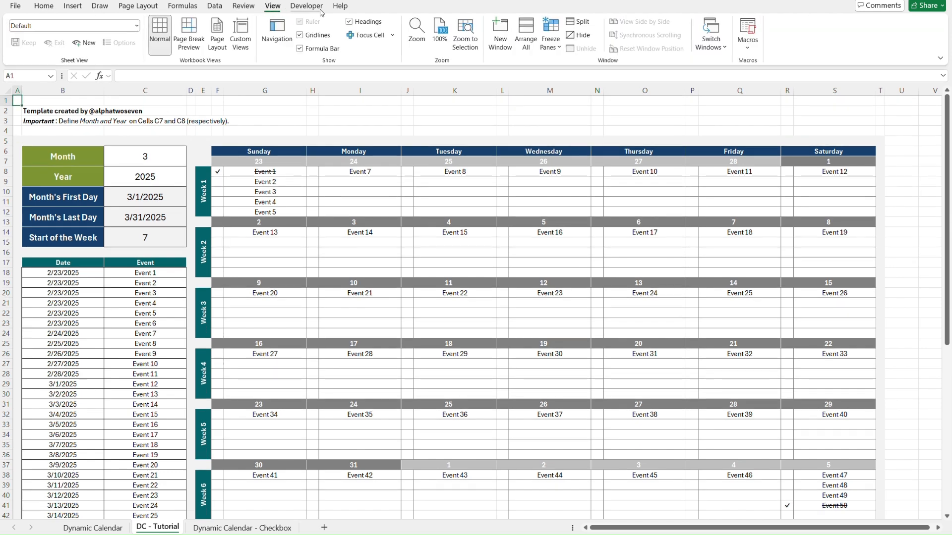
pyautogui.click(300, 36)
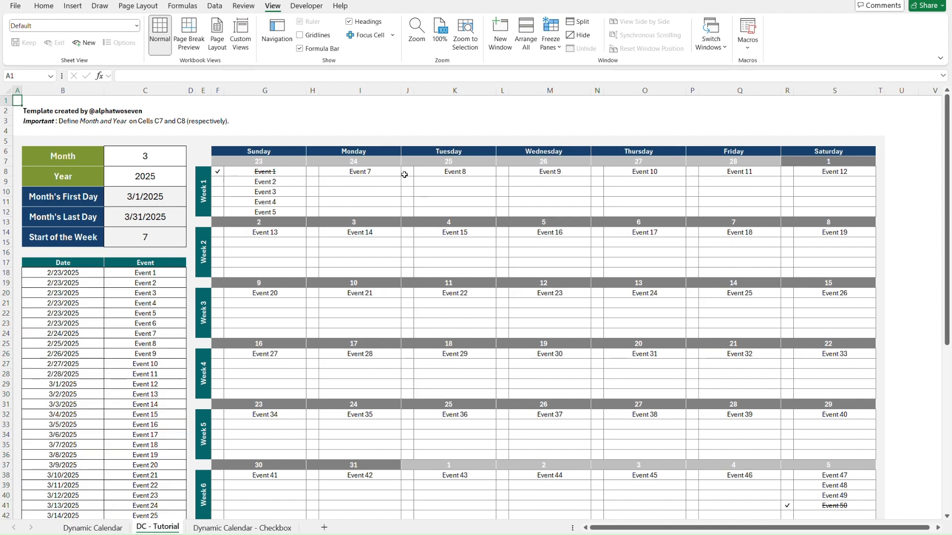
pyautogui.click(281, 171)
pyautogui.rightClick(163, 530)
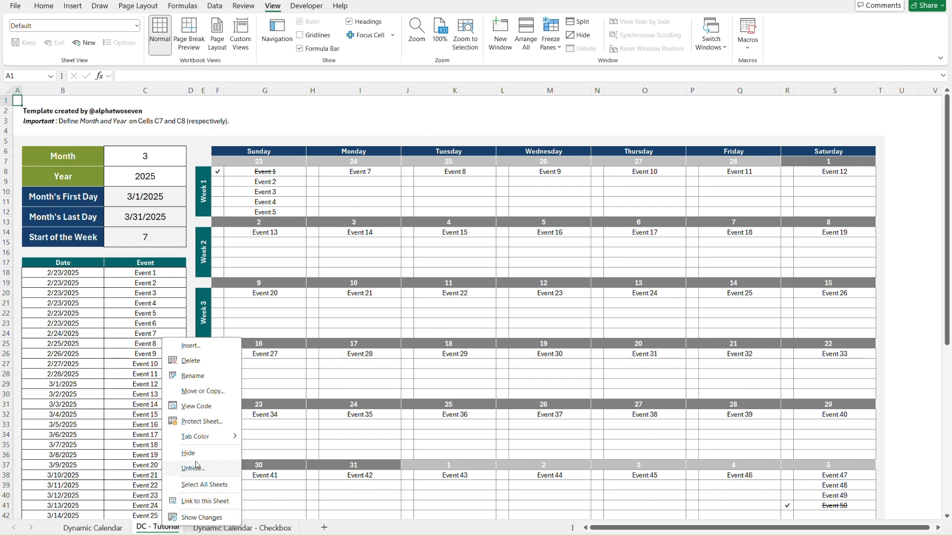
pyautogui.click(213, 391)
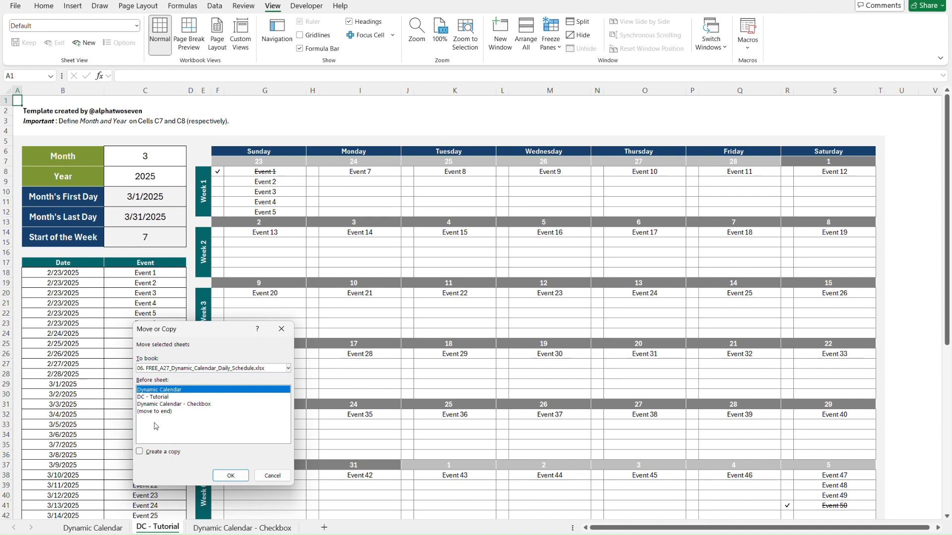
pyautogui.click(280, 471)
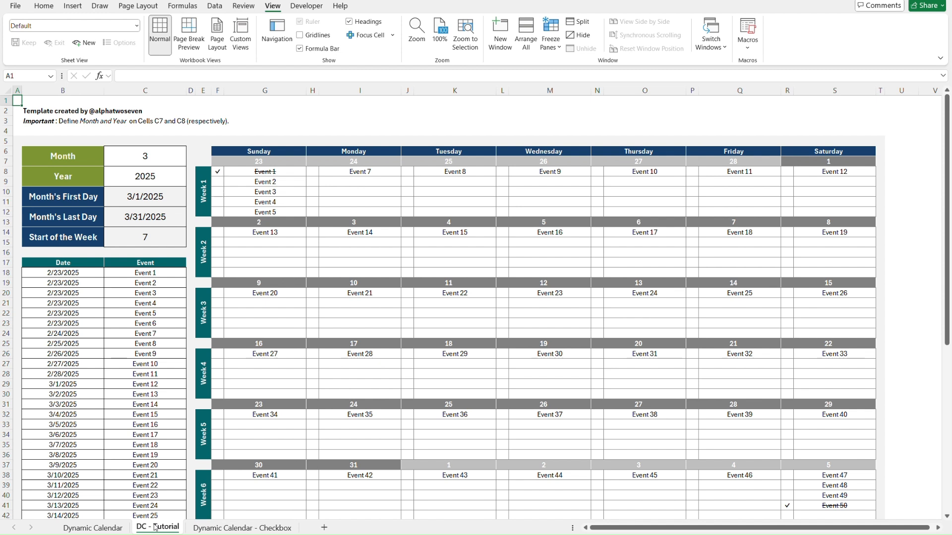
# Duplicate the DC - Tutorial sheet to the end of the workbook and rename the copy DC - Tutorial - Checkbox.
pyautogui.moveTo(156, 528); pyautogui.dragTo(307, 530)
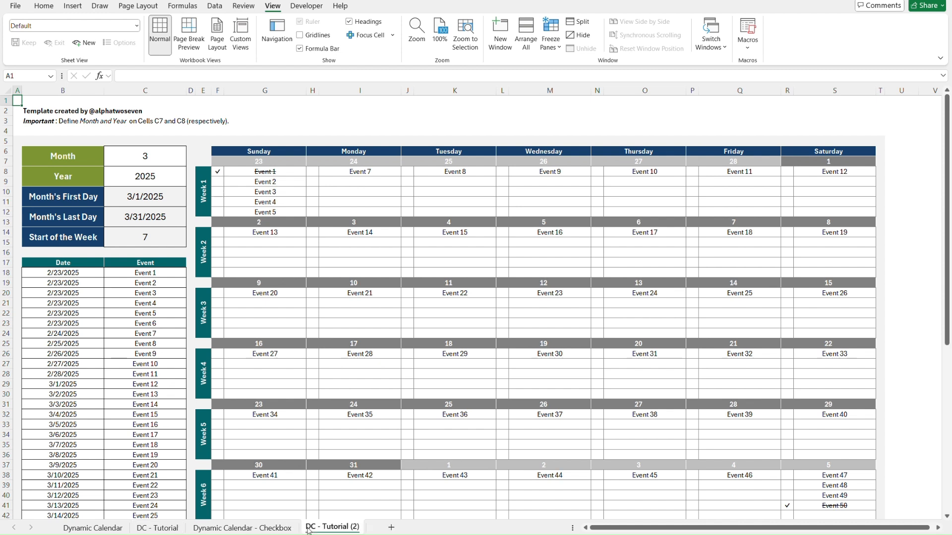
pyautogui.rightClick(335, 527)
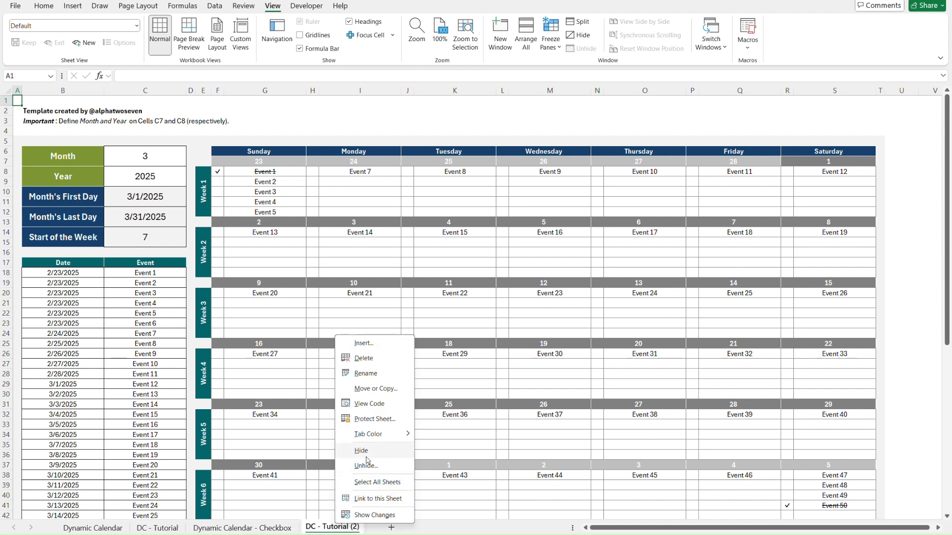
pyautogui.click(389, 373)
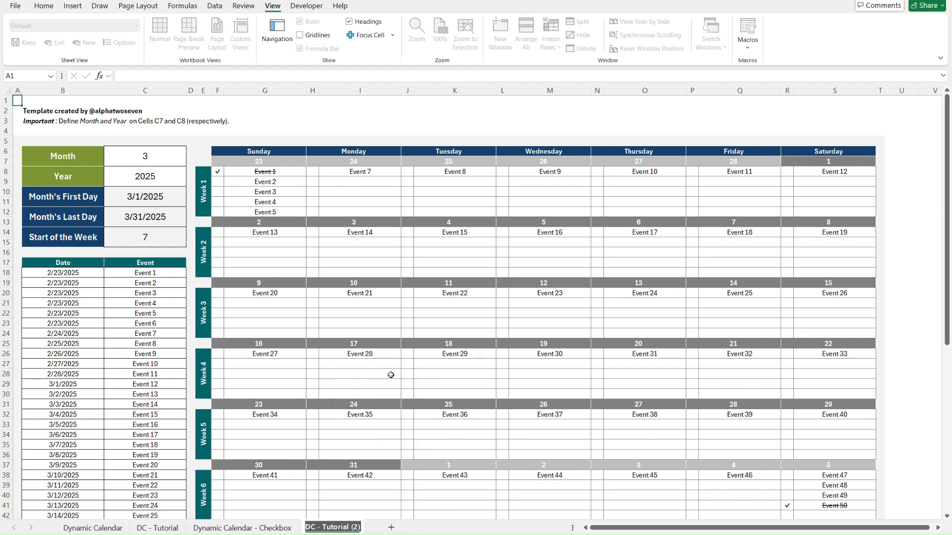
pyautogui.click(355, 527)
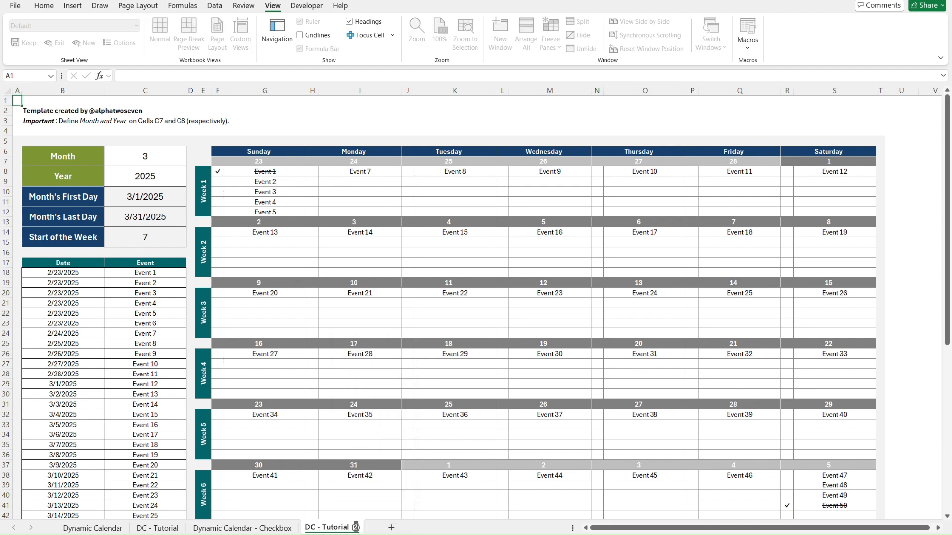
pyautogui.press('BackSpace')
pyautogui.write('- Checkbox')
pyautogui.press('Return')
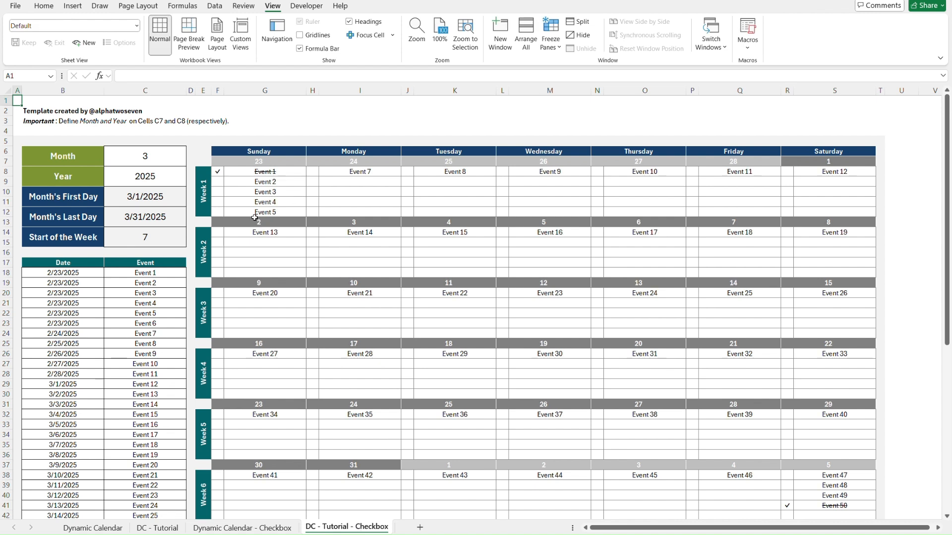
# Return to the DC - Tutorial sheet and left-align the Sunday events of Week 1 in G8:G12.
pyautogui.click(203, 150)
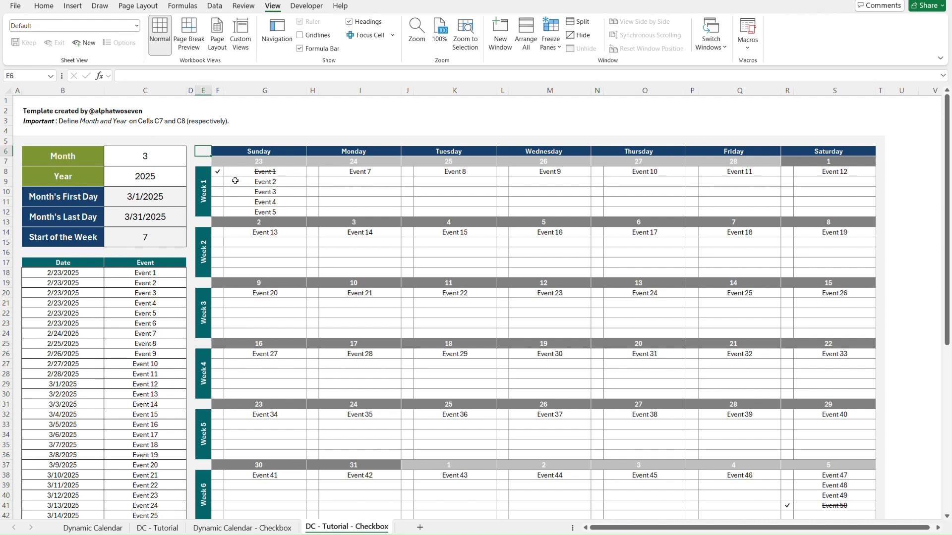
pyautogui.click(154, 529)
pyautogui.click(258, 169)
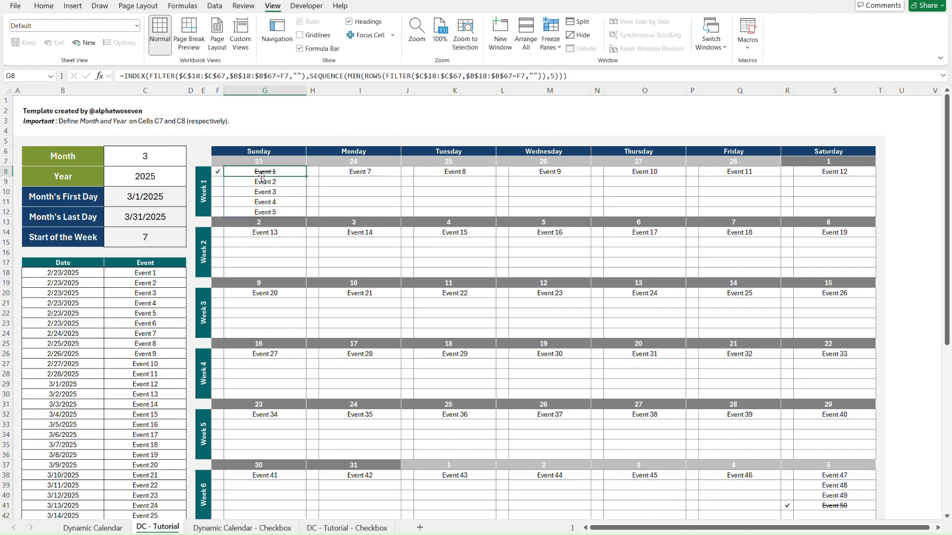
pyautogui.keyDown('shift'); pyautogui.click(289, 209); pyautogui.keyUp('shift')
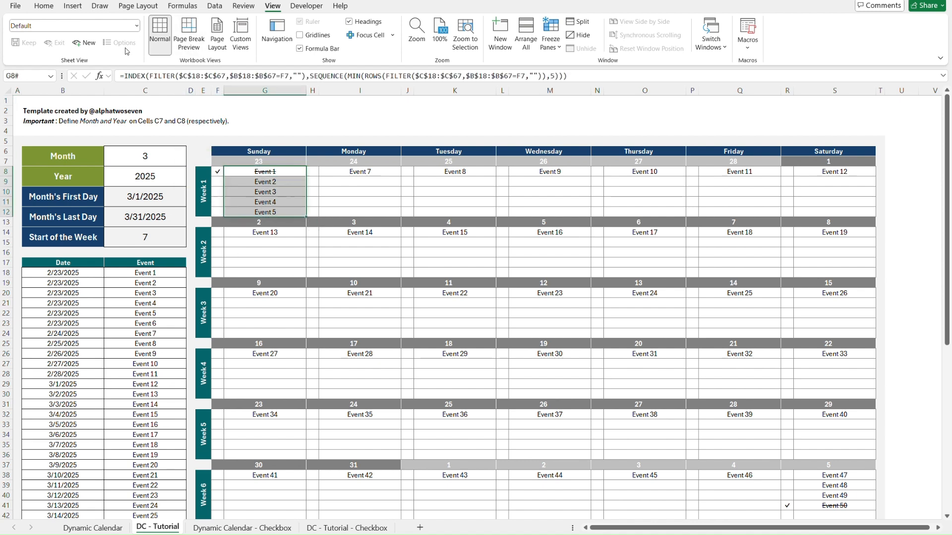
pyautogui.click(46, 7)
pyautogui.click(228, 43)
# Left-align the Week 1 event cells of the remaining days, Monday to Saturday.
pyautogui.press('Right')
pyautogui.press('Right')
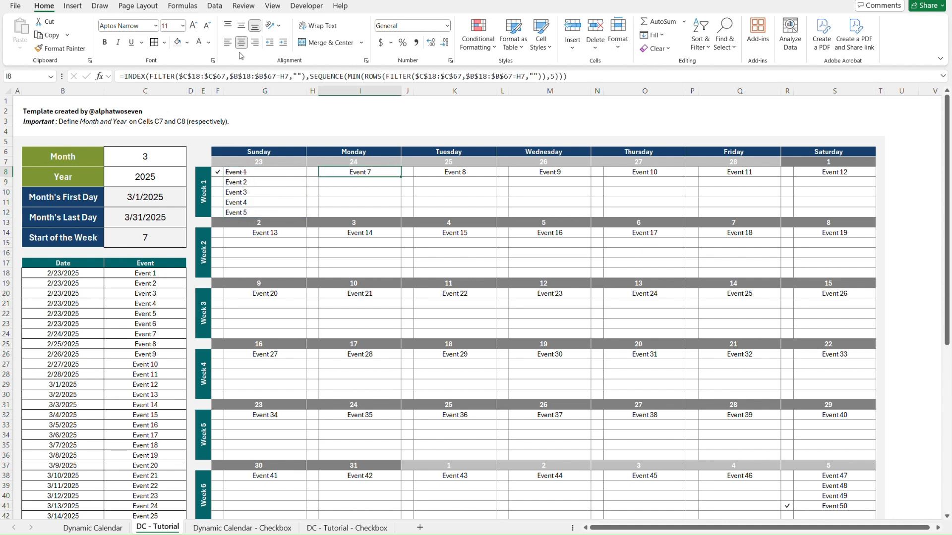
pyautogui.hotkey('shift', 'Down')
pyautogui.hotkey('shift', 'Down')
pyautogui.hotkey('shift', 'Down')
pyautogui.hotkey('shift', 'Down')
pyautogui.click(227, 44)
pyautogui.press('Right')
pyautogui.press('Right')
pyautogui.hotkey('shift', 'Down')
pyautogui.hotkey('shift', 'Down')
pyautogui.hotkey('shift', 'Down')
pyautogui.hotkey('shift', 'Down')
pyautogui.click(227, 44)
pyautogui.press('Right')
pyautogui.press('Right')
pyautogui.hotkey('shift', 'Down')
pyautogui.hotkey('shift', 'Down')
pyautogui.hotkey('shift', 'Down')
pyautogui.hotkey('shift', 'Down')
pyautogui.click(227, 45)
pyautogui.press('Right')
pyautogui.press('Right')
pyautogui.hotkey('shift', 'Down')
pyautogui.hotkey('shift', 'Down')
pyautogui.hotkey('shift', 'Down')
pyautogui.hotkey('shift', 'Down')
pyautogui.click(227, 45)
pyautogui.press('Right')
pyautogui.press('Right')
pyautogui.hotkey('shift', 'Down')
pyautogui.hotkey('shift', 'Down')
pyautogui.hotkey('shift', 'Down')
pyautogui.hotkey('shift', 'Down')
pyautogui.click(227, 45)
pyautogui.press('Right')
pyautogui.press('Right')
pyautogui.hotkey('shift', 'Down')
pyautogui.hotkey('shift', 'Down')
pyautogui.hotkey('shift', 'Down')
pyautogui.hotkey('shift', 'Down')
pyautogui.click(227, 45)
# Copy the Week 1 block's formatting, F8:S12, onto the event blocks of Weeks 2 to 6 with Format Painter.
pyautogui.moveTo(218, 172); pyautogui.dragTo(834, 212)
pyautogui.doubleClick(60, 48)
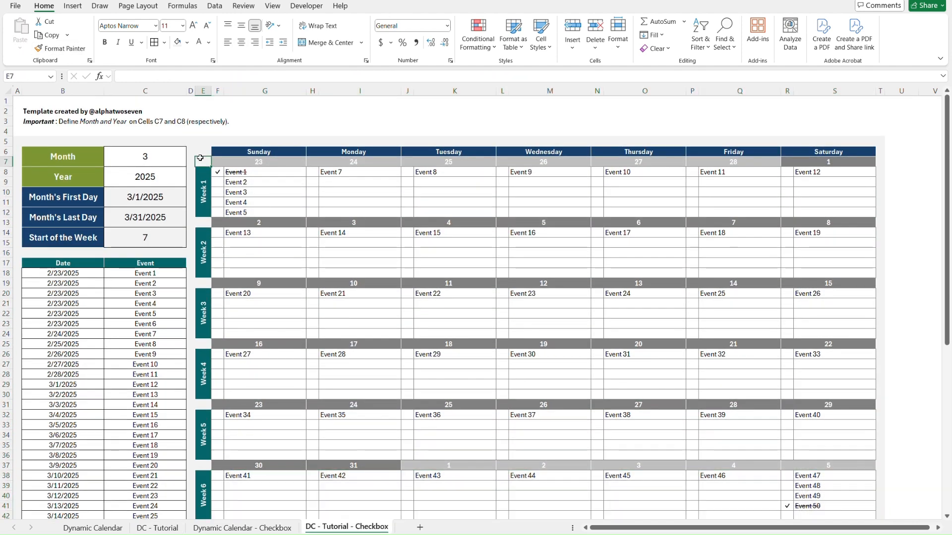
pyautogui.press('Right')
pyautogui.press('Down')
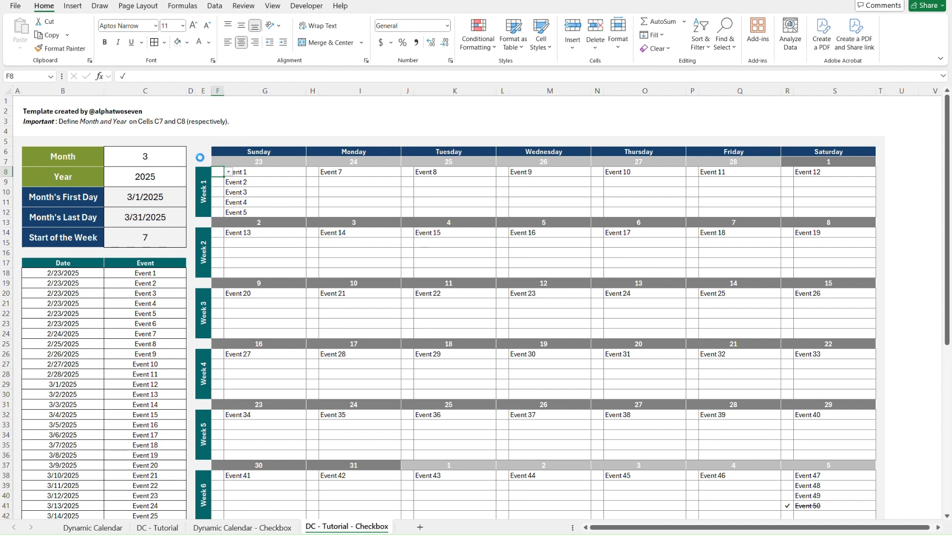
# Clear the check mark beside Event 50 in cell R41 on the DC - Tutorial - Checkbox sheet.
pyautogui.scroll(-2, 517, 311)
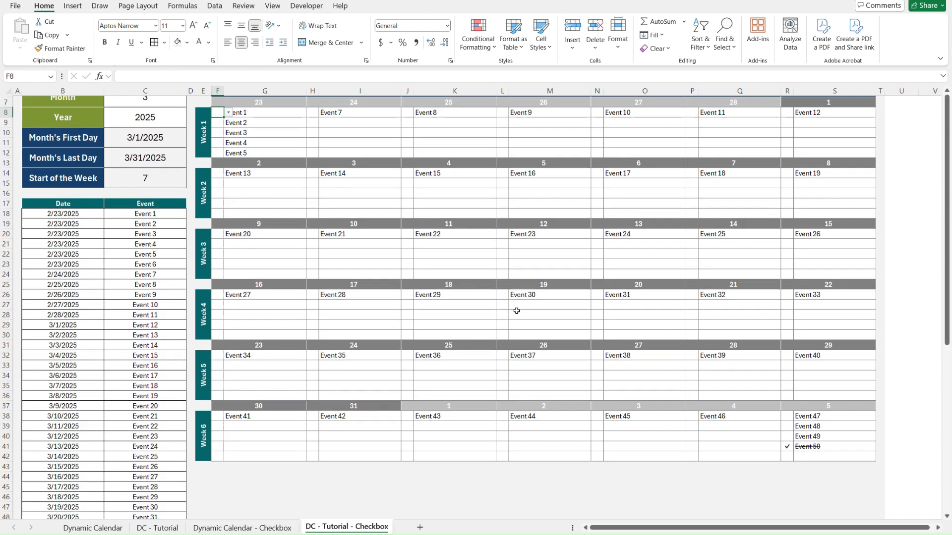
pyautogui.click(788, 447)
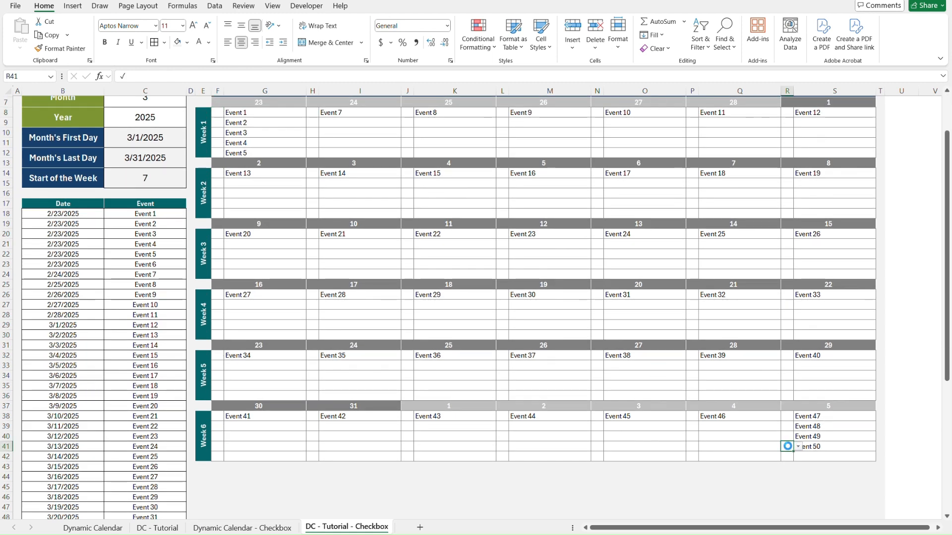
pyautogui.click(795, 484)
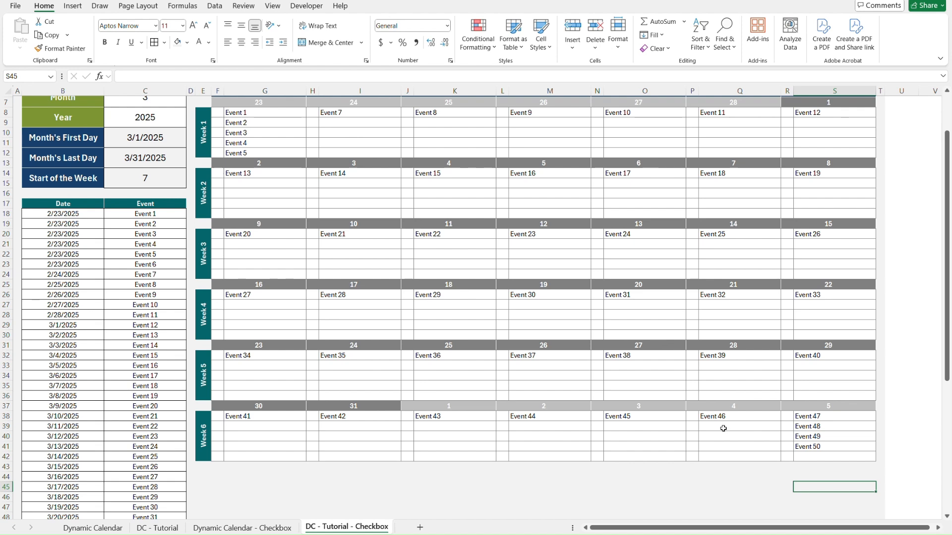
# Clear all data validation settings from the calendar body, F8:S42, on the DC - Tutorial - Checkbox sheet.
pyautogui.scroll(2, 698, 275)
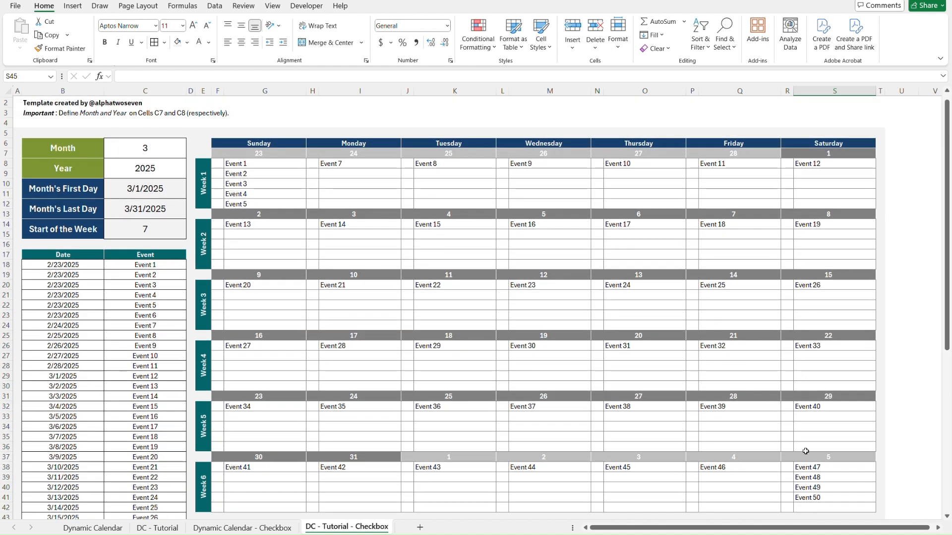
pyautogui.click(861, 506)
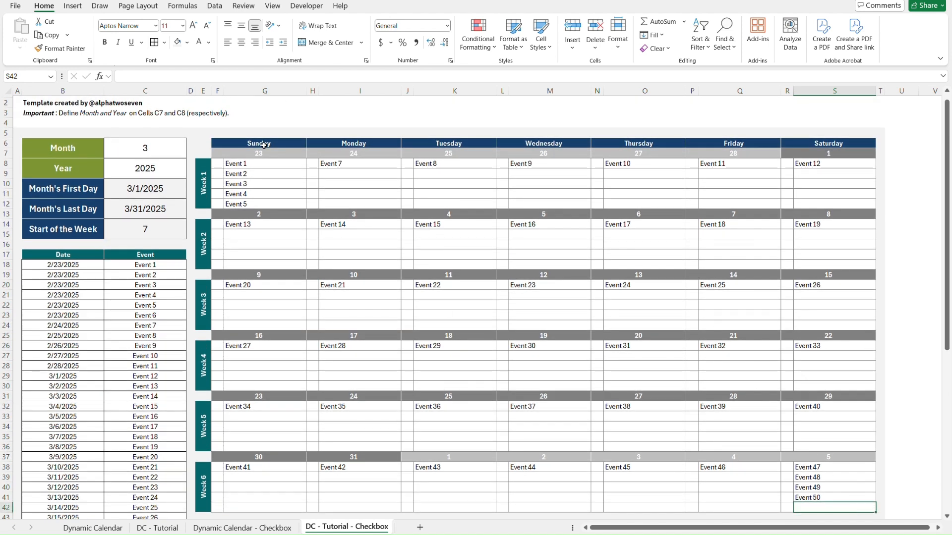
pyautogui.keyDown('shift'); pyautogui.click(215, 161); pyautogui.keyUp('shift')
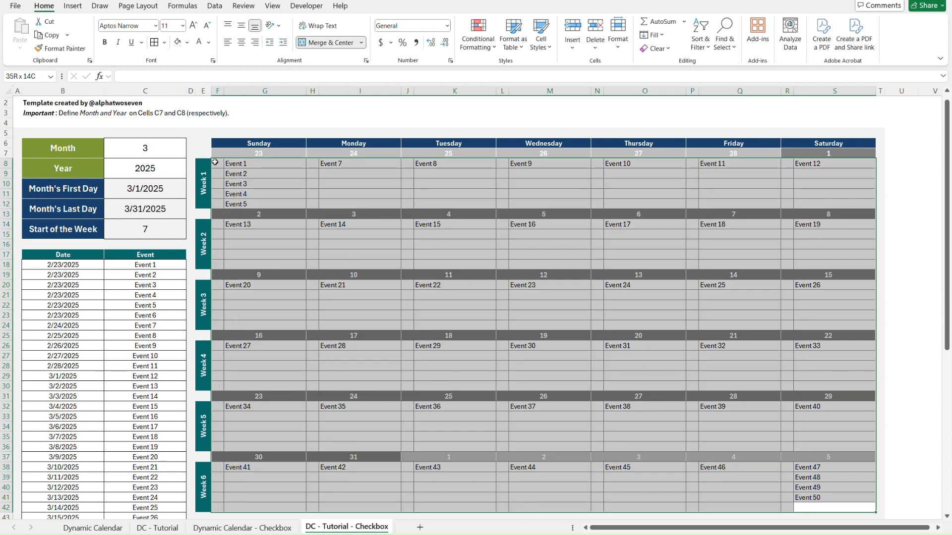
pyautogui.click(214, 6)
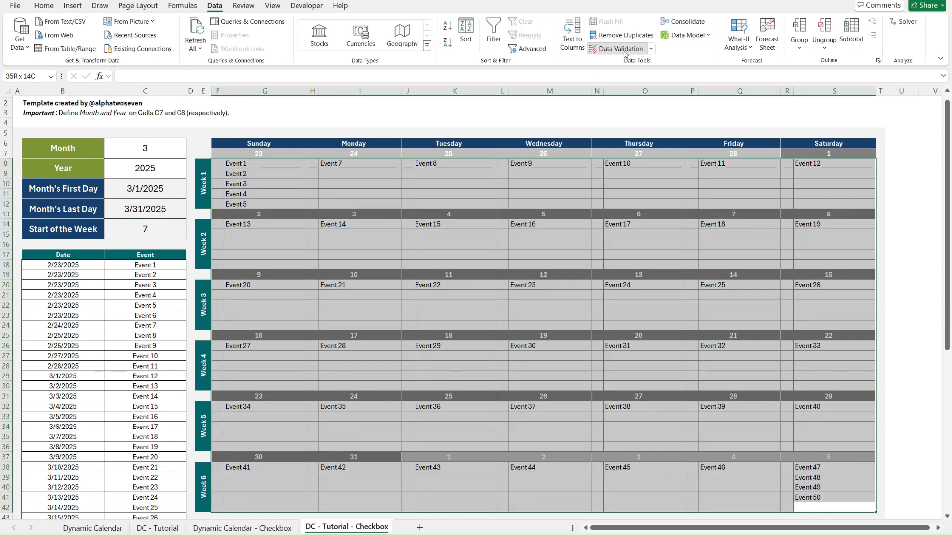
pyautogui.click(620, 49)
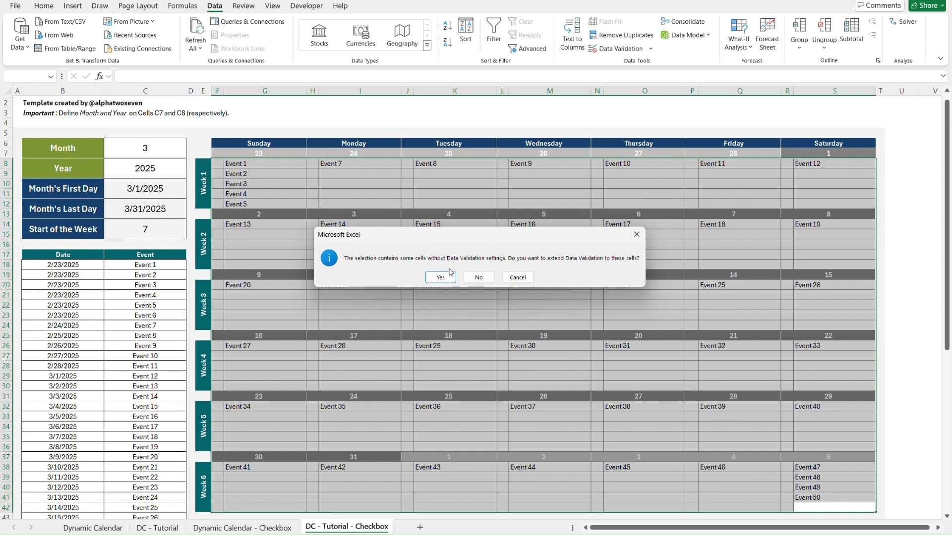
pyautogui.click(451, 276)
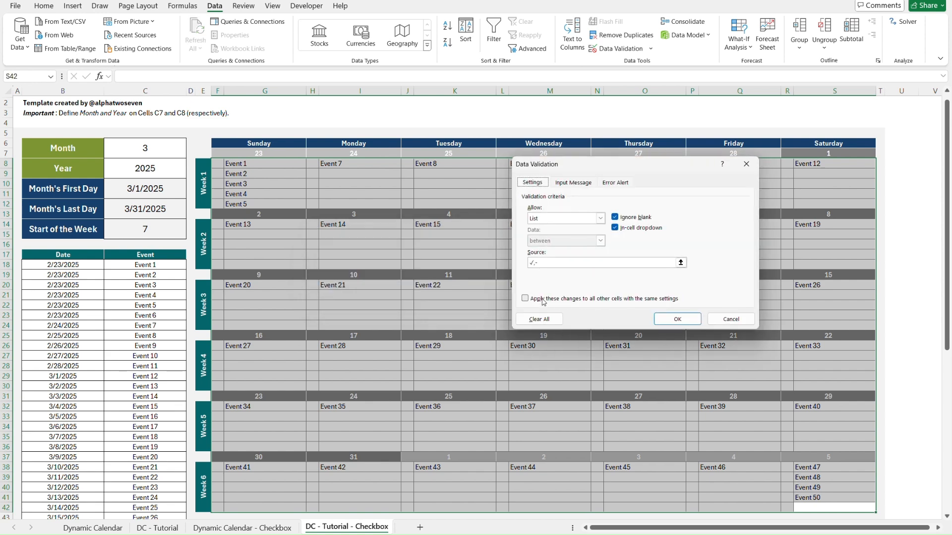
pyautogui.click(539, 319)
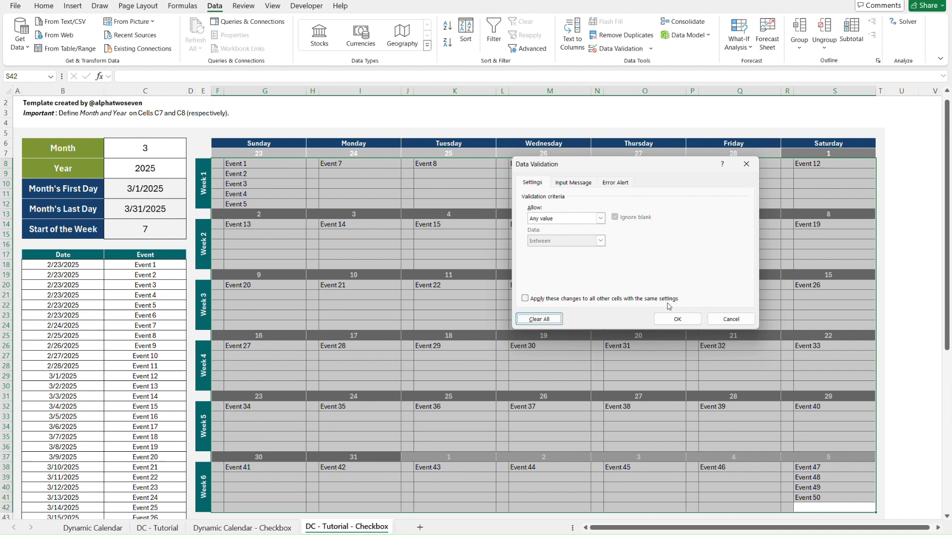
pyautogui.click(685, 324)
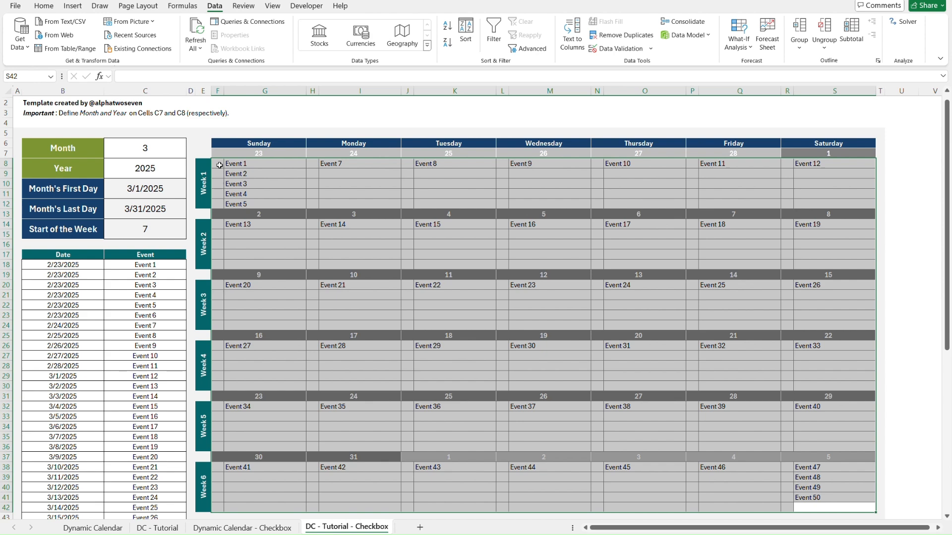
# Insert checkboxes beside the Week 1 Sunday events in F8:F12.
pyautogui.click(219, 165)
pyautogui.moveTo(219, 166); pyautogui.dragTo(219, 204)
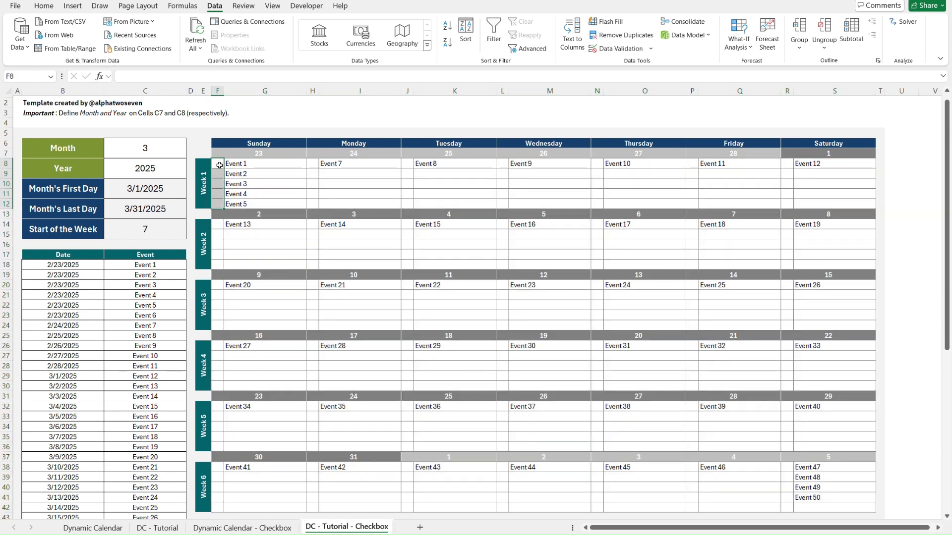
pyautogui.click(73, 6)
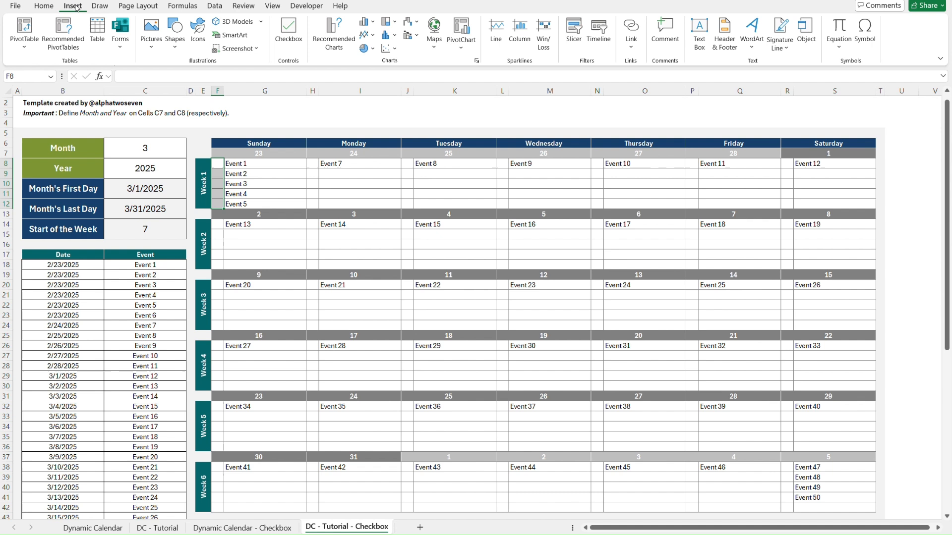
pyautogui.click(291, 43)
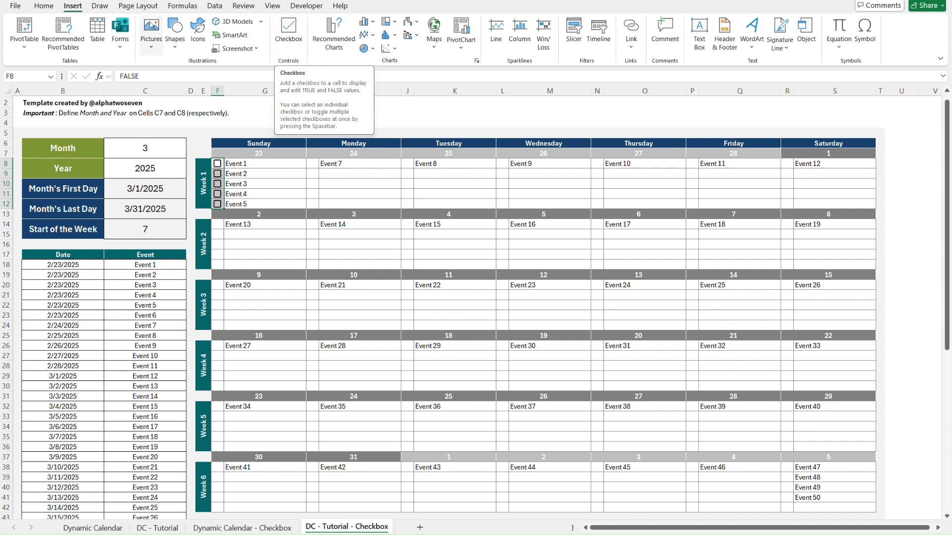
pyautogui.click(302, 40)
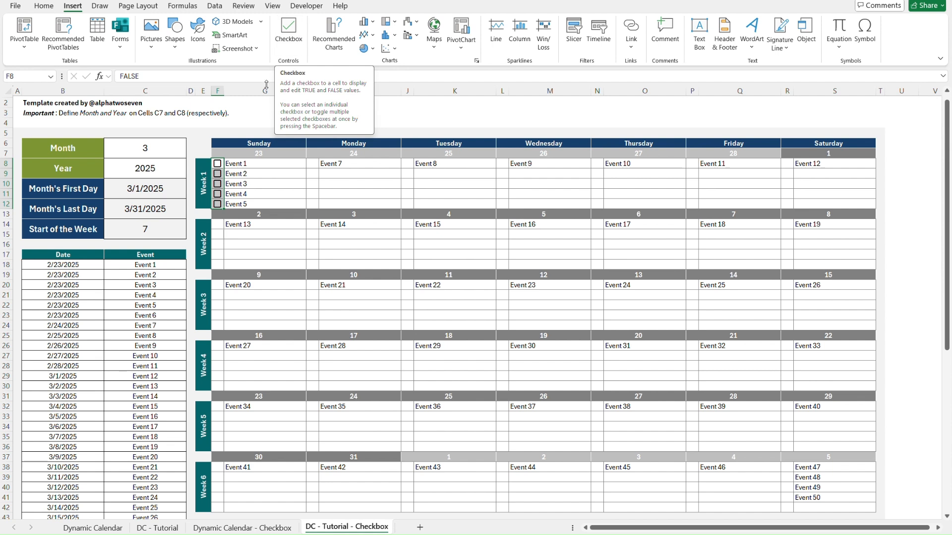
# Select the checkbox beside Event 1 in F8 and toggle it on and off to examine its cell value.
pyautogui.click(200, 134)
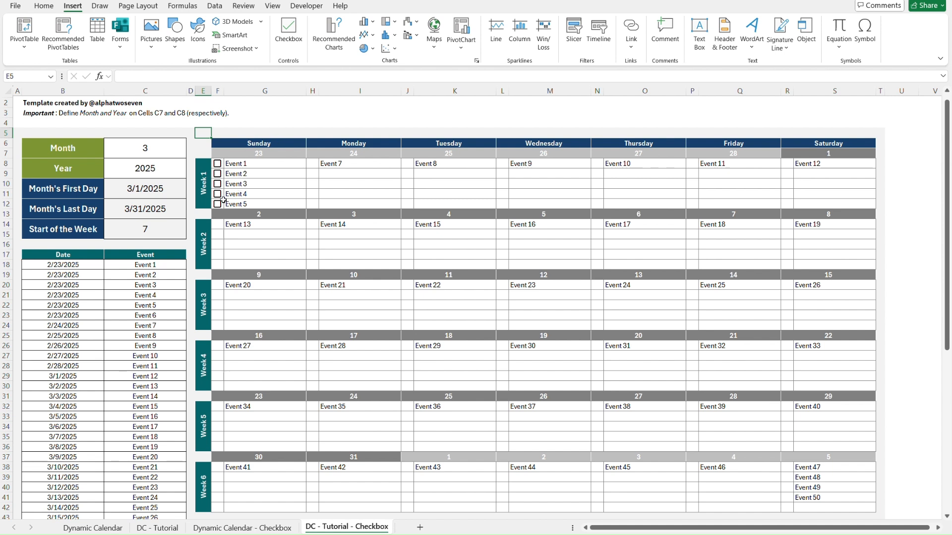
pyautogui.click(282, 169)
pyautogui.press('Left')
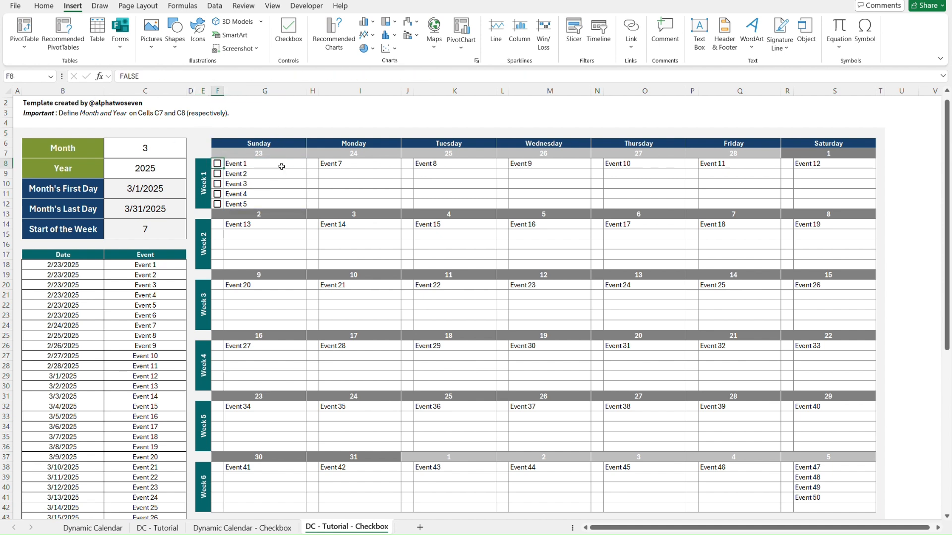
pyautogui.click(218, 165)
pyautogui.click(217, 166)
pyautogui.click(272, 165)
pyautogui.press('Left')
pyautogui.click(217, 164)
pyautogui.click(218, 165)
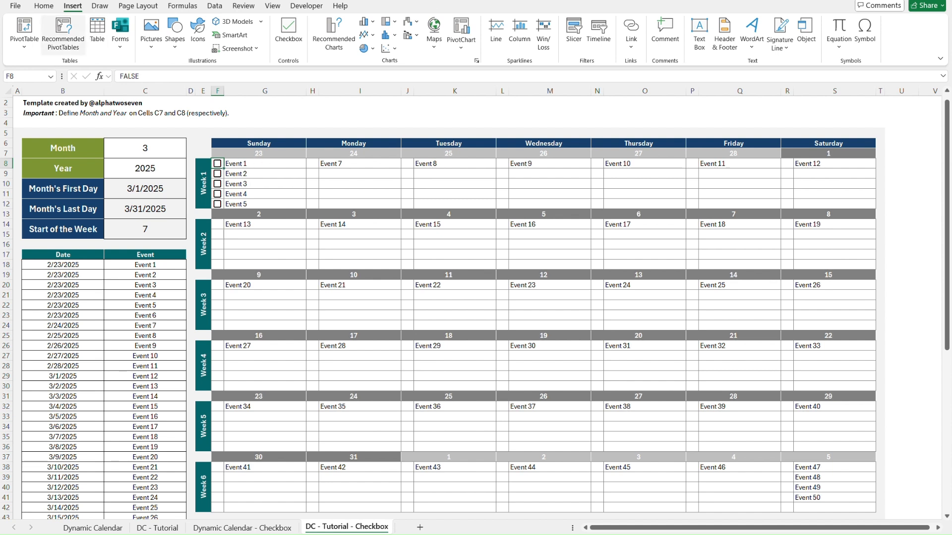
# Review the conditional formatting rules of the whole worksheet, then close the rules manager.
pyautogui.click(44, 5)
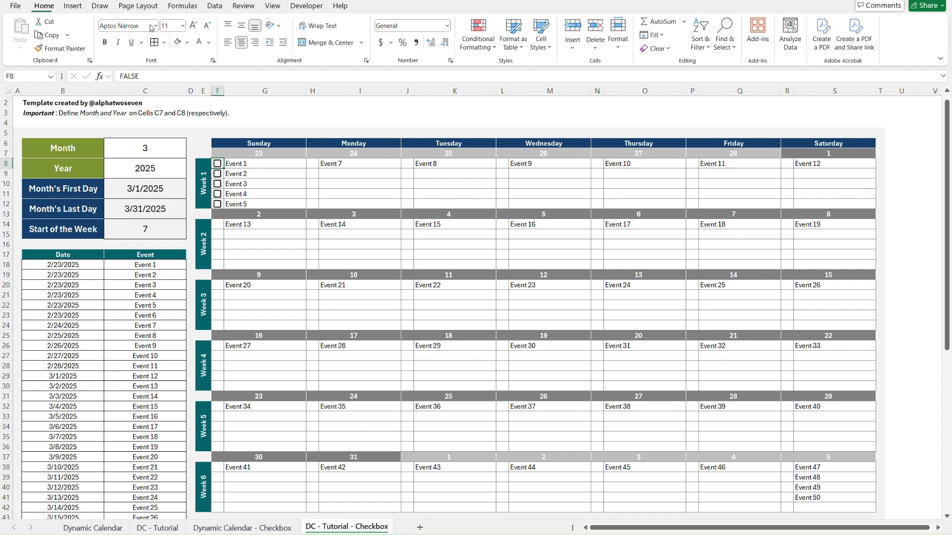
pyautogui.click(492, 56)
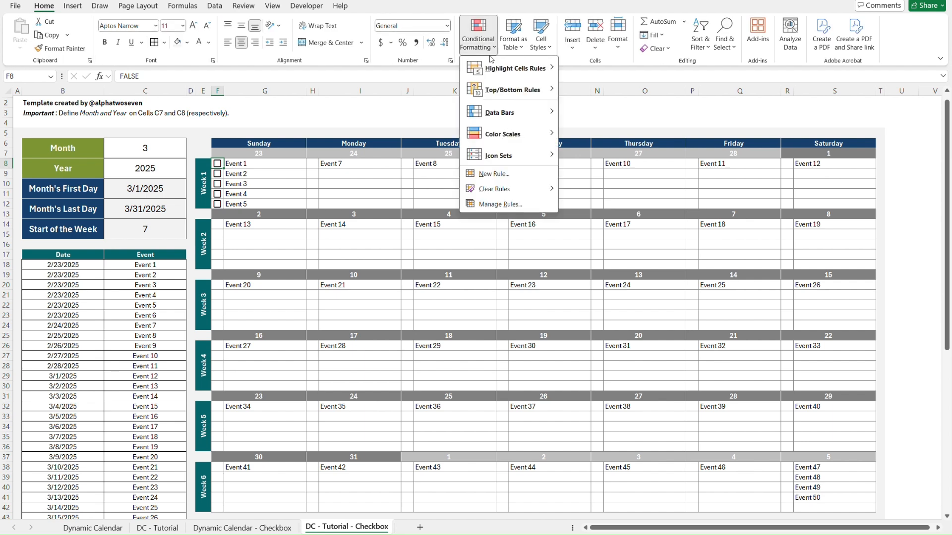
pyautogui.click(521, 205)
pyautogui.click(456, 97)
pyautogui.click(464, 110)
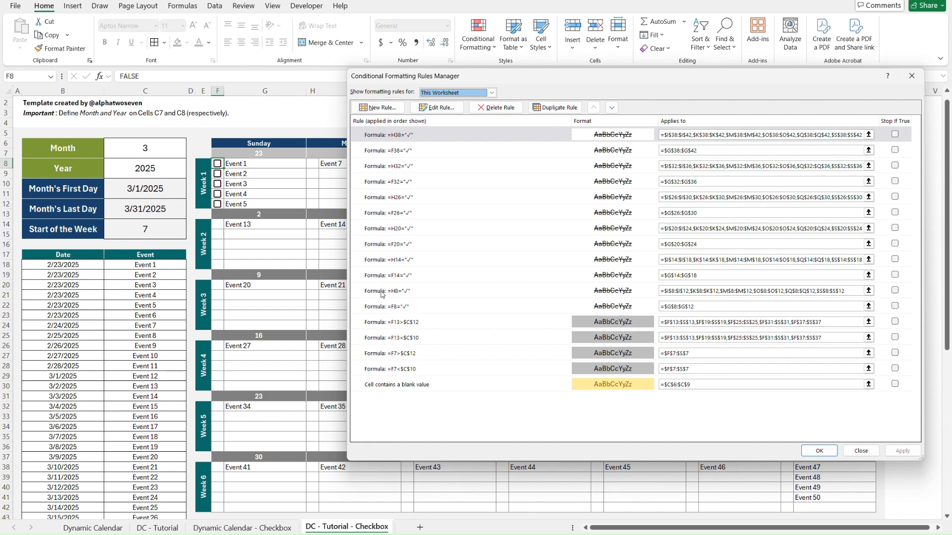
pyautogui.click(912, 76)
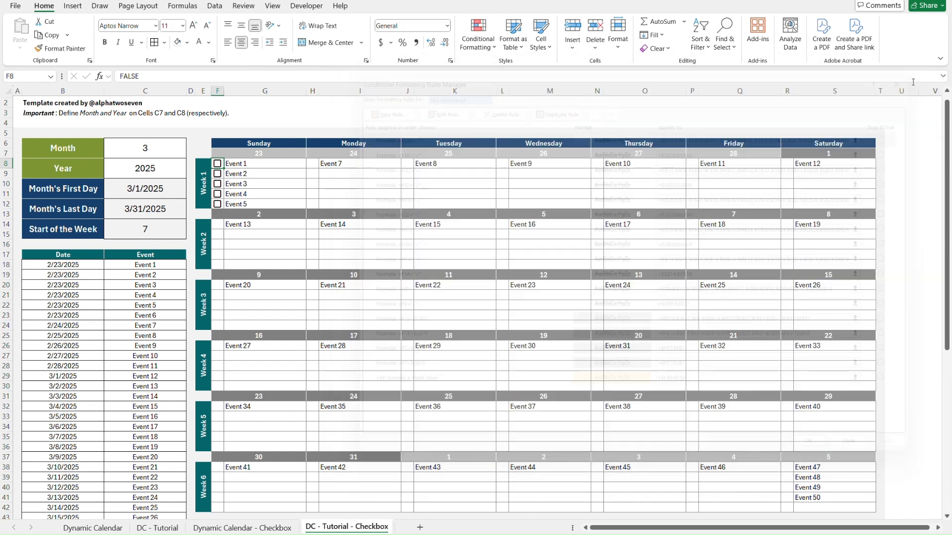
# Clear the conditional formatting rules from all six weekly event blocks in columns F to S, leaving out the date rows.
pyautogui.scroll(-3, 455, 315)
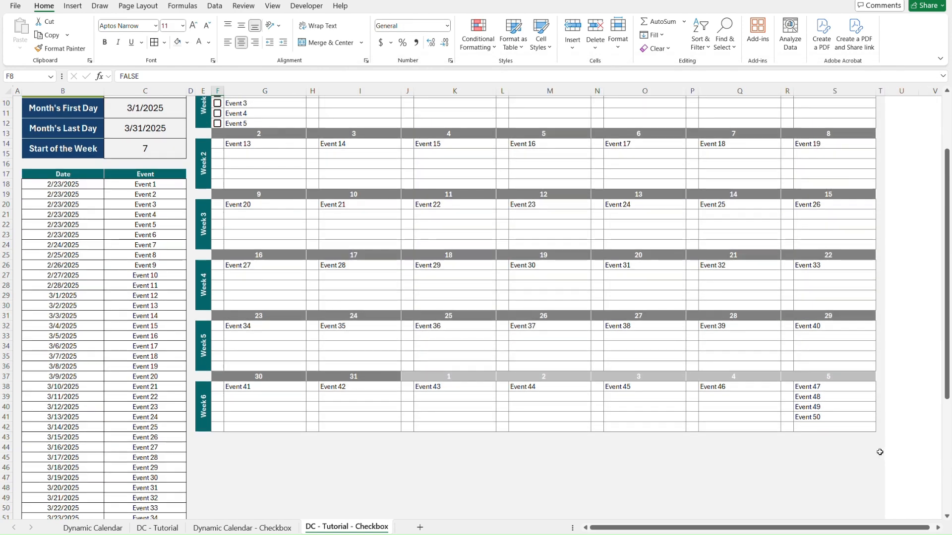
pyautogui.keyDown('shift'); pyautogui.click(863, 427); pyautogui.keyUp('shift')
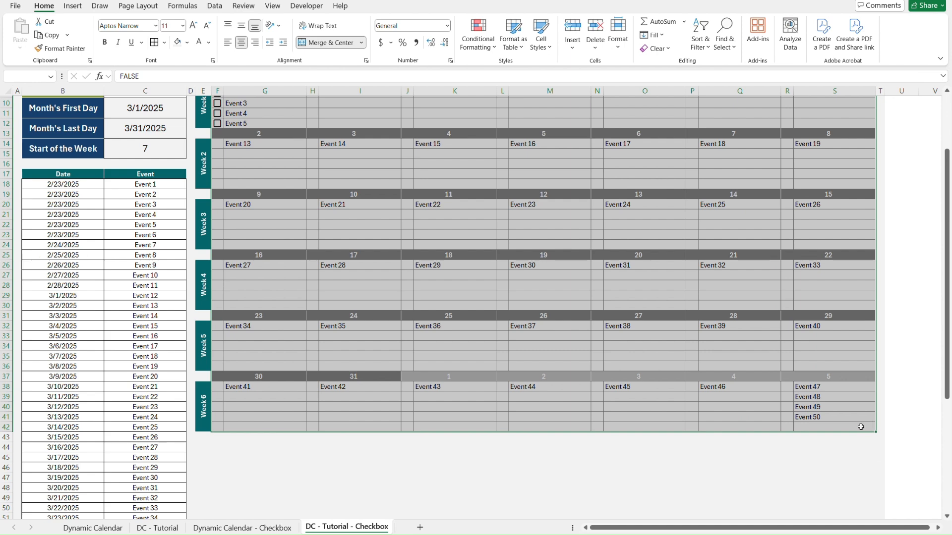
pyautogui.click(861, 427)
pyautogui.keyDown('shift'); pyautogui.click(217, 389); pyautogui.keyUp('shift')
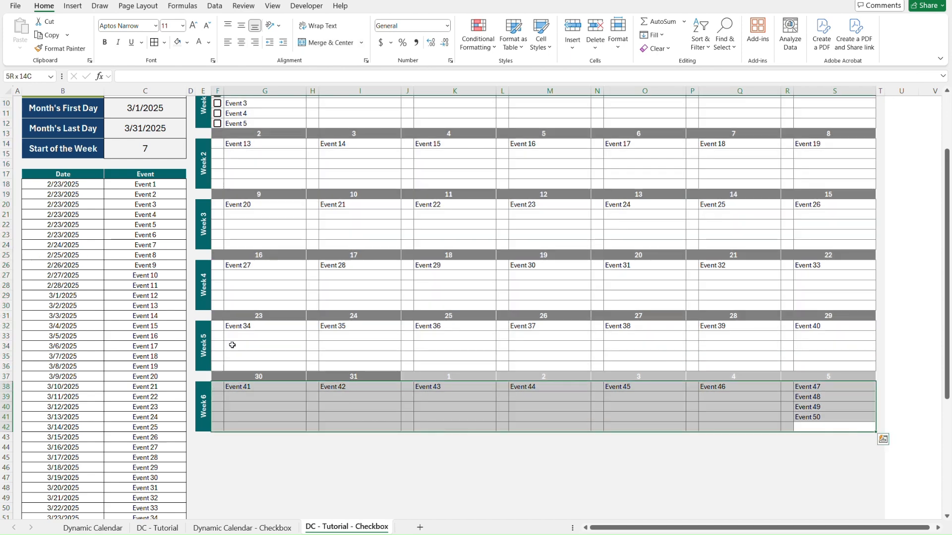
pyautogui.moveTo(218, 326); pyautogui.dragTo(830, 364)
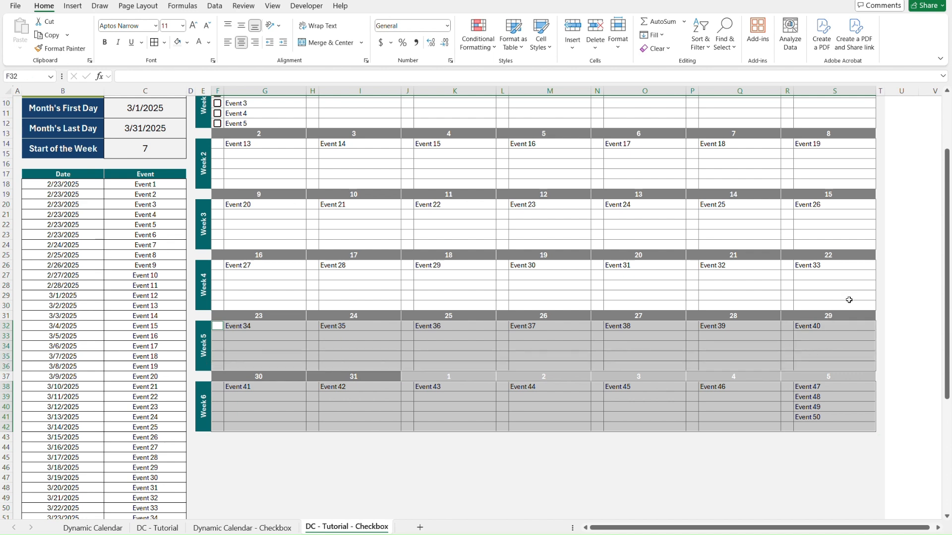
pyautogui.moveTo(851, 305); pyautogui.dragTo(220, 266)
pyautogui.moveTo(851, 247); pyautogui.dragTo(218, 207)
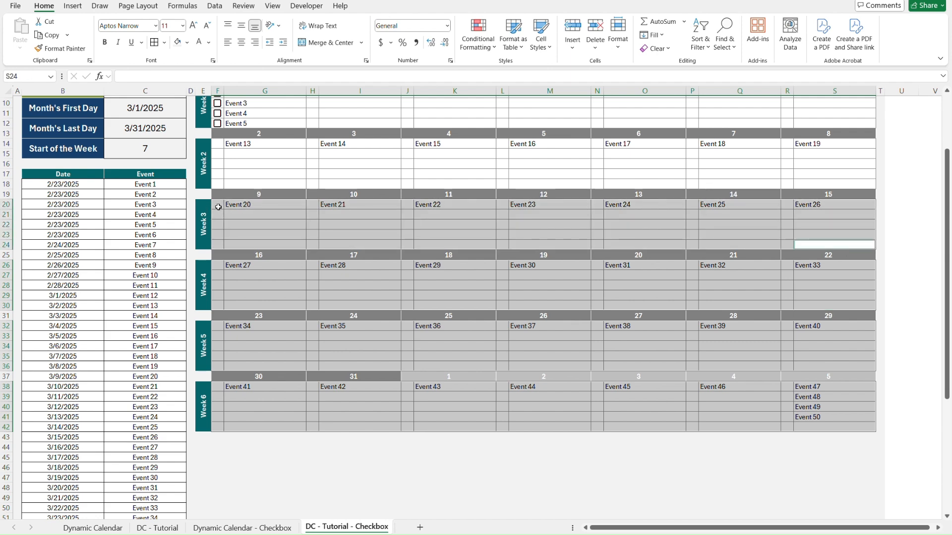
pyautogui.scroll(3, 219, 208)
pyautogui.click(829, 270)
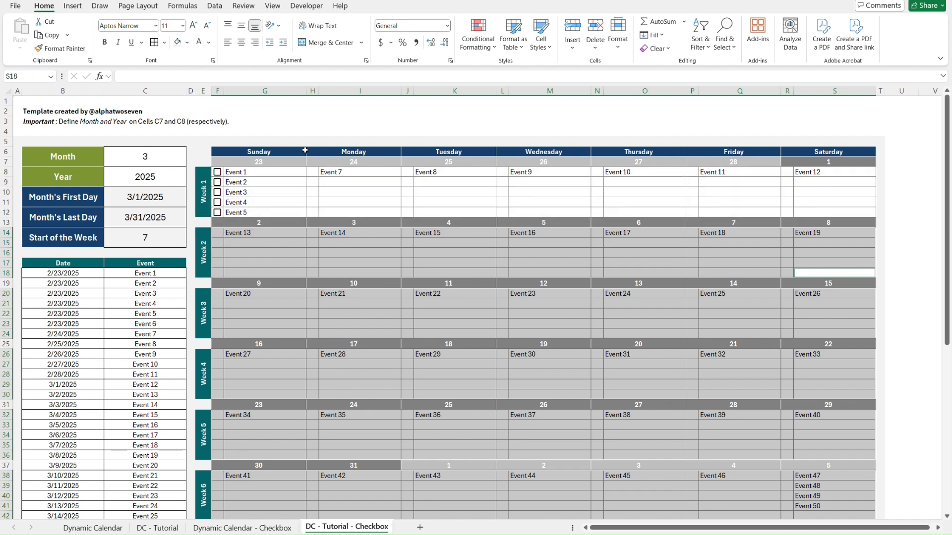
pyautogui.moveTo(811, 211); pyautogui.dragTo(218, 174)
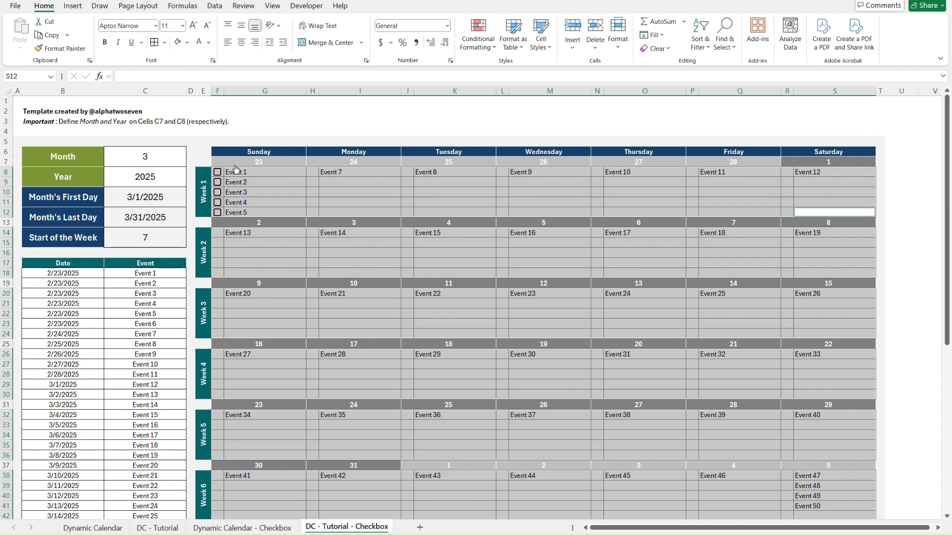
pyautogui.click(489, 40)
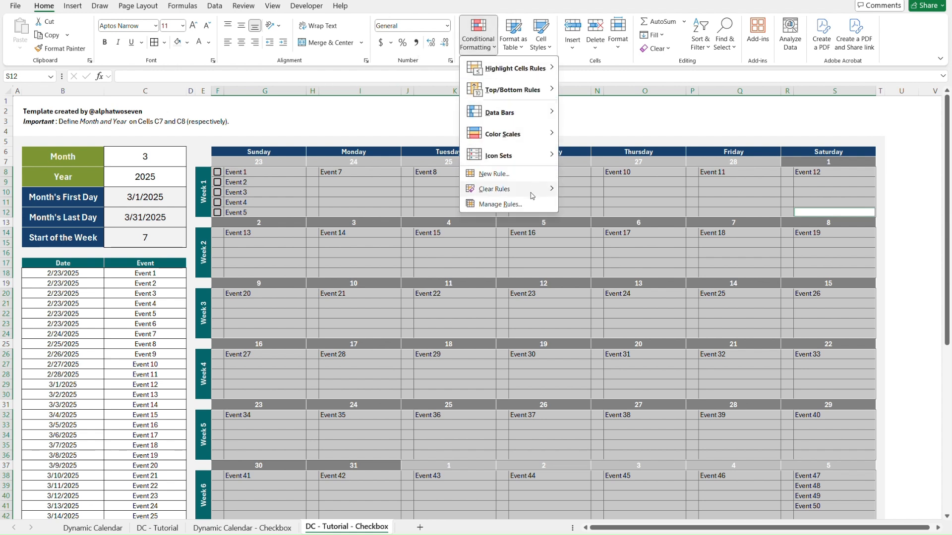
pyautogui.moveTo(532, 195)
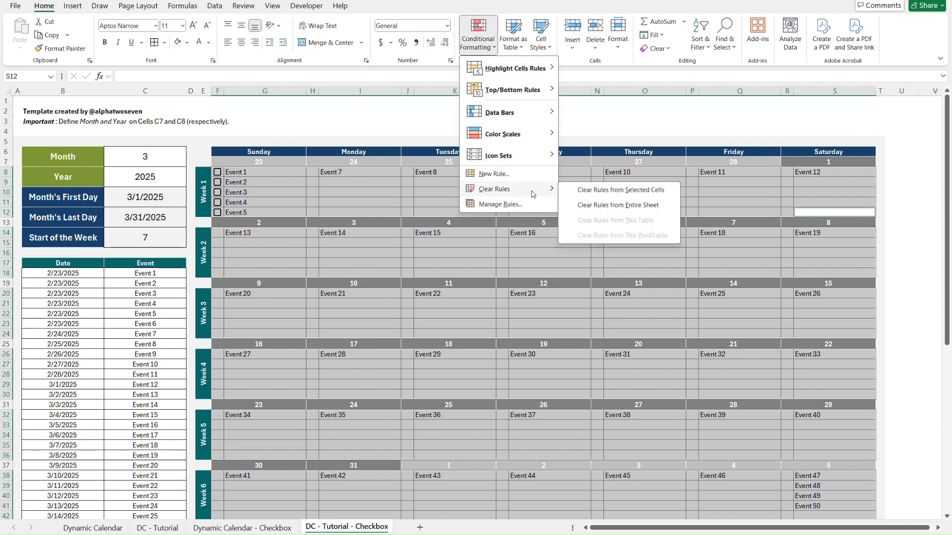
pyautogui.click(638, 193)
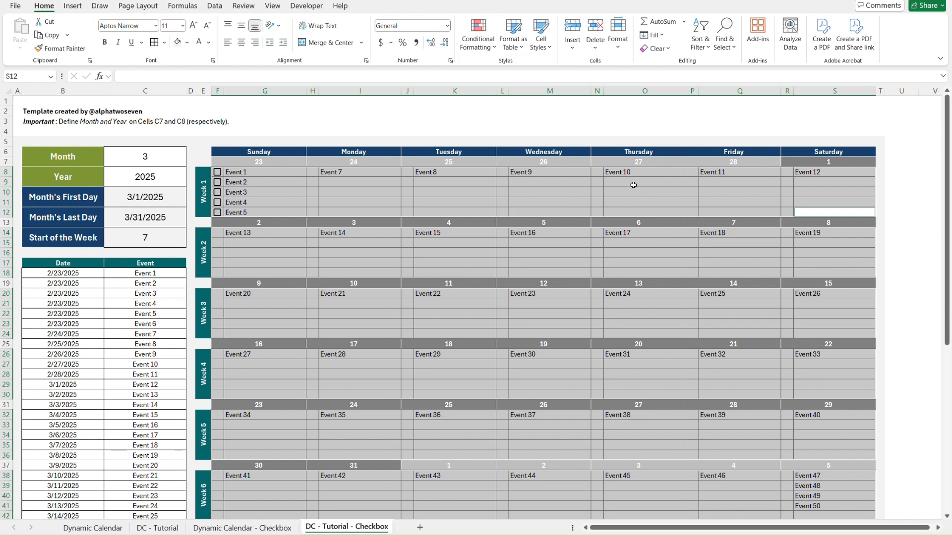
# List the worksheet's conditional formatting rules and start a new rule that uses a formula to determine which cells to format.
pyautogui.click(489, 44)
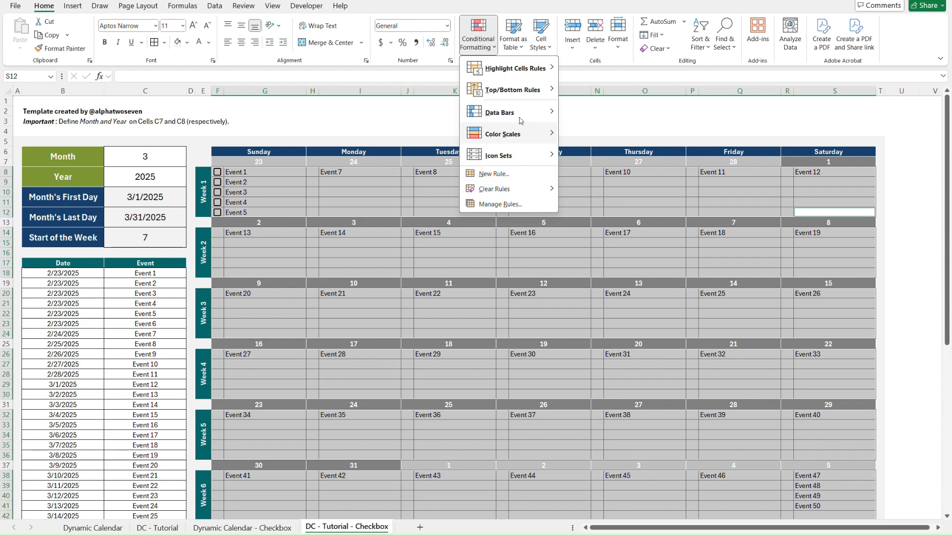
pyautogui.click(501, 204)
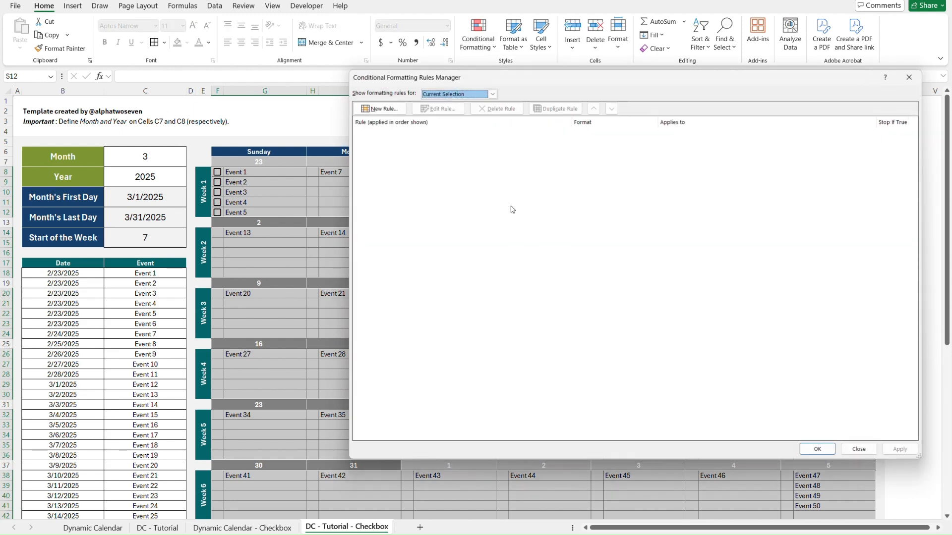
pyautogui.click(471, 92)
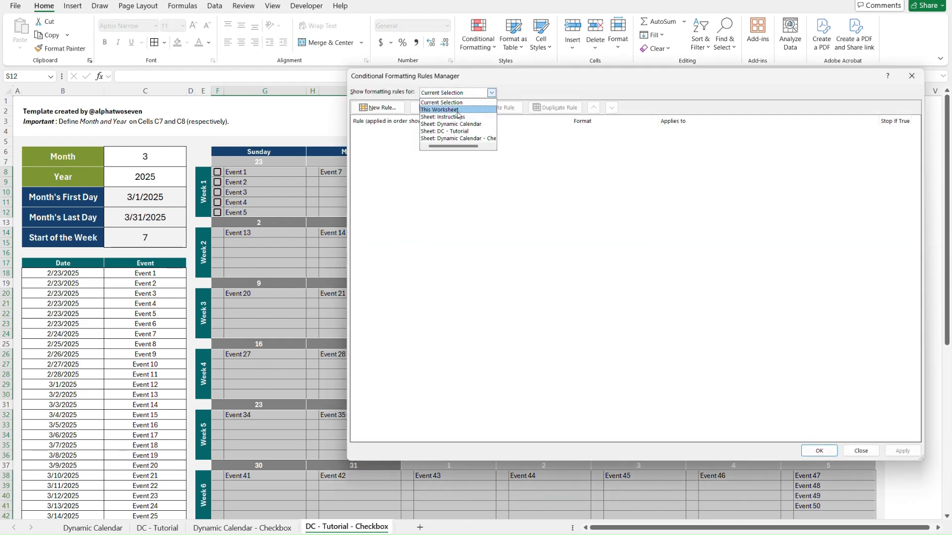
pyautogui.click(461, 110)
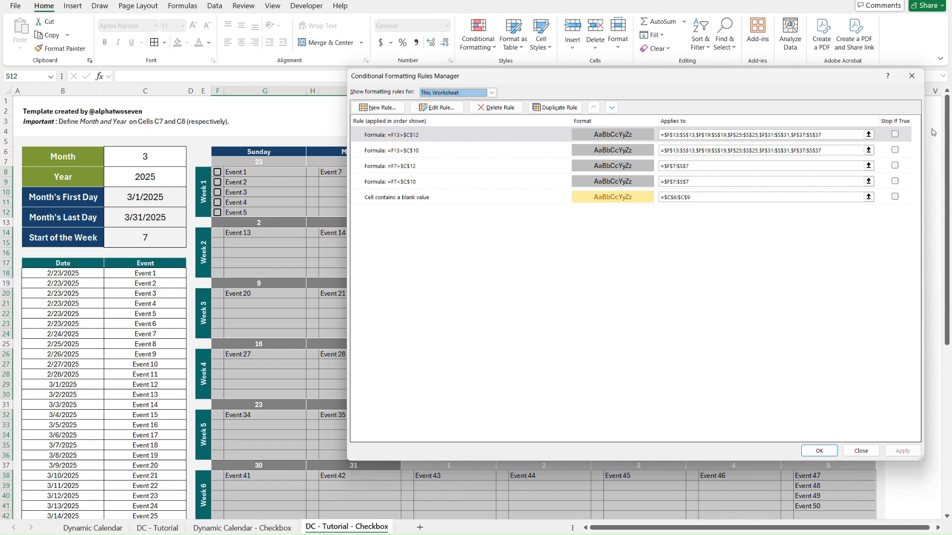
pyautogui.click(386, 109)
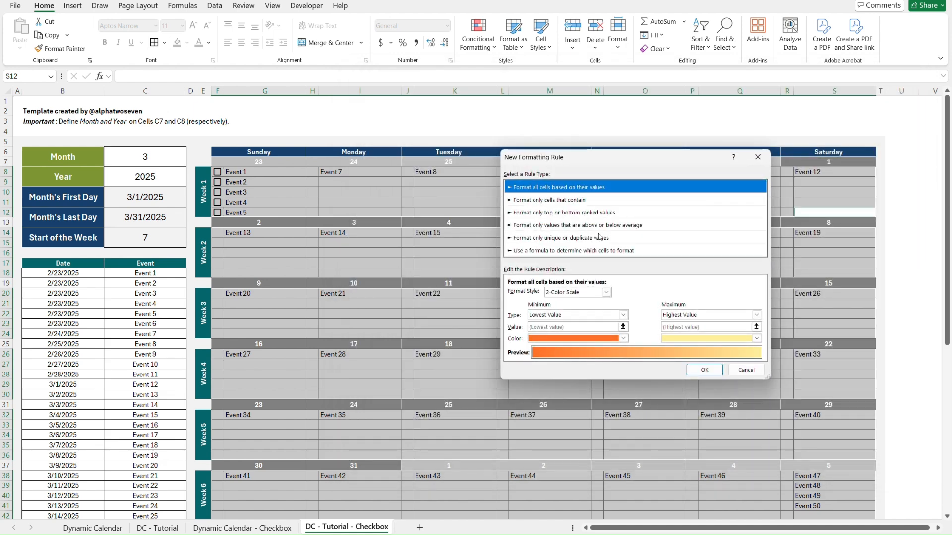
pyautogui.click(595, 252)
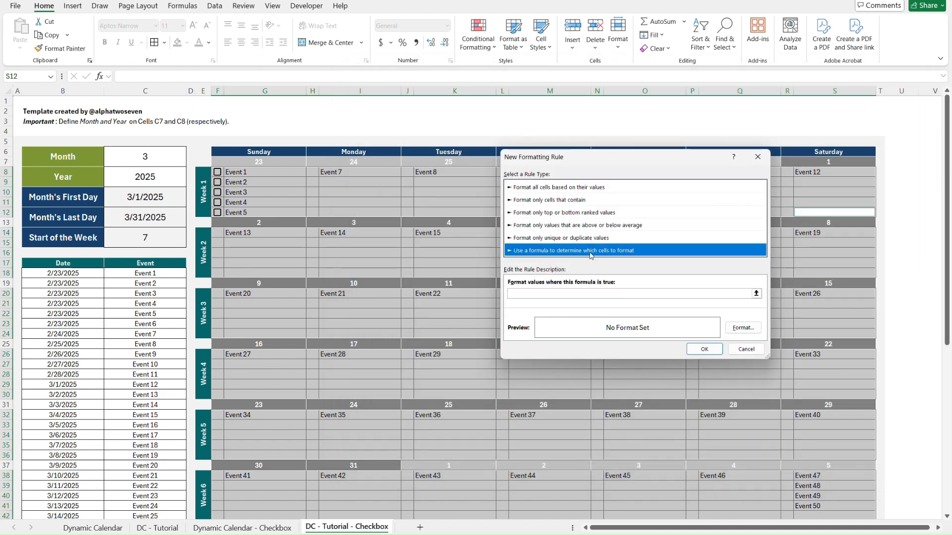
pyautogui.click(540, 293)
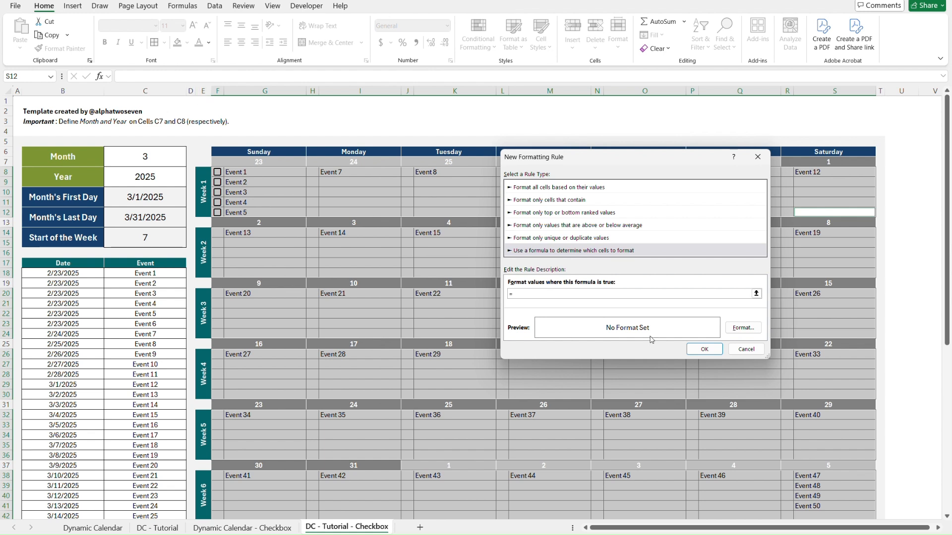
# Give the new rule the formula =E8 with a strikethrough font effect, and apply it to the selected event blocks.
pyautogui.write('8')
pyautogui.click(747, 330)
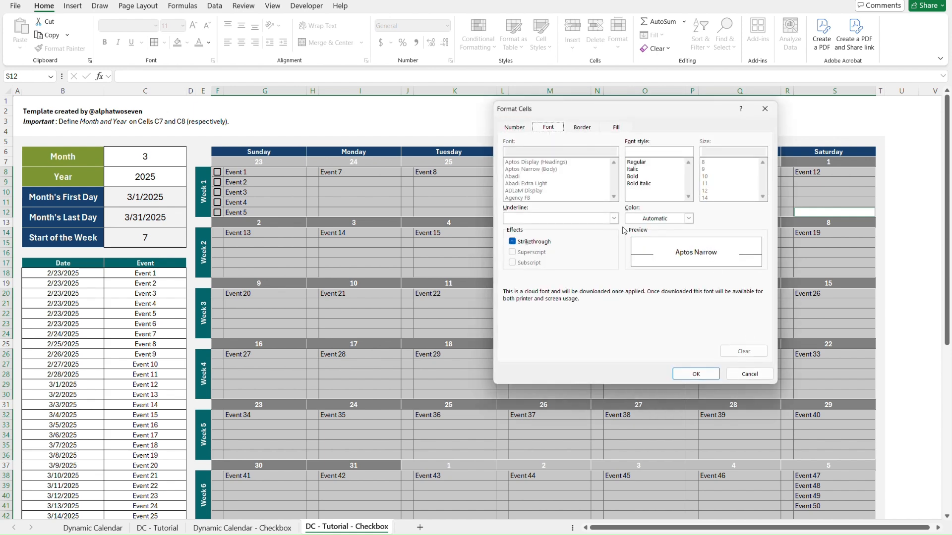
pyautogui.click(513, 242)
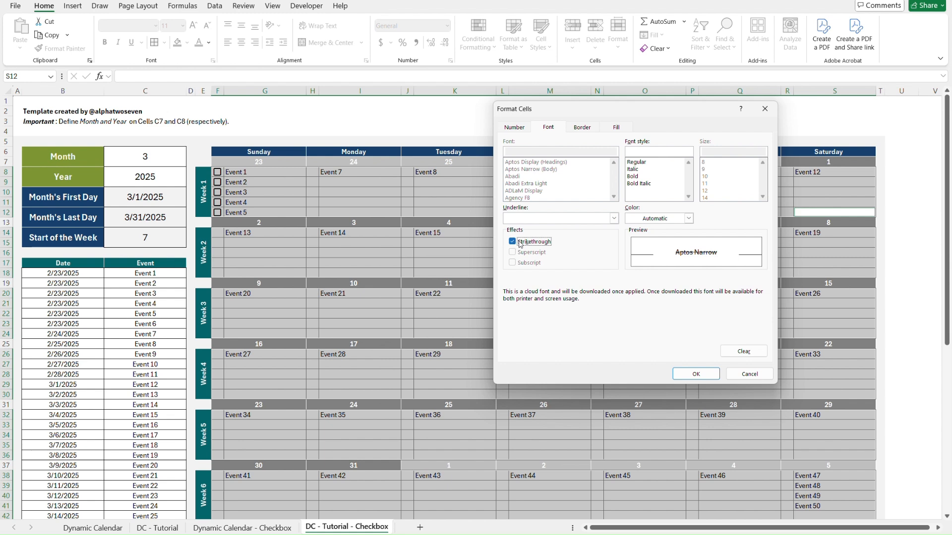
pyautogui.click(709, 373)
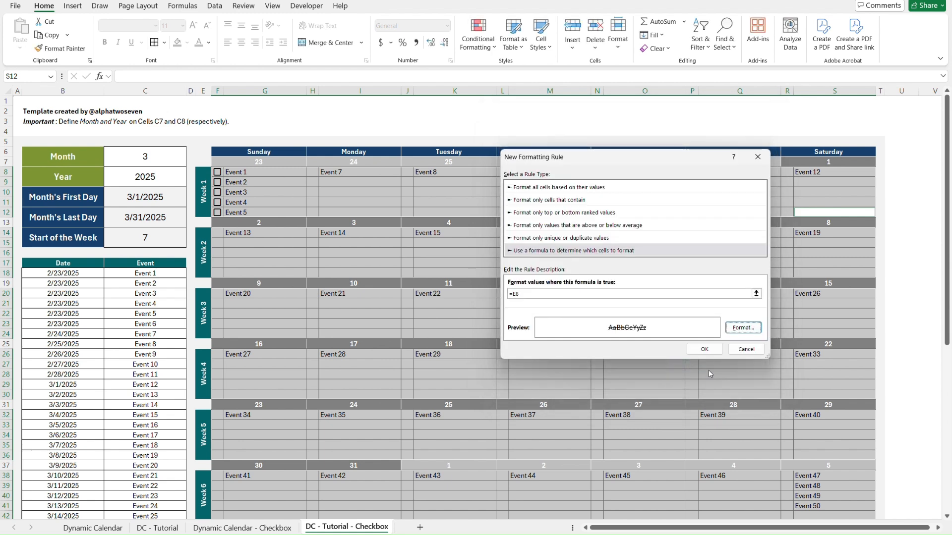
pyautogui.click(709, 351)
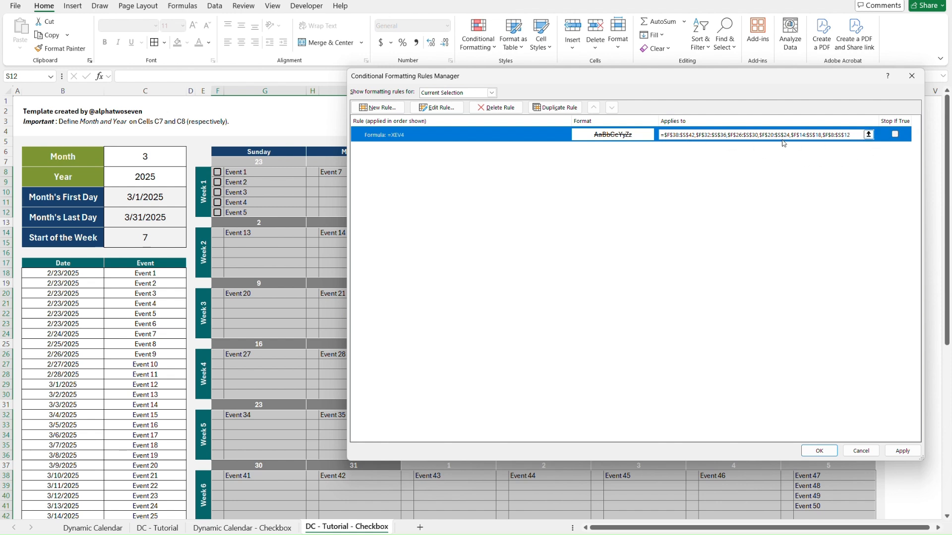
pyautogui.click(902, 451)
pyautogui.click(819, 450)
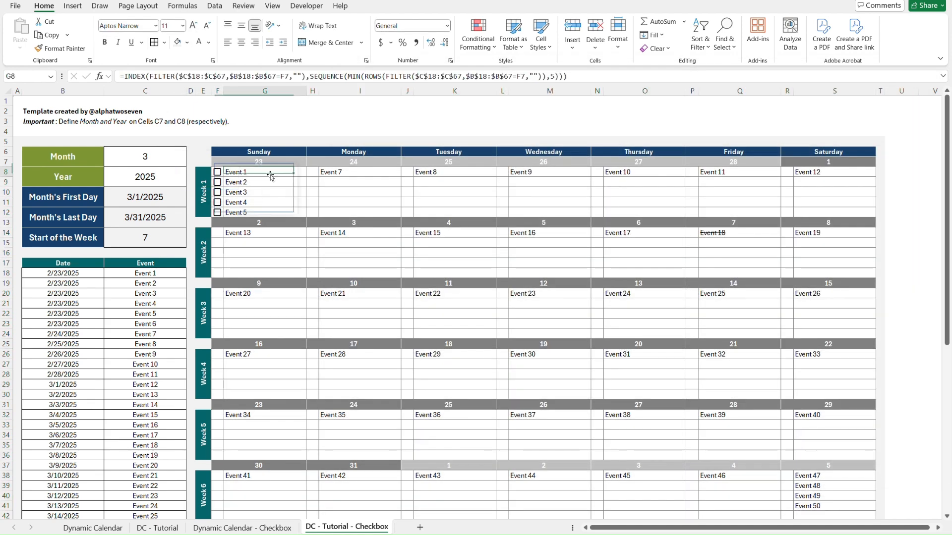
# Tick the checkbox beside Event 3 in F10 to test the strikethrough rule, and select the event cell.
pyautogui.click(243, 176)
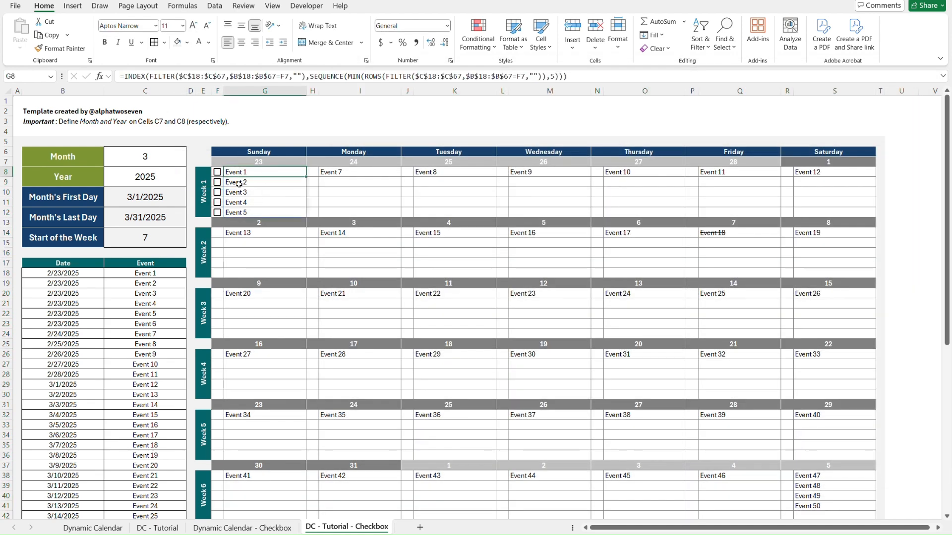
pyautogui.click(218, 193)
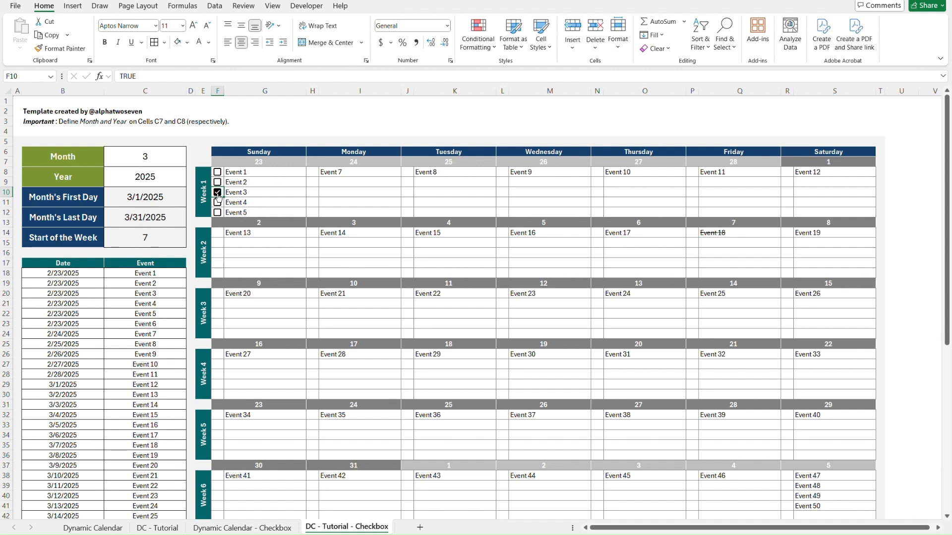
pyautogui.click(250, 194)
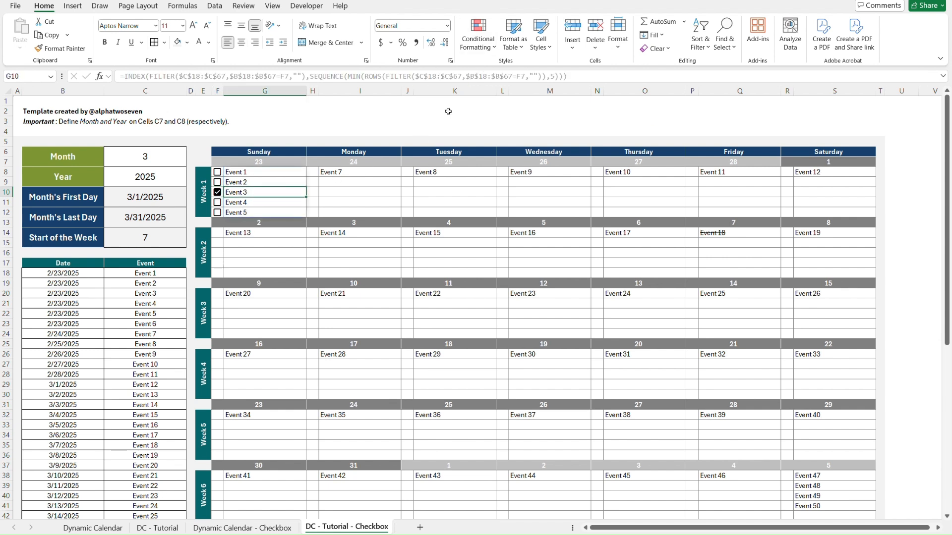
pyautogui.click(479, 37)
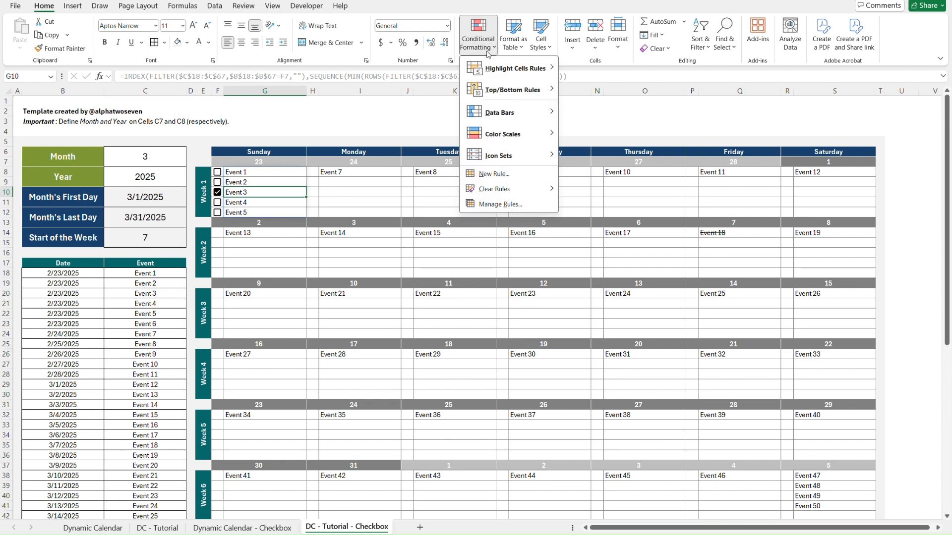
pyautogui.click(536, 212)
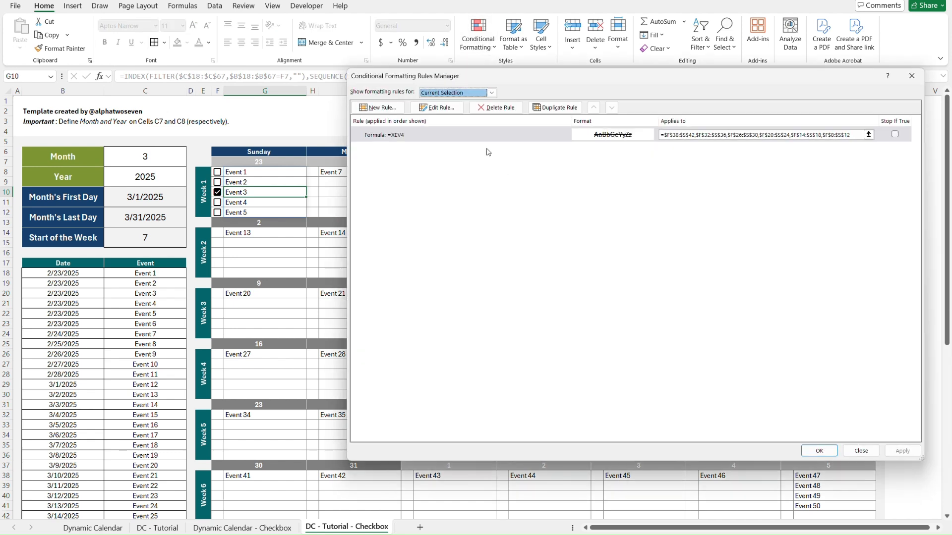
pyautogui.click(385, 138)
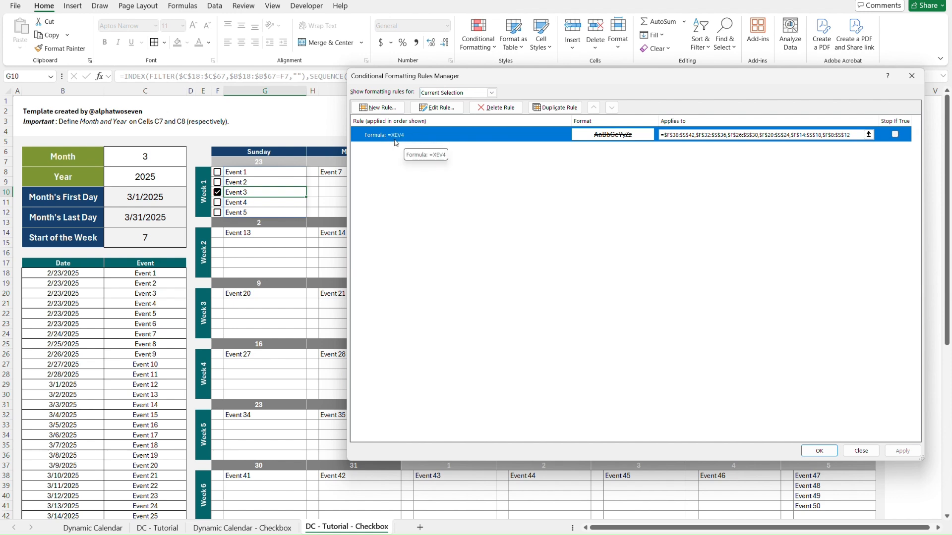
pyautogui.click(439, 111)
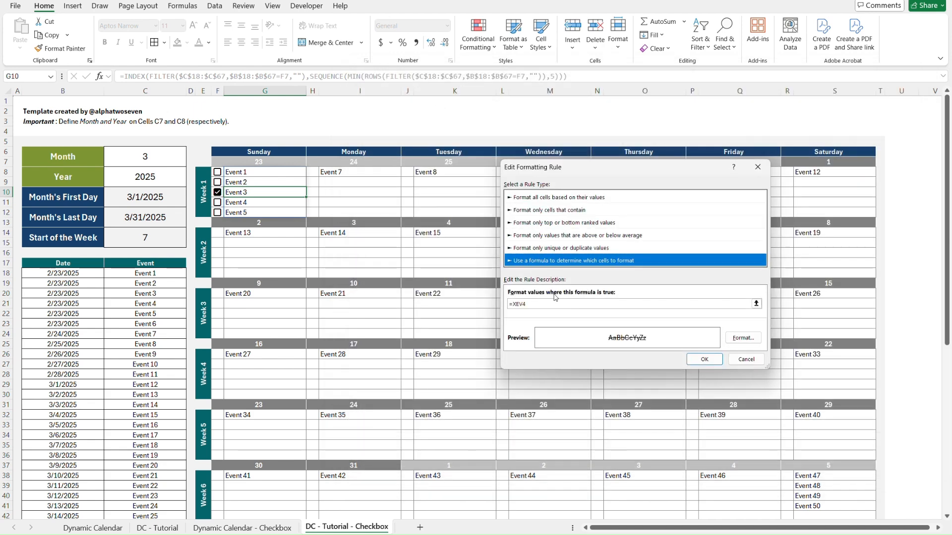
pyautogui.click(515, 303)
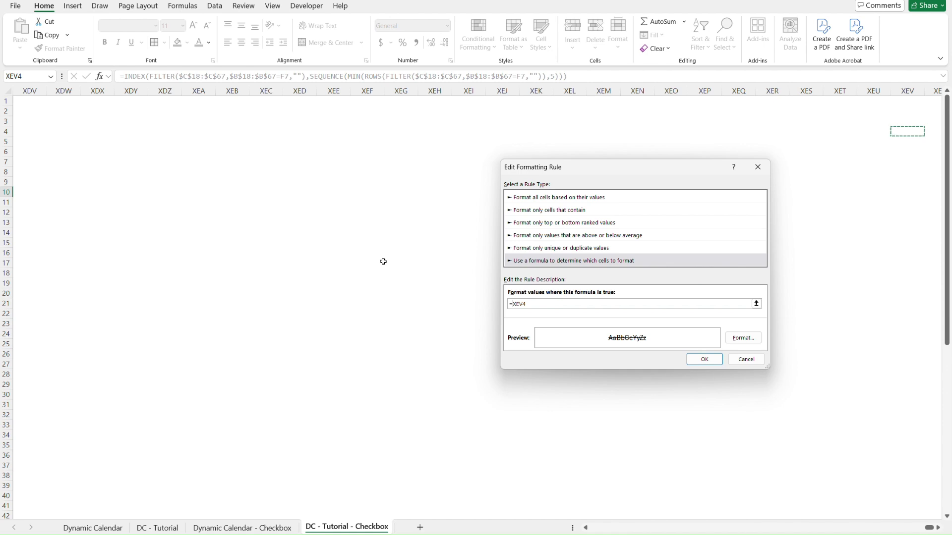
pyautogui.press('Delete')
pyautogui.press('Delete')
pyautogui.click(748, 360)
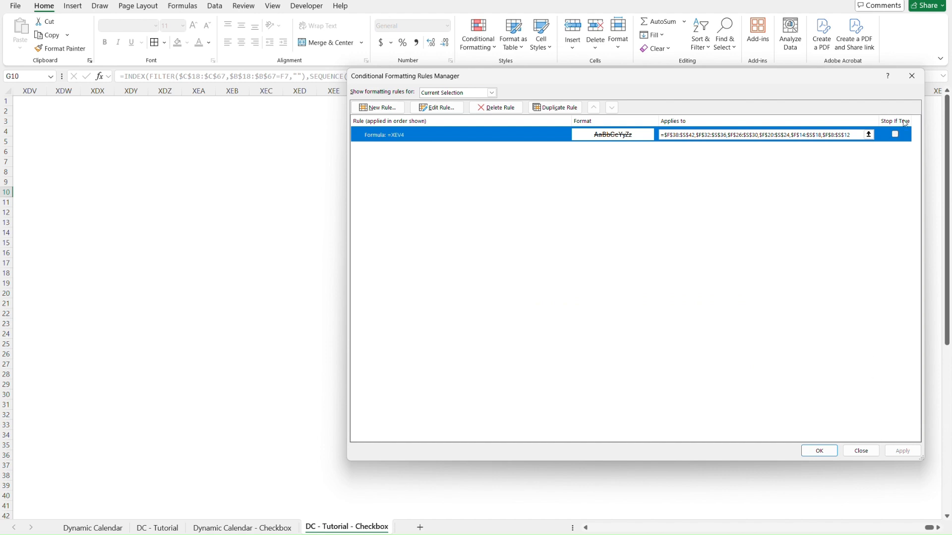
pyautogui.click(912, 76)
pyautogui.click(672, 353)
pyautogui.click(733, 317)
pyautogui.hotkey('ctrl', 'Home')
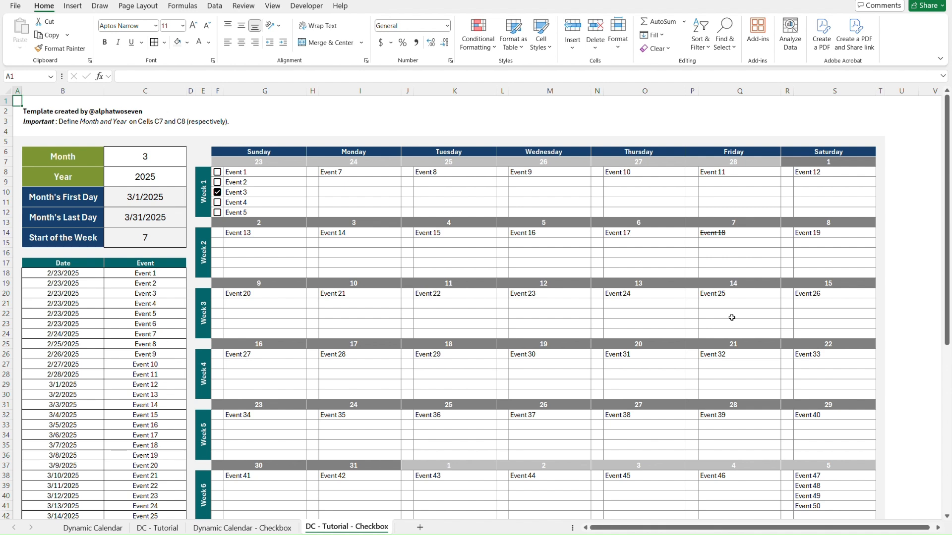
# With F8 as the active cell, change the strikethrough rule's formula to =E8 and apply it.
pyautogui.click(263, 176)
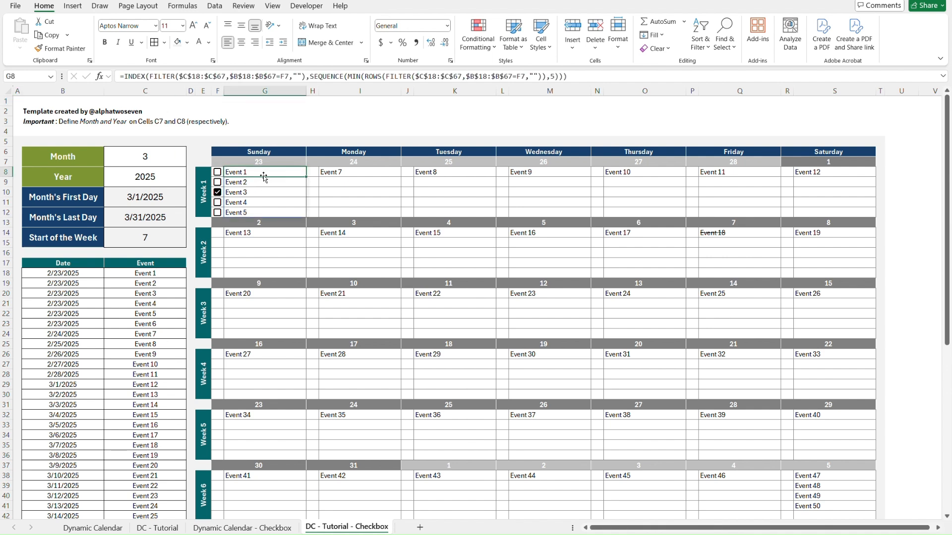
pyautogui.press('Left')
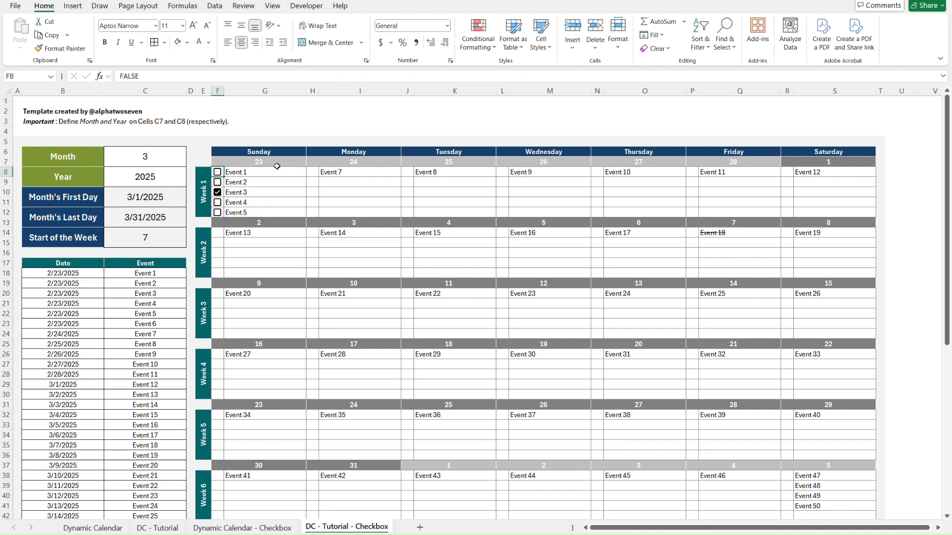
pyautogui.click(470, 43)
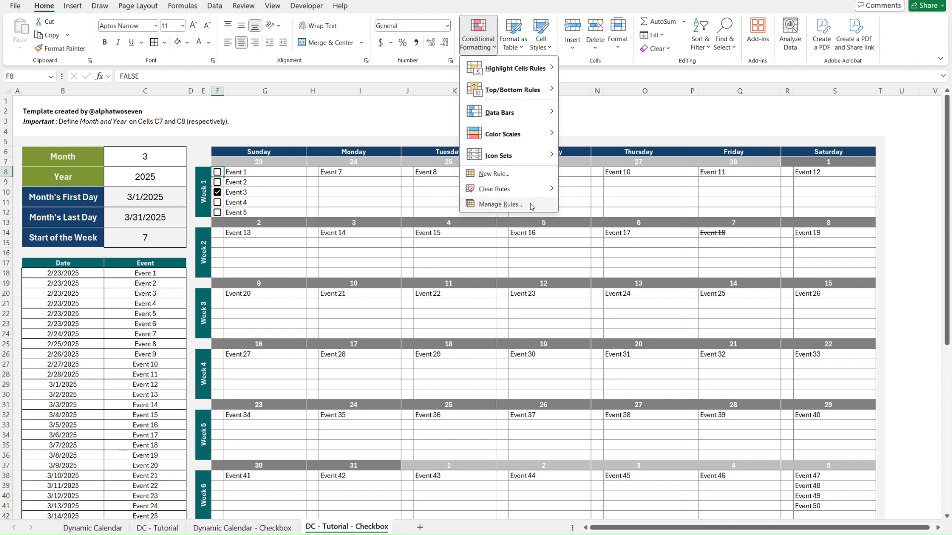
pyautogui.click(496, 205)
pyautogui.click(430, 135)
pyautogui.click(437, 108)
pyautogui.click(537, 303)
pyautogui.press('BackSpace')
pyautogui.press('BackSpace')
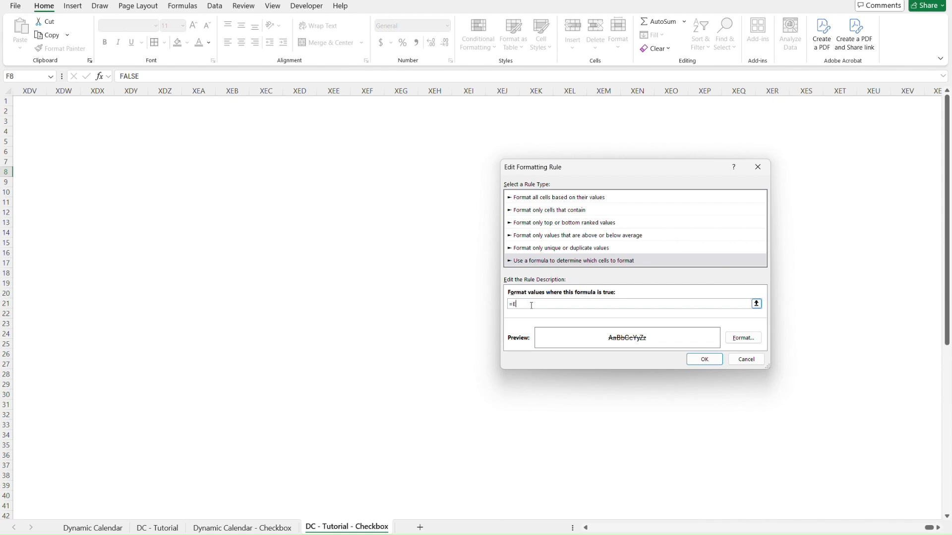
pyautogui.click(702, 360)
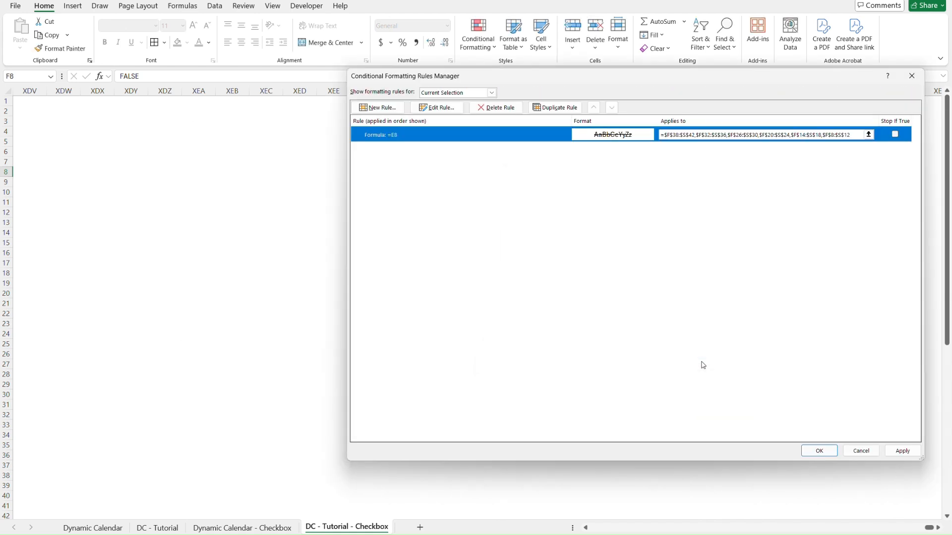
pyautogui.click(903, 450)
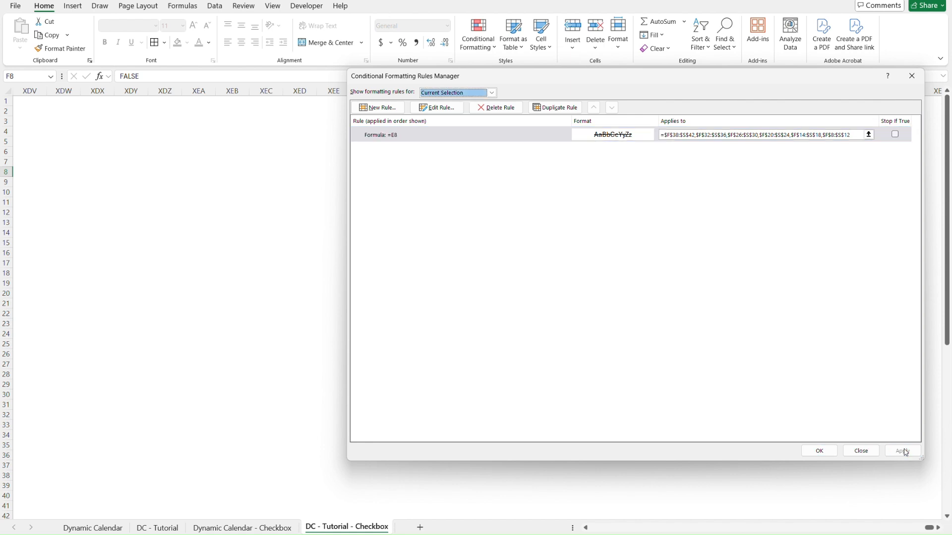
pyautogui.click(818, 451)
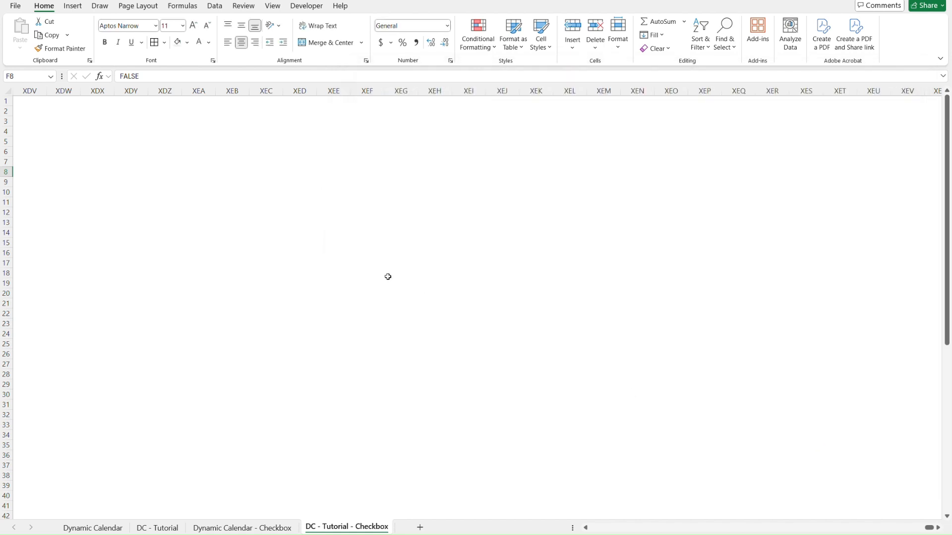
# Test the rule by ticking the checkboxes beside Events 1 to 5 in F8:F12 and unticking them all again.
pyautogui.hotkey('ctrl', 'Home')
pyautogui.click(218, 193)
pyautogui.click(218, 173)
pyautogui.click(219, 183)
pyautogui.click(218, 203)
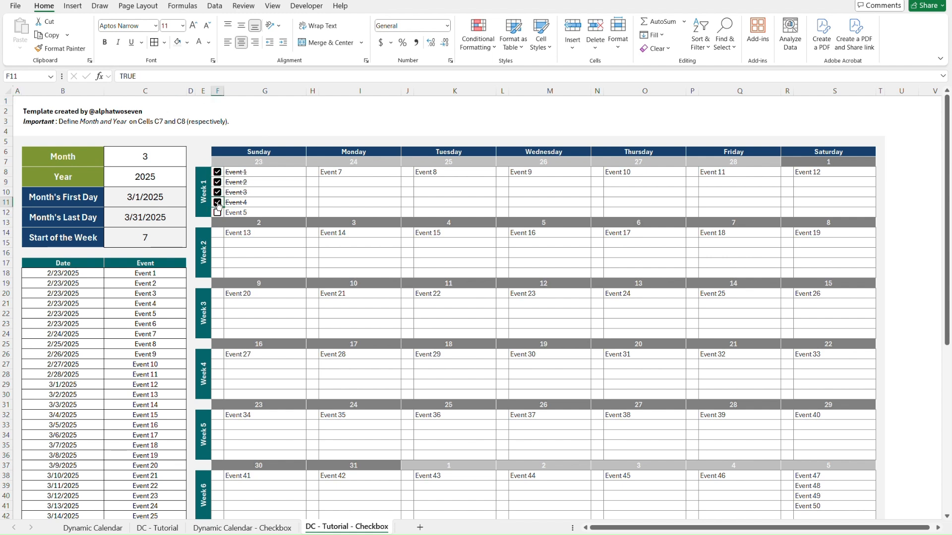
pyautogui.click(218, 213)
pyautogui.click(217, 213)
pyautogui.click(217, 203)
pyautogui.click(217, 193)
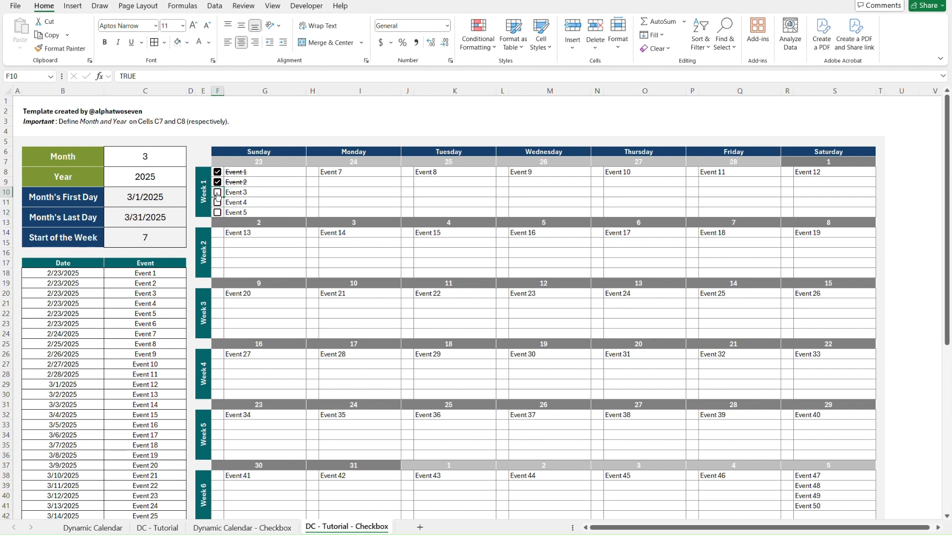
pyautogui.click(217, 182)
pyautogui.click(218, 173)
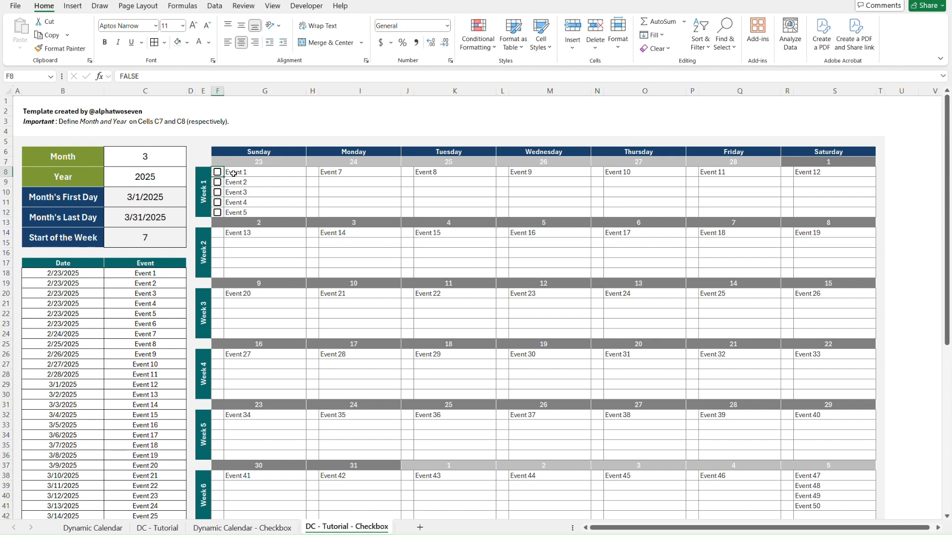
# Copy the Sunday checkbox cells F8:F12.
pyautogui.click(266, 175)
pyautogui.press('Left')
pyautogui.hotkey('shift', 'Down')
pyautogui.hotkey('shift', 'Down')
pyautogui.hotkey('shift', 'Down')
pyautogui.hotkey('shift', 'Down')
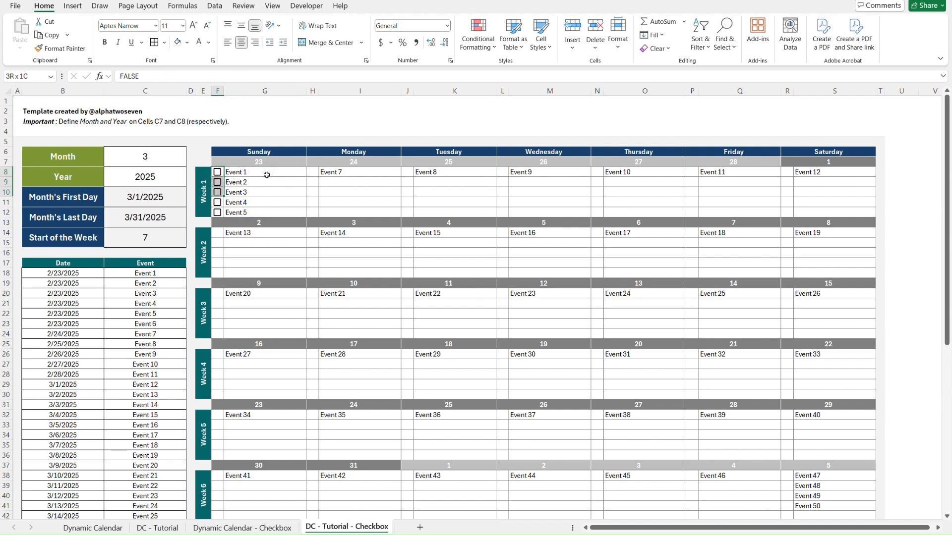
pyautogui.hotkey('ctrl', 'c')
# Insert checkboxes into the Week 1 Monday cells H8:H12.
pyautogui.click(312, 173)
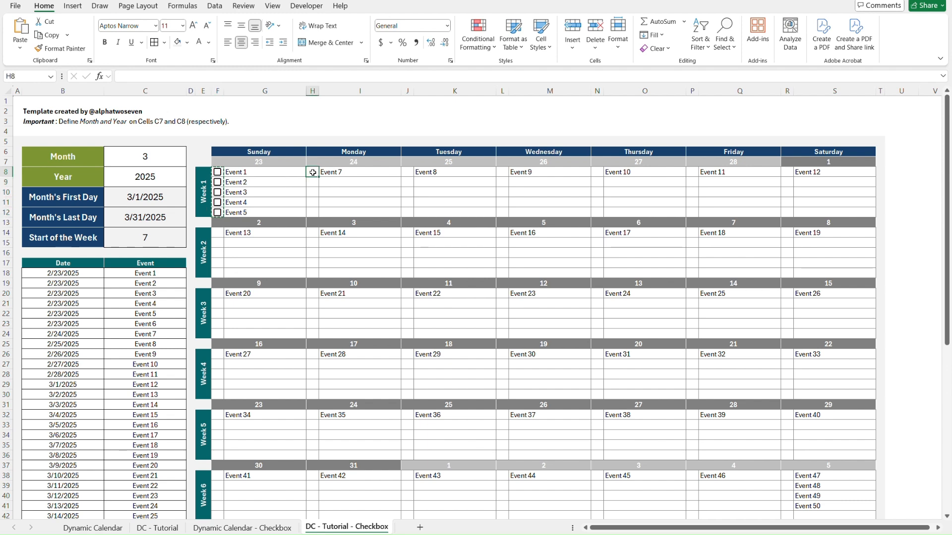
pyautogui.hotkey('shift', 'Down')
pyautogui.hotkey('shift', 'Down')
pyautogui.hotkey('shift', 'Down')
pyautogui.hotkey('shift', 'Down')
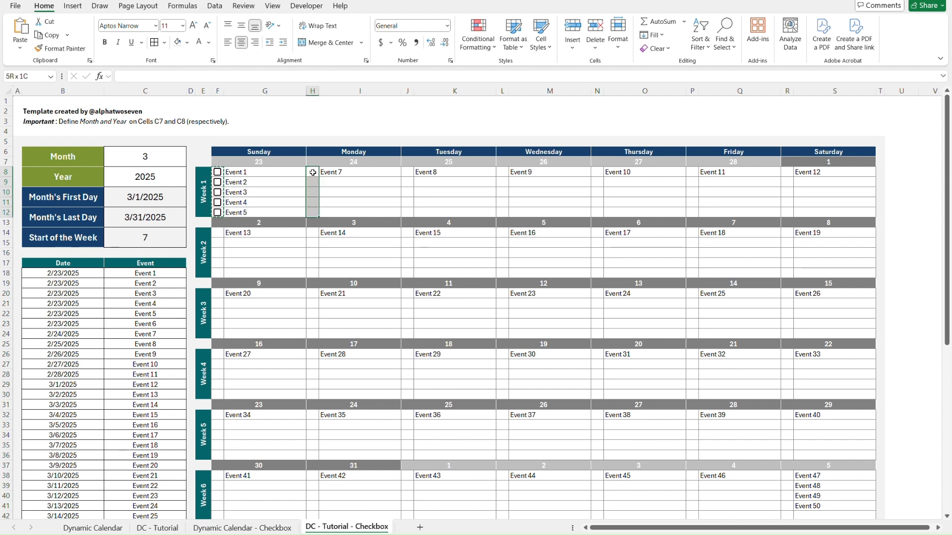
pyautogui.click(74, 7)
pyautogui.click(288, 34)
# Insert checkboxes into the Week 1 Tuesday cells J8:J12.
pyautogui.press('Right')
pyautogui.press('Right')
# Insert checkboxes into the Week 1 Wednesday cells L8:L12.
pyautogui.press('Right')
pyautogui.press('Left')
pyautogui.hotkey('shift', 'Down')
pyautogui.hotkey('shift', 'Down')
pyautogui.hotkey('shift', 'Down')
pyautogui.hotkey('shift', 'Down')
pyautogui.click(280, 41)
pyautogui.press('Right')
pyautogui.press('Right')
pyautogui.hotkey('shift', 'Down')
pyautogui.hotkey('shift', 'Down')
pyautogui.hotkey('shift', 'Down')
pyautogui.hotkey('shift', 'Down')
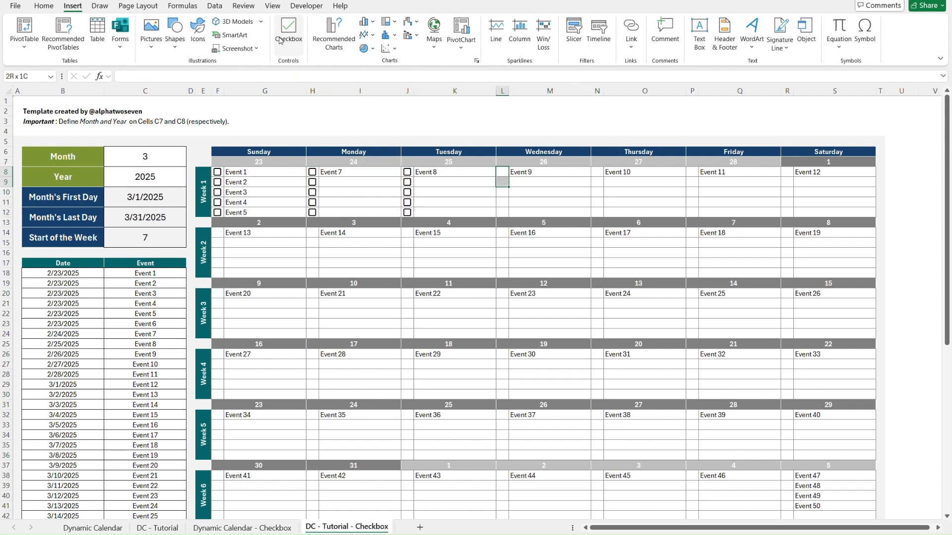
pyautogui.click(280, 40)
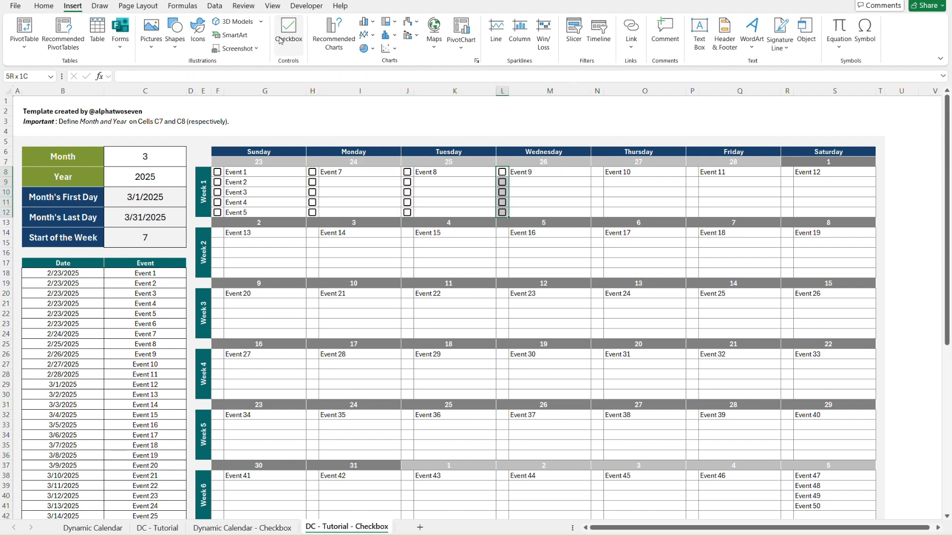
# Copy the Week 1 Sunday checkboxes and event cells F8:G12.
pyautogui.click(258, 173)
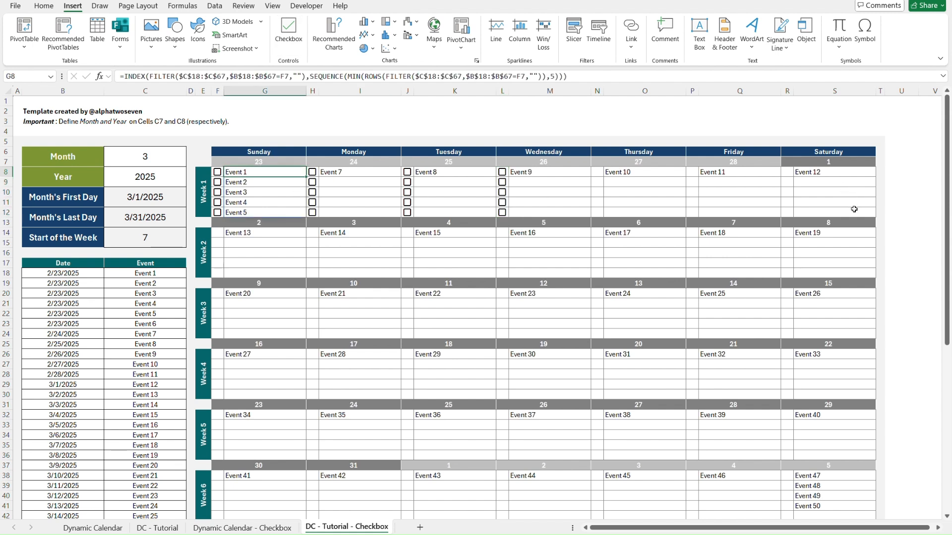
pyautogui.click(833, 209)
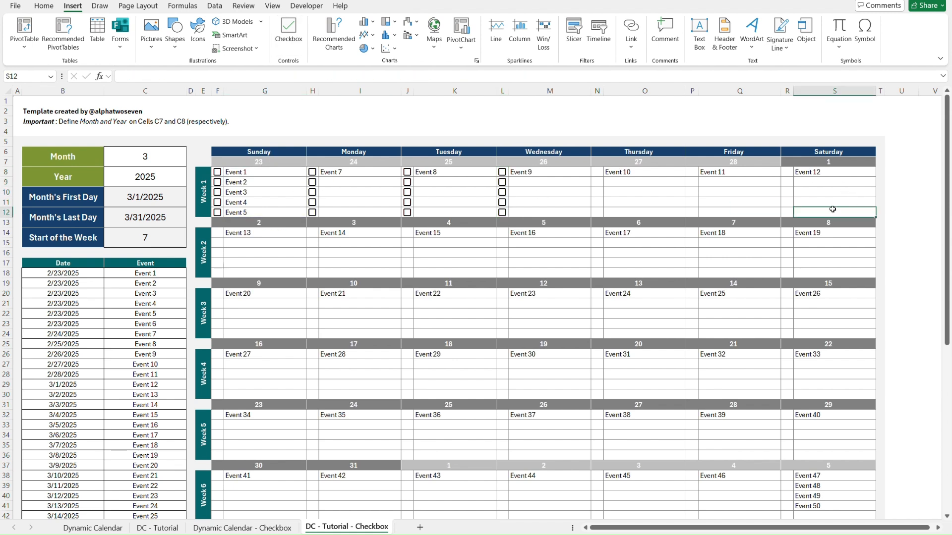
pyautogui.keyDown('shift'); pyautogui.click(273, 173); pyautogui.keyUp('shift')
pyautogui.press('Left')
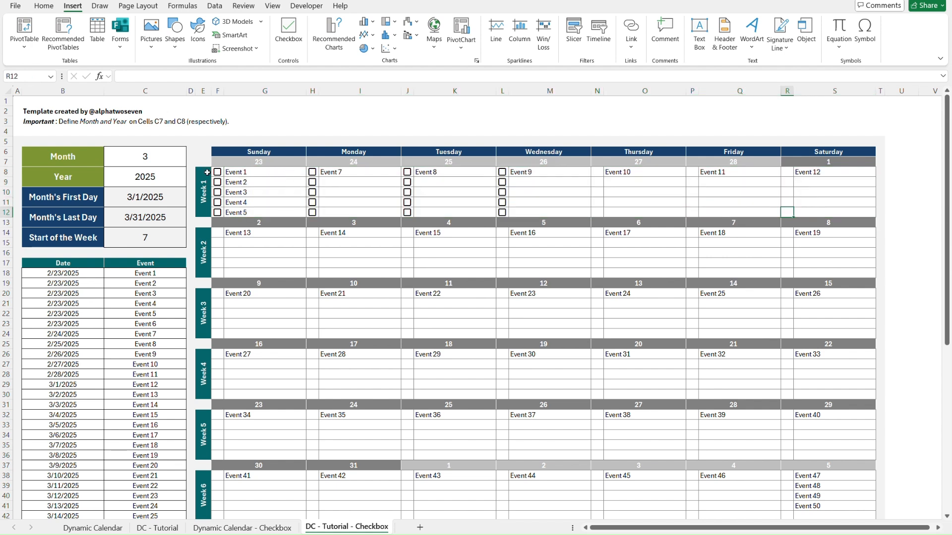
pyautogui.click(254, 172)
pyautogui.press('Left')
pyautogui.hotkey('shift', 'Right')
pyautogui.hotkey('shift', 'Down')
pyautogui.hotkey('shift', 'Down')
pyautogui.hotkey('shift', 'Down')
pyautogui.hotkey('shift', 'Down')
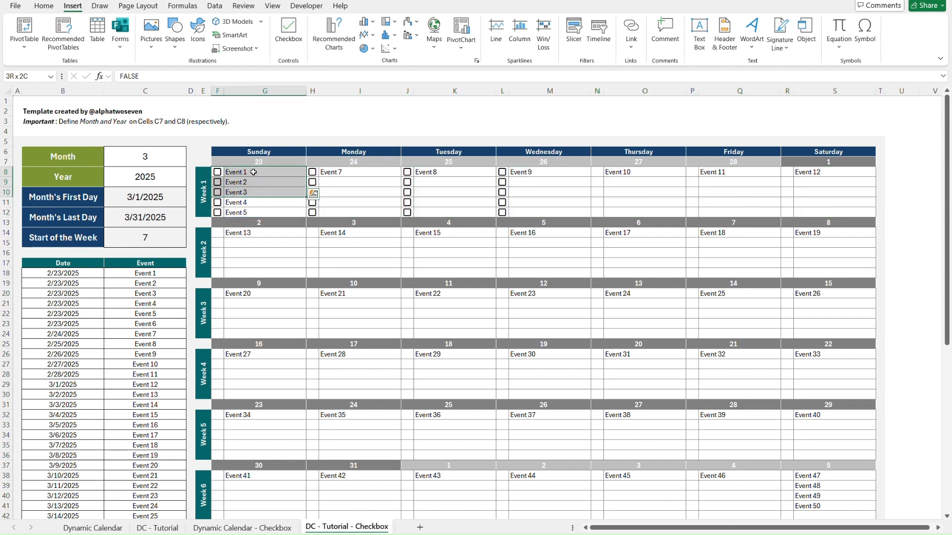
pyautogui.hotkey('ctrl', 'c')
# Paste the copied Sunday block over the Week 1 Monday to Saturday cells H8:S12.
pyautogui.press('Right')
pyautogui.press('Right')
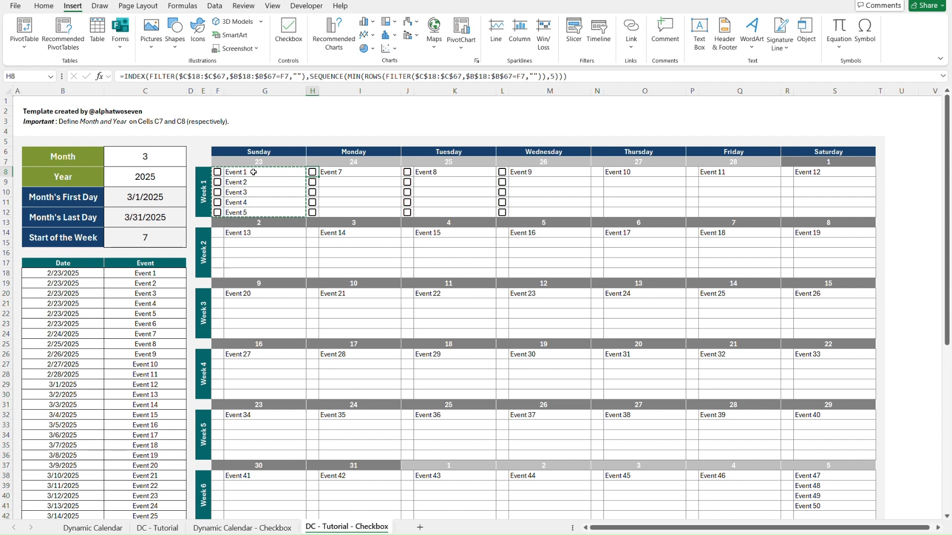
pyautogui.hotkey('shift', 'Right')
pyautogui.hotkey('shift', 'Right')
pyautogui.hotkey('shift', 'Right')
pyautogui.hotkey('shift', 'Right')
pyautogui.hotkey('shift', 'Right')
pyautogui.hotkey('shift', 'Right')
pyautogui.hotkey('shift', 'Right')
pyautogui.hotkey('shift', 'Right')
pyautogui.hotkey('shift', 'Right')
pyautogui.hotkey('shift', 'Right')
pyautogui.hotkey('shift', 'Right')
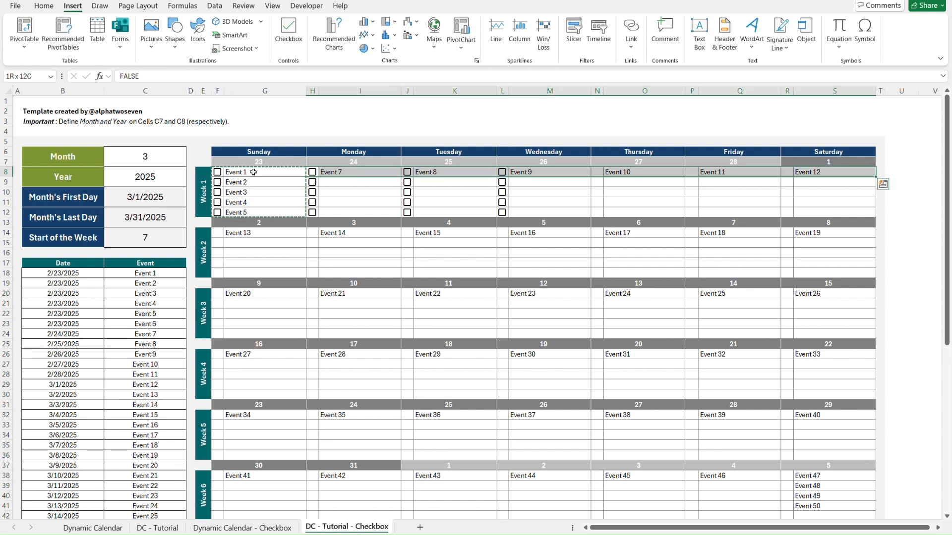
pyautogui.hotkey('shift', 'Down')
pyautogui.hotkey('shift', 'Down')
pyautogui.hotkey('shift', 'Down')
pyautogui.hotkey('shift', 'Down')
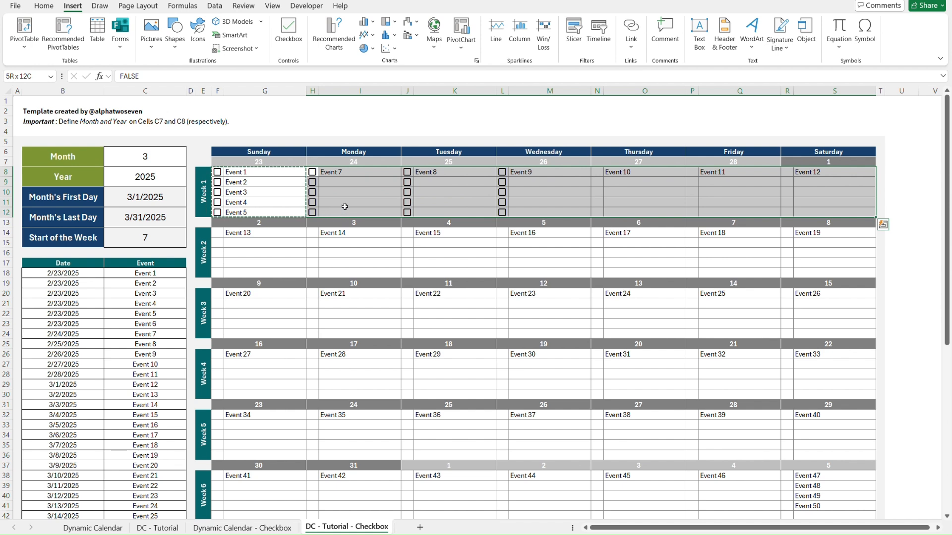
pyautogui.hotkey('ctrl', 'v')
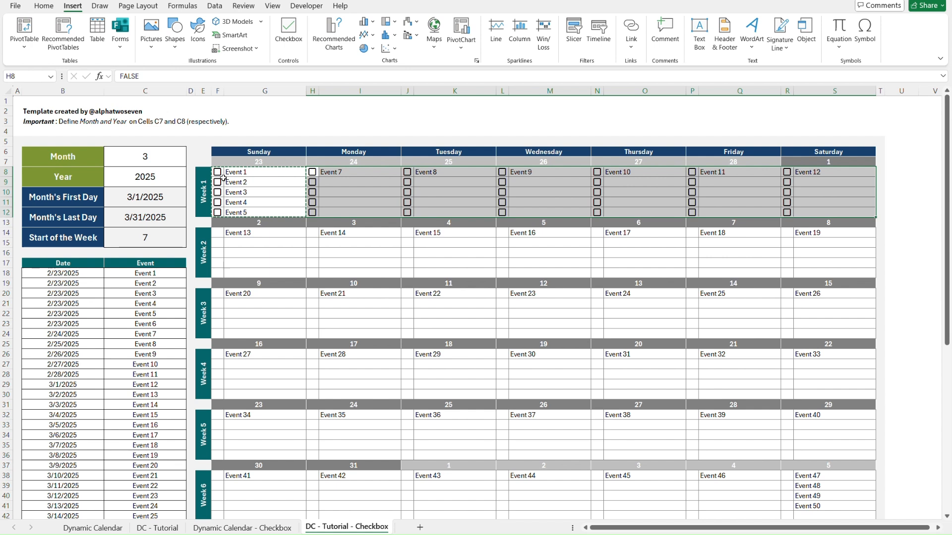
# Test the Week 1 Thursday and Saturday checkboxes in N10, N8 and R8 by ticking and unticking each one.
pyautogui.click(282, 176)
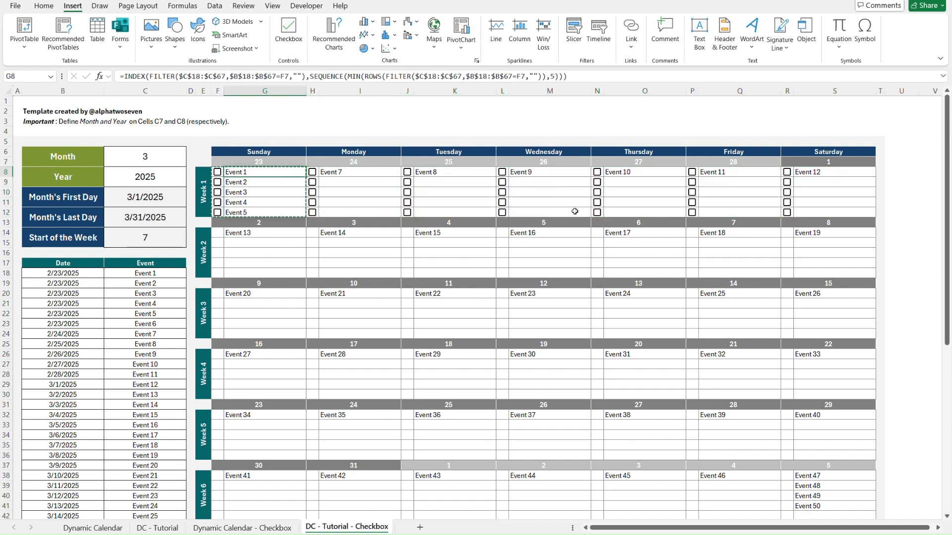
pyautogui.click(596, 193)
pyautogui.click(597, 192)
pyautogui.click(597, 172)
pyautogui.click(598, 172)
pyautogui.click(786, 172)
pyautogui.click(787, 173)
pyautogui.click(827, 213)
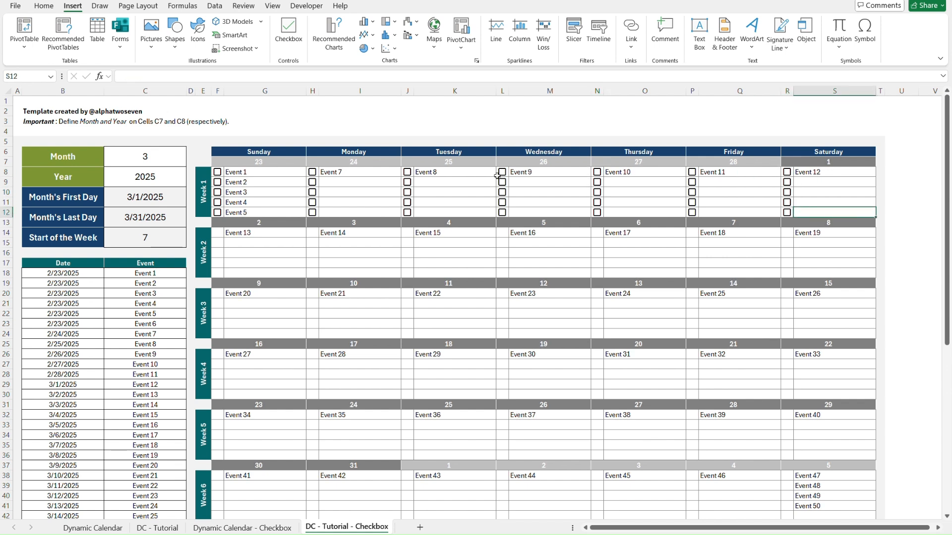
# Copy the whole Week 1 block F8:S12 and paste it into Week 2 starting at F14.
pyautogui.keyDown('shift'); pyautogui.click(279, 172); pyautogui.keyUp('shift')
pyautogui.hotkey('shift', 'Left')
pyautogui.hotkey('ctrl', 'c')
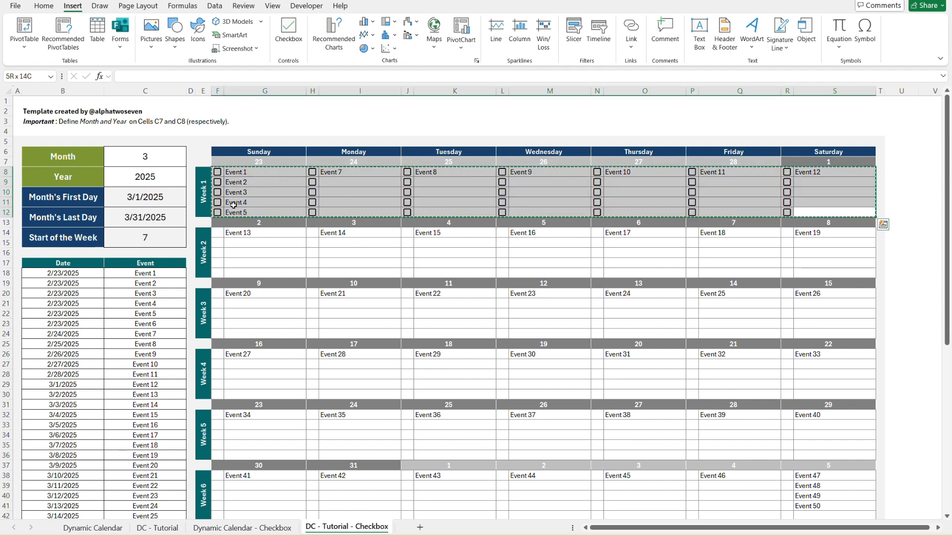
pyautogui.click(218, 234)
pyautogui.scroll(-1, 219, 236)
pyautogui.hotkey('ctrl', 'v')
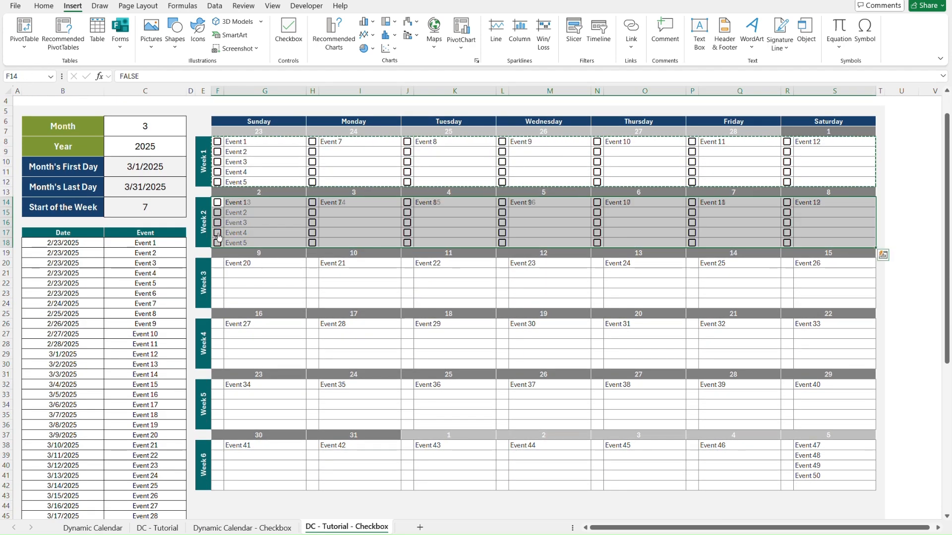
# Paste the Week 1 block into Weeks 3 to 6, starting at F20, F26, F32 and F38.
pyautogui.click(219, 263)
pyautogui.hotkey('ctrl', 'v')
pyautogui.click(220, 325)
pyautogui.hotkey('ctrl', 'v')
pyautogui.click(219, 386)
pyautogui.hotkey('ctrl', 'v')
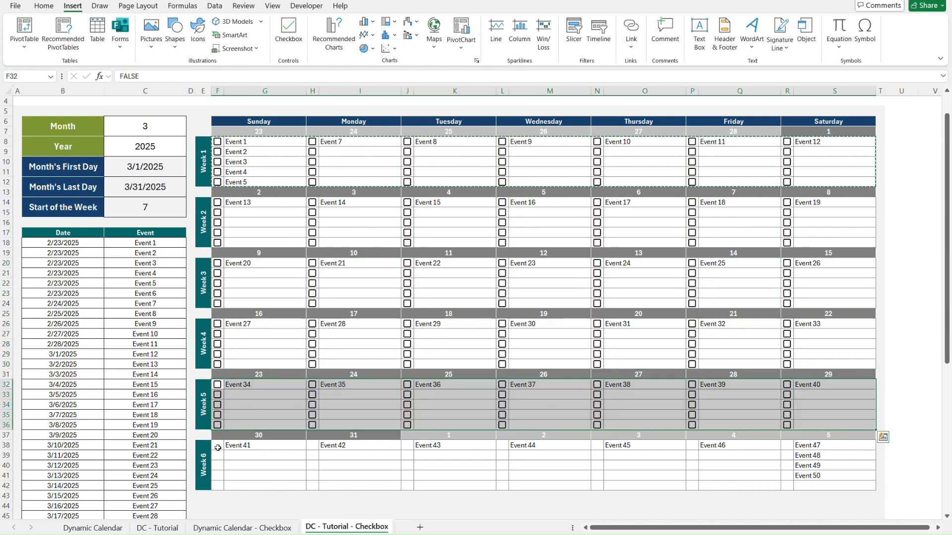
pyautogui.click(217, 446)
pyautogui.hotkey('ctrl', 'v')
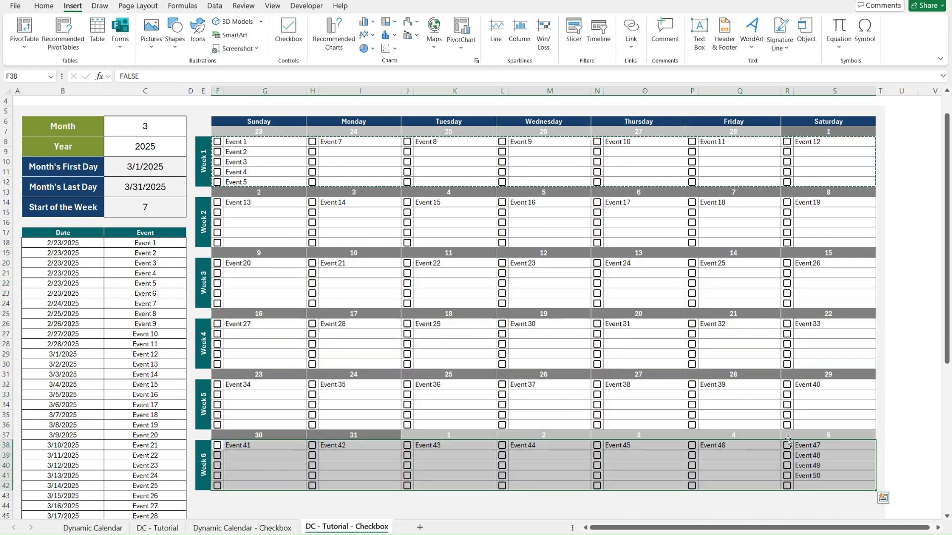
# Test the Week 6 Saturday checkboxes beside Event 49 and Event 47 by ticking and unticking them.
pyautogui.click(822, 504)
pyautogui.click(789, 466)
pyautogui.click(788, 467)
pyautogui.click(788, 446)
pyautogui.click(788, 446)
pyautogui.click(788, 466)
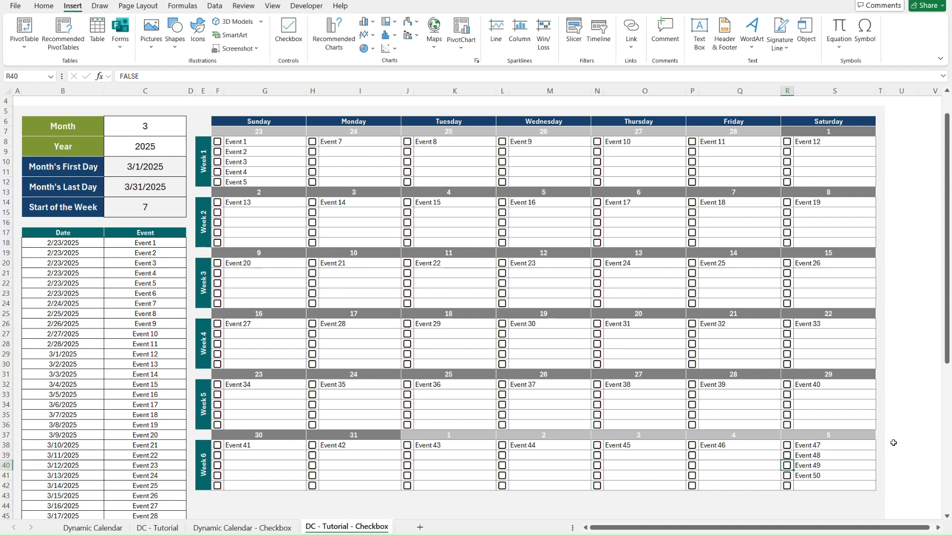
pyautogui.hotkey('ctrl', 'Home')
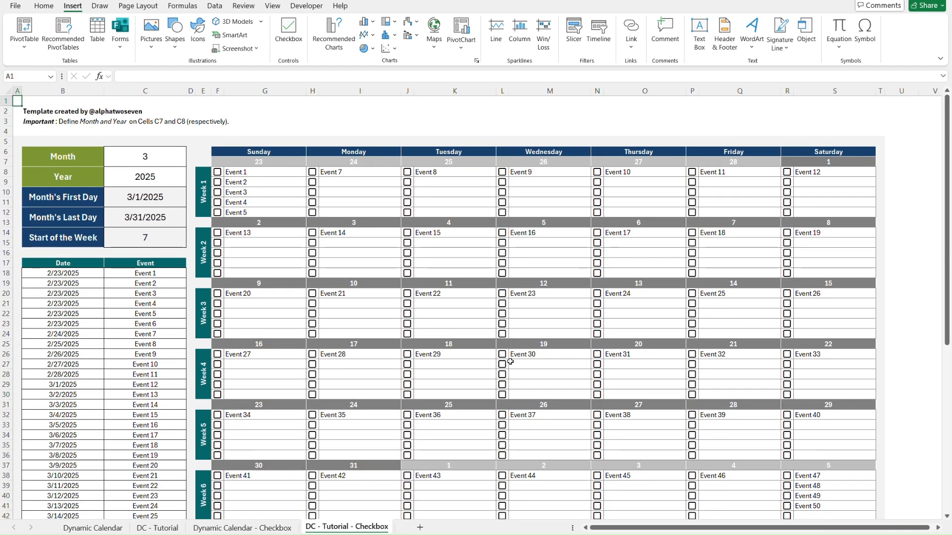
# Review all conditional formatting rules of the Dynamic Calendar - Checkbox worksheet.
pyautogui.click(261, 528)
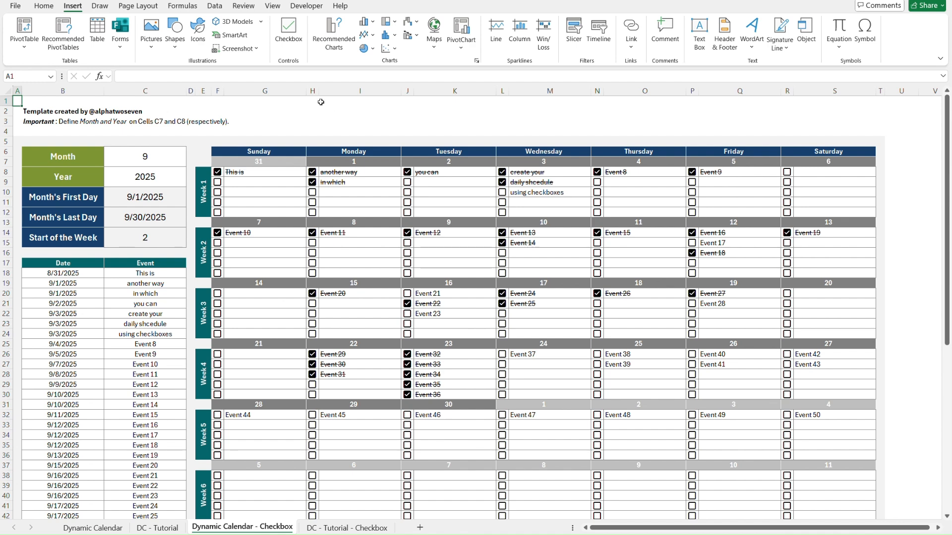
pyautogui.click(40, 7)
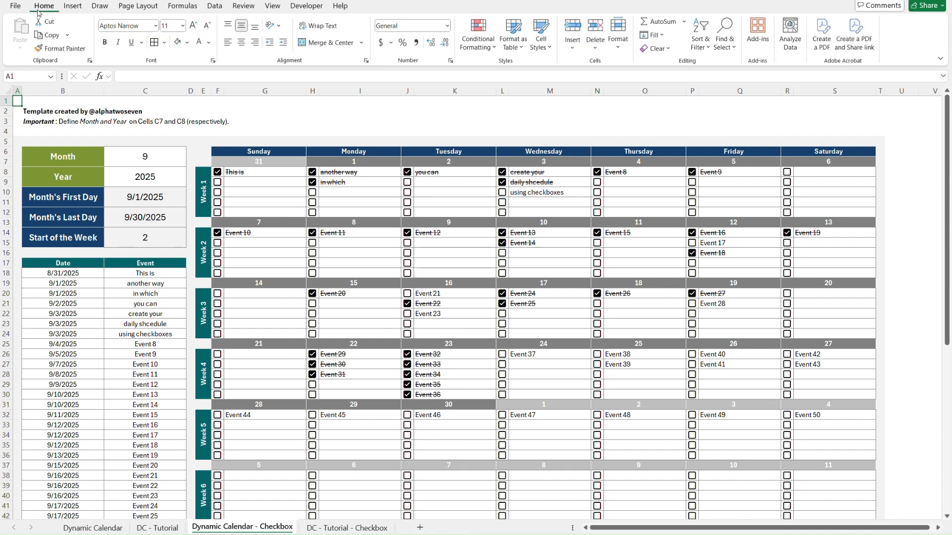
pyautogui.click(483, 54)
pyautogui.click(517, 208)
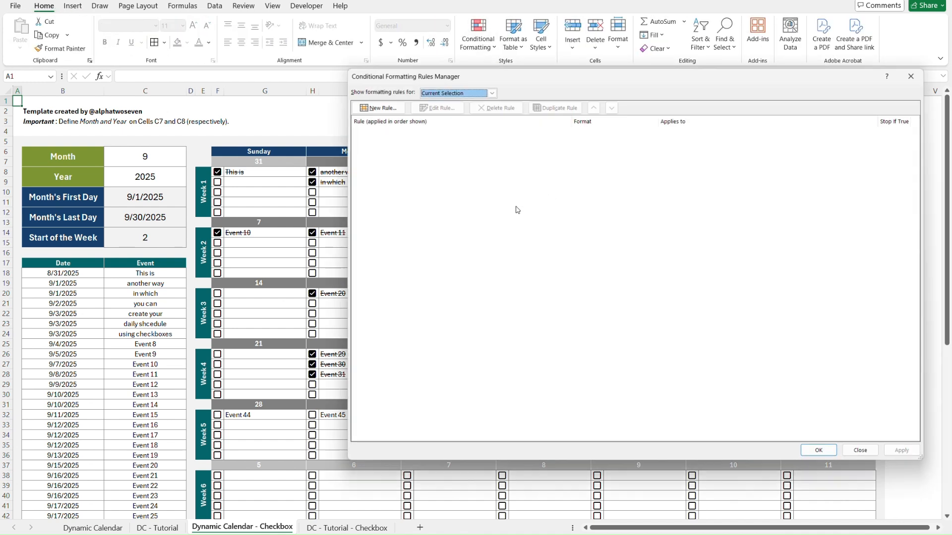
pyautogui.click(491, 94)
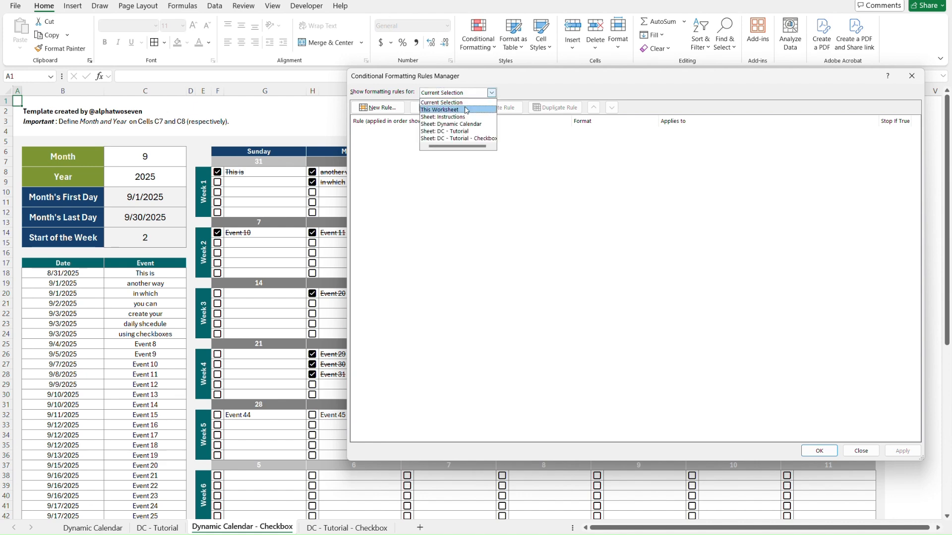
pyautogui.click(440, 109)
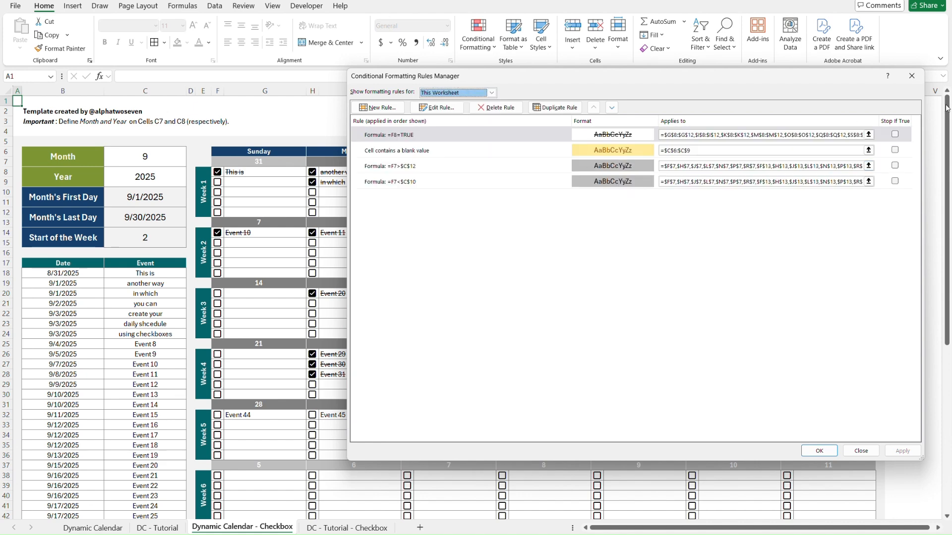
pyautogui.click(912, 75)
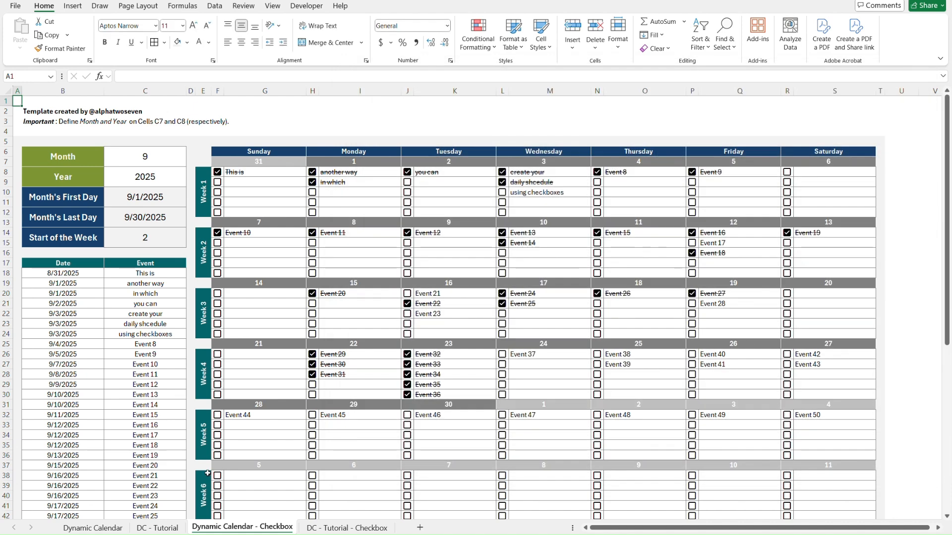
# Review the Dynamic Calendar worksheet's full list of conditional formatting rules for comparison.
pyautogui.click(85, 529)
pyautogui.click(491, 45)
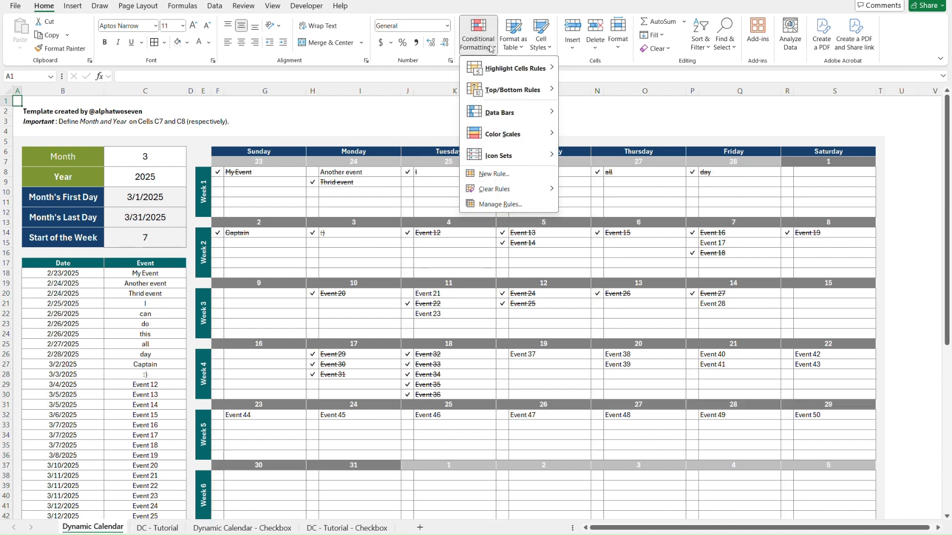
pyautogui.click(534, 208)
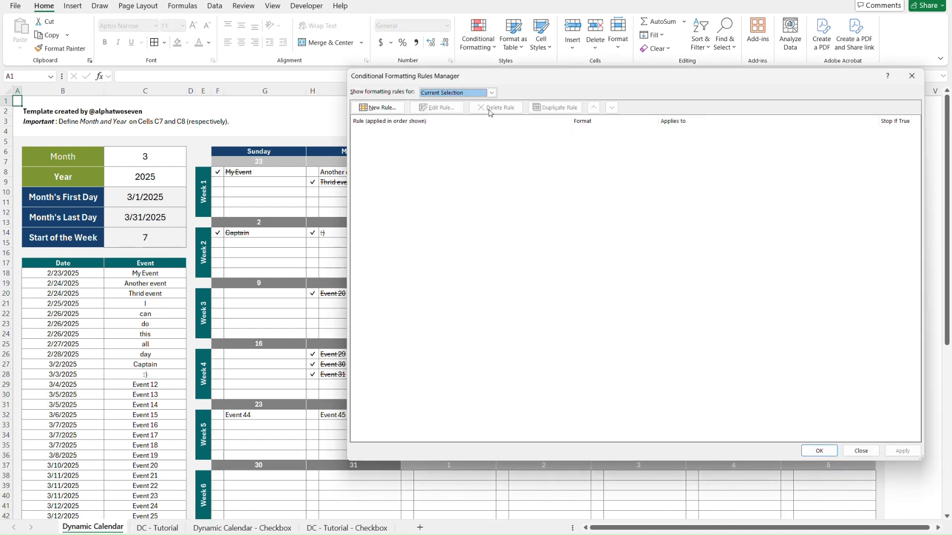
pyautogui.click(491, 92)
pyautogui.click(446, 108)
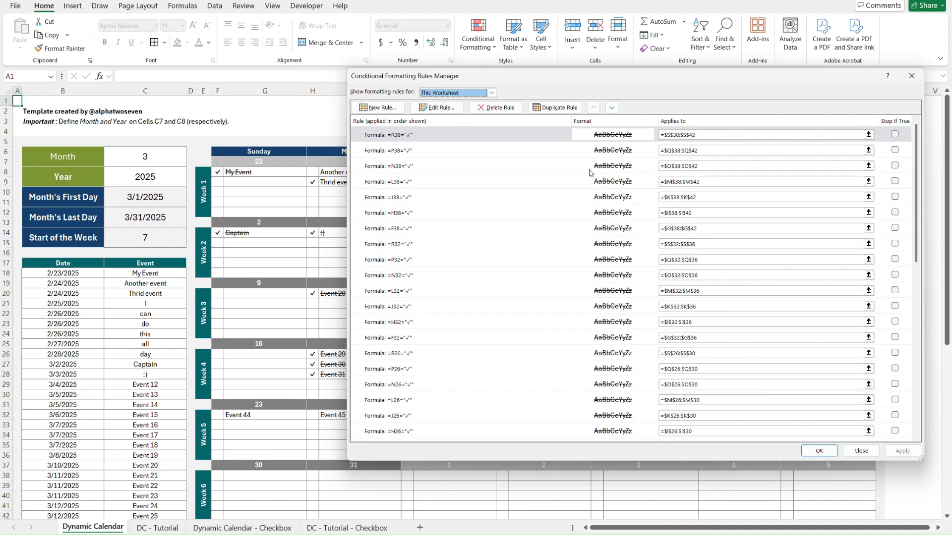
pyautogui.scroll(-4, 588, 254)
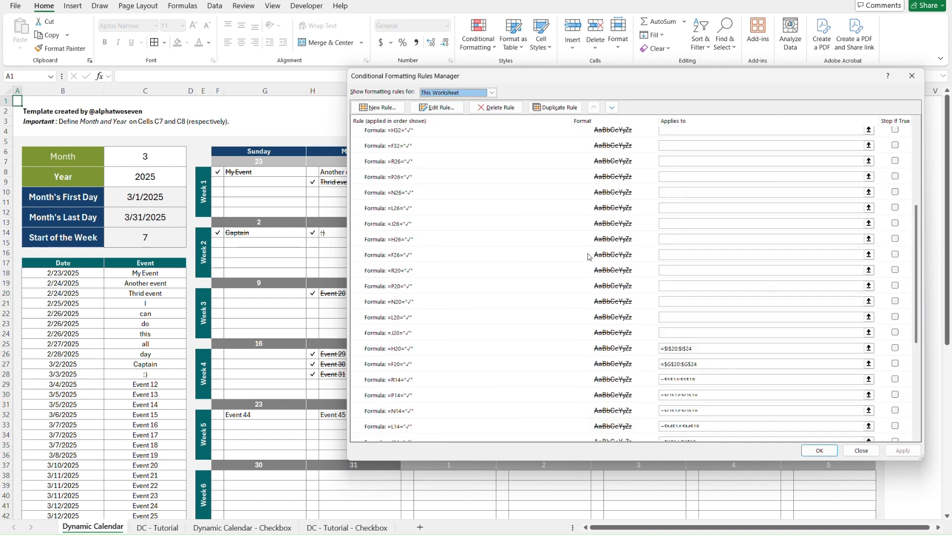
pyautogui.click(913, 78)
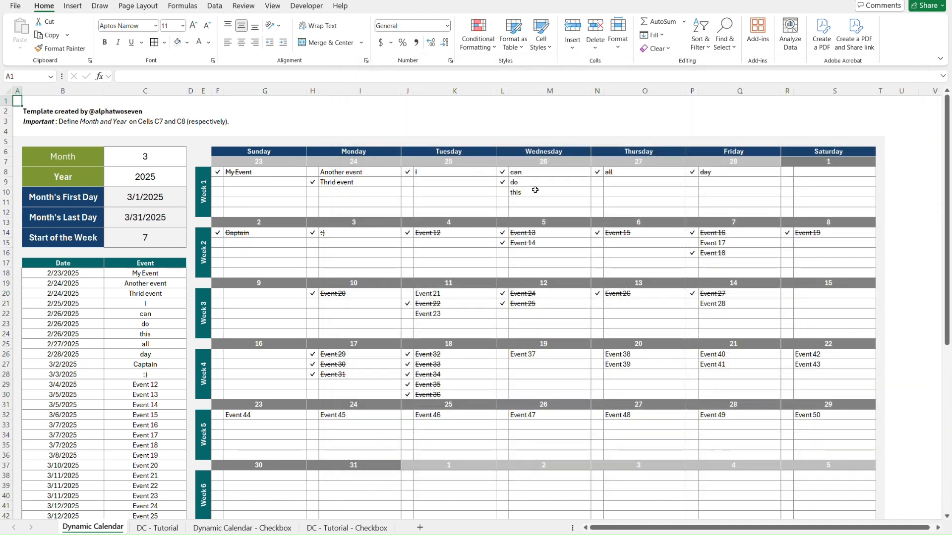
# Compare the check-mark and checkbox calendar versions across the worksheets, ending on DC - Tutorial - Checkbox.
pyautogui.hotkey('ctrl', 'pagedown')
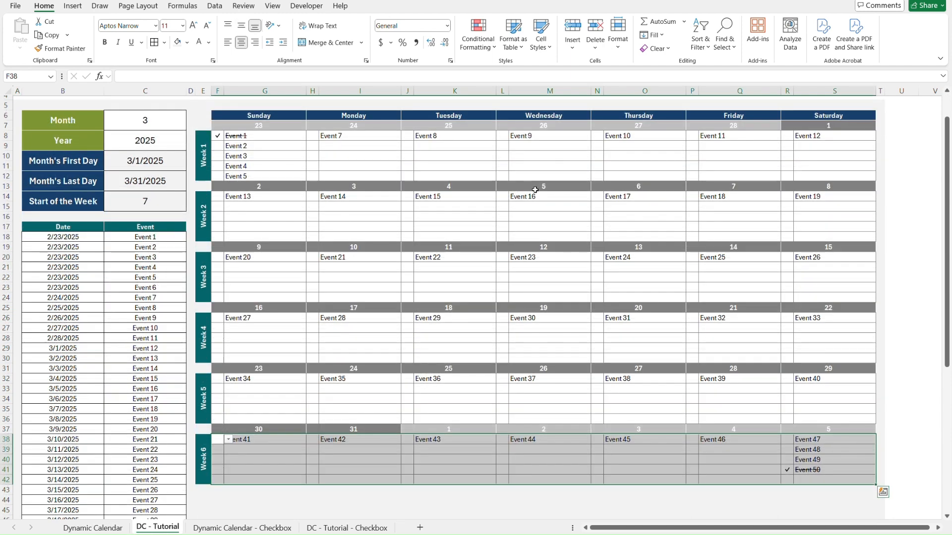
pyautogui.hotkey('ctrl', 'pagedown')
pyautogui.hotkey('ctrl', 'pagedown')
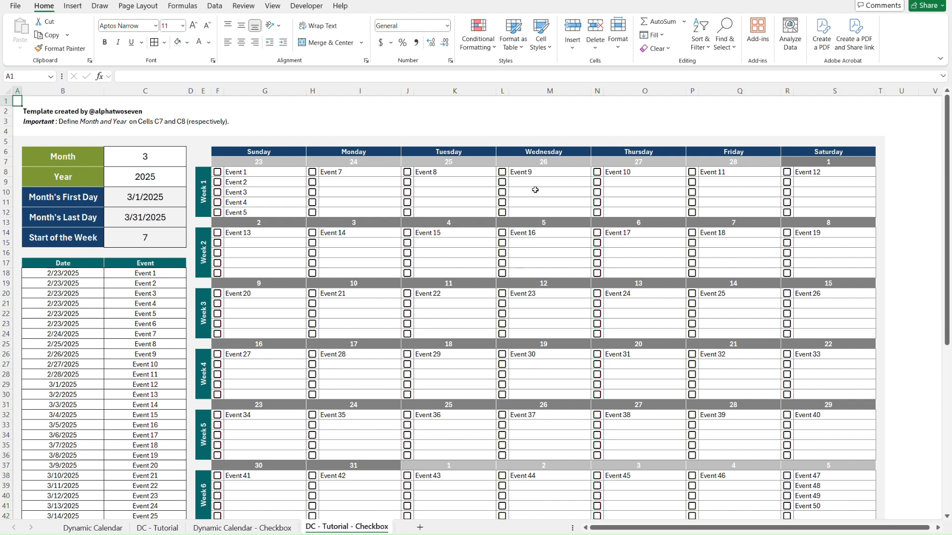
pyautogui.hotkey('ctrl', 'pageup')
pyautogui.hotkey('ctrl', 'pageup')
pyautogui.hotkey('ctrl', 'pageup')
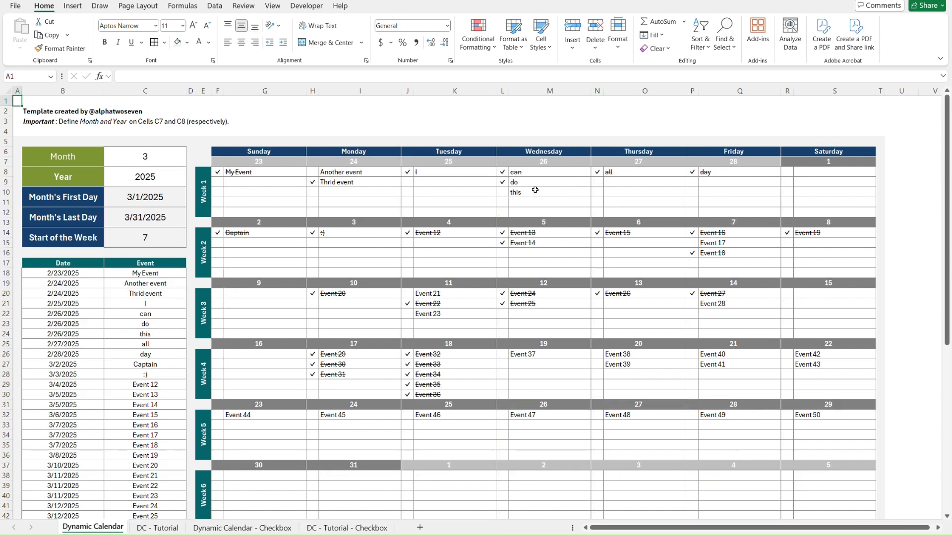
pyautogui.hotkey('ctrl', 'pagedown')
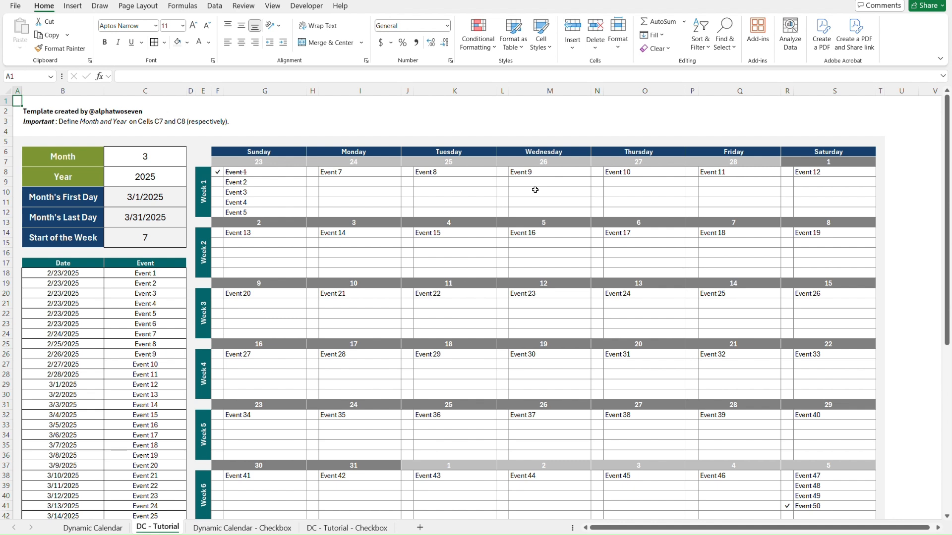
pyautogui.hotkey('ctrl', 'pagedown')
pyautogui.hotkey('ctrl', 'pagedown')
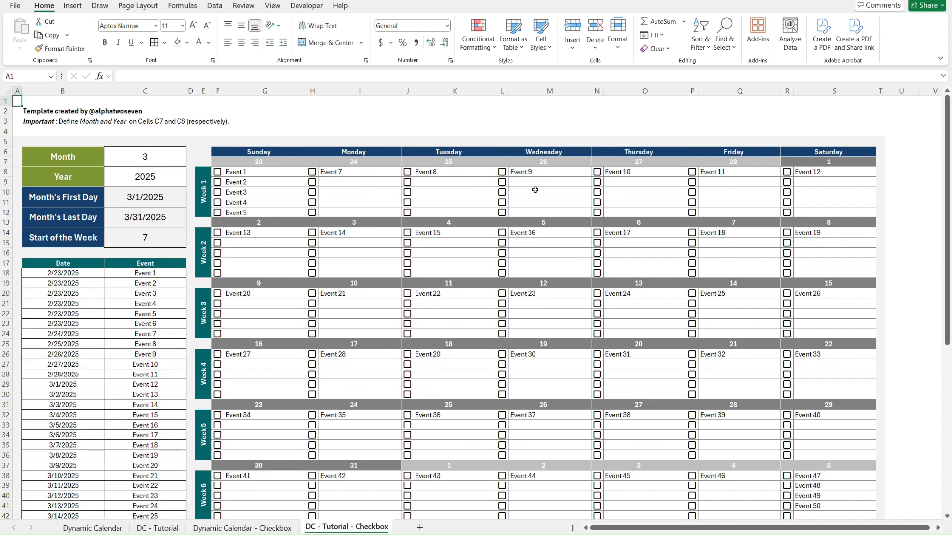
# Test the Week 6 Saturday checkbox beside Event 48 by ticking and unticking it.
pyautogui.scroll(-3, 615, 272)
pyautogui.click(788, 386)
pyautogui.click(788, 386)
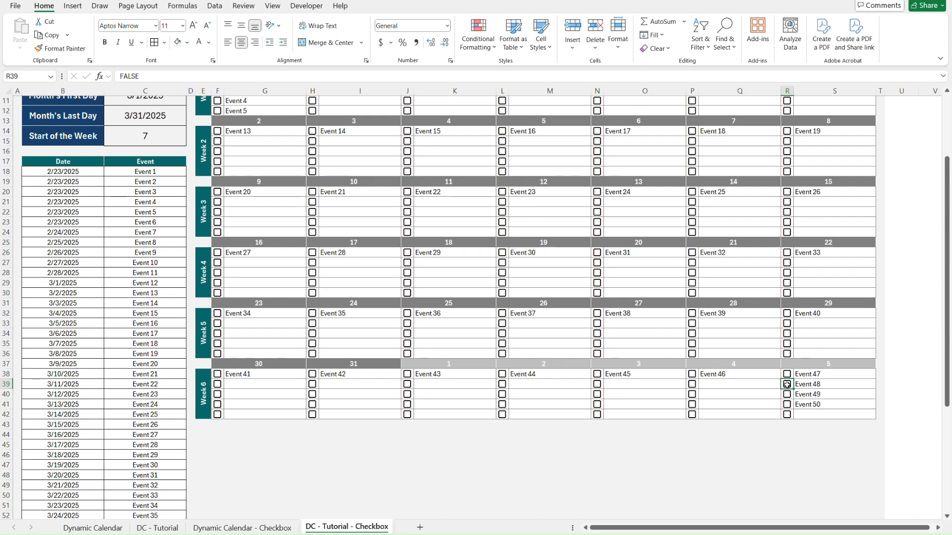
pyautogui.hotkey('ctrl', 'Home')
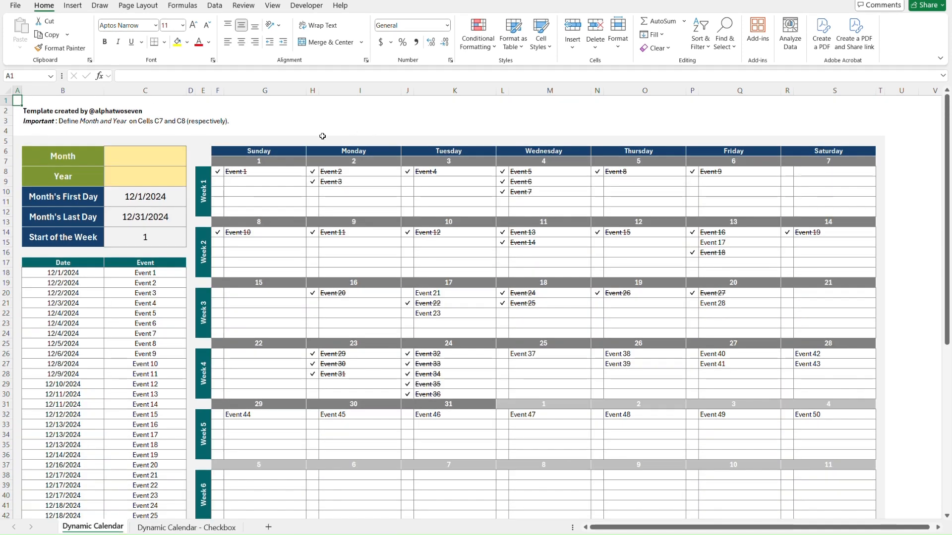
# Set the month to 5 and the year to 2025 on the Dynamic Calendar sheet.
pyautogui.click(149, 156)
pyautogui.click(190, 151)
pyautogui.click(152, 207)
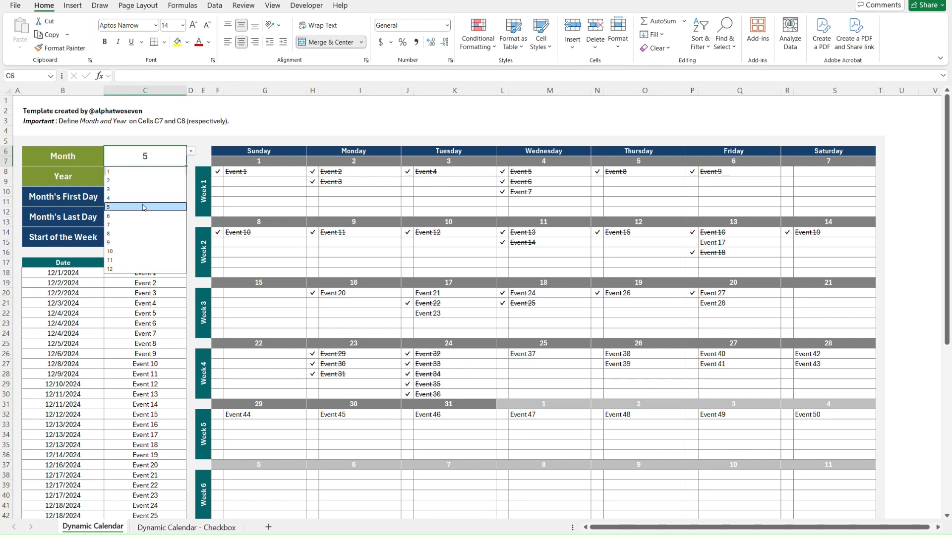
pyautogui.click(162, 176)
pyautogui.write('2025')
pyautogui.press('Return')
# Rename the events from C18 down to My Event, Another event, Thrid event, I, can, do, this, all, day, Captain and :).
pyautogui.click(165, 273)
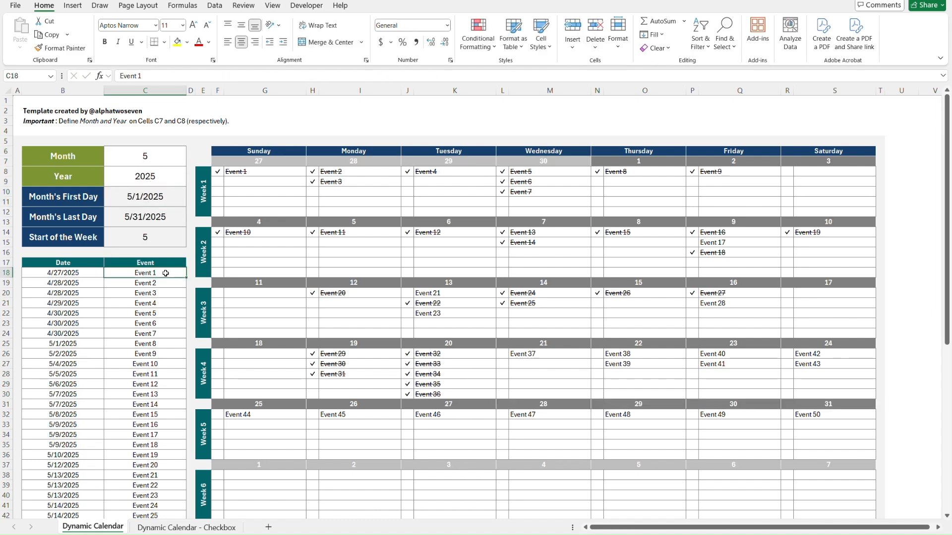
pyautogui.write('My Event')
pyautogui.press('Return')
pyautogui.write('Another event')
pyautogui.press('Return')
pyautogui.write('Thrid event')
pyautogui.press('Return')
pyautogui.write('I')
pyautogui.press('Return')
pyautogui.write('can')
pyautogui.press('Return')
pyautogui.write('do')
pyautogui.press('Return')
pyautogui.write('this')
pyautogui.press('Return')
pyautogui.write('all')
pyautogui.press('Return')
pyautogui.write('day')
pyautogui.press('Return')
pyautogui.write('Captain')
pyautogui.press('Return')
pyautogui.write(':)')
pyautogui.press('Return')
# Clear the check mark beside Another event on the Week 1 Monday.
pyautogui.click(315, 175)
pyautogui.click(324, 173)
pyautogui.click(316, 189)
pyautogui.click(395, 202)
pyautogui.hotkey('ctrl', 'z')
pyautogui.click(395, 202)
pyautogui.click(501, 190)
pyautogui.click(480, 189)
pyautogui.press('Right')
pyautogui.hotkey('alt', 'Down')
pyautogui.click(480, 189)
pyautogui.hotkey('ctrl', 'Home')
# Set the month to 9 on the Dynamic Calendar - Checkbox sheet.
pyautogui.hotkey('ctrl', 'pagedown')
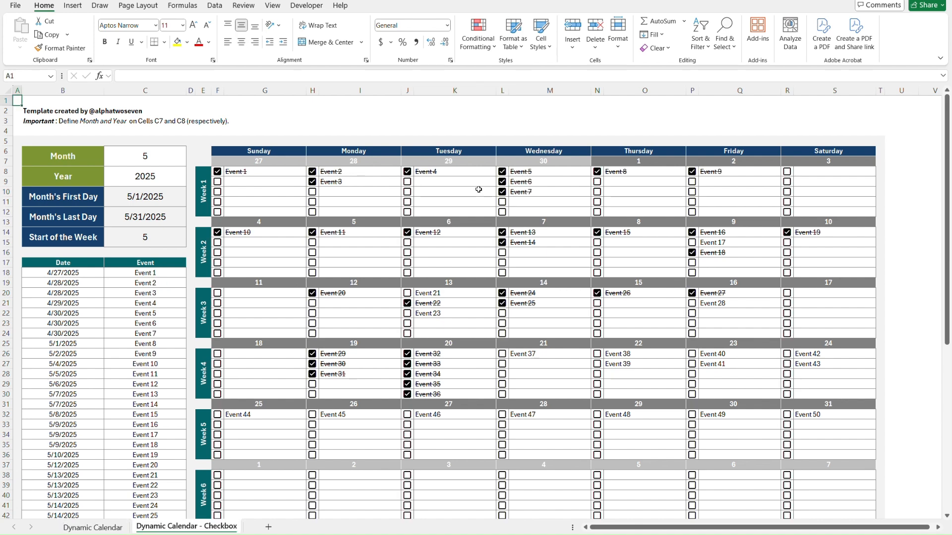
pyautogui.click(154, 164)
pyautogui.hotkey('alt', 'Down')
pyautogui.press('Down')
pyautogui.press('Down')
pyautogui.press('Down')
pyautogui.press('Down')
pyautogui.press('Return')
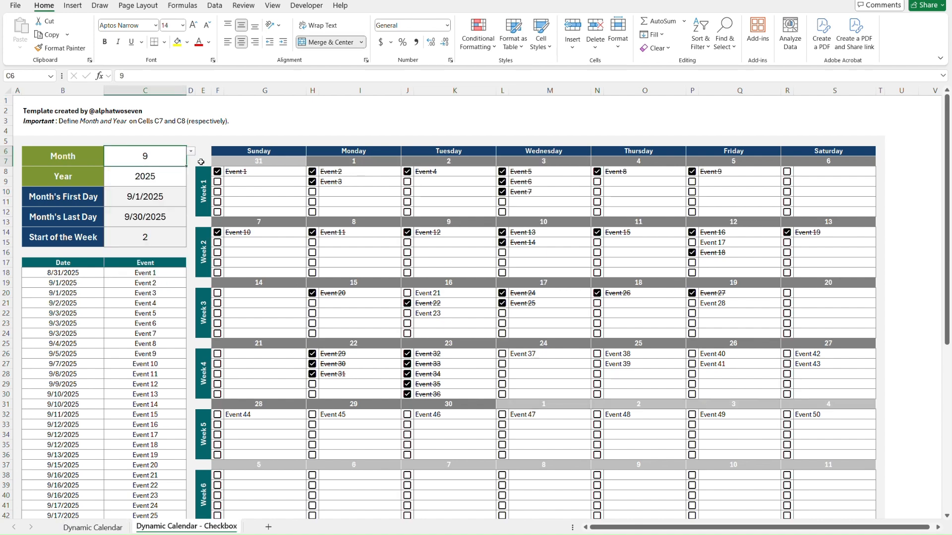
# Rename the events from C18 down to This is, another way, in which, you can, create your, daily shcedule and using checkboxes.
pyautogui.click(175, 272)
pyautogui.write('This is')
pyautogui.press('Return')
pyautogui.write('another way')
pyautogui.press('Return')
pyautogui.write('in whie')
pyautogui.press('BackSpace')
pyautogui.write('ch')
pyautogui.press('Return')
pyautogui.write('you can')
pyautogui.press('Return')
pyautogui.write('create your')
pyautogui.press('Return')
pyautogui.write('daily shcedule')
pyautogui.press('Return')
pyautogui.write('using checkboxes')
pyautogui.press('Return')
# Toggle the Week 1 checkboxes in L10, L8, J8 and H9 twice each, and return to the Dynamic Calendar sheet.
pyautogui.click(503, 192)
pyautogui.click(502, 171)
pyautogui.click(407, 172)
pyautogui.click(312, 182)
pyautogui.click(312, 181)
pyautogui.click(502, 192)
pyautogui.click(407, 171)
pyautogui.click(502, 171)
pyautogui.hotkey('ctrl', 'pageup')
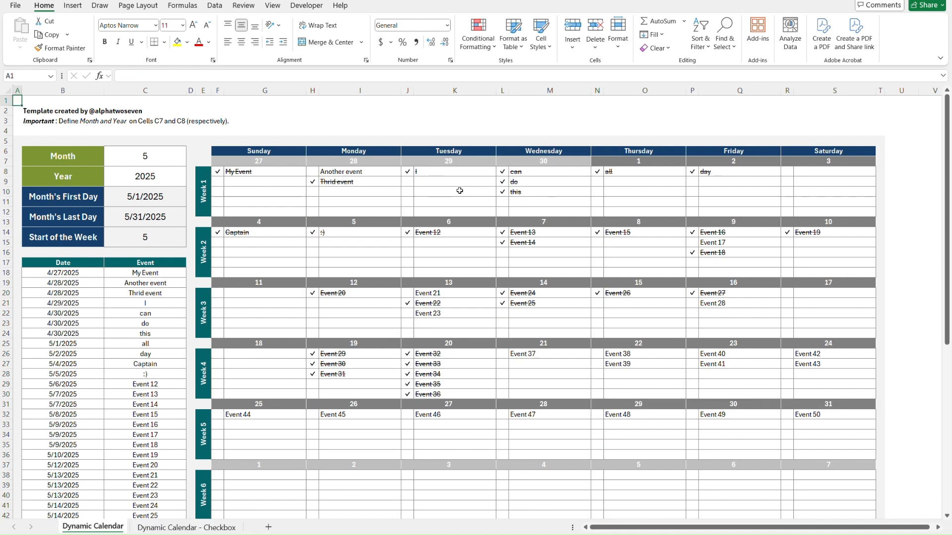